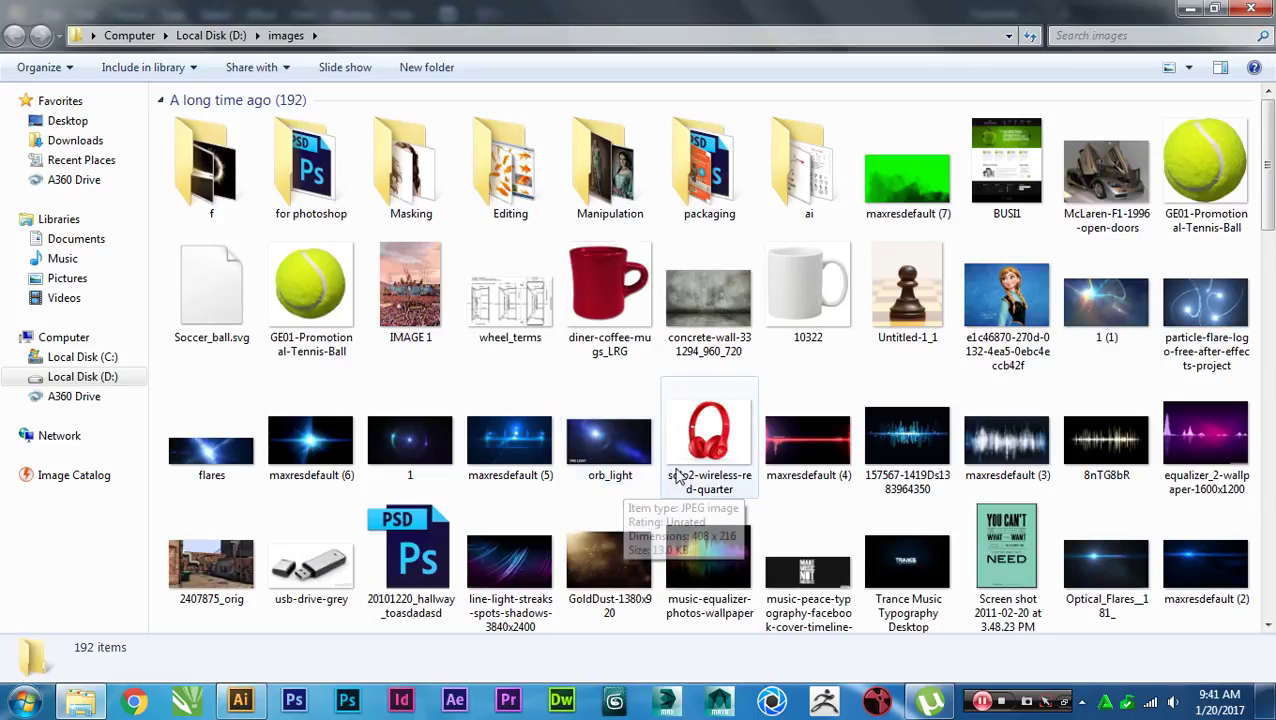
Step: Find the city skyline picture 6077802_orig in the images folder and open it in Illustrator
scroll(678, 477, down, 5)
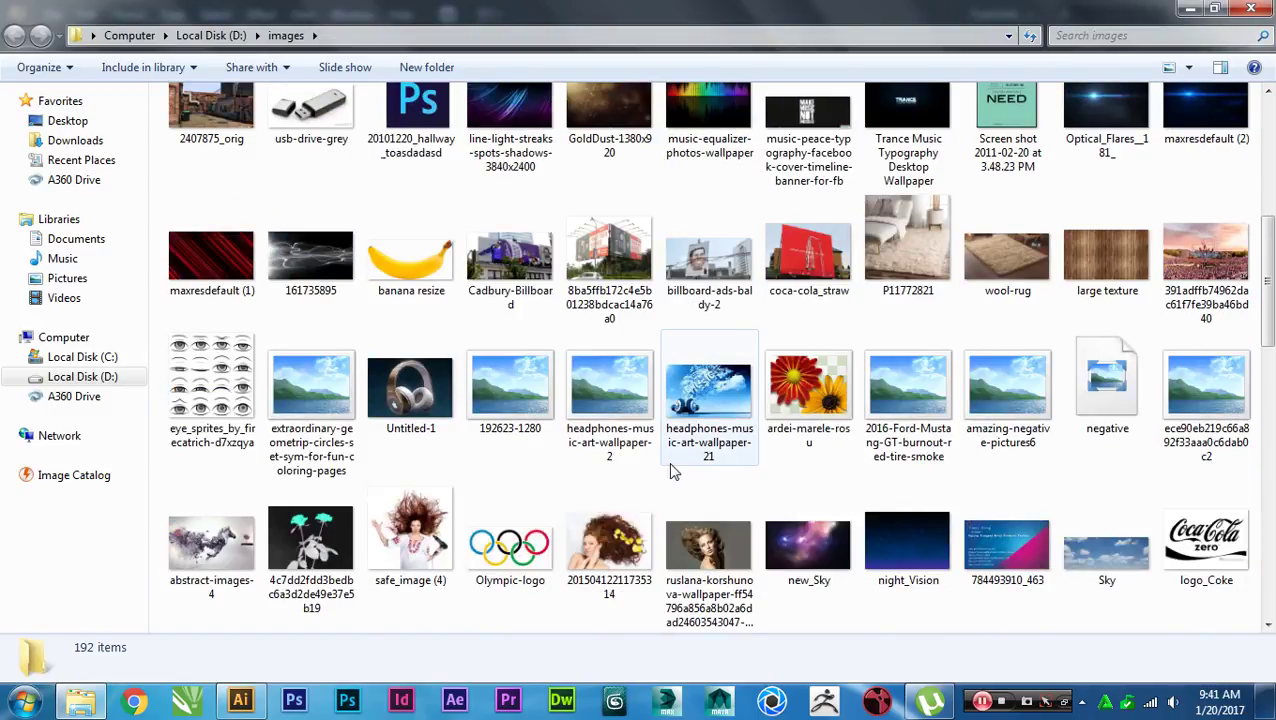
scroll(632, 478, down, 4)
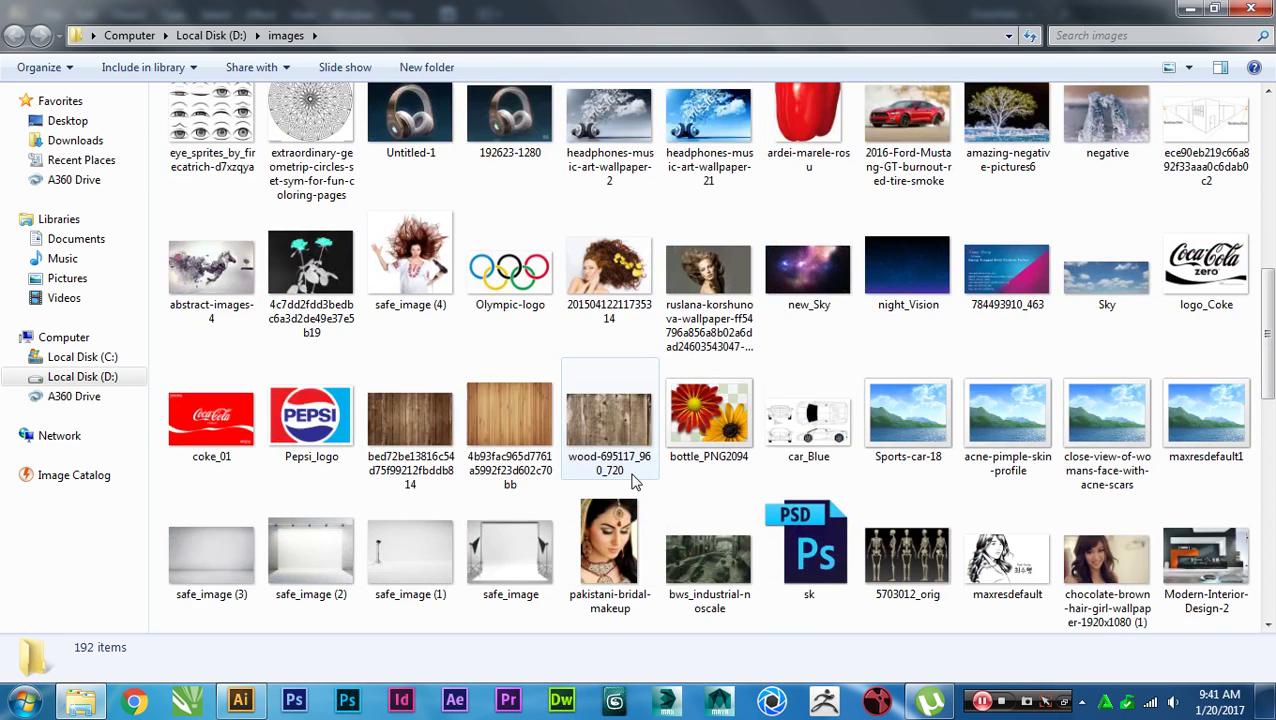
scroll(632, 478, down, 5)
scroll(632, 483, up, 1)
scroll(632, 483, down, 3)
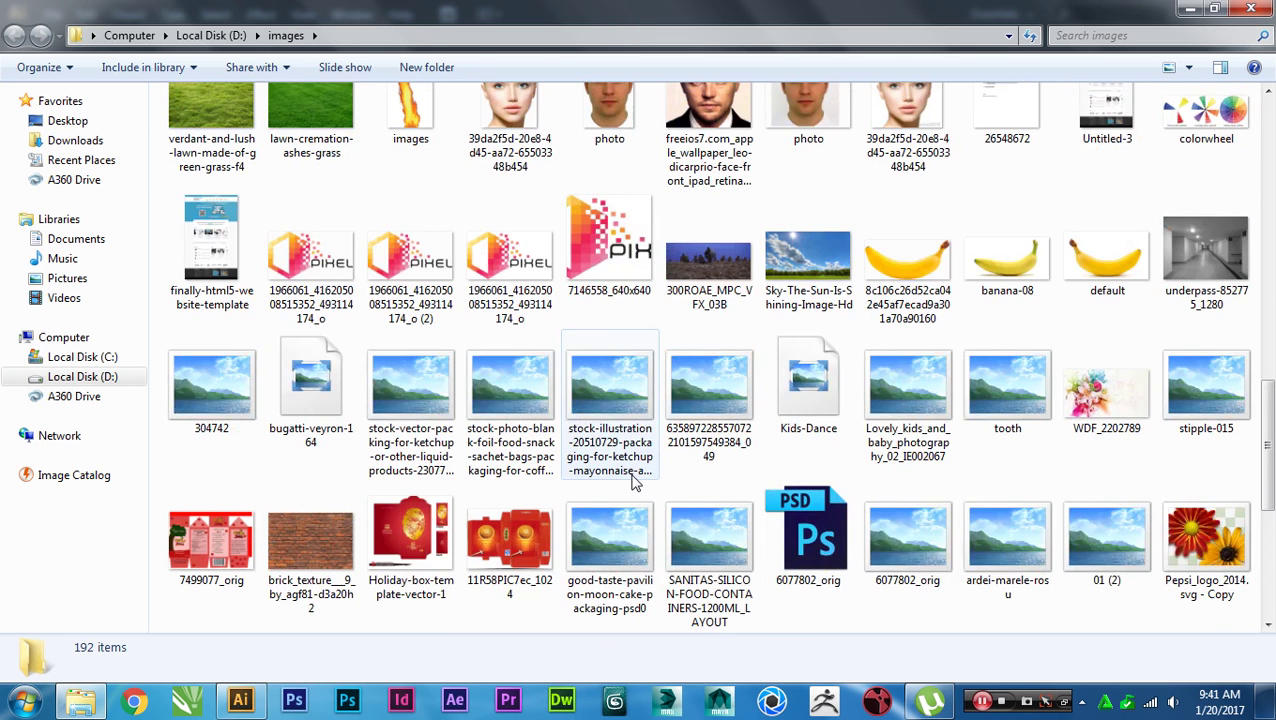
drag(905, 530, 740, 440)
key(alt+Tab)
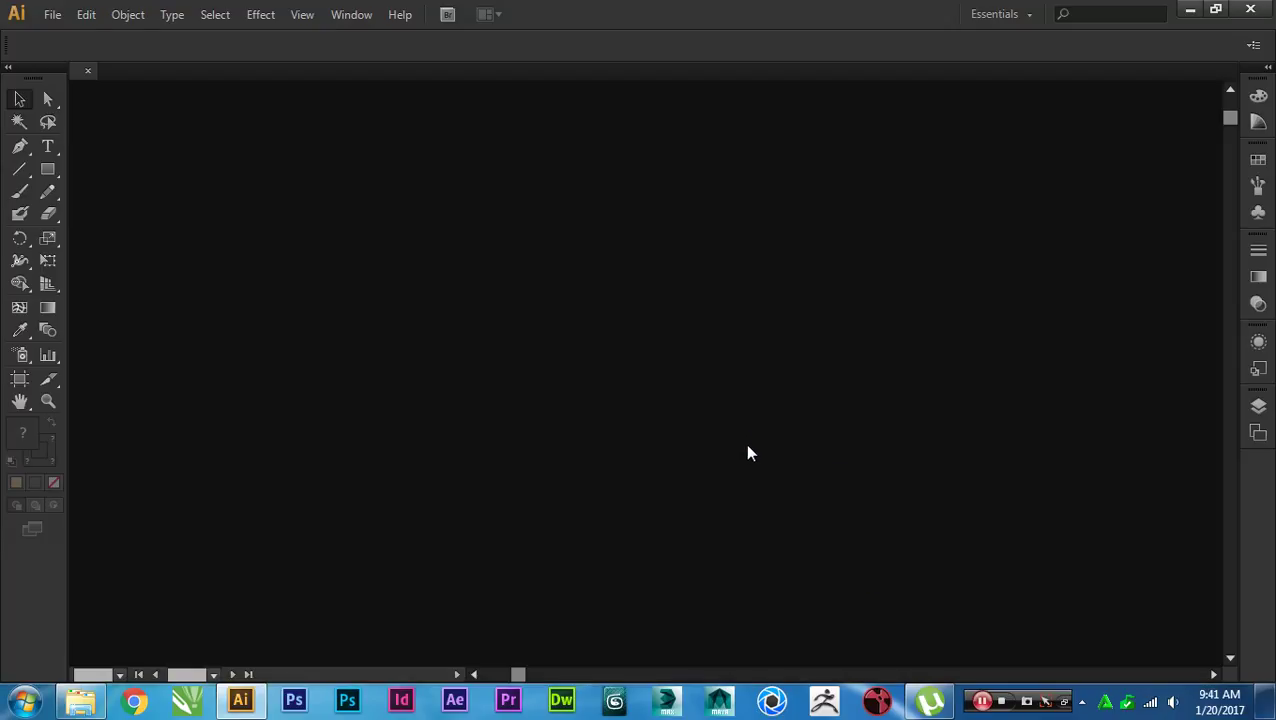
Step: Enlarge the city image proportionally to about the artboard's full width and position it over the artboard
scroll(777, 493, down, 2)
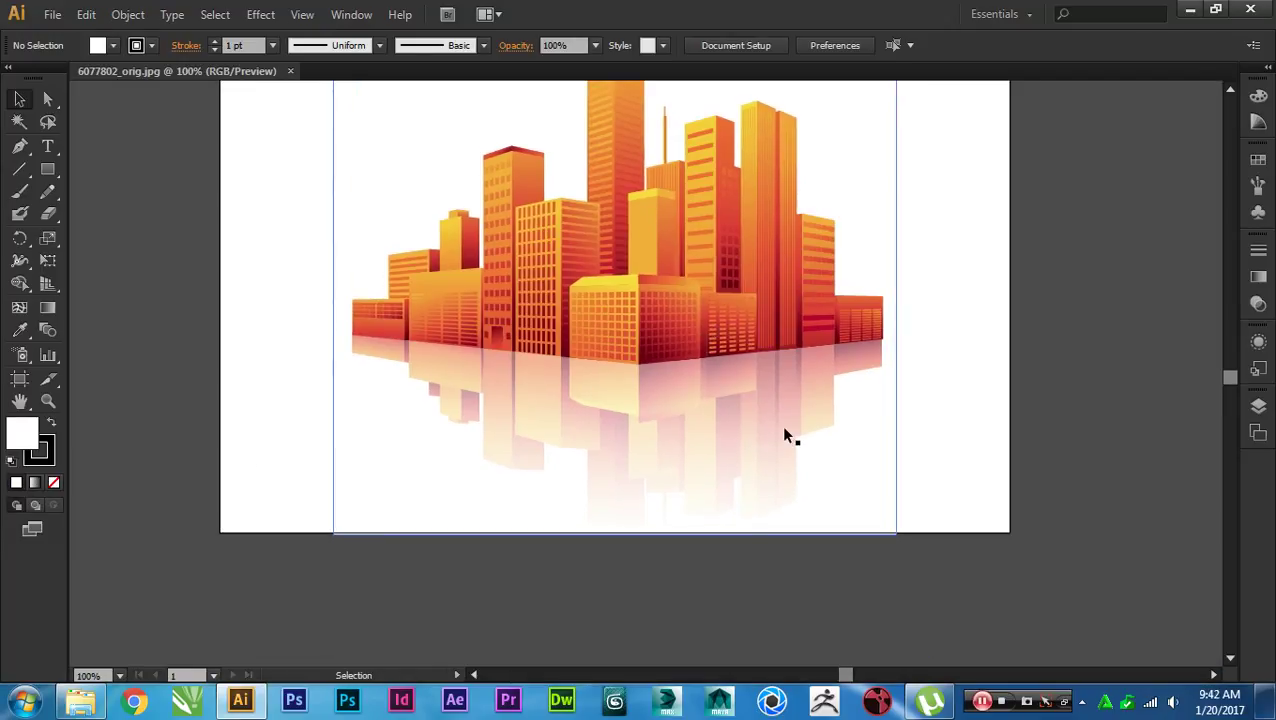
alt+scroll(782, 445, down, 2)
click(821, 462)
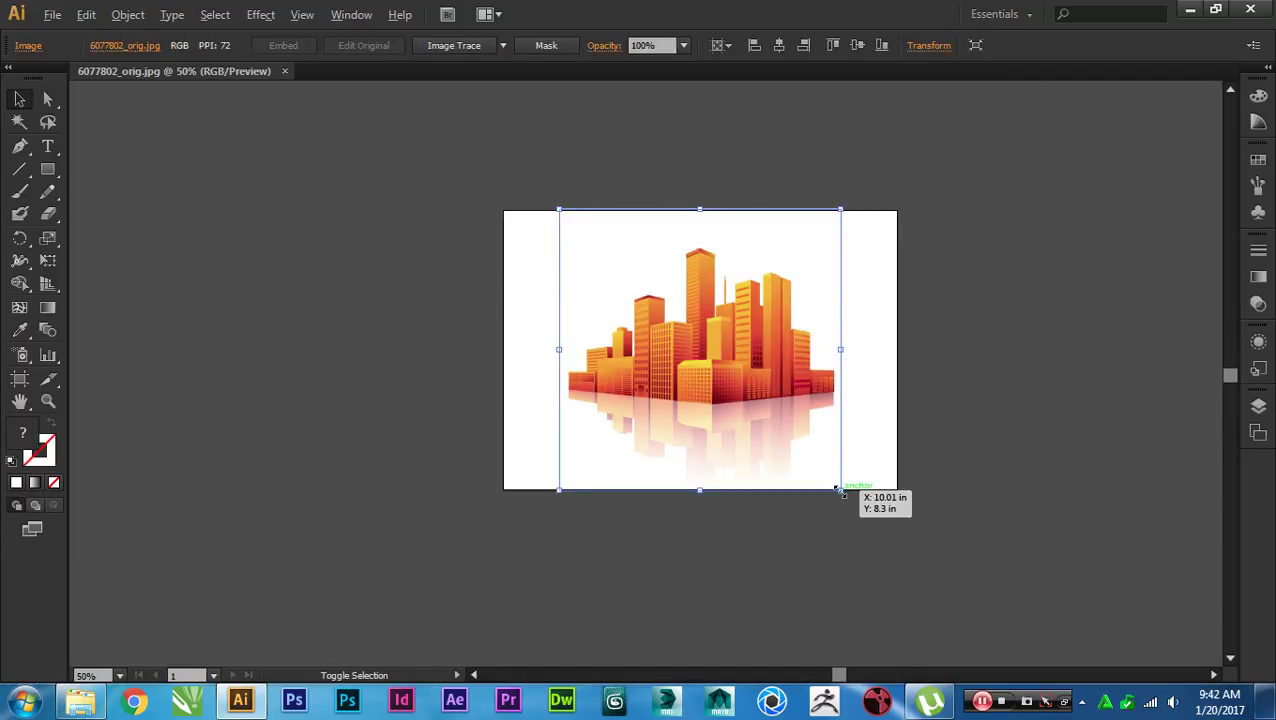
drag(842, 491, 909, 542)
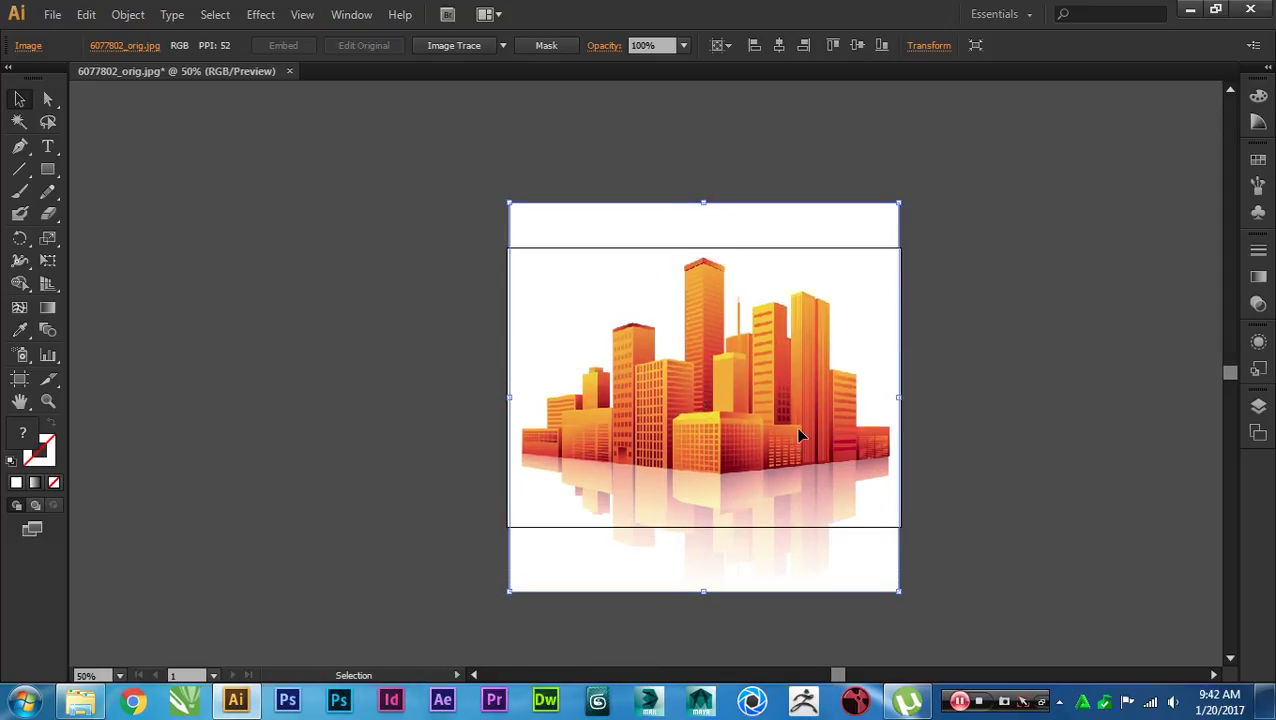
alt+scroll(777, 421, up, 1)
drag(777, 415, 777, 423)
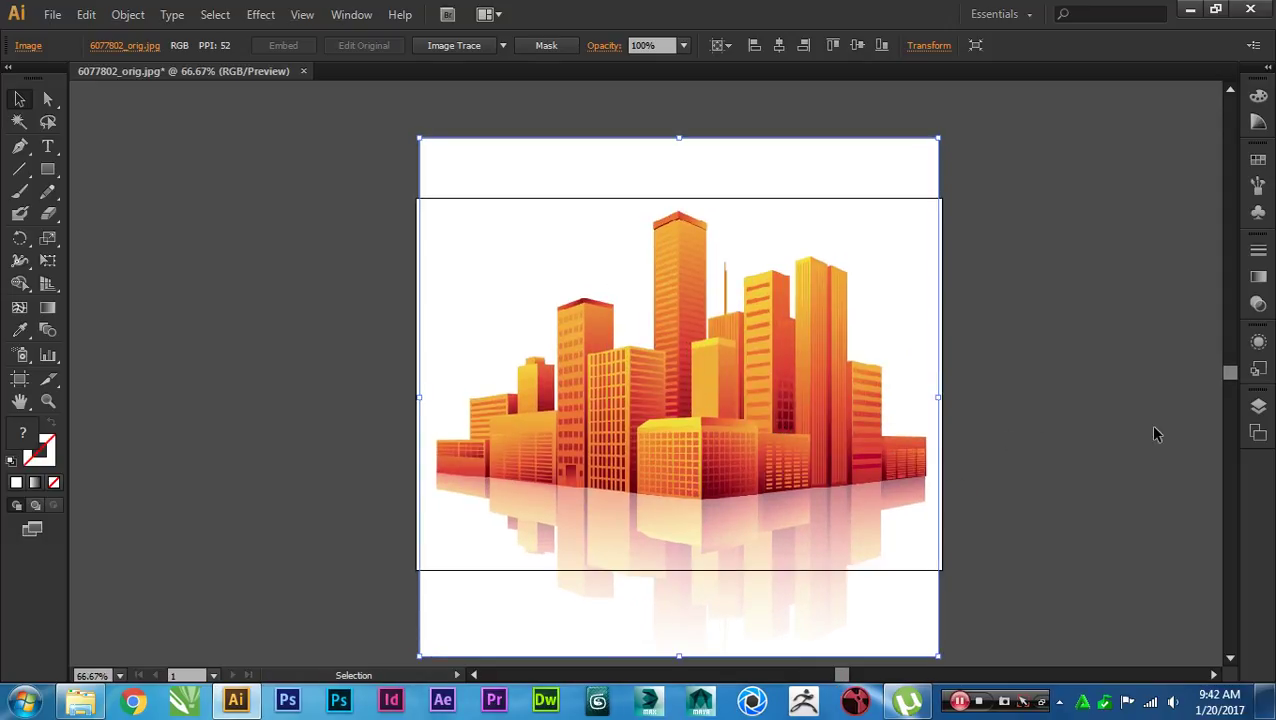
Step: Lock the layer holding the city image and add a new layer above it
click(1258, 406)
click(1047, 420)
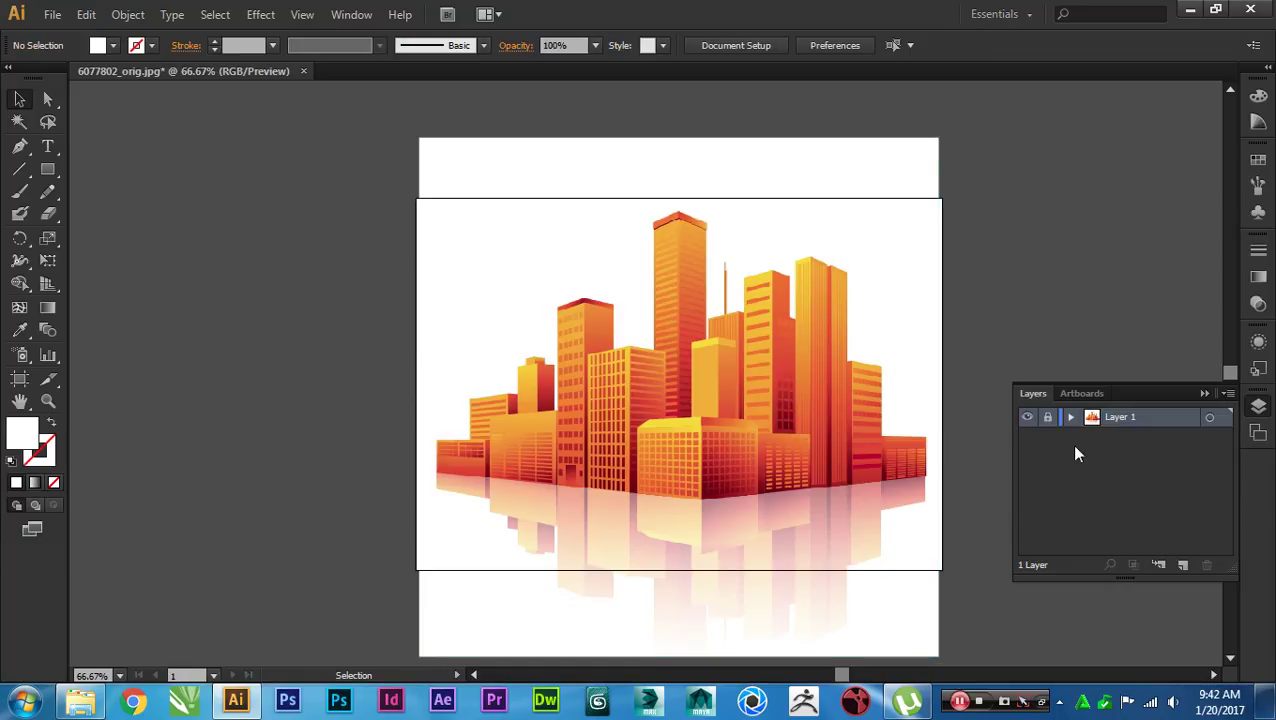
click(1181, 564)
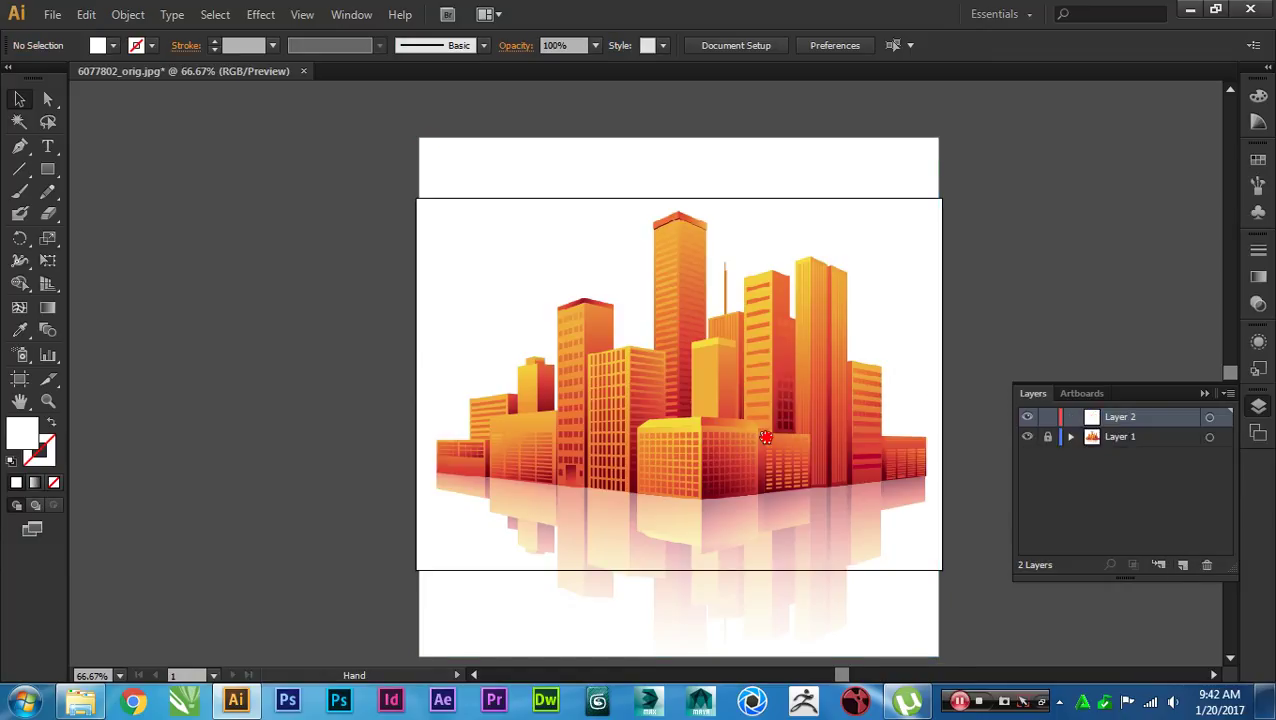
drag(766, 438, 790, 436)
Step: Undock the Gradient settings and leave them floating beside the artwork
click(1258, 276)
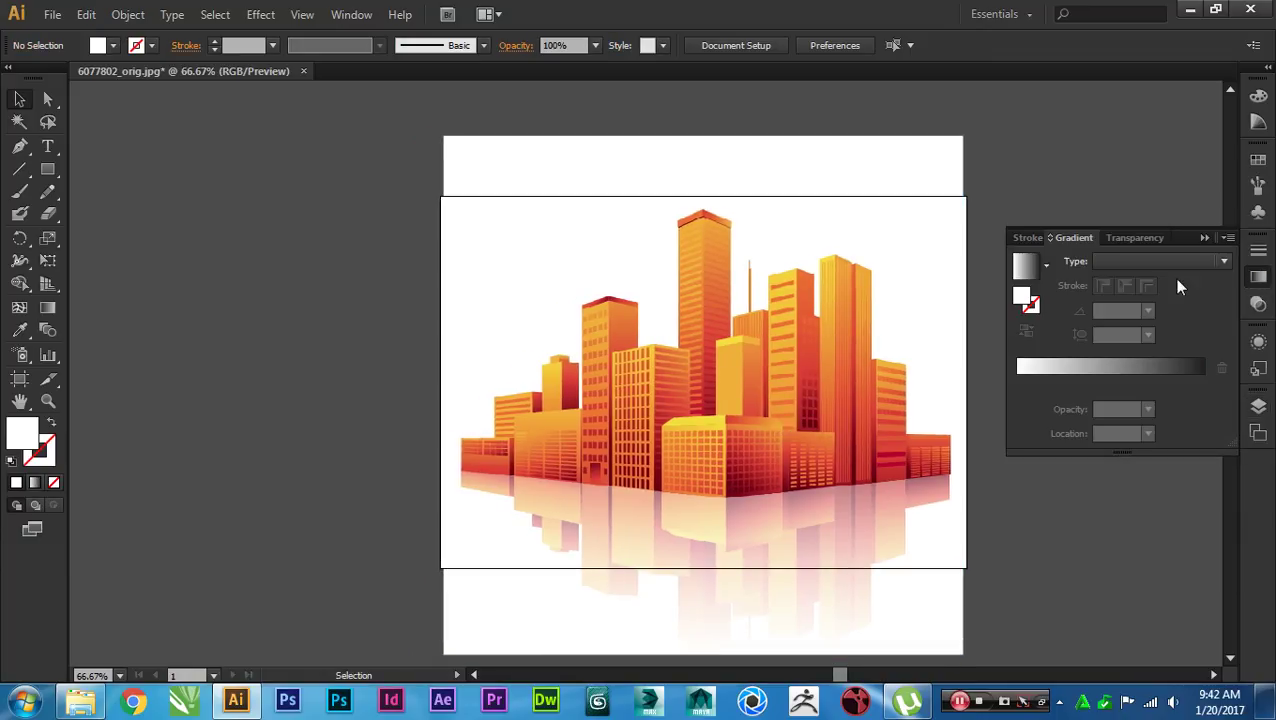
mouse_move(1085, 236)
mouse_down()
mouse_move(1040, 172)
mouse_move(1029, 101)
mouse_up()
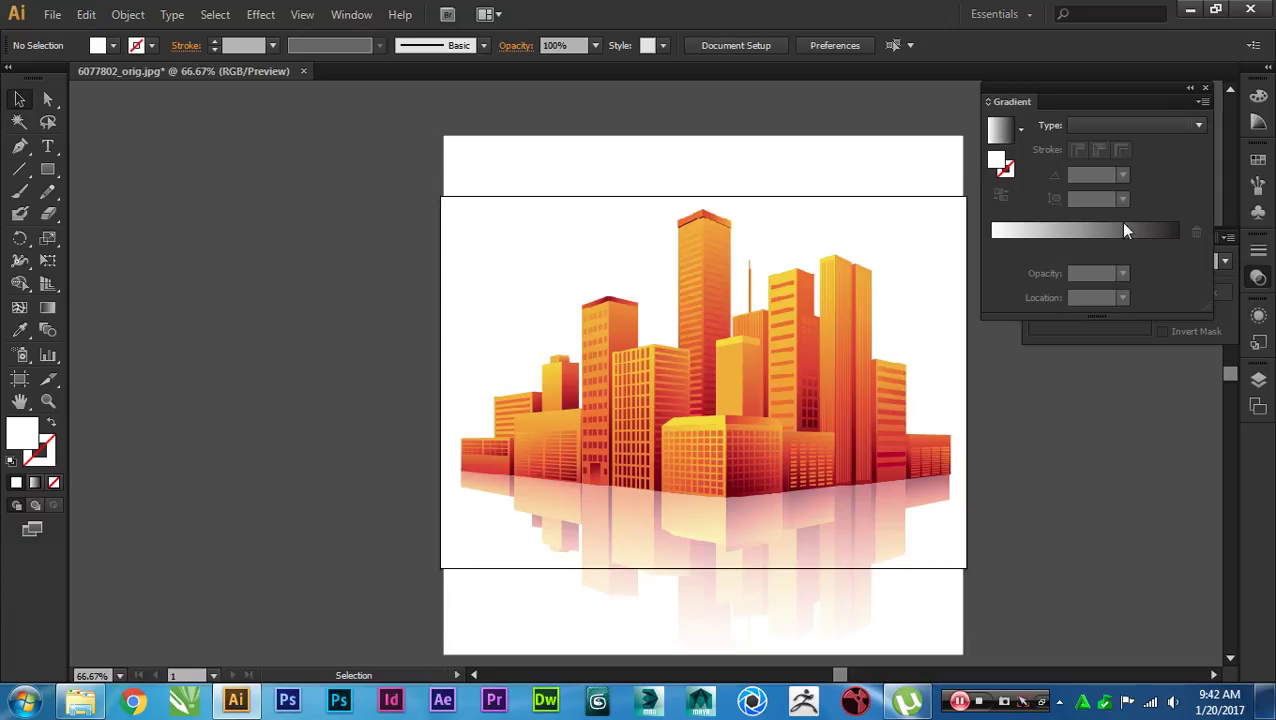
drag(1064, 424, 1007, 376)
scroll(808, 363, up, 1)
scroll(808, 370, up, 3)
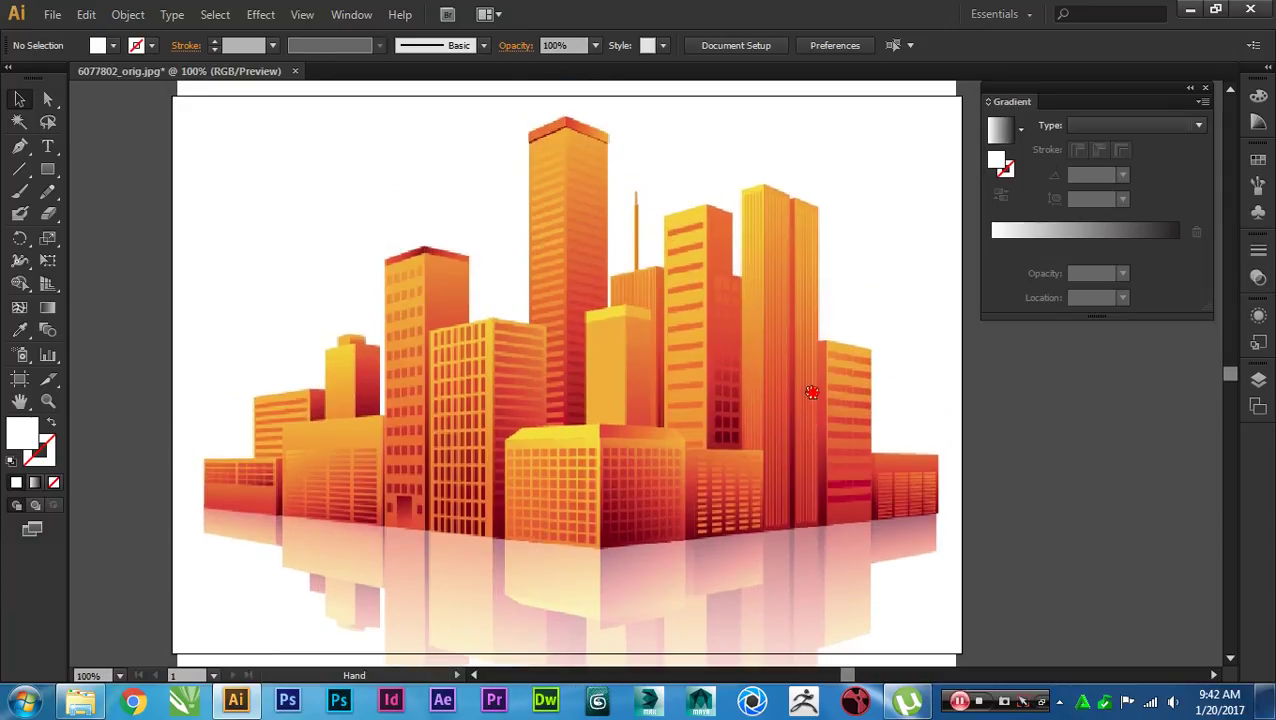
Step: Turn the system volume down and mute it
click(1171, 701)
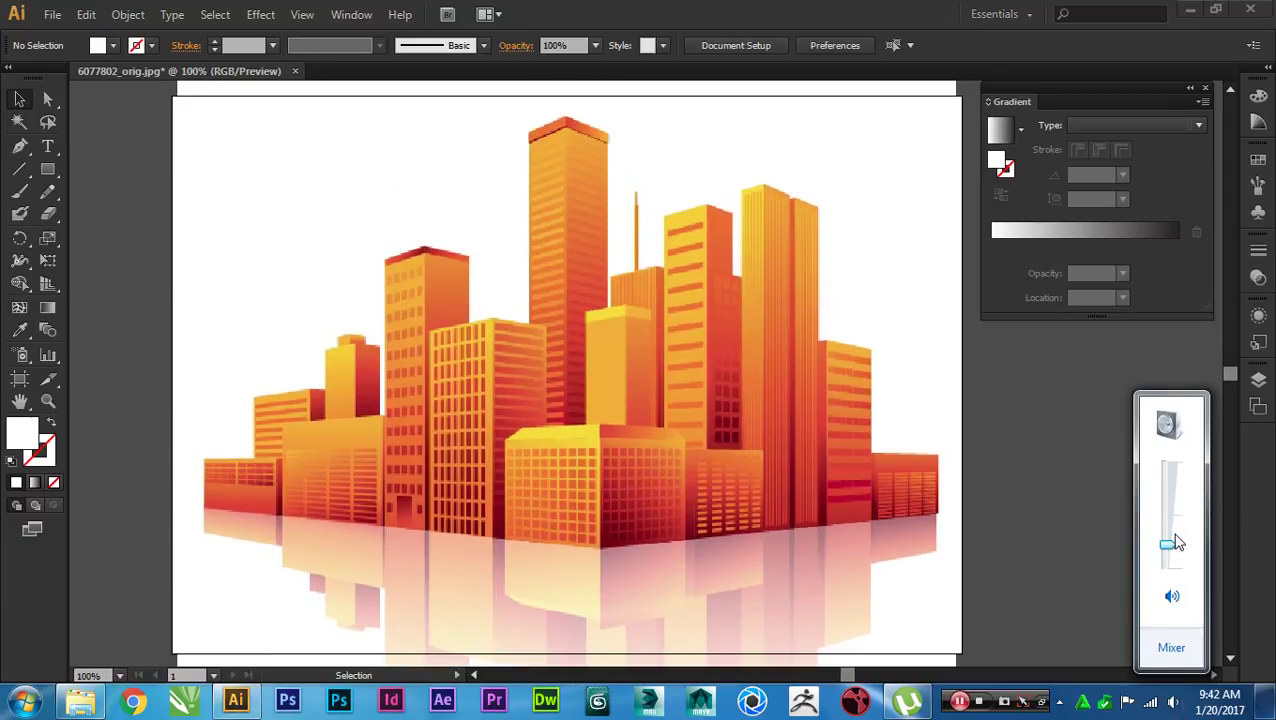
drag(1168, 540, 1168, 568)
click(1173, 598)
click(1060, 608)
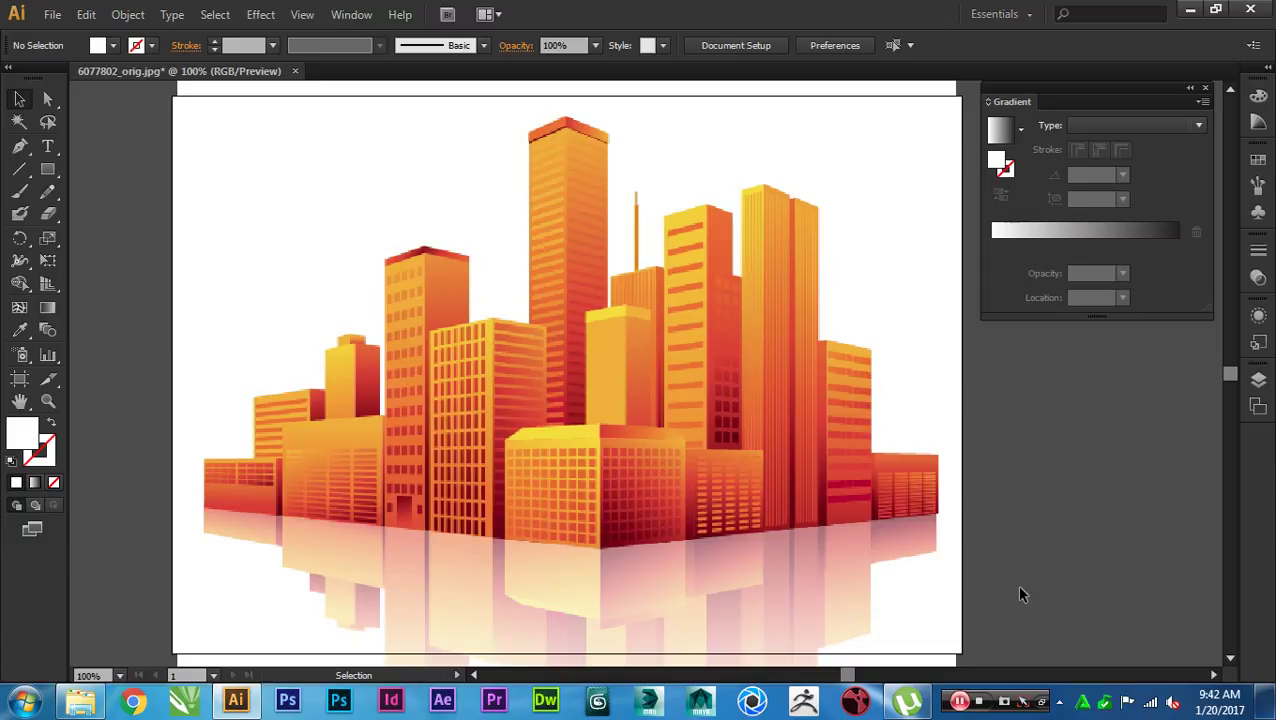
Step: Draw a small white square beside the artboard and duplicate it downward into an evenly spaced column of five
drag(1010, 586, 942, 580)
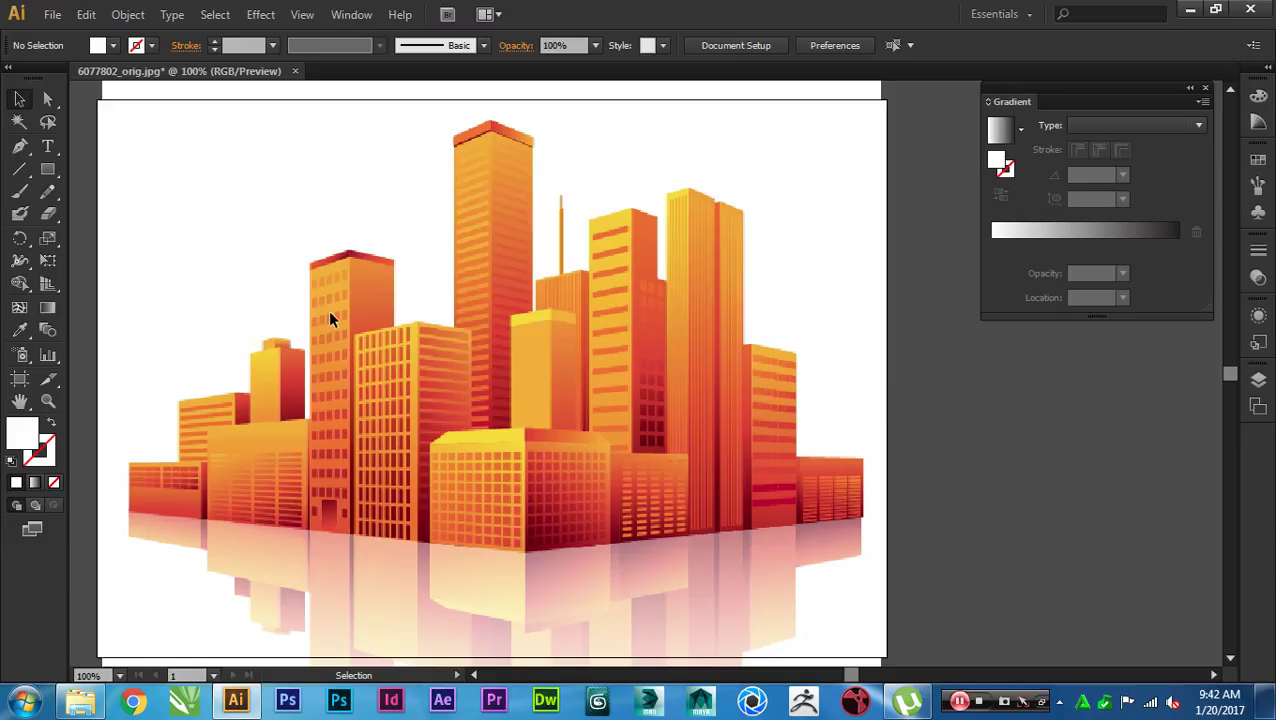
click(47, 169)
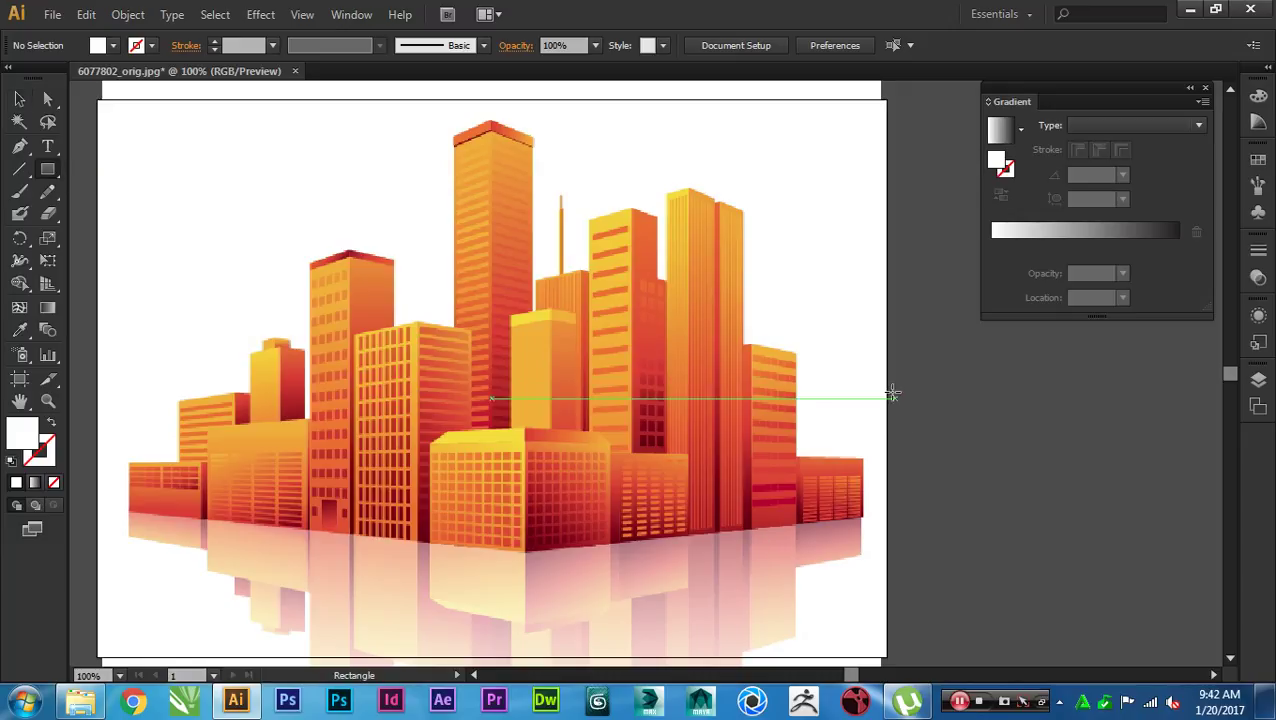
drag(905, 379, 929, 448)
key(v)
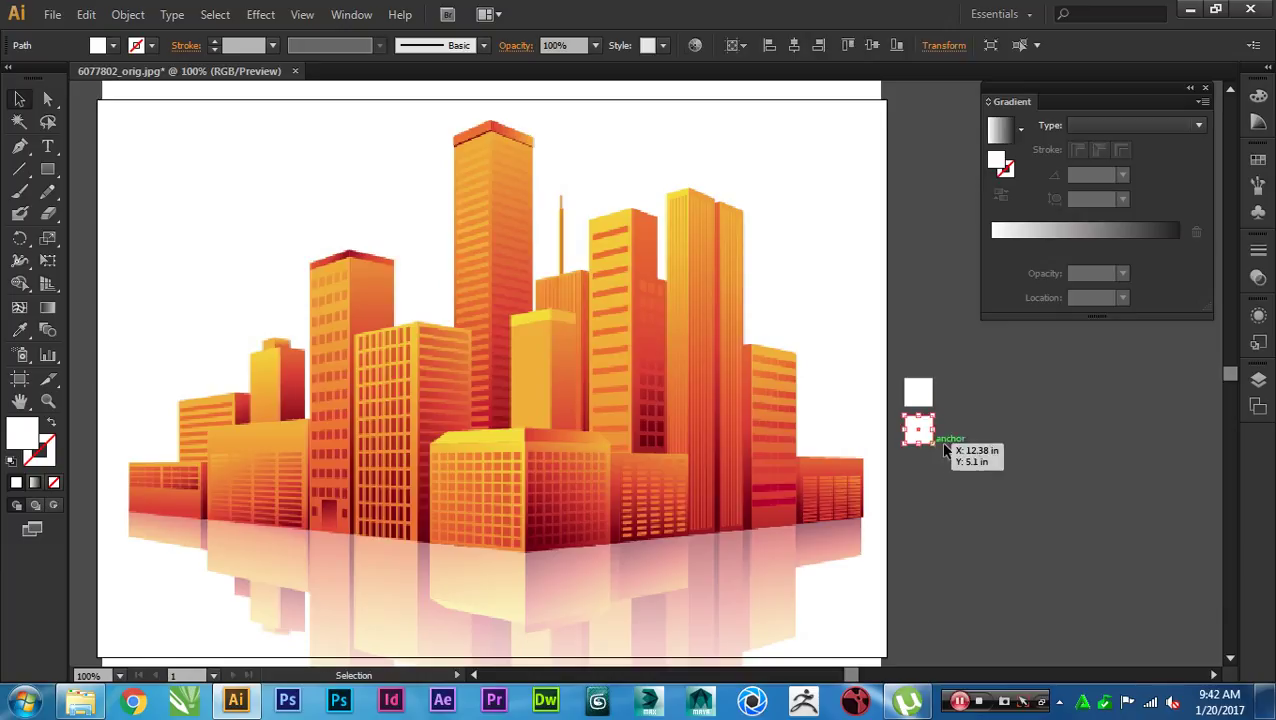
key(ctrl+d)
key(ctrl+d)
key(ctrl+d)
click(1011, 522)
drag(1005, 534, 1048, 515)
drag(1008, 349, 966, 536)
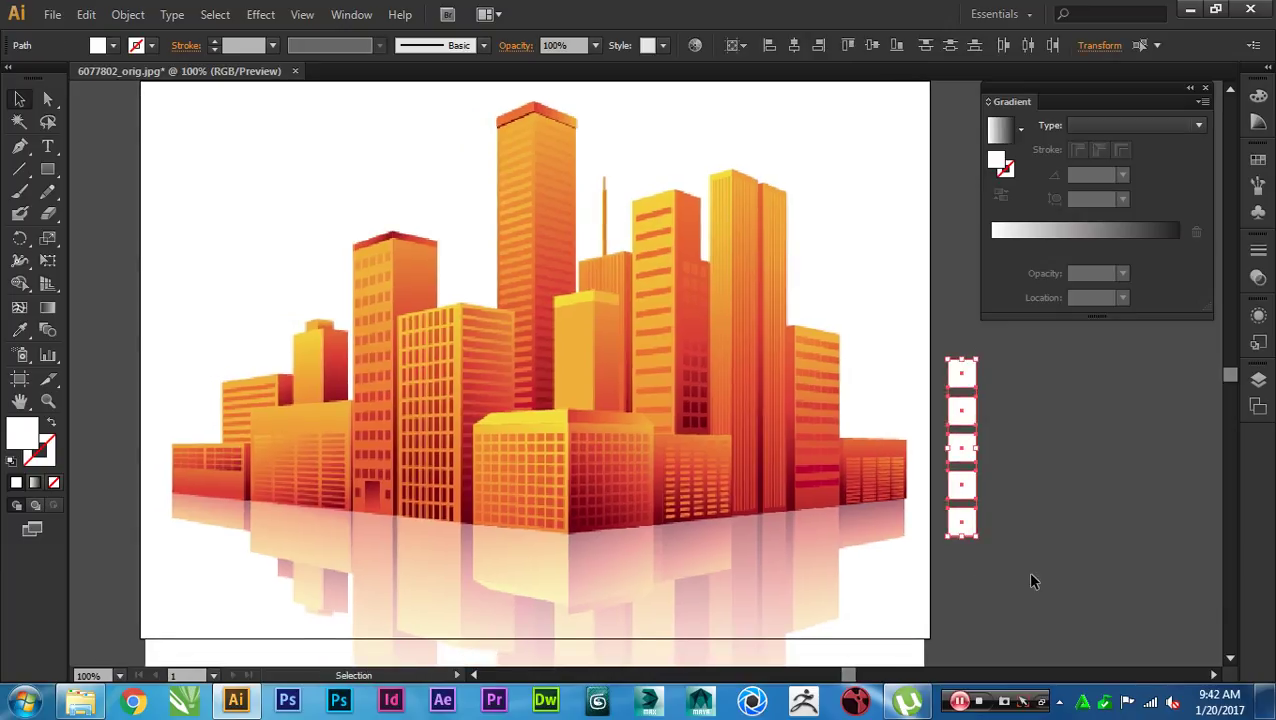
click(1047, 538)
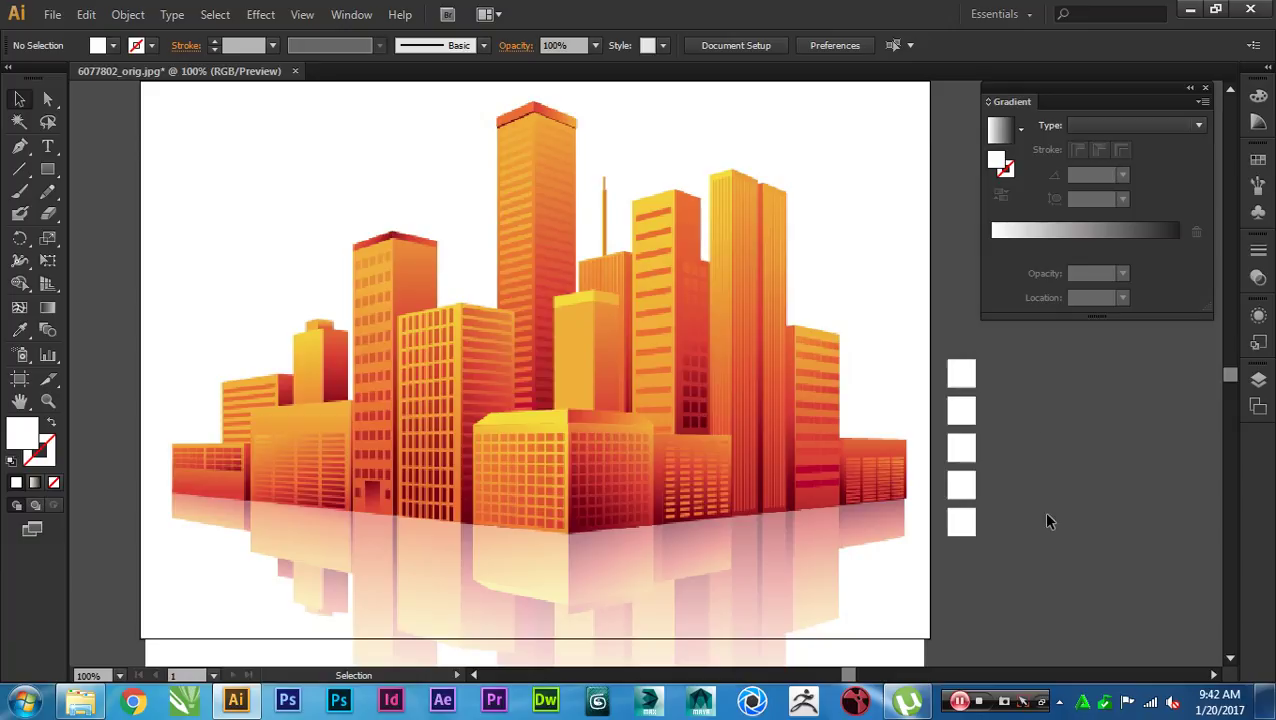
Step: Fill the topmost square with the dark maroon sampled from the front building's shaded lower corner
scroll(1031, 425, up, 2)
mouse_move(1054, 433)
mouse_down()
mouse_move(991, 364)
mouse_move(723, 364)
mouse_move(852, 387)
mouse_up()
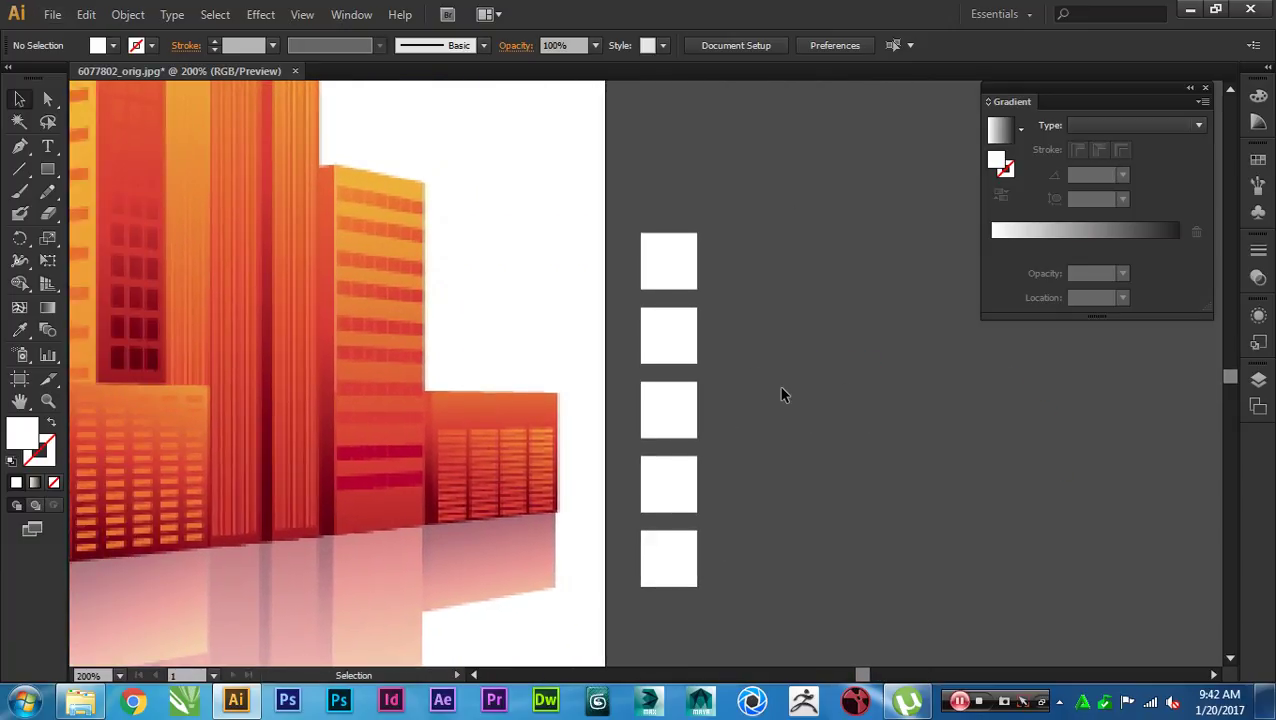
click(663, 266)
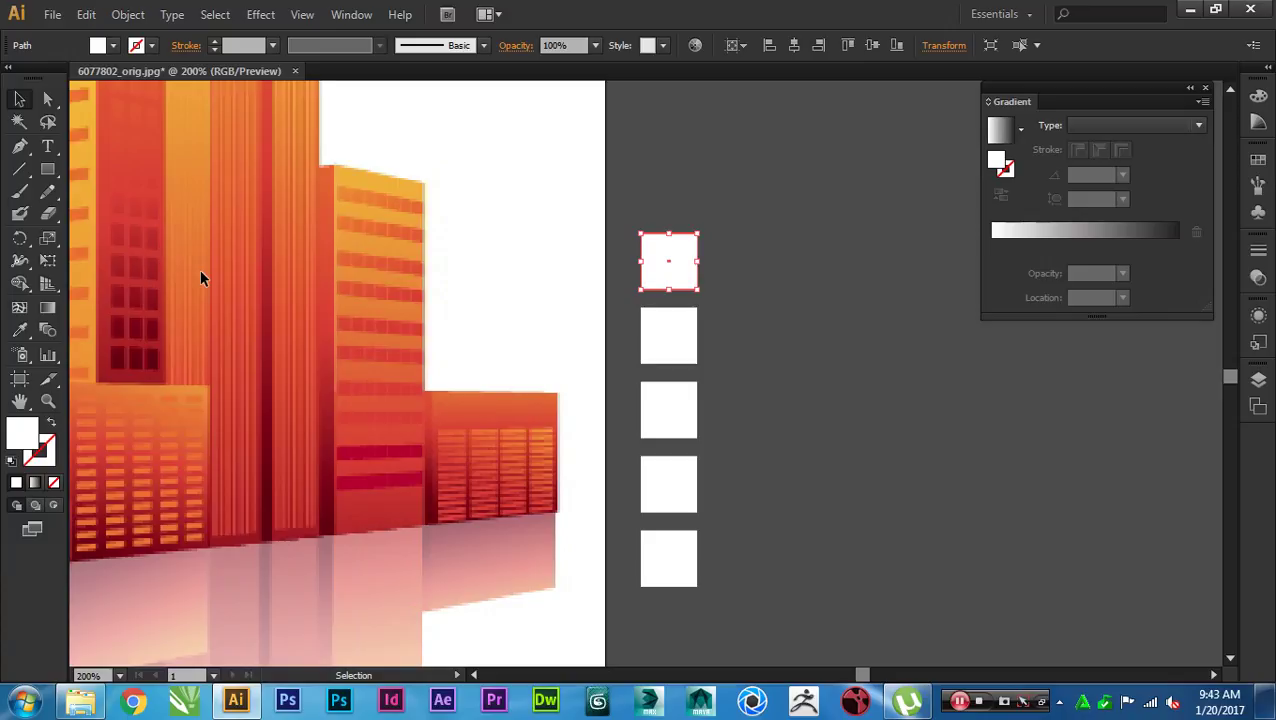
click(20, 331)
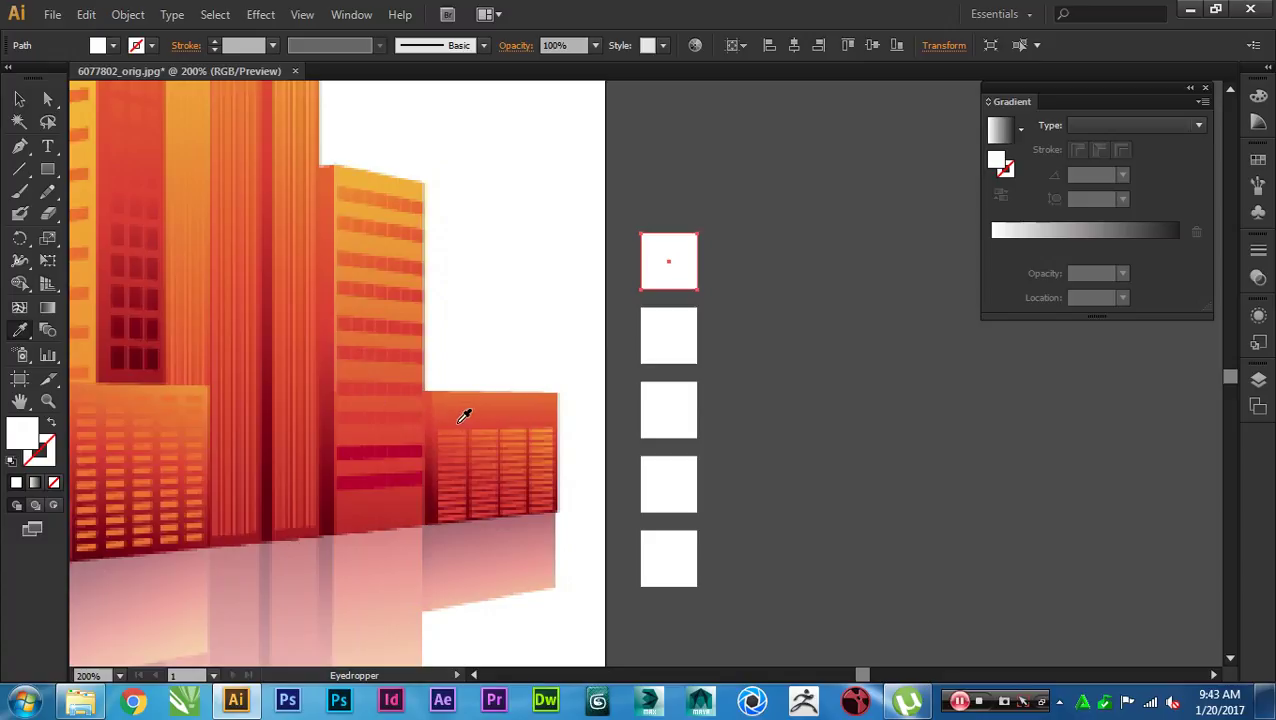
drag(318, 302, 658, 283)
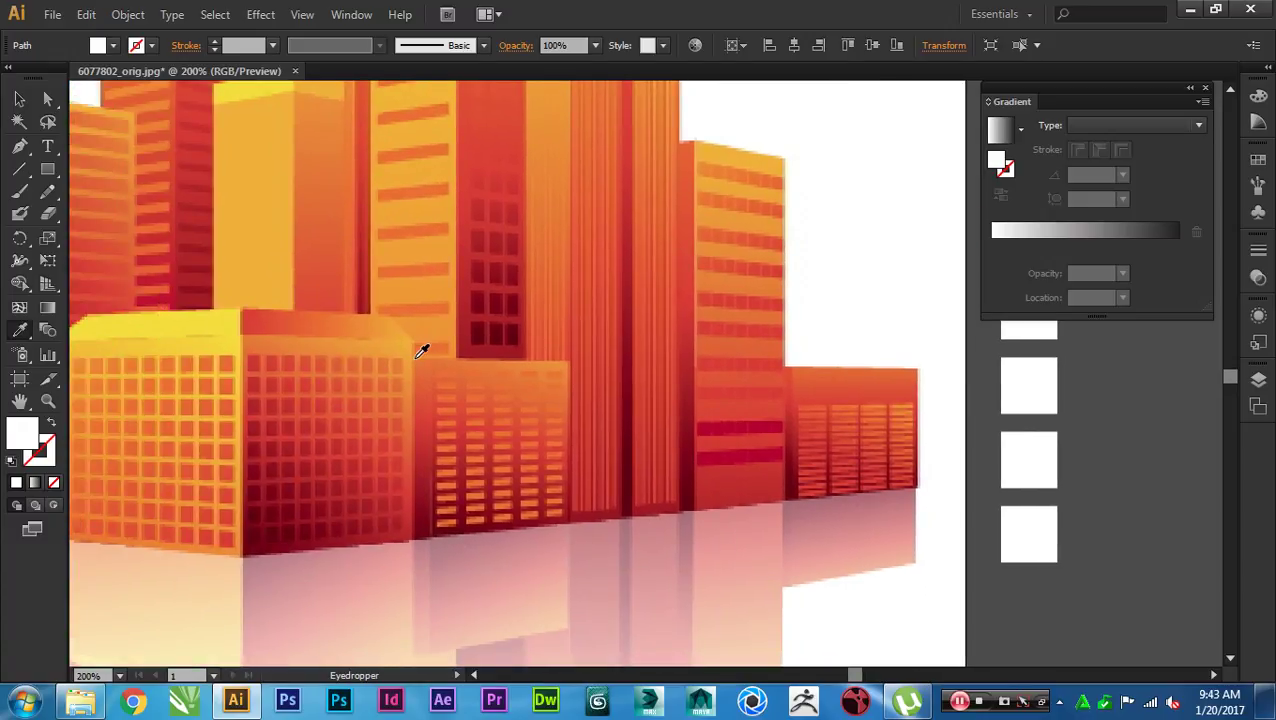
key(Tab)
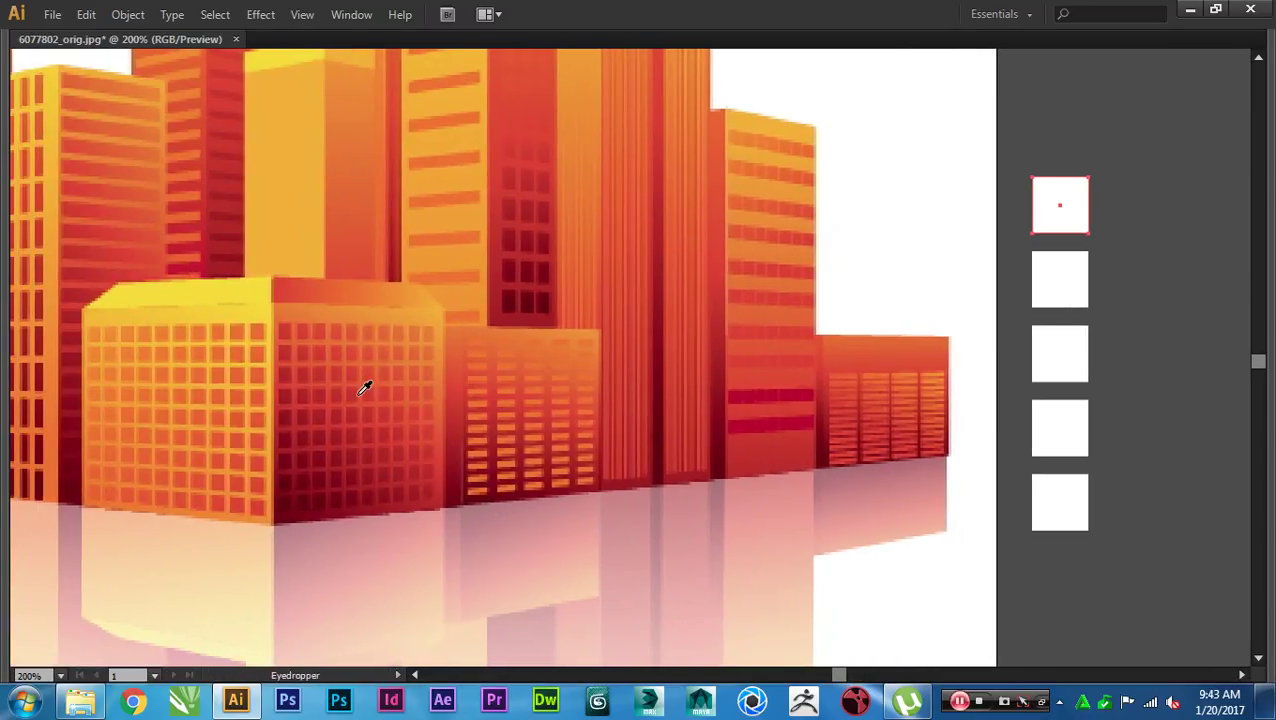
click(279, 514)
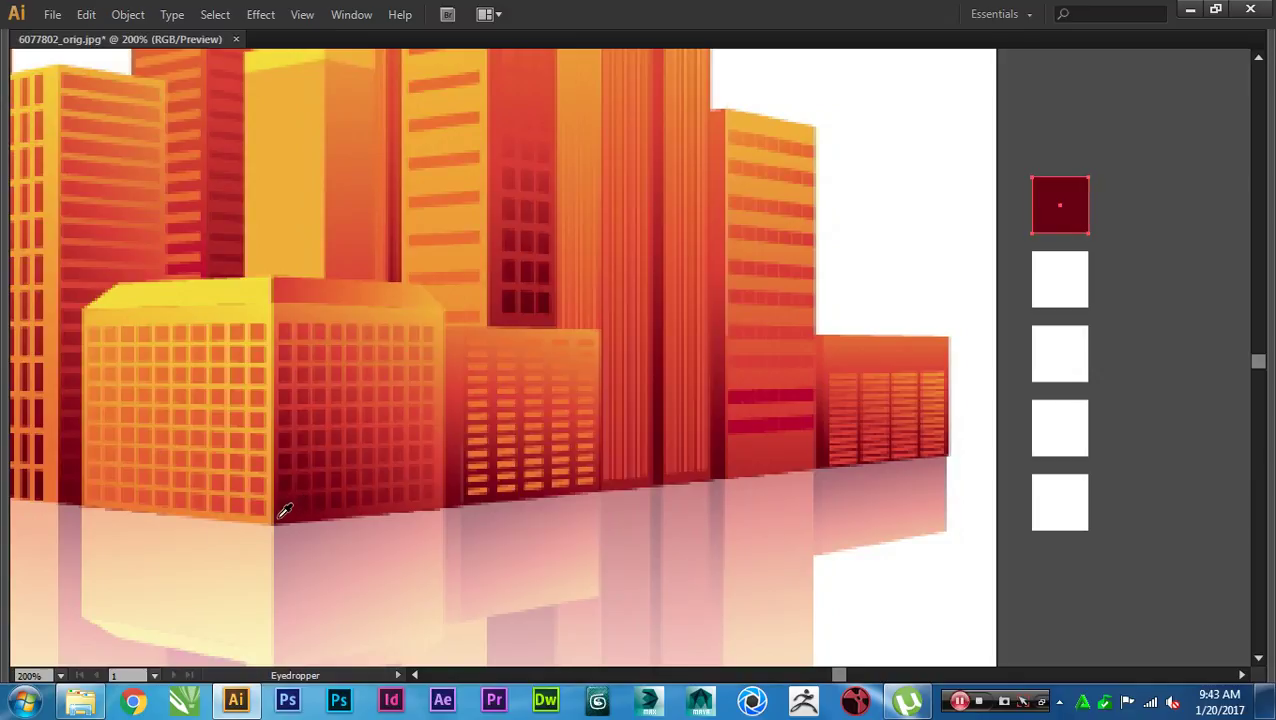
Step: Fill the second square with the yellow-orange sampled from the front building's upper far corner
key(v)
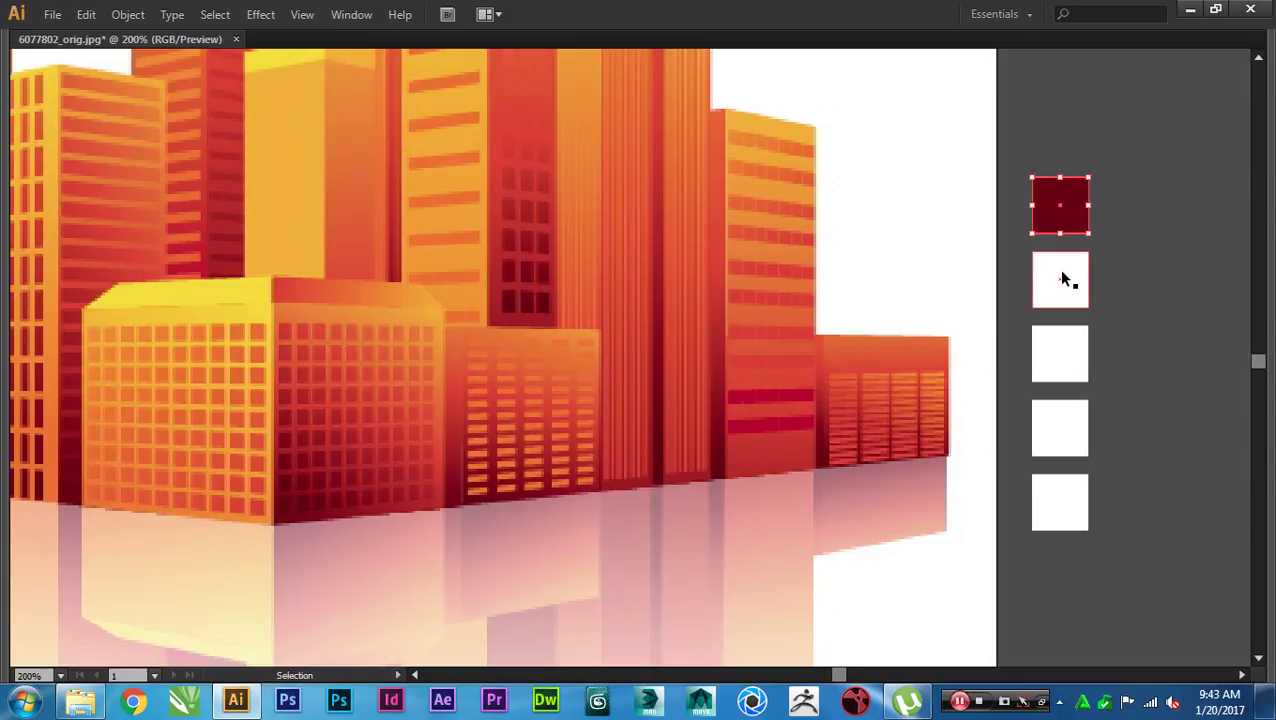
click(1063, 284)
key(i)
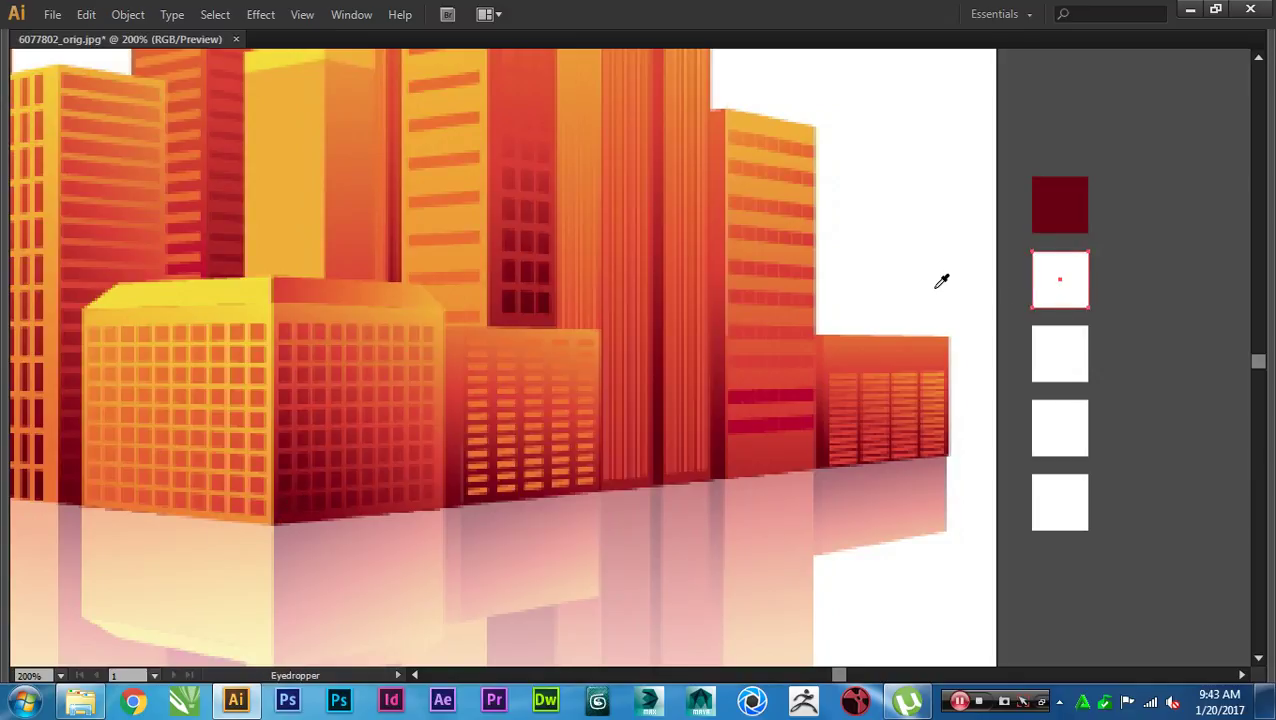
click(438, 313)
key(v)
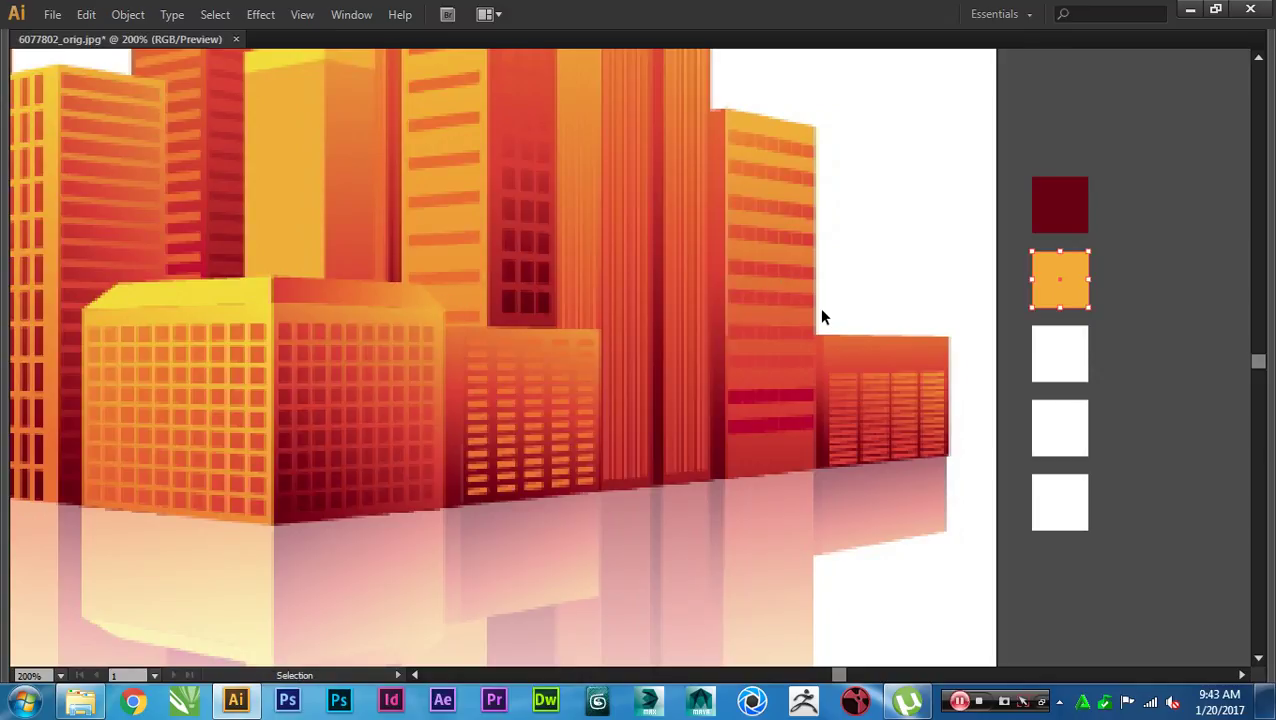
click(931, 271)
Step: Look up the hexadecimal code of the maroon square's fill in the Color Picker, leaving the colour unchanged
drag(1043, 270, 733, 266)
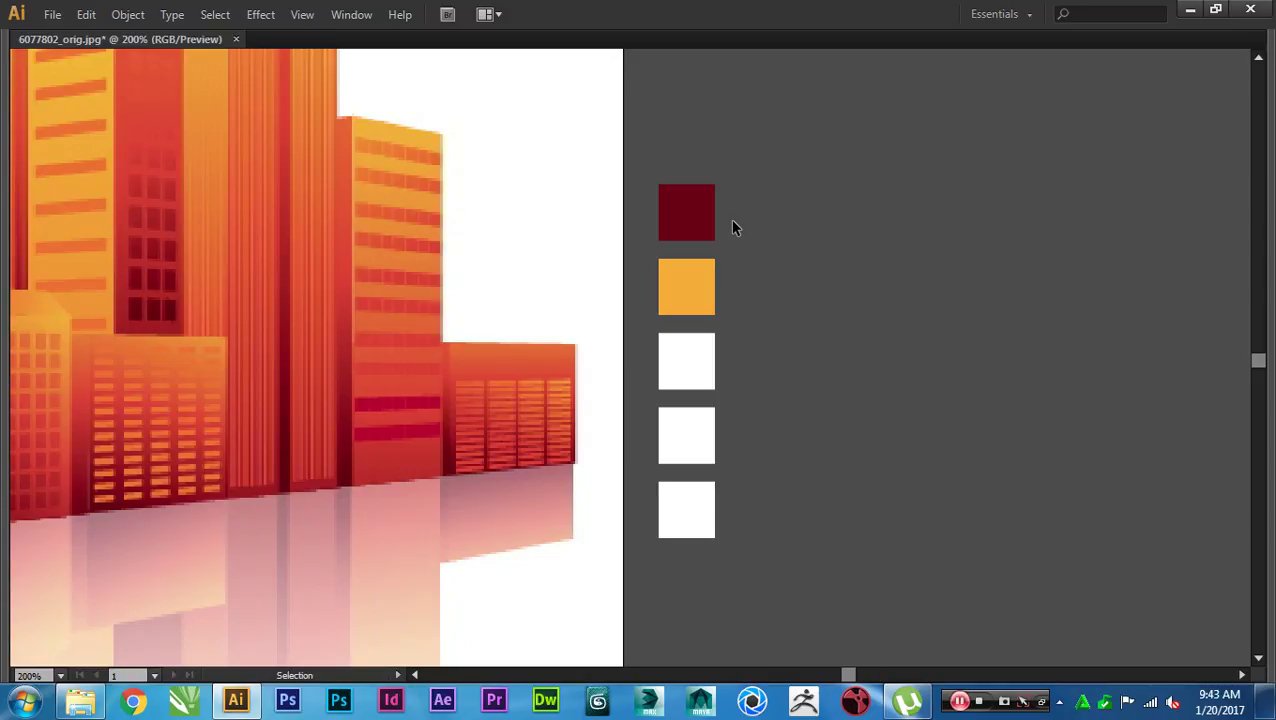
click(712, 222)
key(Tab)
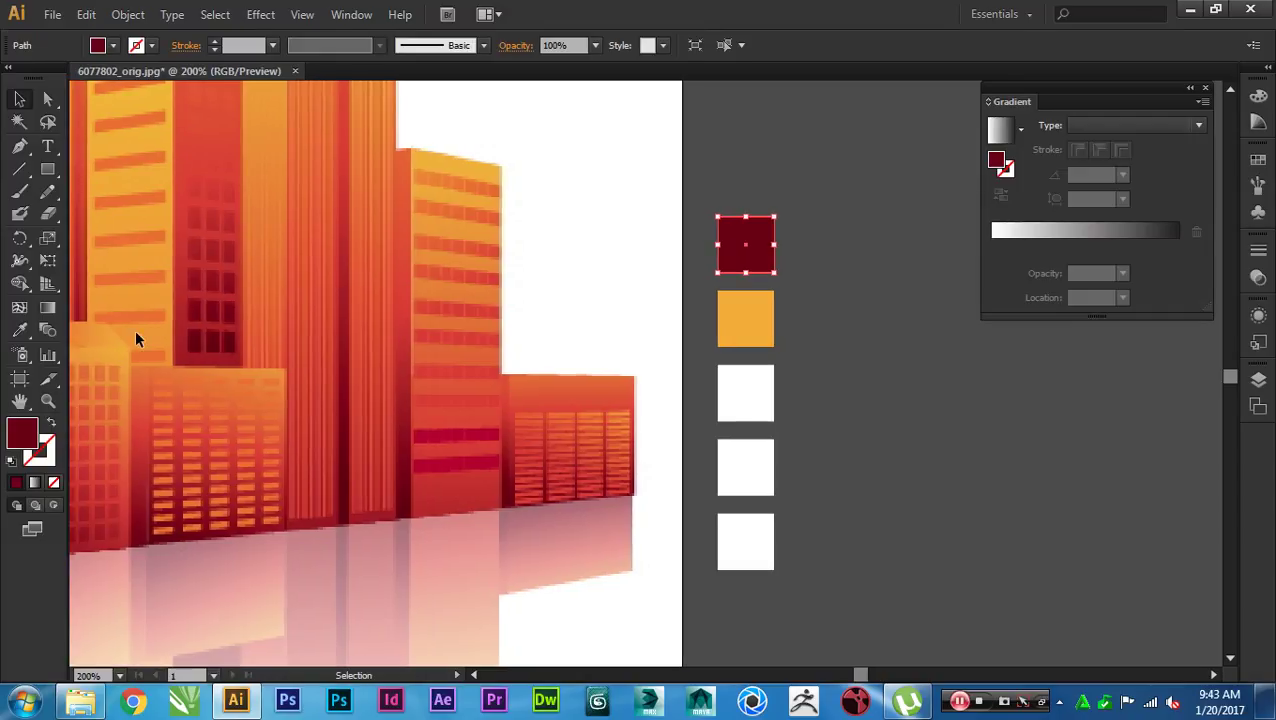
double_click(27, 436)
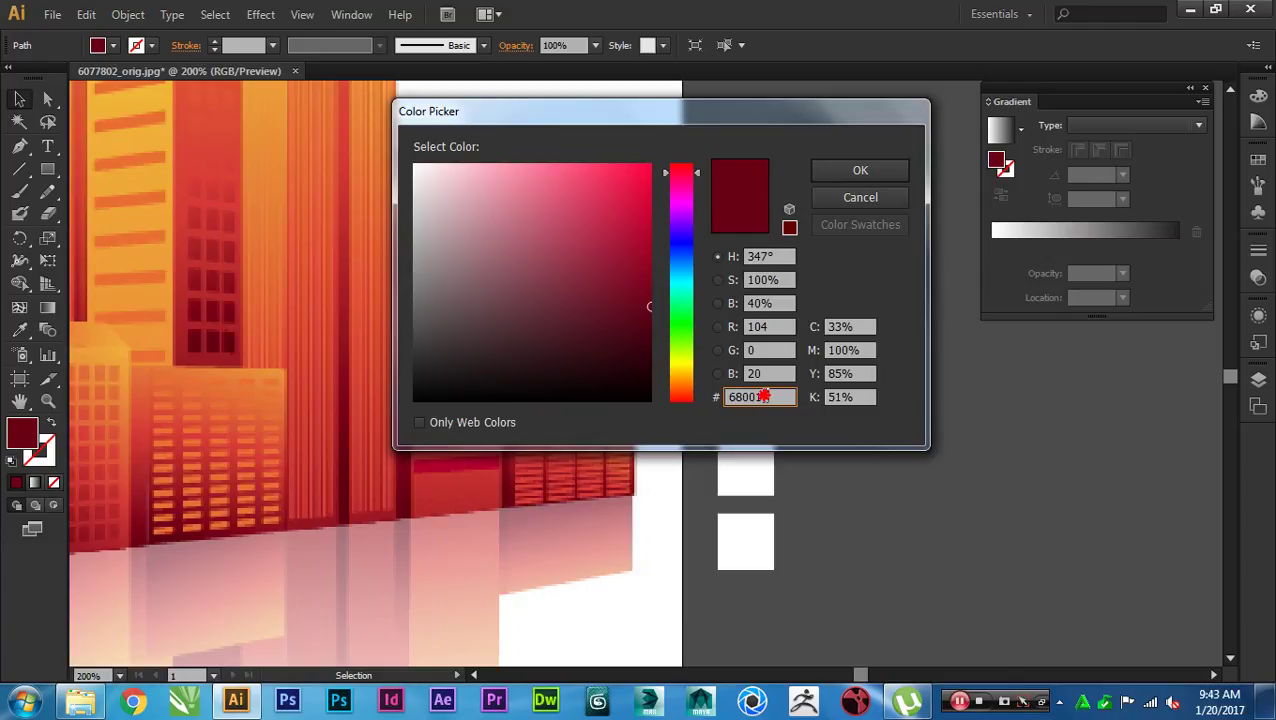
drag(765, 397, 712, 398)
click(773, 397)
mouse_move(740, 397)
mouse_down()
mouse_move(723, 397)
mouse_move(763, 397)
mouse_move(728, 406)
mouse_up()
click(858, 197)
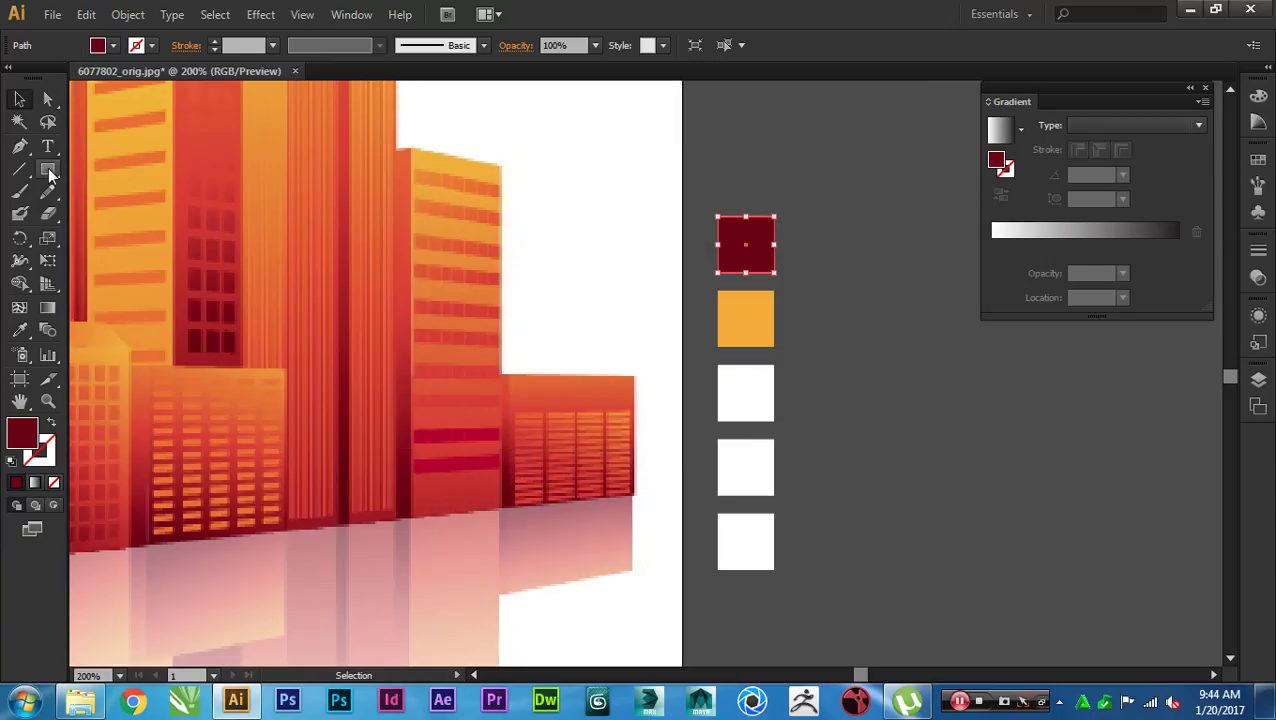
Step: Label the maroon square with the text "680014" placed beside it
click(47, 146)
click(789, 240)
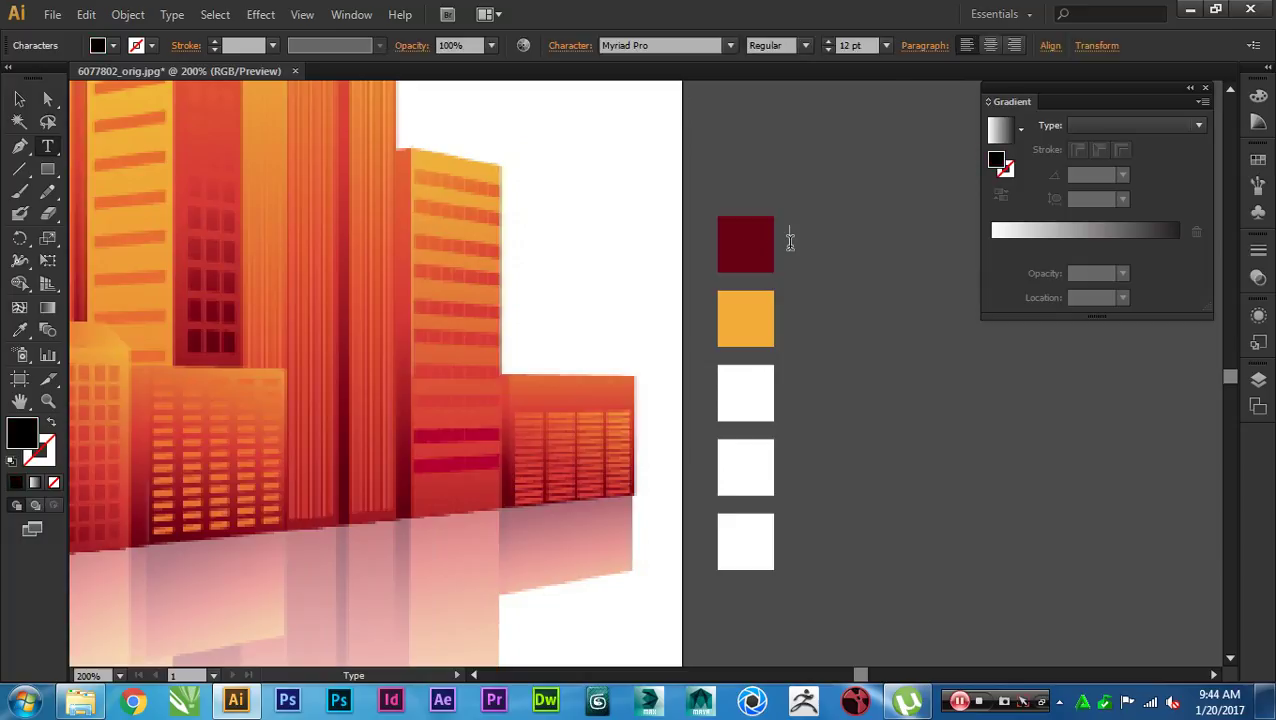
text(680014)
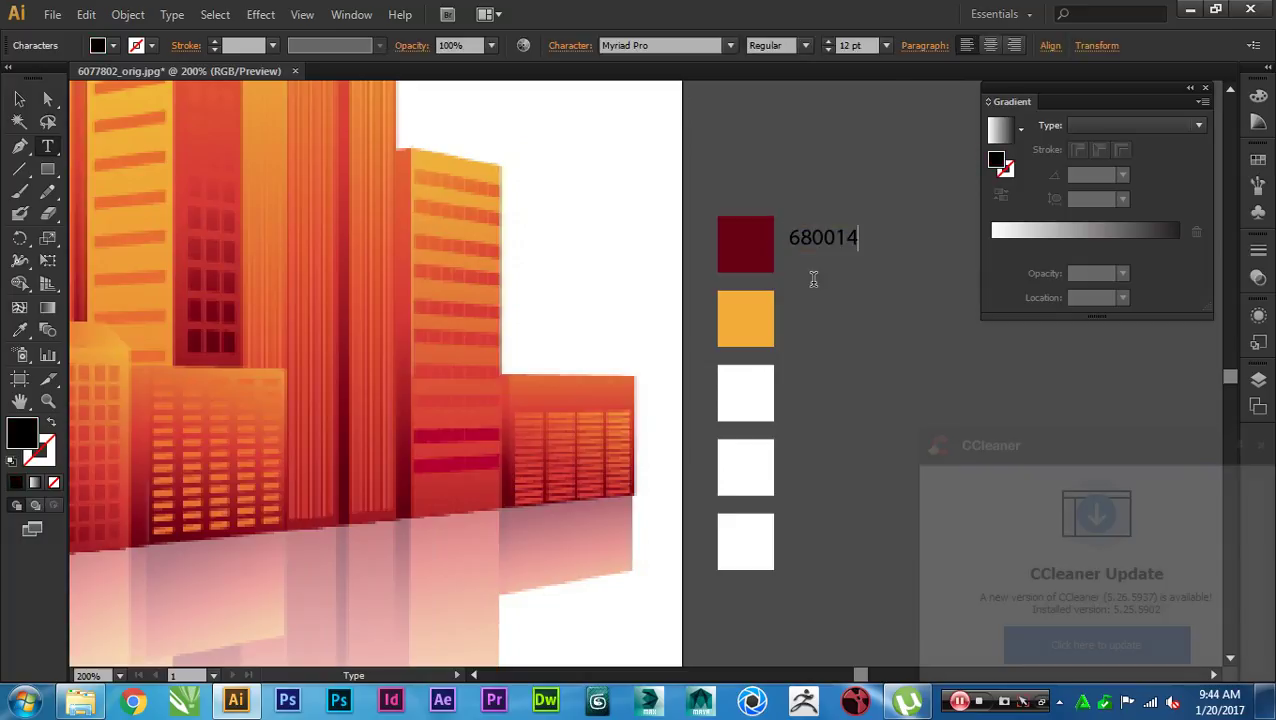
Step: Dismiss the update notification and copy the "680014" label so the copy sits beside the yellow-orange square
click(1260, 446)
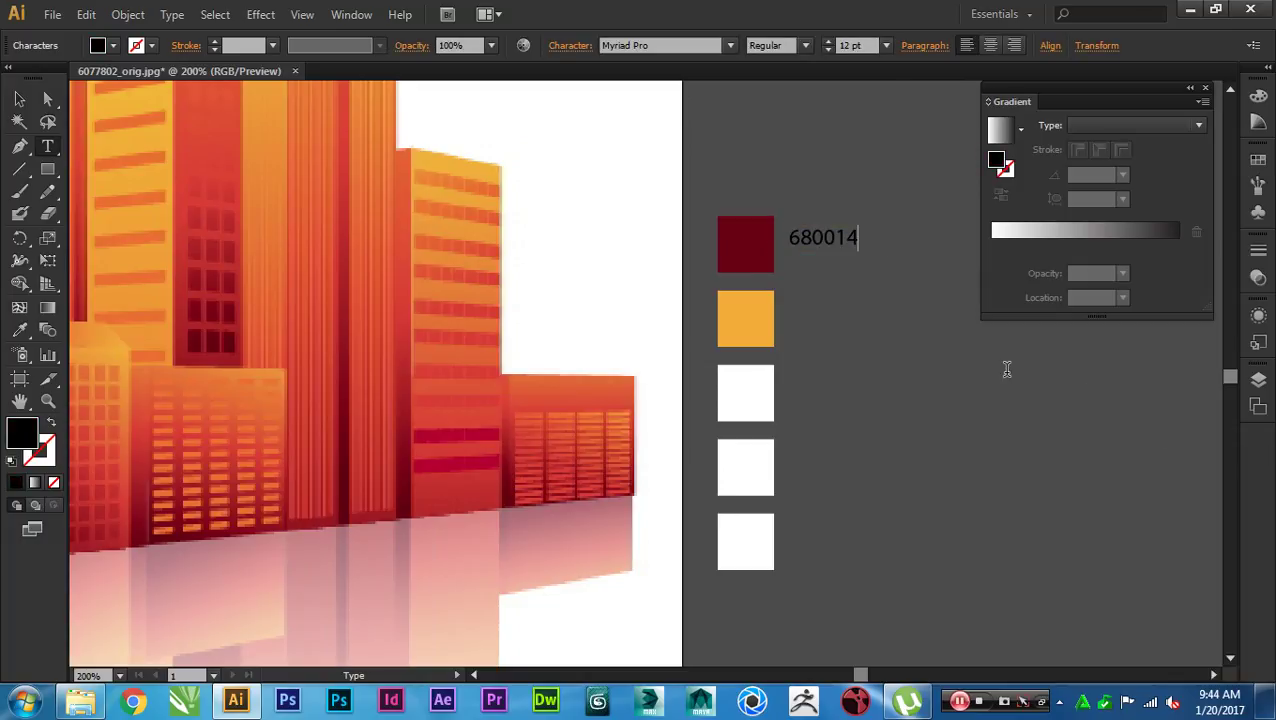
key(Escape)
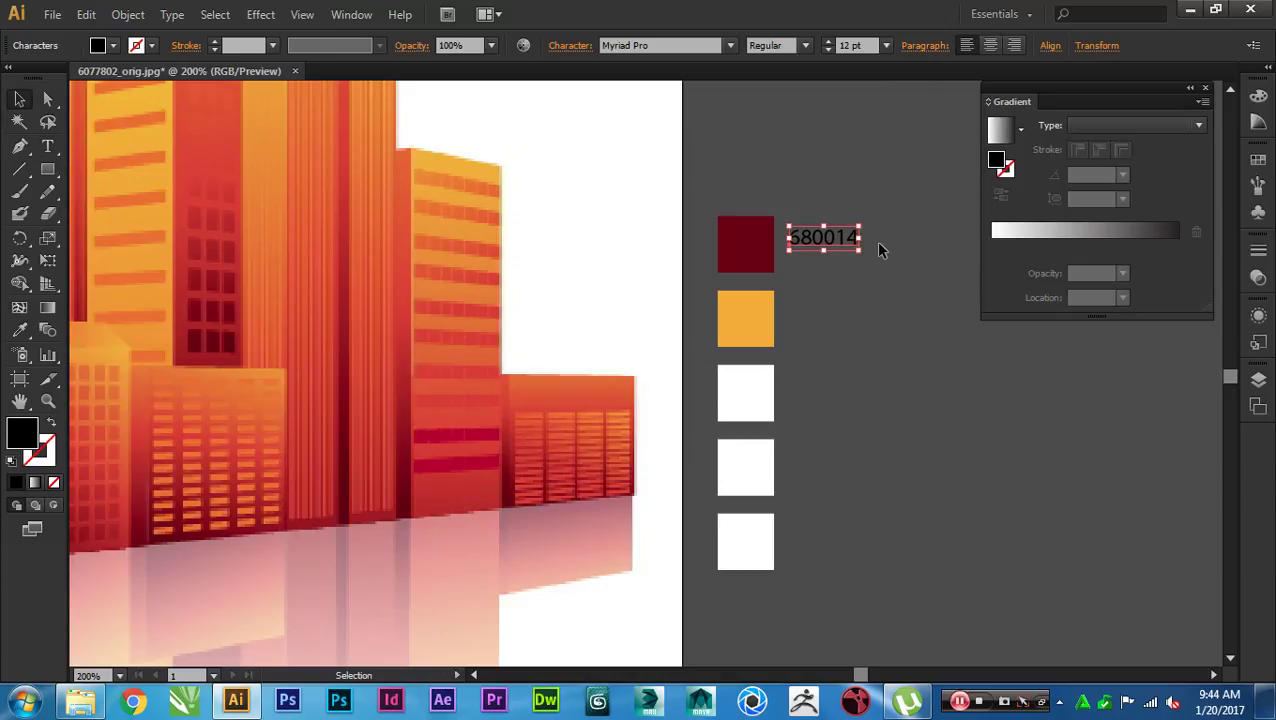
click(735, 318)
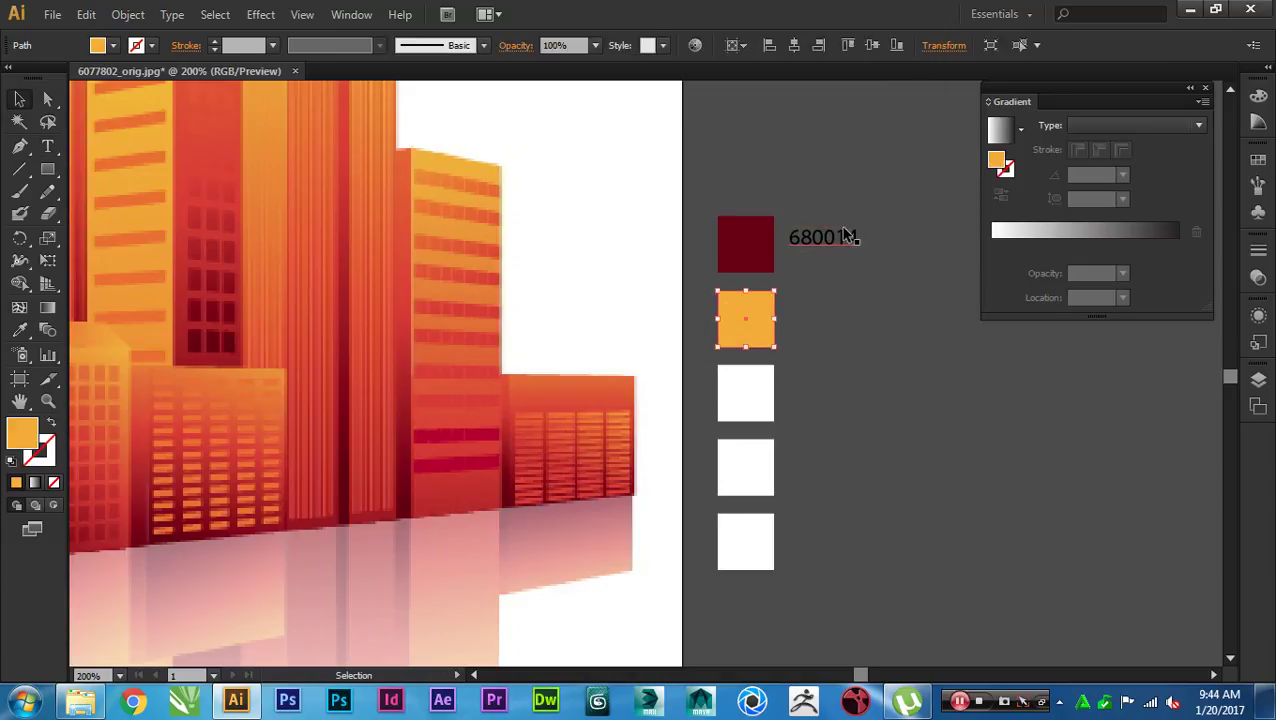
drag(845, 236, 828, 325)
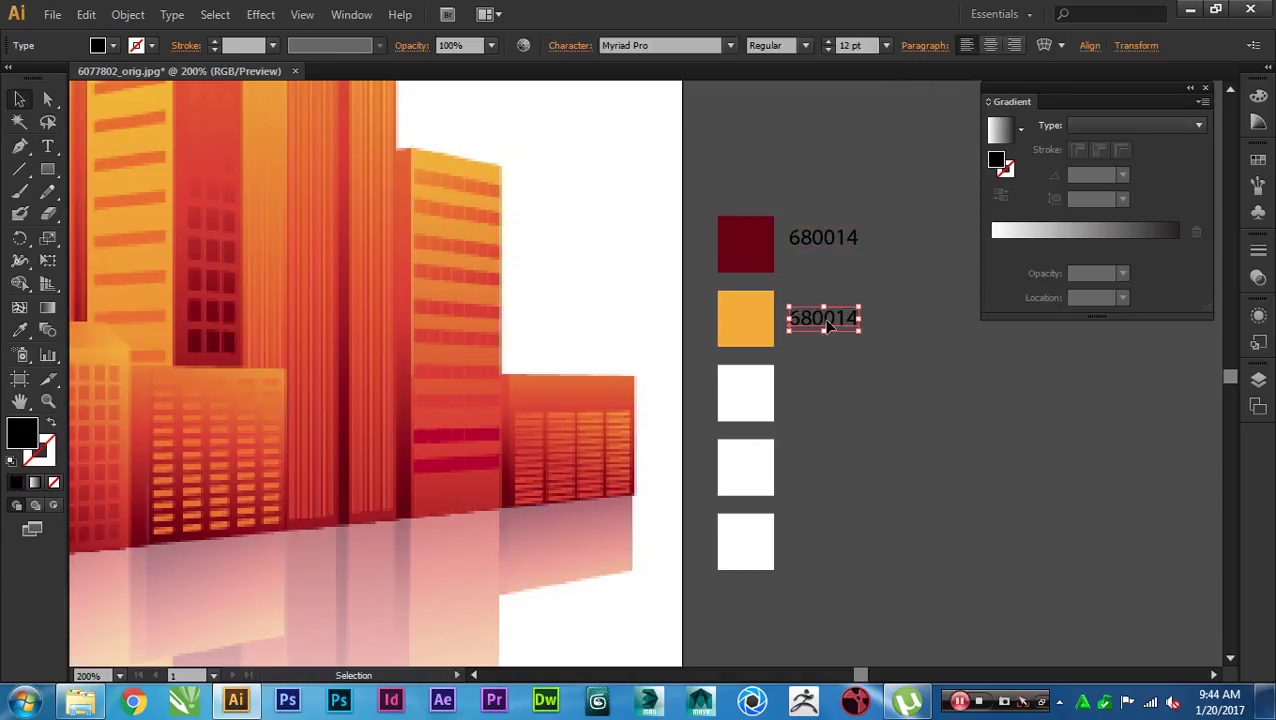
Step: Look up the yellow-orange square's hexadecimal code in the Color Picker and change its copied label to "f3ac39"
click(755, 327)
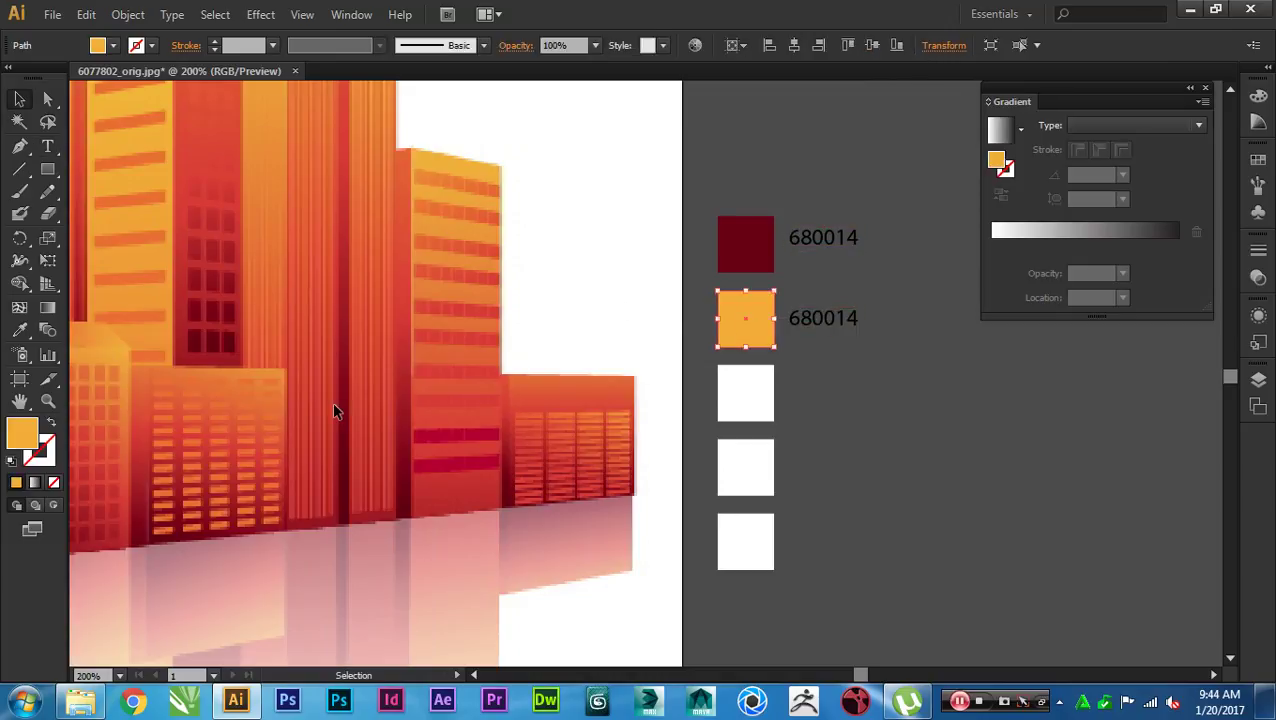
double_click(28, 440)
key(Return)
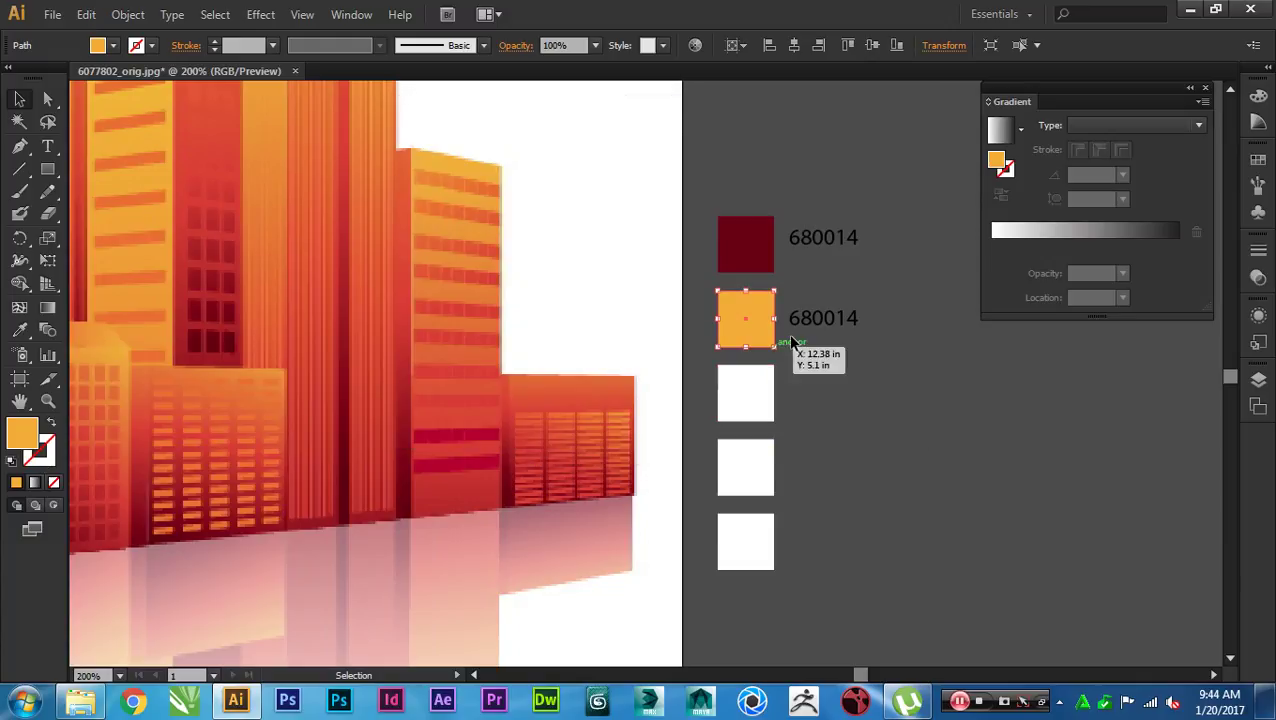
double_click(807, 330)
key(ctrl+a)
text(f3ac39)
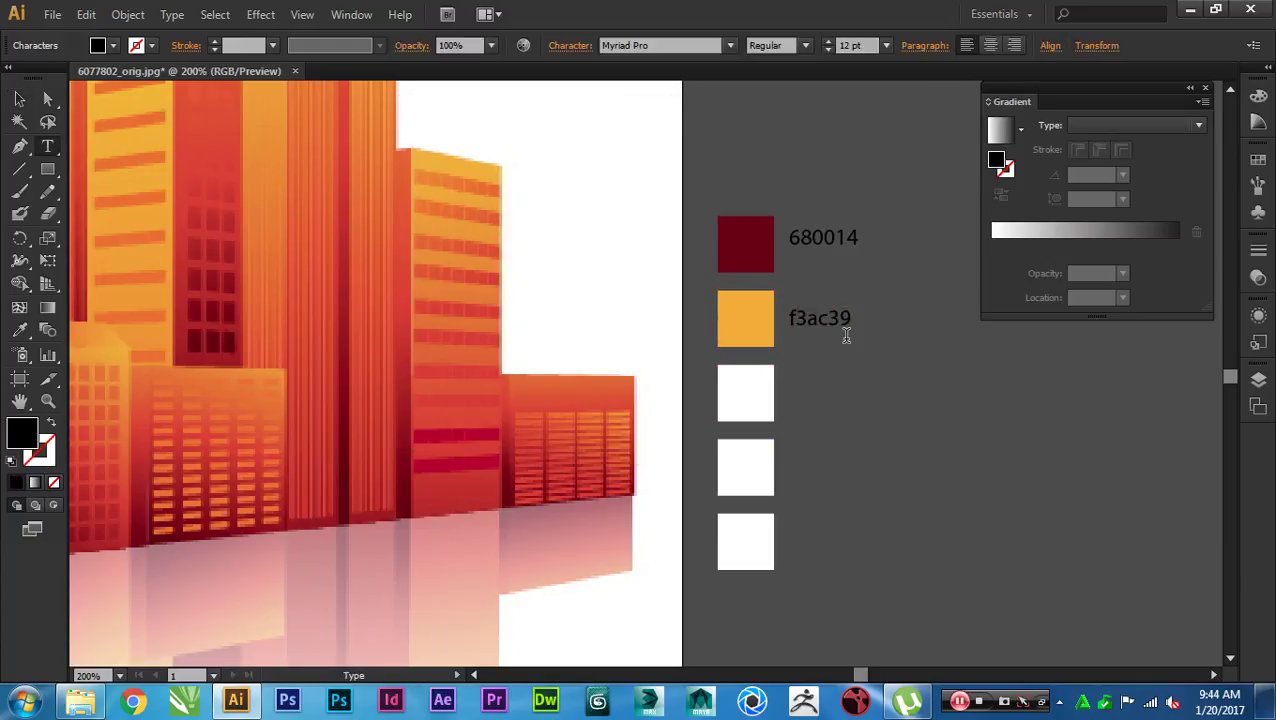
key(Escape)
click(873, 373)
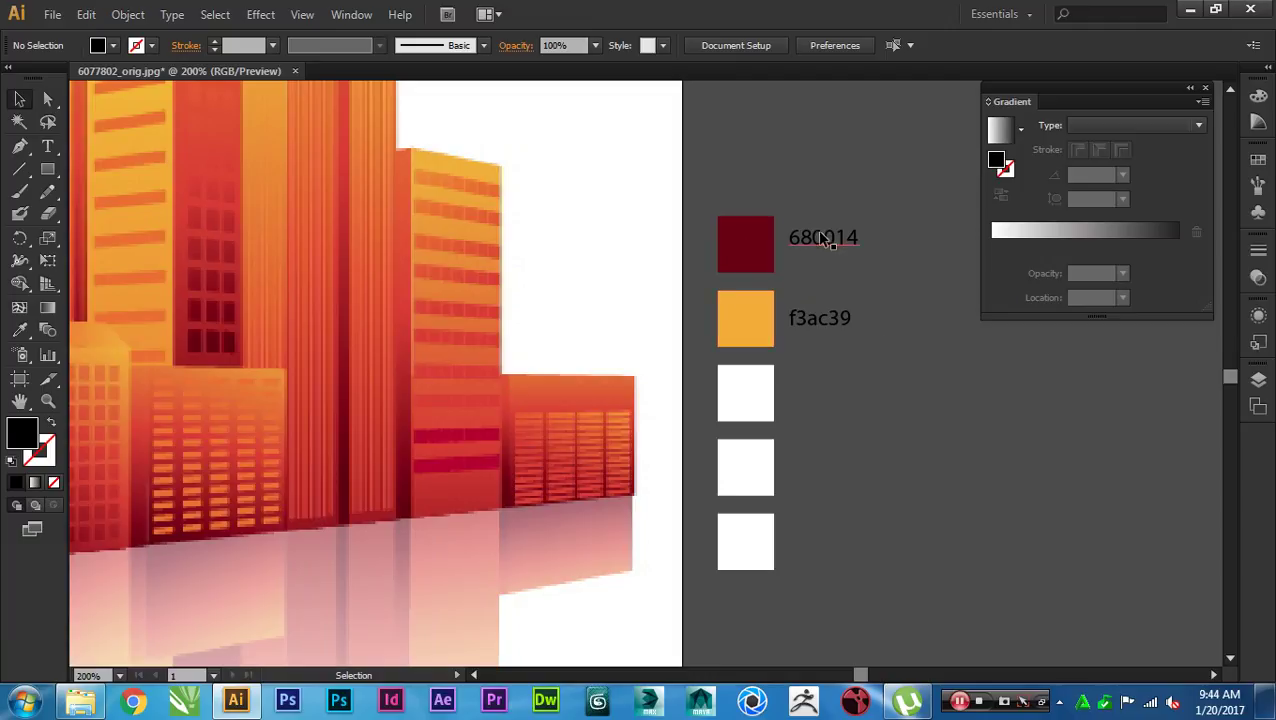
Step: Add a larger white square in the empty area beyond the palette's text labels
drag(872, 305, 456, 336)
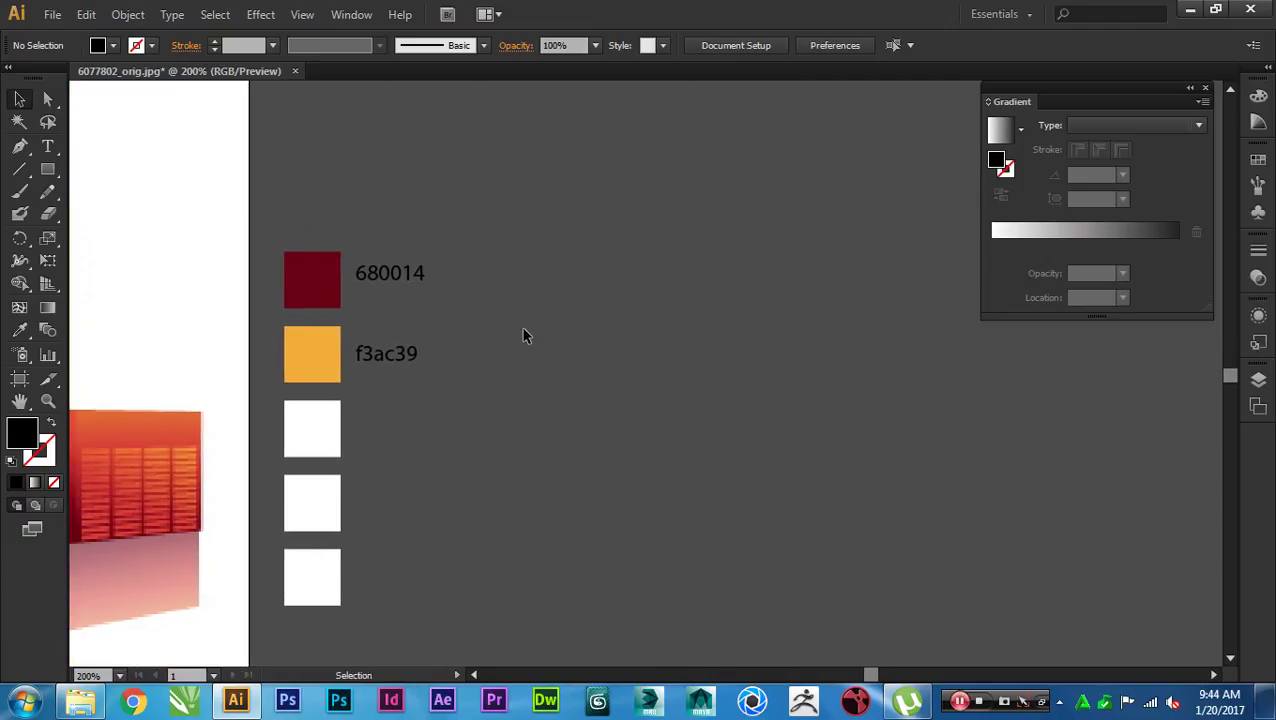
drag(310, 443, 662, 381)
click(746, 393)
scroll(644, 373, up, 1)
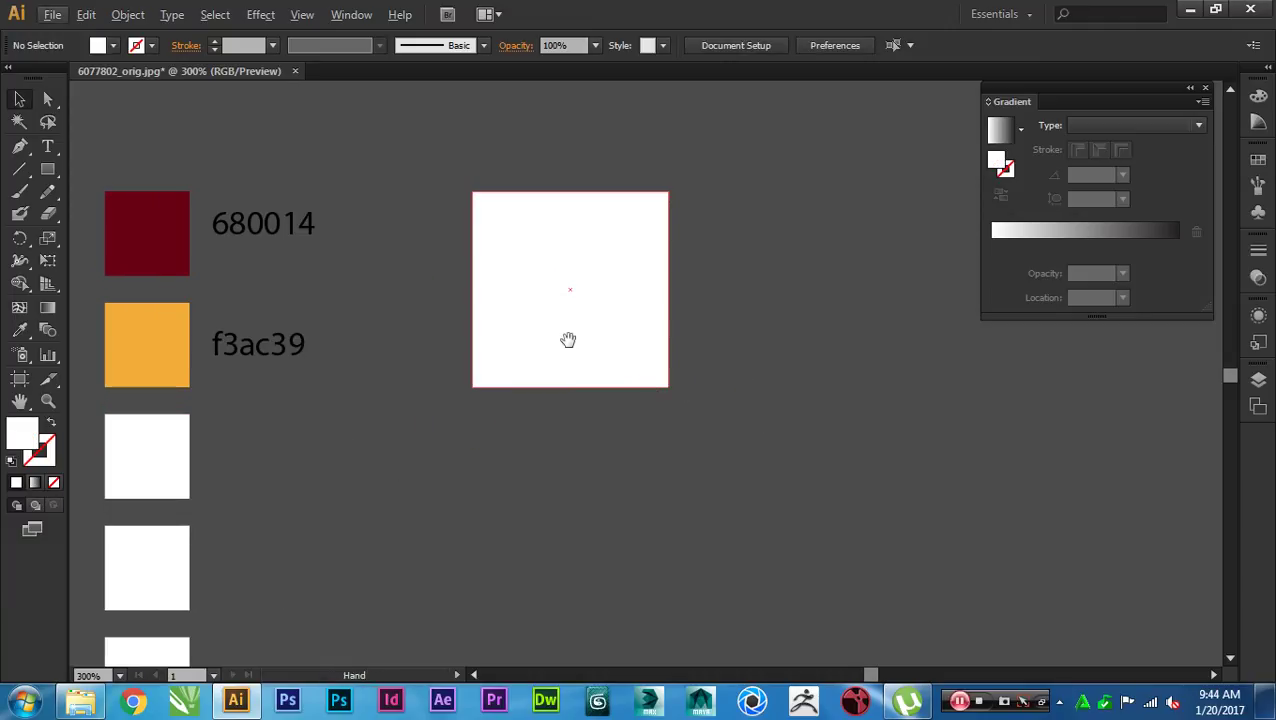
drag(568, 340, 614, 358)
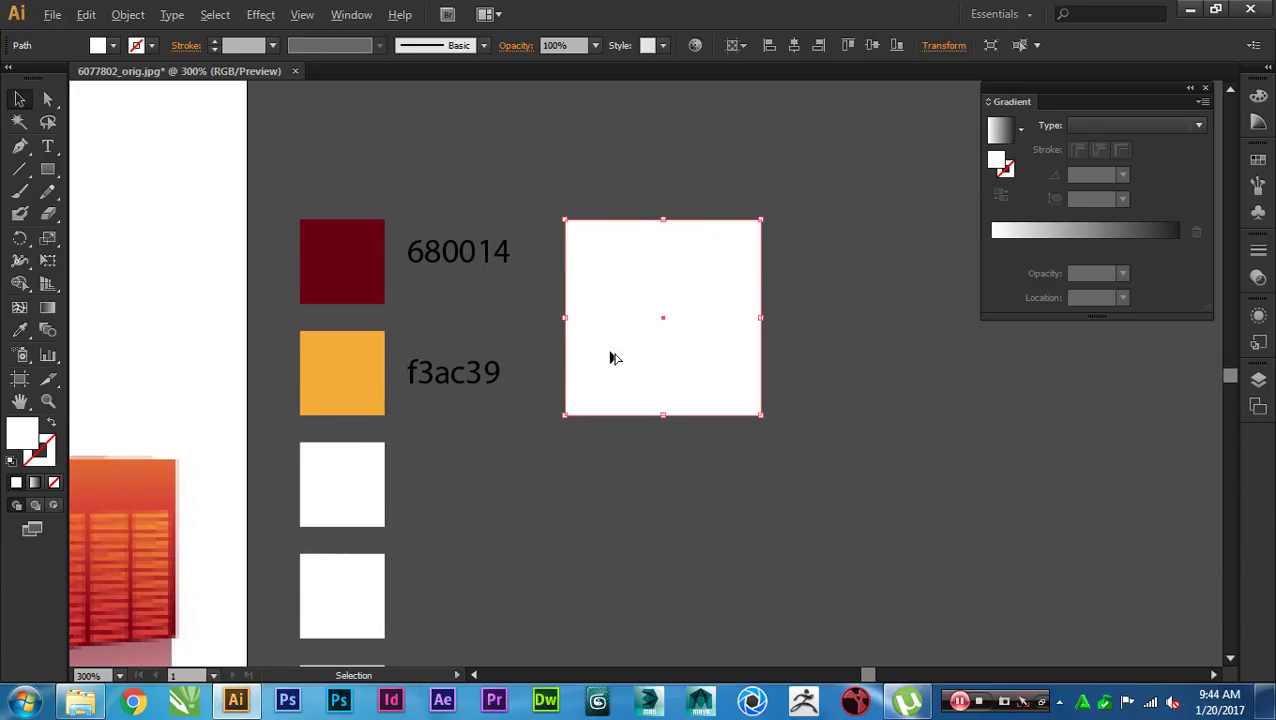
scroll(614, 358, up, 1)
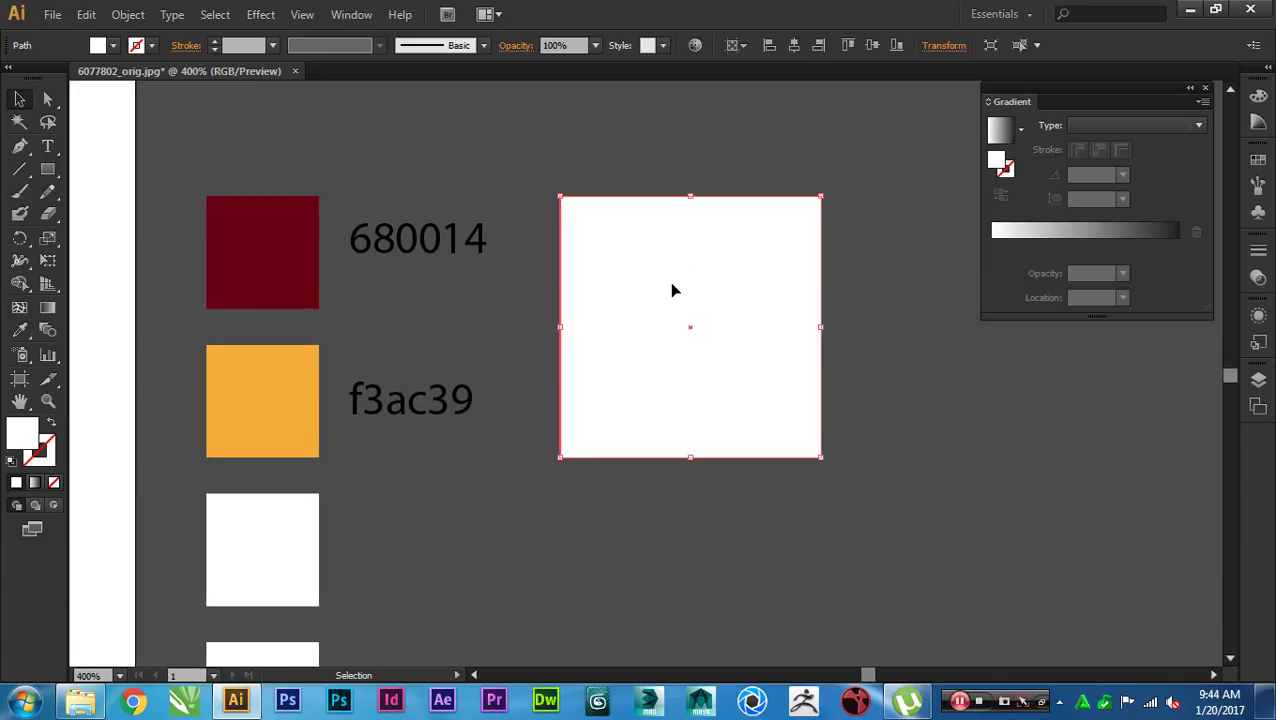
Step: Fill the large square with a linear gradient running from its lower-left to upper-right corner at about 46°, and reverse its colours
click(999, 130)
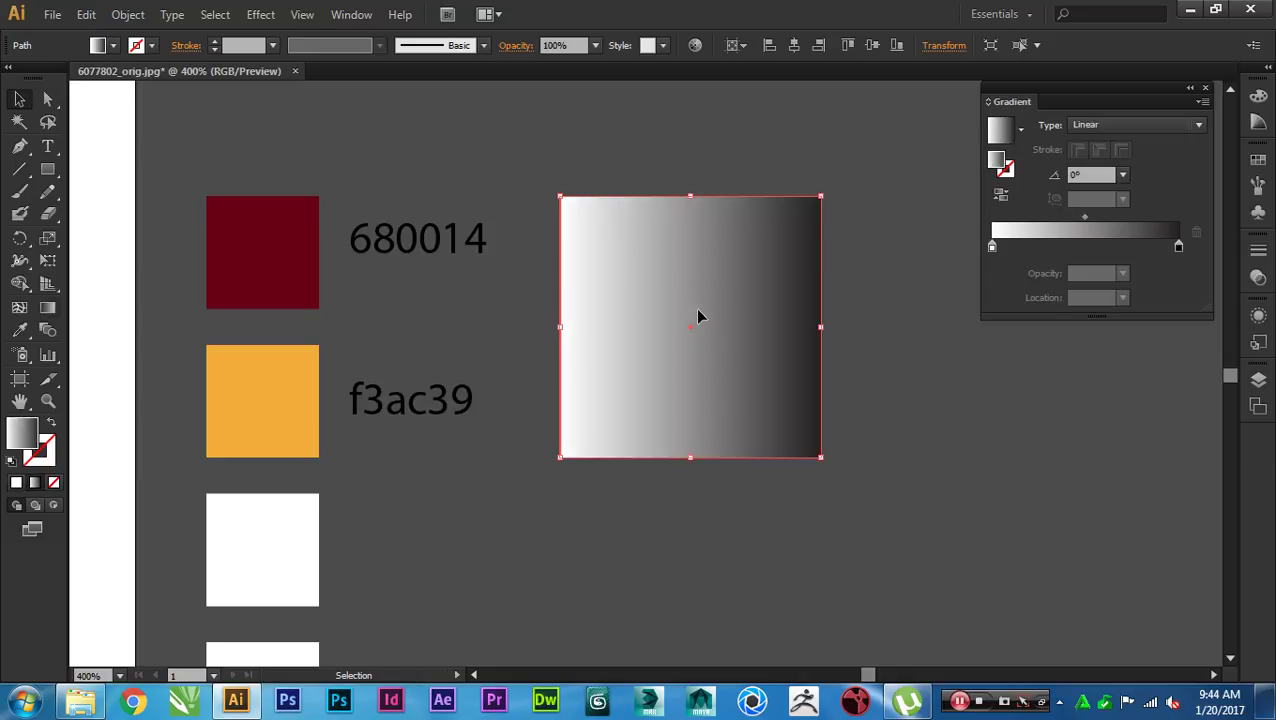
key(g)
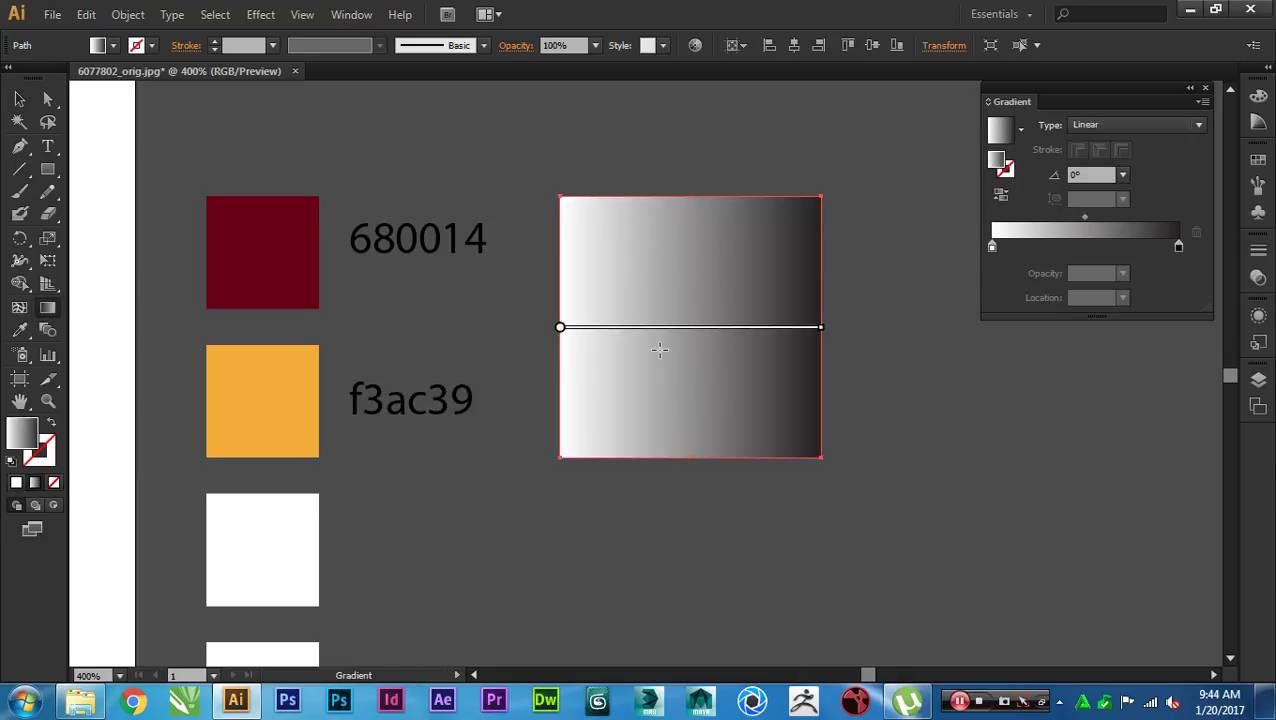
drag(575, 447, 797, 219)
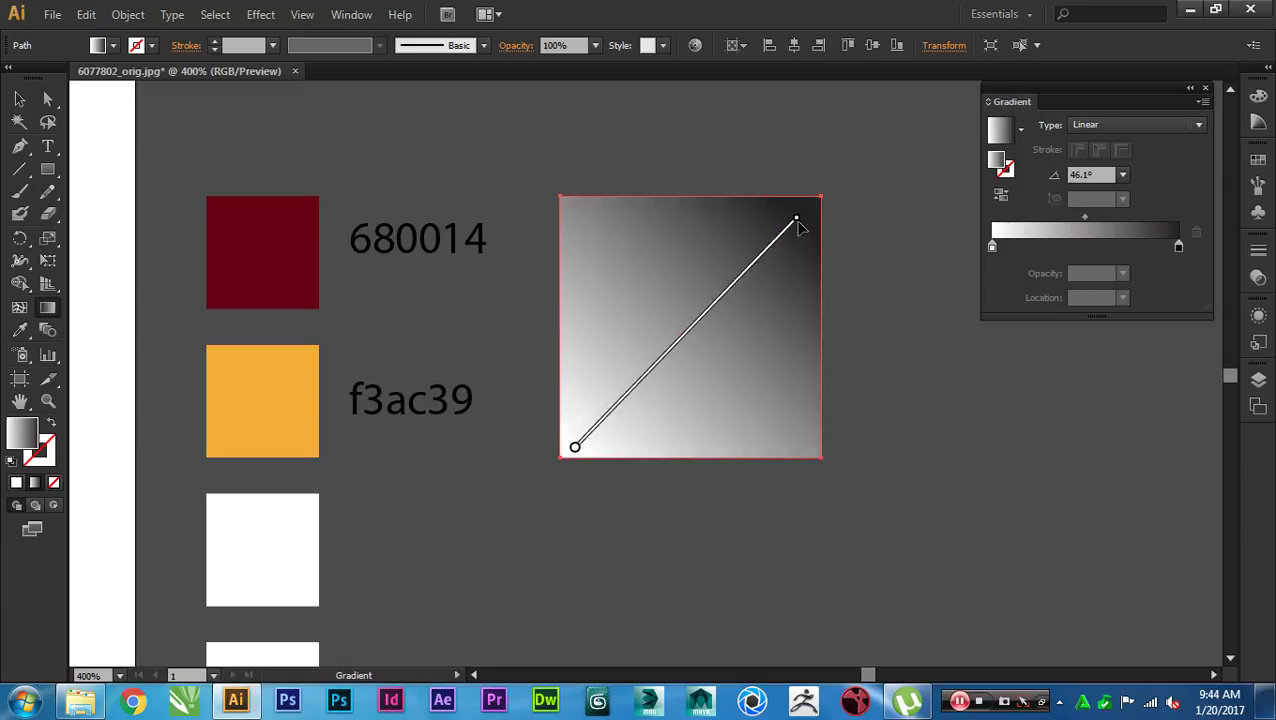
click(998, 198)
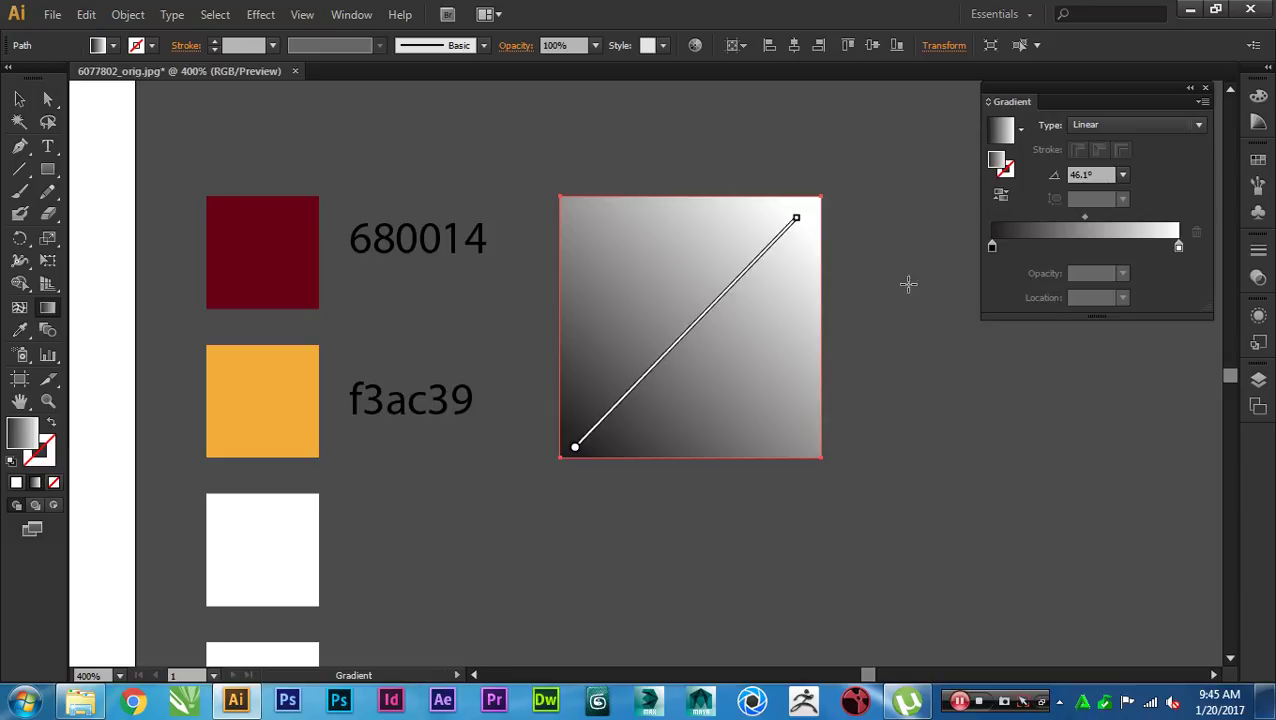
Step: Switch the gradient's black starting stop to RGB and set its colour to hexadecimal 680014
double_click(992, 248)
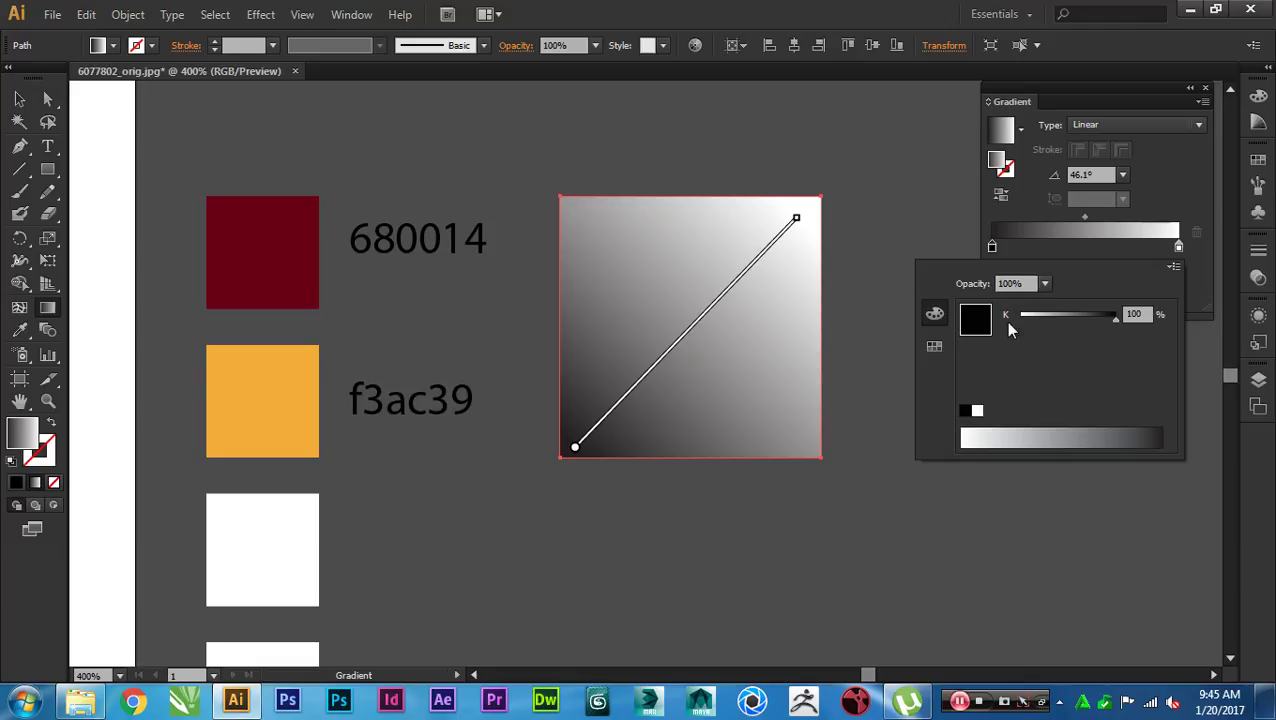
click(1174, 267)
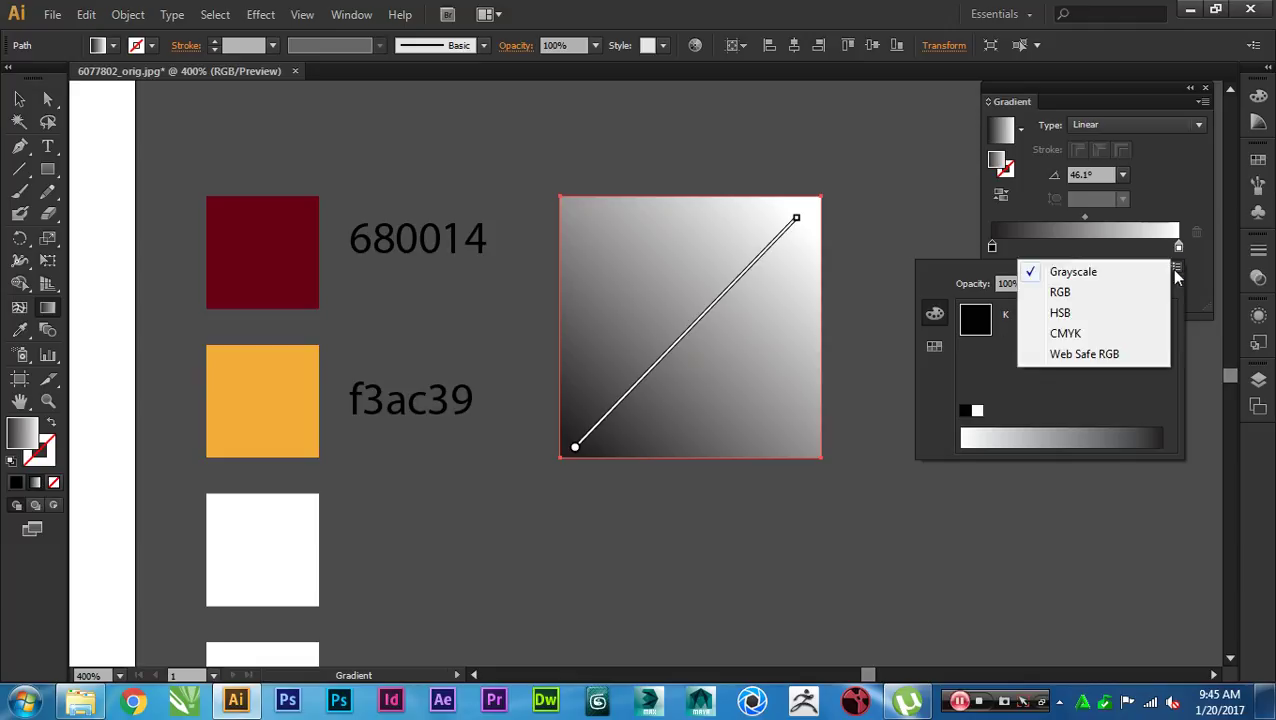
click(1128, 293)
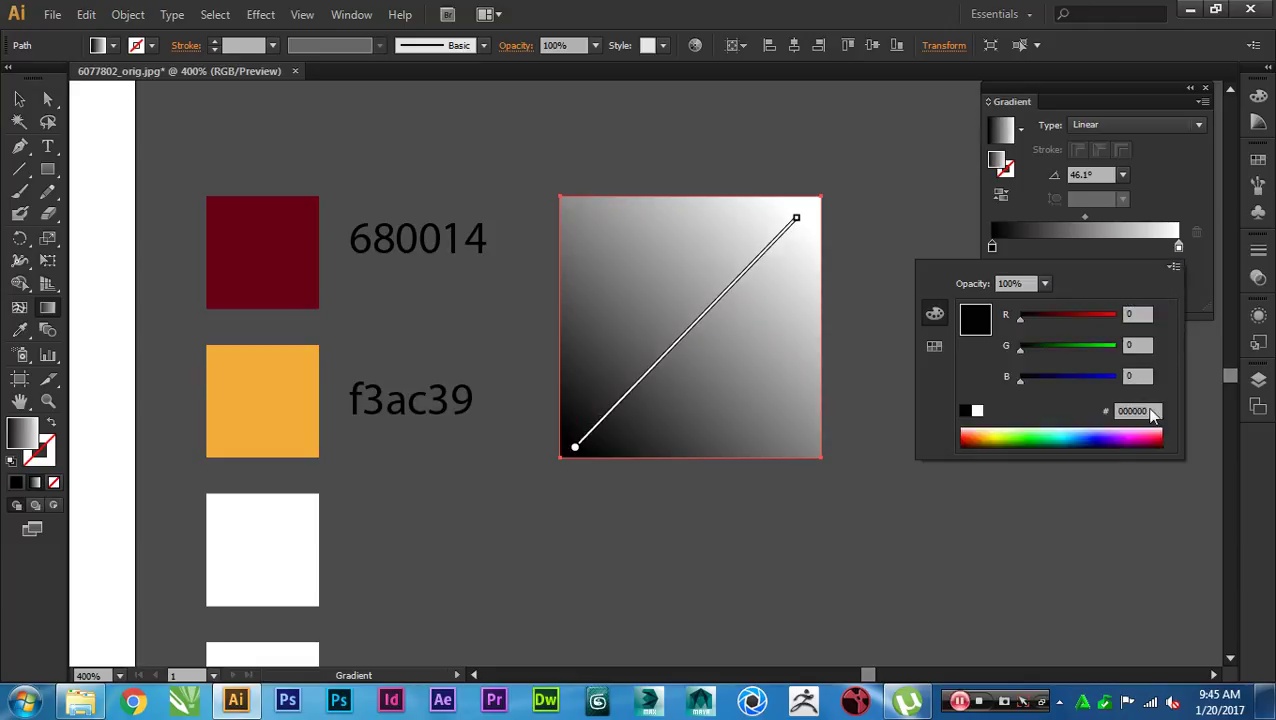
click(1148, 411)
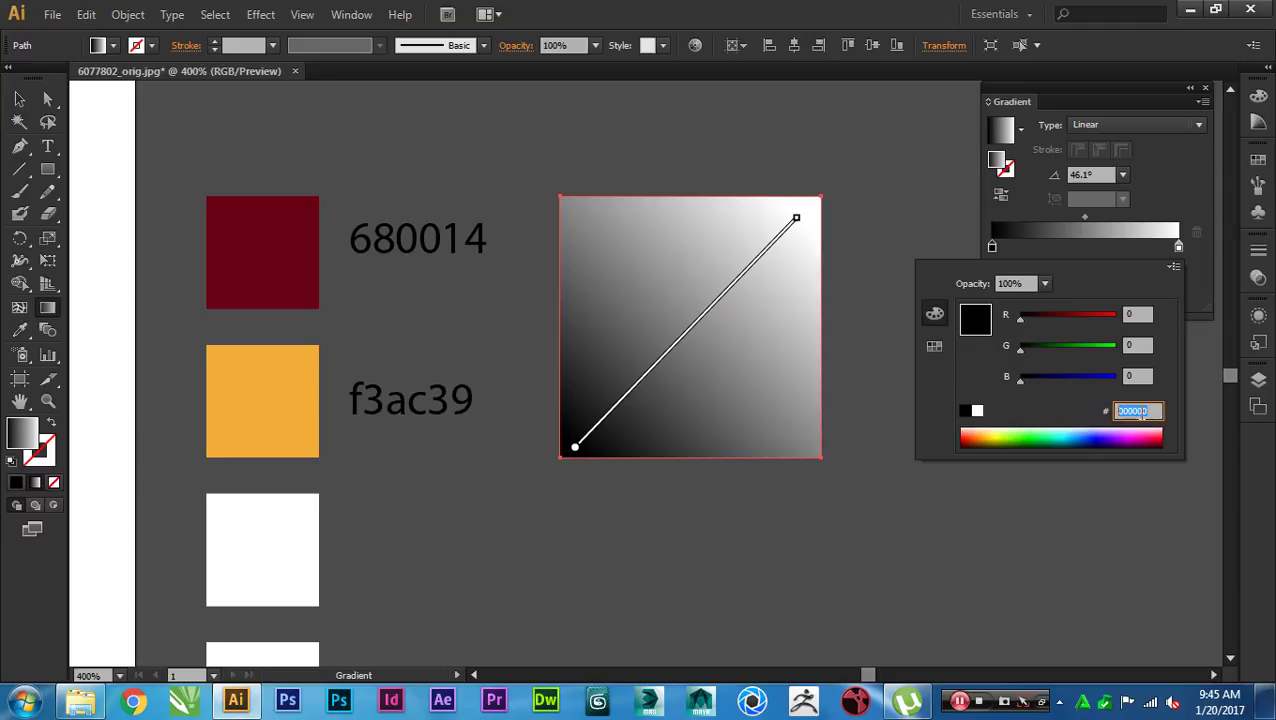
text(680014)
key(Return)
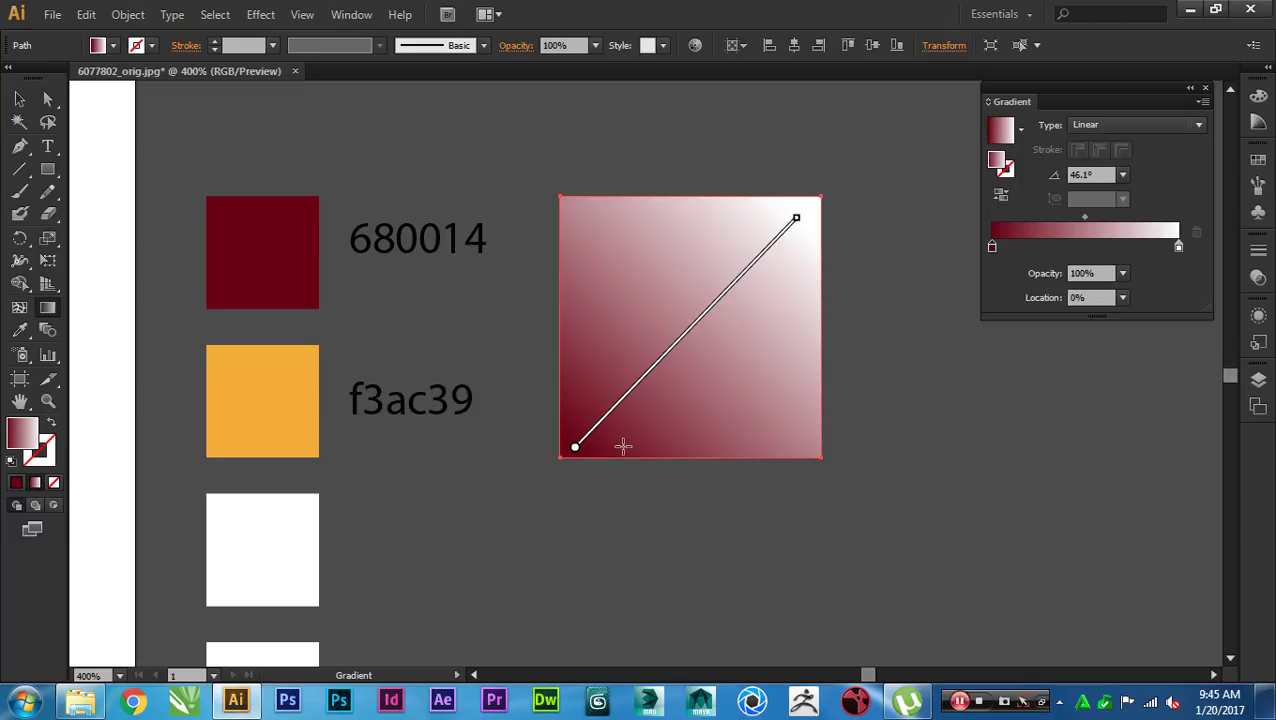
Step: Switch the gradient's white end stop to RGB and set its colour to hexadecimal f3ac39
double_click(1178, 246)
click(1177, 267)
click(1060, 291)
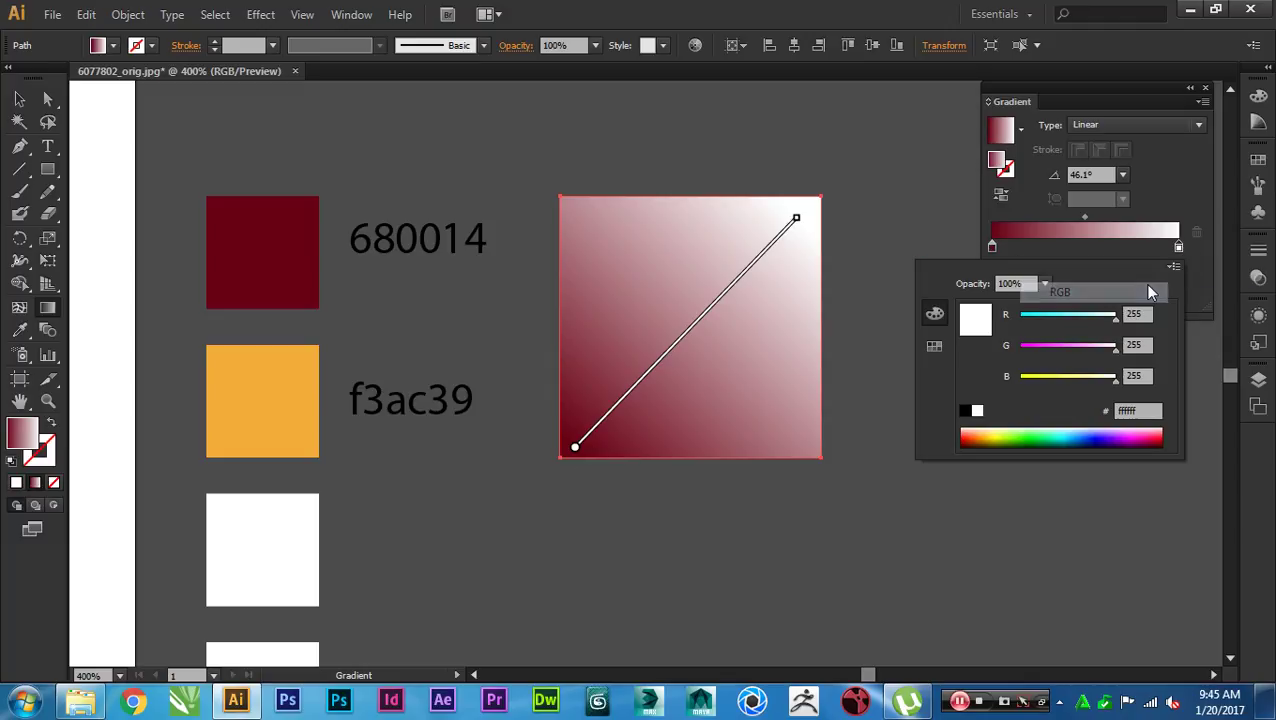
click(1130, 410)
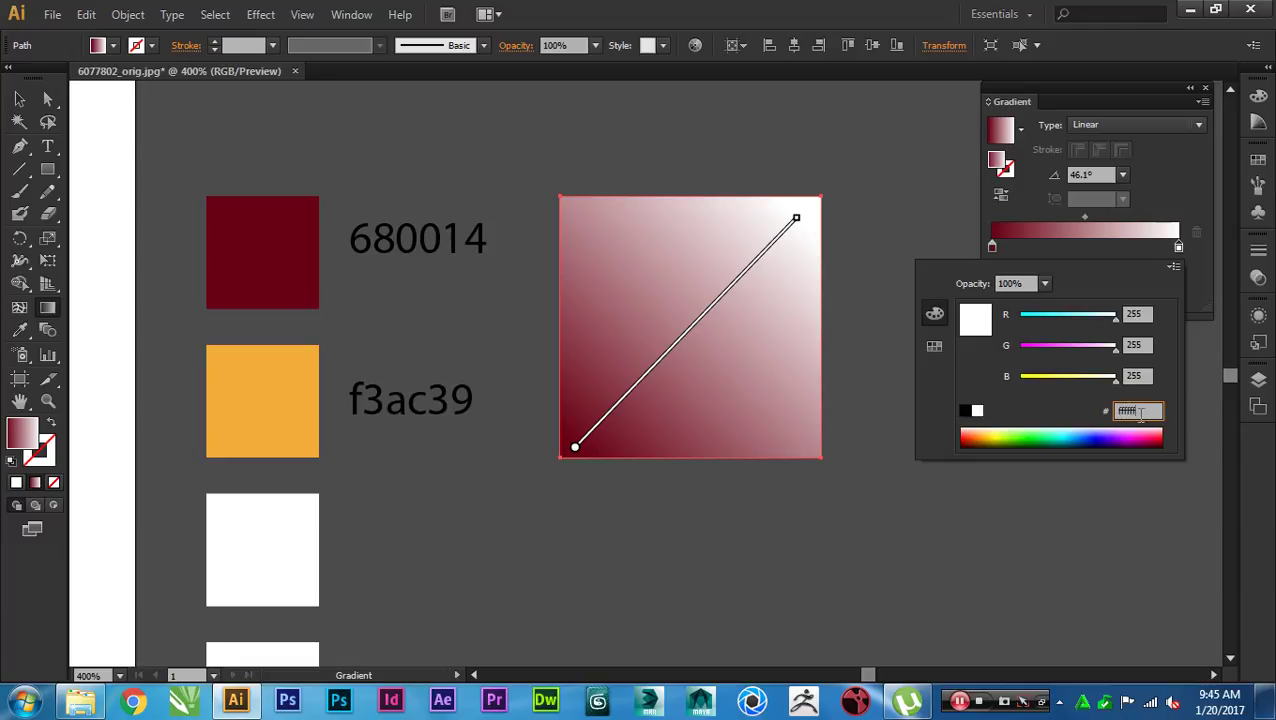
double_click(1129, 416)
text(f3ac39)
key(Return)
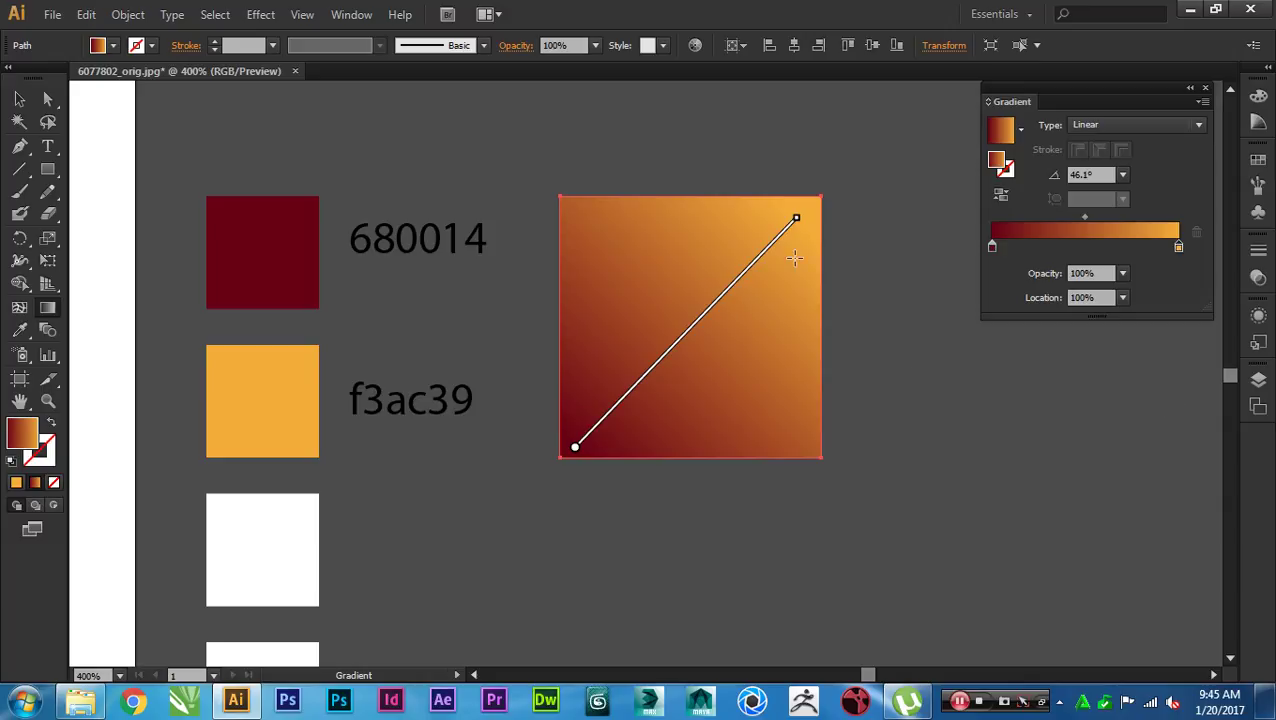
Step: Shift the gradient's midpoint toward the maroon stop, to a location of about 32%, and deselect the square
mouse_move(705, 337)
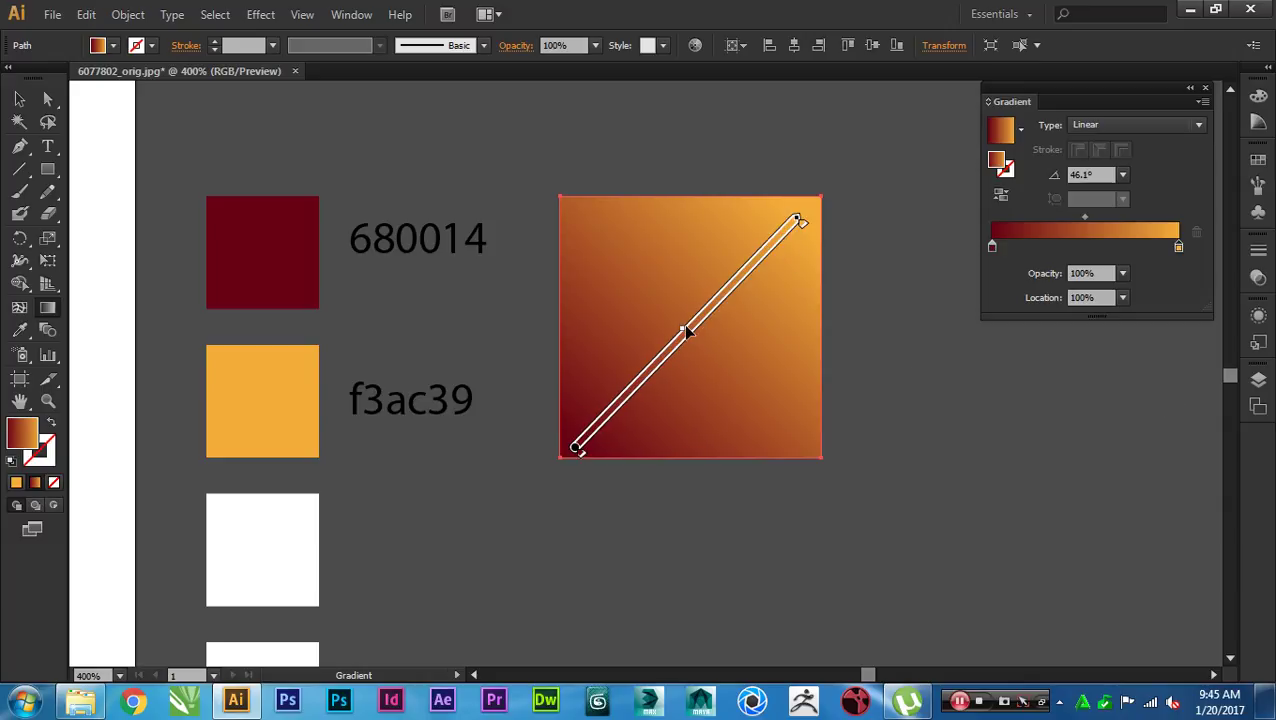
drag(1085, 216, 1046, 215)
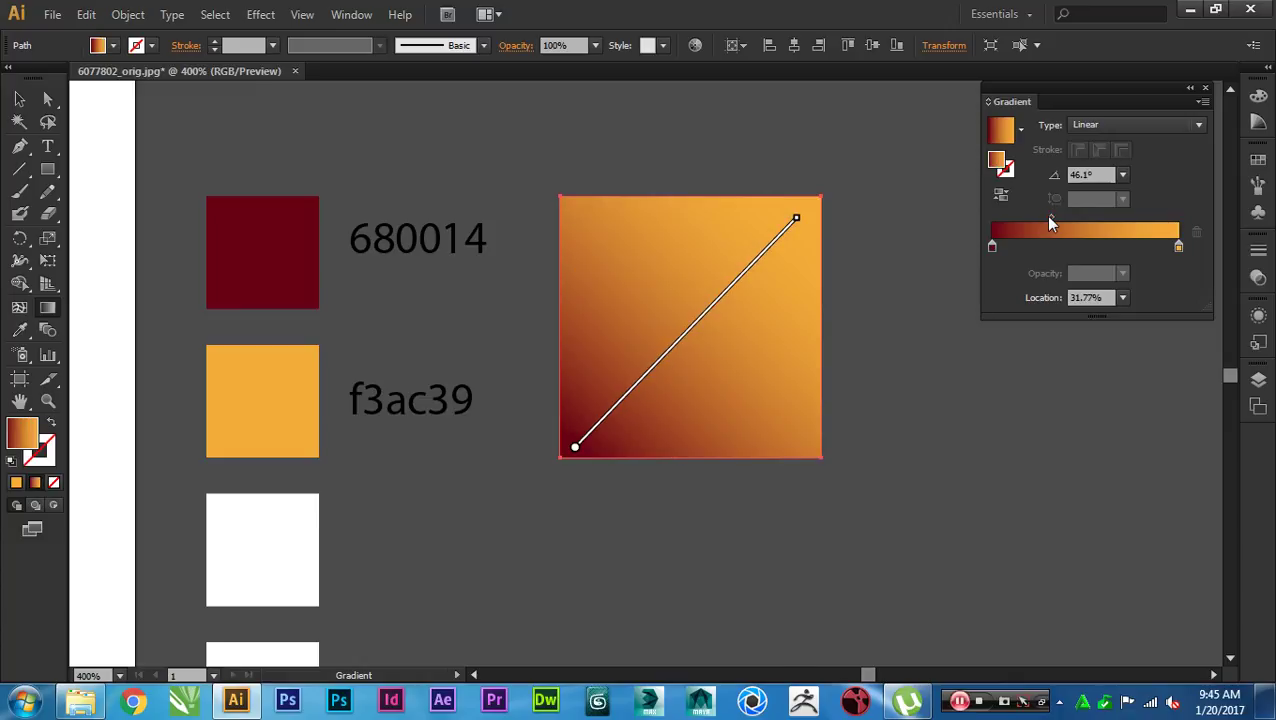
key(v)
click(988, 456)
Step: Move the gradient square farther away from the palette labels and hide the panels for an uncluttered view of the skyline
drag(1020, 441, 943, 441)
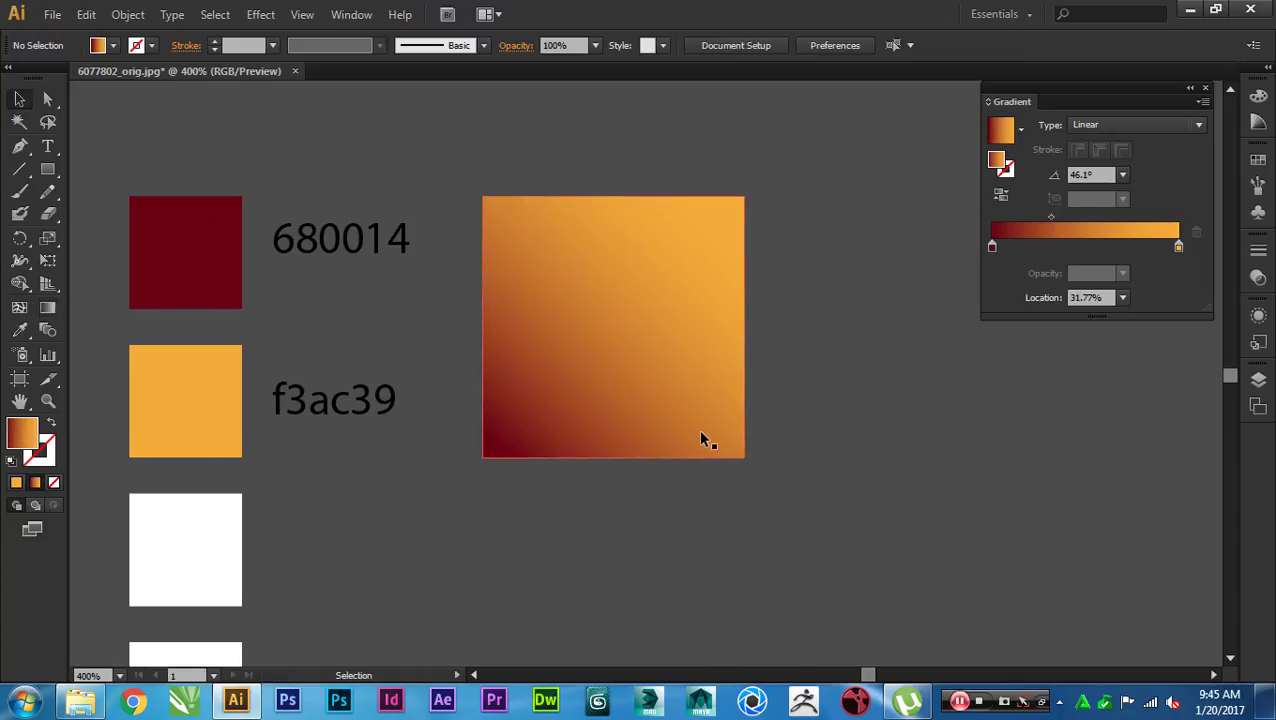
drag(621, 436, 1017, 441)
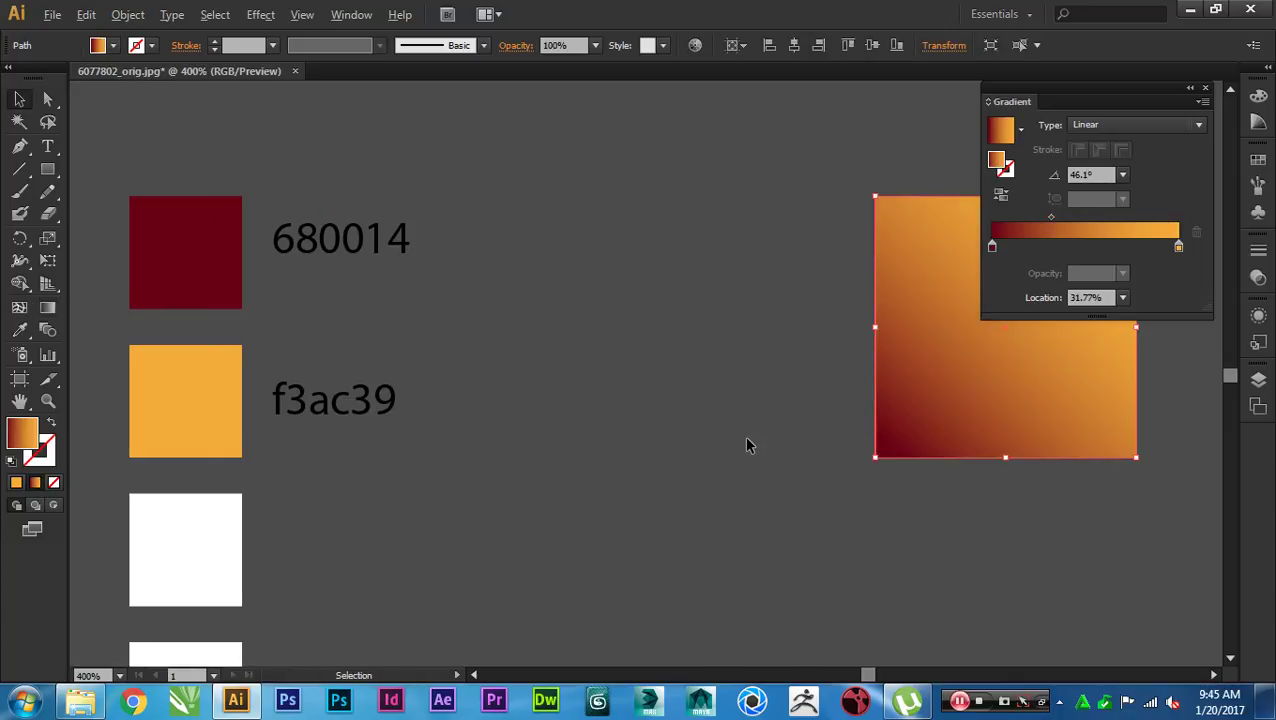
alt+scroll(744, 436, down, 2)
drag(607, 436, 983, 530)
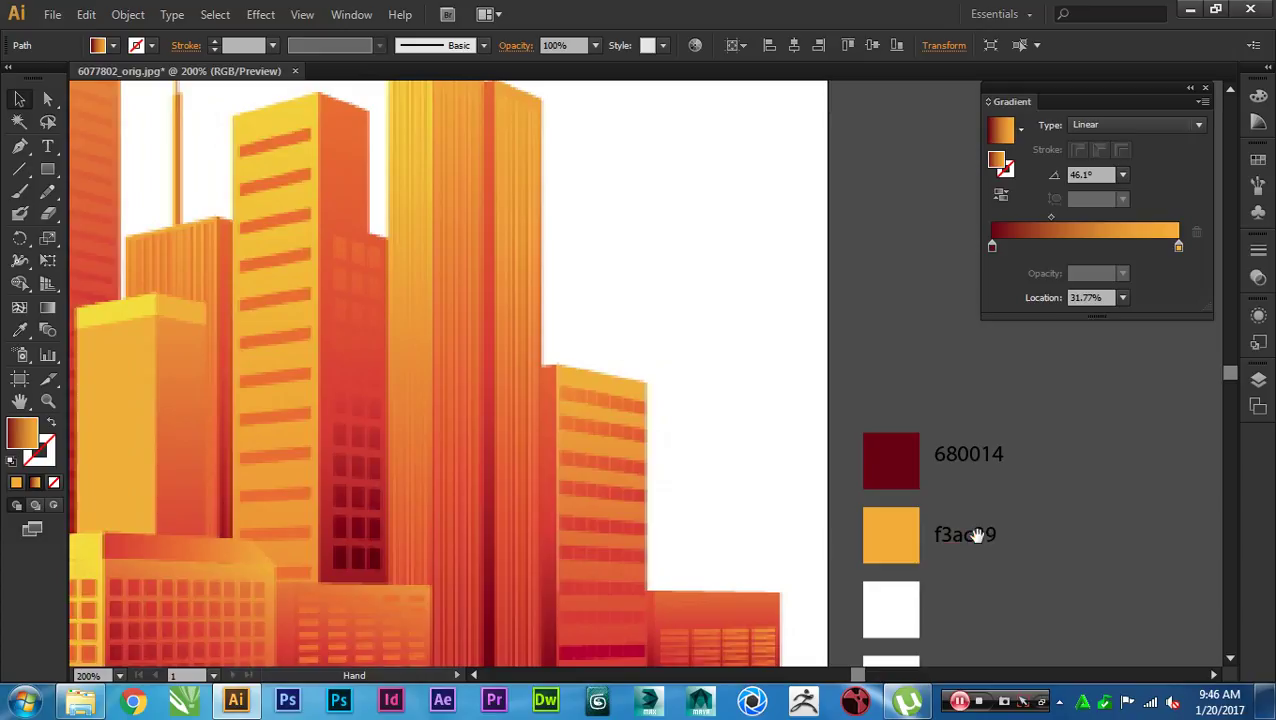
drag(578, 521, 606, 333)
key(Tab)
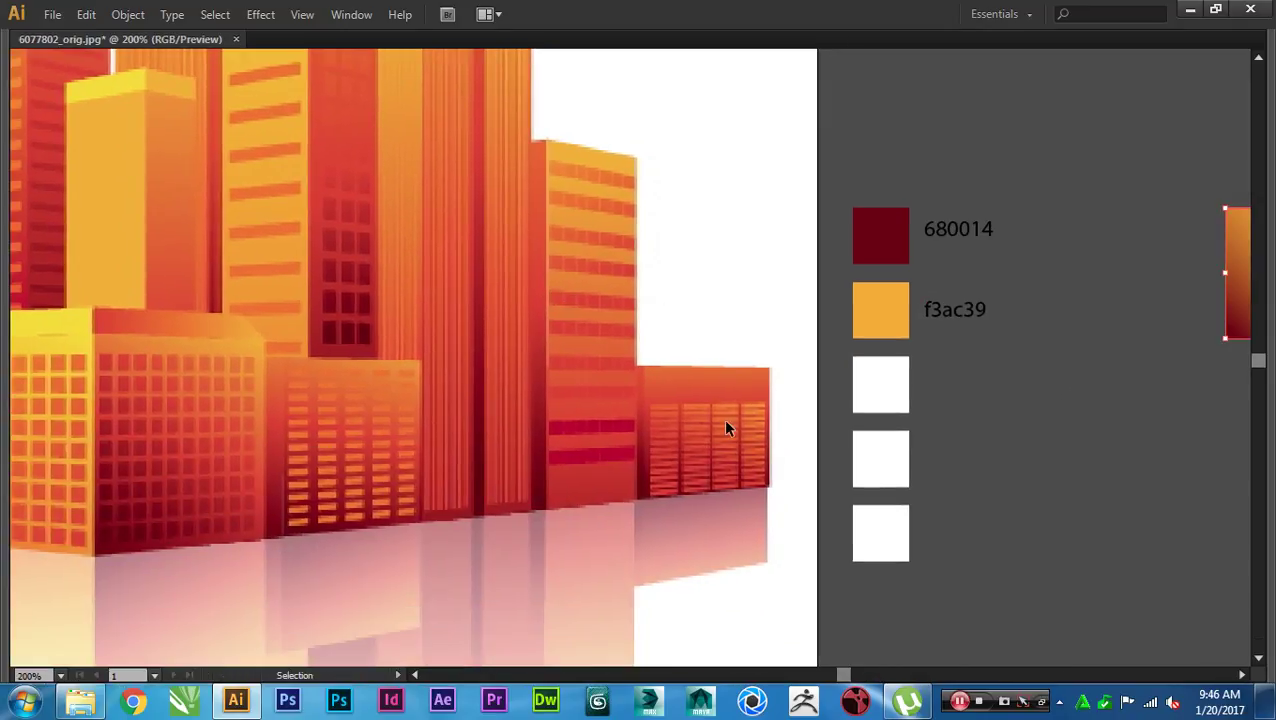
Step: Place the gradient square over the low front building with the dash-shaped windows and enlarge it to roughly cover the facade
drag(849, 439, 775, 439)
drag(1210, 307, 252, 430)
scroll(464, 440, left, 3)
drag(489, 455, 604, 518)
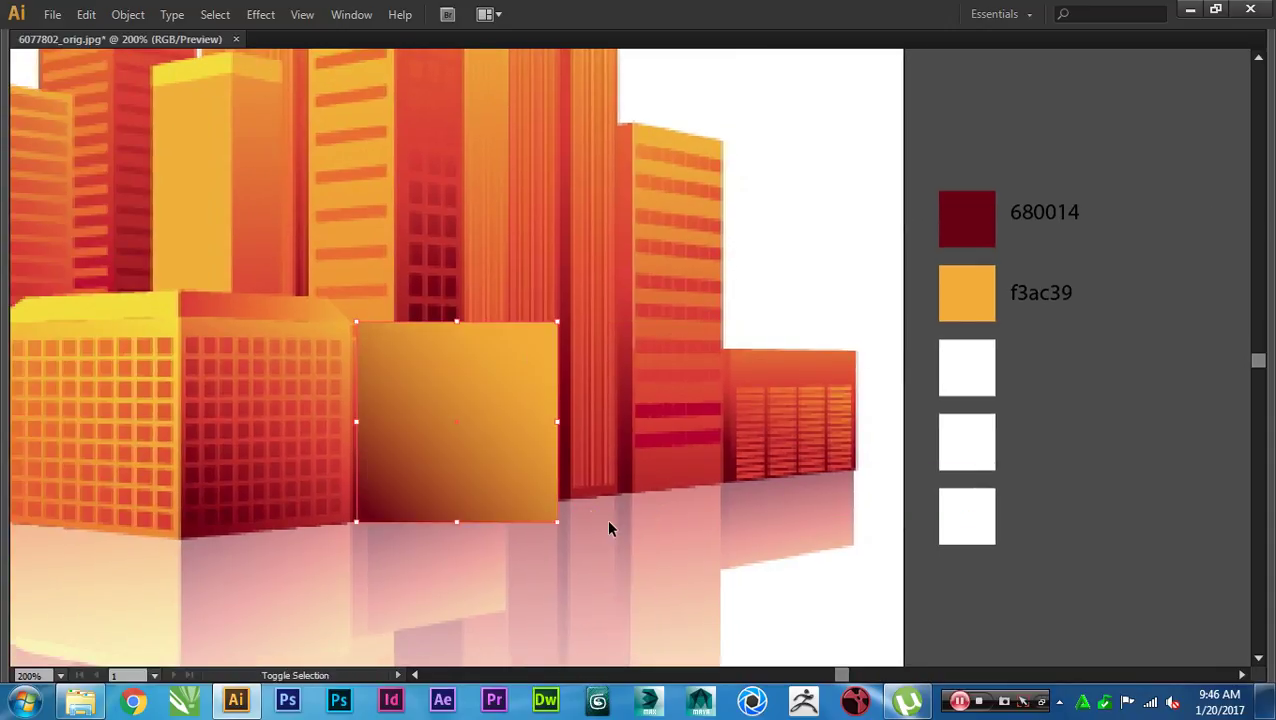
scroll(456, 459, up, 1)
drag(484, 459, 518, 463)
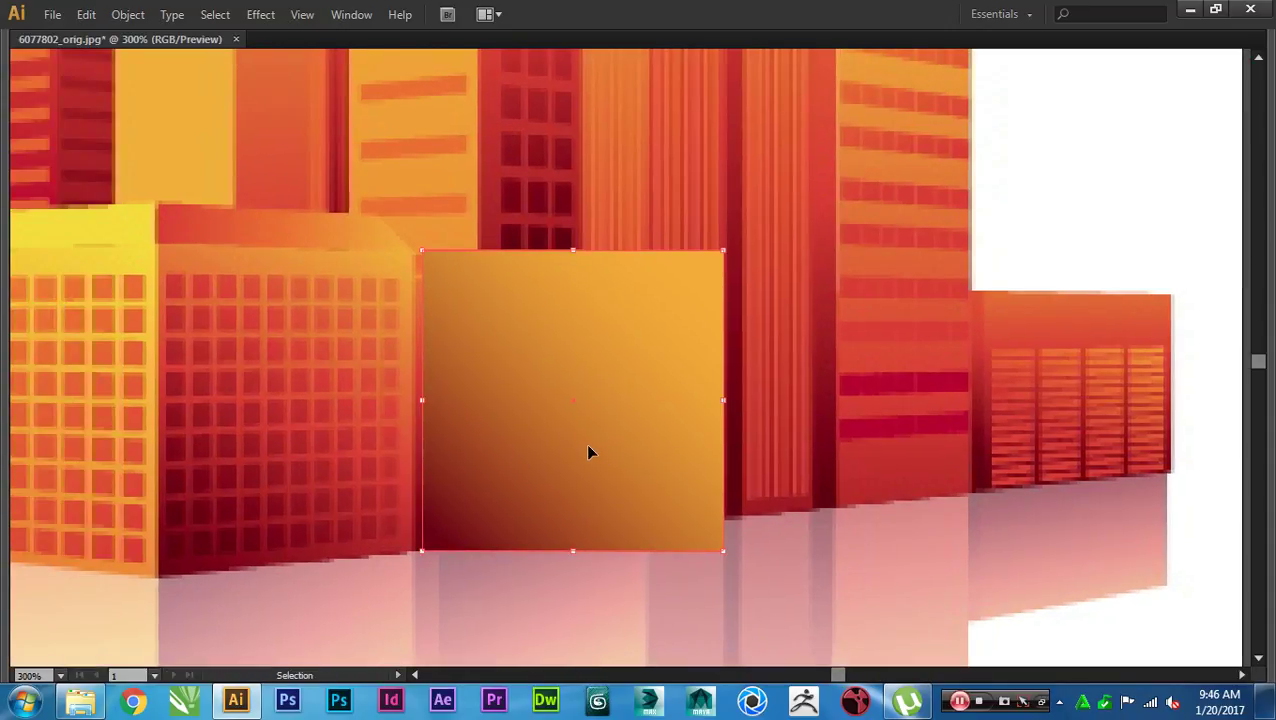
Step: Shift the gradient's midpoint past the centre toward the orange end, and pull the orange stop slightly inward along the gradient line
key(g)
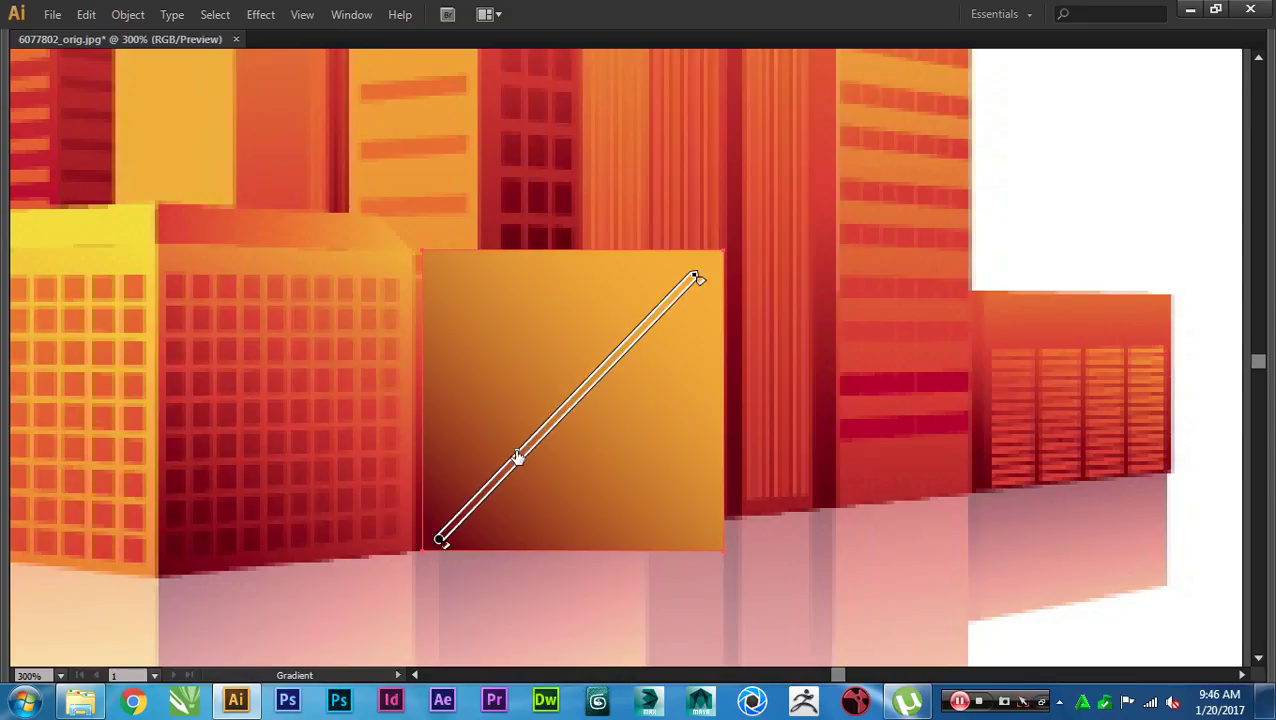
drag(517, 457, 604, 366)
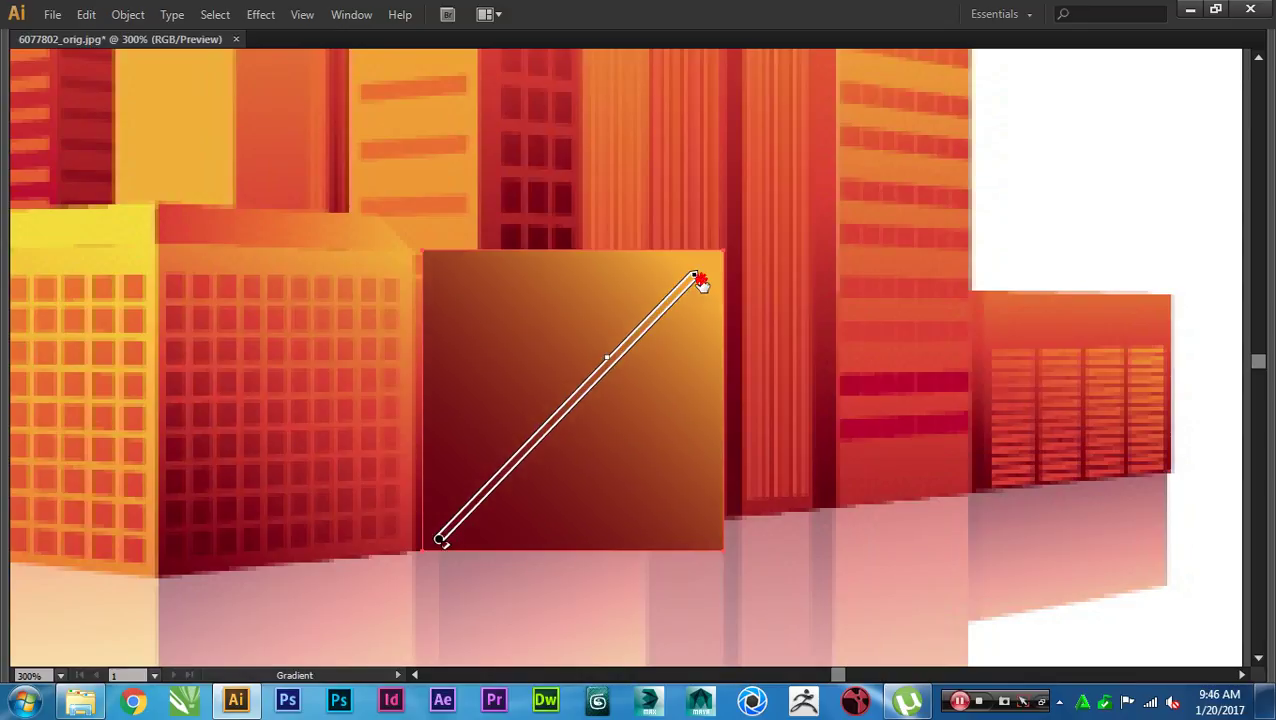
drag(700, 281, 689, 296)
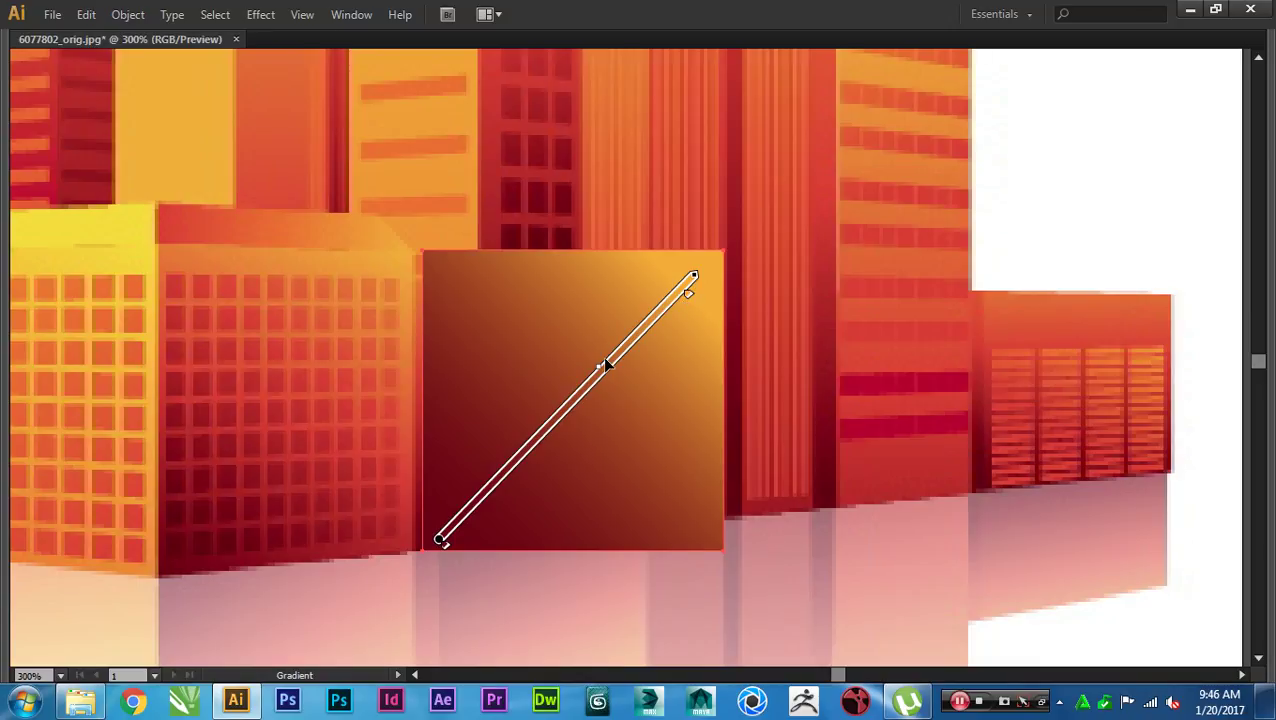
Step: Extend the two-colour gradient line slightly past the square's lower-left and upper-right corners, move its midpoint toward the orange end, and deselect the square
drag(600, 370, 618, 347)
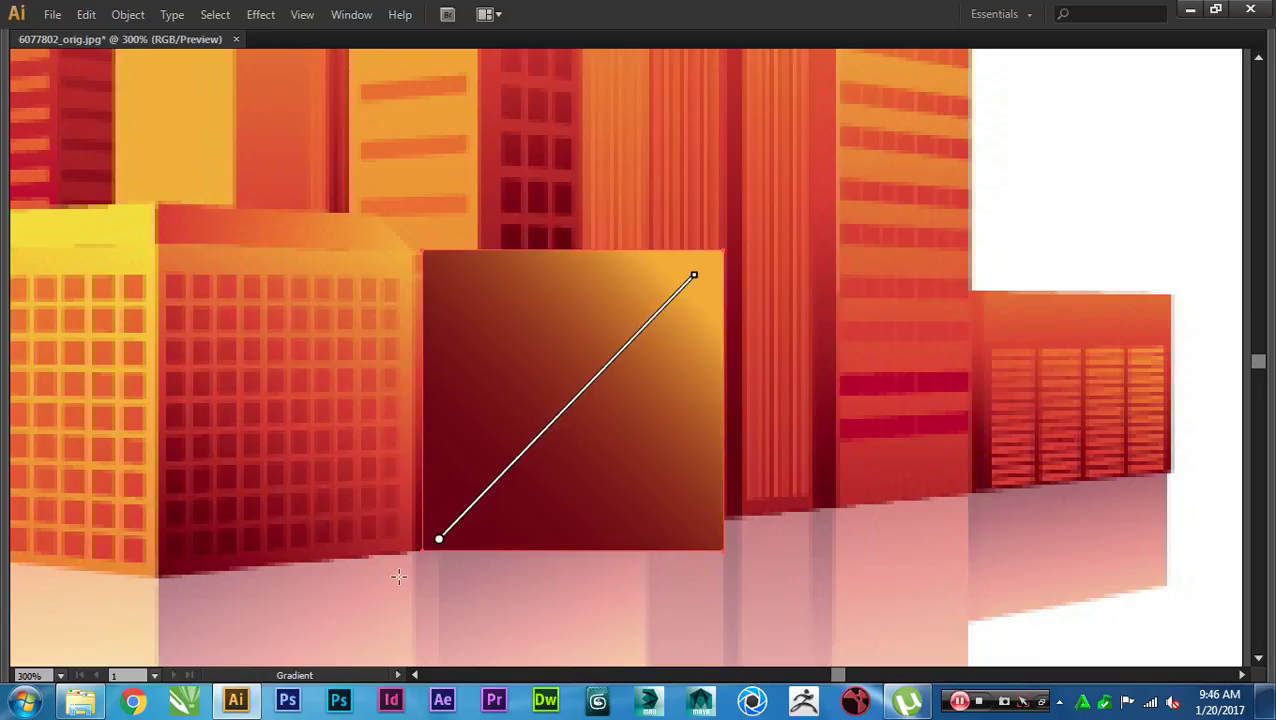
mouse_move(396, 577)
mouse_down()
mouse_move(721, 272)
mouse_move(767, 211)
mouse_up()
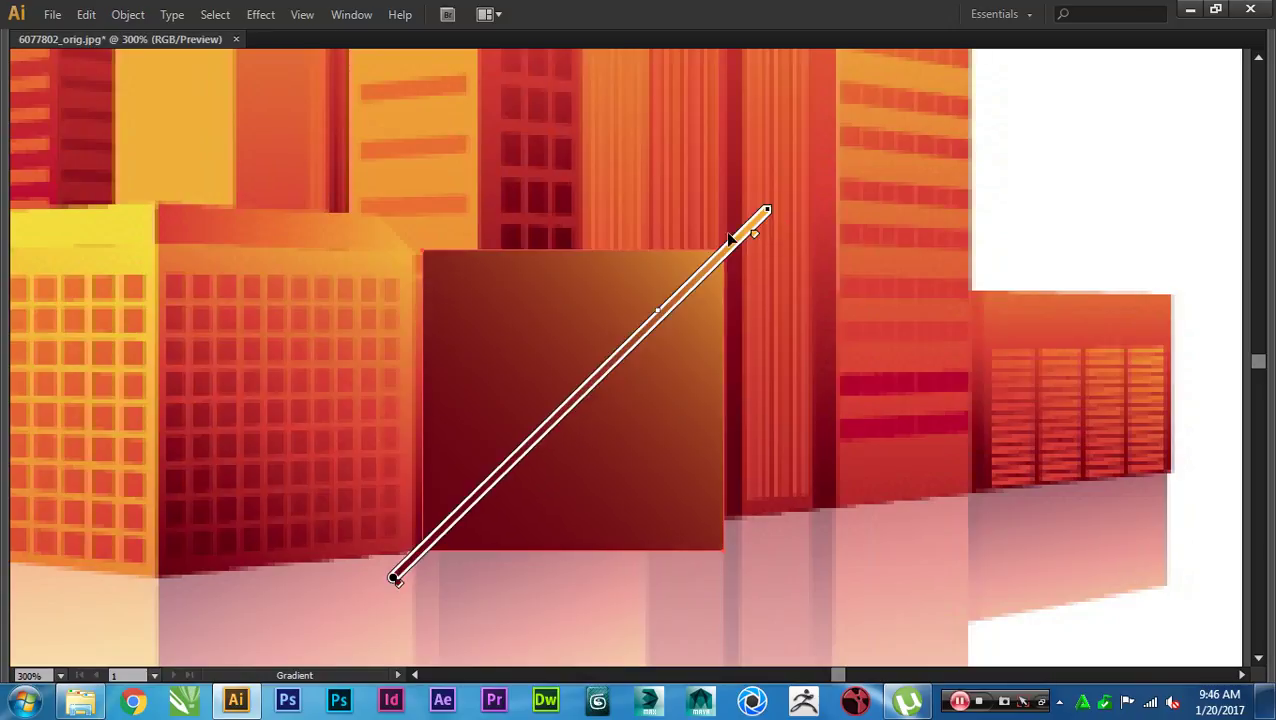
drag(657, 311, 612, 363)
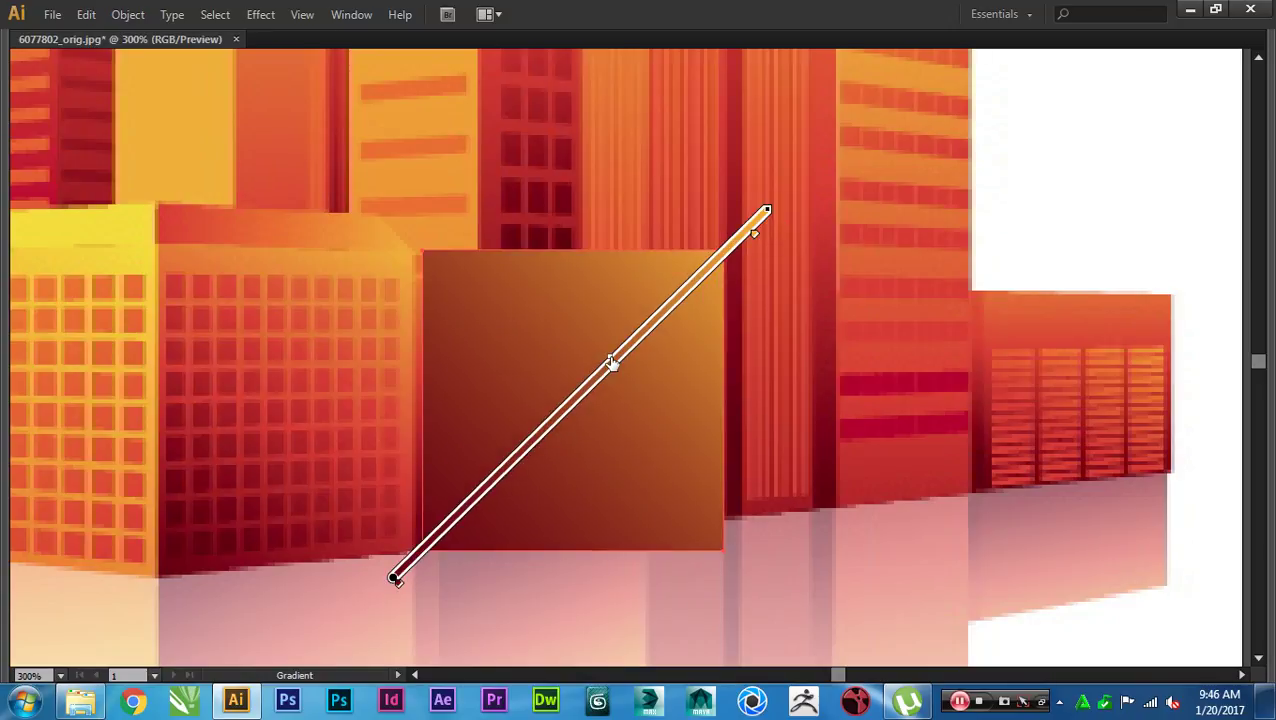
drag(399, 578, 420, 554)
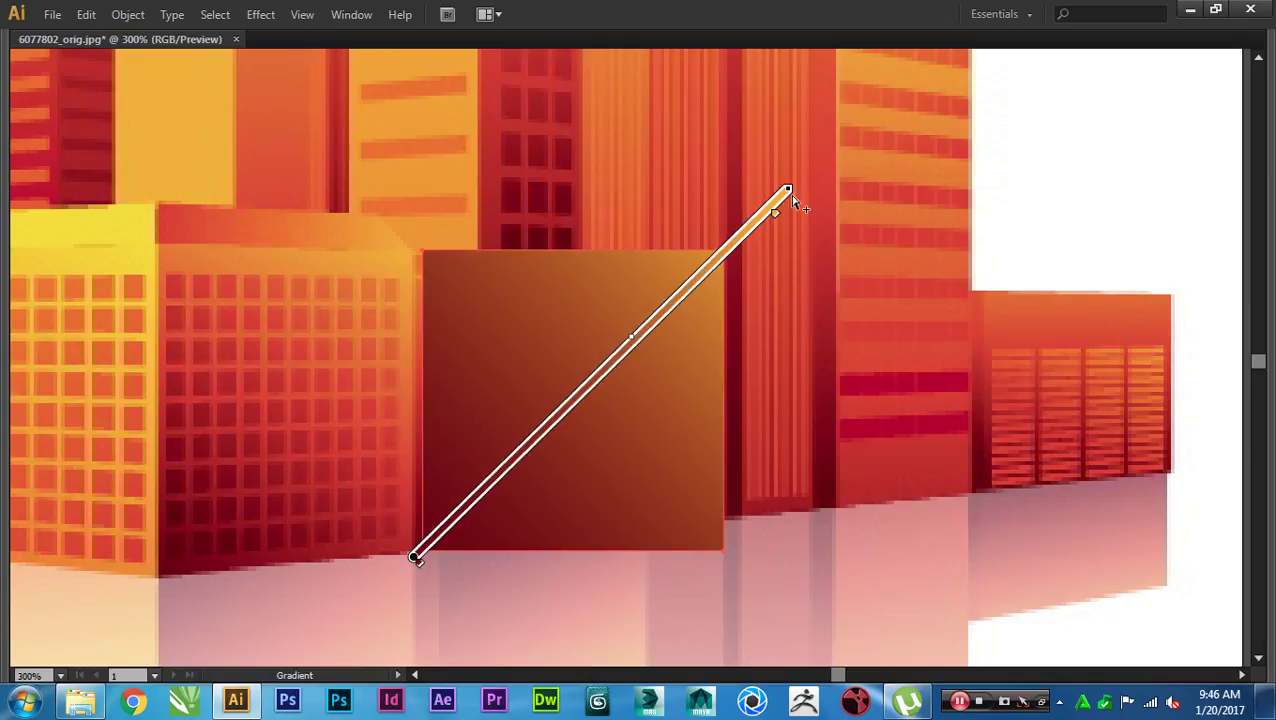
drag(793, 203, 748, 241)
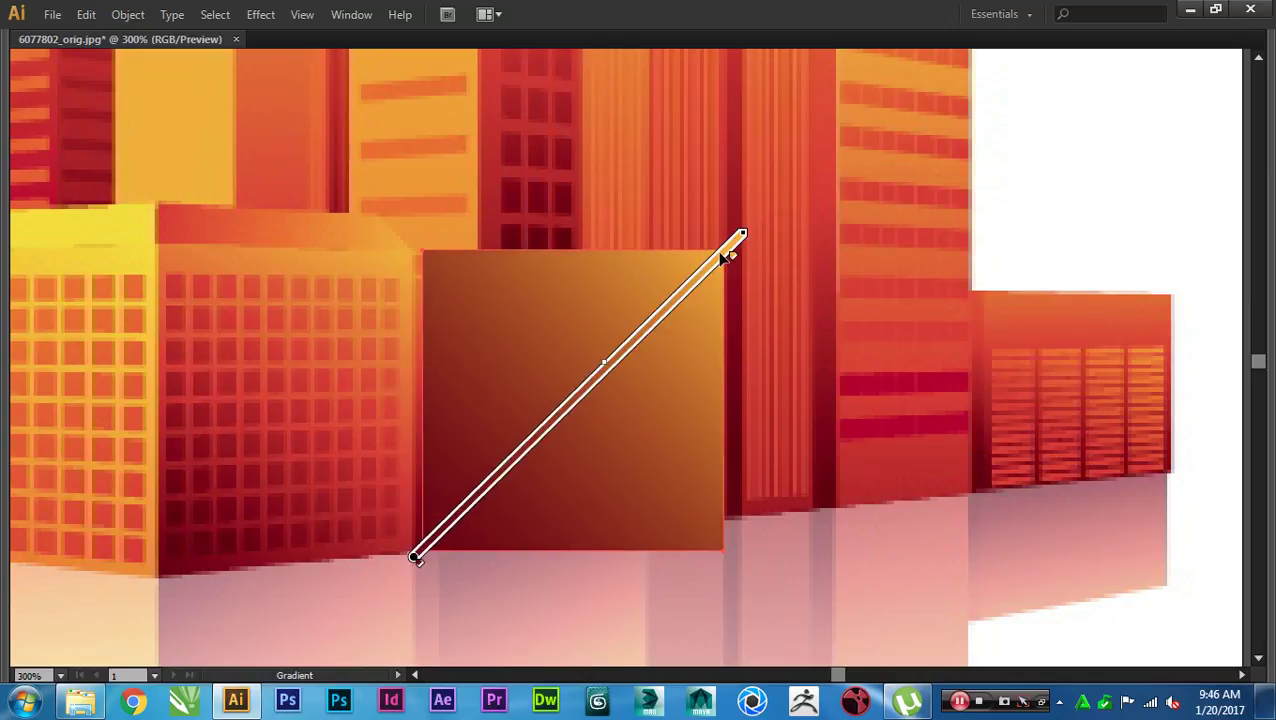
drag(604, 362, 633, 342)
key(v)
click(818, 393)
drag(886, 472, 935, 470)
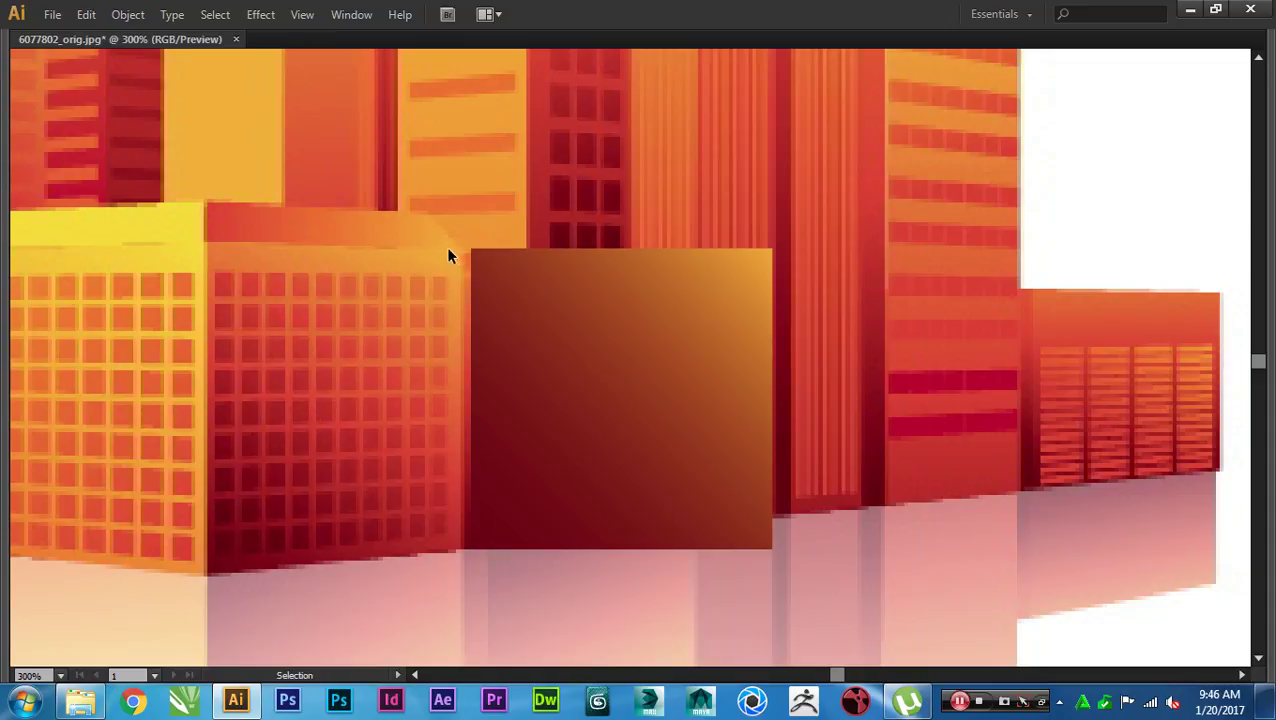
Step: Fill the third palette square with the red sampled from the window grid on the shaded side of the low front building
drag(433, 293, 583, 295)
click(776, 387)
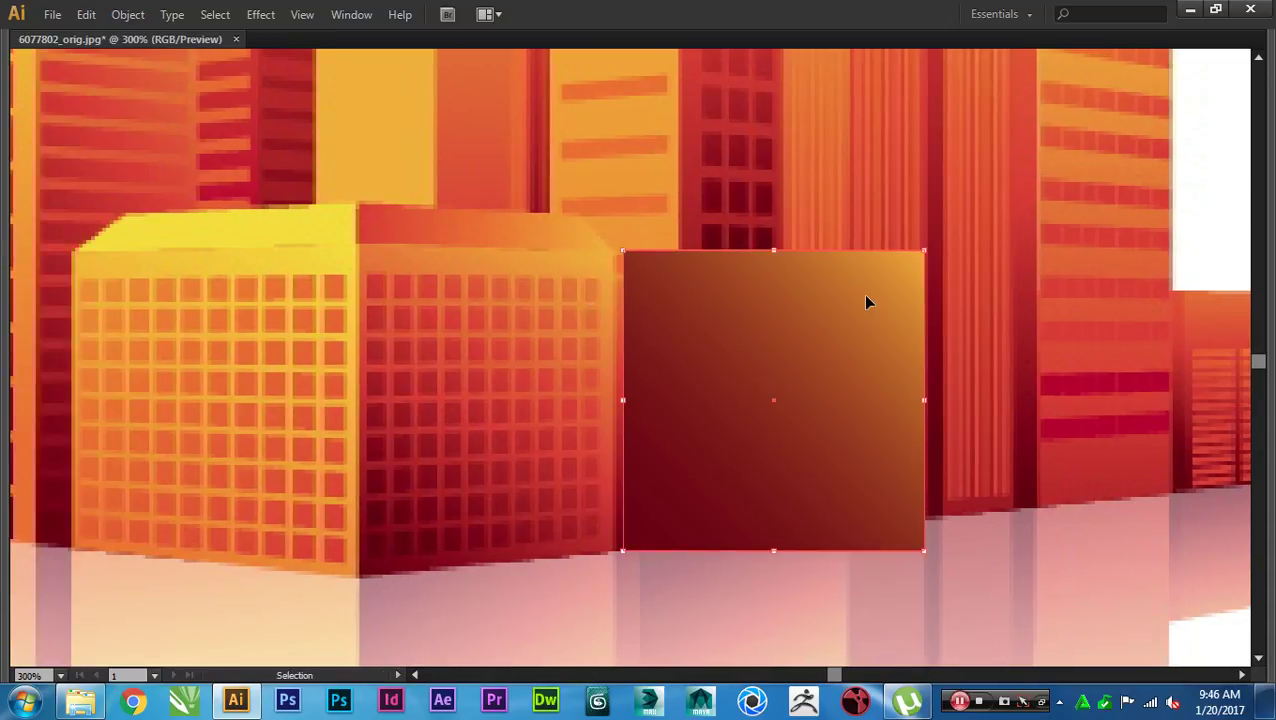
alt+scroll(732, 447, down, 1)
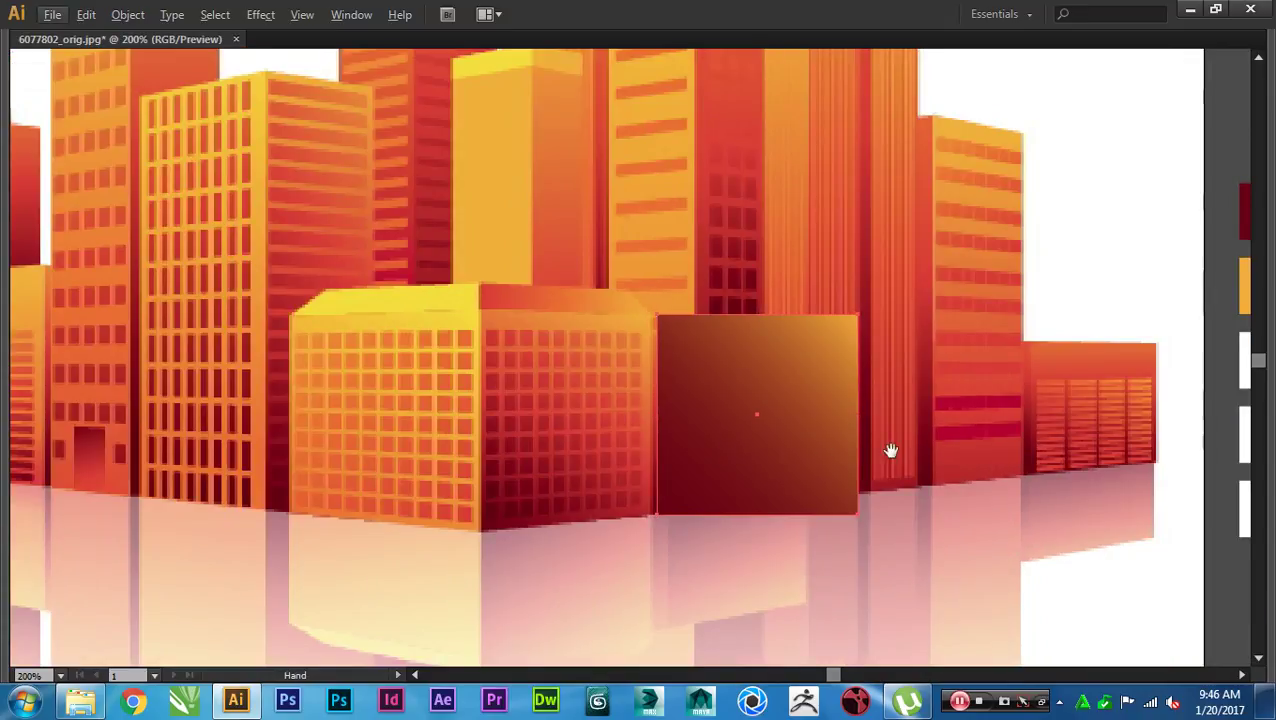
drag(891, 450, 609, 458)
click(963, 382)
key(i)
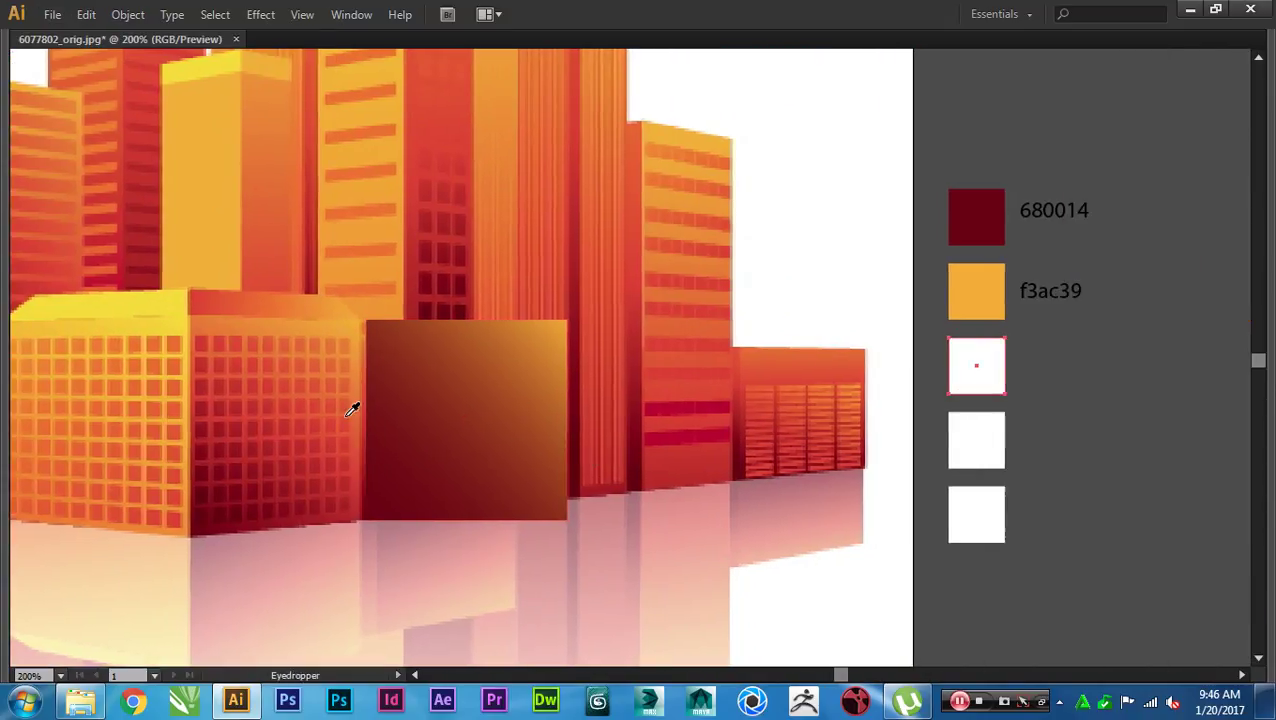
alt+scroll(253, 416, up, 2)
alt+scroll(253, 416, up, 3)
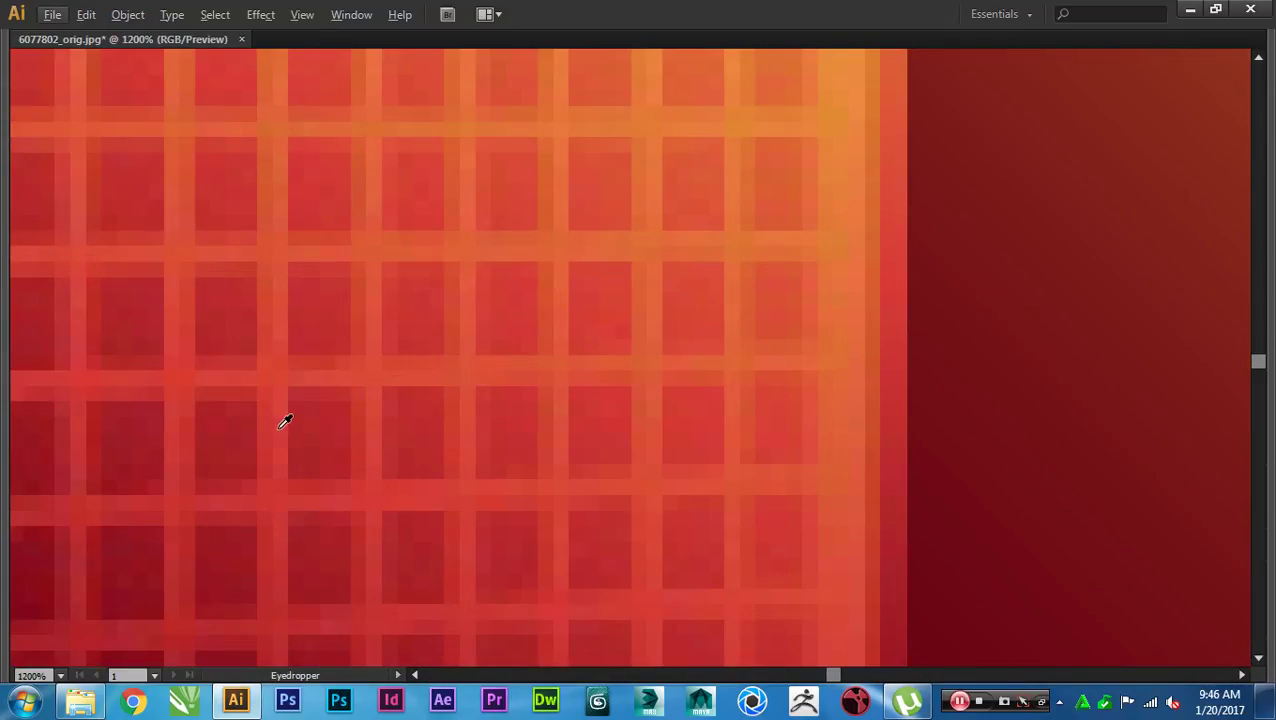
click(283, 416)
alt+scroll(265, 416, down, 5)
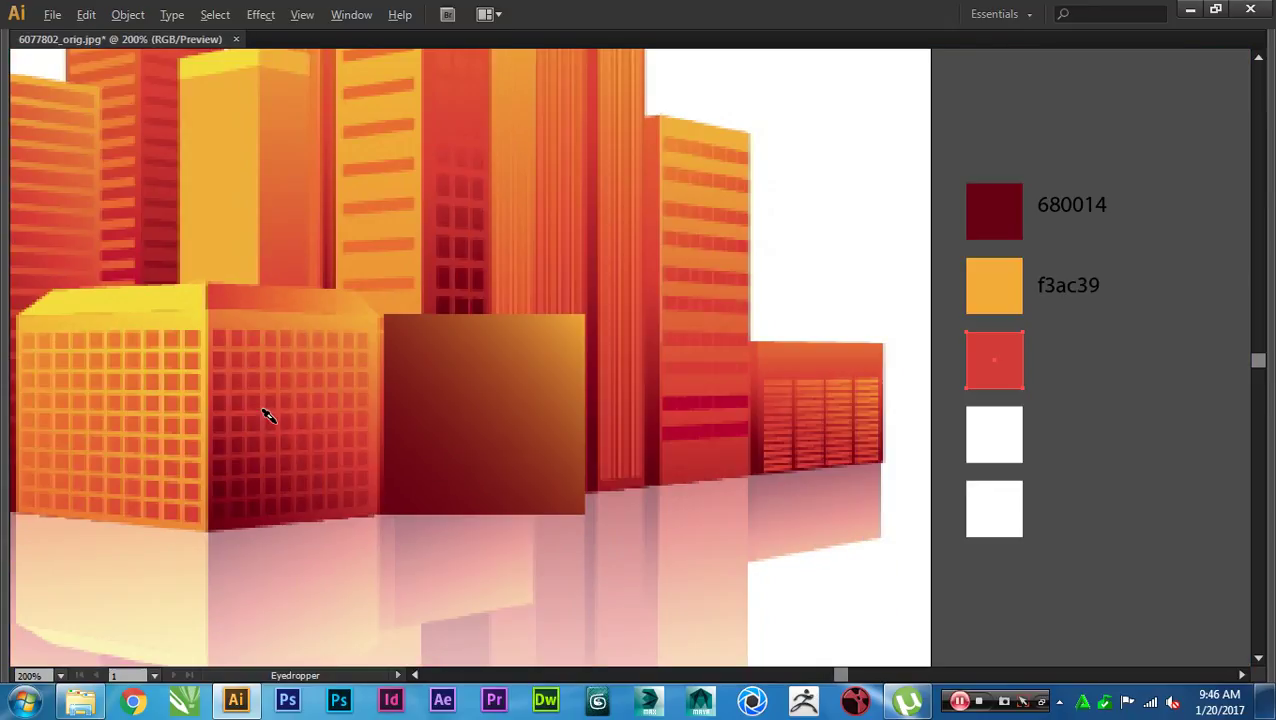
Step: Duplicate the f3ac39 label straight down so the copy sits beside the red palette square
key(space)
drag(787, 414, 573, 420)
key(v)
drag(859, 301, 862, 377)
double_click(785, 375)
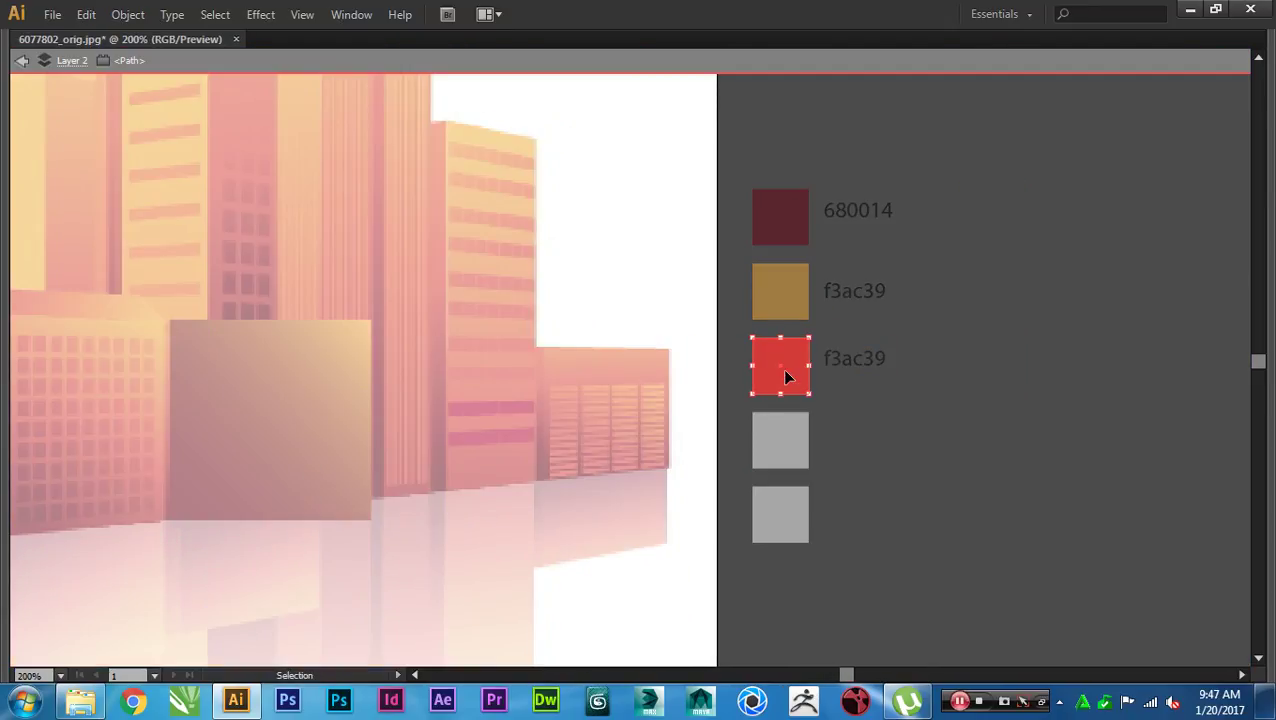
key(Escape)
Step: Look up the red square's hex code and replace the duplicated label beside it with d53b38
key(Tab)
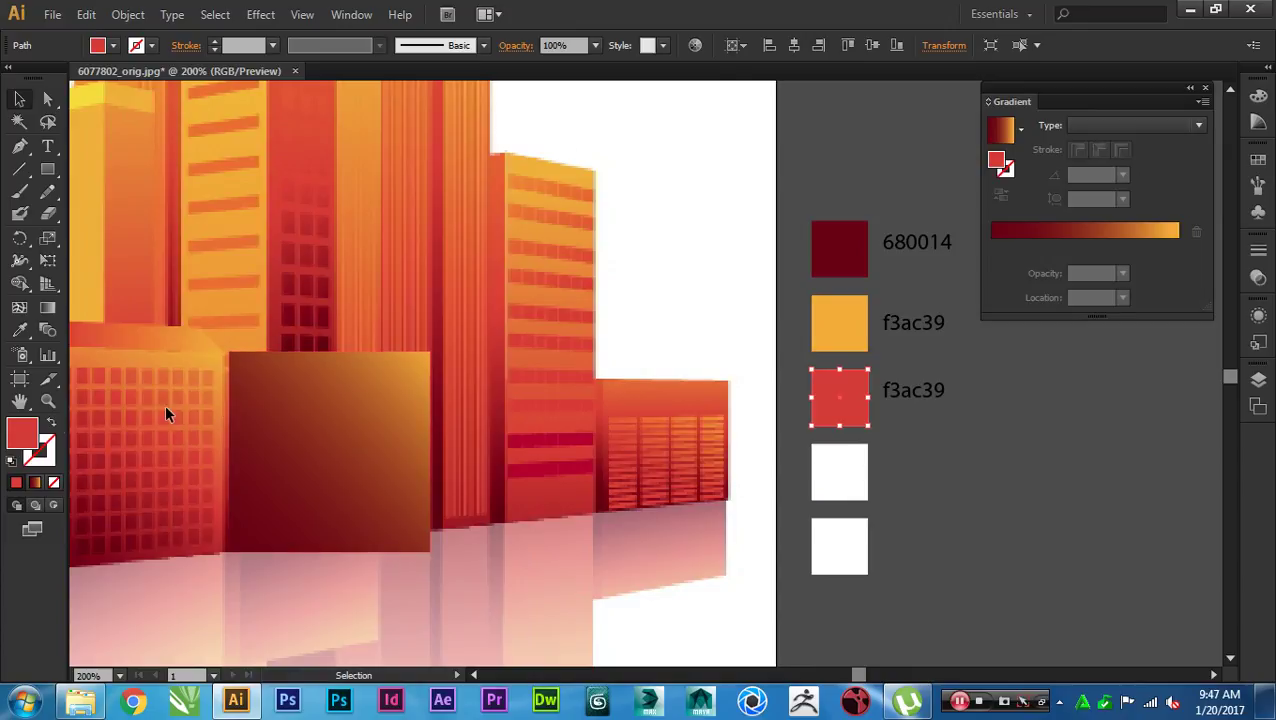
double_click(24, 436)
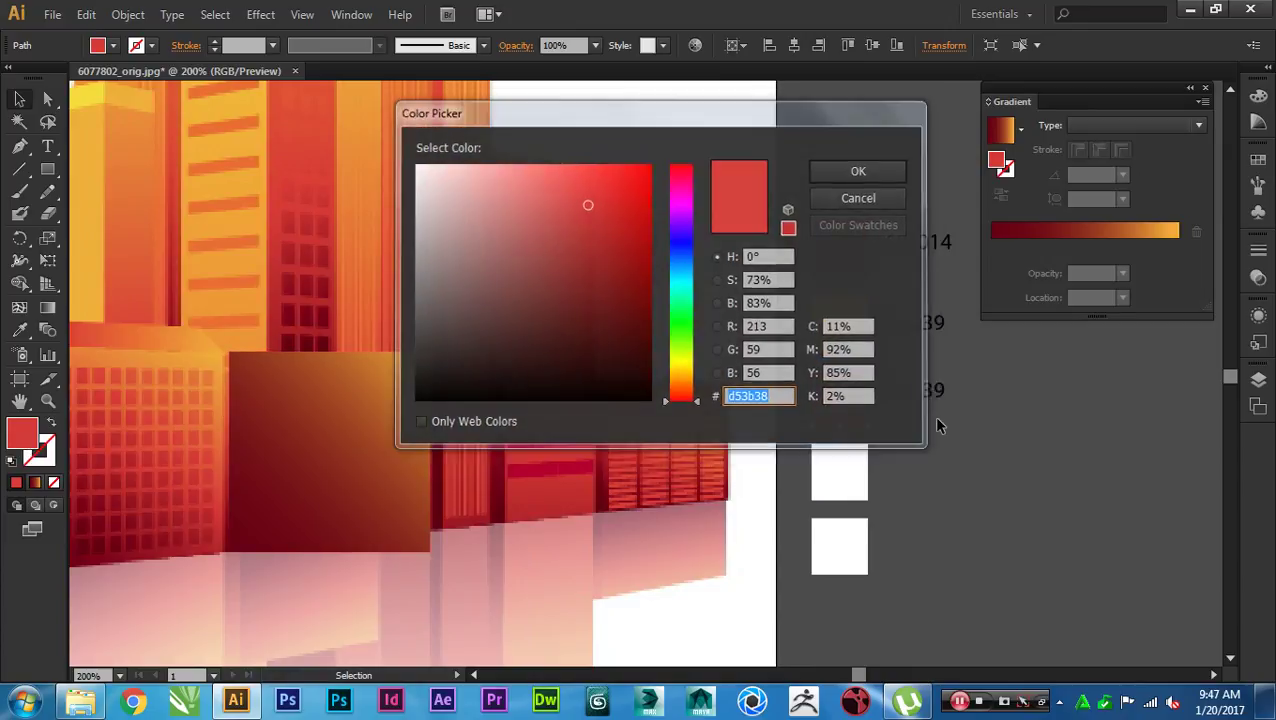
key(Escape)
key(t)
double_click(916, 395)
key(ctrl+v)
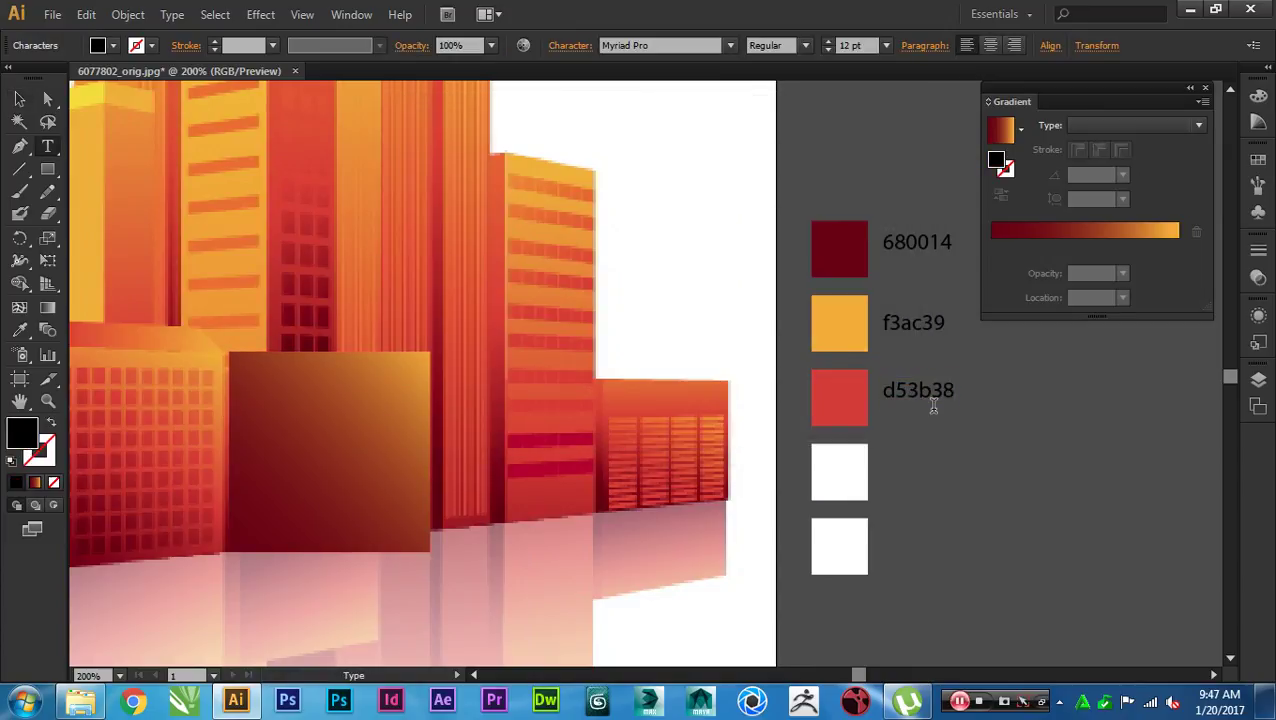
key(Escape)
Step: Add a colour stop at about 49% between the gradient square's maroon and orange stops and colour it d53b38
click(336, 392)
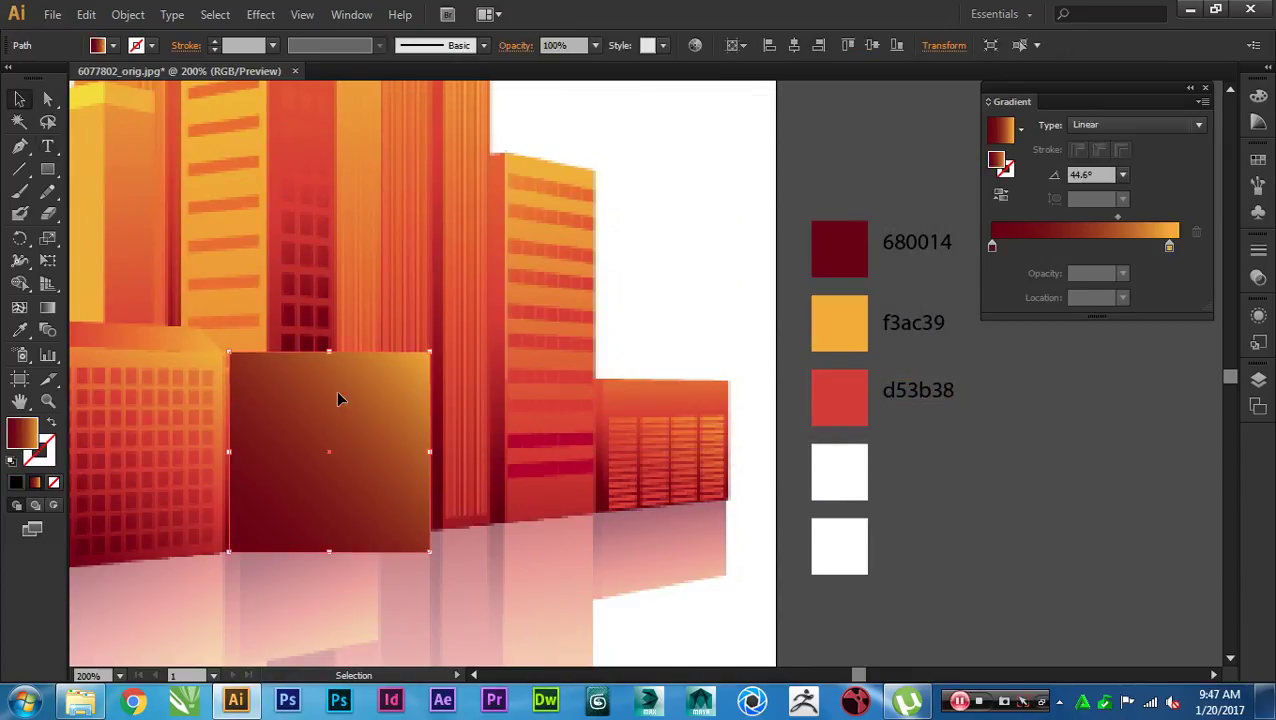
click(1084, 248)
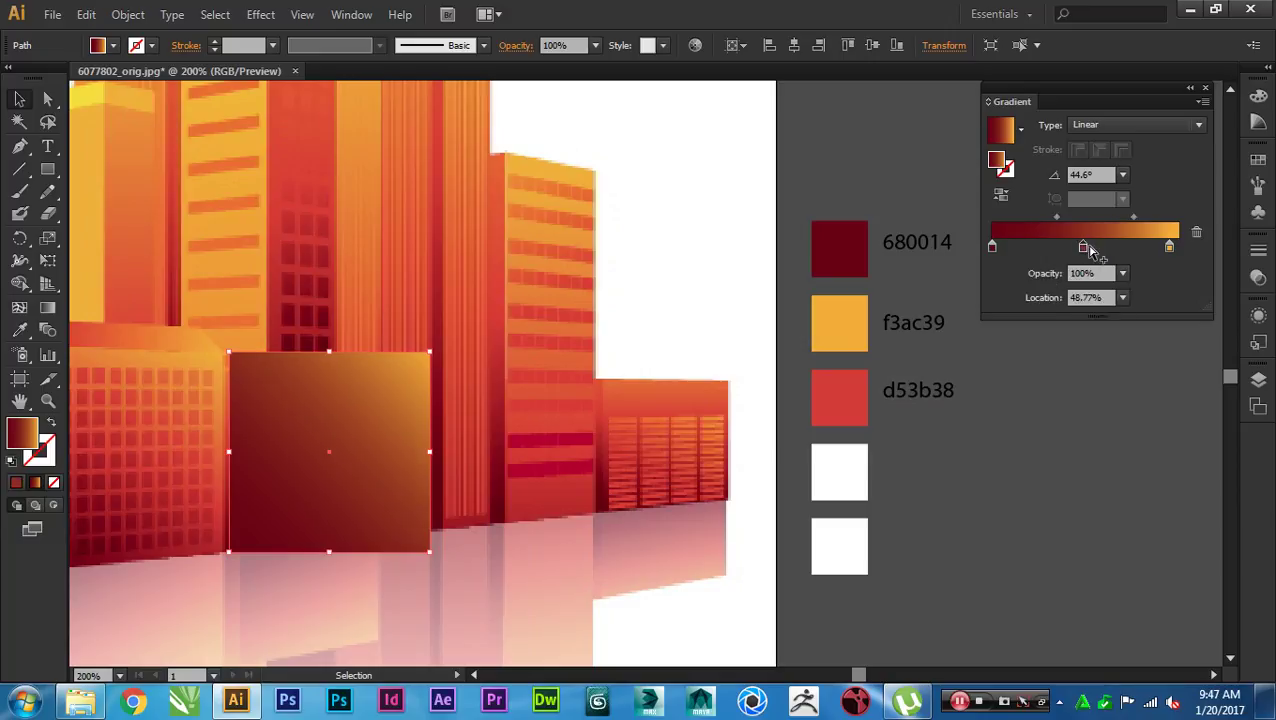
double_click(1084, 247)
double_click(1130, 411)
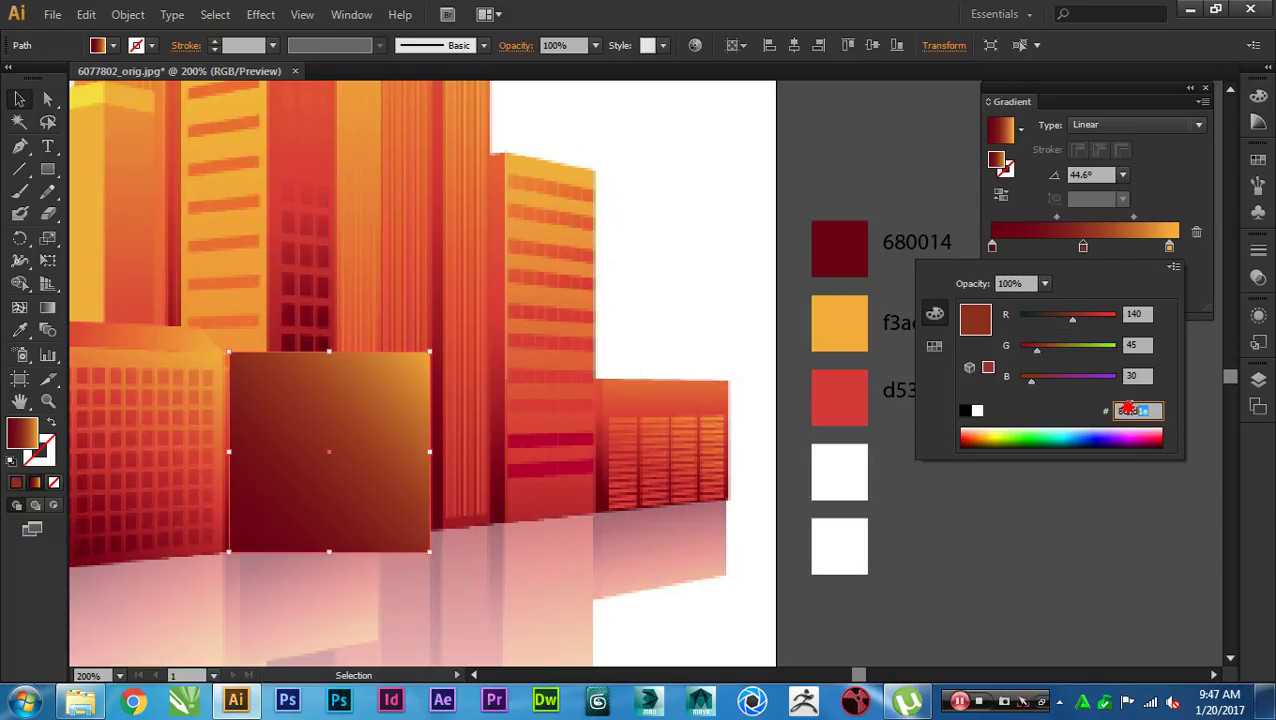
key(ctrl+v)
key(Tab)
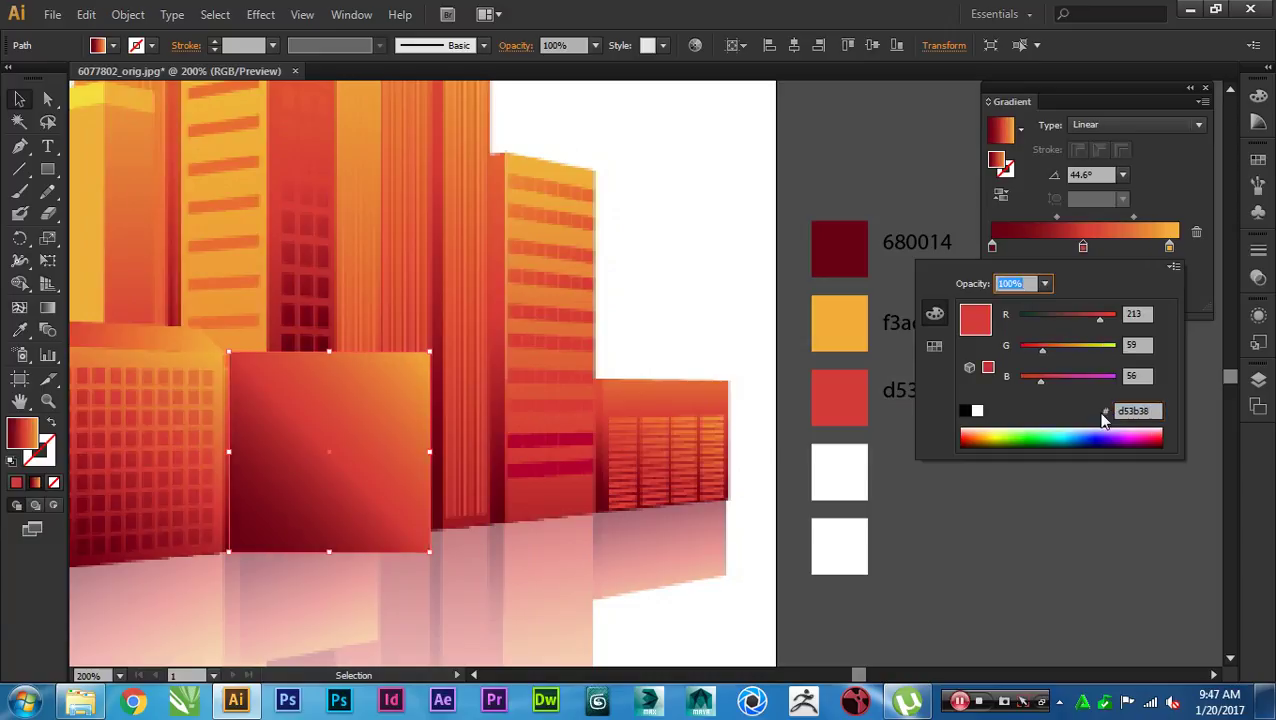
key(Return)
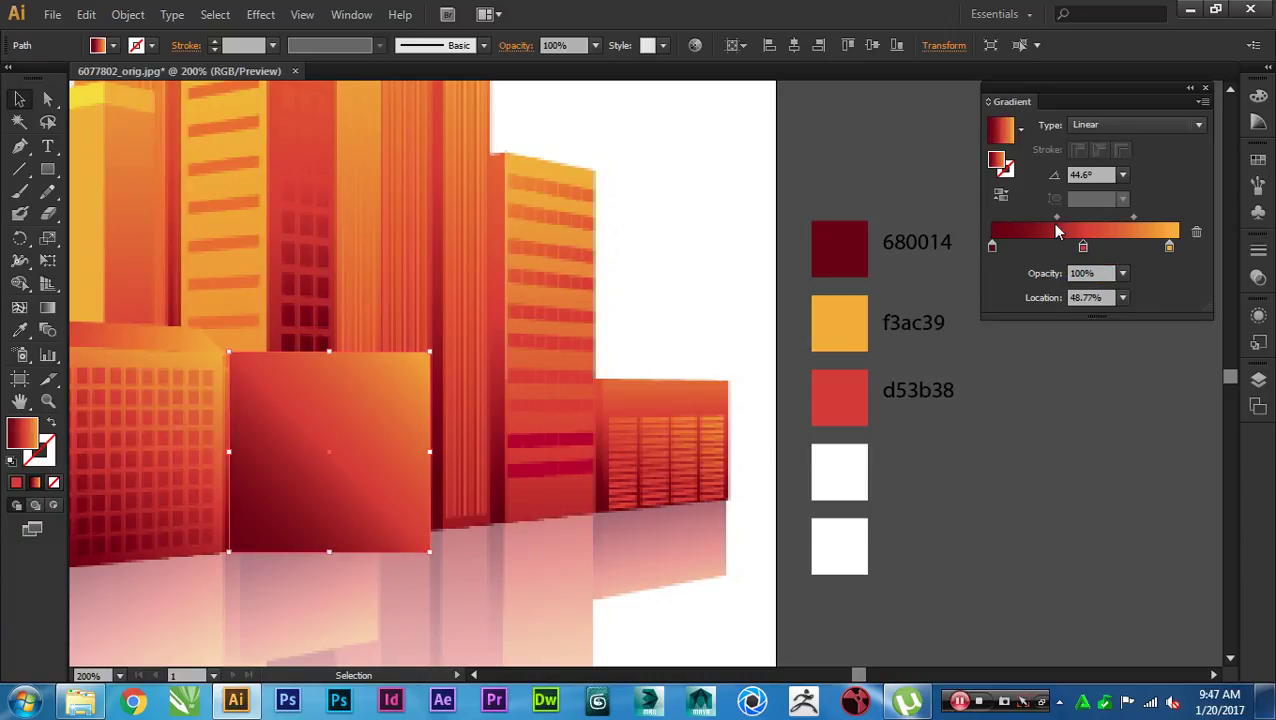
Step: Set both gradient midpoints, on either side of the red stop, to 50% and deselect the square
click(1122, 299)
click(1134, 421)
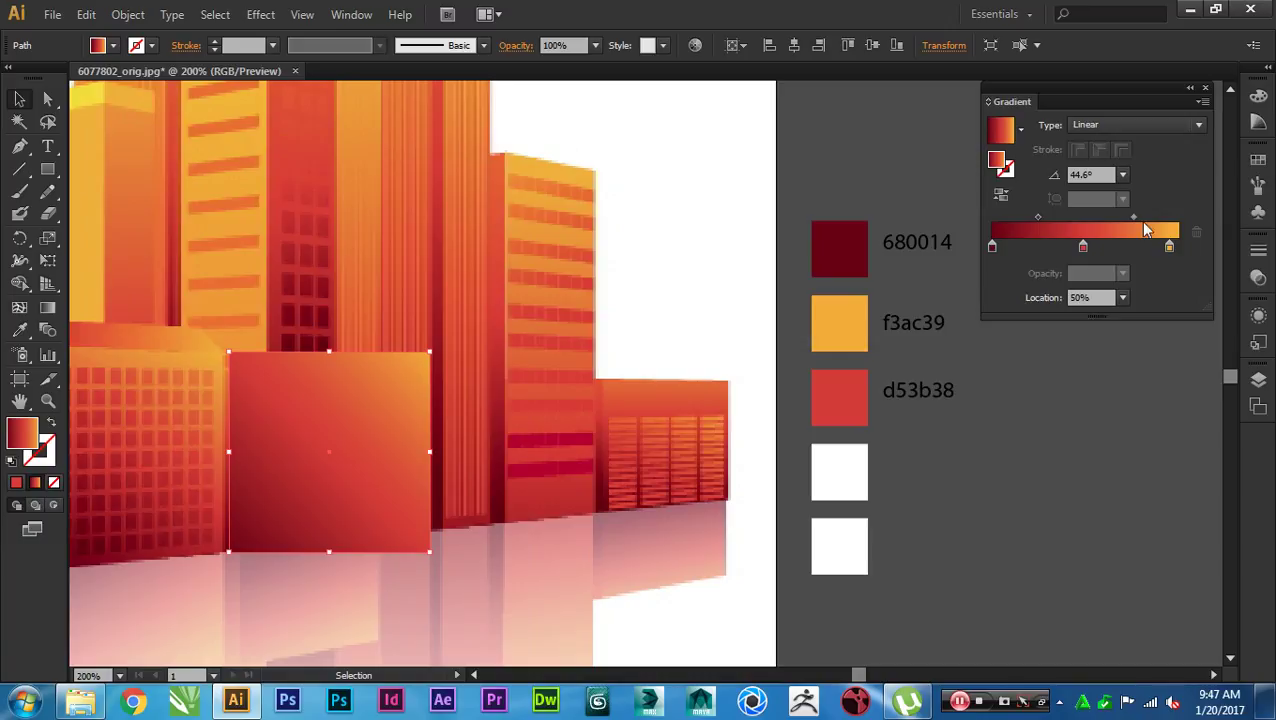
click(1133, 217)
click(1122, 297)
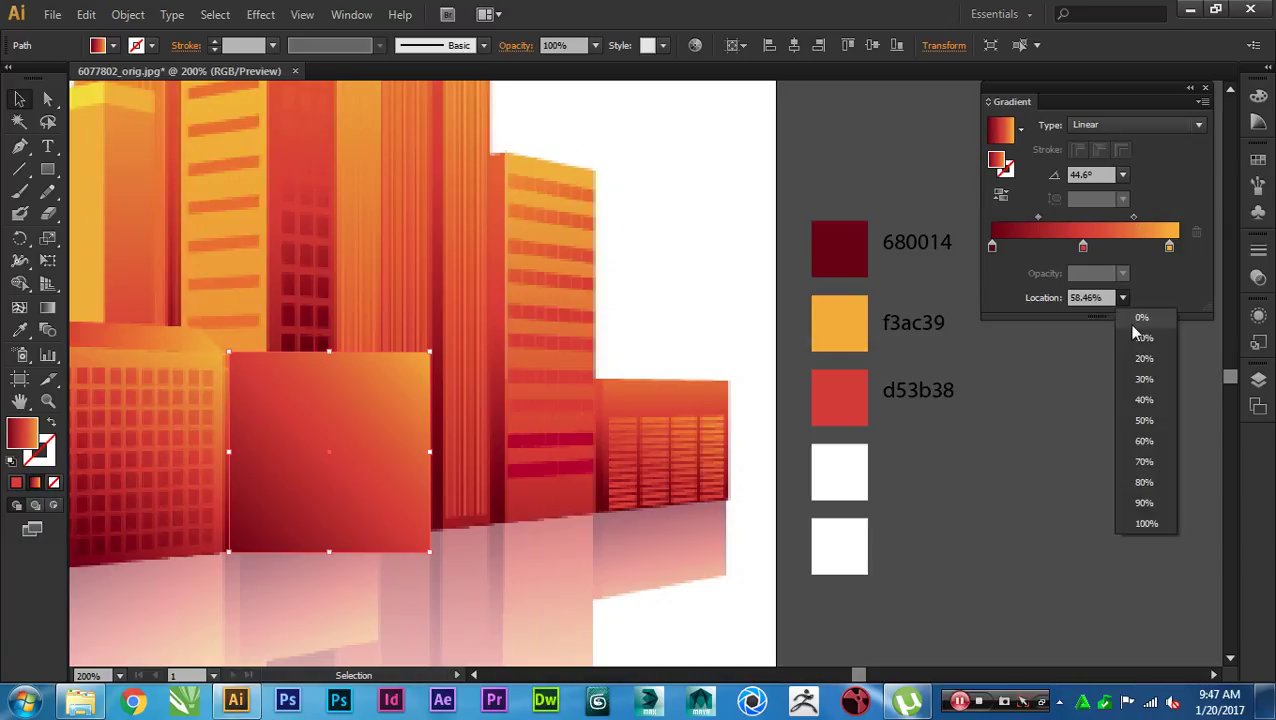
click(1137, 421)
click(997, 450)
Step: Lengthen the three-colour gradient line so it runs beyond the square's lower-left and upper-right corners
drag(570, 449, 762, 441)
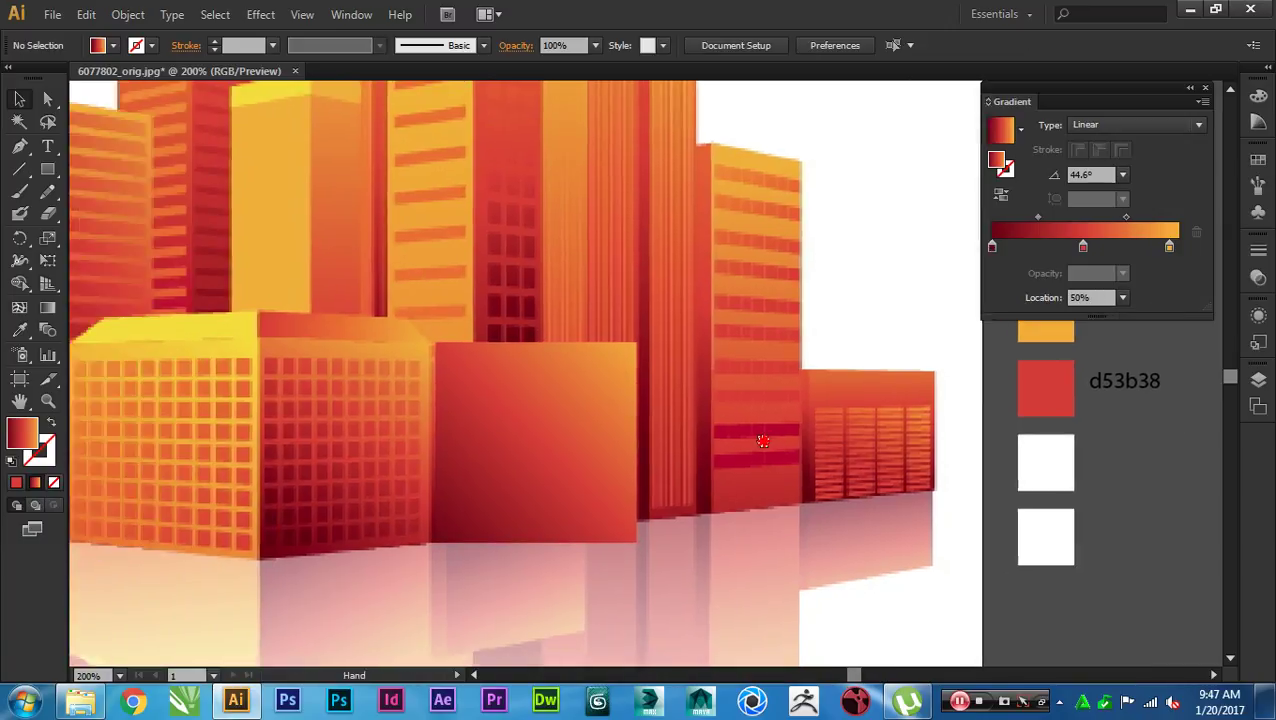
click(603, 458)
key(g)
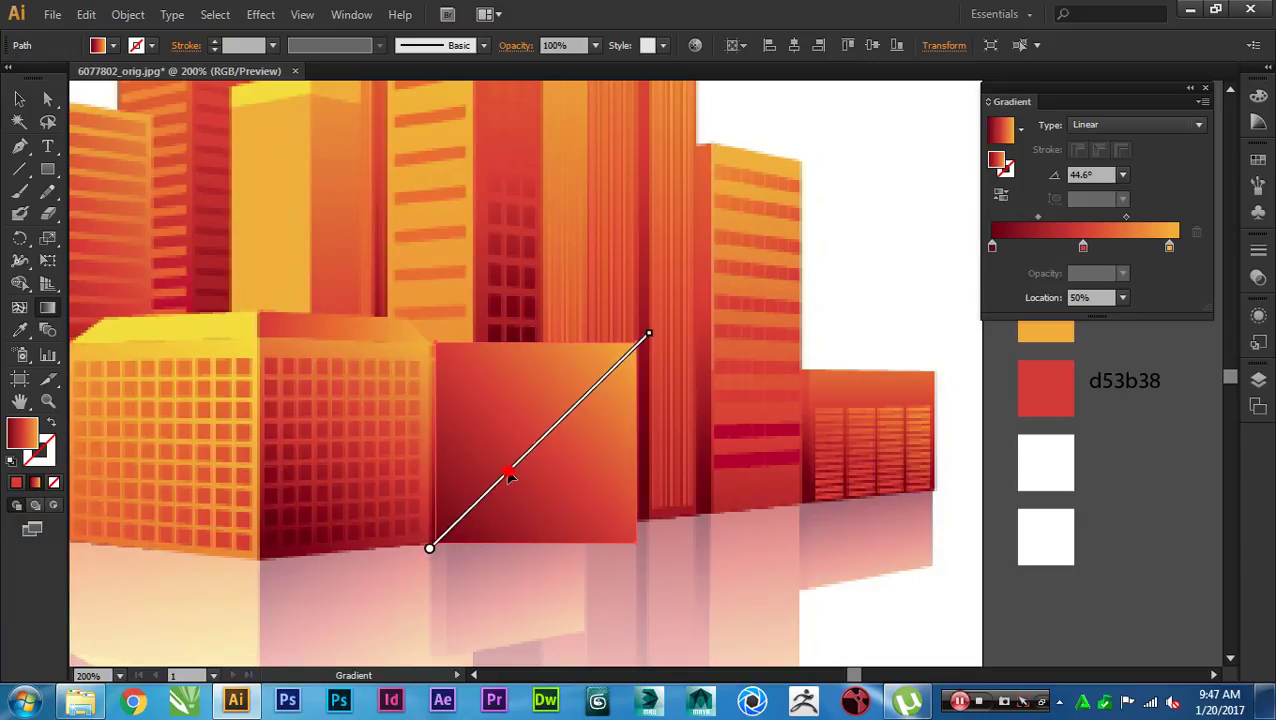
mouse_move(508, 471)
mouse_down()
mouse_move(497, 484)
mouse_move(513, 467)
mouse_up()
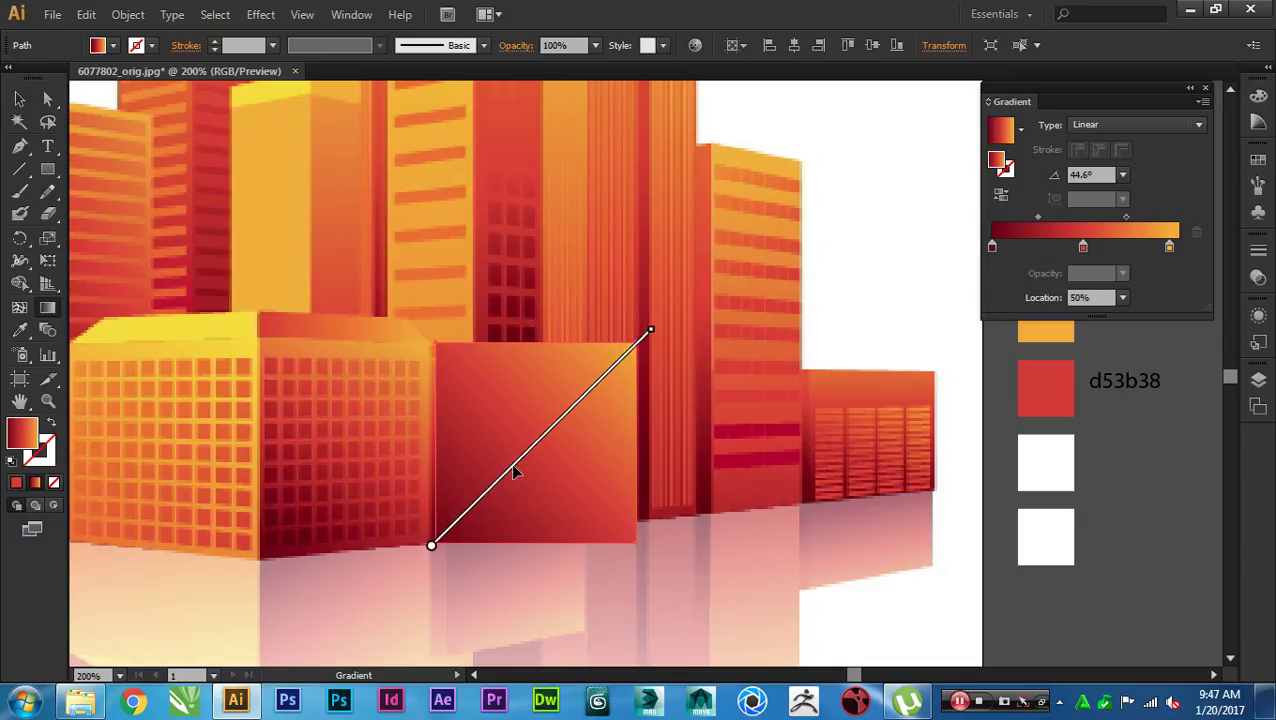
mouse_move(444, 541)
drag(434, 550, 409, 569)
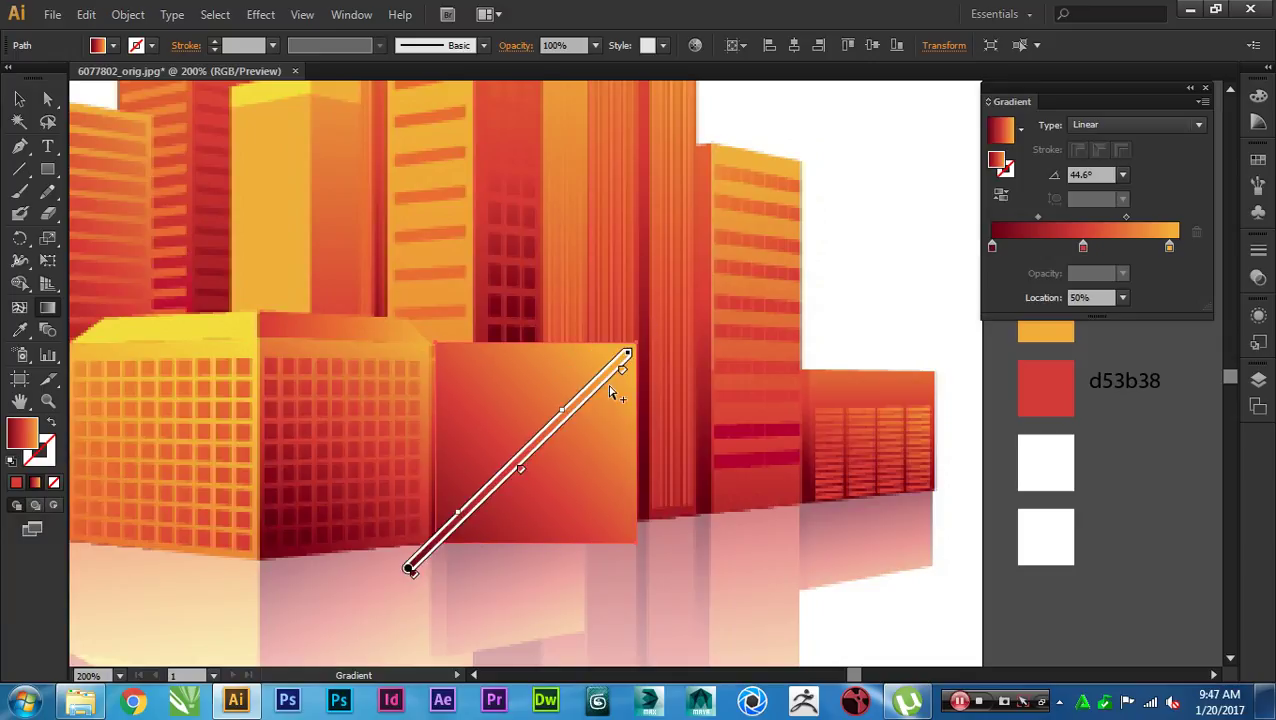
mouse_move(628, 356)
mouse_down()
mouse_move(681, 324)
mouse_move(682, 299)
mouse_up()
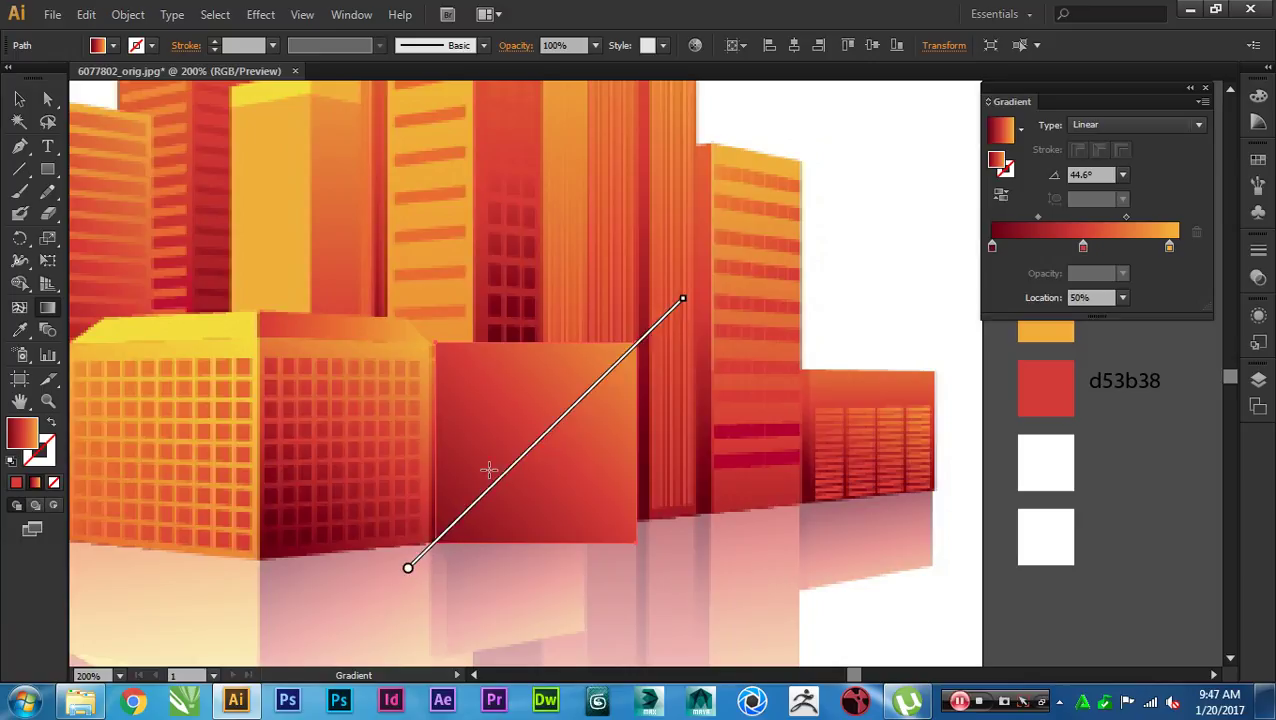
Step: Fine-tune the gradient by keeping the red stop near the middle and shifting both midpoints toward it, and deselect the square
mouse_move(473, 505)
mouse_down()
mouse_move(499, 478)
mouse_move(490, 484)
mouse_up()
drag(547, 447, 562, 434)
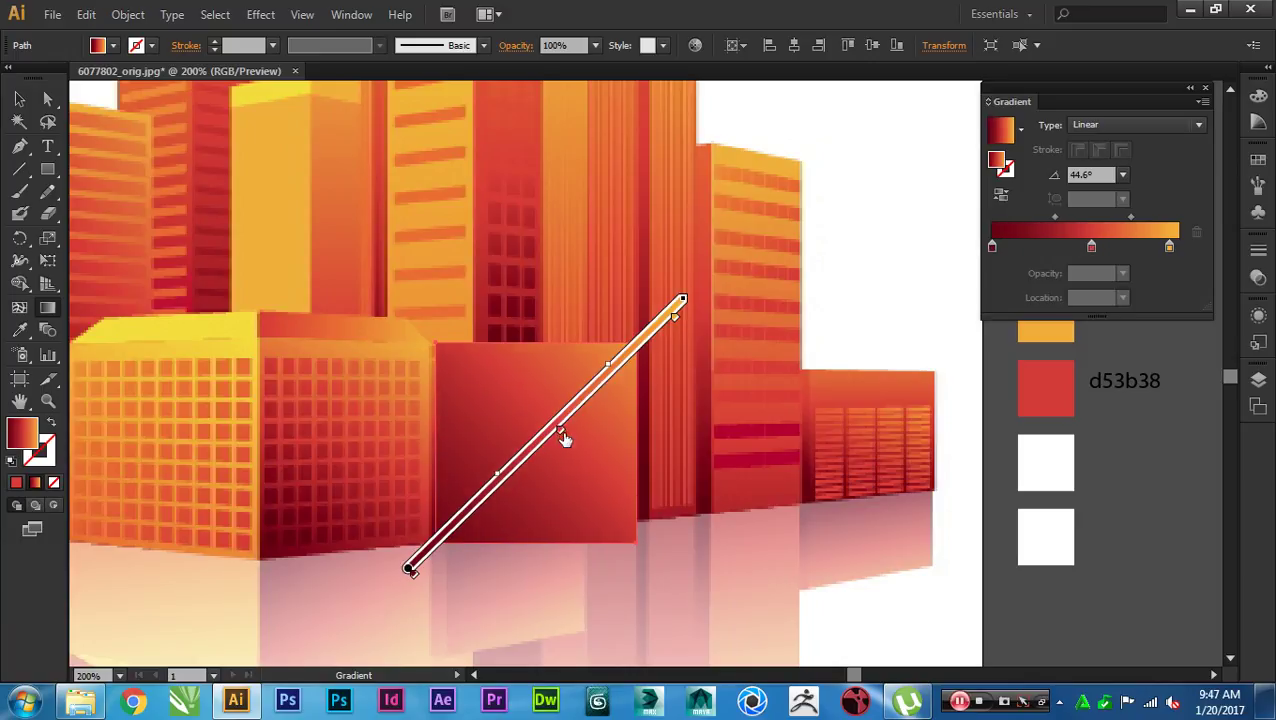
drag(605, 365, 595, 377)
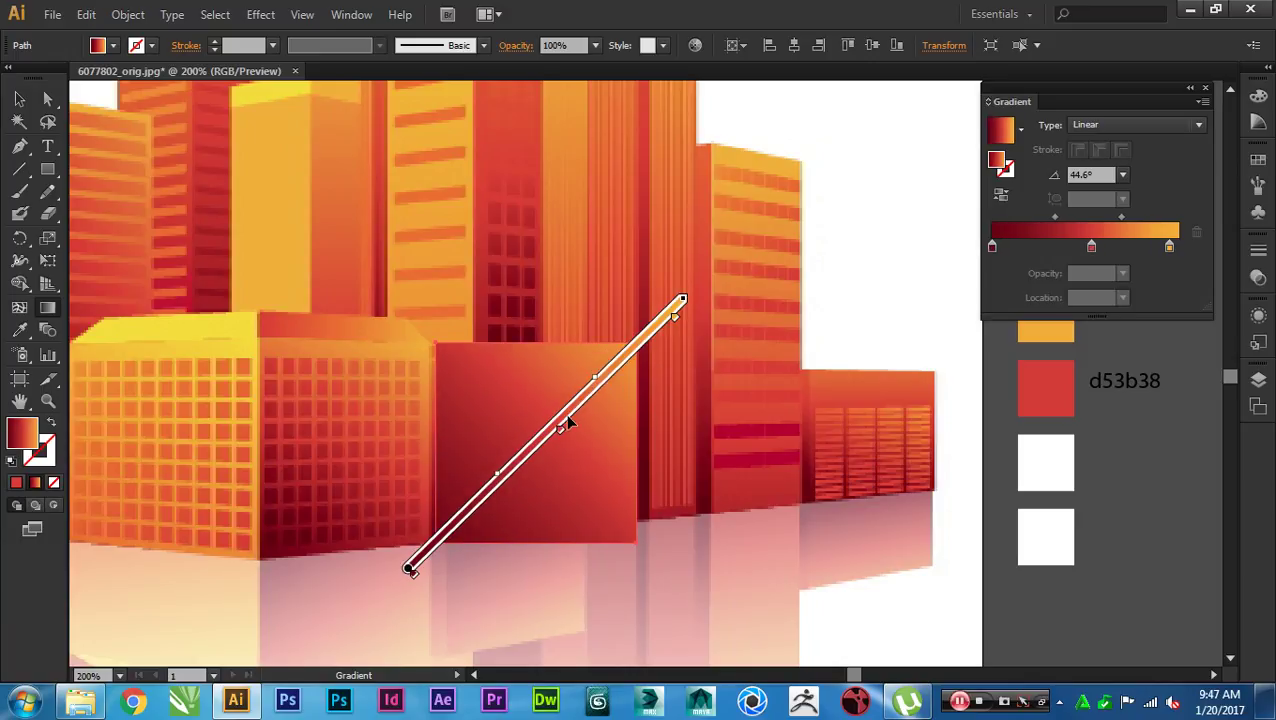
drag(561, 440, 550, 446)
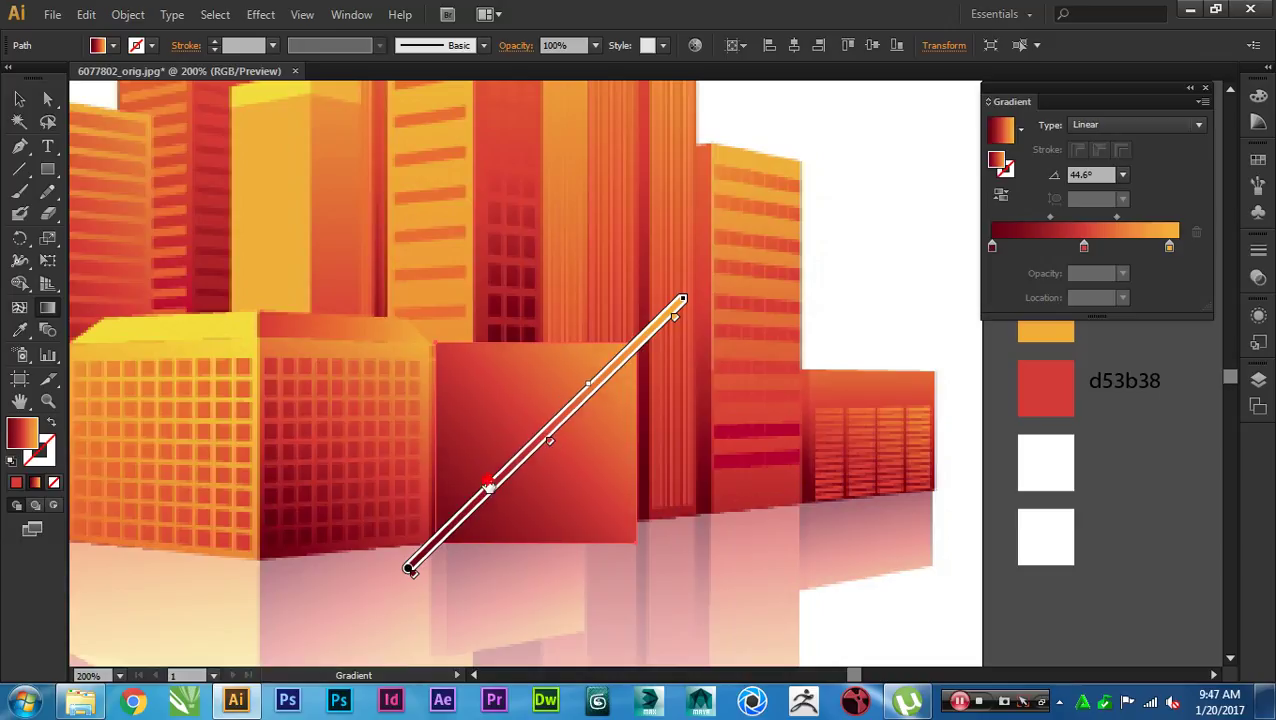
drag(489, 485, 480, 494)
key(v)
click(915, 543)
drag(915, 544, 884, 545)
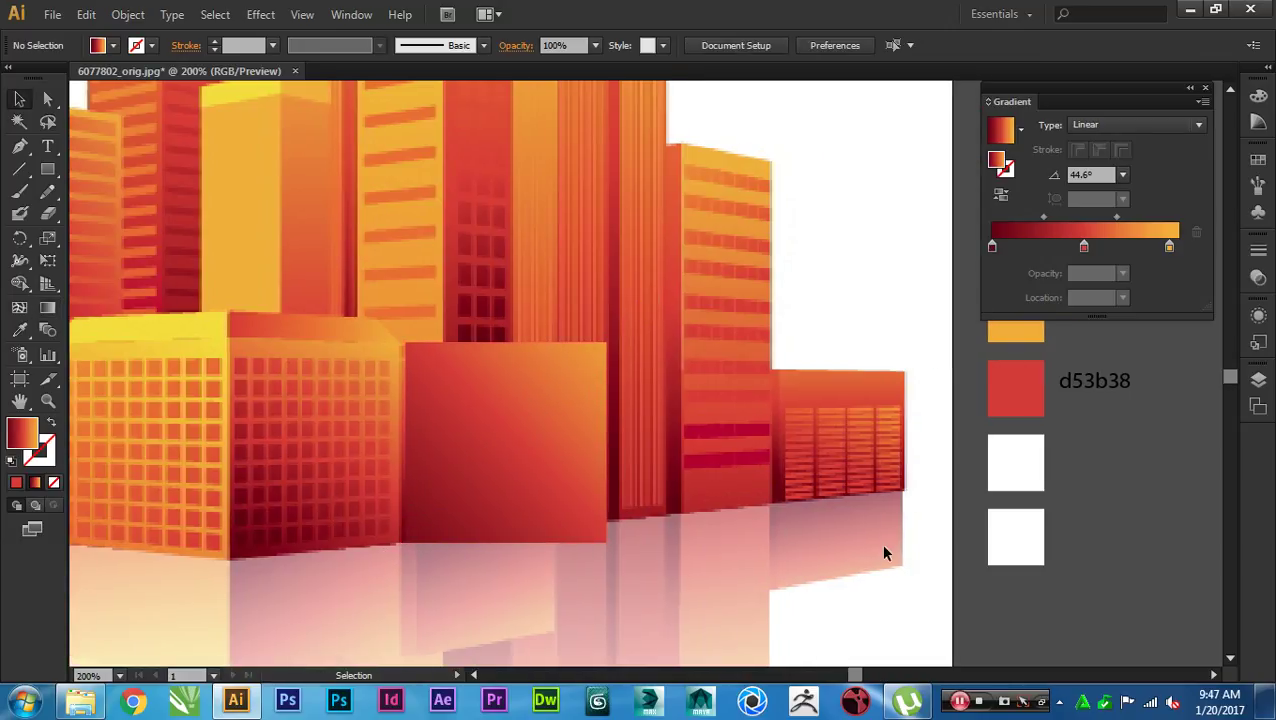
Step: Move the gradient square off the skyline to the empty canvas beside the palette labels
drag(812, 548, 899, 550)
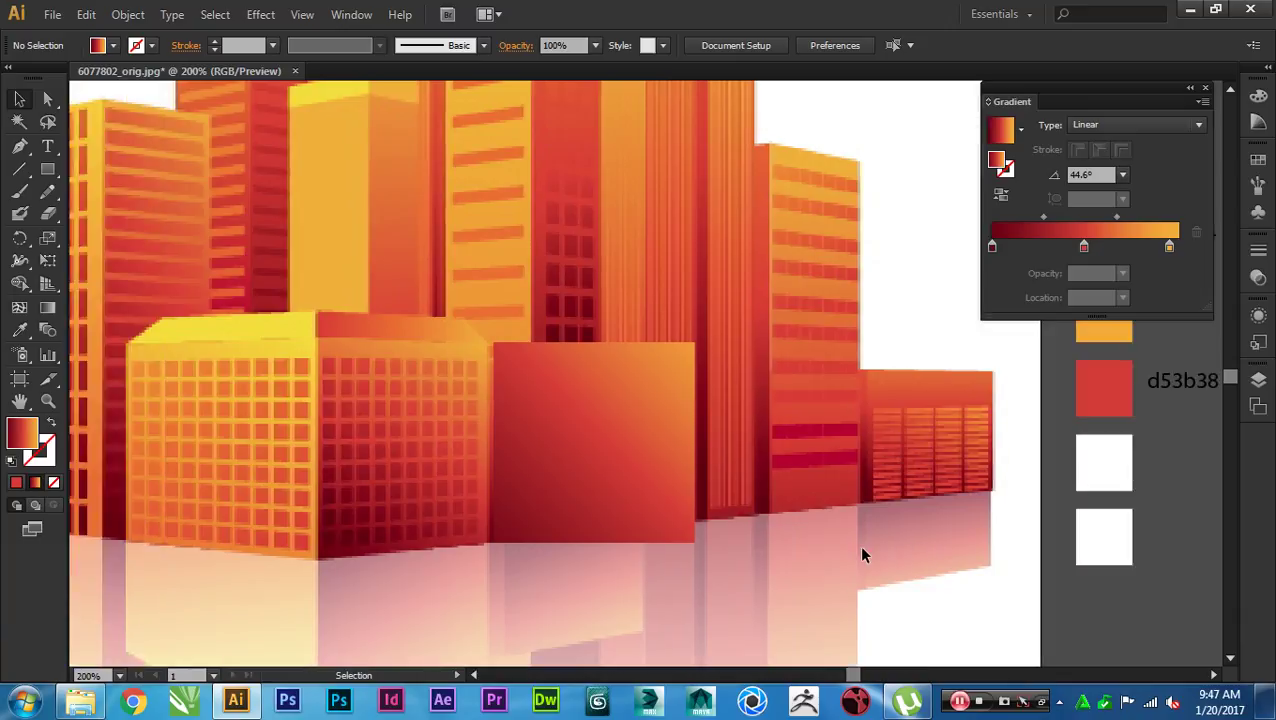
drag(851, 555, 477, 547)
drag(186, 459, 965, 404)
drag(960, 404, 670, 462)
scroll(655, 570, up, 1)
scroll(659, 571, down, 1)
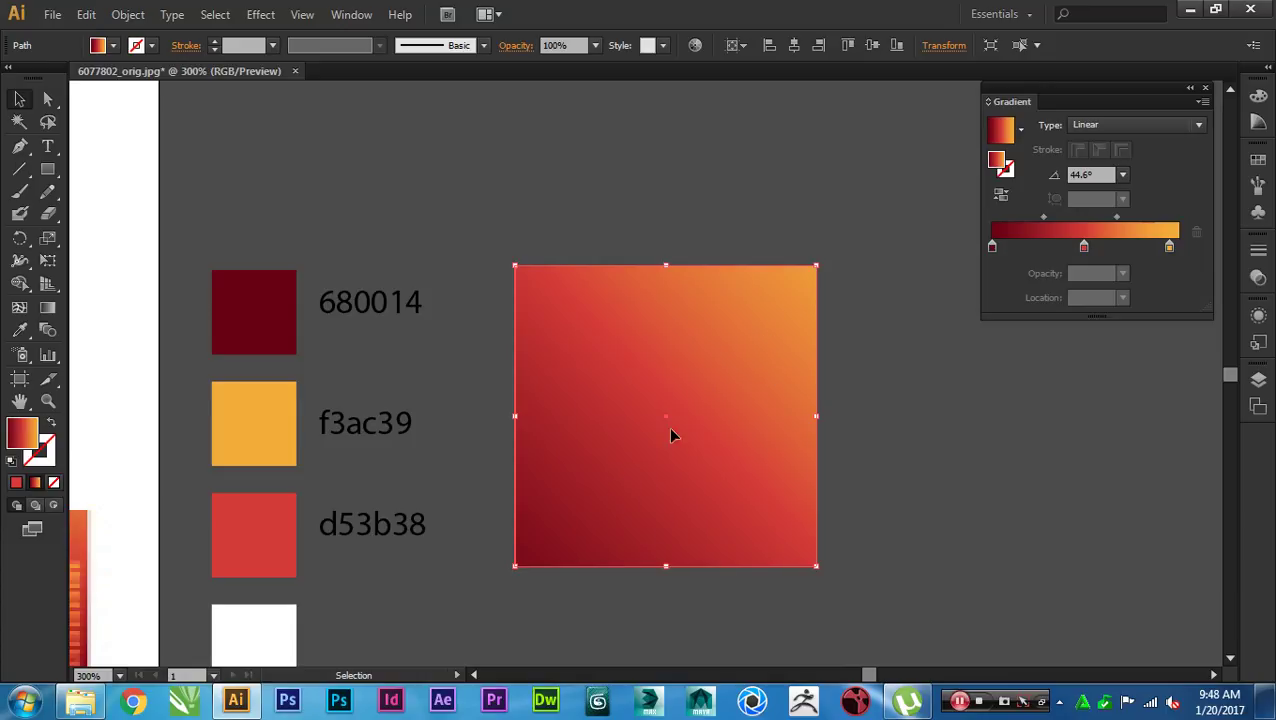
Step: Change the square's gradient type from Linear to Radial and keep the square selected in close view
click(1166, 125)
click(1162, 166)
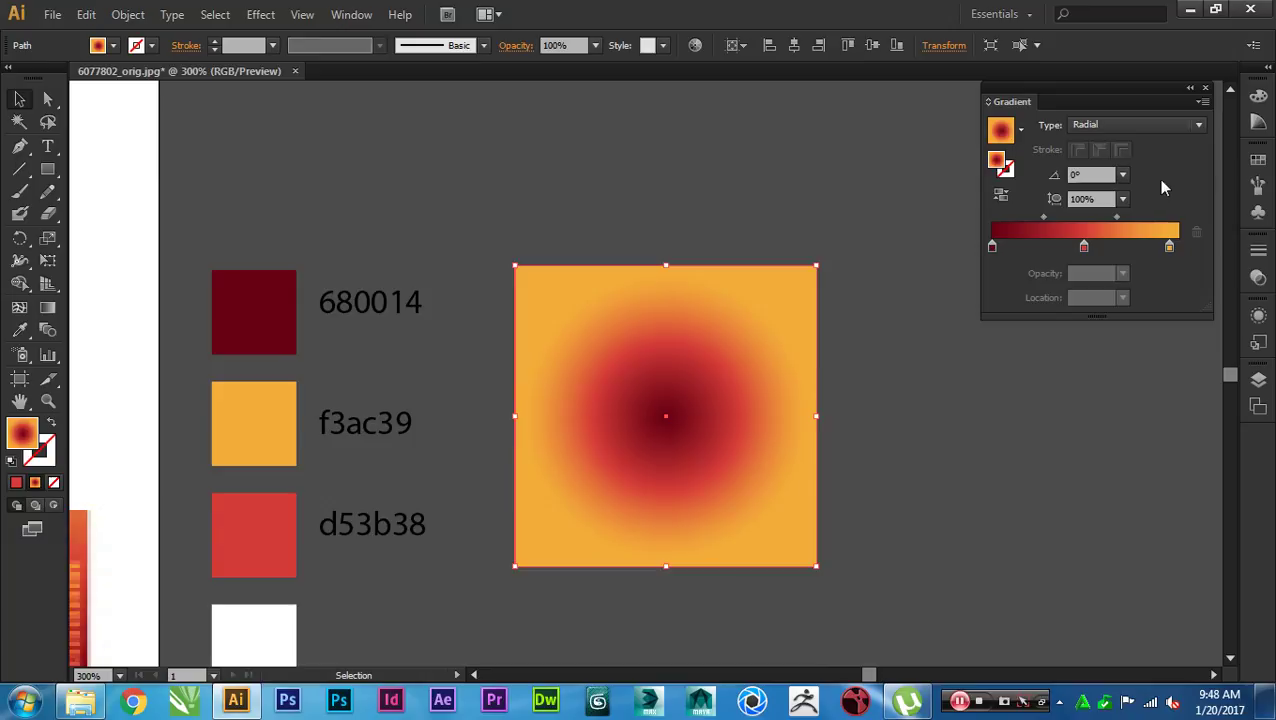
click(920, 440)
click(720, 456)
scroll(719, 451, up, 1)
drag(751, 450, 718, 442)
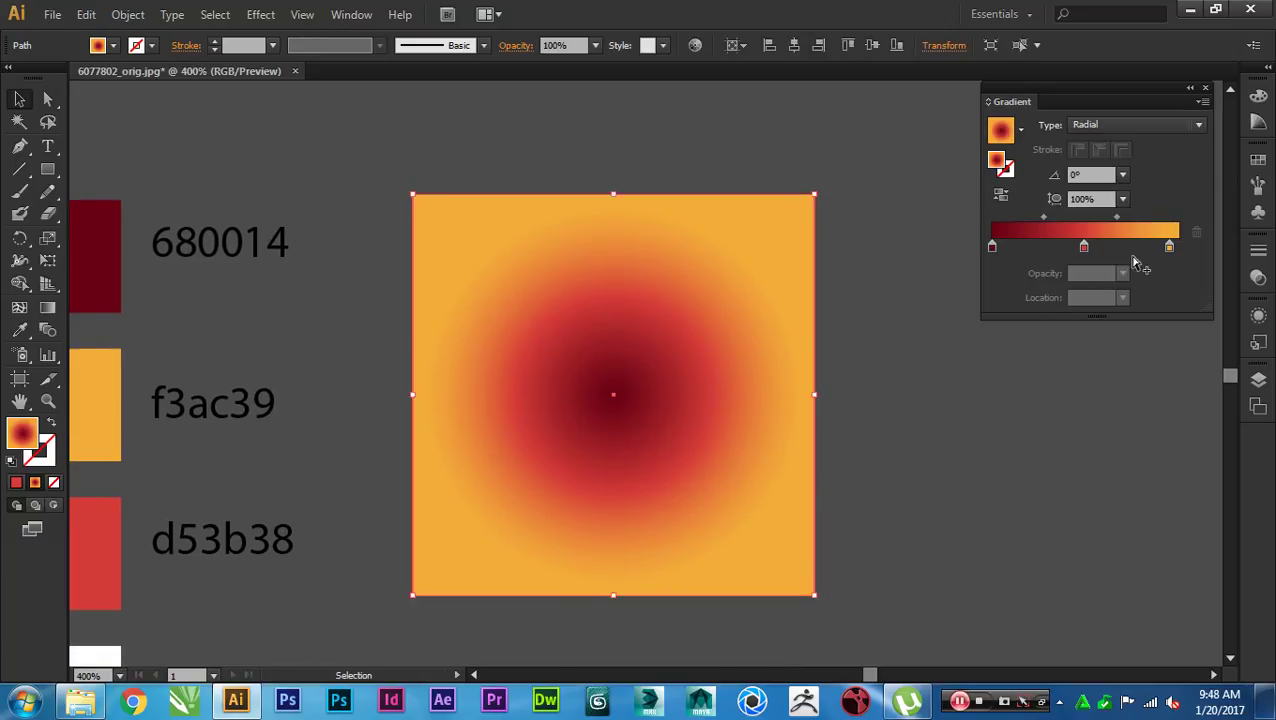
Step: Extend the radial gradient well past the square's right edge, reverse its colours so yellow sits at the centre, and deselect the square
key(g)
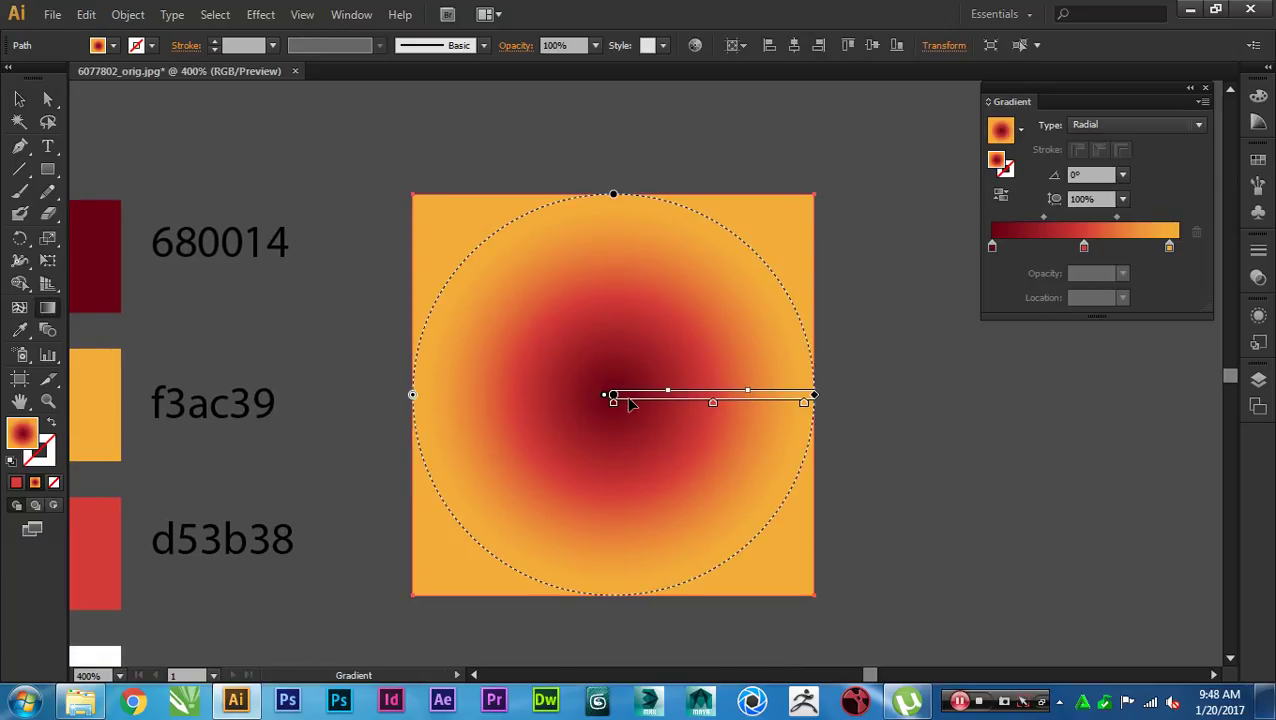
drag(814, 395, 986, 397)
drag(985, 396, 987, 395)
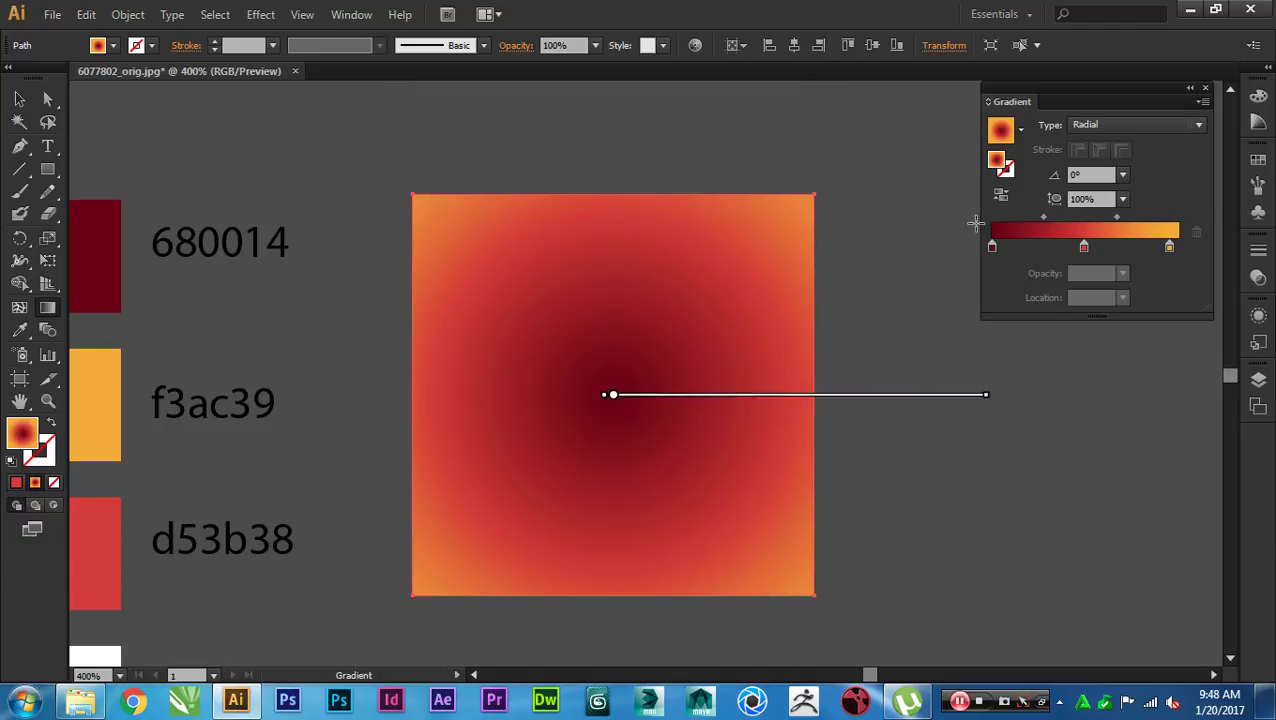
click(1001, 194)
key(v)
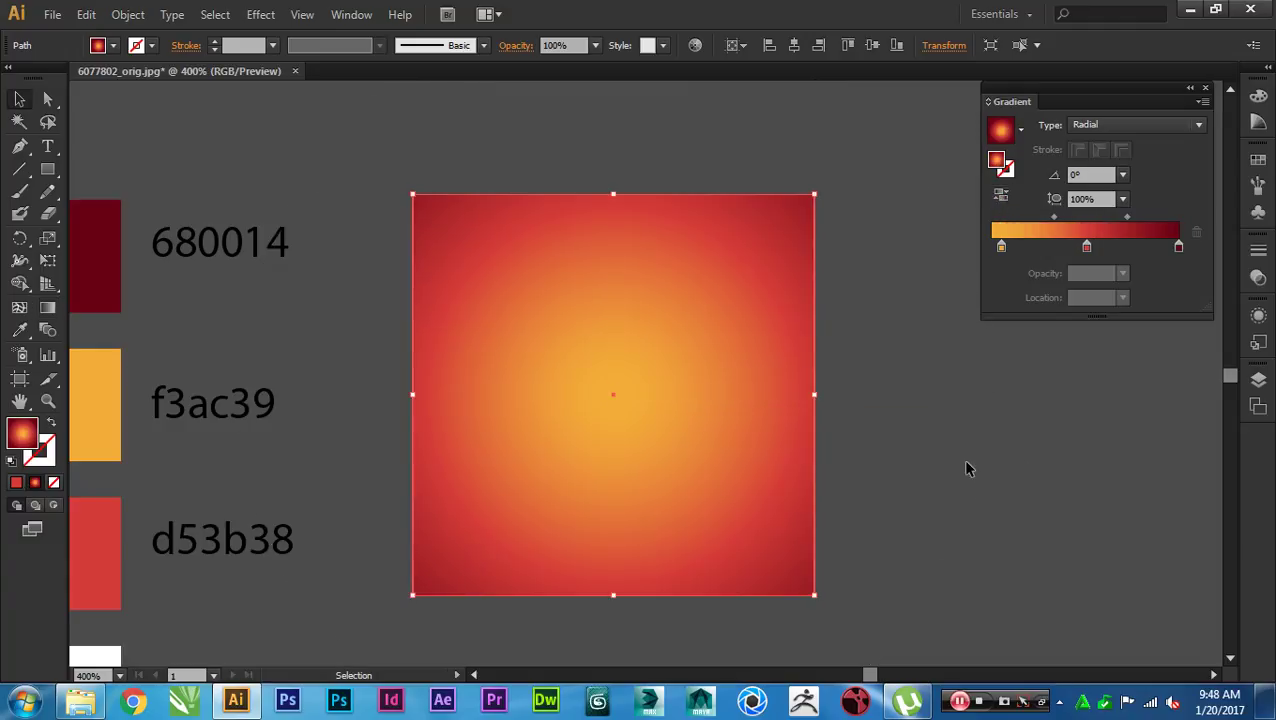
click(1031, 464)
scroll(1020, 459, right, 1)
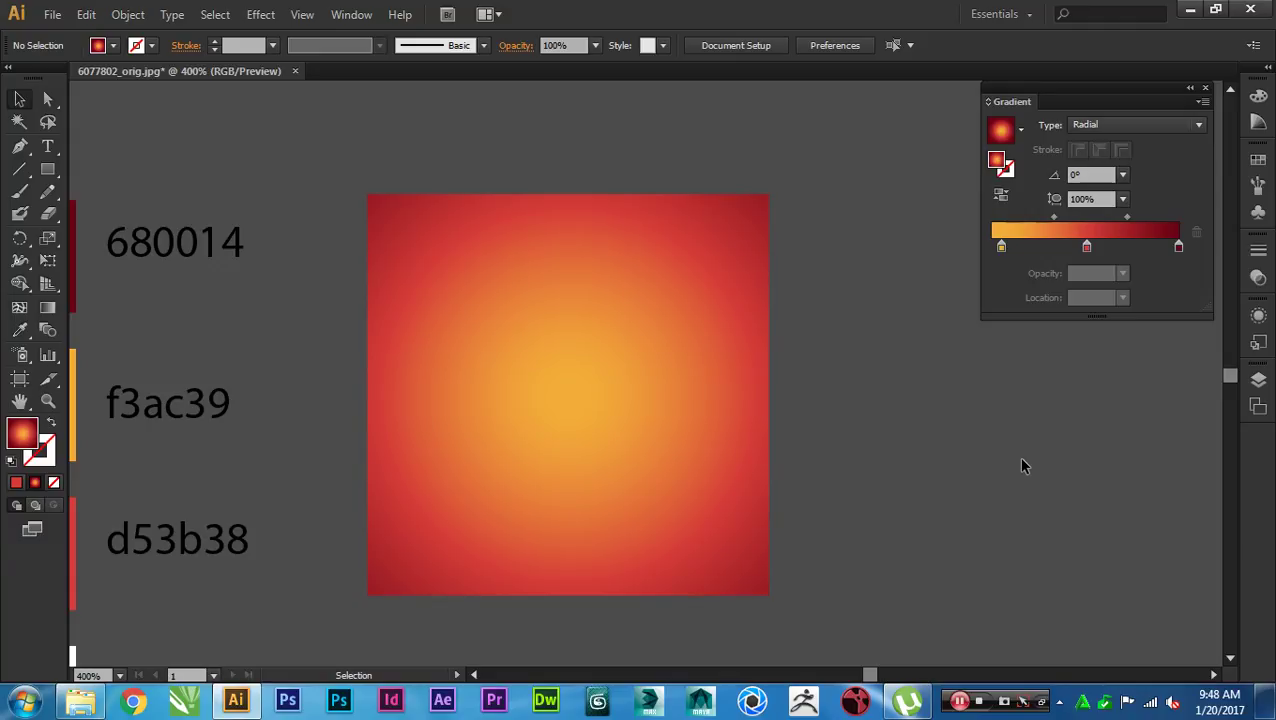
drag(1021, 459, 948, 441)
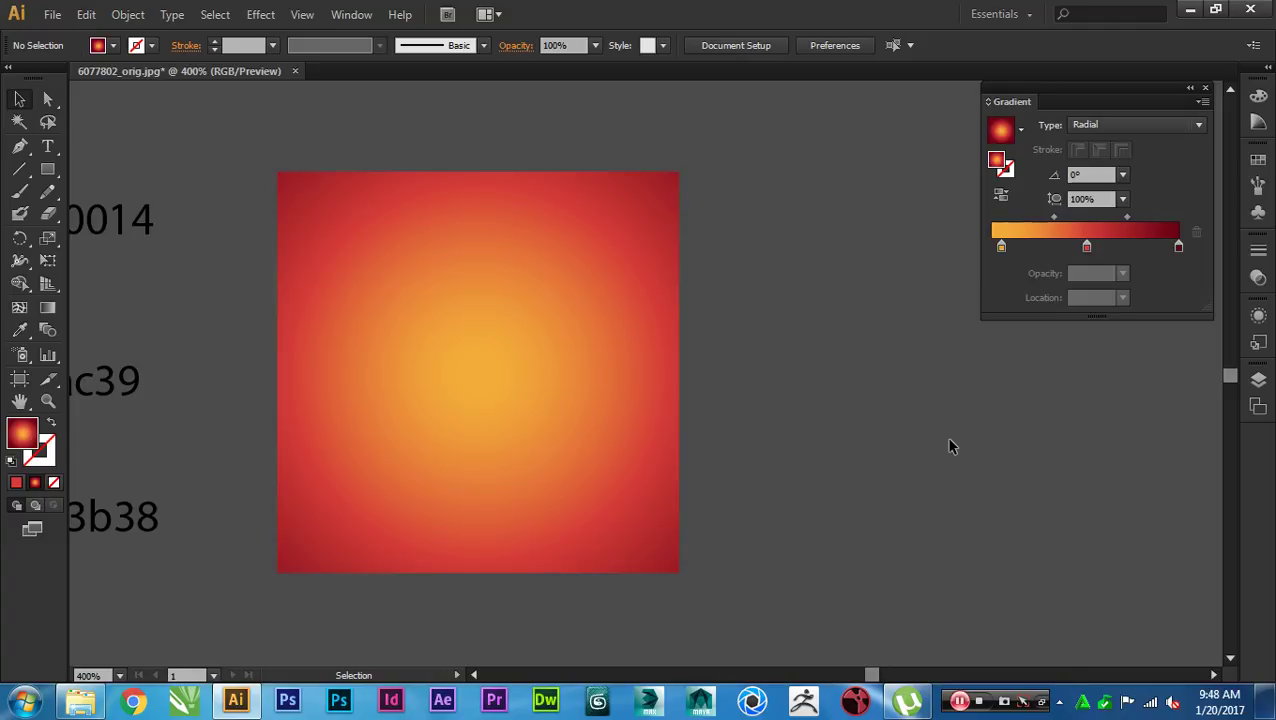
Step: Close the skyline document without saving and open the red pepper image ardei-marele-rosu from the images folder on drive D
key(ctrl+w)
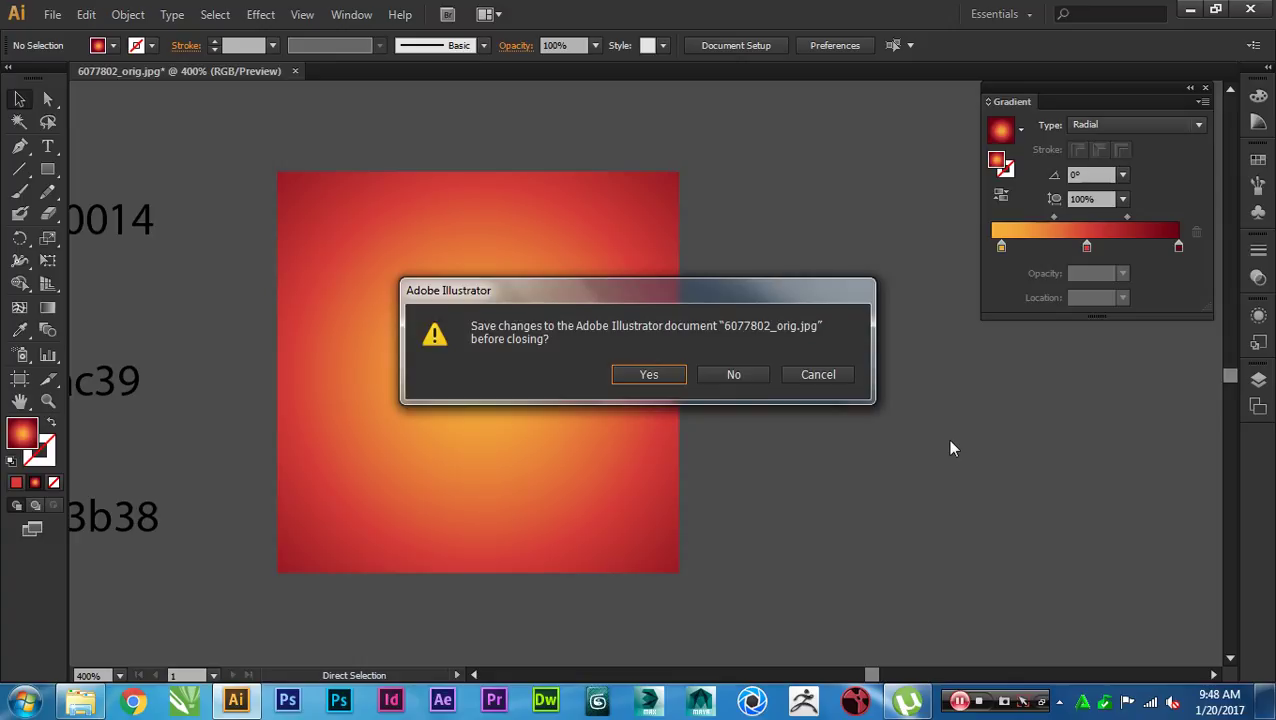
key(Tab)
key(Return)
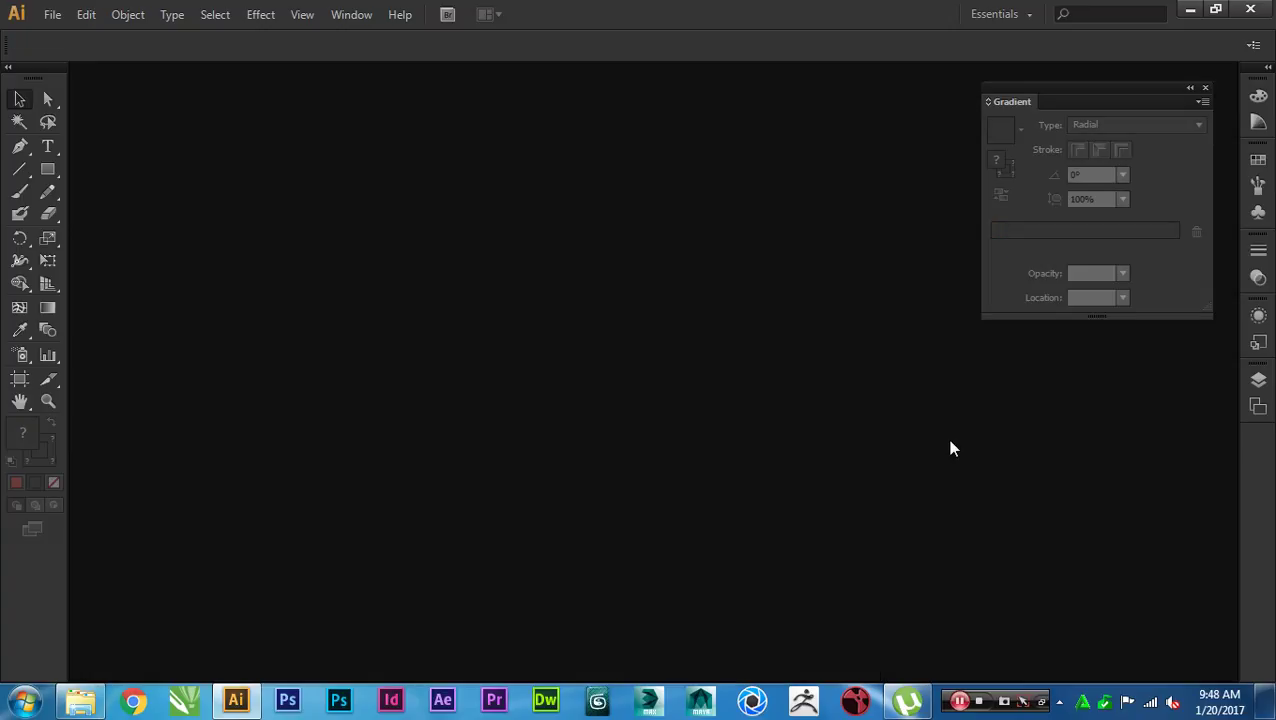
click(80, 700)
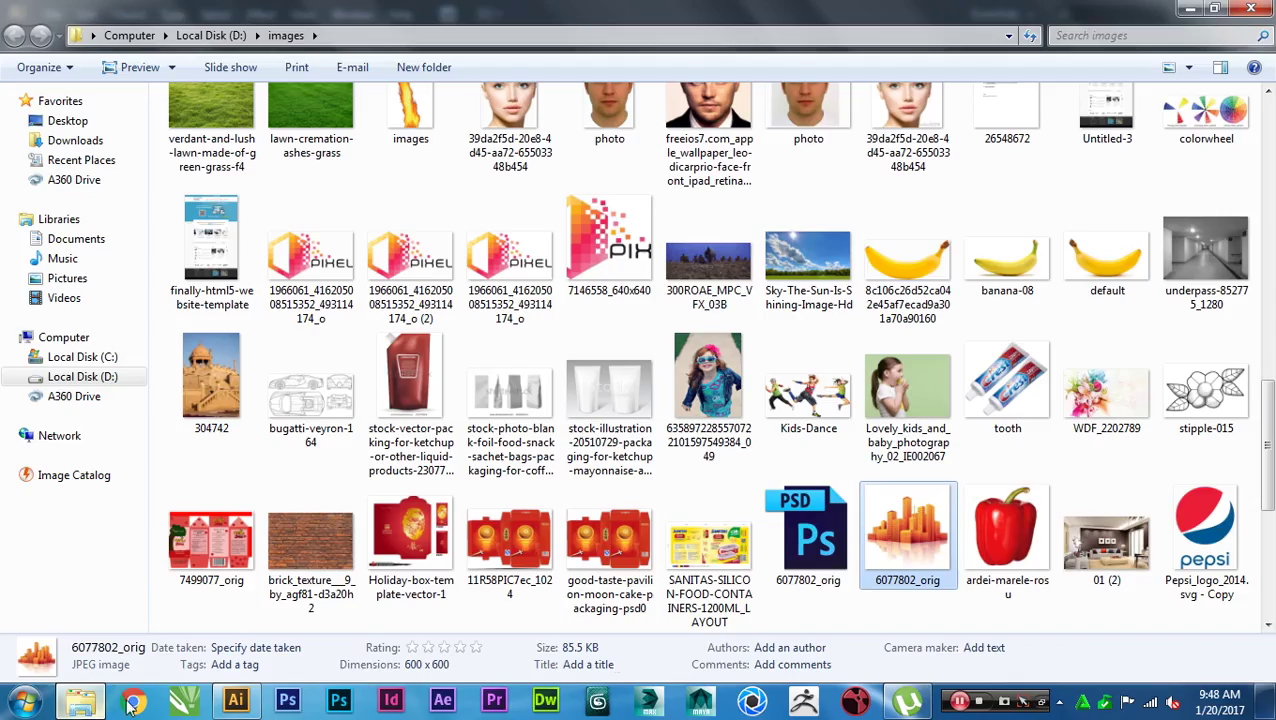
drag(1007, 590, 800, 477)
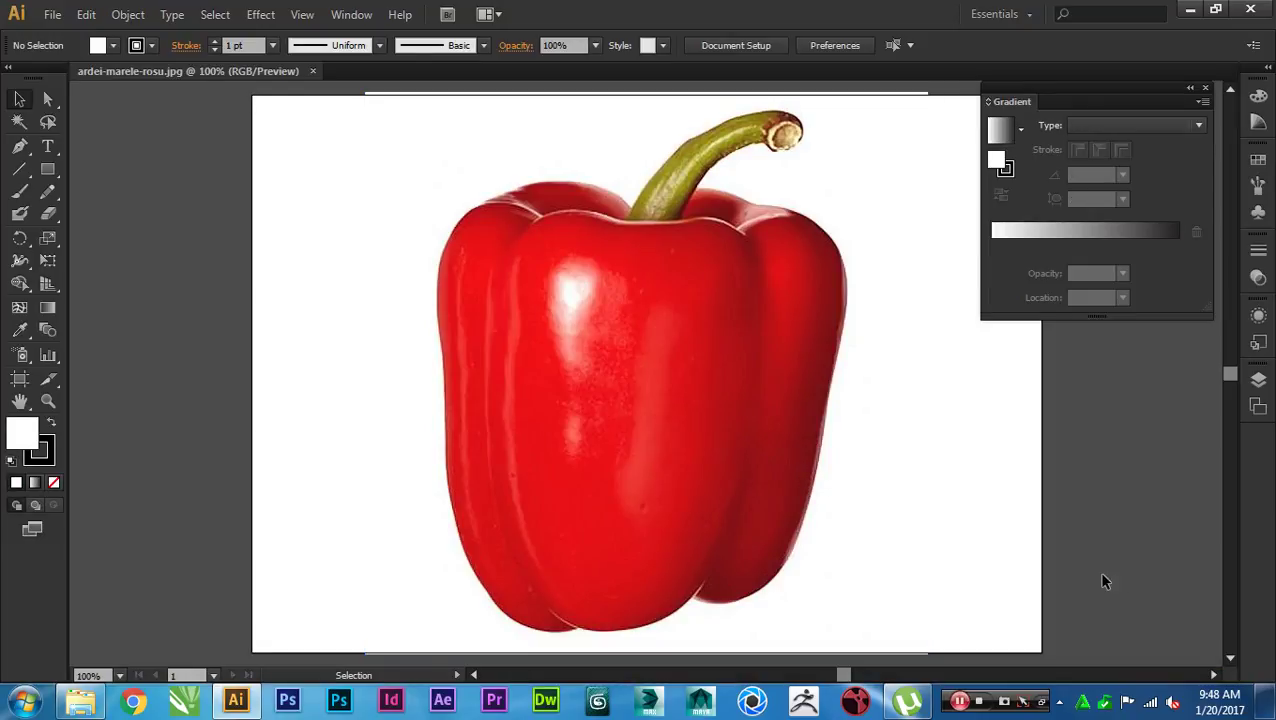
Step: Lock Layer 1 holding the pepper image and add a new layer above it
drag(1134, 575, 1064, 571)
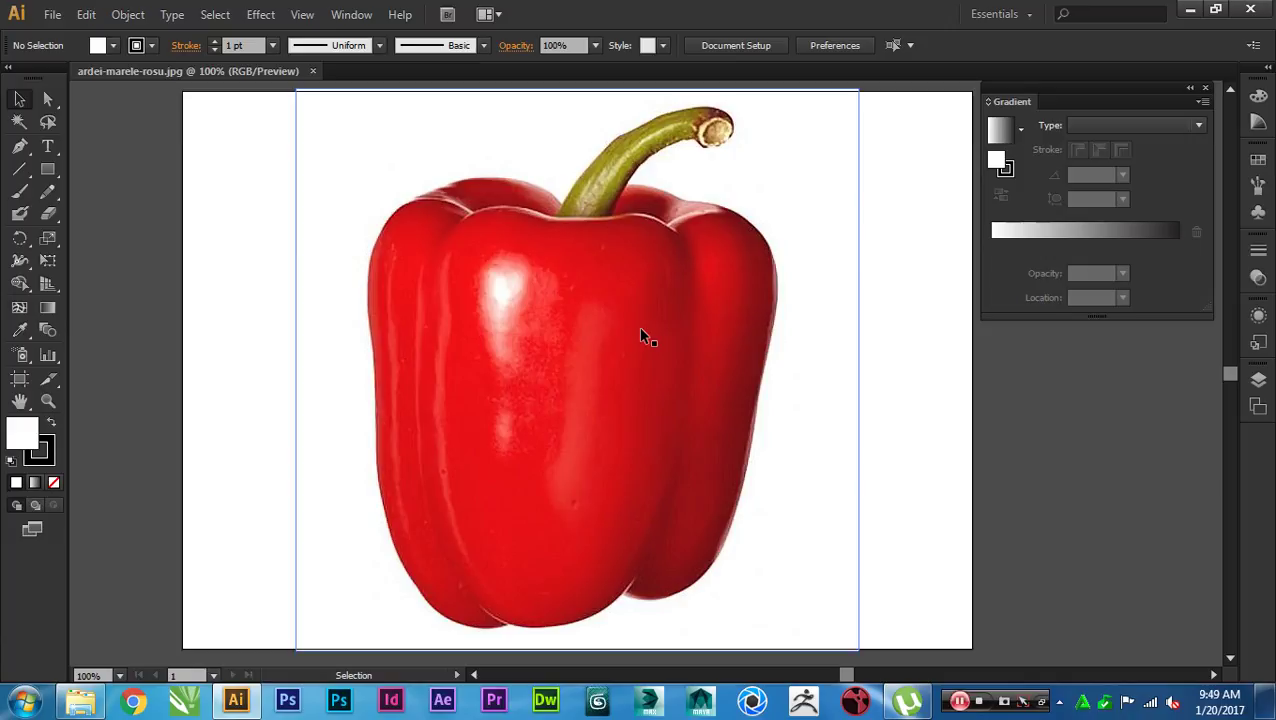
click(1258, 380)
click(1047, 391)
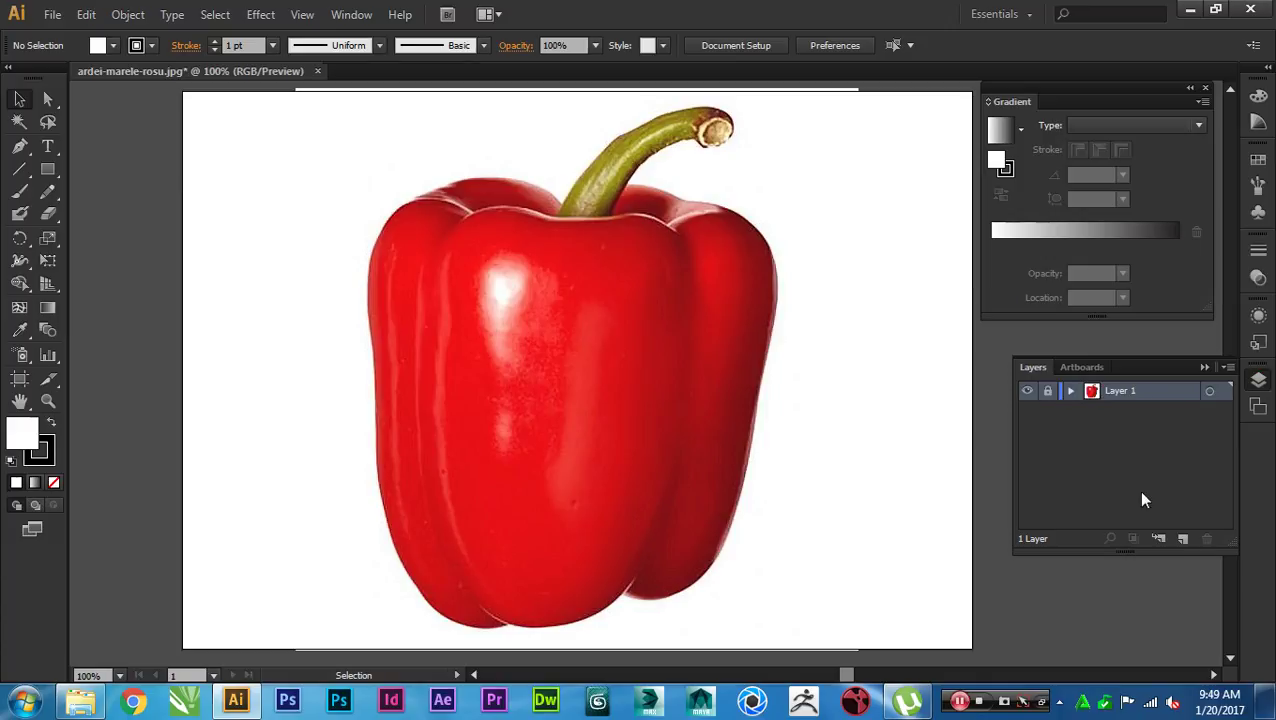
click(1177, 540)
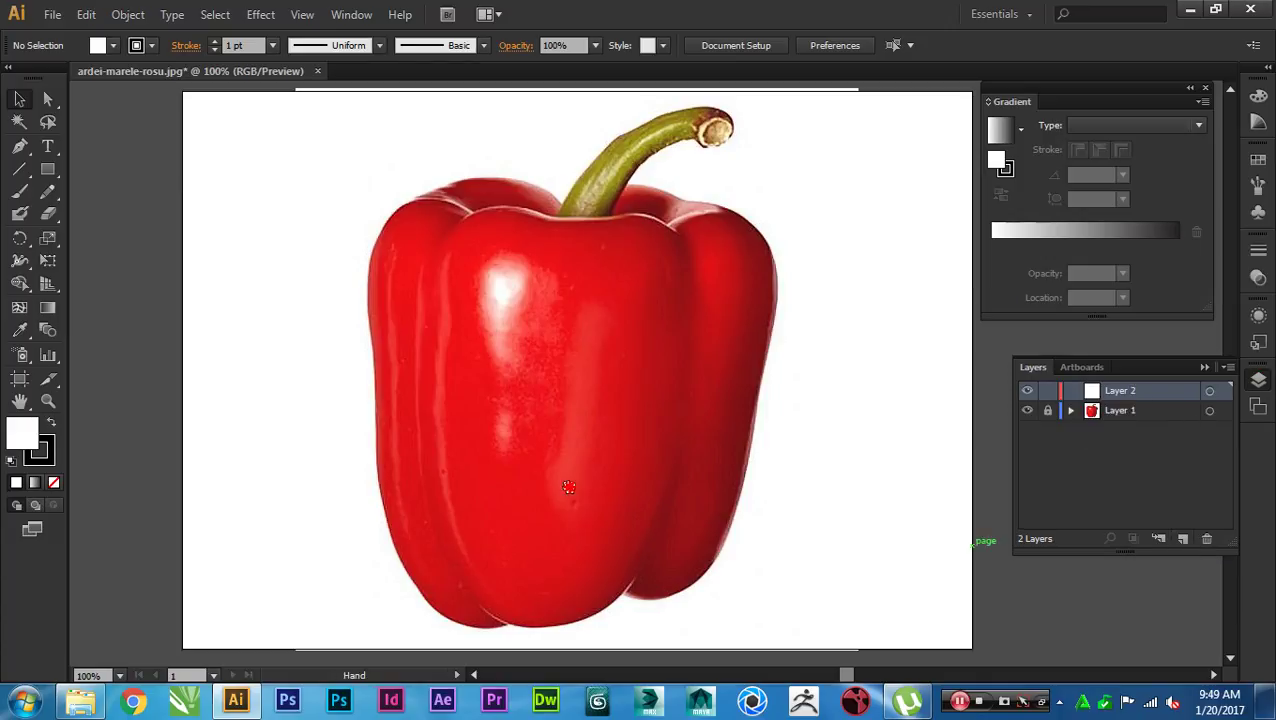
Step: Draw a square on the empty canvas left of the artboard and fill it with the default white-to-black linear gradient
scroll(568, 487, left, 10)
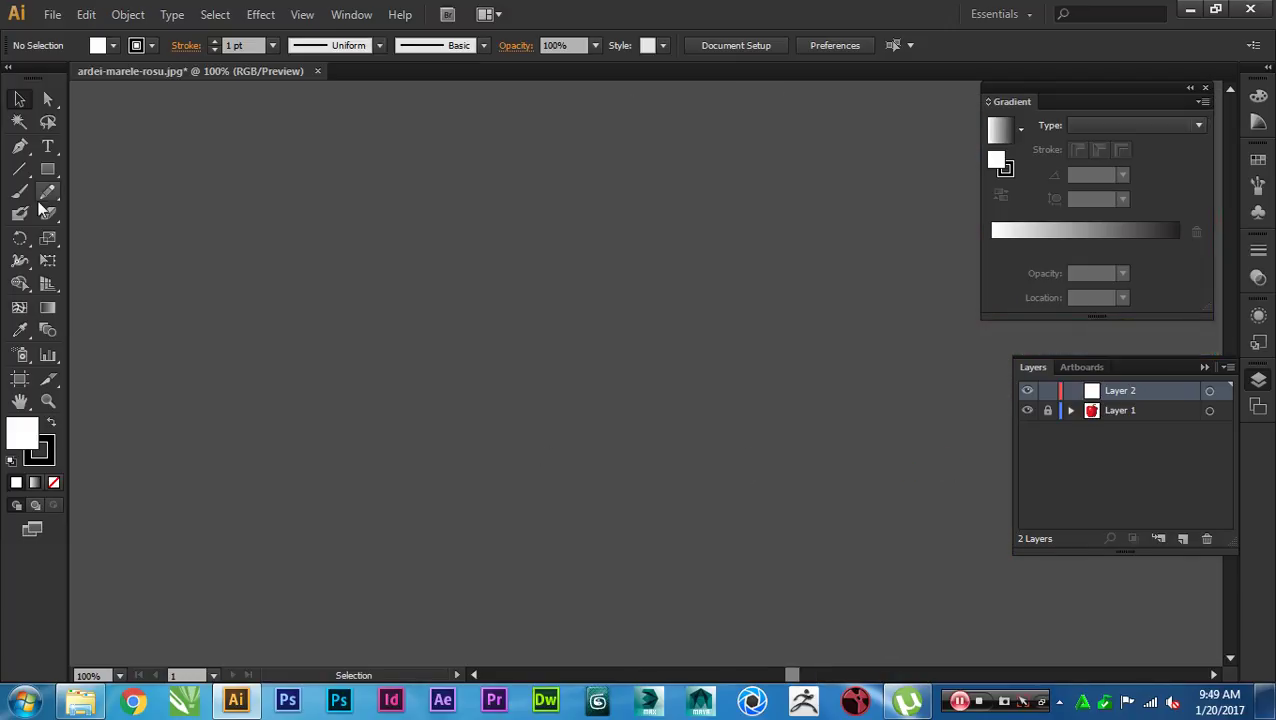
click(47, 169)
drag(354, 172, 642, 459)
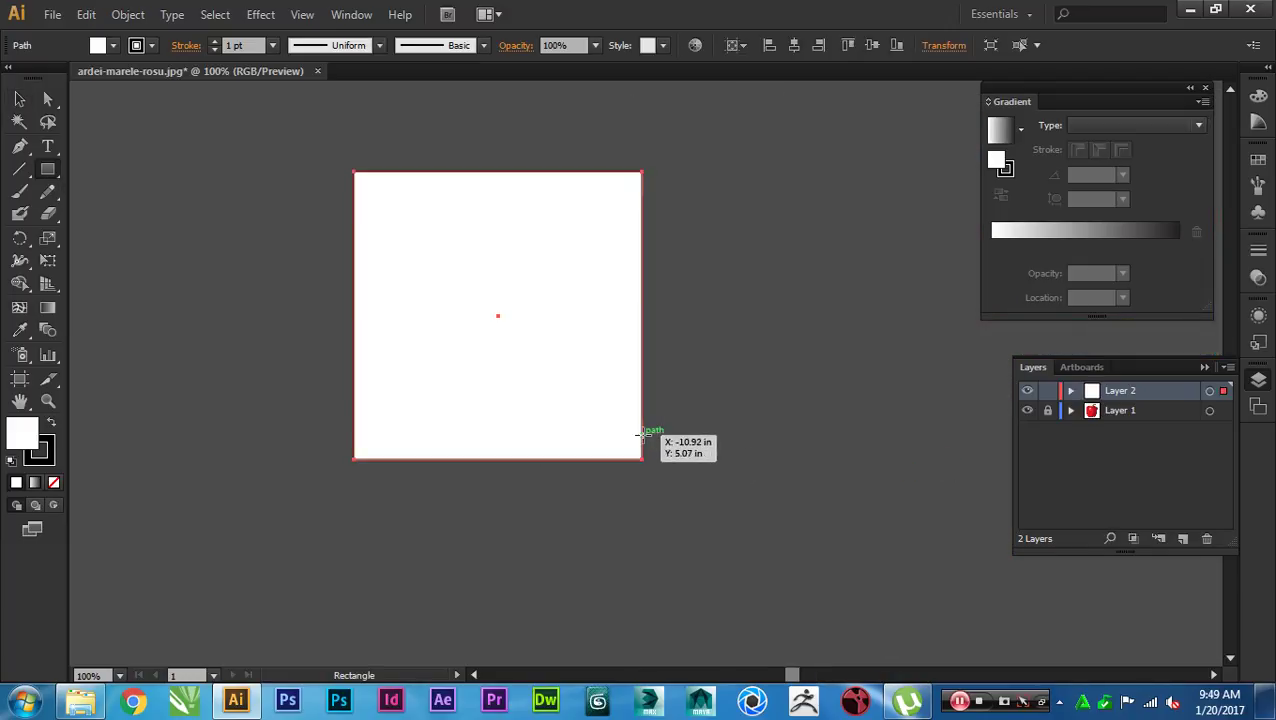
key(v)
click(1003, 138)
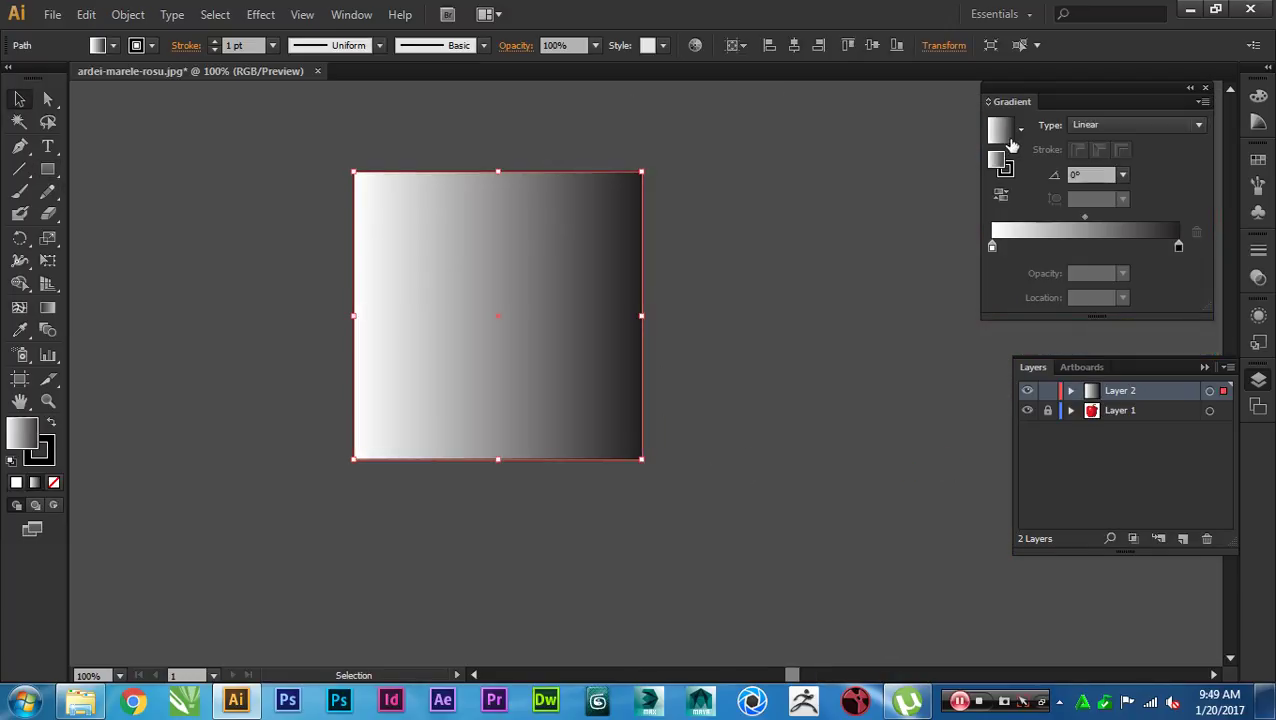
click(1020, 131)
click(720, 160)
Step: Redraw the square's gradient diagonally from lower left to upper right at 43° and reverse its colours
key(g)
drag(369, 437, 596, 229)
key(v)
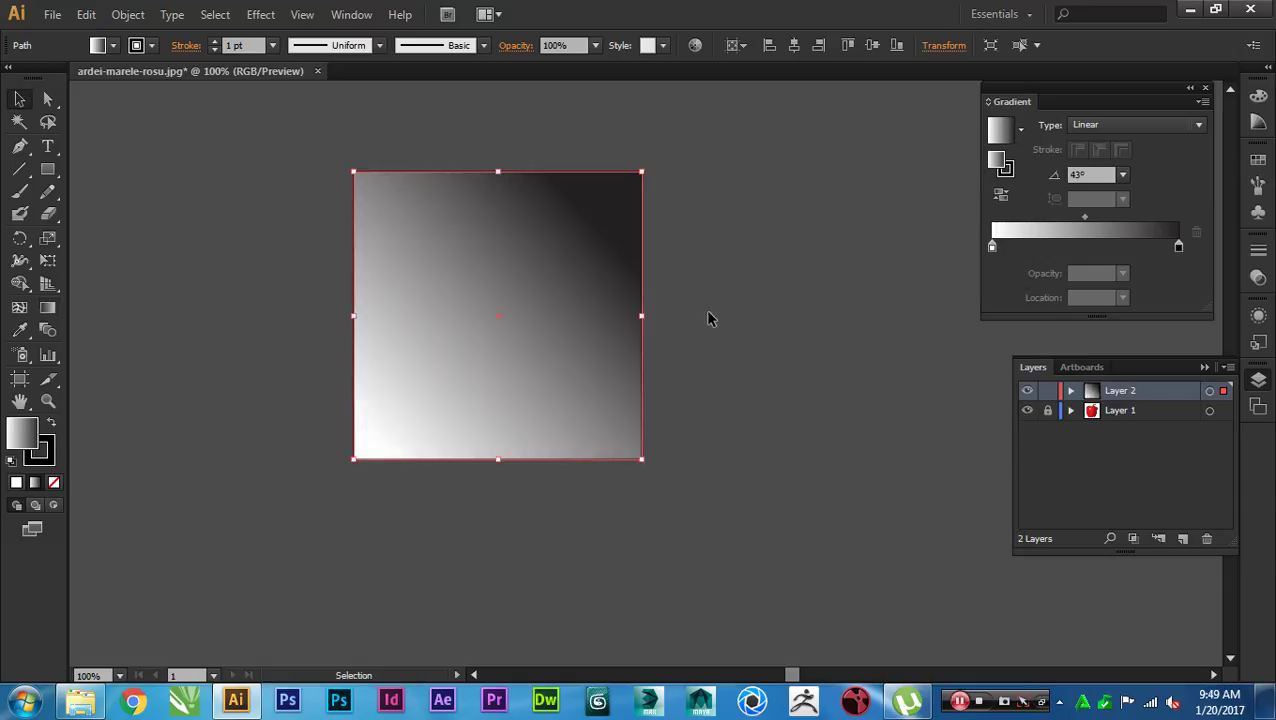
drag(724, 347, 776, 341)
click(1001, 197)
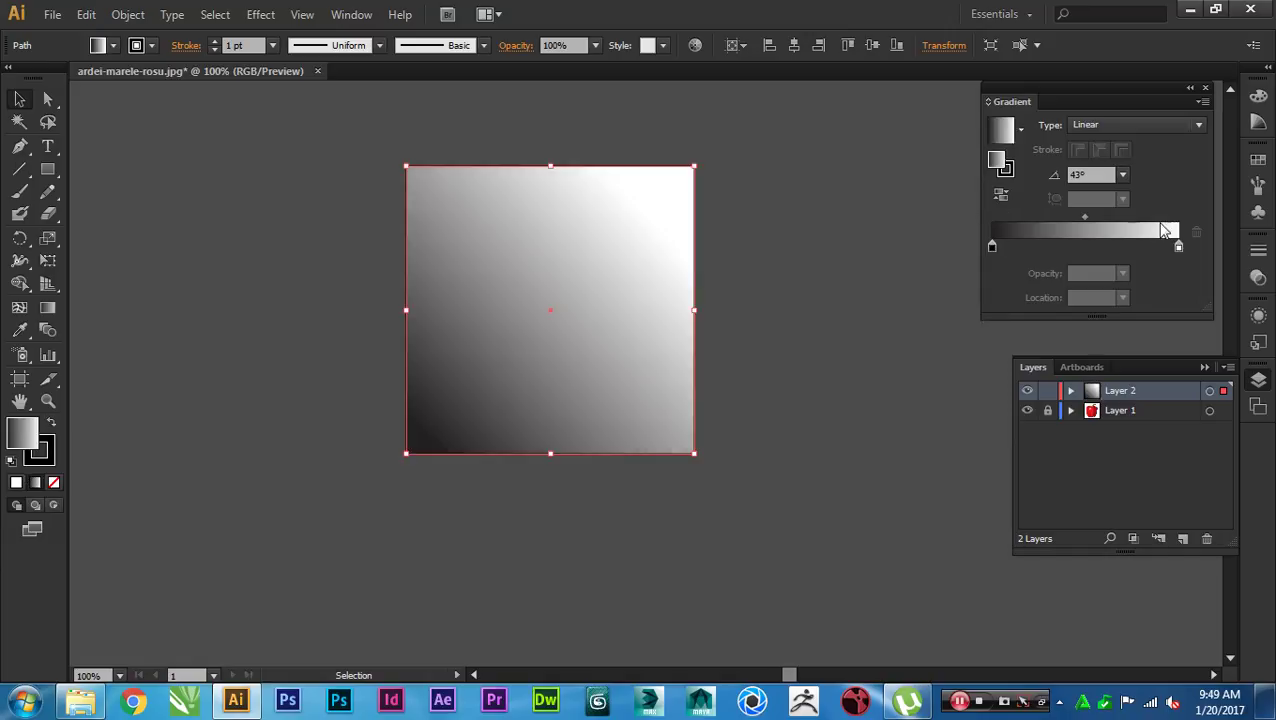
Step: Switch the gradient's black stop to RGB and colour it red, d60000
click(991, 246)
double_click(991, 246)
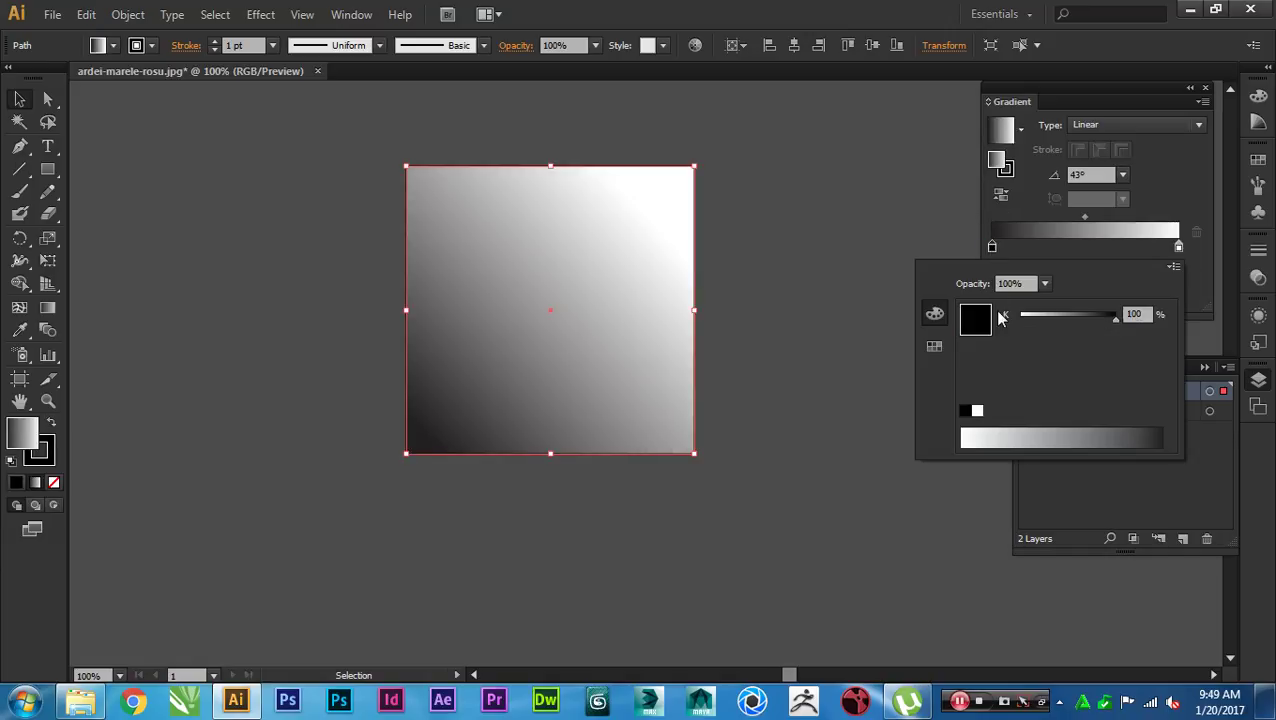
click(1174, 266)
click(1165, 292)
drag(1115, 320, 1103, 323)
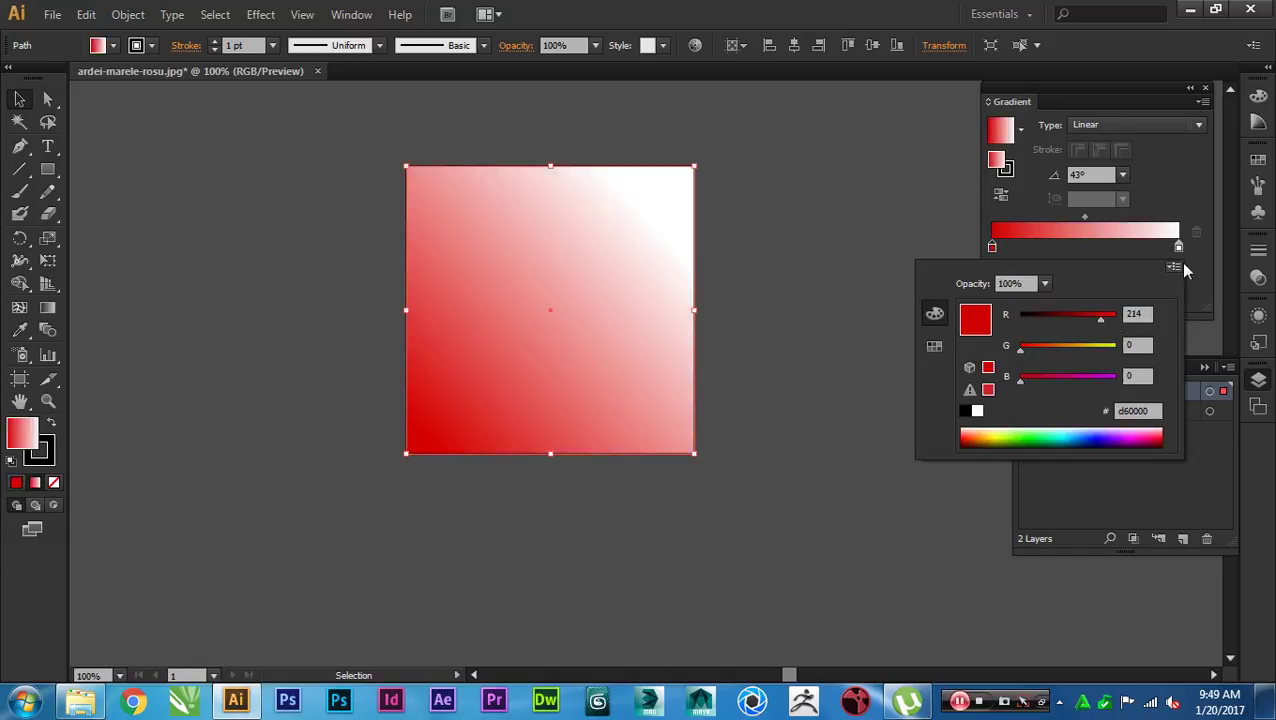
Step: Switch the gradient's white stop to RGB, lower its green value to make it pink, and deselect the square
double_click(1178, 246)
click(1174, 266)
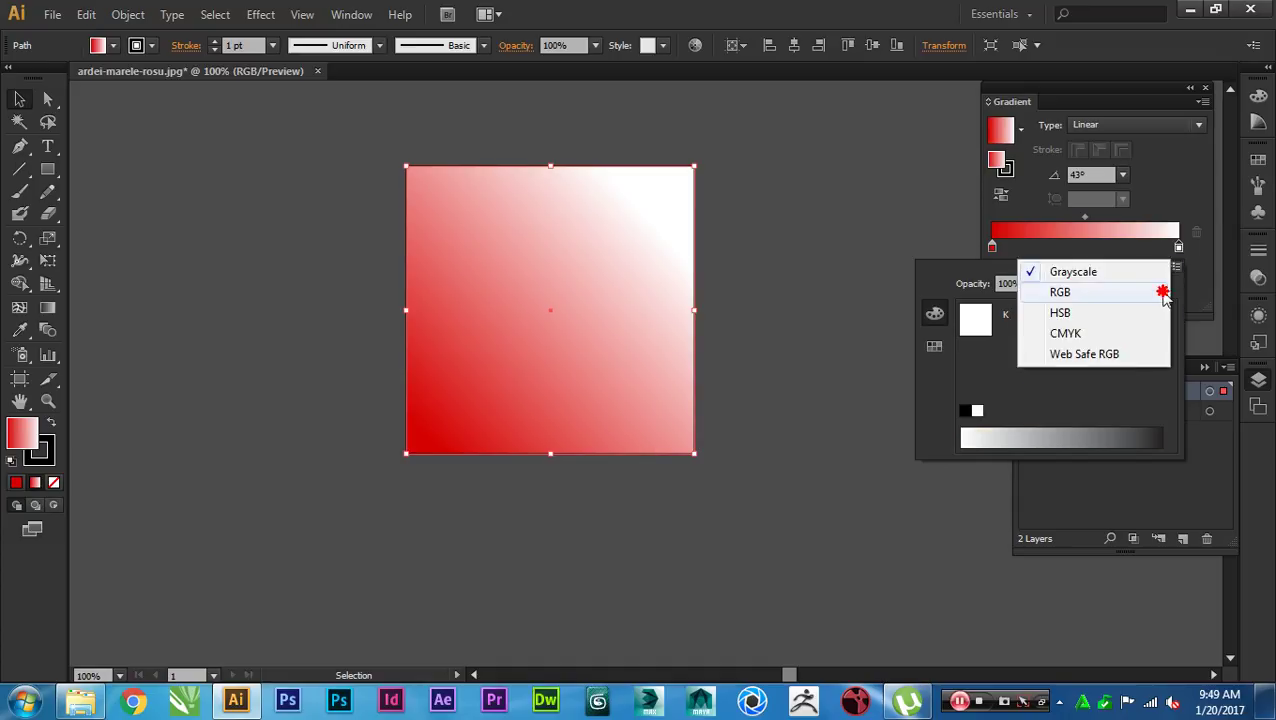
click(1159, 367)
drag(1085, 348, 1062, 350)
click(891, 381)
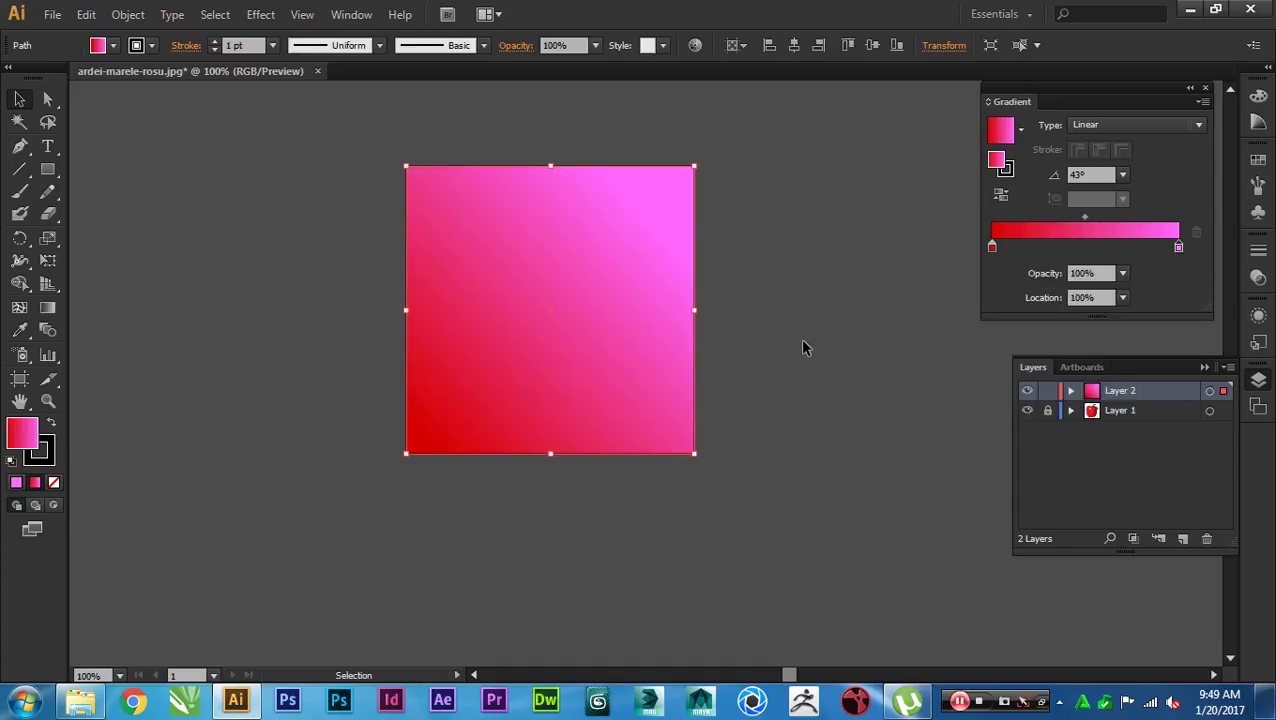
click(801, 341)
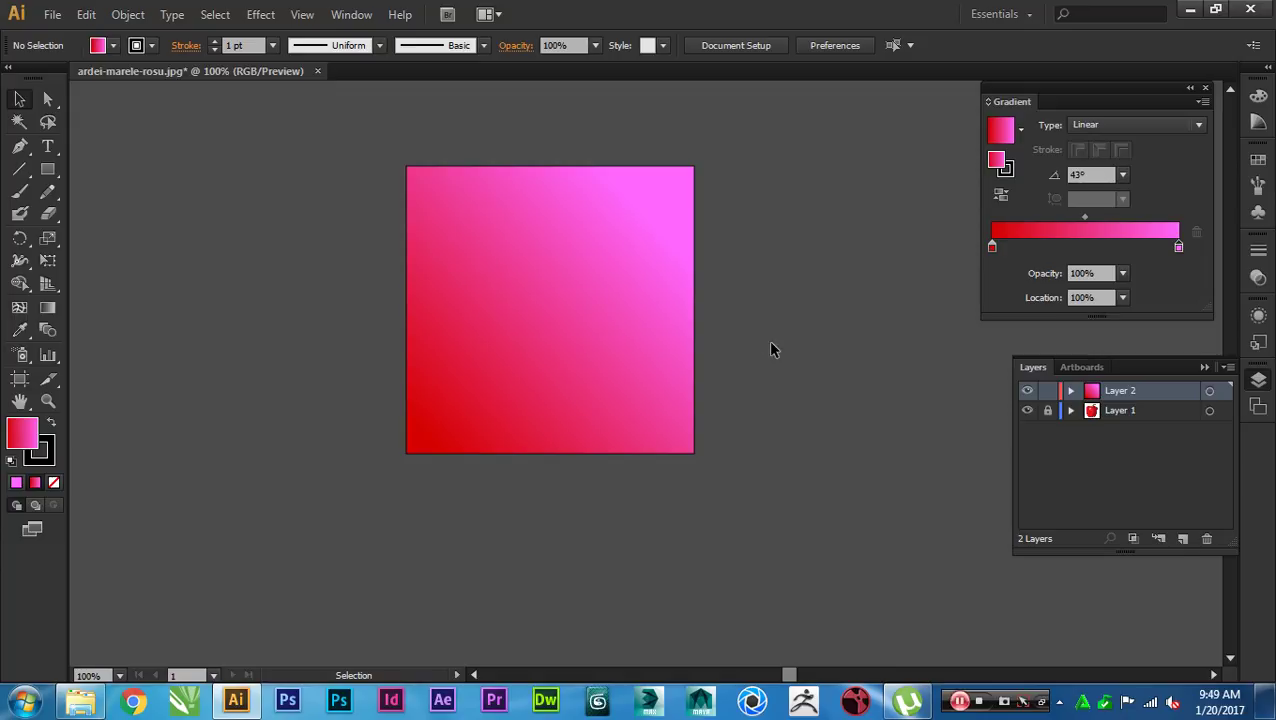
Step: Select the square and redraw its red-to-pink gradient horizontally at 0° across its full width
scroll(772, 350, left, 5)
click(858, 391)
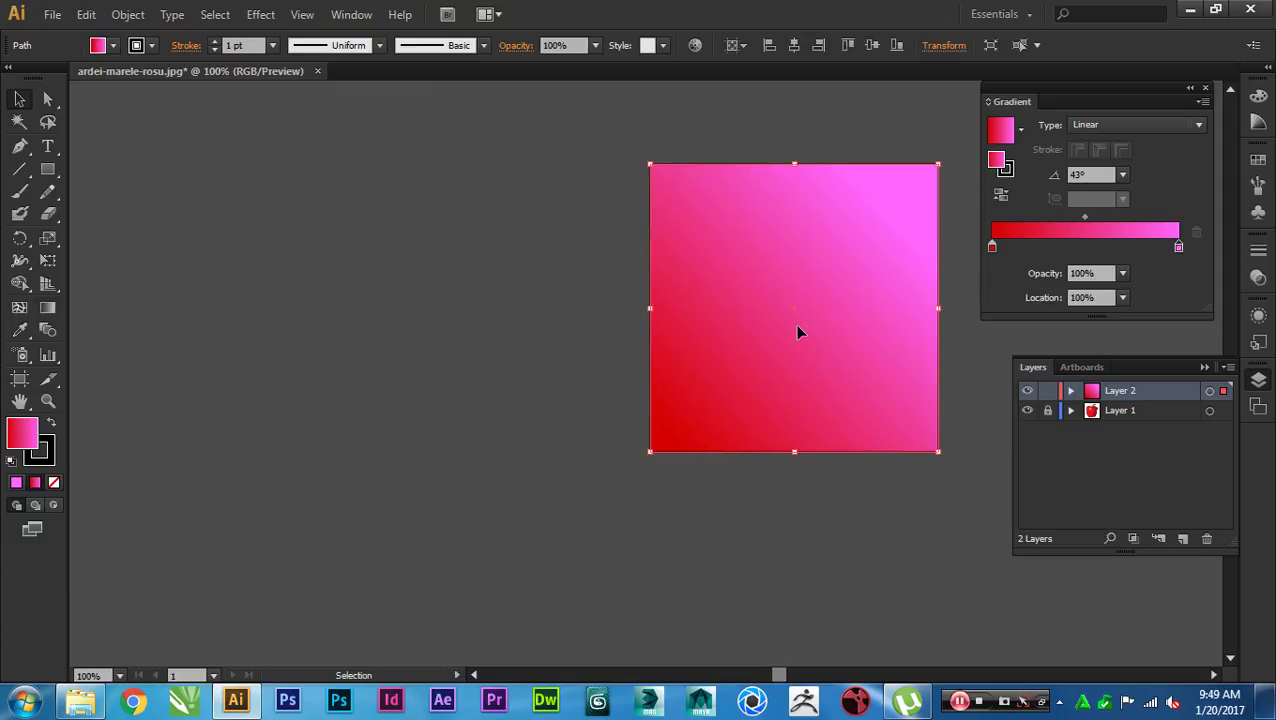
key(g)
drag(648, 308, 946, 308)
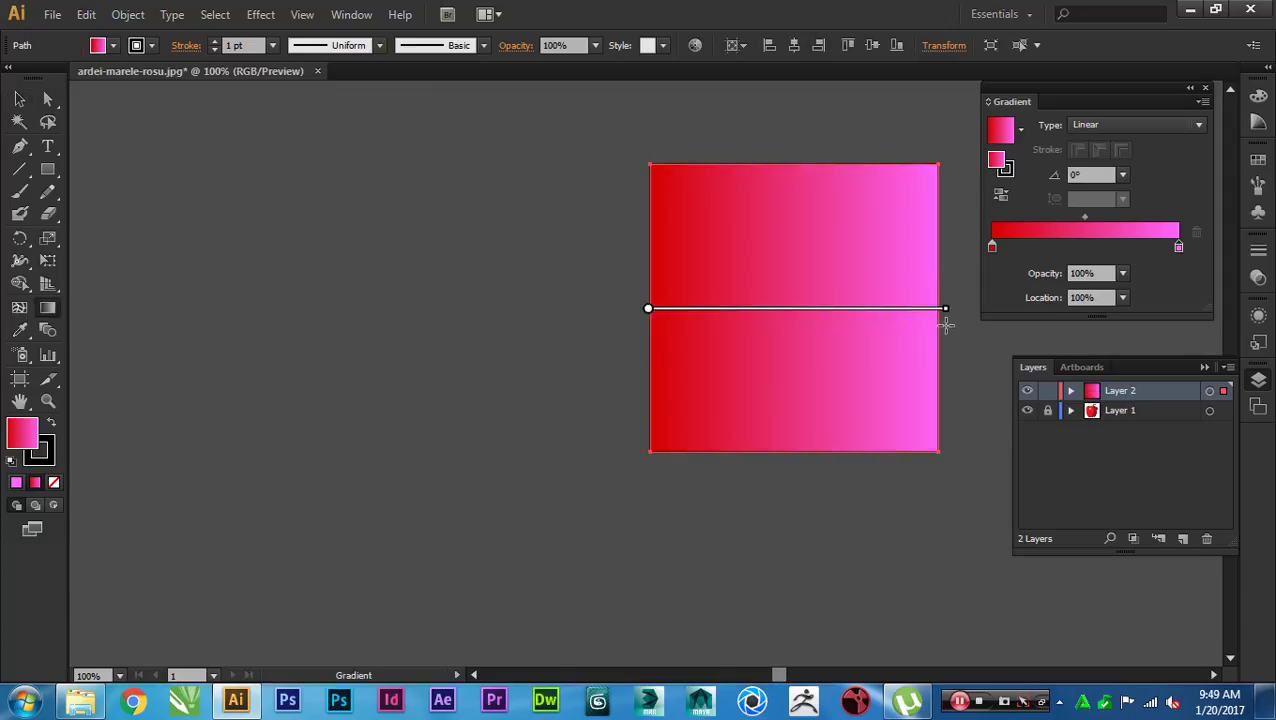
key(v)
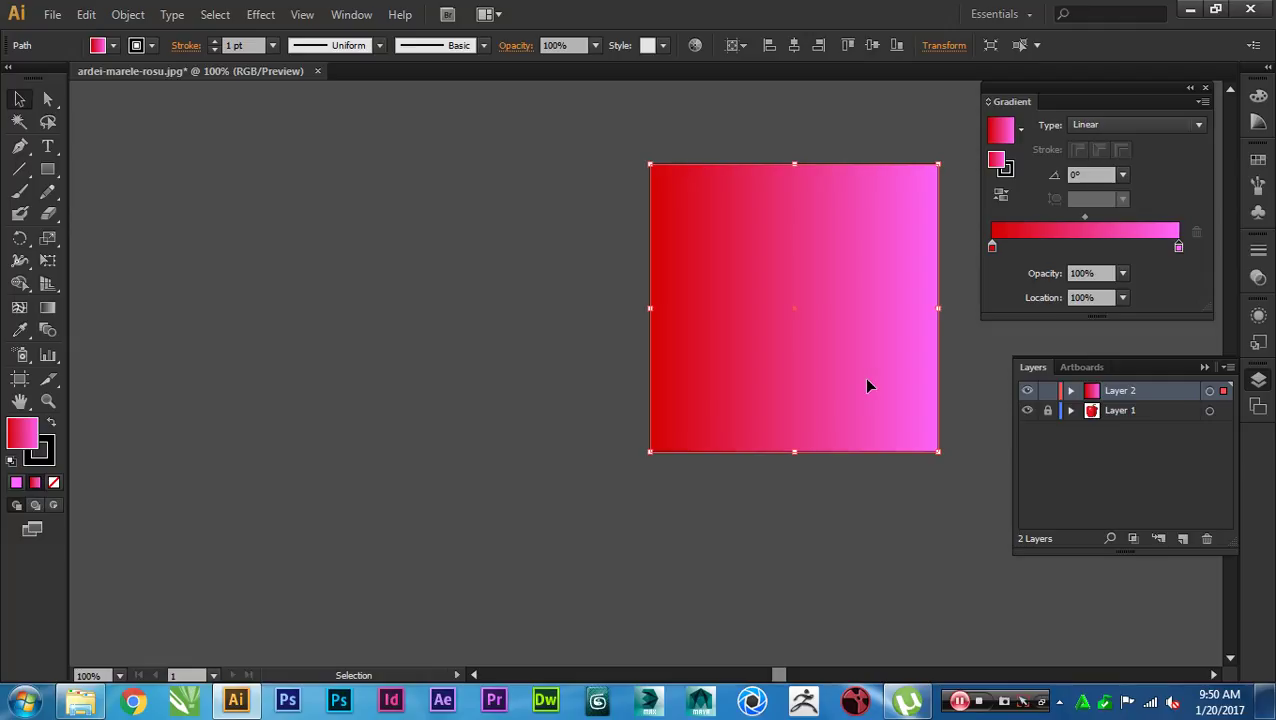
Step: Add five colour stops between the red and pink ends of the gradient
click(1028, 248)
click(1072, 248)
click(1101, 248)
click(1130, 248)
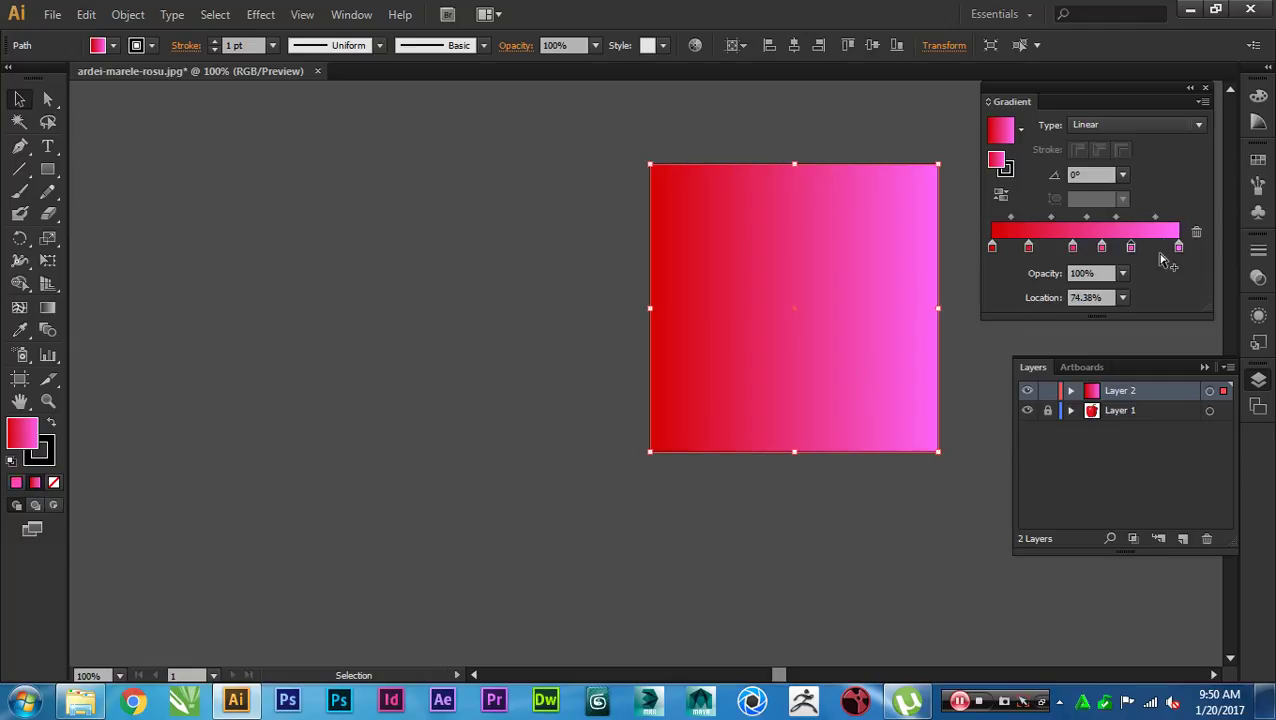
click(1163, 248)
Step: Recolour three of the added gradient stops: the one nearest the pink end orange, the middle one pale yellow, and the first dark navy
double_click(1163, 249)
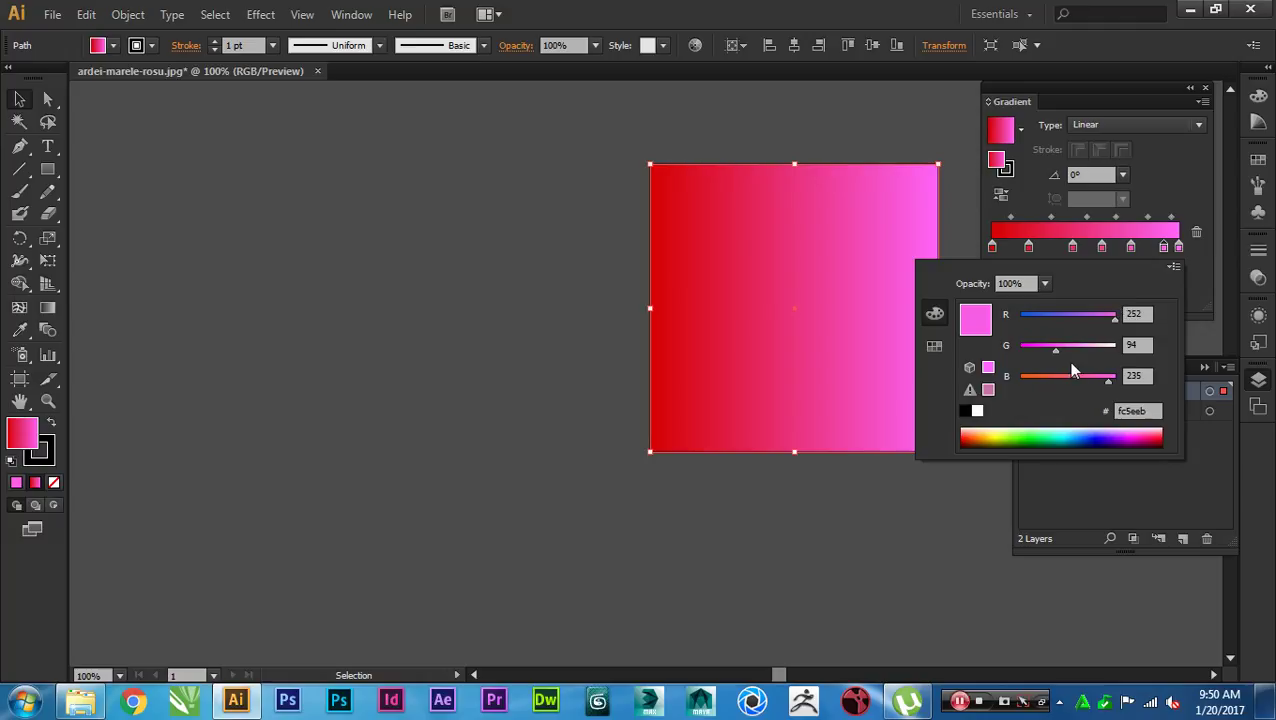
drag(1050, 378, 1013, 385)
double_click(1101, 248)
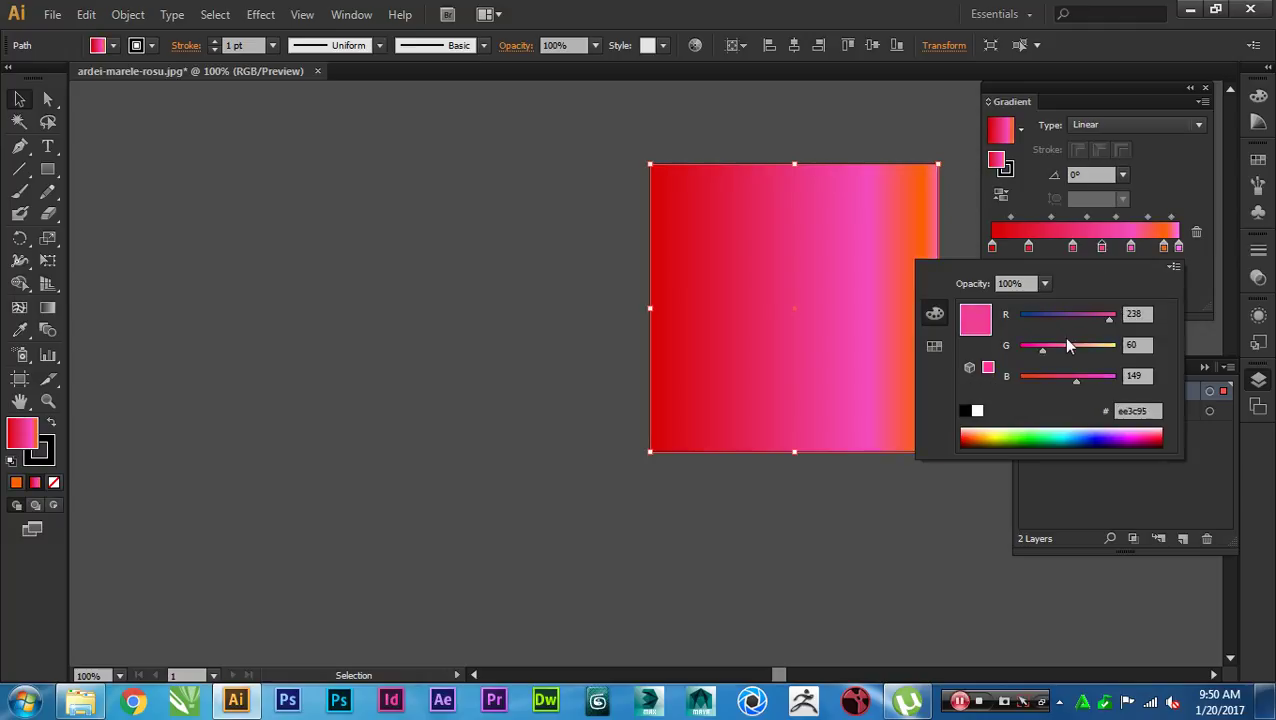
drag(1066, 346, 1031, 321)
double_click(1028, 248)
click(535, 186)
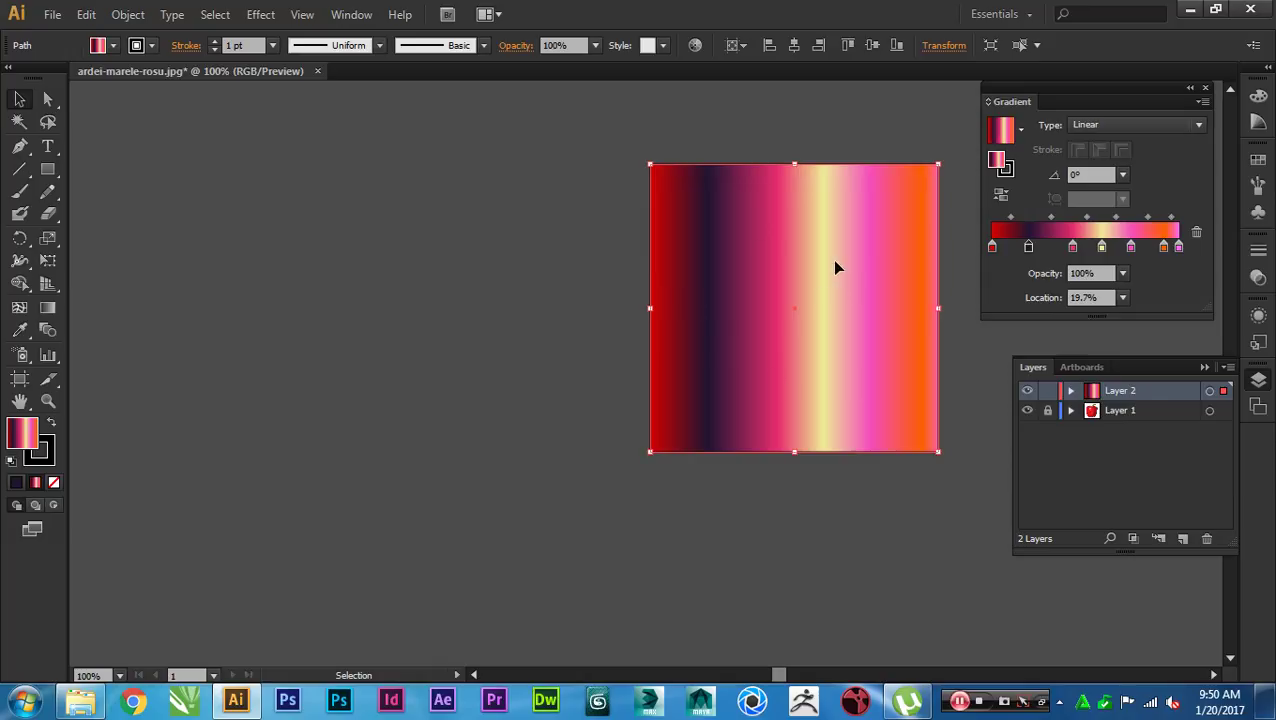
Step: Inspect up close how the colour bands of the multi-stop linear gradient blend across the square
key(ctrl+plus)
key(ctrl+plus)
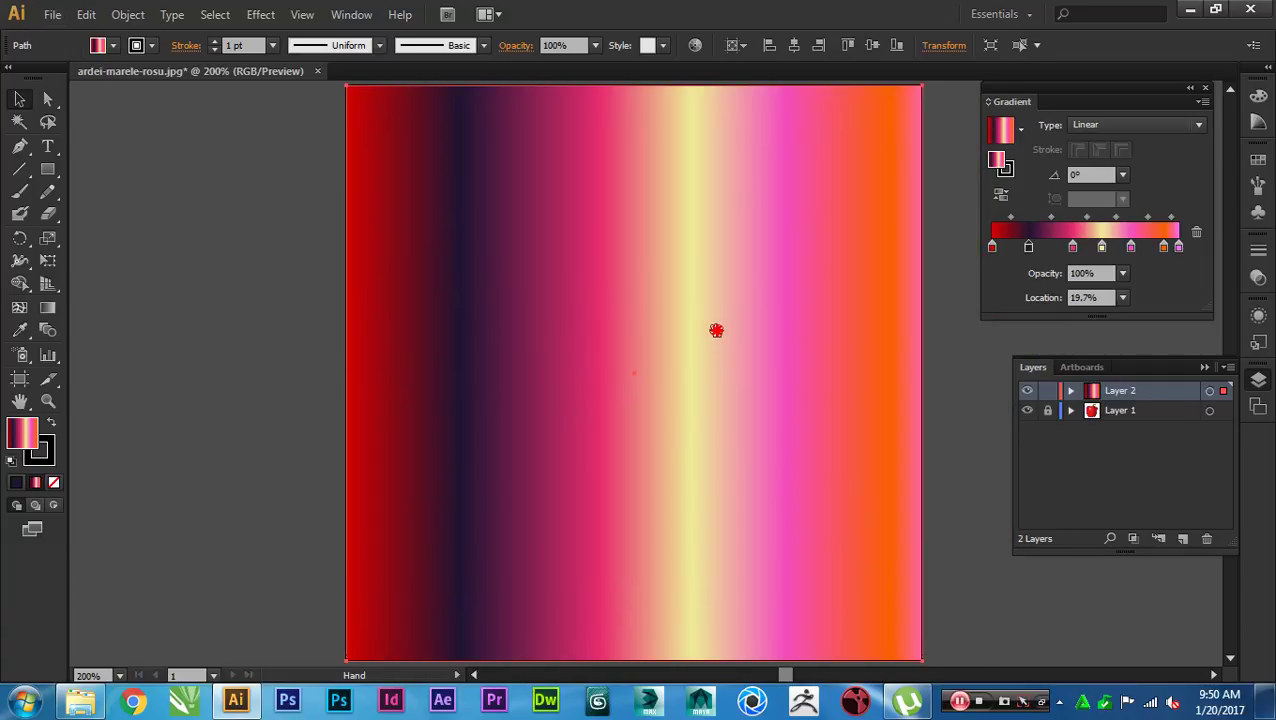
click(716, 330)
key(space)
drag(686, 315, 673, 364)
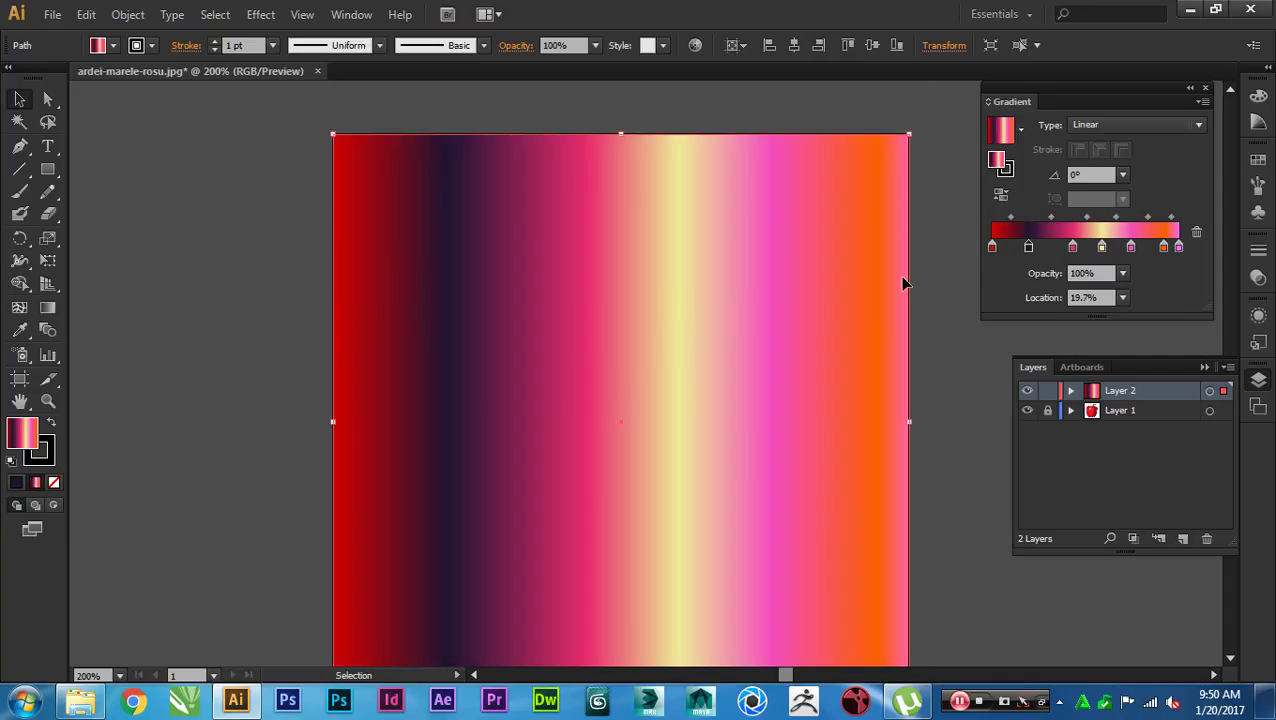
key(space)
drag(721, 289, 787, 285)
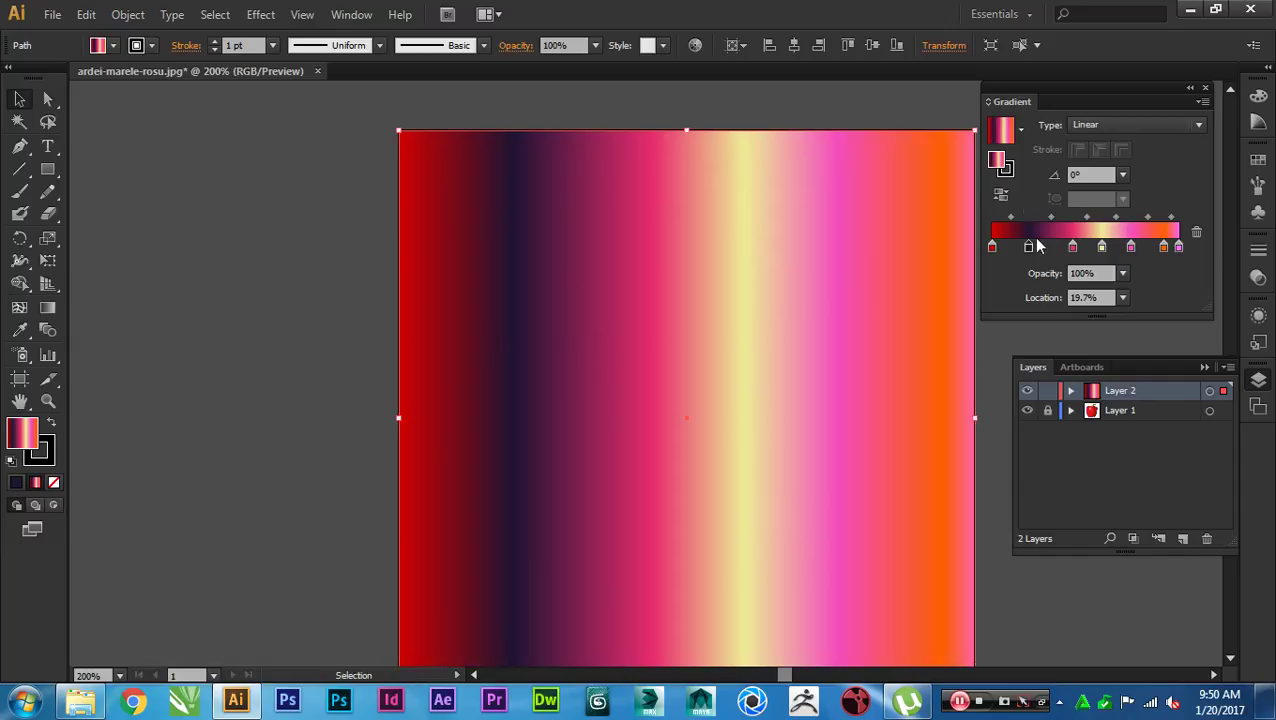
Step: Change the multi-colour square's gradient type to Radial, keeping the original stop order
click(1002, 195)
click(1005, 195)
click(1090, 124)
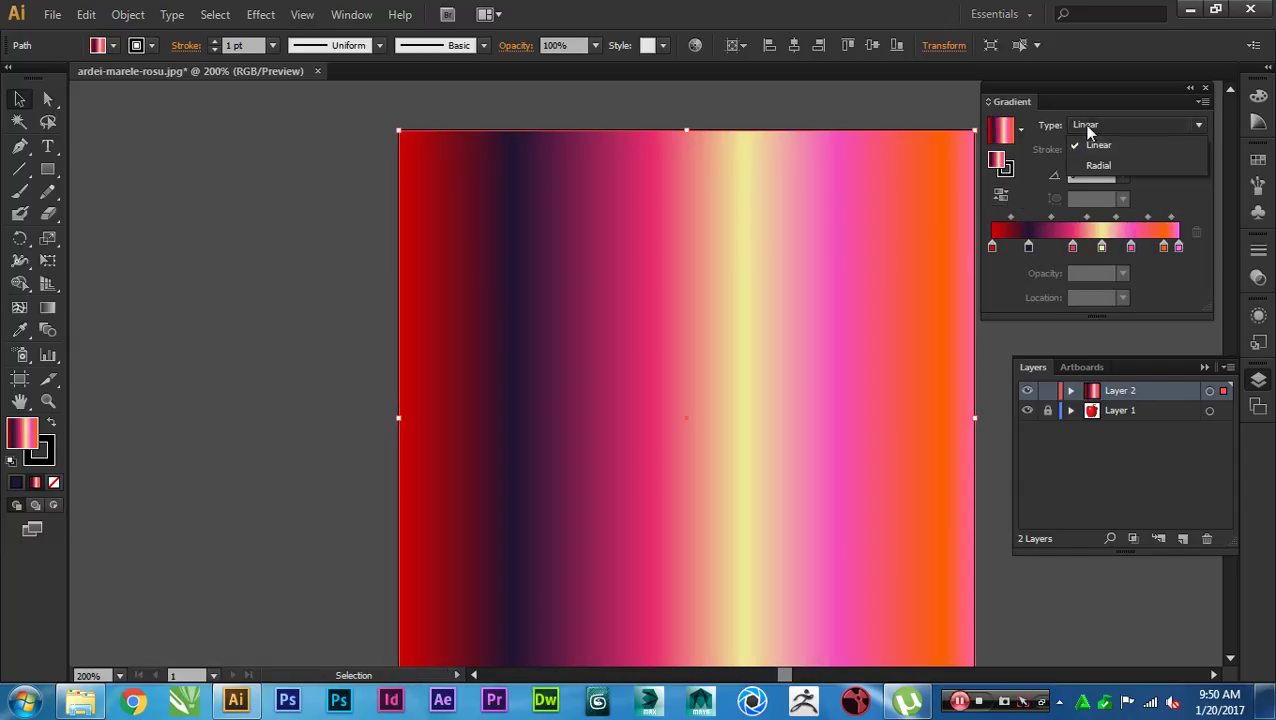
click(1090, 160)
drag(873, 369, 833, 335)
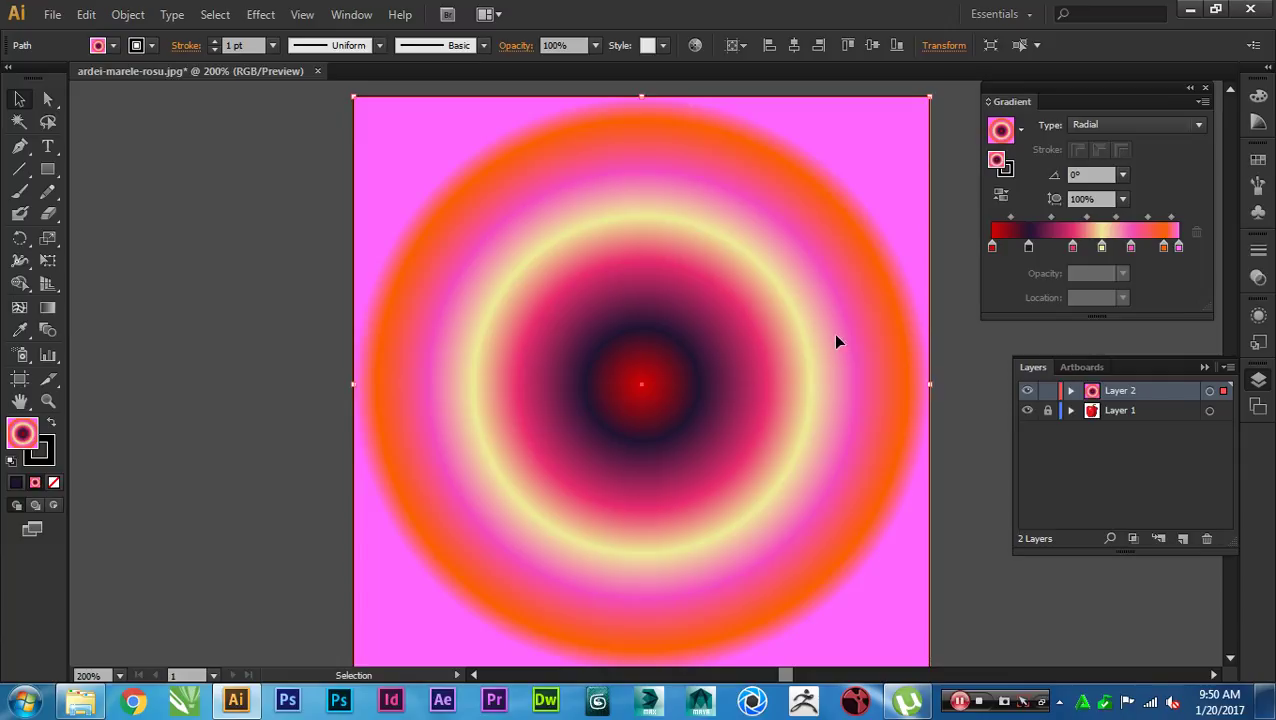
Step: Extend the radial gradient beyond the square's edges so its colour rings spread wider
key(g)
key(ctrl+minus)
key(ctrl+minus)
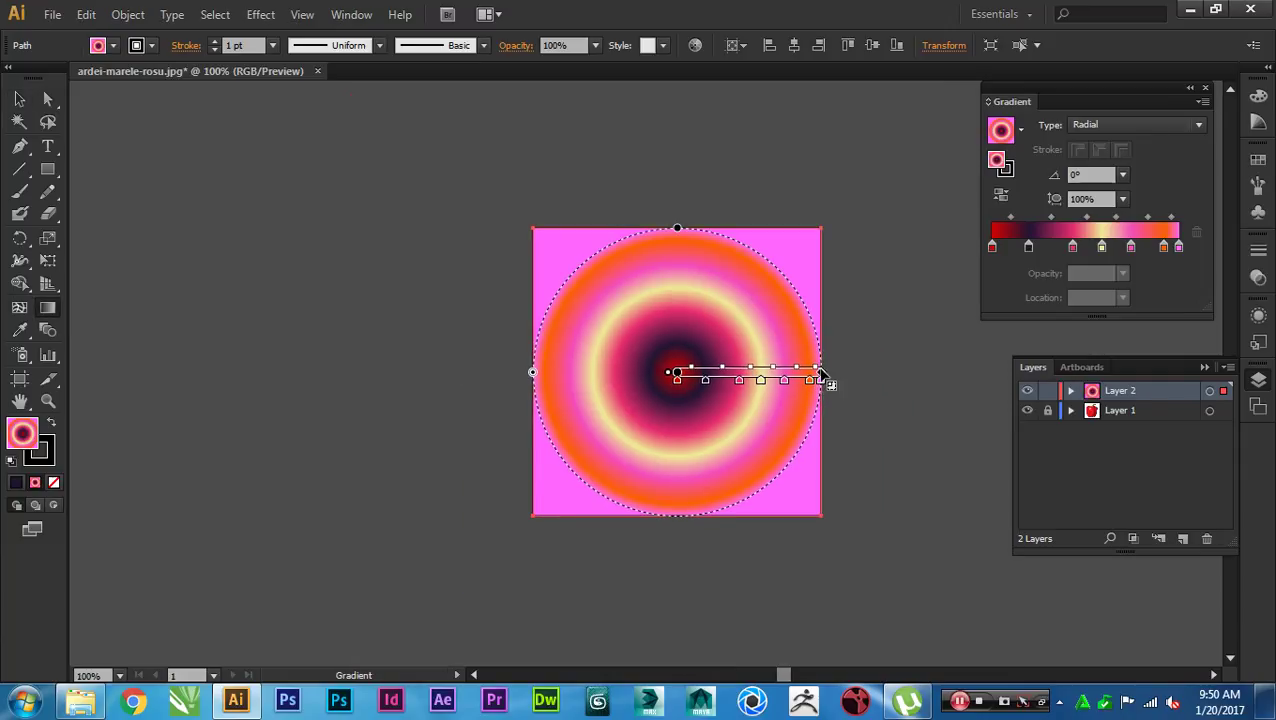
drag(826, 373, 900, 372)
key(v)
click(905, 315)
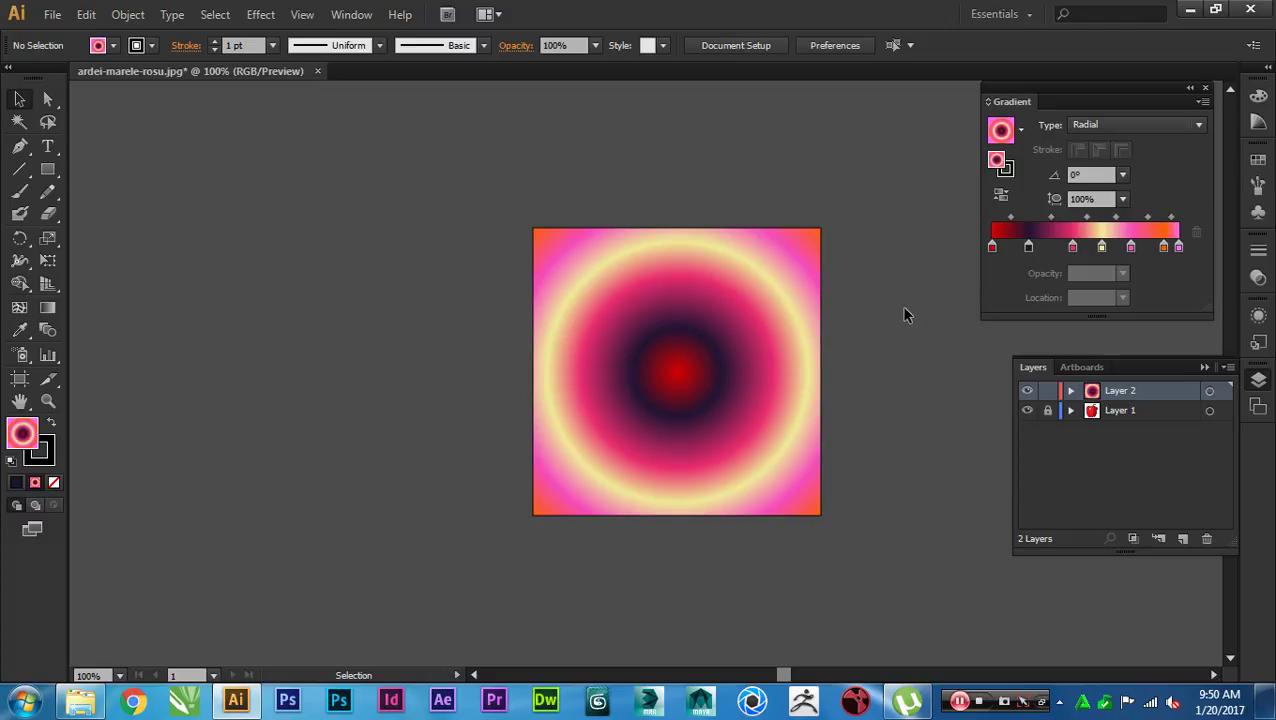
Step: Draw a second square of matching size beside the radial gradient square
key(space)
drag(720, 316, 836, 305)
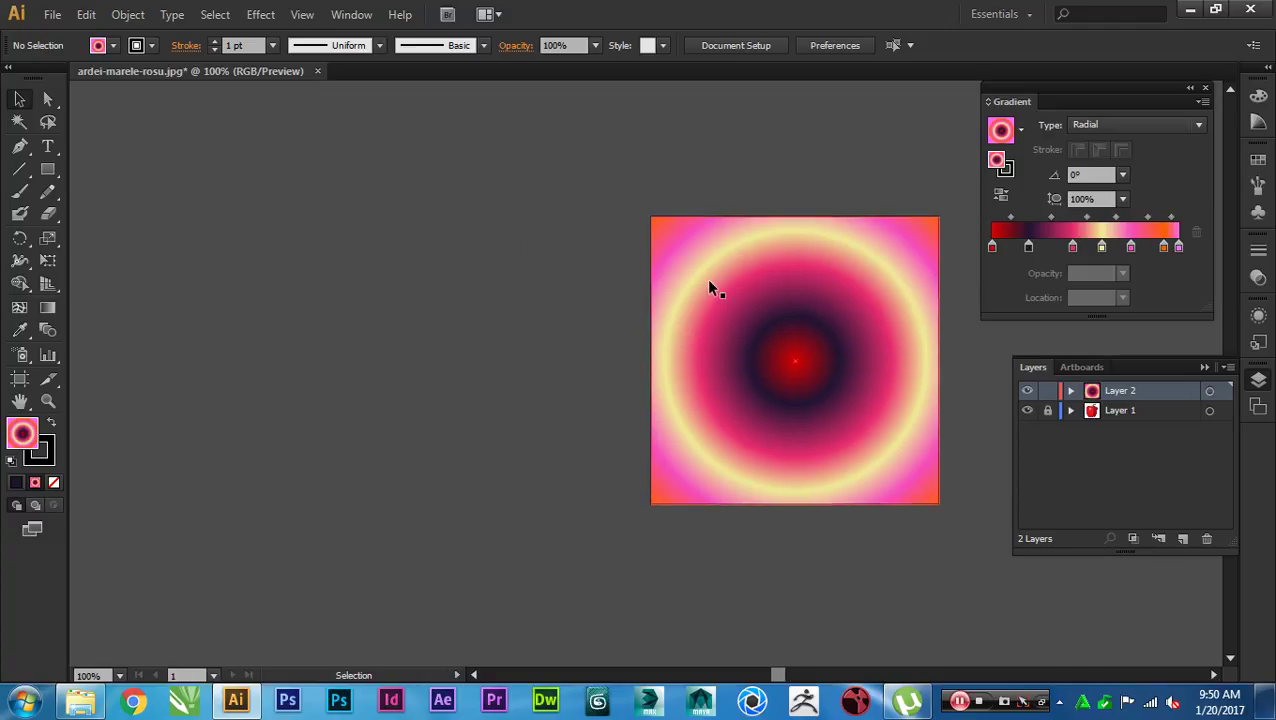
click(47, 169)
drag(627, 218, 340, 504)
key(v)
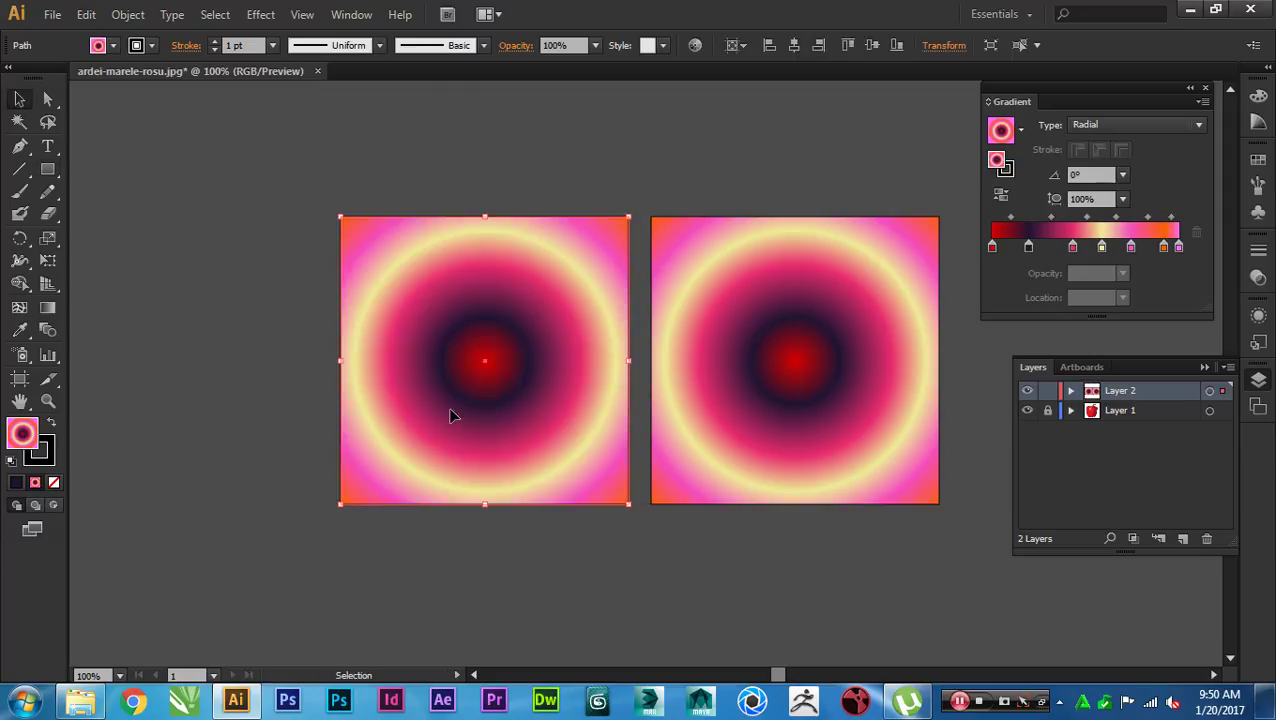
Step: Give the new square a solid dark navy fill and no stroke
click(16, 482)
click(54, 482)
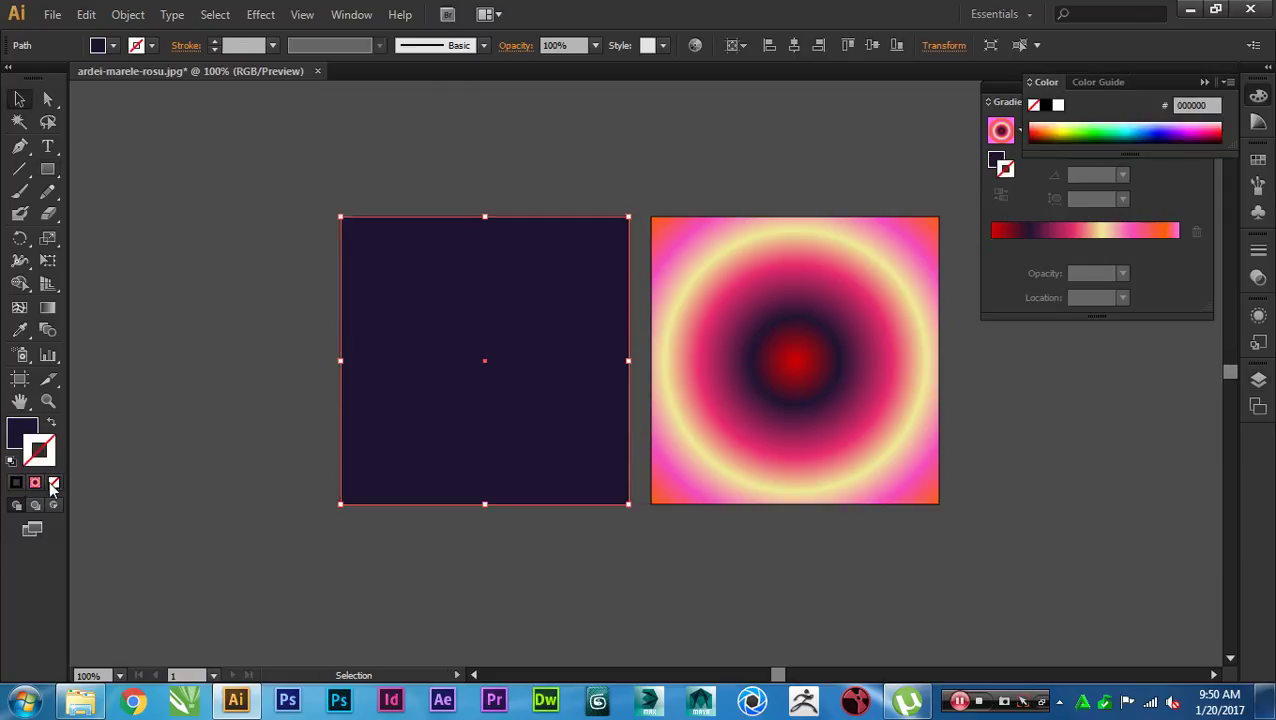
click(20, 430)
click(237, 455)
Step: Add a gradient mesh point at the centre of the dark navy square, dividing it into four patches
drag(237, 454, 266, 464)
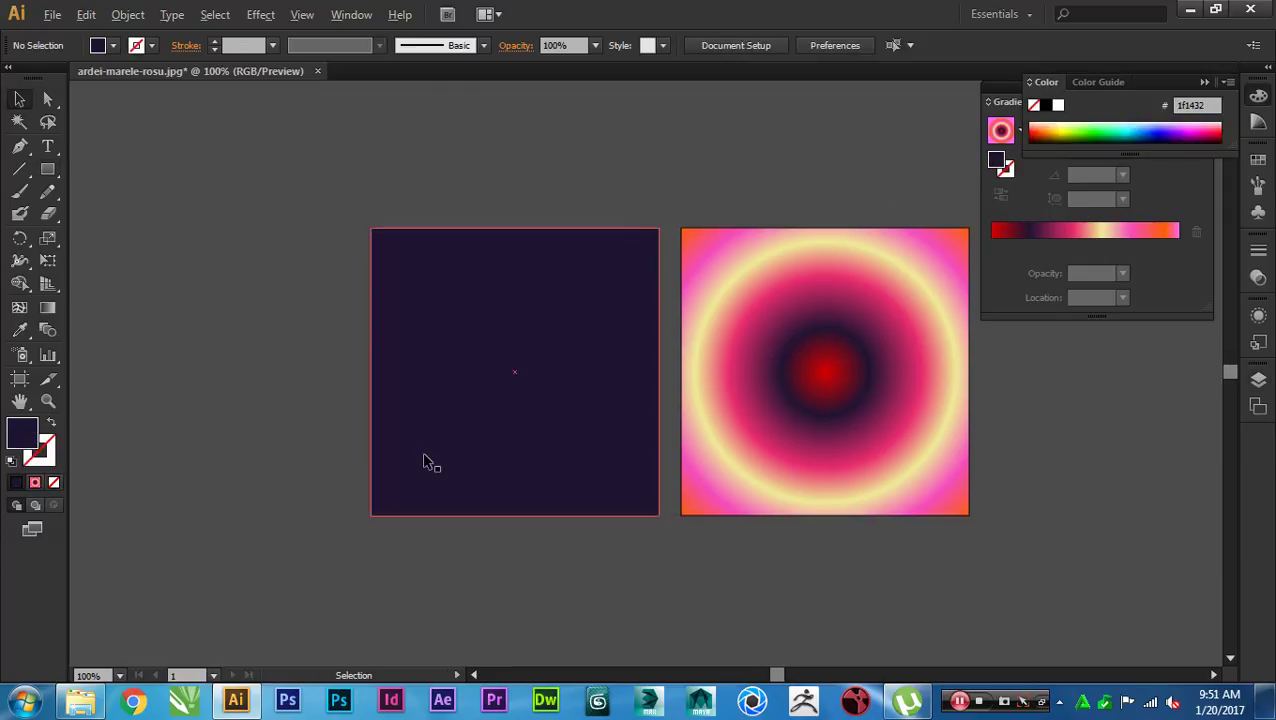
scroll(424, 461, up, 1)
drag(426, 456, 428, 479)
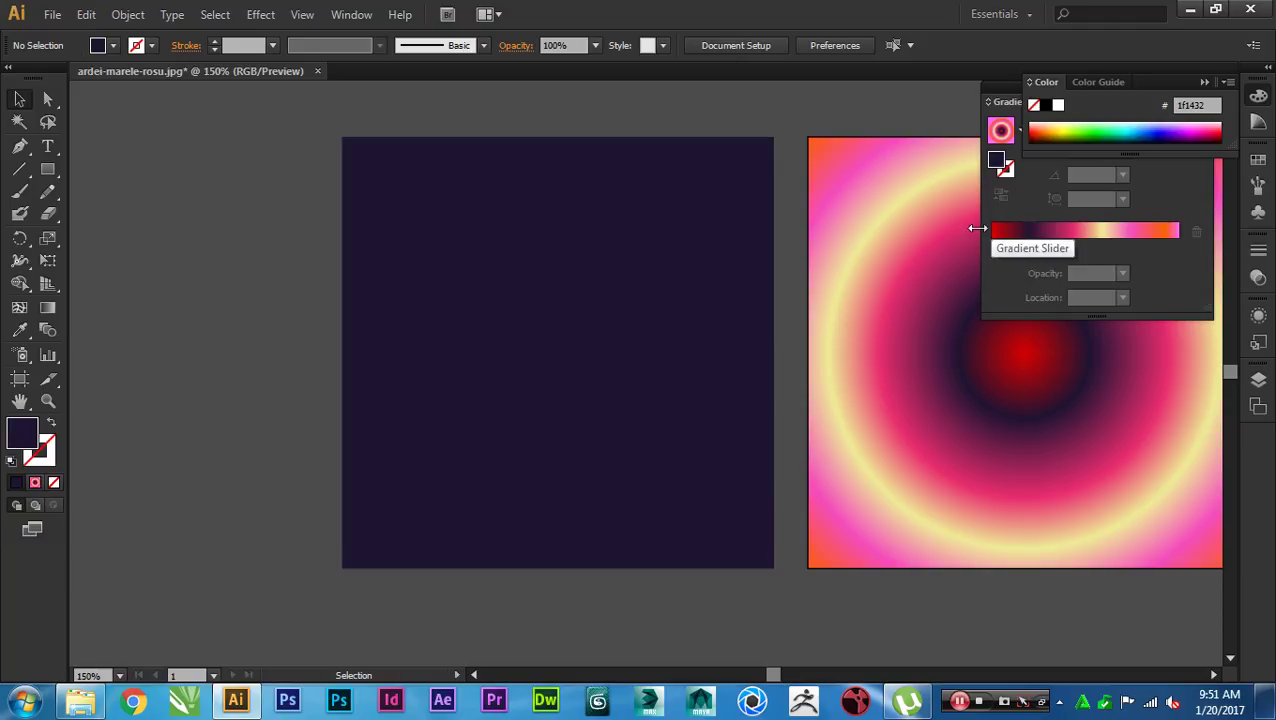
click(610, 359)
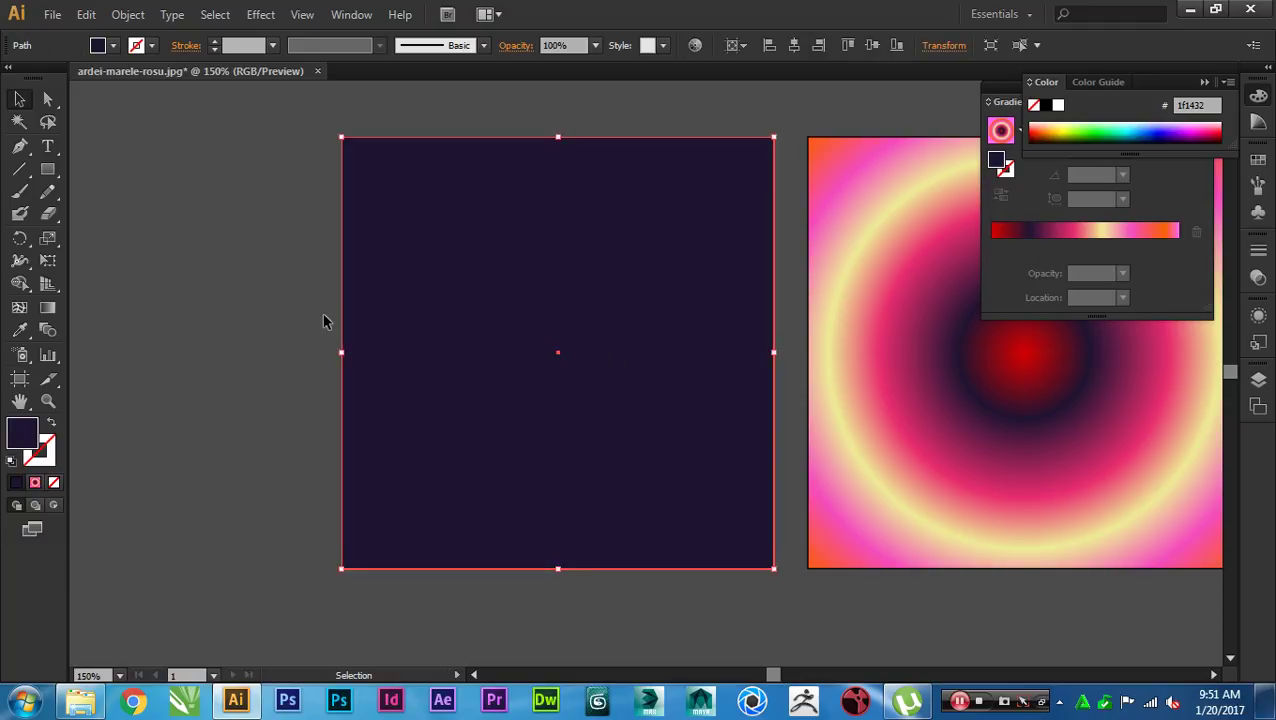
click(20, 310)
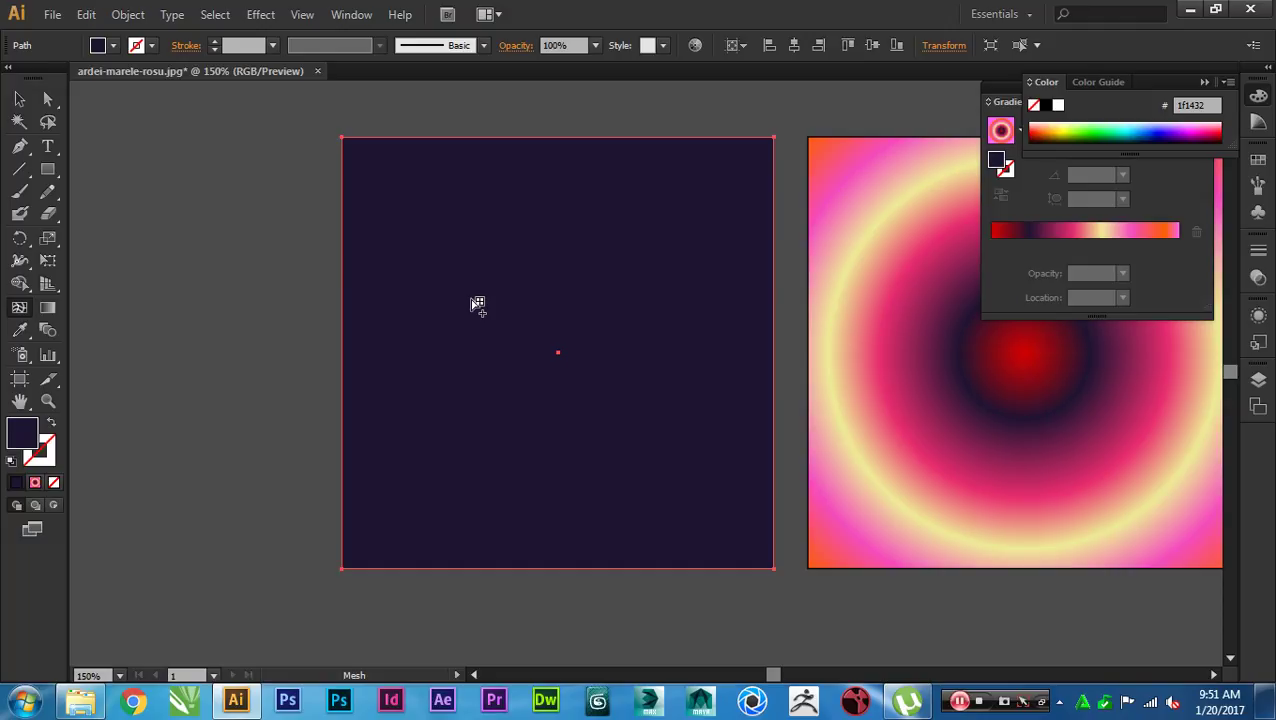
click(558, 352)
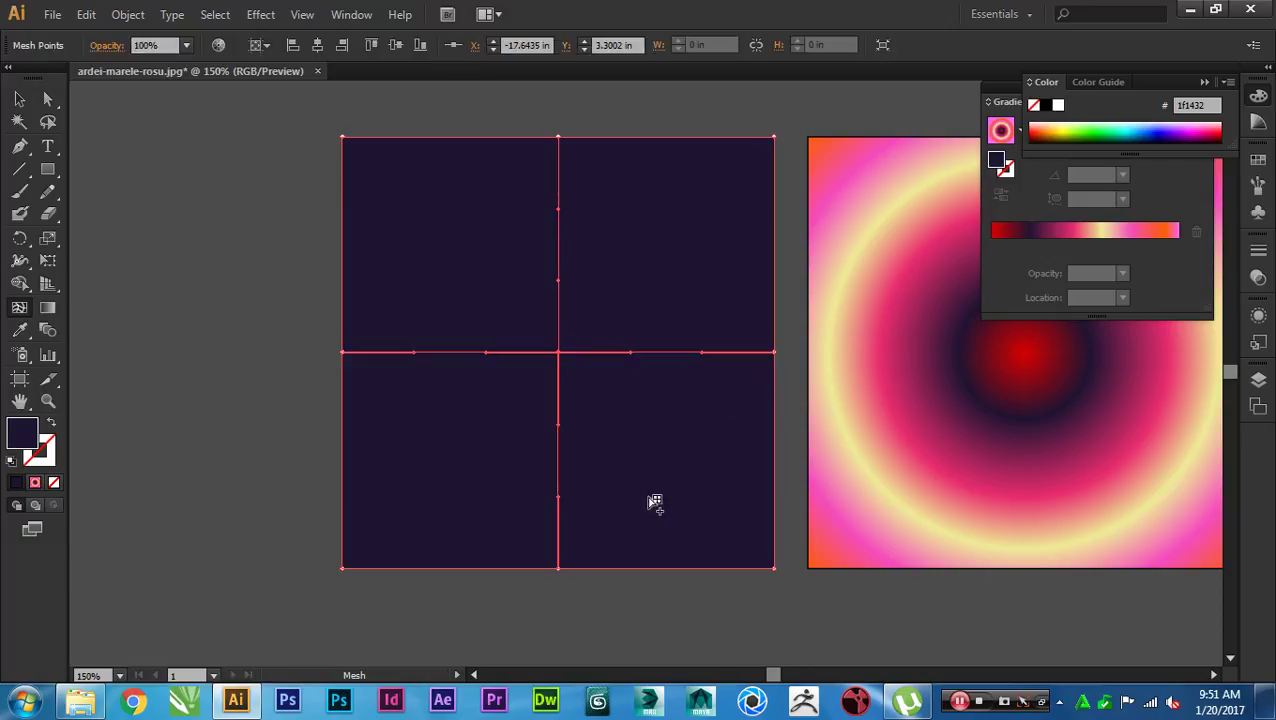
Step: Colour the mesh point at the navy square's top-left corner pink (ff437d)
click(47, 98)
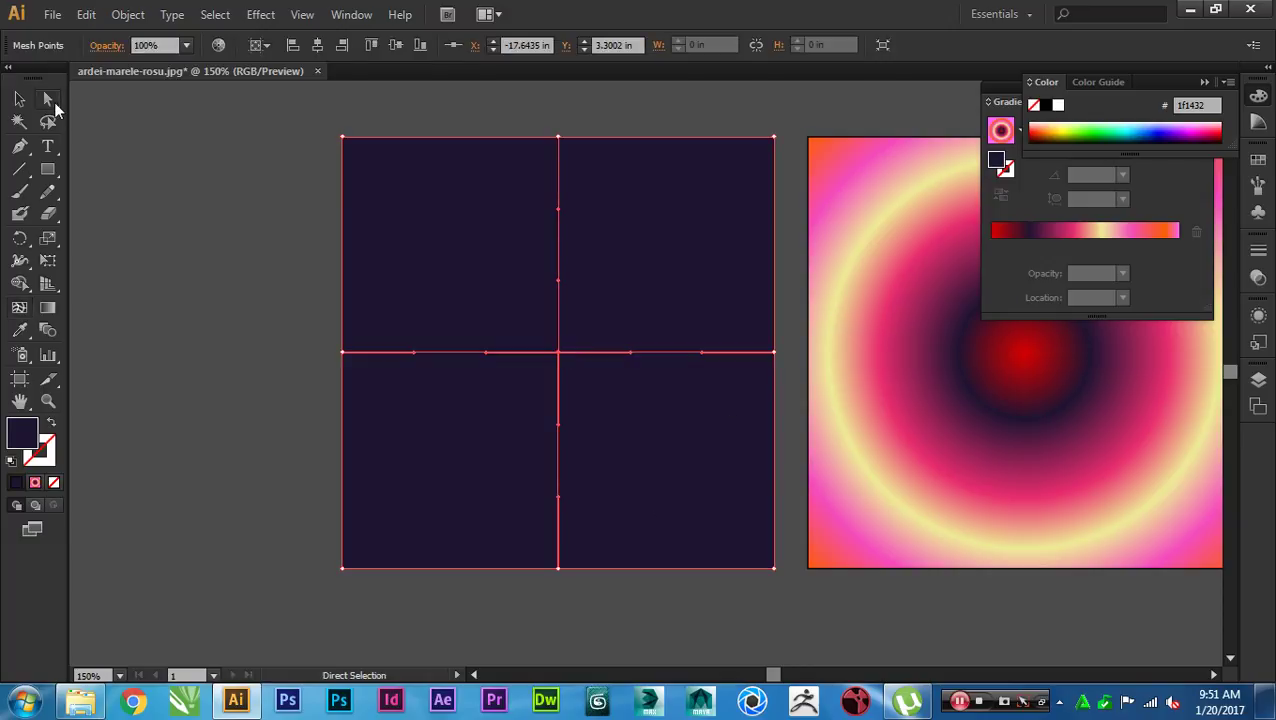
drag(290, 122, 384, 196)
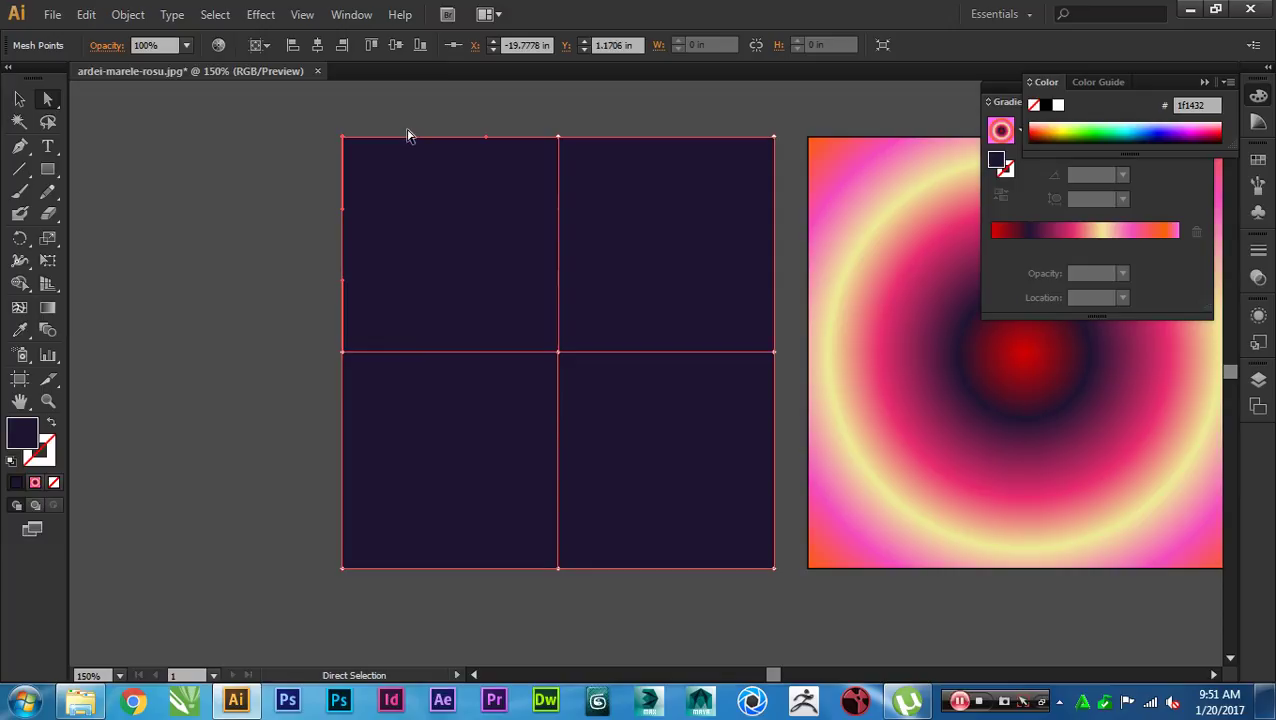
double_click(24, 436)
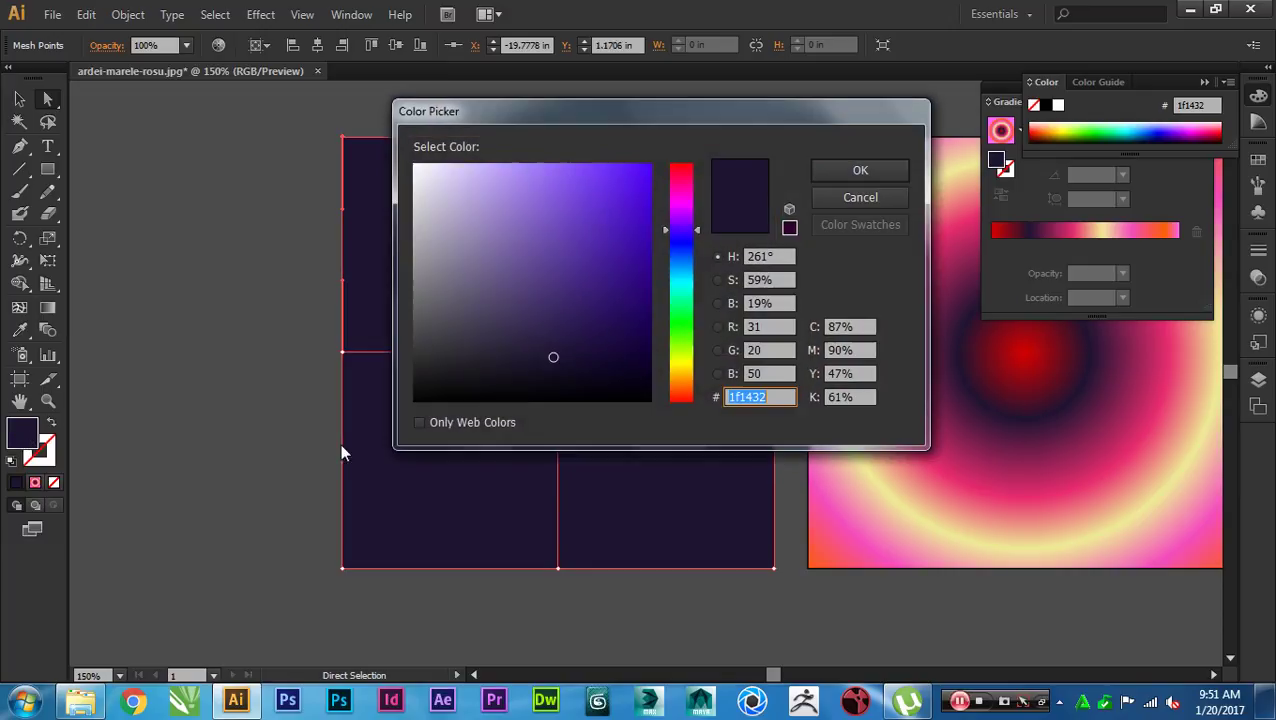
drag(679, 257, 688, 176)
click(589, 163)
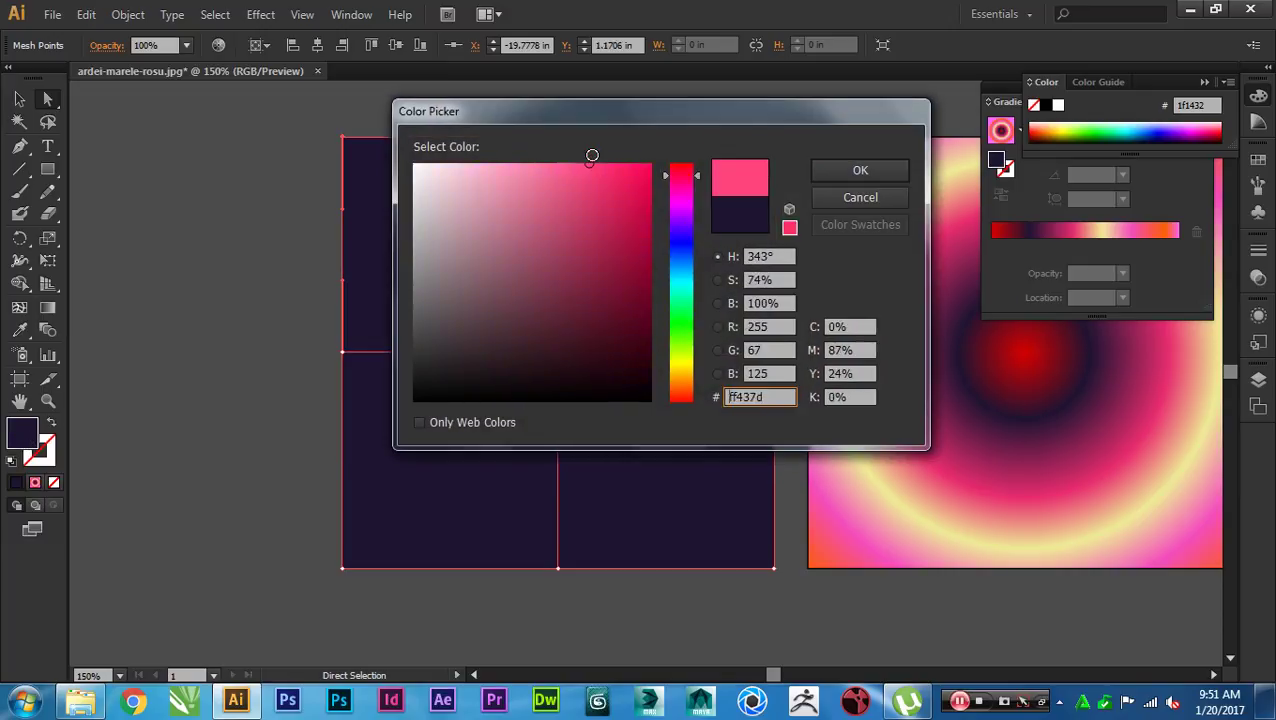
click(858, 170)
click(225, 219)
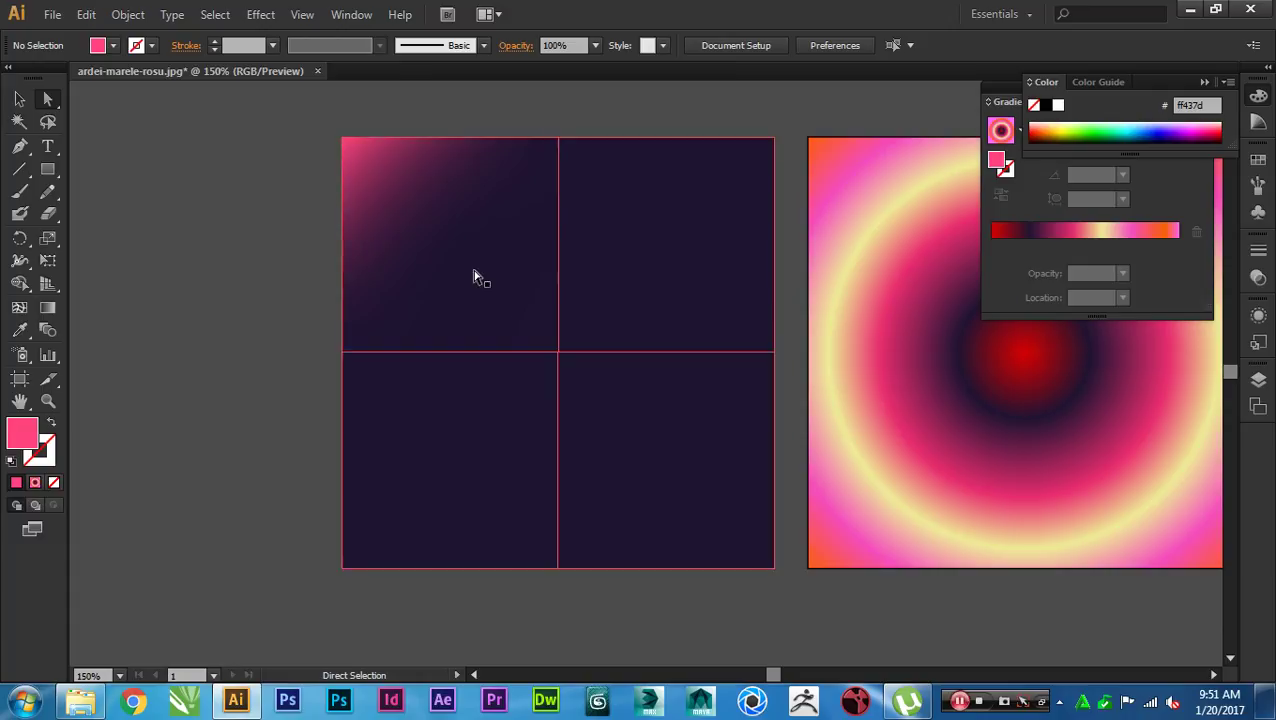
Step: Colour the central mesh point pale greyish purple (9589af)
click(557, 364)
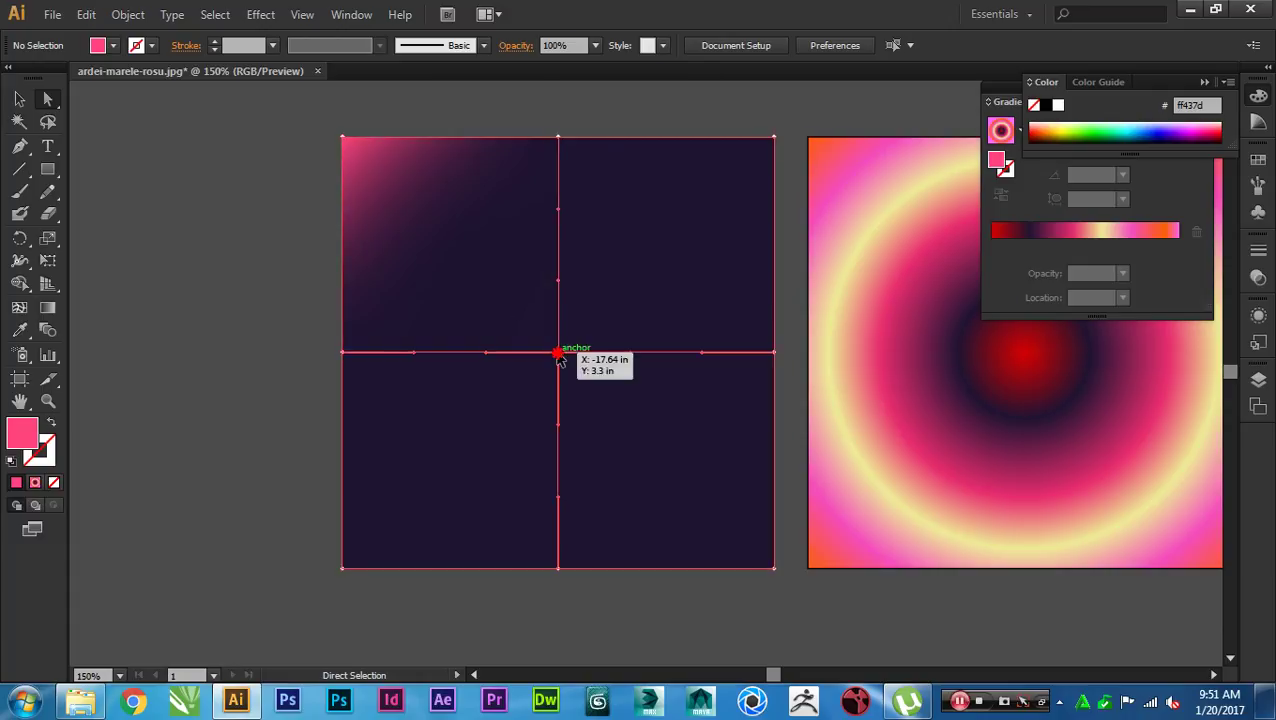
double_click(23, 433)
drag(472, 252, 466, 237)
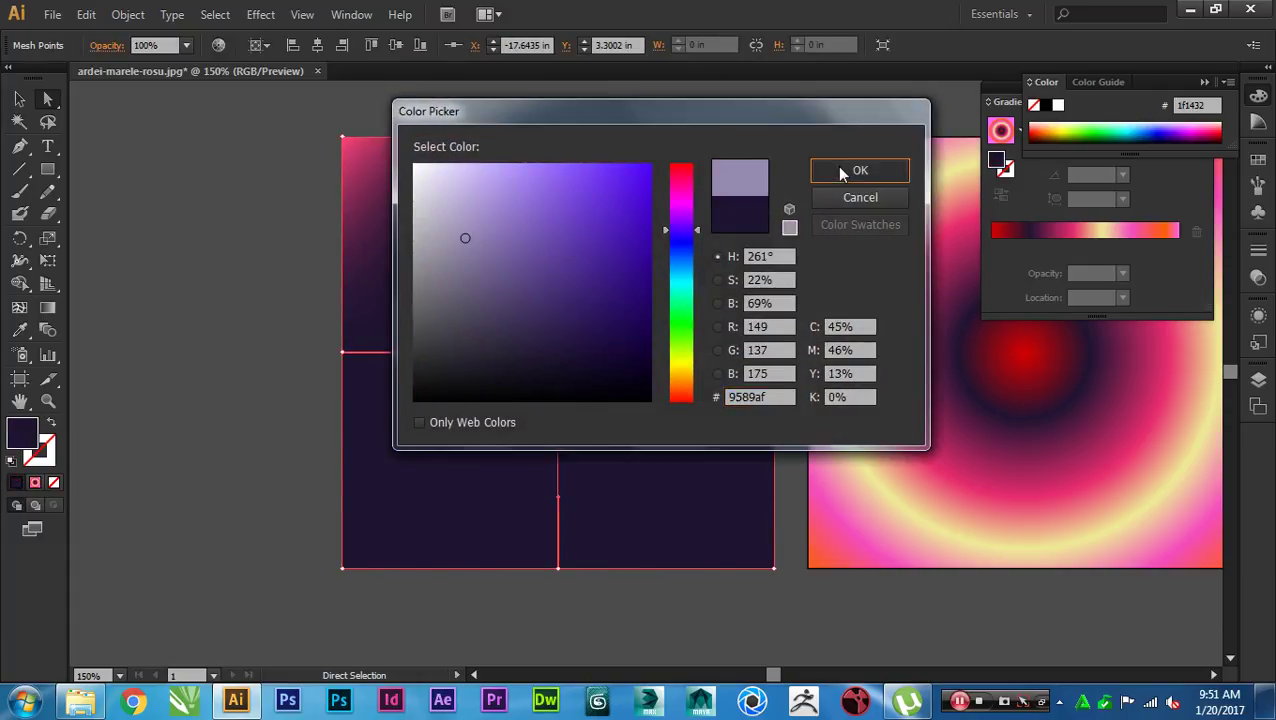
click(858, 170)
Step: Colour the mesh point midway along the square's left edge bright yellow-green
click(342, 352)
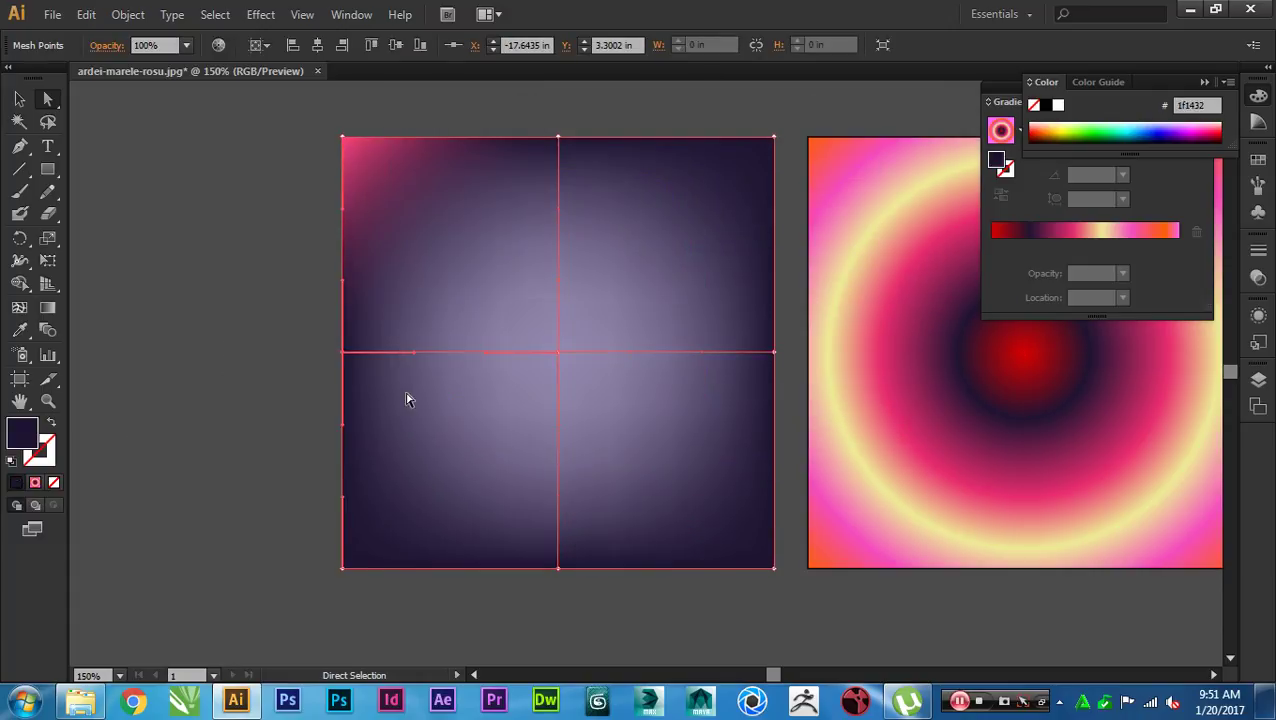
double_click(31, 439)
click(680, 347)
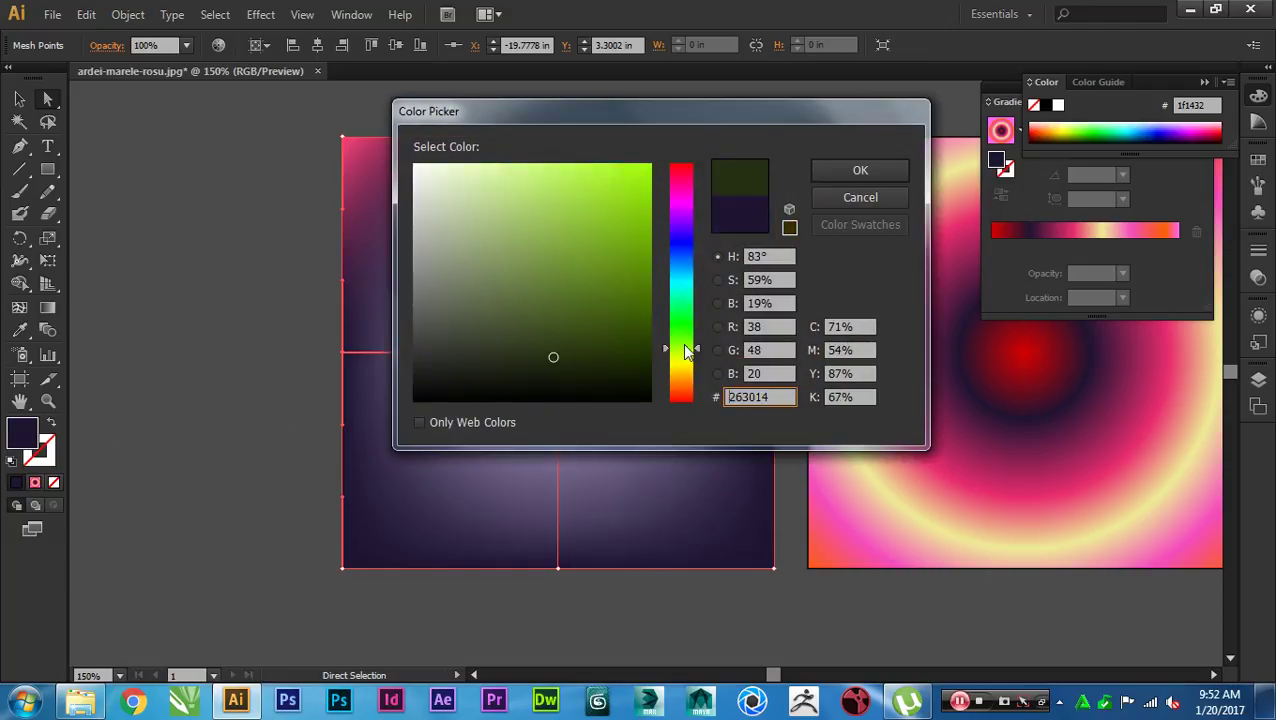
click(627, 213)
click(858, 170)
Step: Colour the mesh point at the square's bottom-left corner orange (d1622a)
drag(258, 482, 380, 580)
double_click(33, 442)
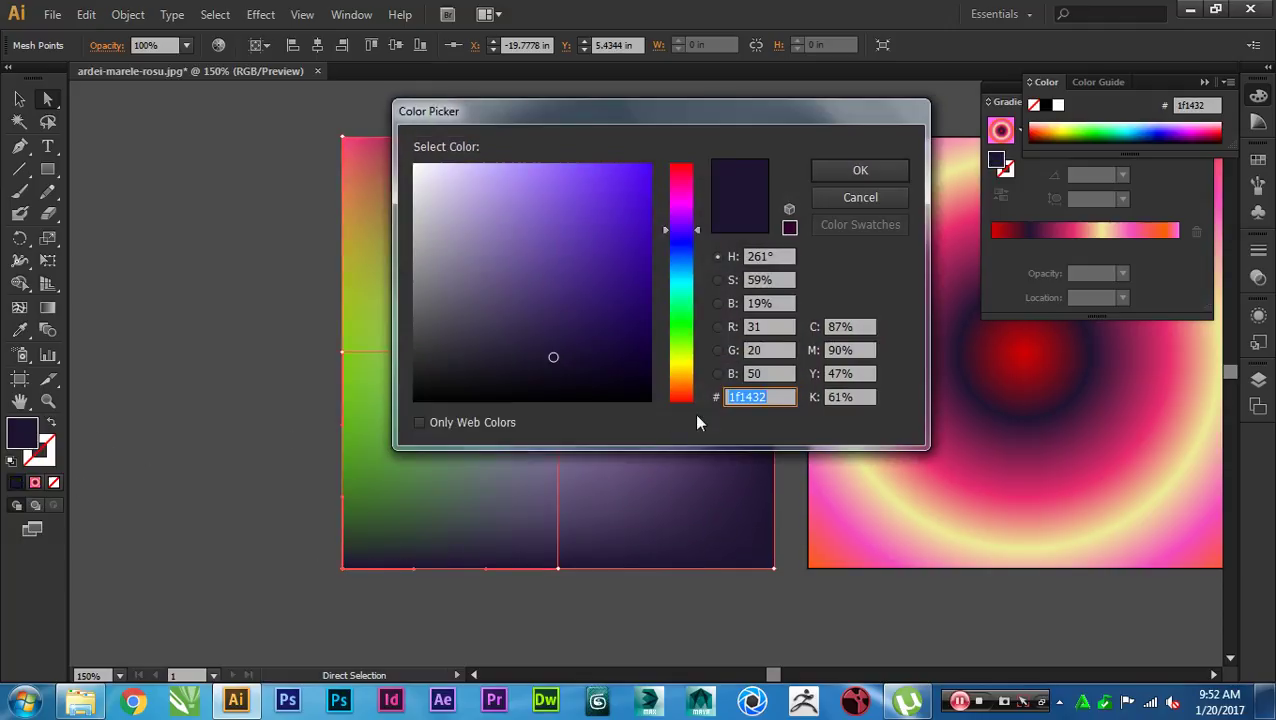
click(688, 392)
click(601, 205)
click(860, 172)
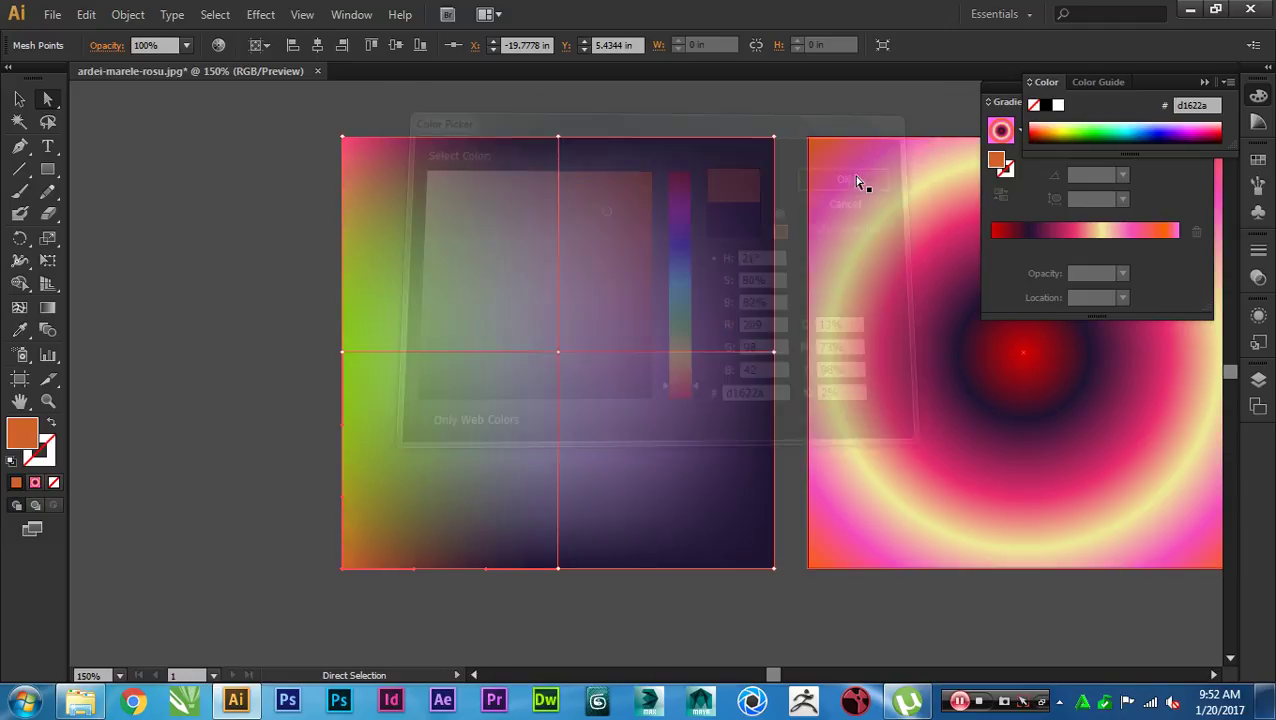
Step: Colour the mesh point midway along the square's right edge turquoise
click(774, 352)
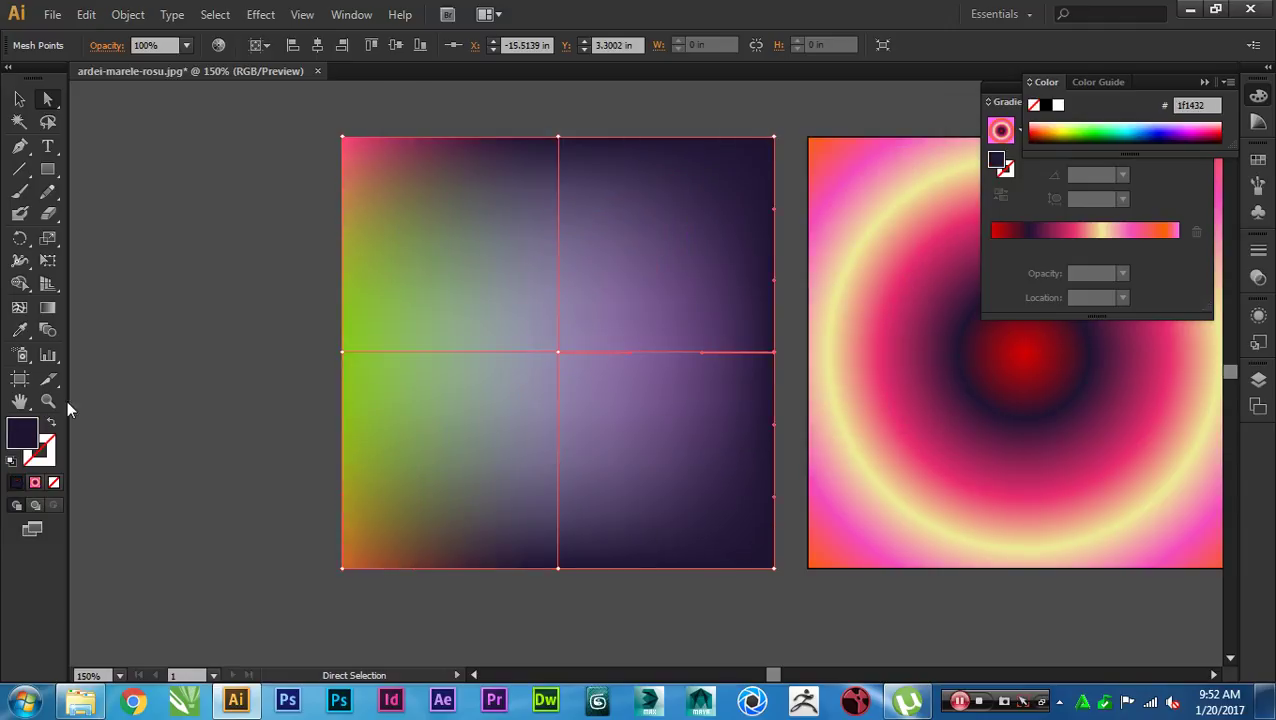
double_click(25, 443)
click(681, 290)
click(634, 190)
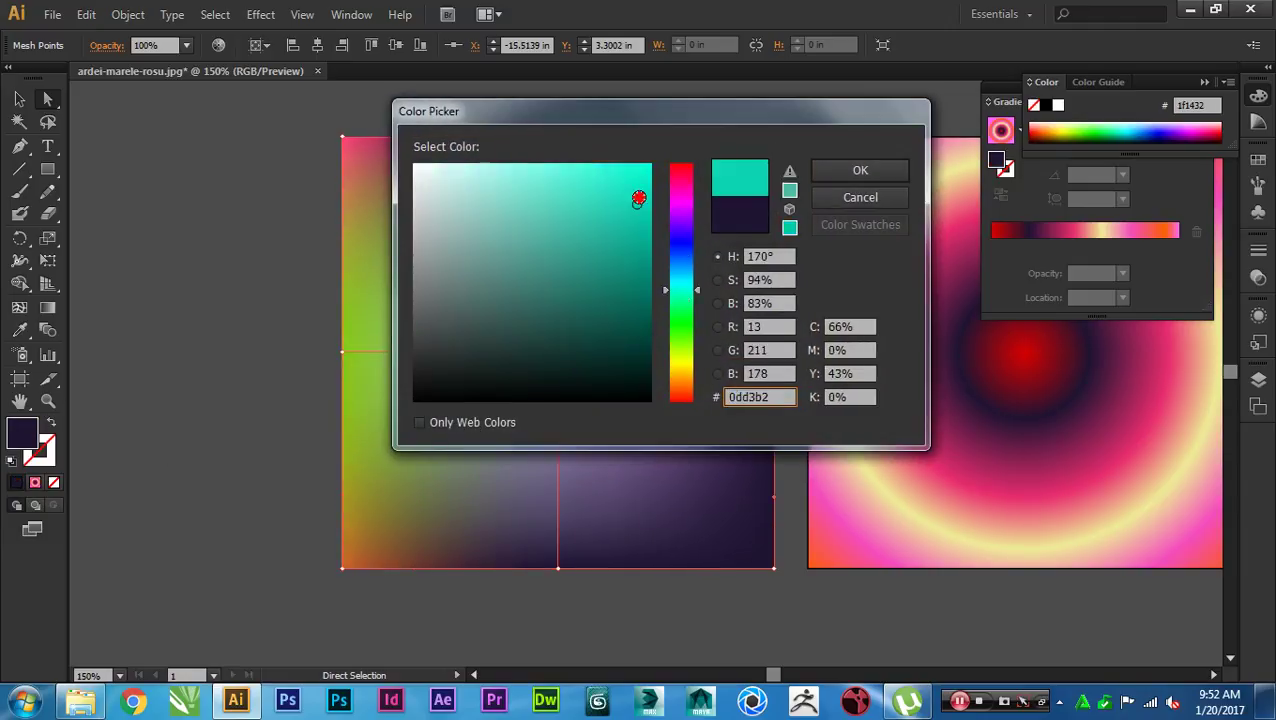
click(857, 173)
Step: Shift the hue of the mesh point at the square's bottom-right corner to a dark red
click(774, 568)
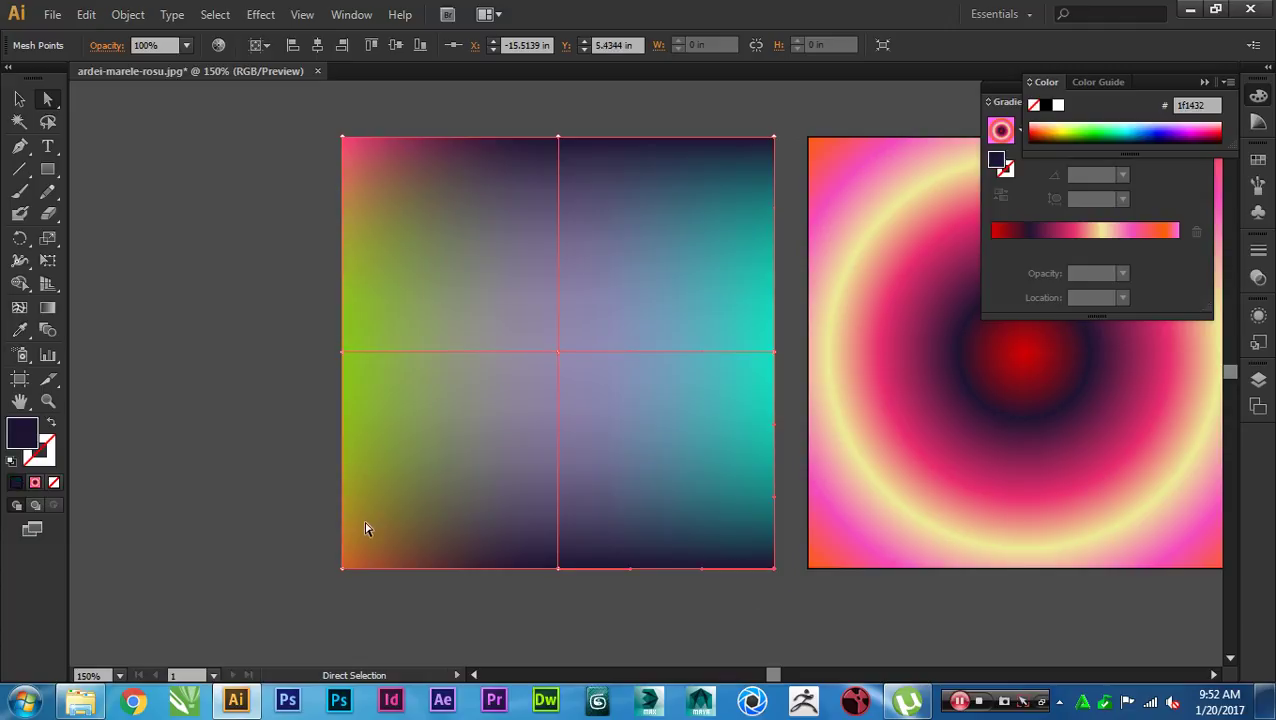
double_click(37, 453)
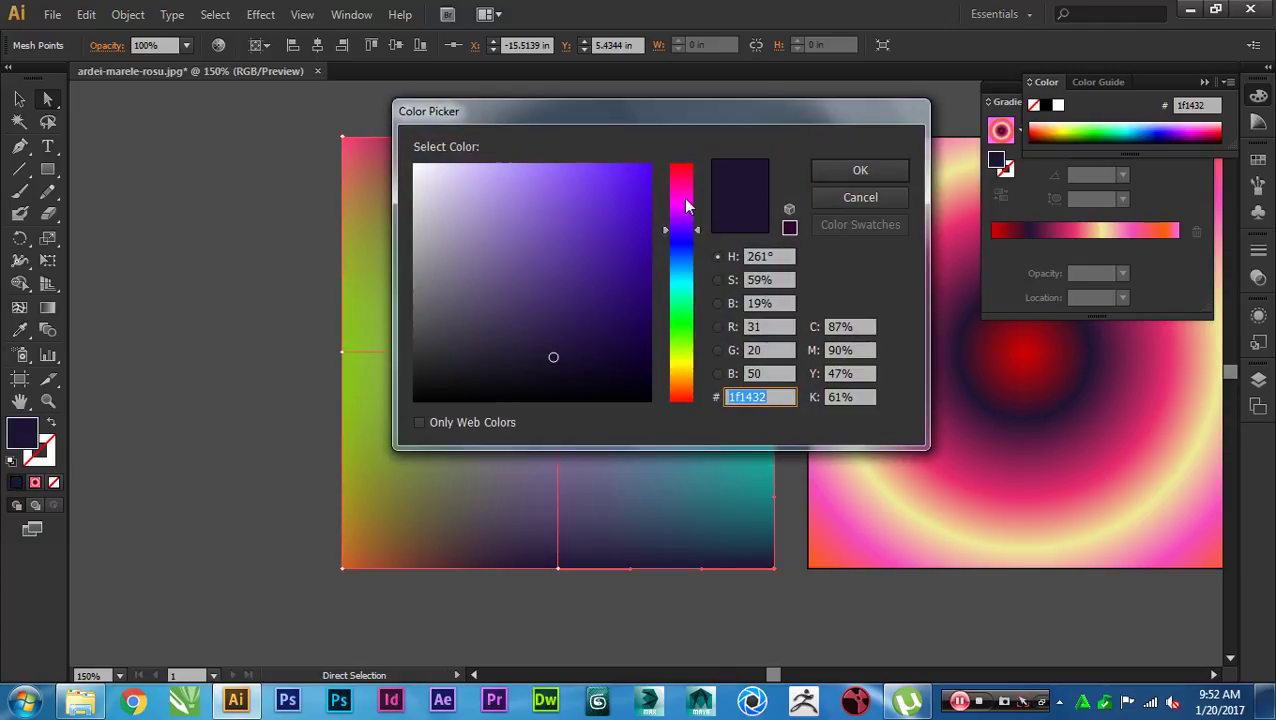
click(681, 176)
click(845, 170)
Step: Colour the mesh point at the square's top-right corner violet (8a5ded)
drag(786, 114, 740, 180)
double_click(37, 453)
drag(645, 172, 558, 180)
click(893, 177)
Step: Delete both practice squares, the mesh one and the radial gradient one
click(113, 349)
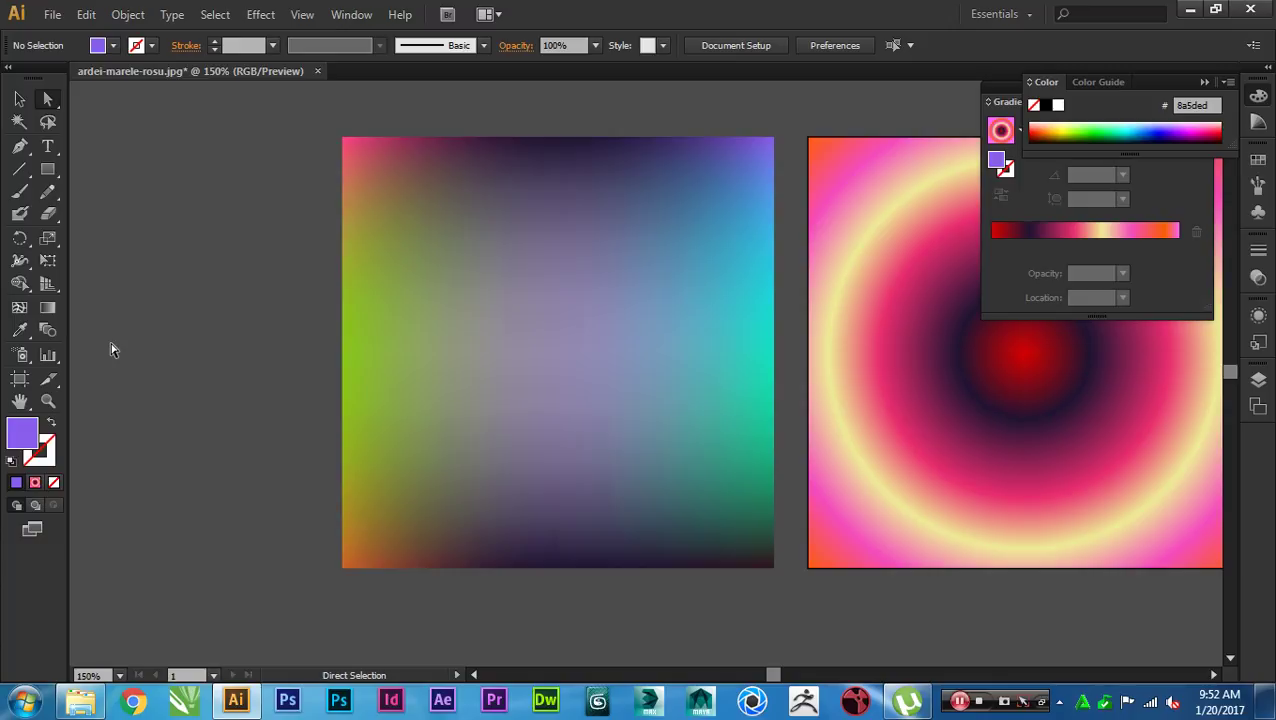
key(ctrl+a)
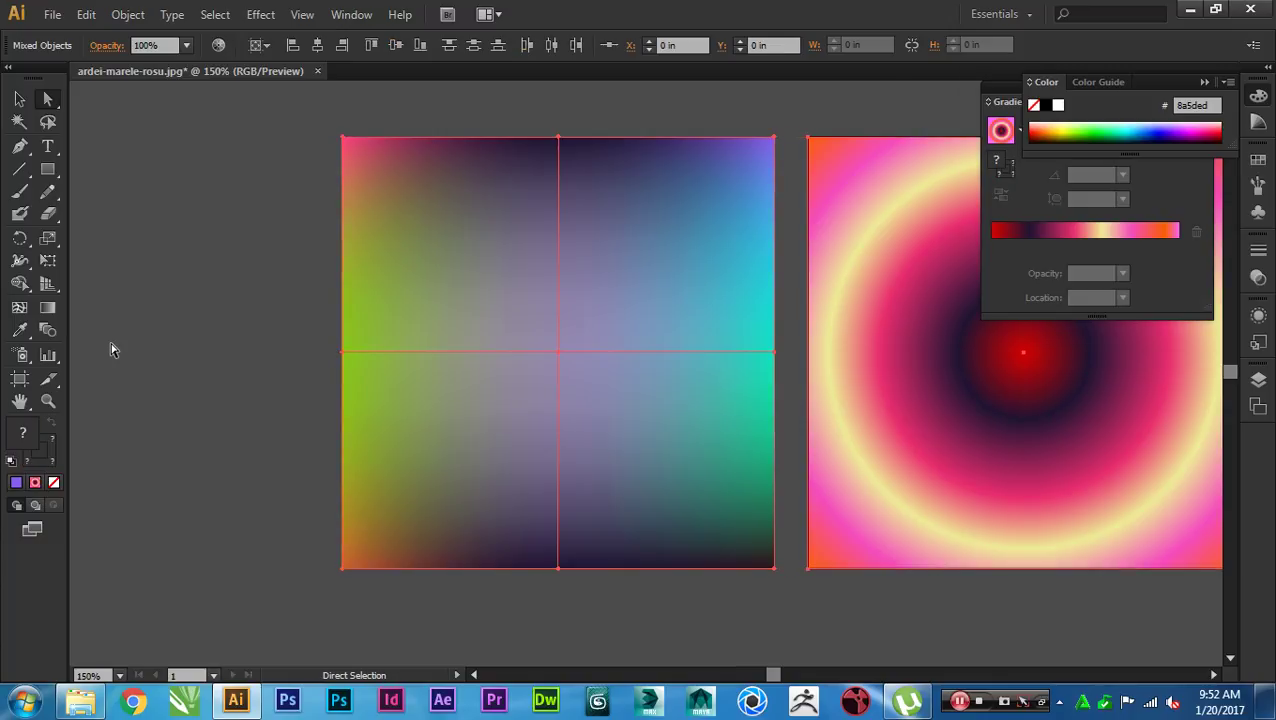
key(Delete)
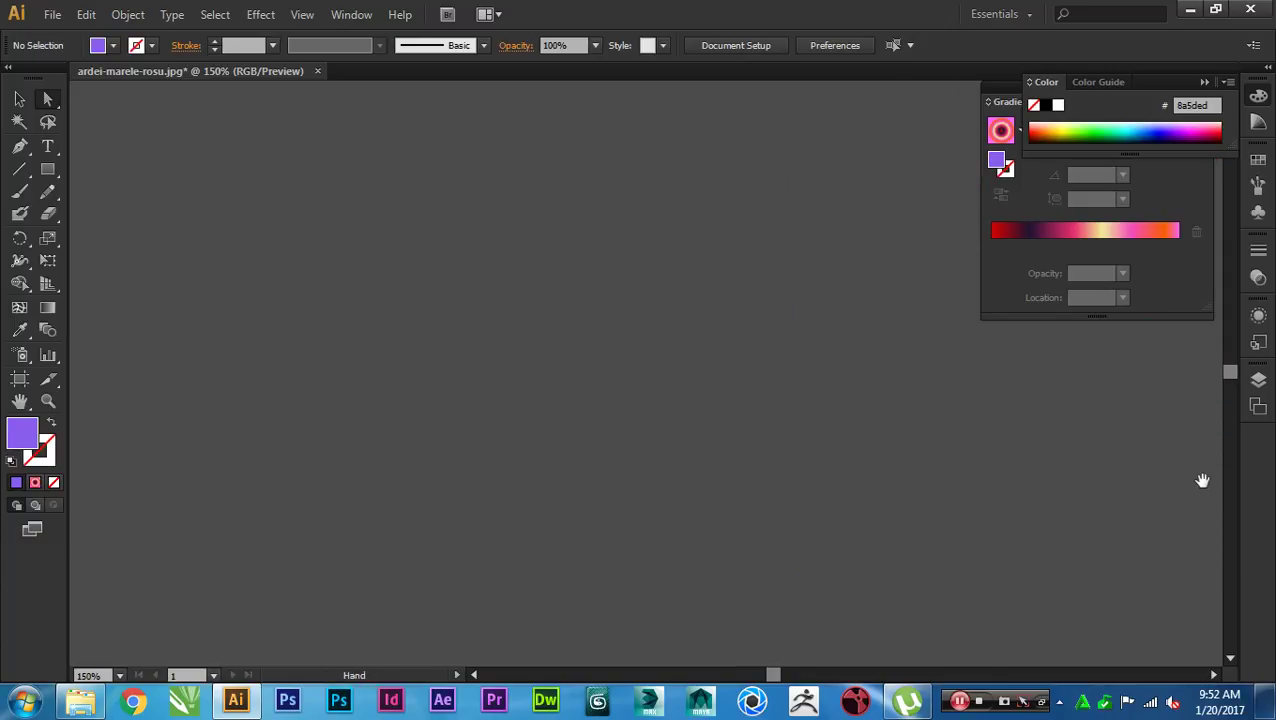
Step: Examine the colour transitions and highlights on the red pepper reference image up close
drag(1199, 481, 604, 484)
drag(971, 494, 626, 406)
scroll(798, 425, down, 1)
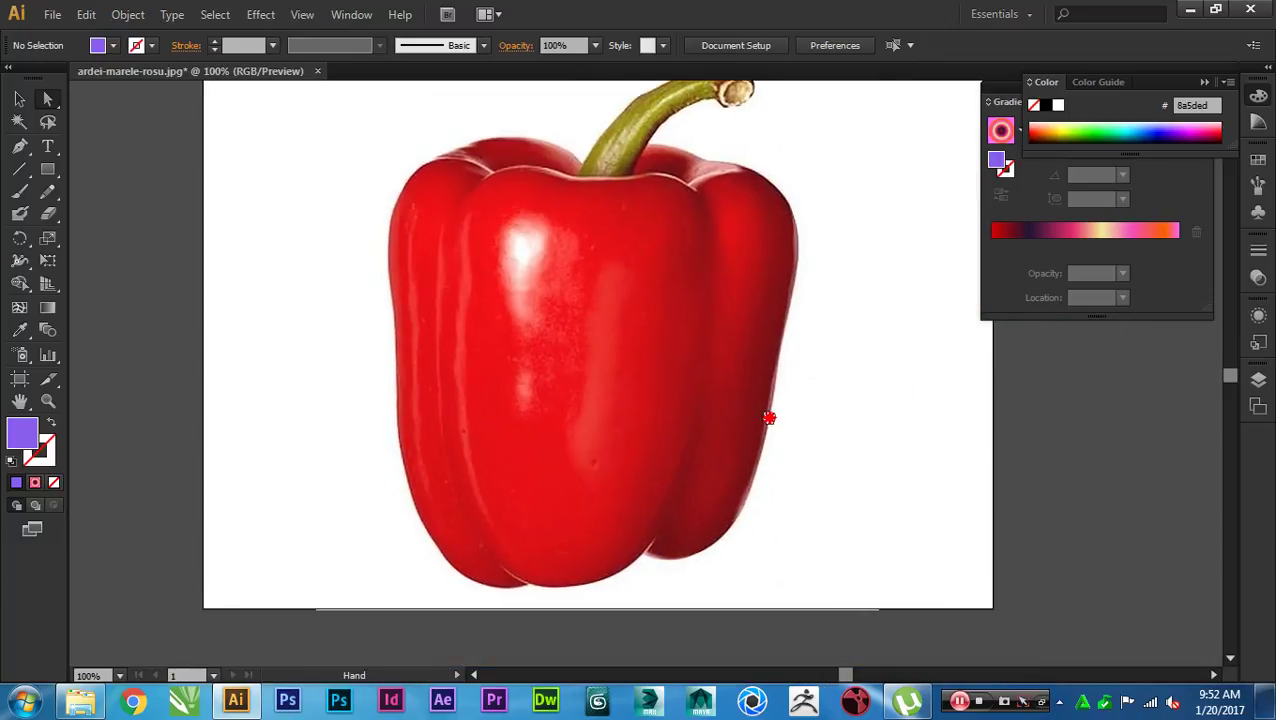
key(z)
drag(330, 101, 806, 632)
key(space)
drag(943, 601, 884, 591)
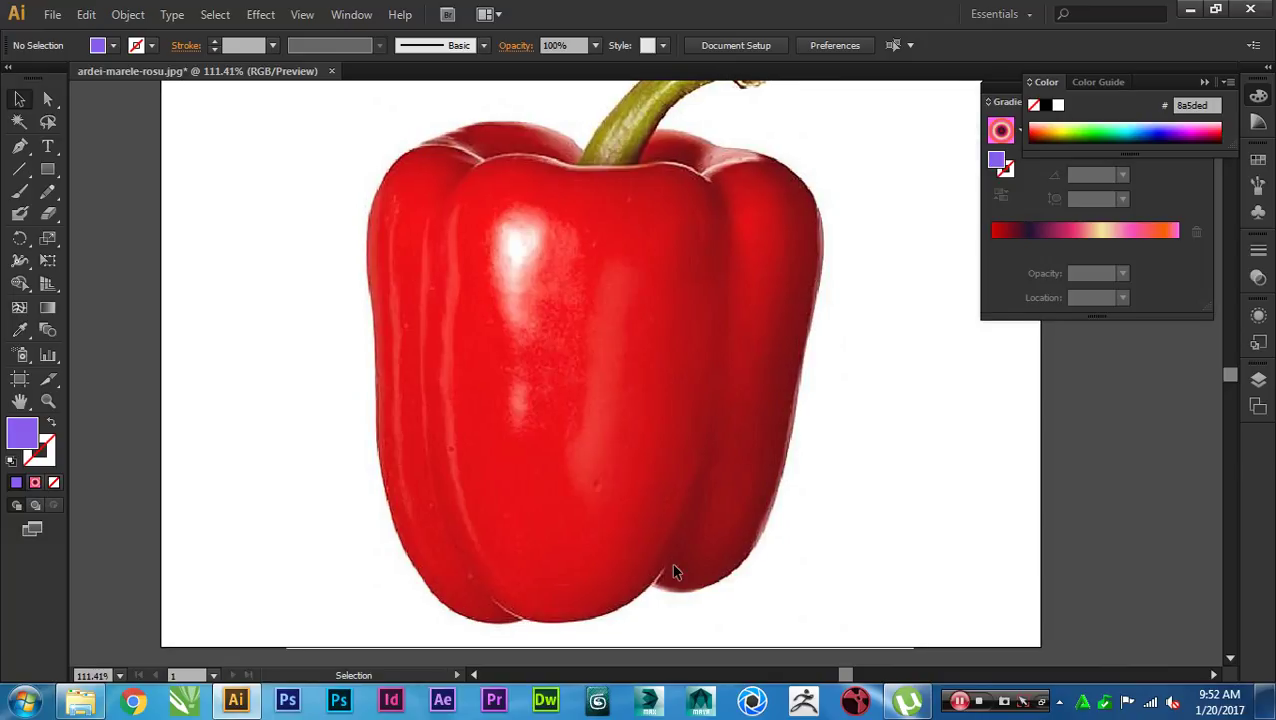
Step: Draw a new violet square without a stroke in the empty area beside the pepper image
key(space)
drag(524, 550, 835, 551)
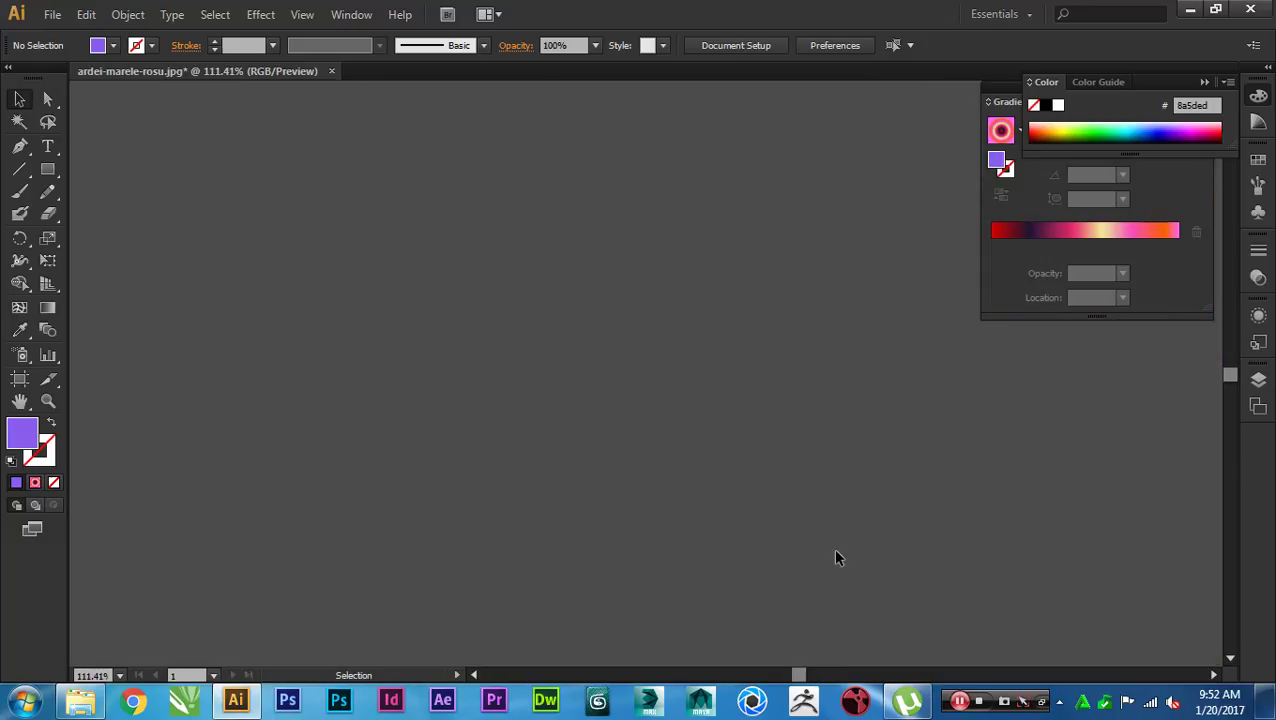
click(47, 169)
drag(348, 197, 722, 522)
key(v)
click(800, 490)
Step: Add a gradient mesh point at the centre of the violet square
key(space)
drag(798, 486, 894, 486)
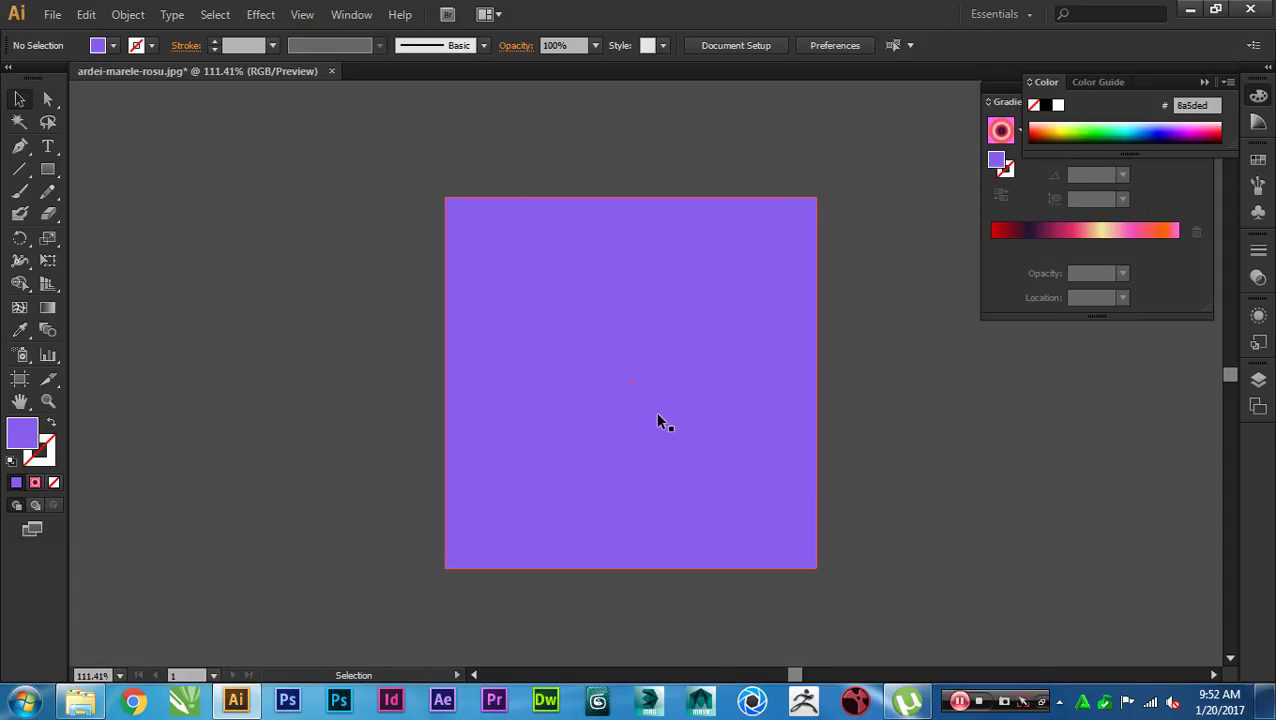
scroll(652, 412, up, 1)
key(space)
drag(652, 412, 650, 402)
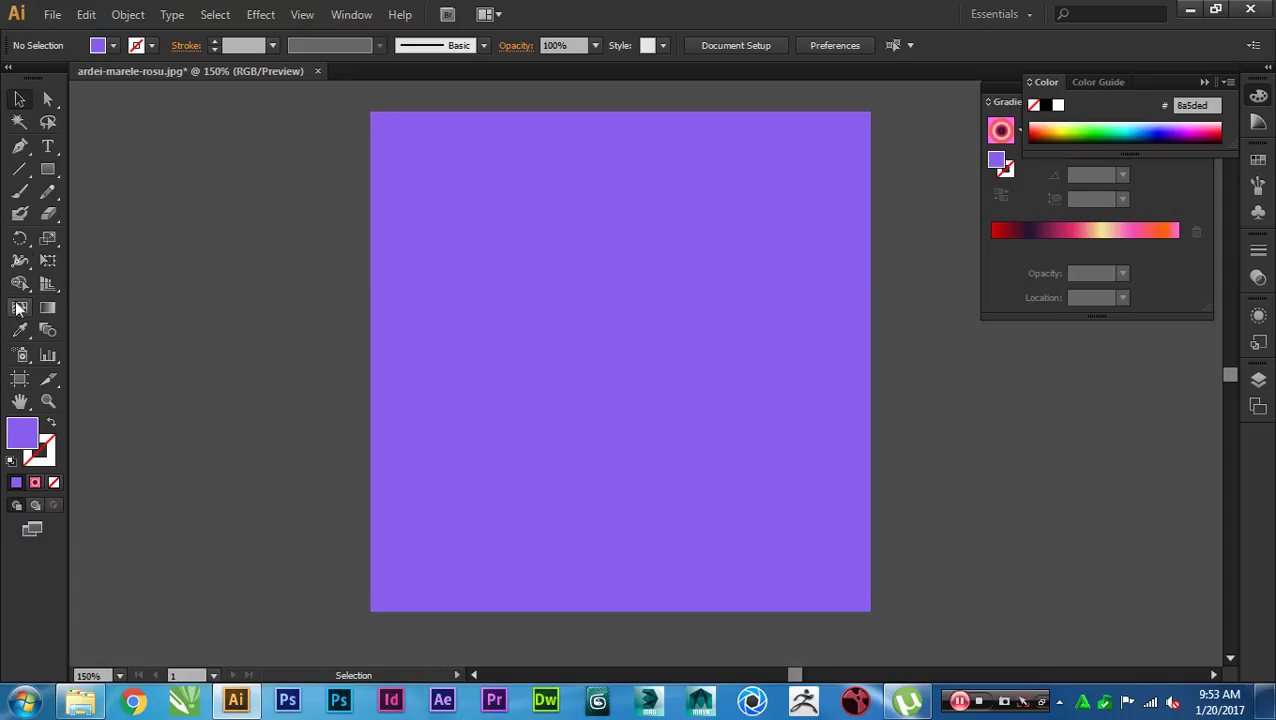
click(19, 310)
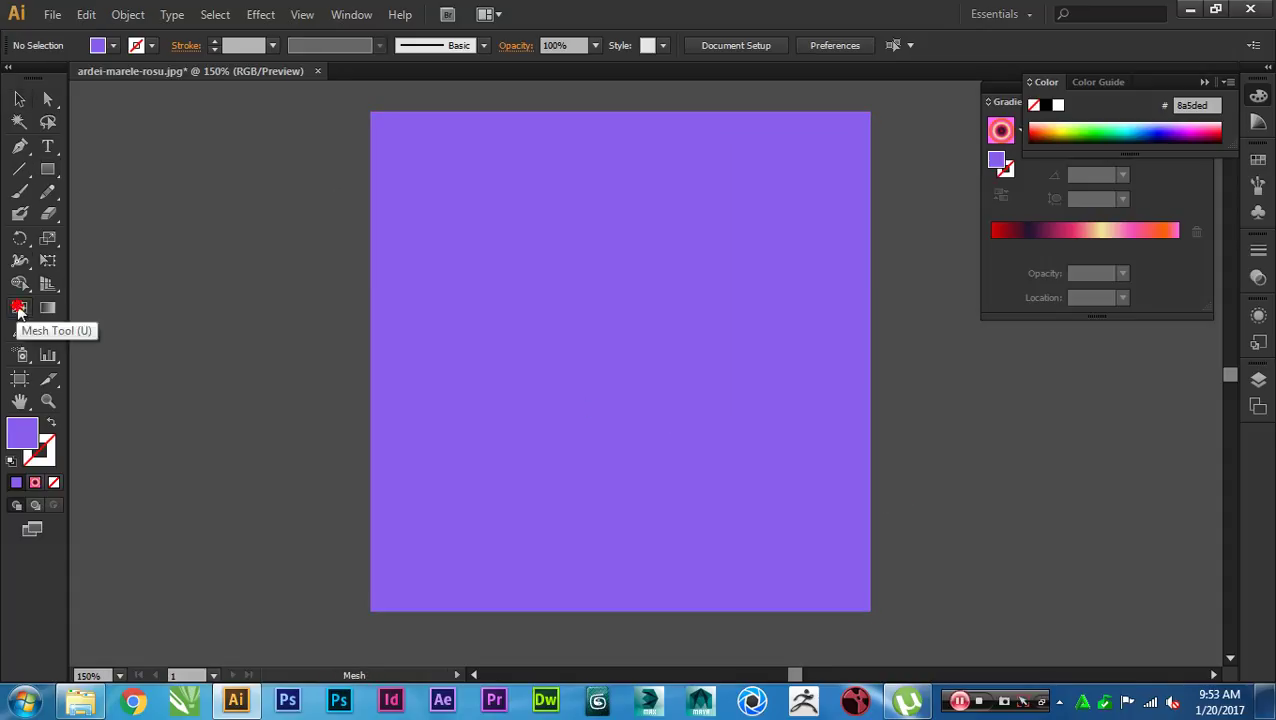
click(621, 362)
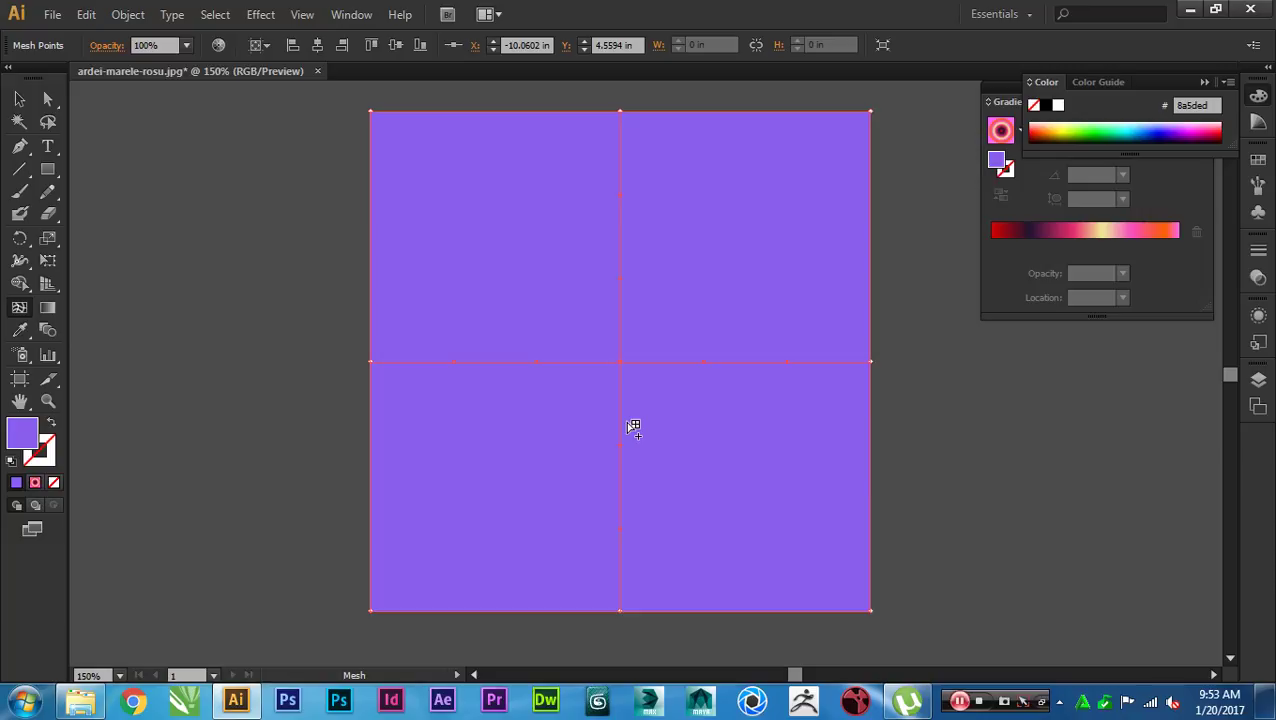
Step: Add dozens of gradient mesh points all over the violet square to build a very dense grid of mesh lines
click(487, 246)
click(428, 190)
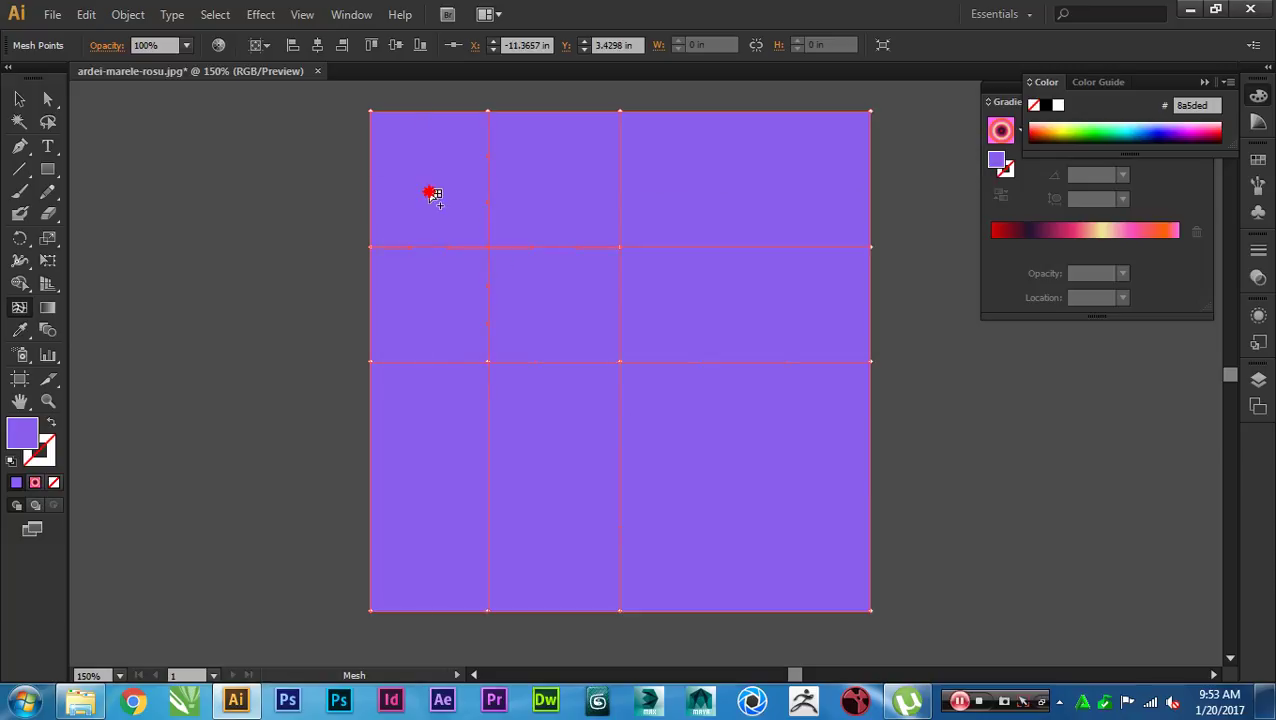
click(720, 163)
click(771, 218)
click(800, 295)
click(672, 331)
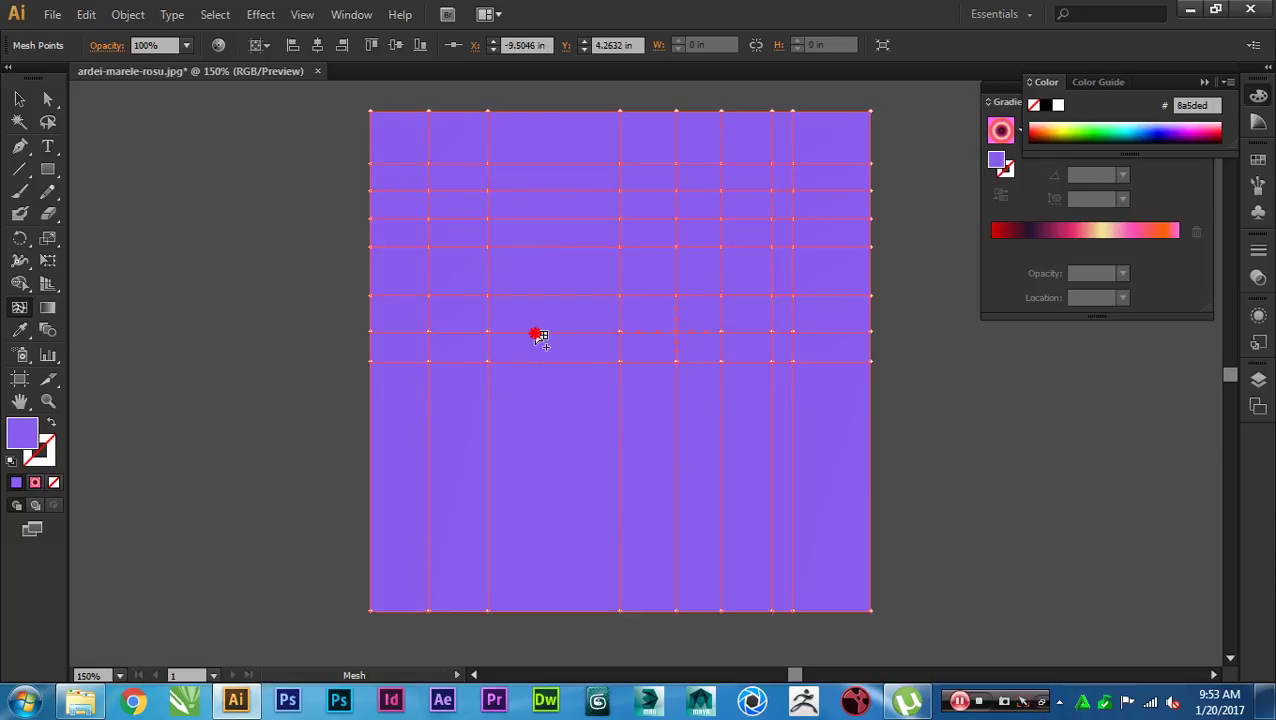
click(534, 331)
click(534, 415)
click(672, 480)
click(792, 480)
click(770, 550)
click(555, 570)
click(538, 506)
click(592, 510)
click(563, 432)
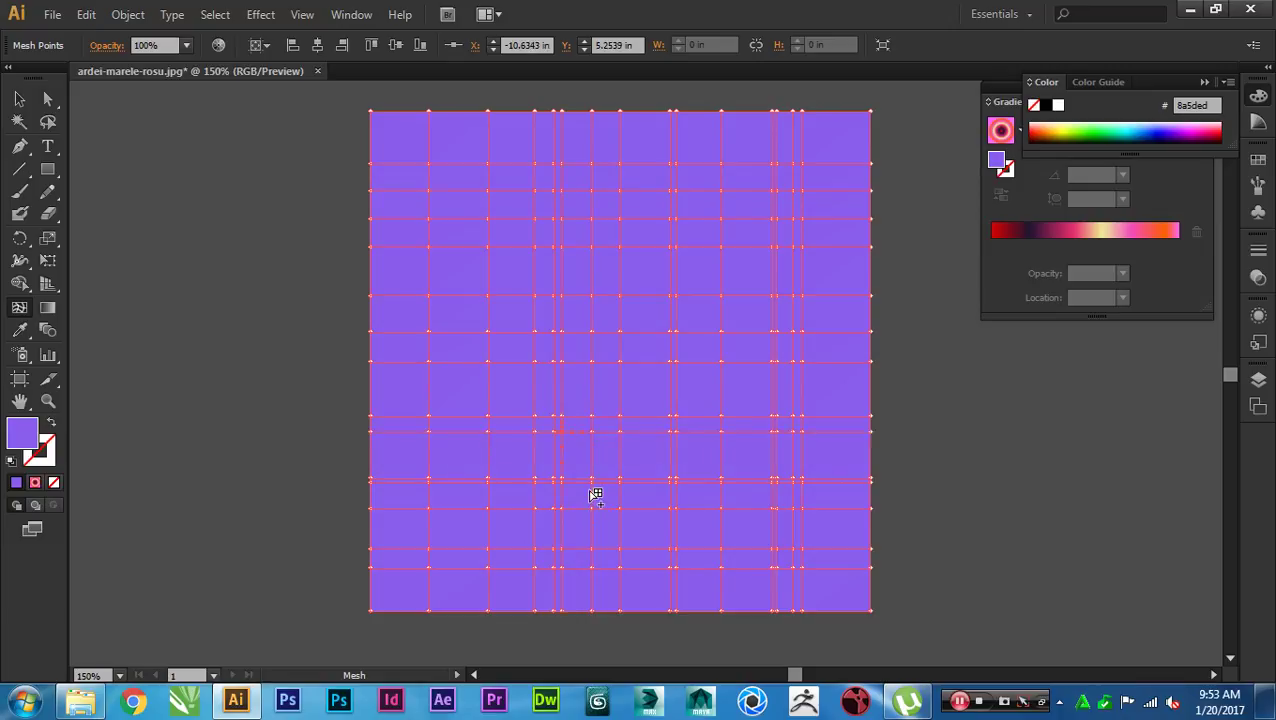
click(410, 278)
click(452, 284)
click(446, 323)
click(452, 355)
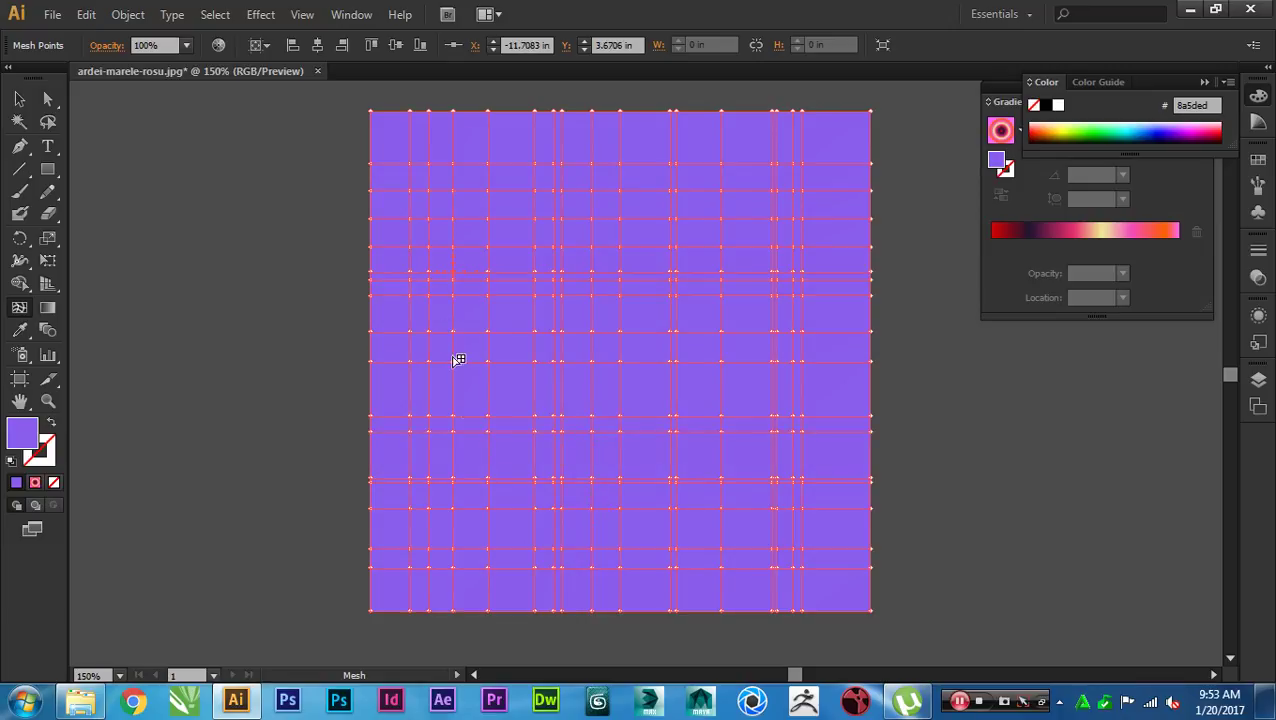
click(448, 398)
click(615, 422)
click(551, 362)
click(507, 313)
click(551, 200)
click(646, 200)
click(740, 185)
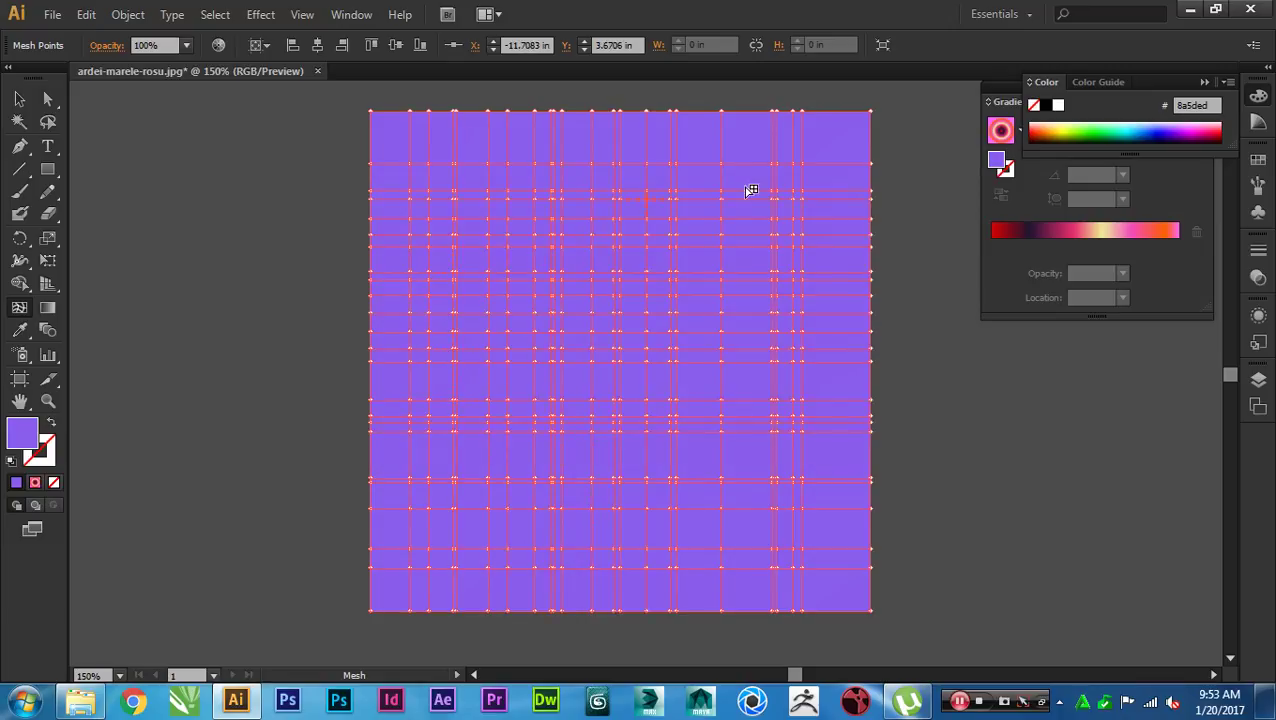
click(755, 235)
click(724, 257)
click(711, 306)
click(750, 369)
click(704, 462)
click(689, 487)
click(687, 436)
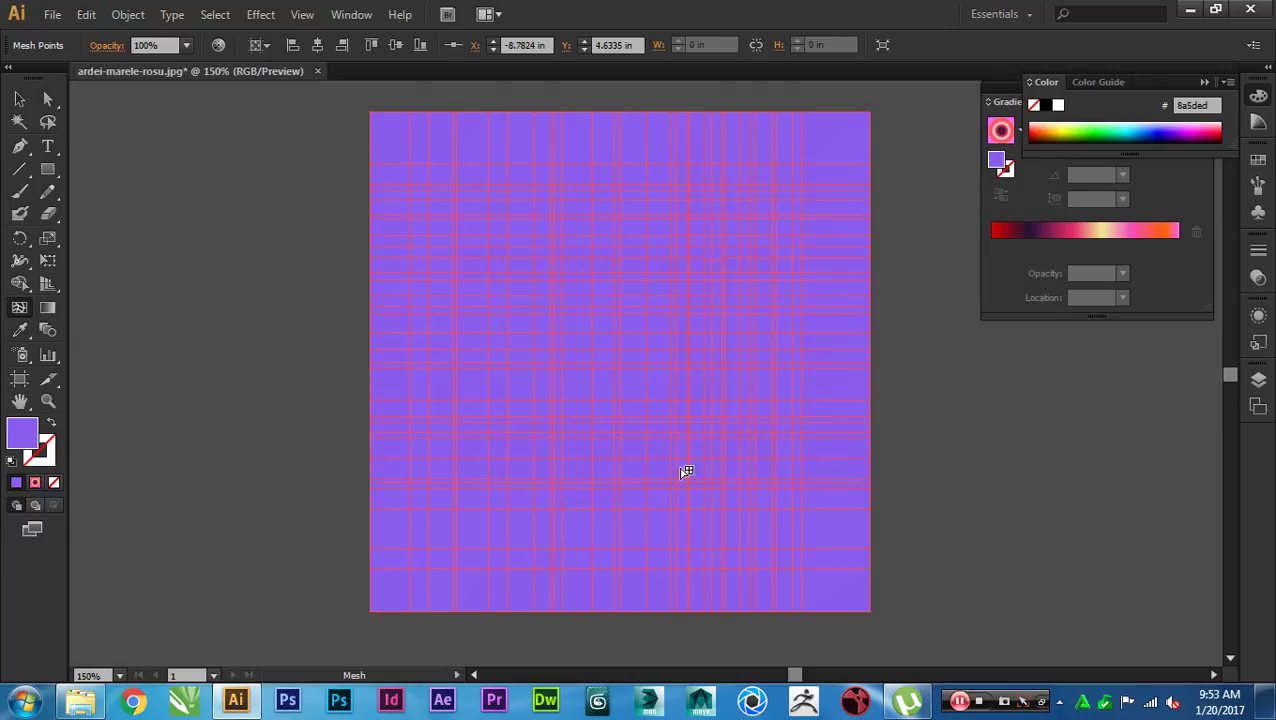
click(644, 458)
click(585, 462)
click(562, 458)
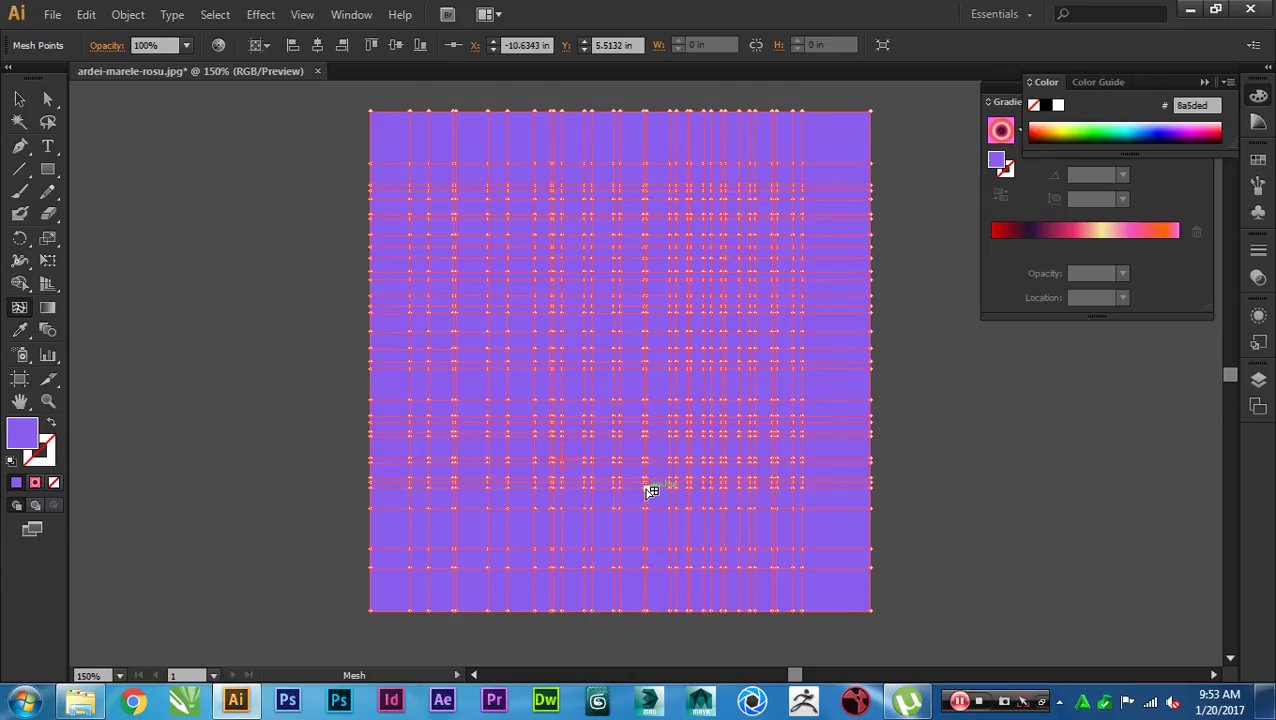
click(834, 396)
click(856, 432)
click(823, 537)
click(810, 545)
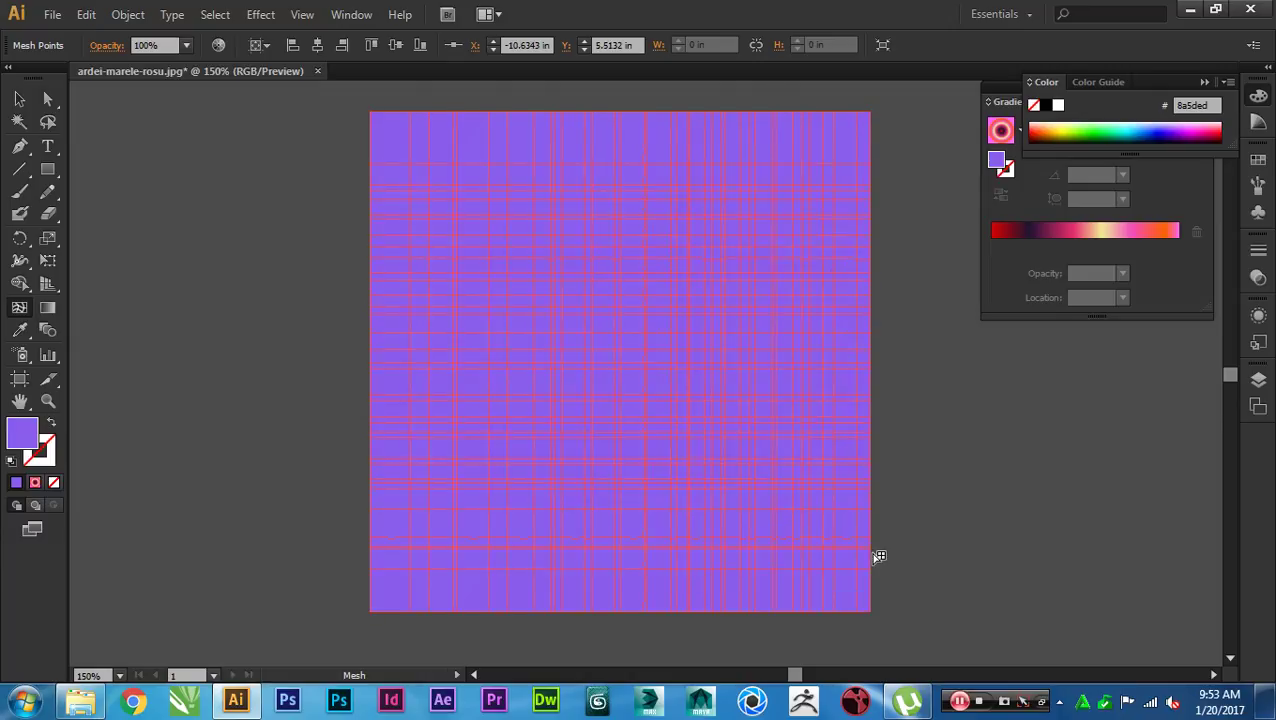
click(839, 525)
click(796, 520)
click(720, 511)
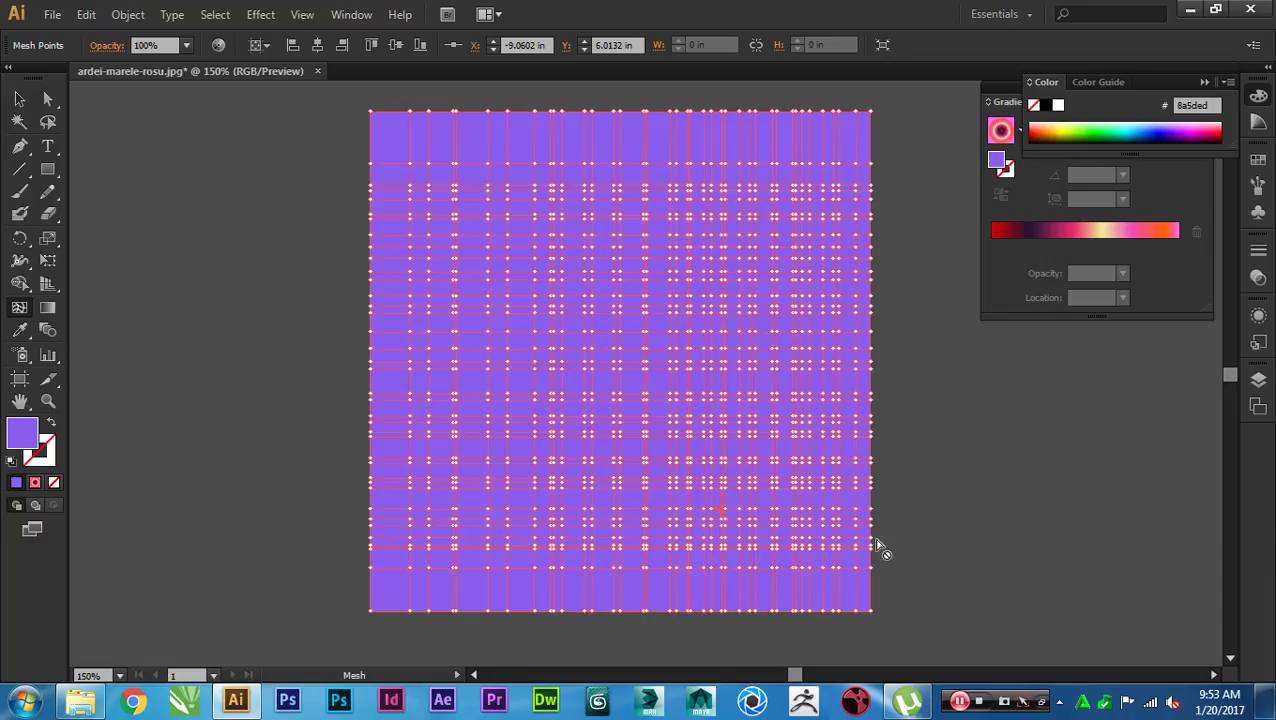
Step: Undo the extra mesh points until only the central one remains in the violet square
key(v)
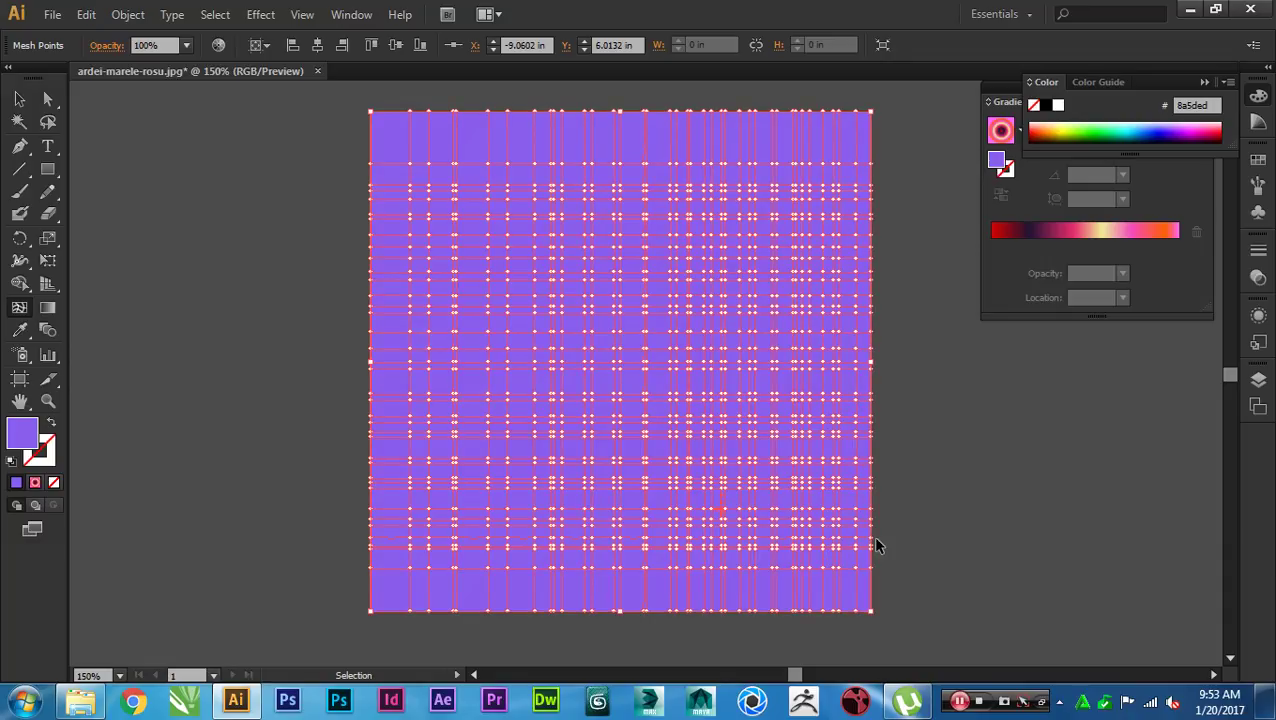
key(ctrl+z)
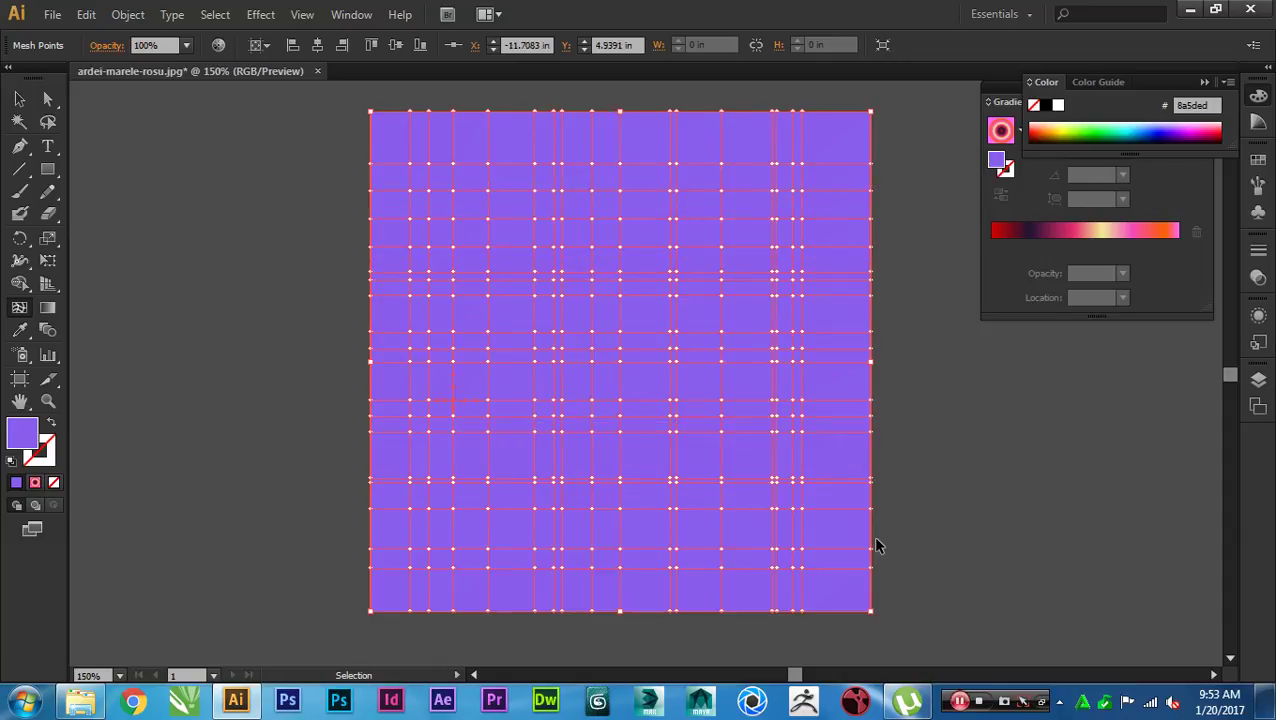
key(ctrl+z)
key(ctrl+z)
key(ctrl+z)
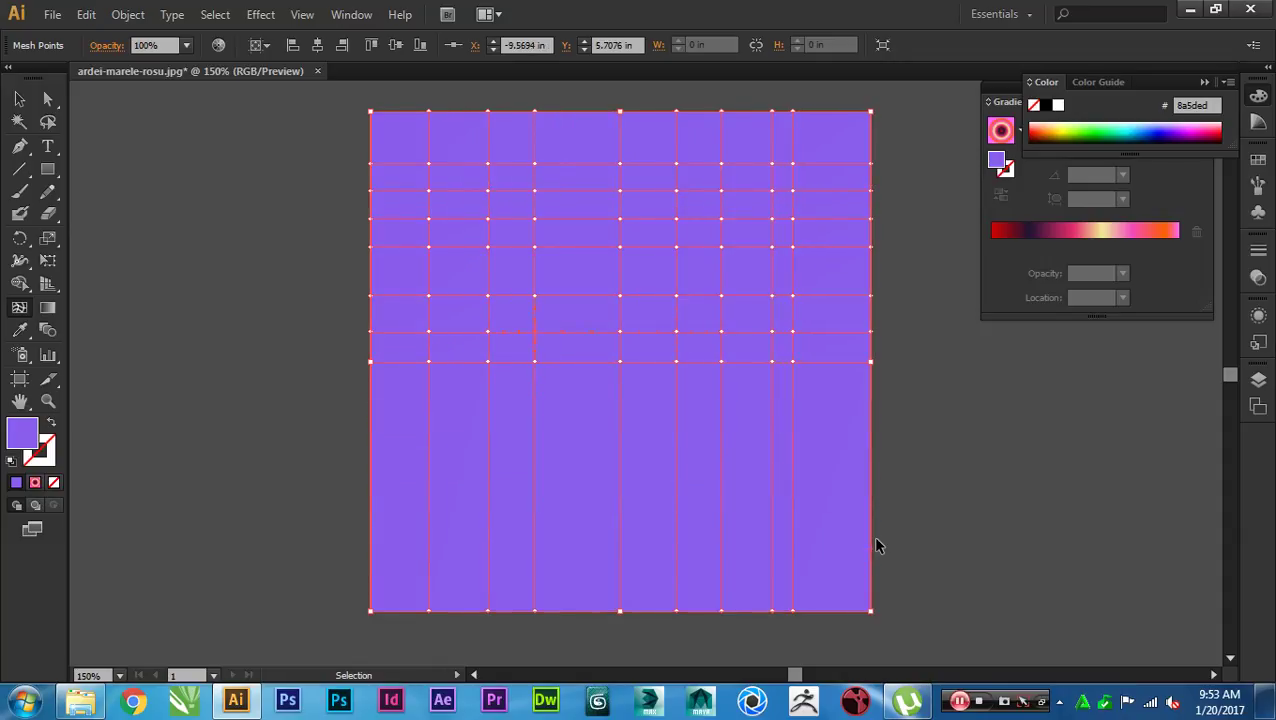
key(ctrl+z)
key(ctrl+z)
key(ctrl+z)
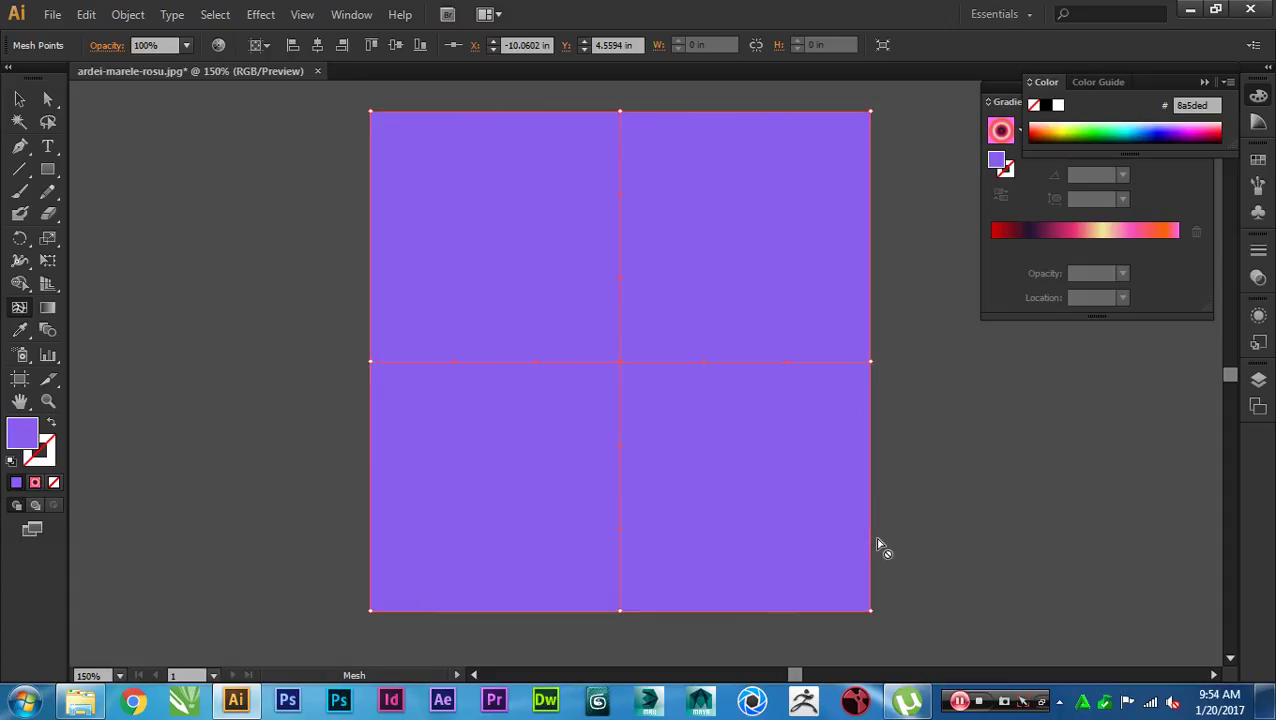
Step: Select only the central mesh point of the violet square with Direct Selection
key(a)
click(961, 492)
scroll(723, 378, up, 1)
drag(735, 381, 752, 416)
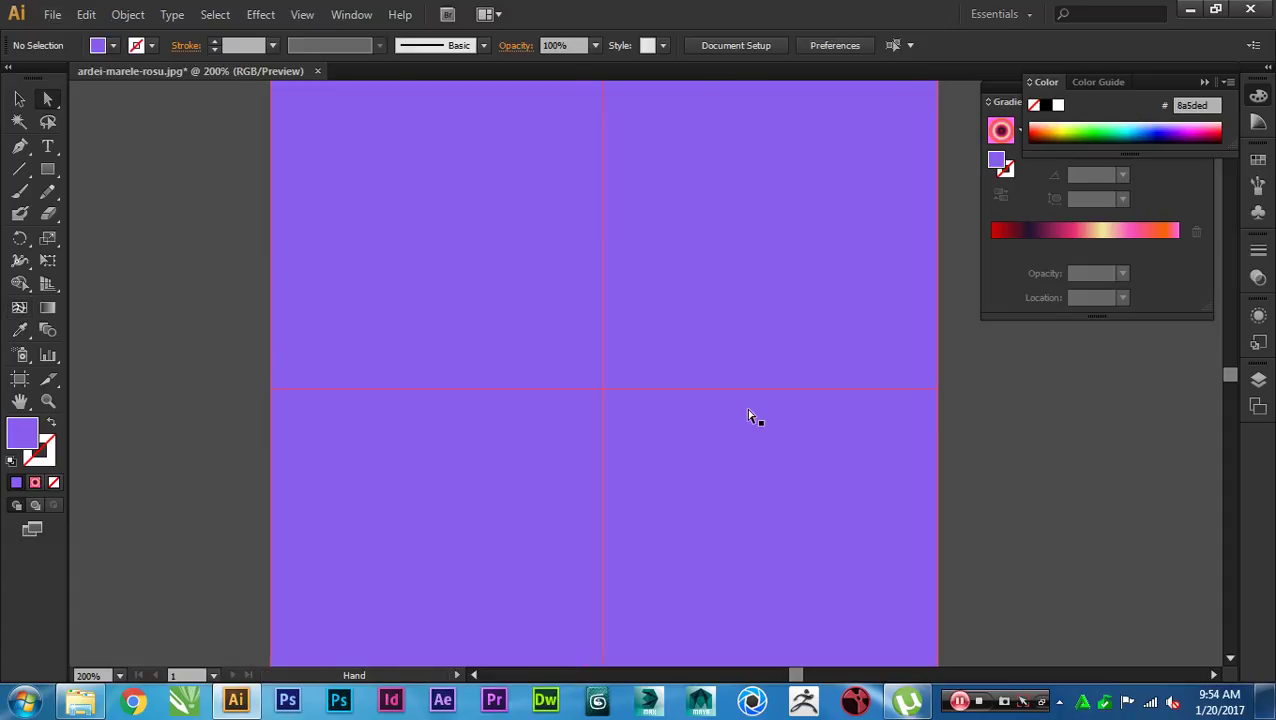
drag(749, 351, 750, 441)
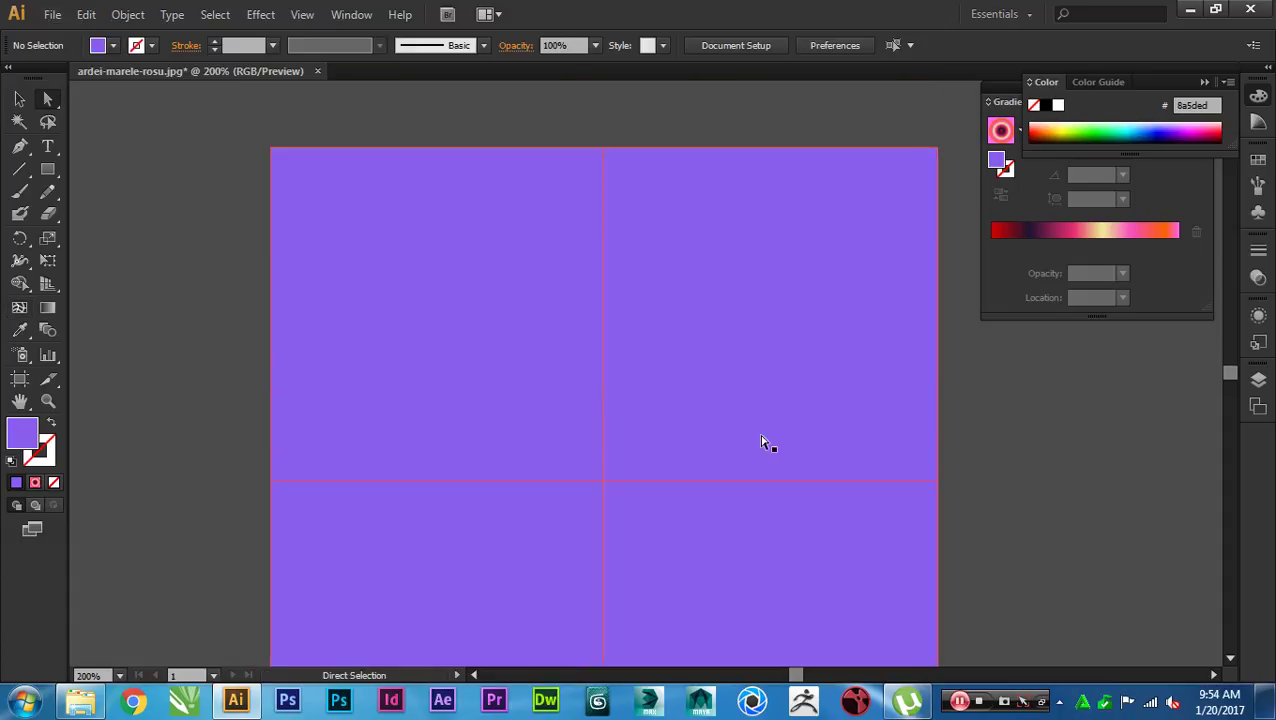
click(604, 483)
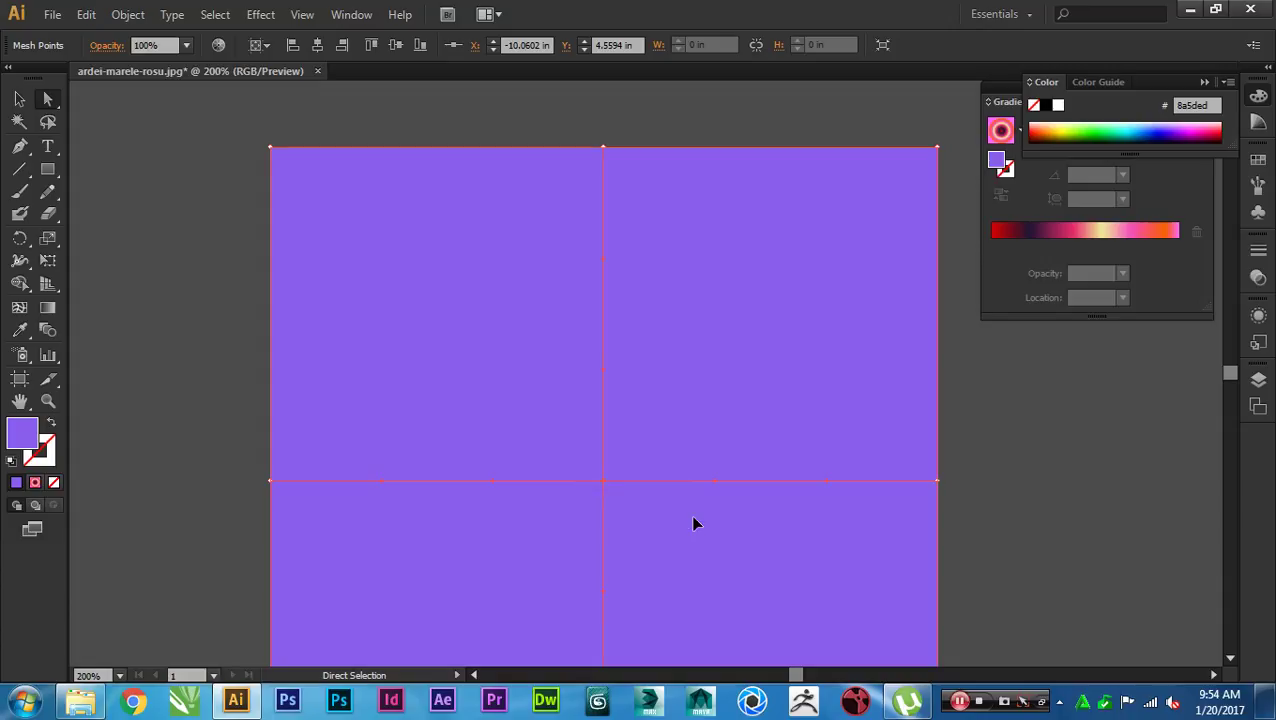
Step: Switch to the outline display and reselect the central mesh point to expose its handles
key(ctrl+t)
key(ctrl+t)
key(ctrl+y)
click(790, 534)
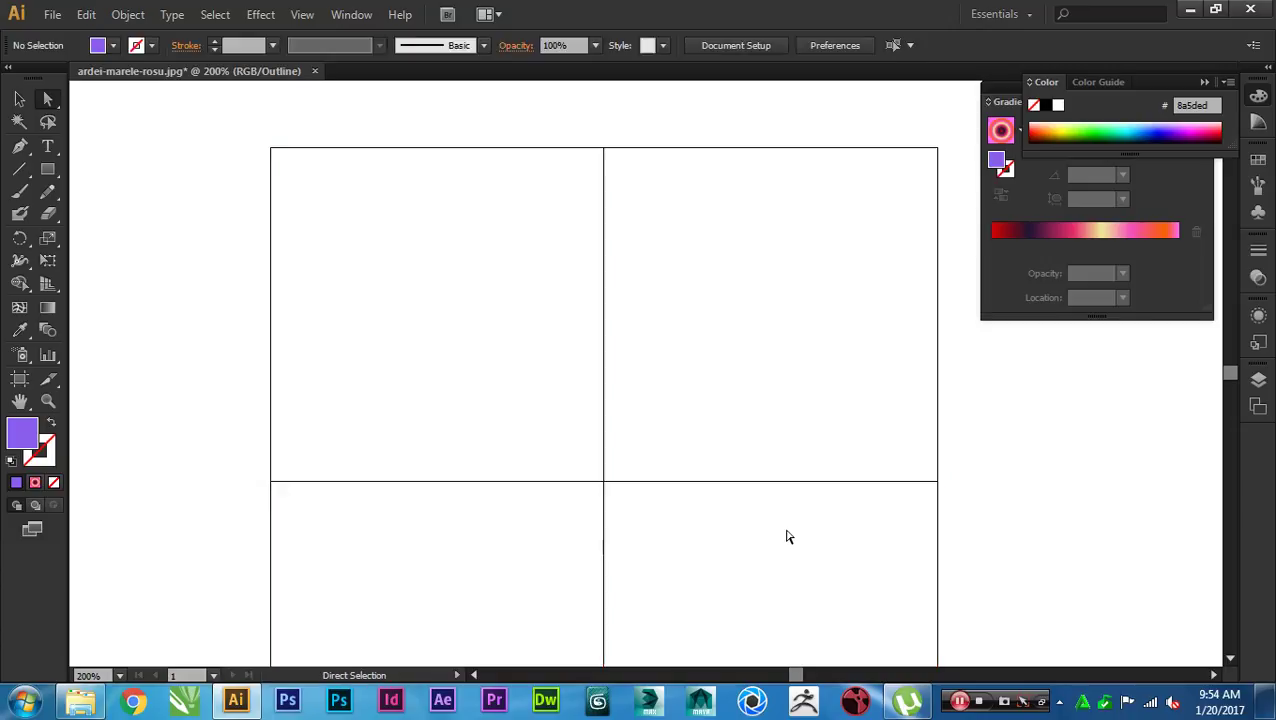
click(605, 484)
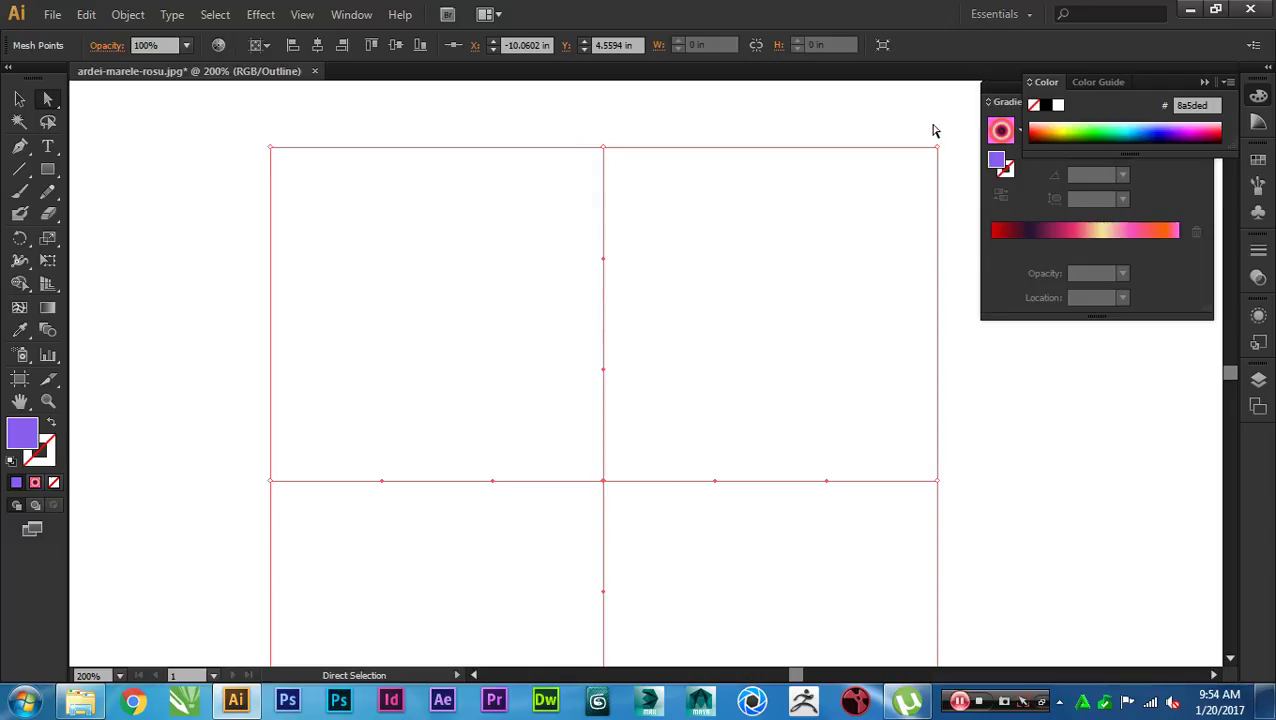
Step: Bend the vertical mesh line into a wave by pulling its upper handle to the right and the centre point's upper handle to the left
drag(928, 123, 940, 197)
drag(662, 452, 567, 525)
drag(604, 264, 714, 258)
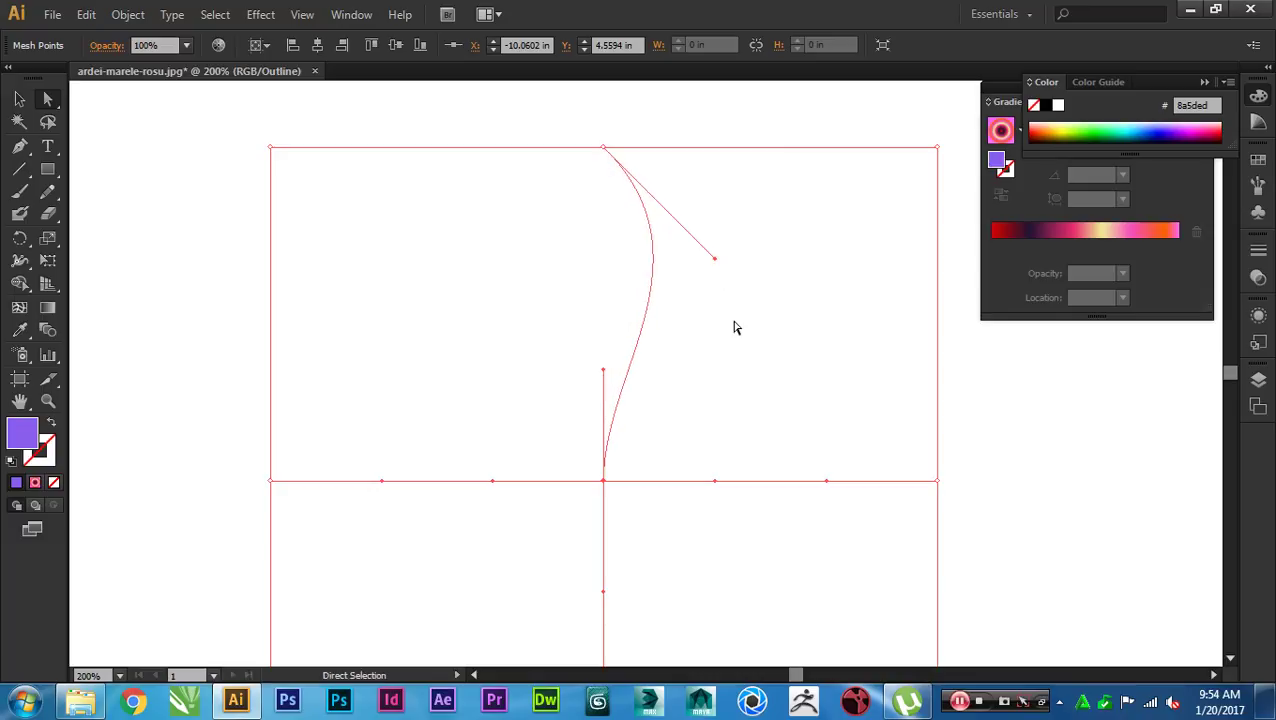
scroll(670, 395, down, 4)
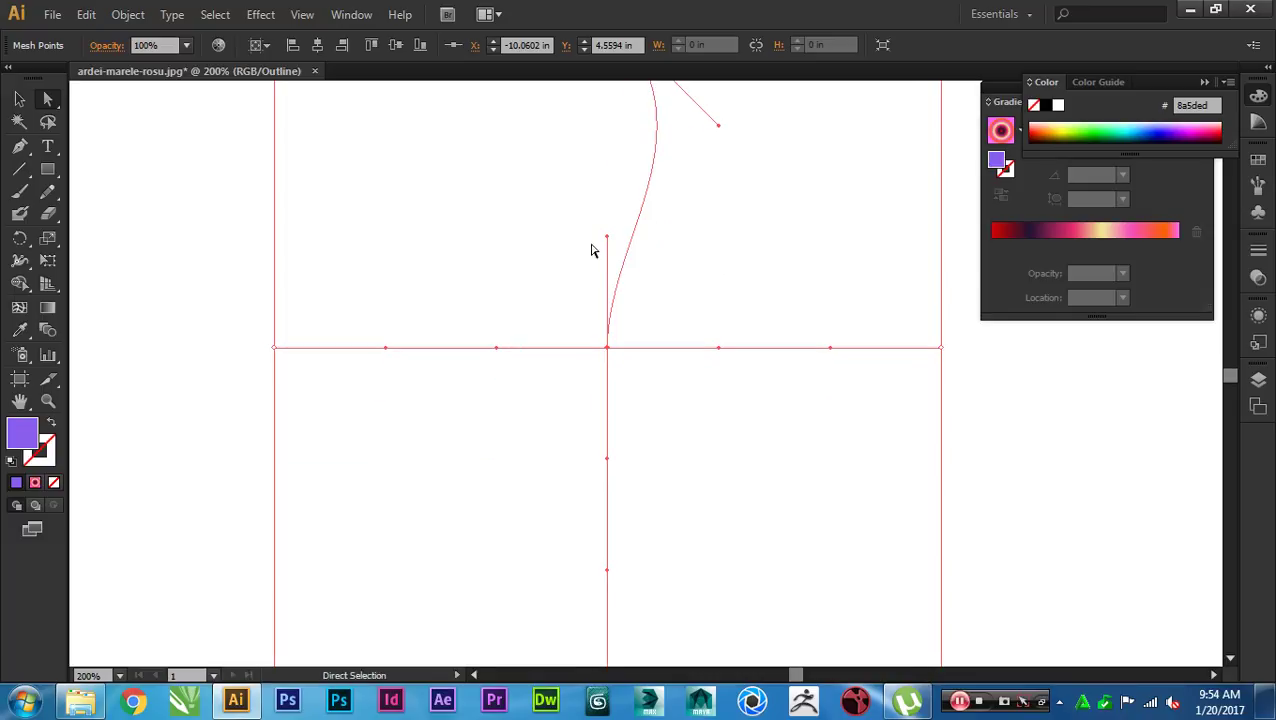
drag(603, 237, 502, 236)
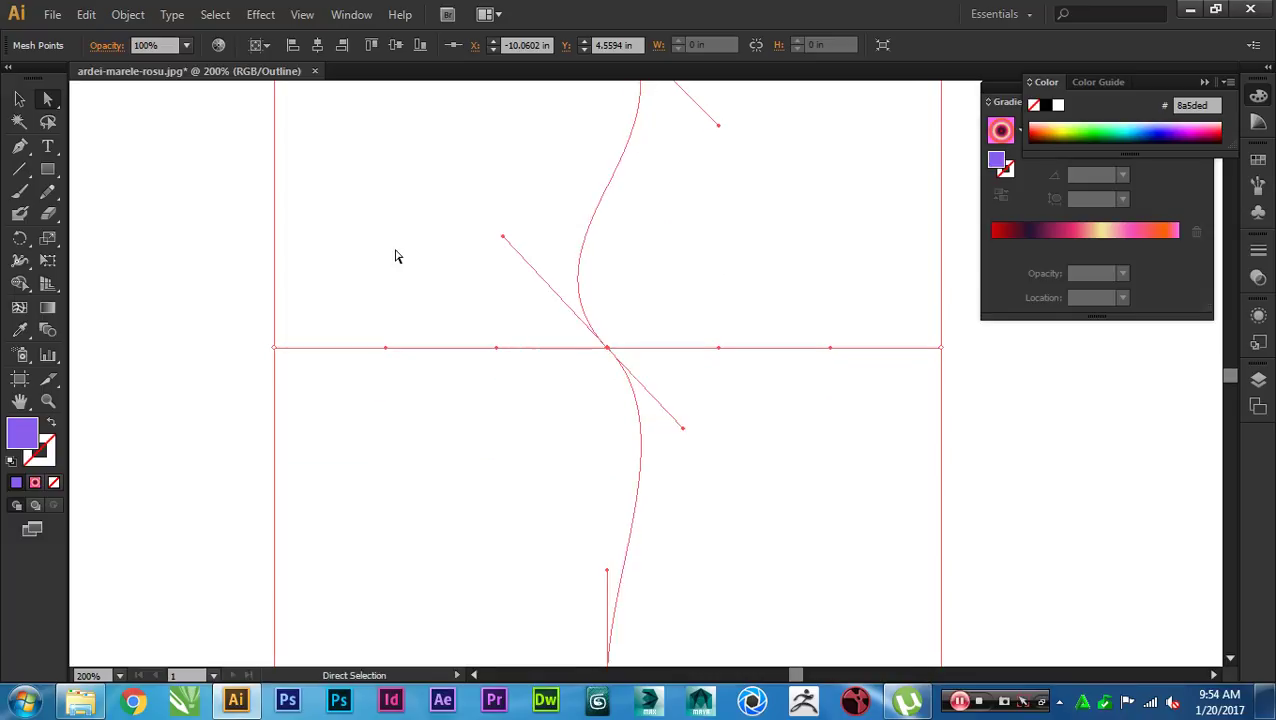
key(space)
drag(500, 316, 441, 437)
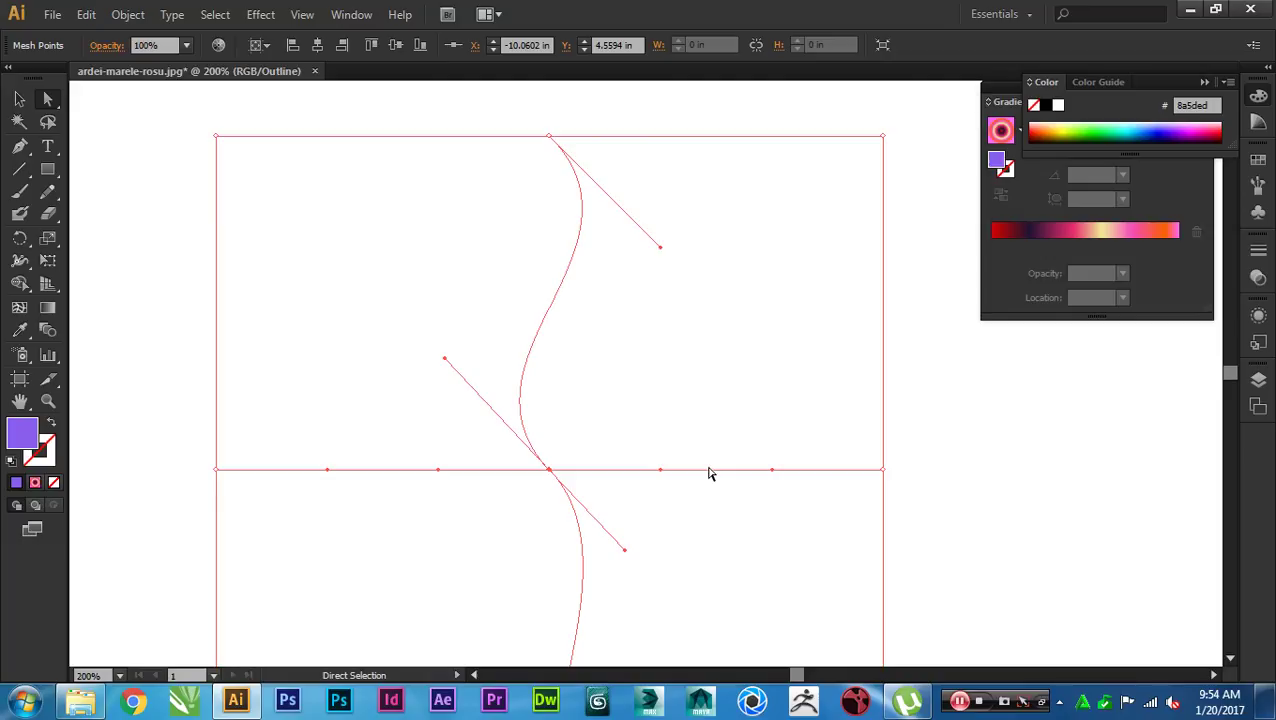
Step: Undo both handle adjustments and return to the coloured preview display
key(ctrl+z)
key(ctrl+z)
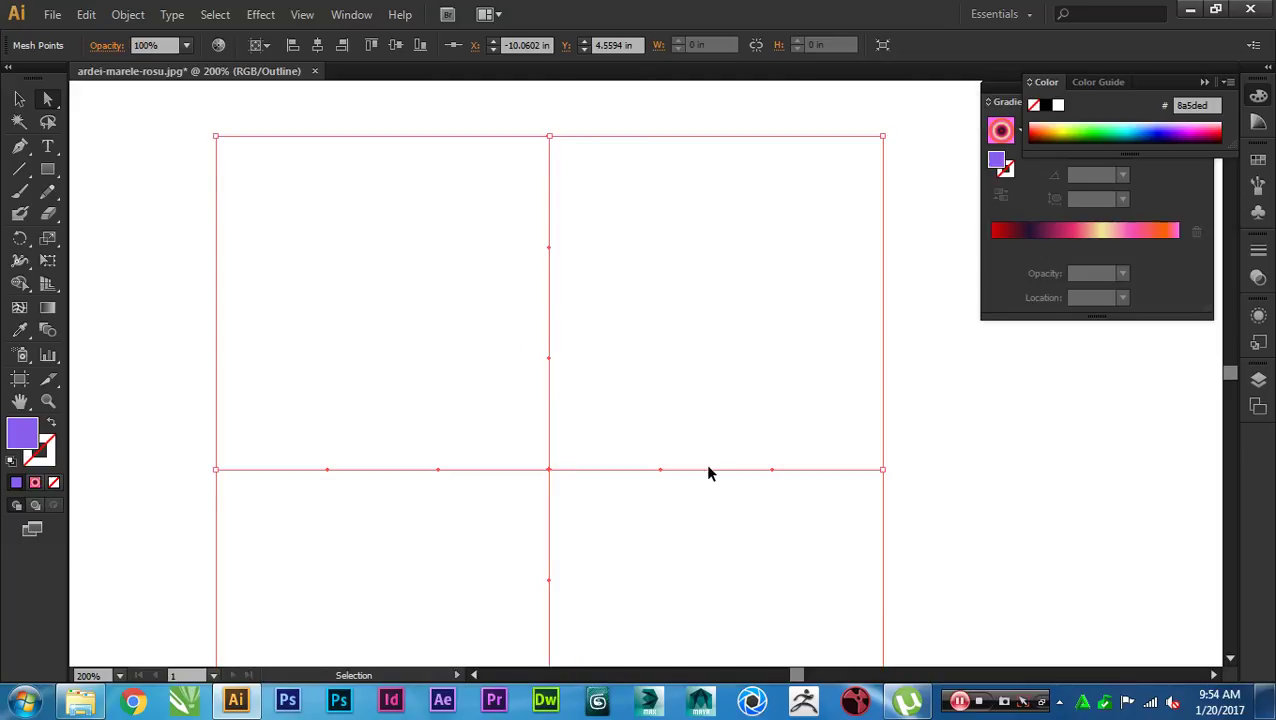
key(ctrl+y)
key(space)
drag(600, 467, 603, 386)
key(space)
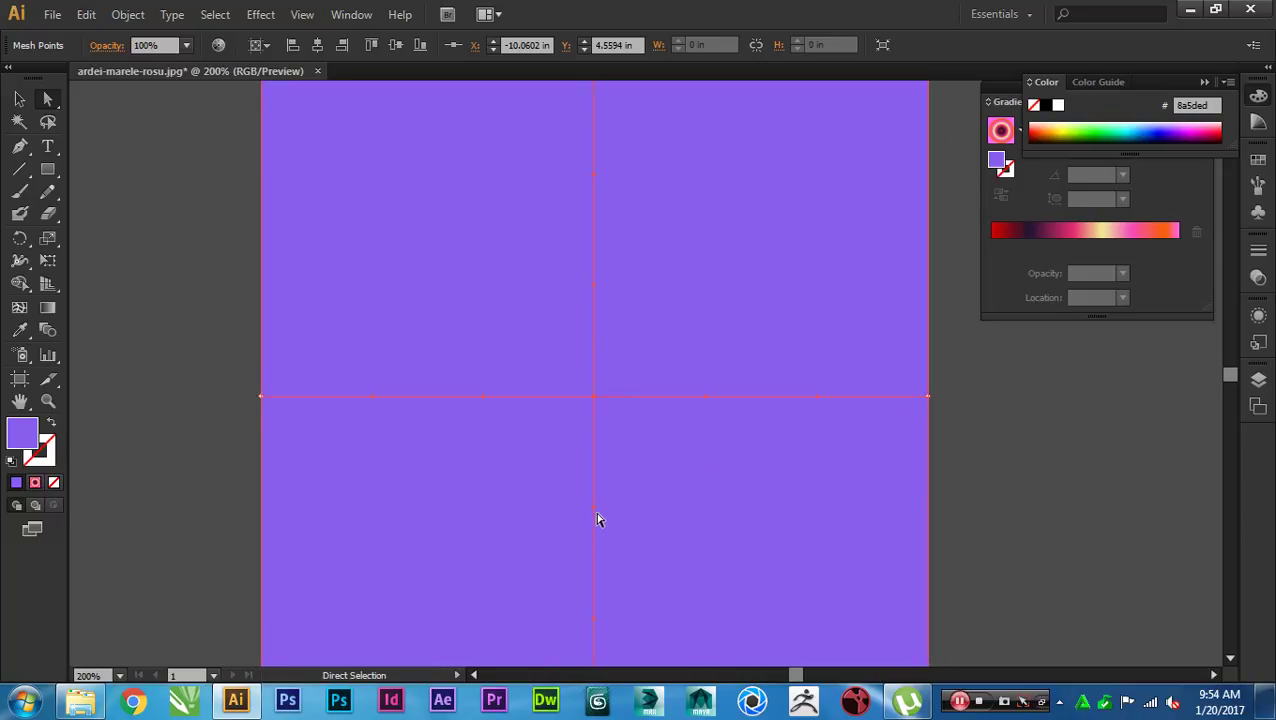
Step: Bend the vertical mesh line into an S-curve using the centre point's lower handle, and colour that point deep blue 5517ff
drag(594, 508, 735, 532)
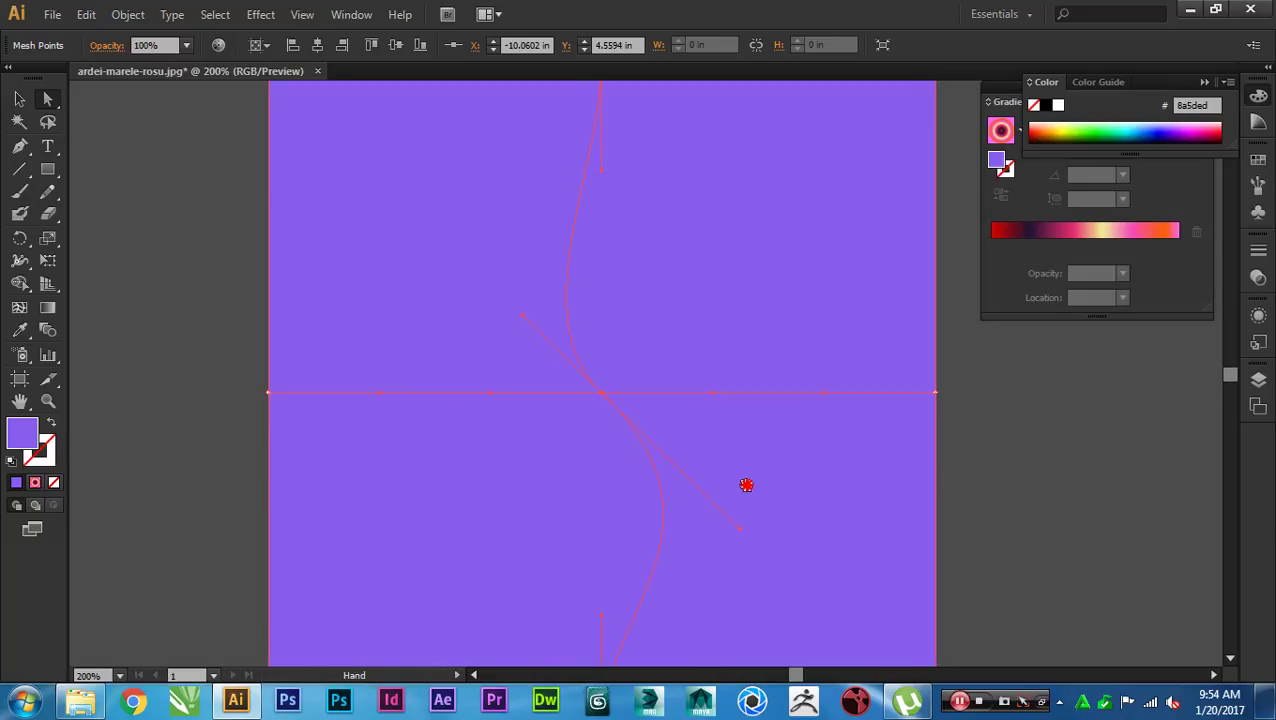
double_click(22, 432)
drag(575, 264, 632, 165)
click(860, 170)
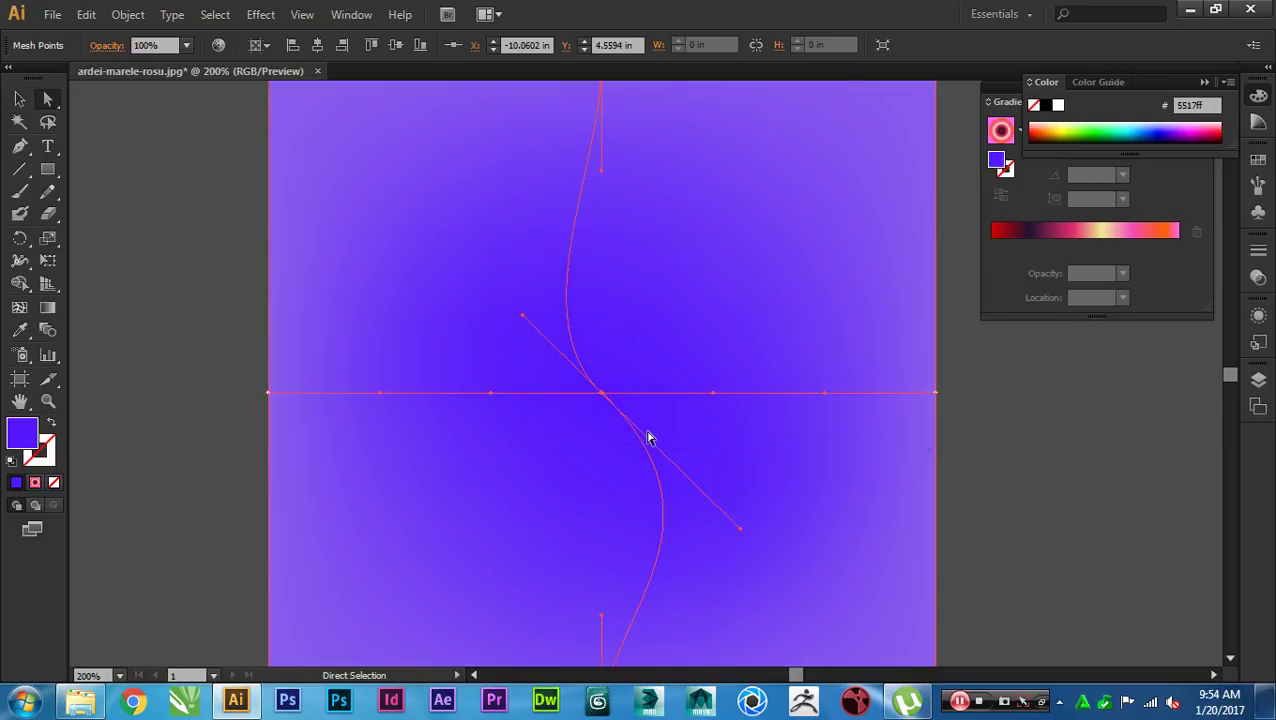
Step: Add a second mesh point just right of the central one on the horizontal mesh line and colour it cyan 1ad4ff
key(u)
drag(617, 397, 627, 397)
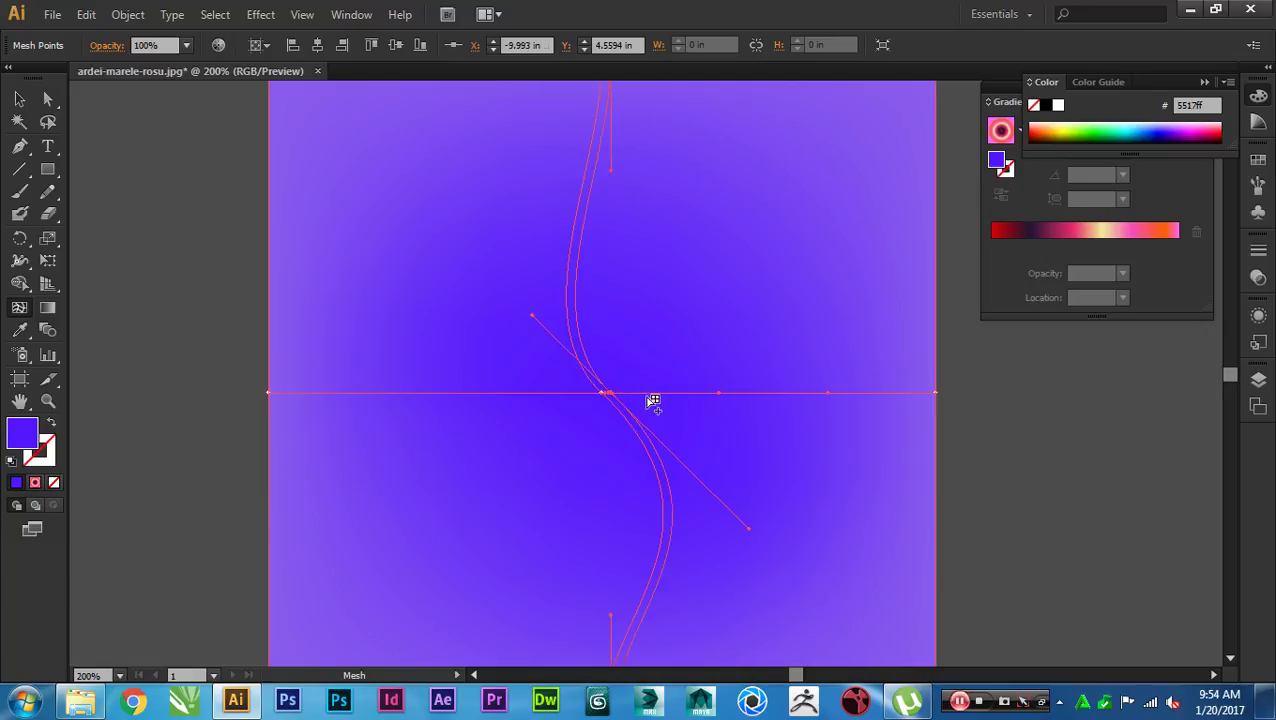
key(a)
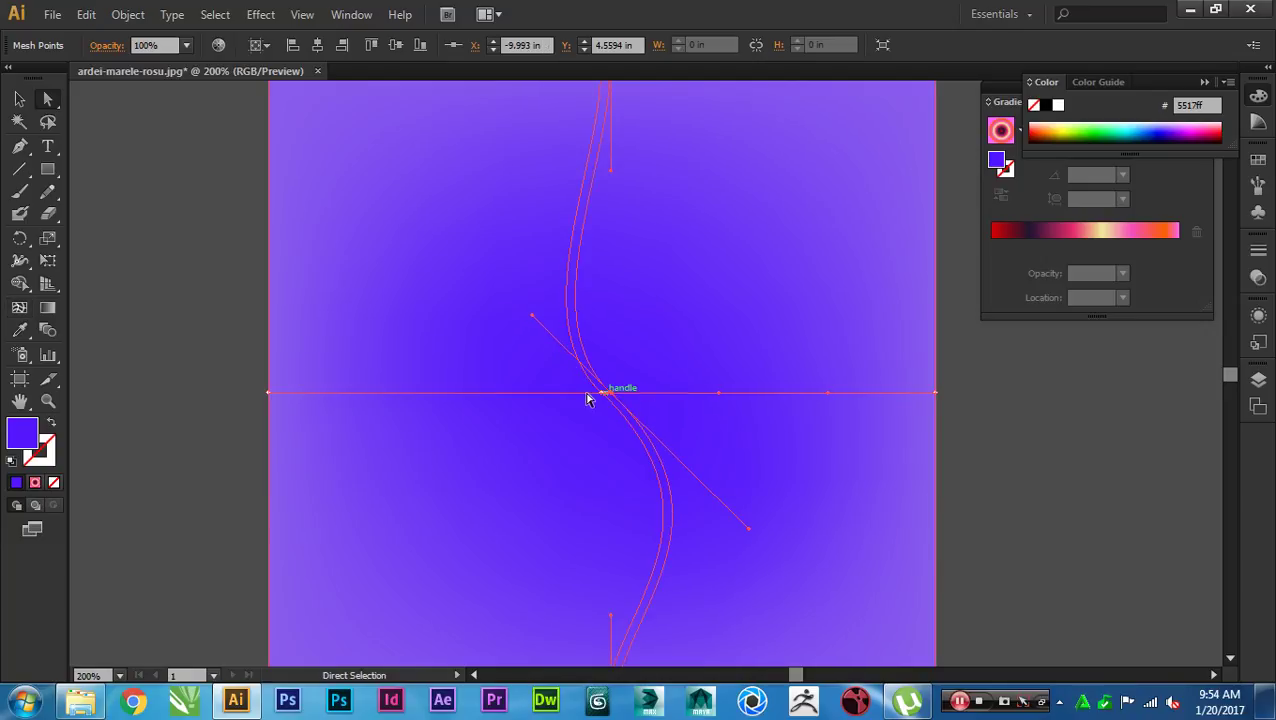
double_click(22, 432)
drag(681, 286, 681, 275)
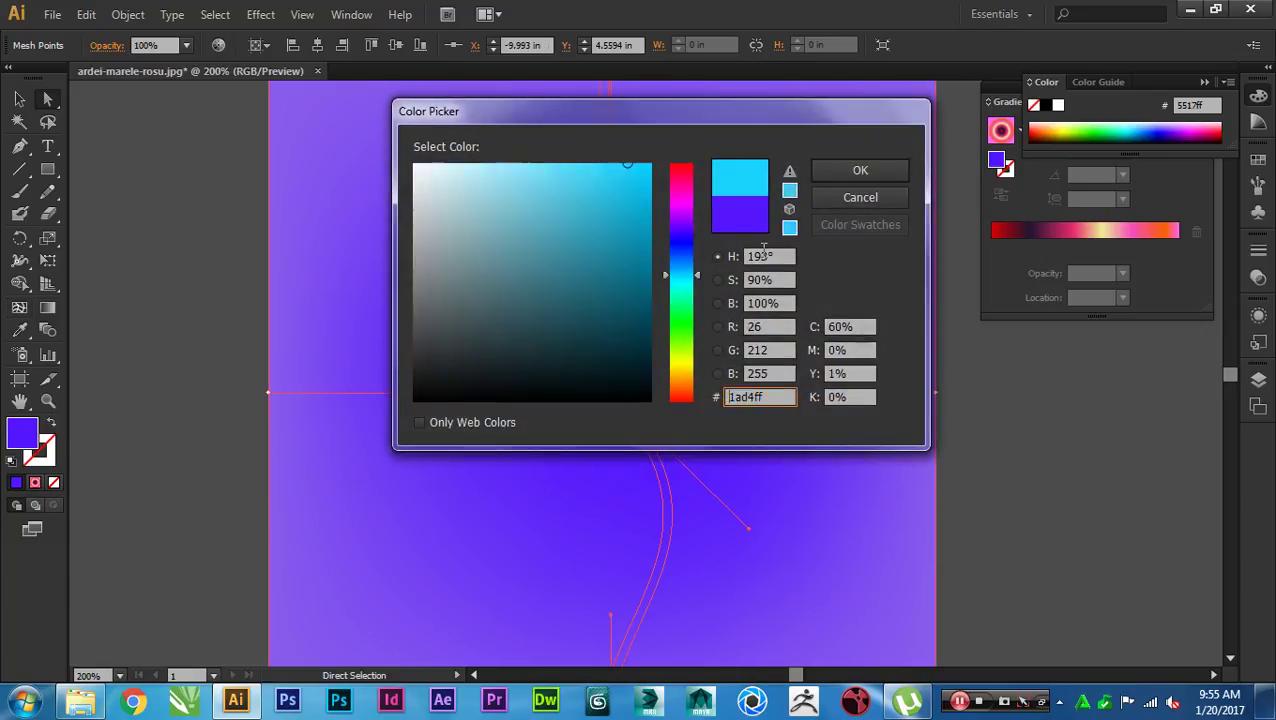
click(854, 171)
click(1011, 476)
drag(1037, 496, 1033, 472)
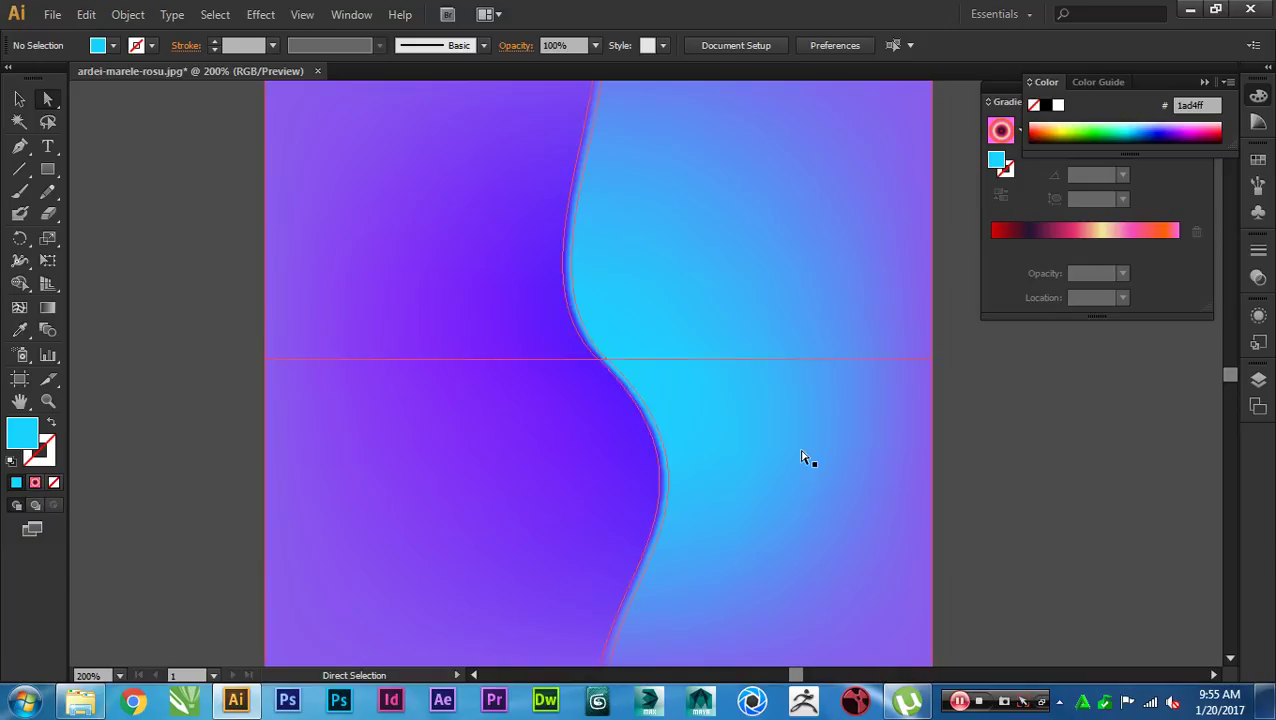
Step: Move the cyan mesh point further right along the horizontal mesh line to soften the transition from the blue area
click(611, 368)
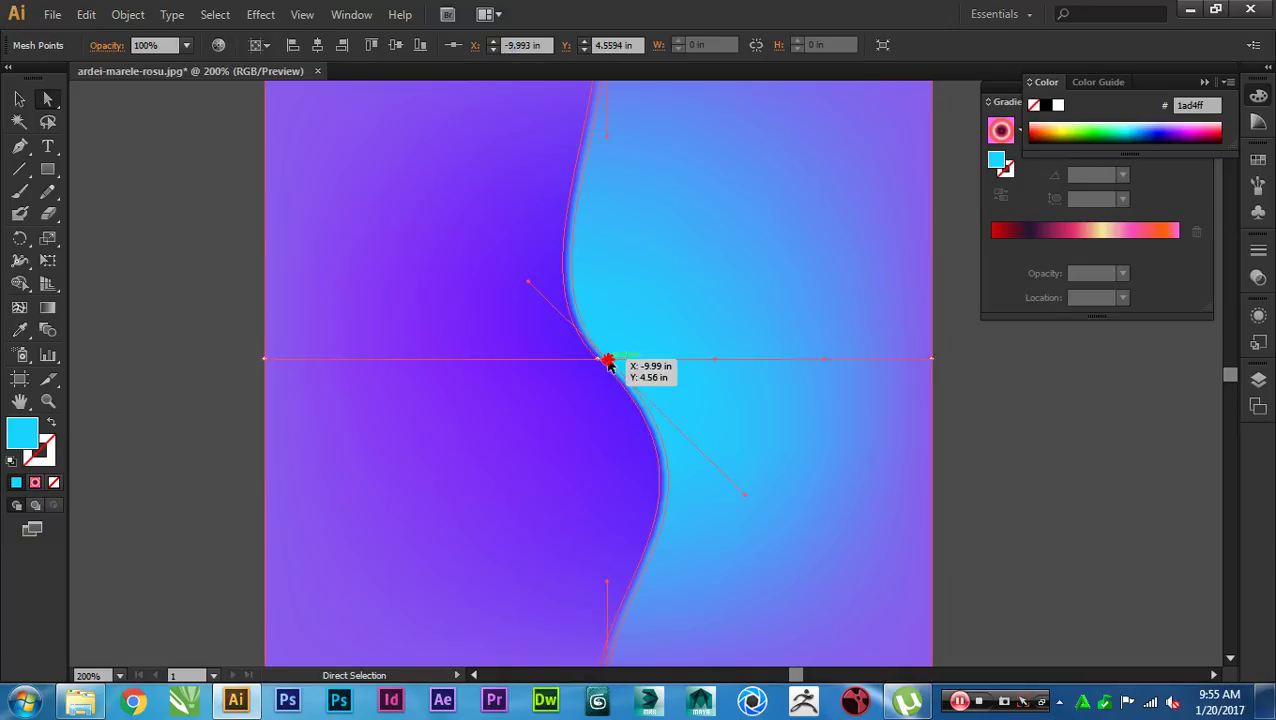
drag(611, 368, 640, 366)
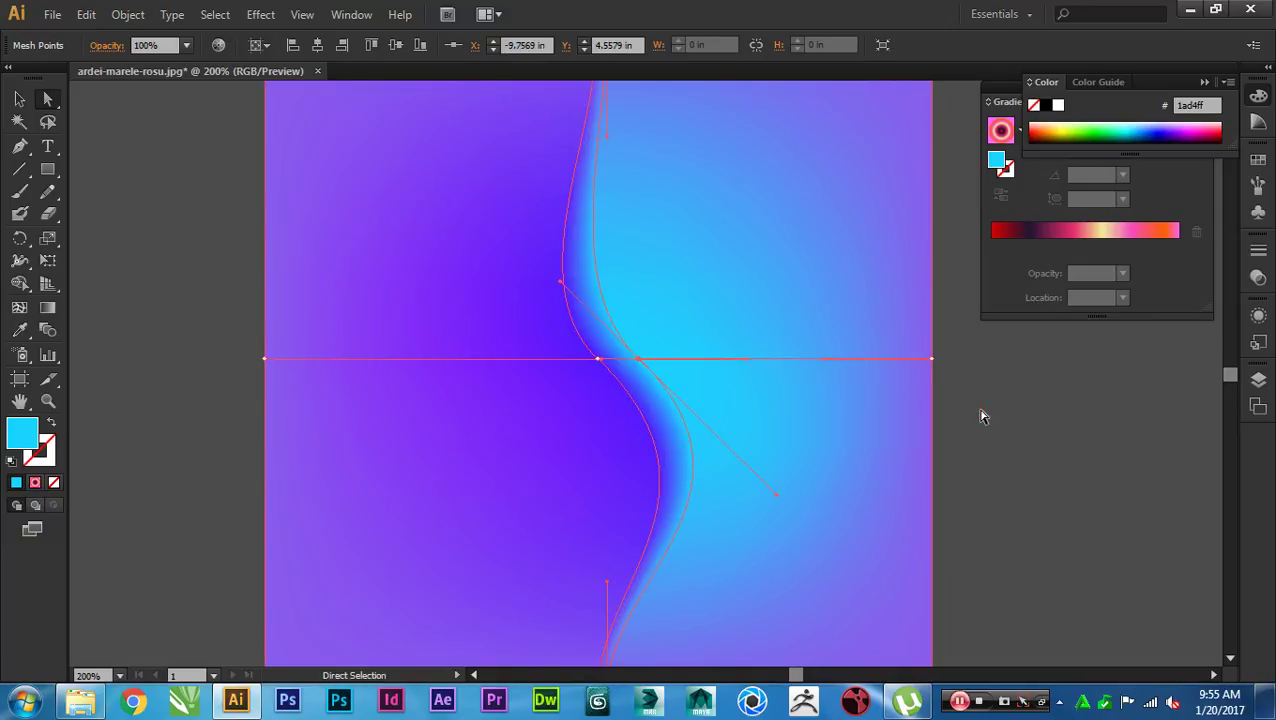
click(983, 421)
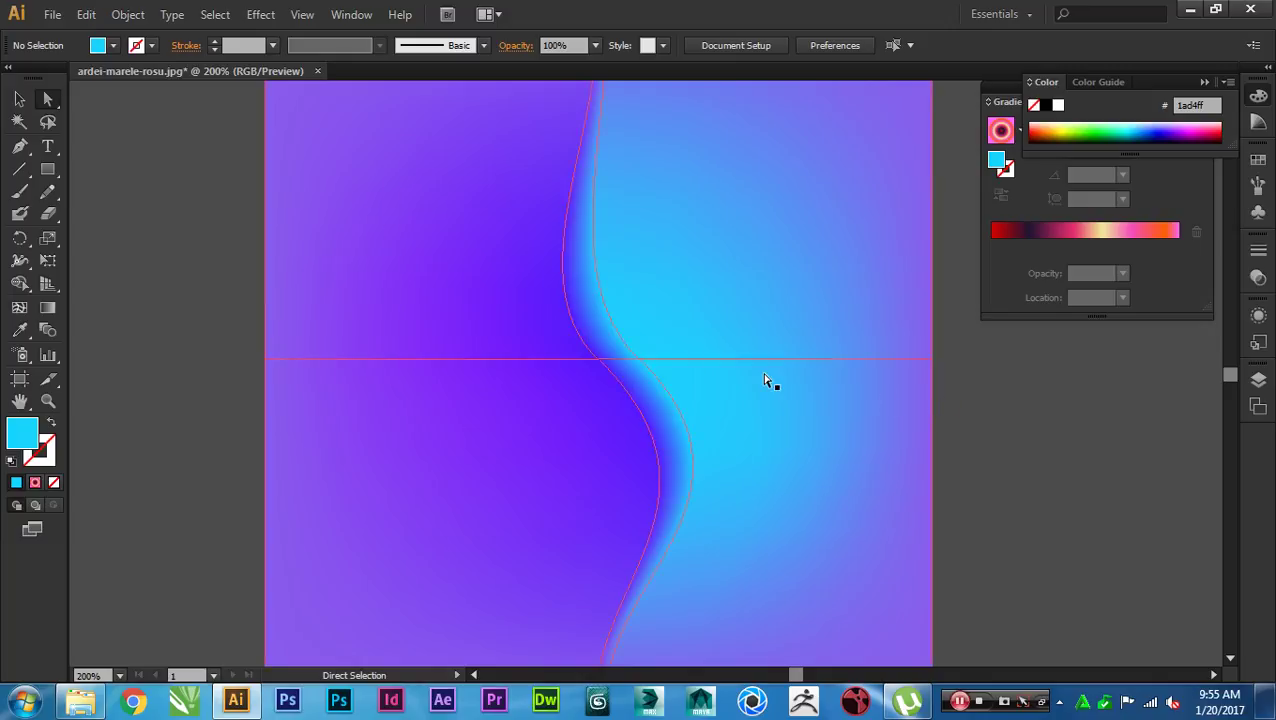
click(643, 361)
drag(643, 359, 700, 361)
click(1134, 484)
key(space)
drag(1116, 481, 1108, 487)
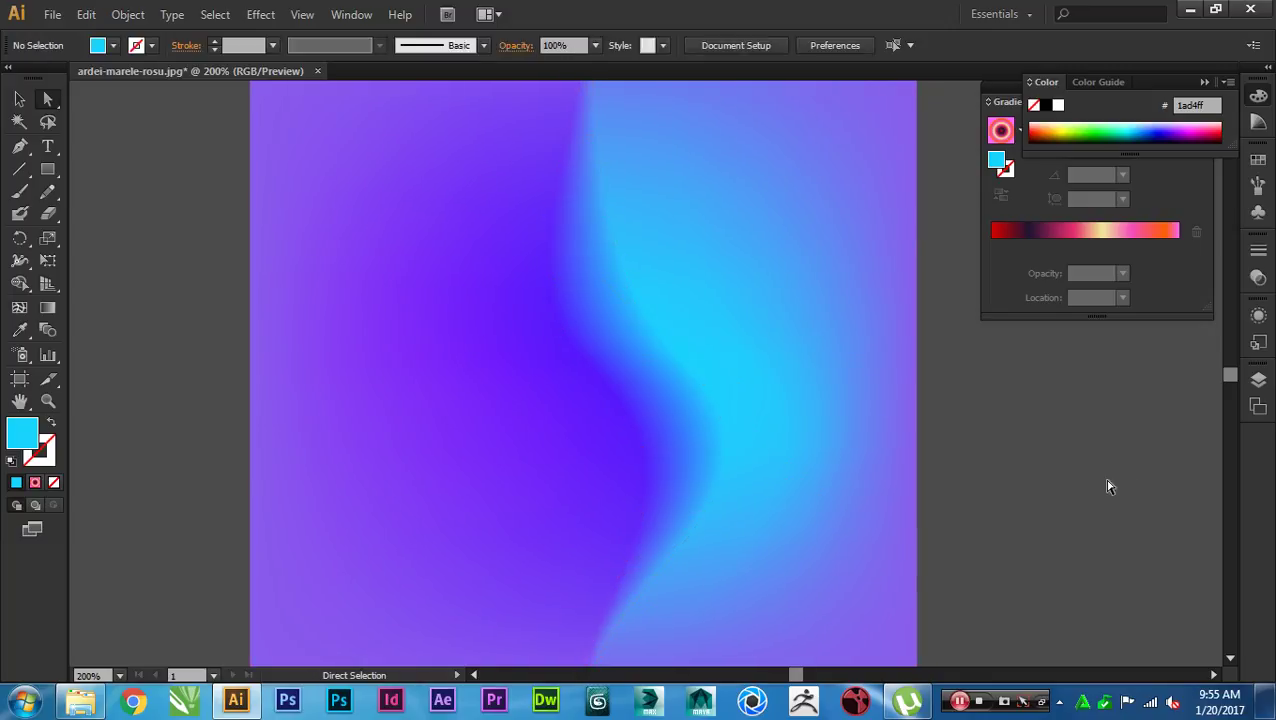
click(795, 461)
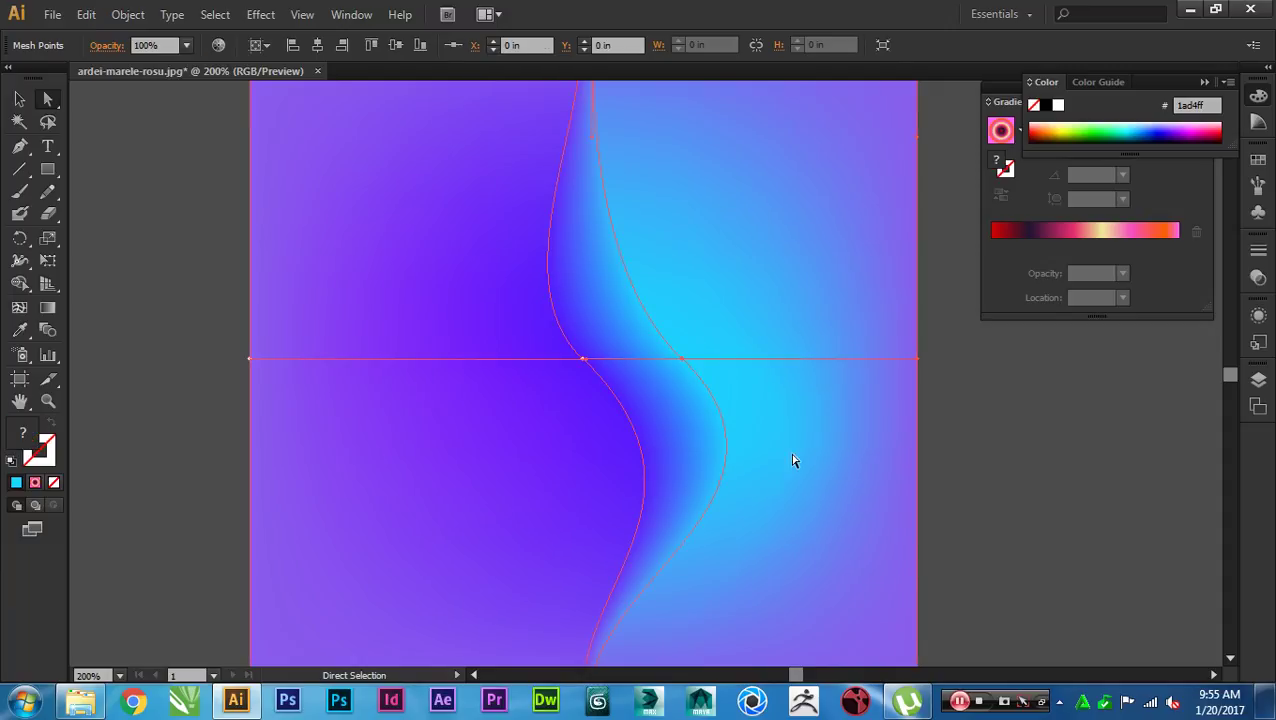
Step: Add a mesh point just above the cyan one on the S-shaped vertical mesh line
key(u)
click(659, 329)
key(a)
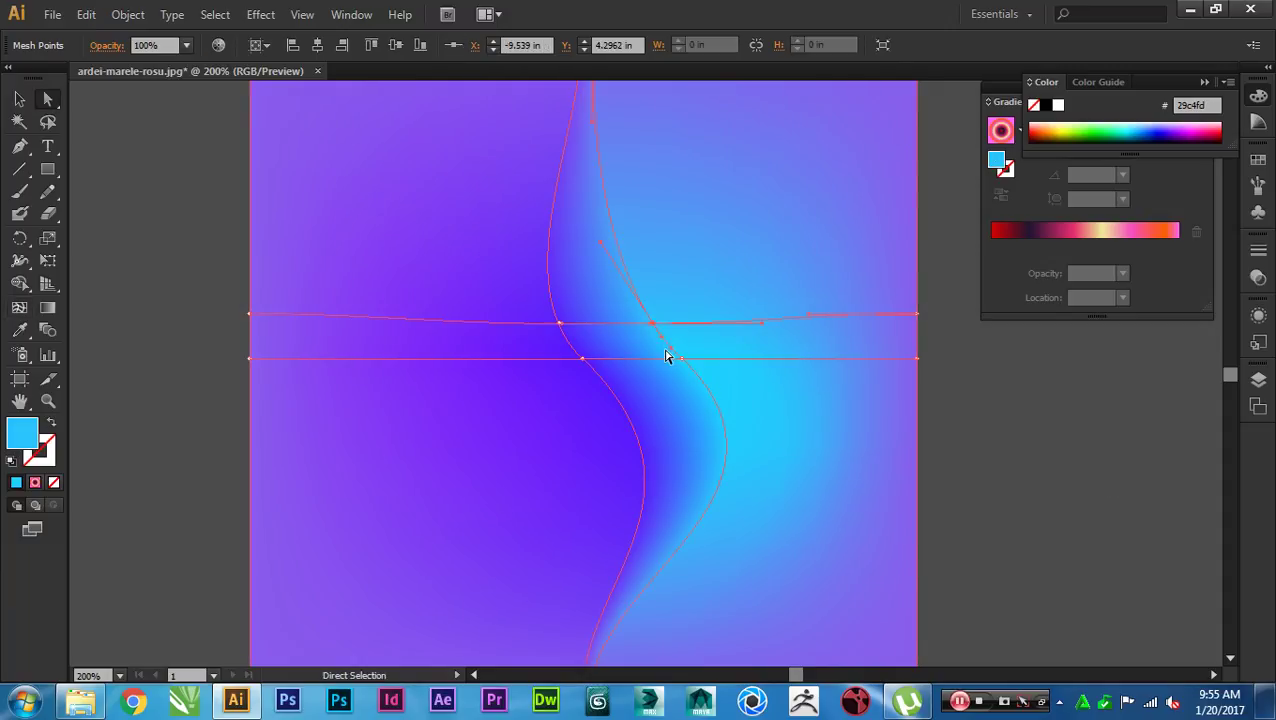
Step: Extend the facing handles of the new mesh point and the cyan point past each other so they overlap
scroll(663, 351, up, 3)
scroll(663, 351, up, 2)
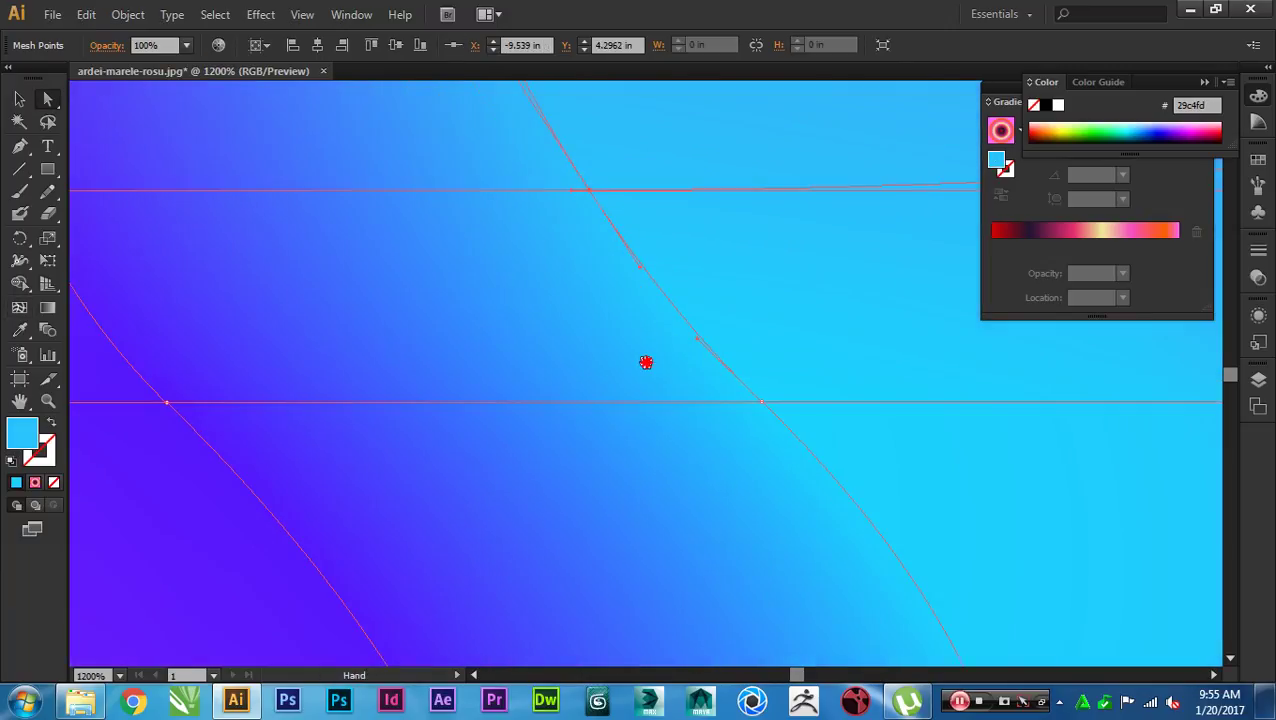
click(541, 206)
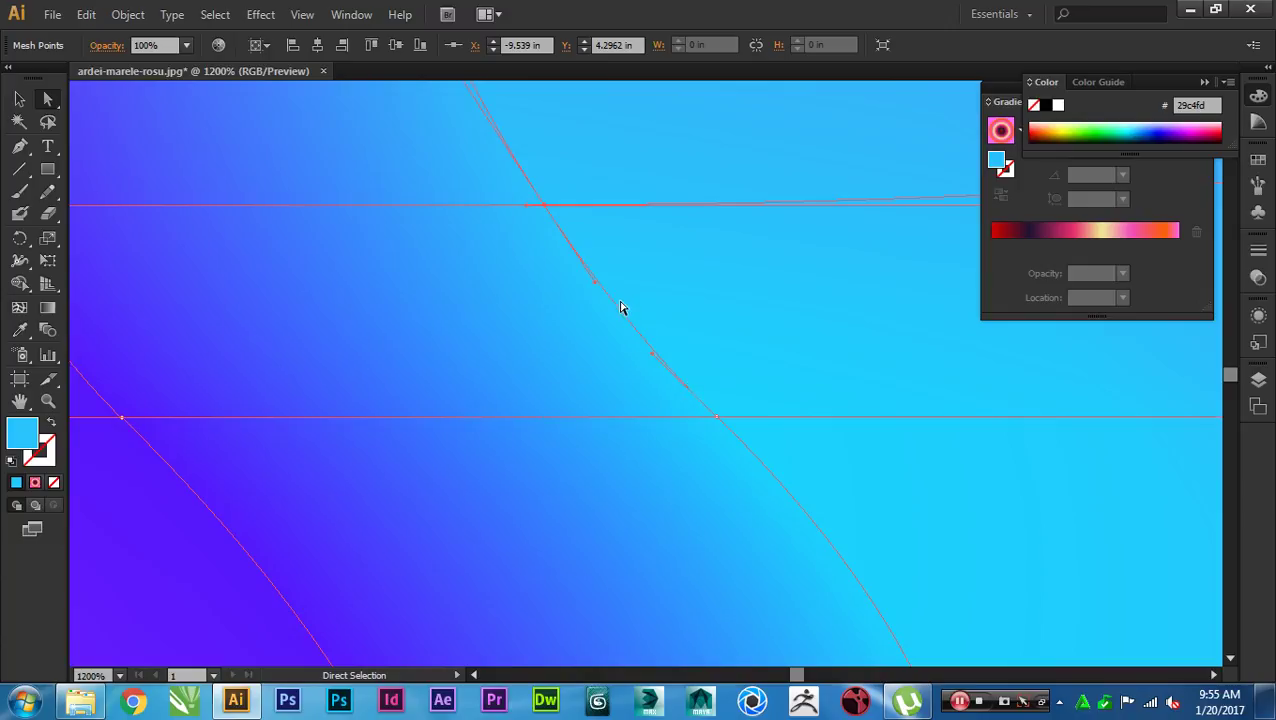
scroll(617, 313, down, 1)
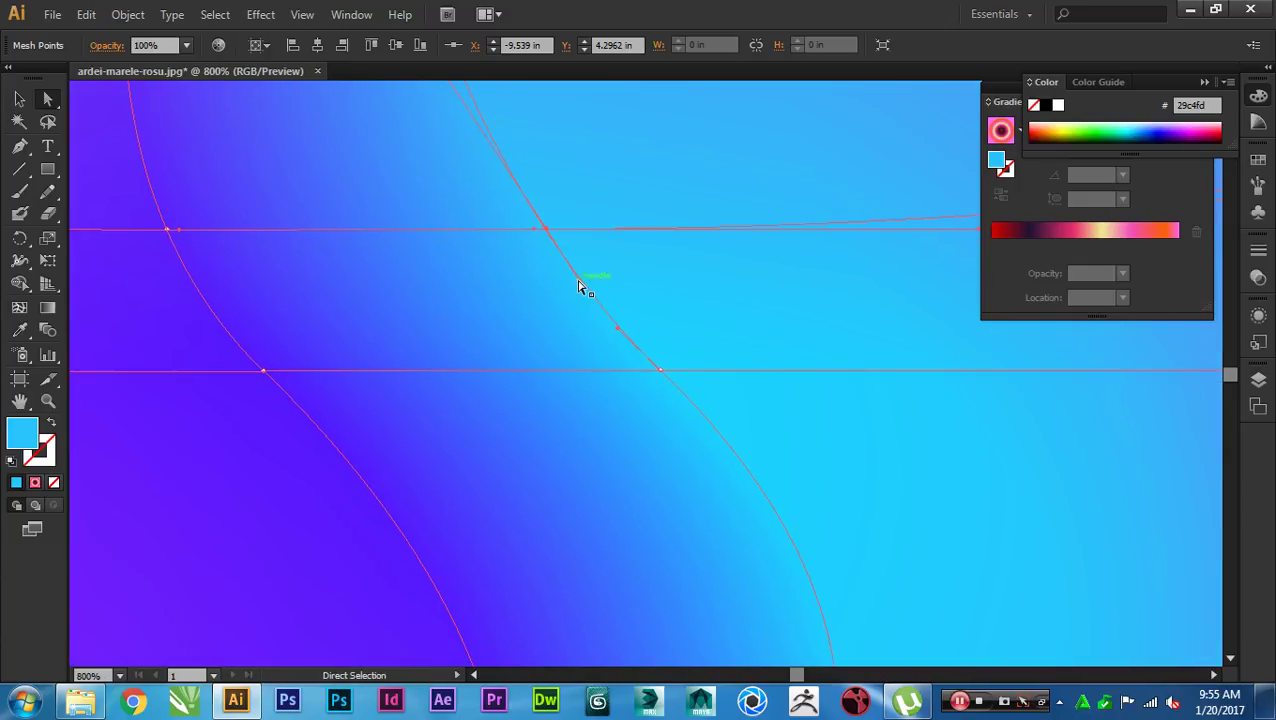
drag(585, 287, 718, 498)
drag(615, 330, 508, 140)
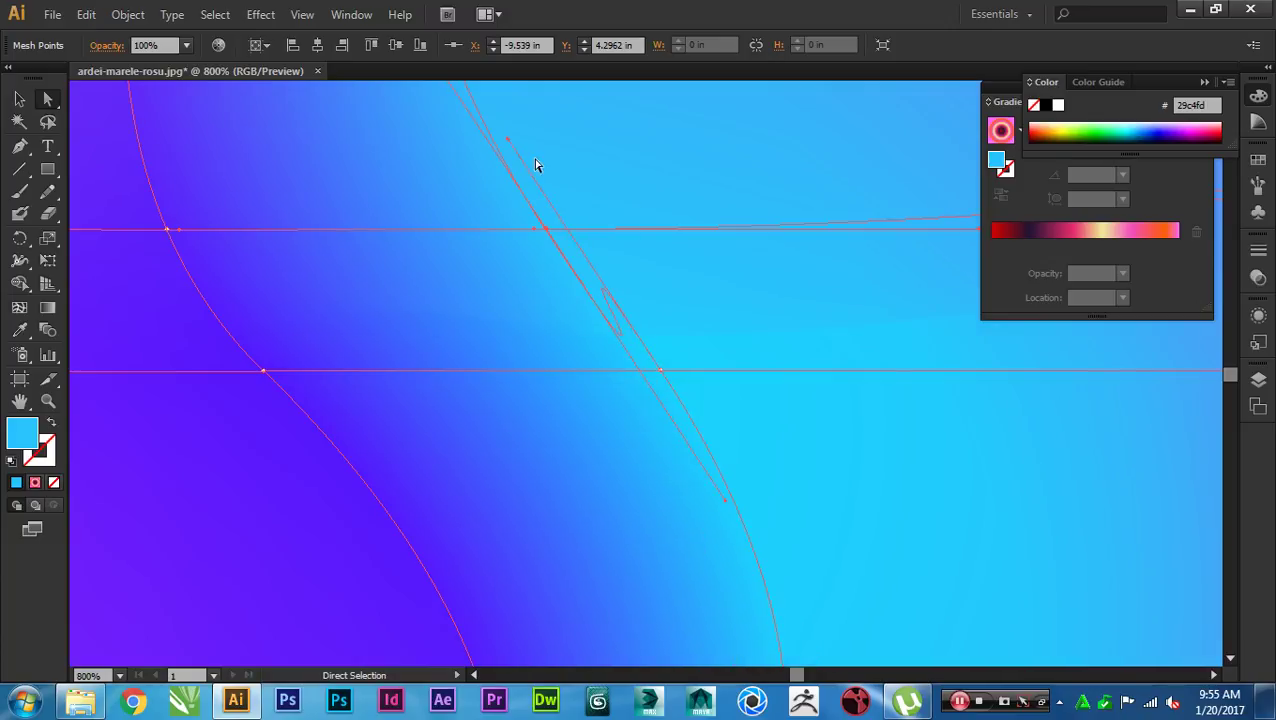
Step: Colour the new mesh point green 1de900 and view the deselected artwork without the panels
drag(535, 229, 546, 229)
click(1088, 127)
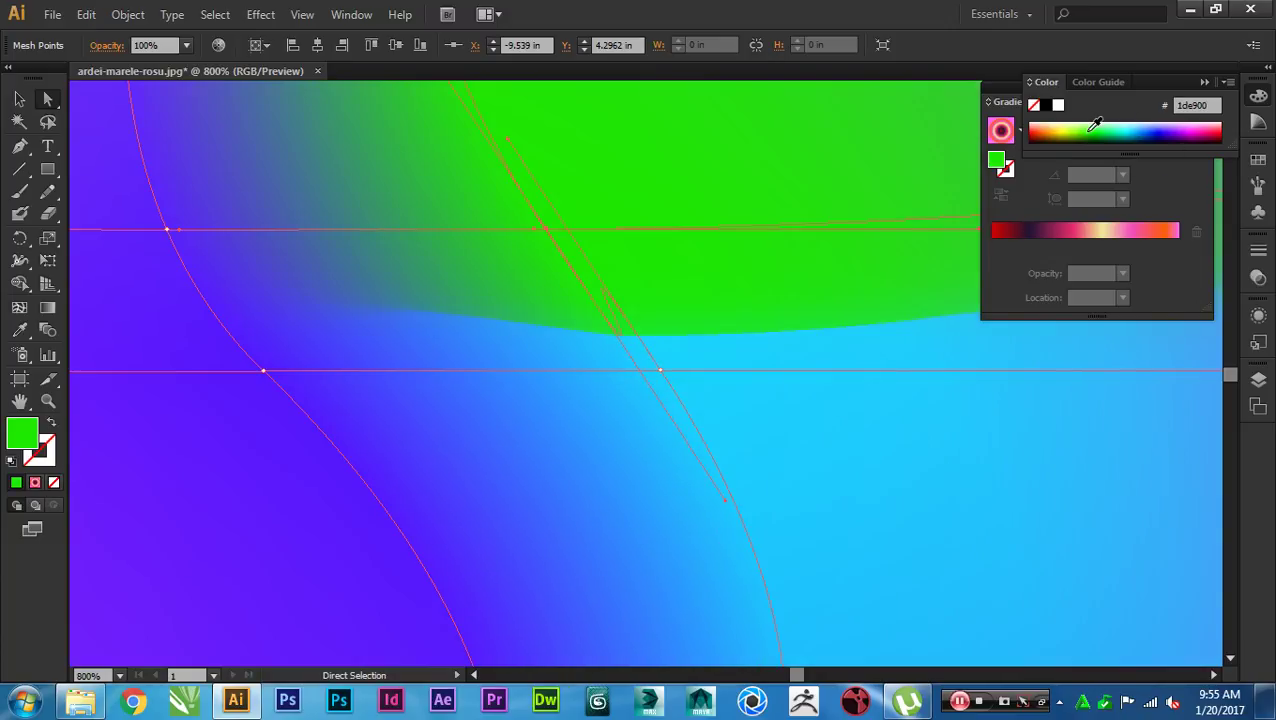
key(ctrl+minus)
key(ctrl+minus)
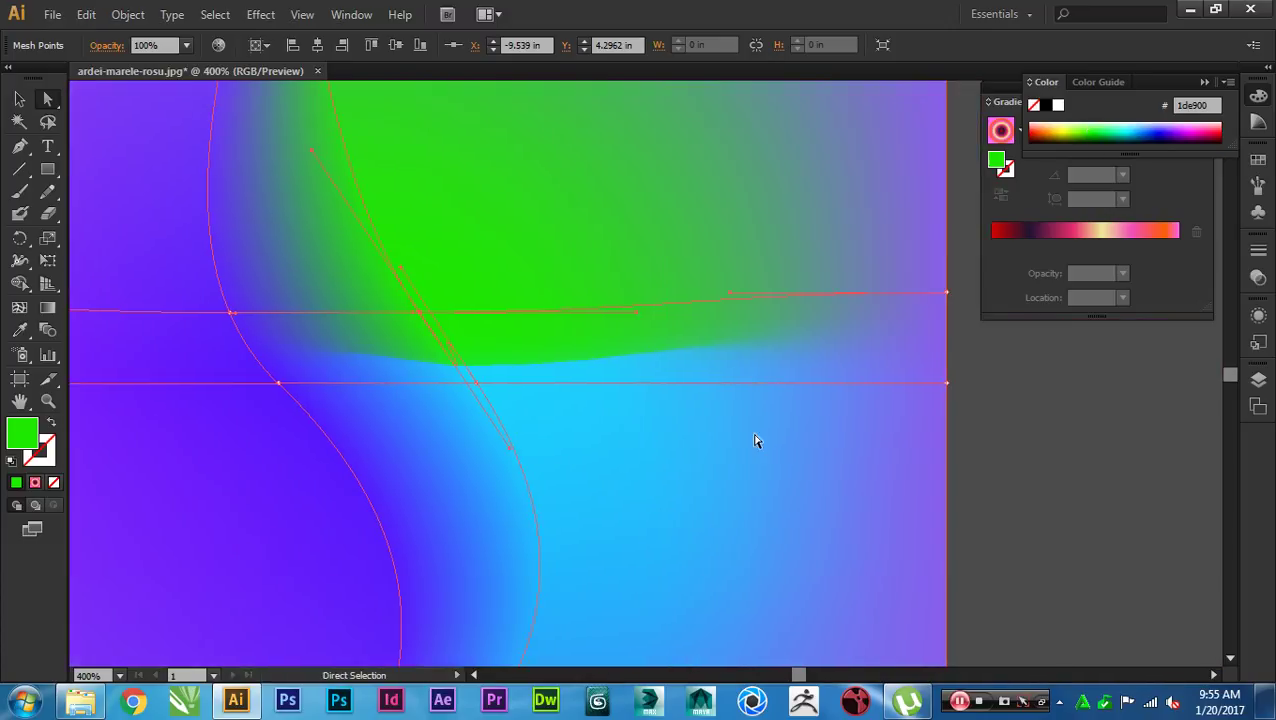
key(Tab)
click(1135, 443)
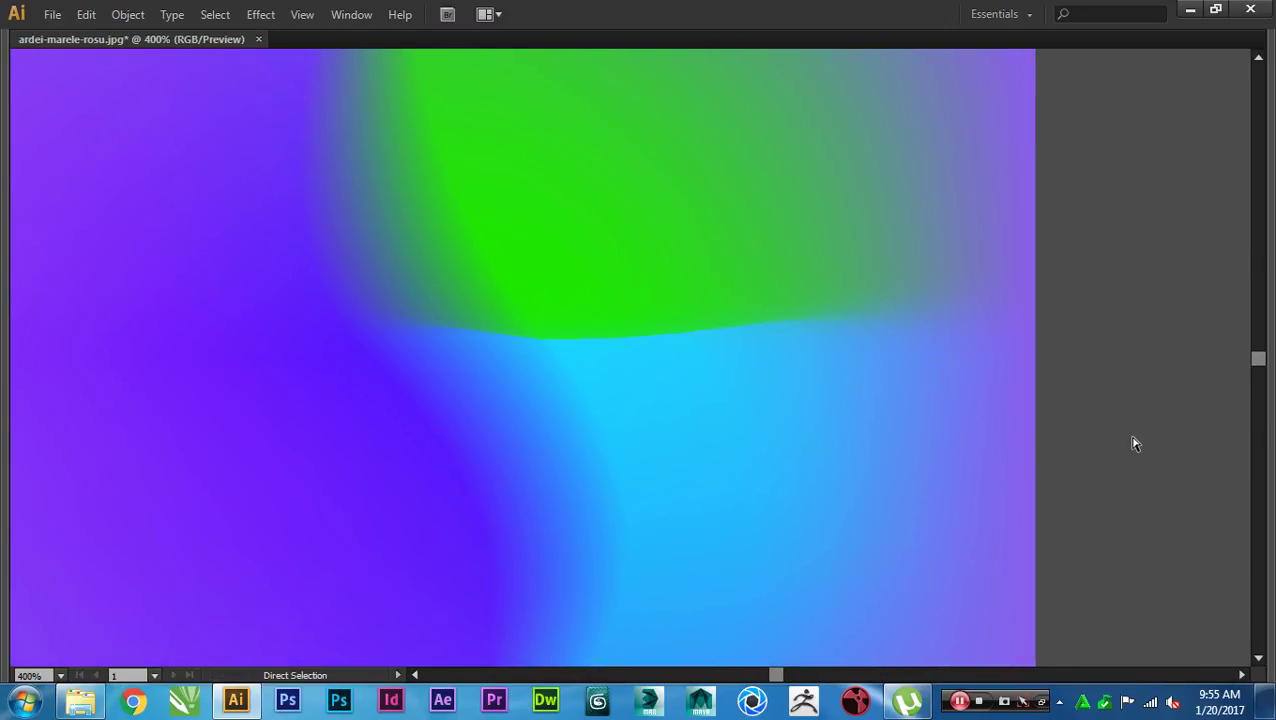
Step: Pull back the overlapping handles between the green and cyan mesh points to soften their colour transition, and deselect the mesh
click(812, 320)
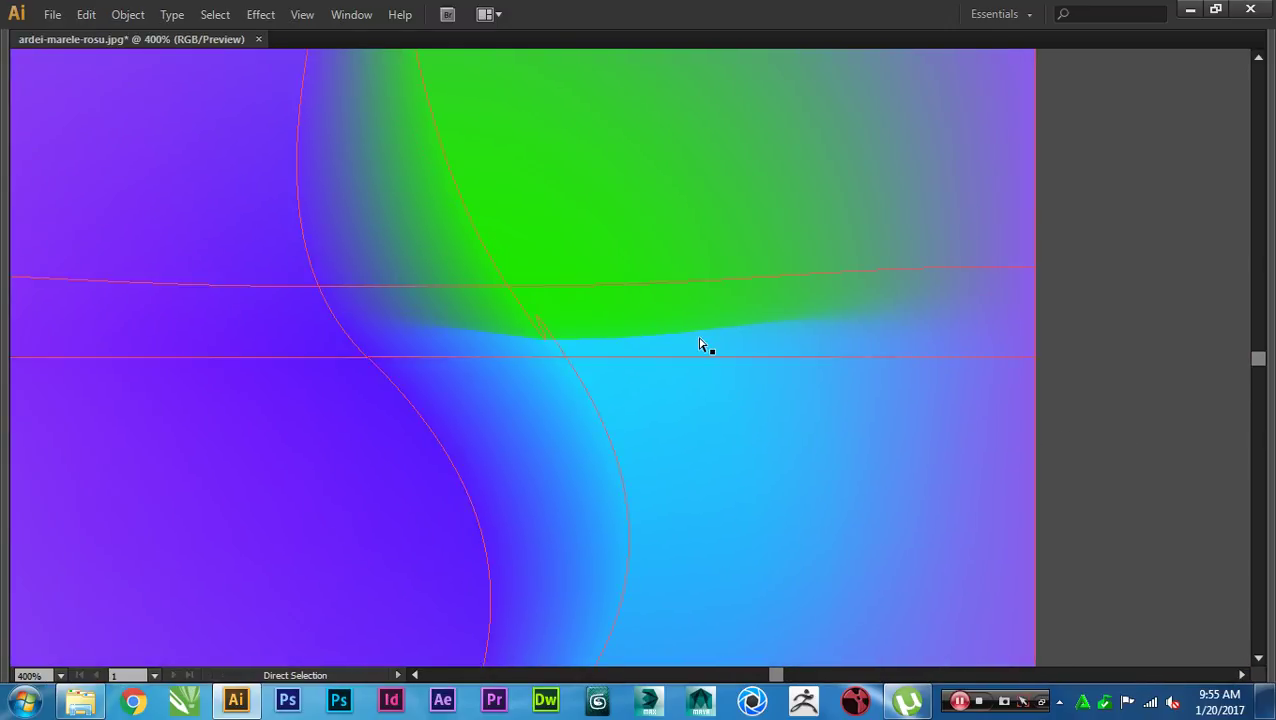
scroll(531, 347, up, 3)
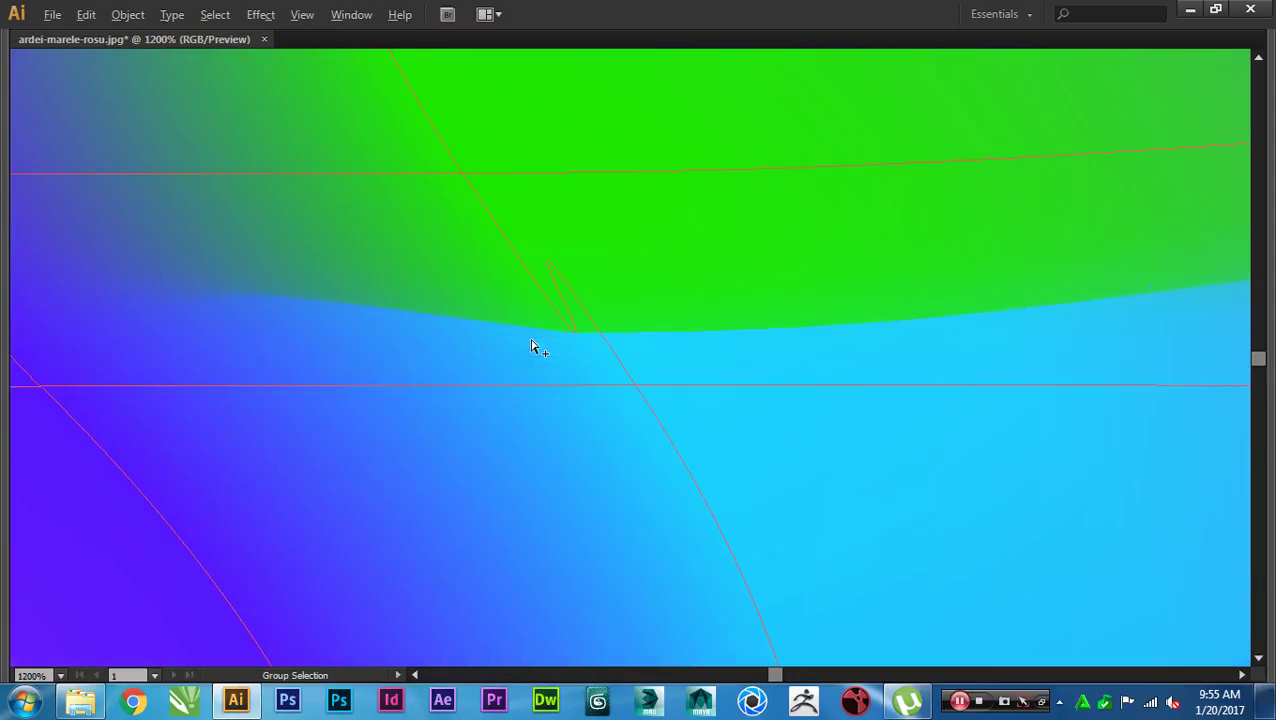
key(alt)
click(461, 177)
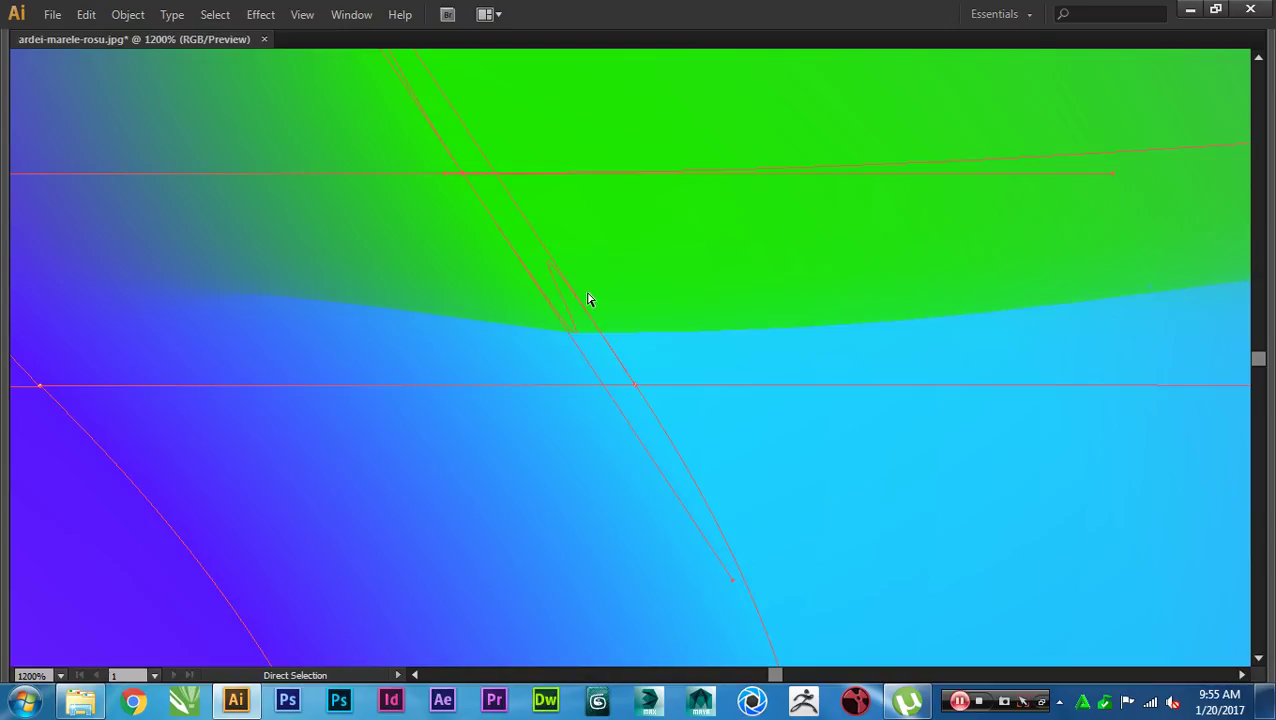
drag(733, 579, 630, 431)
key(ctrl+z)
click(635, 385)
drag(733, 583, 524, 255)
scroll(465, 228, up, 3)
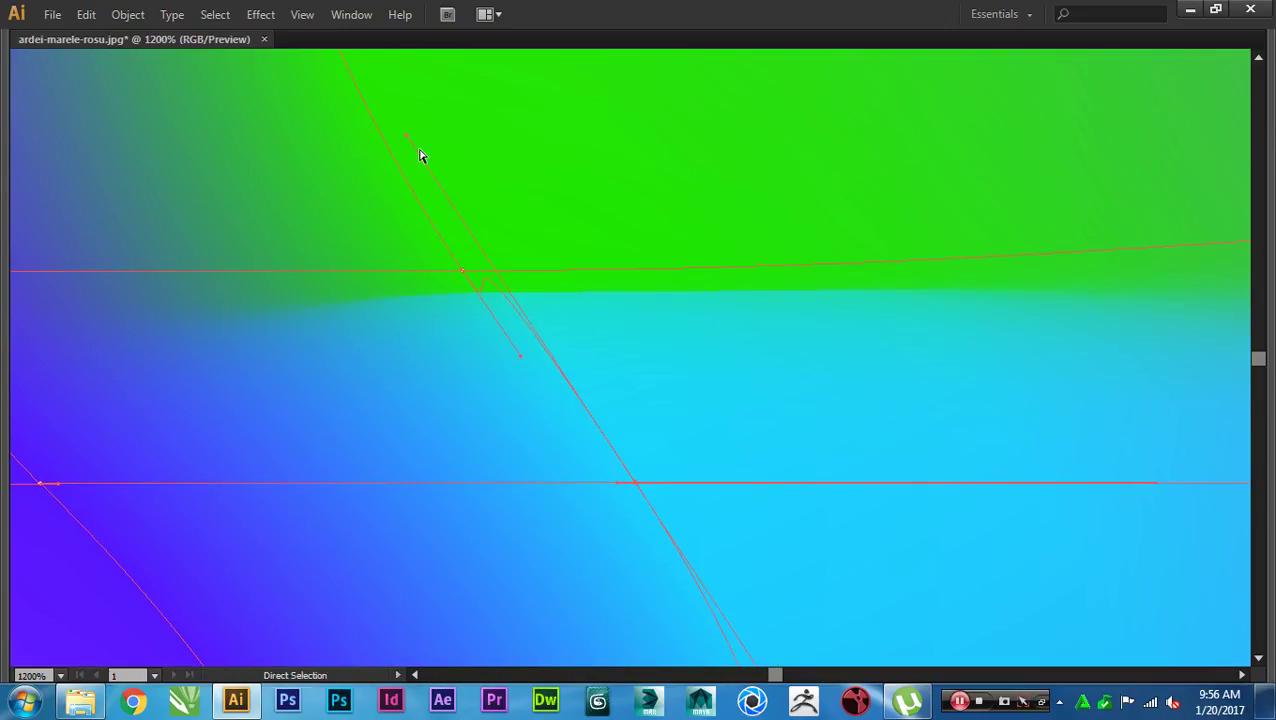
drag(408, 136, 551, 394)
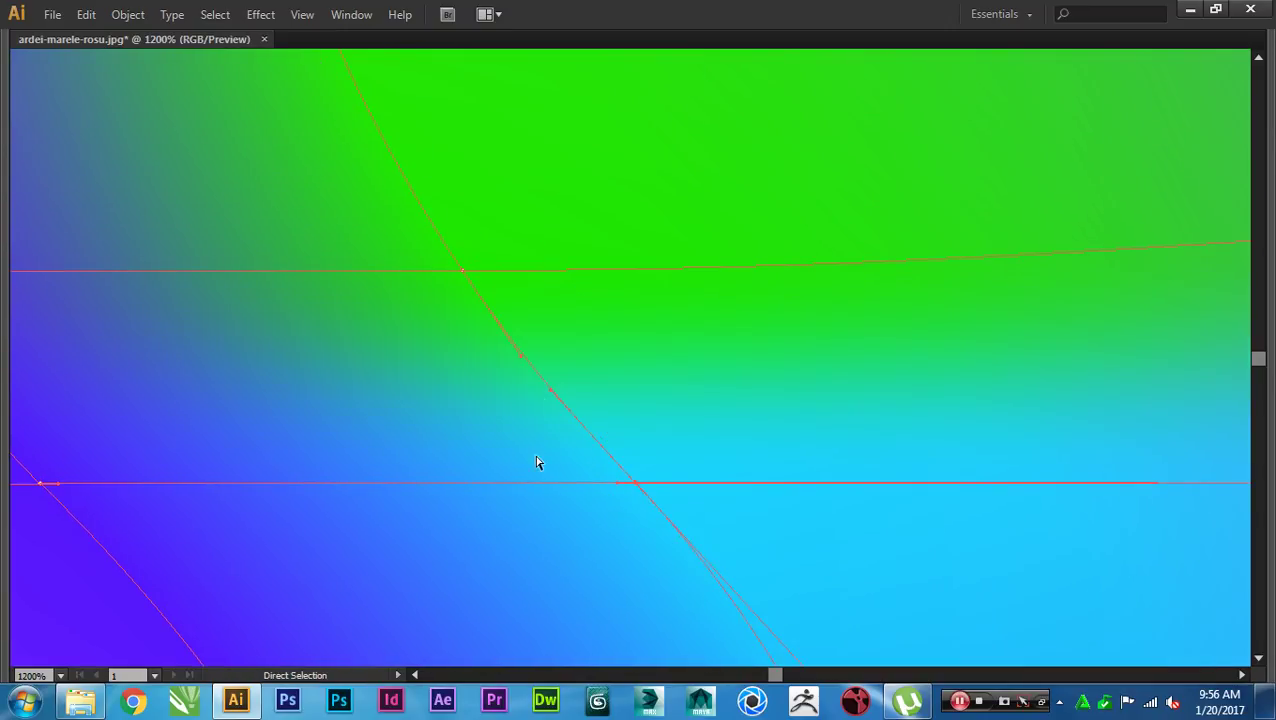
scroll(626, 478, down, 2)
drag(642, 470, 433, 439)
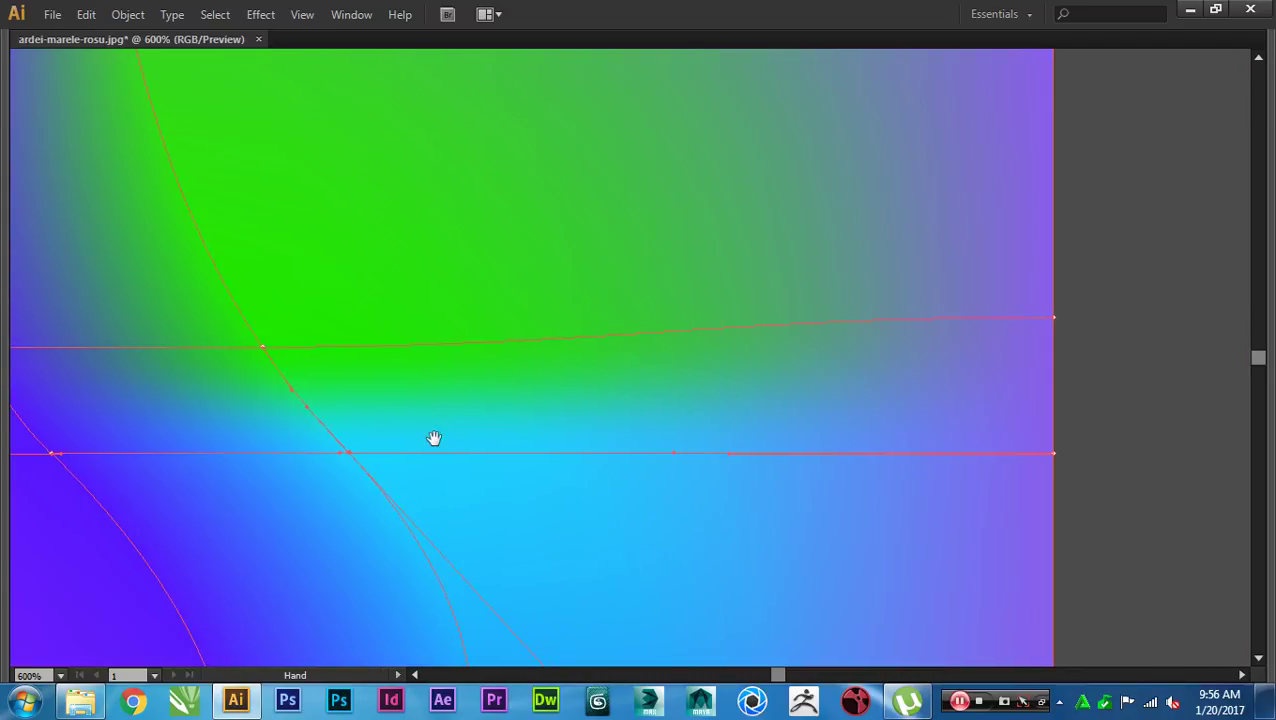
click(1145, 405)
click(621, 399)
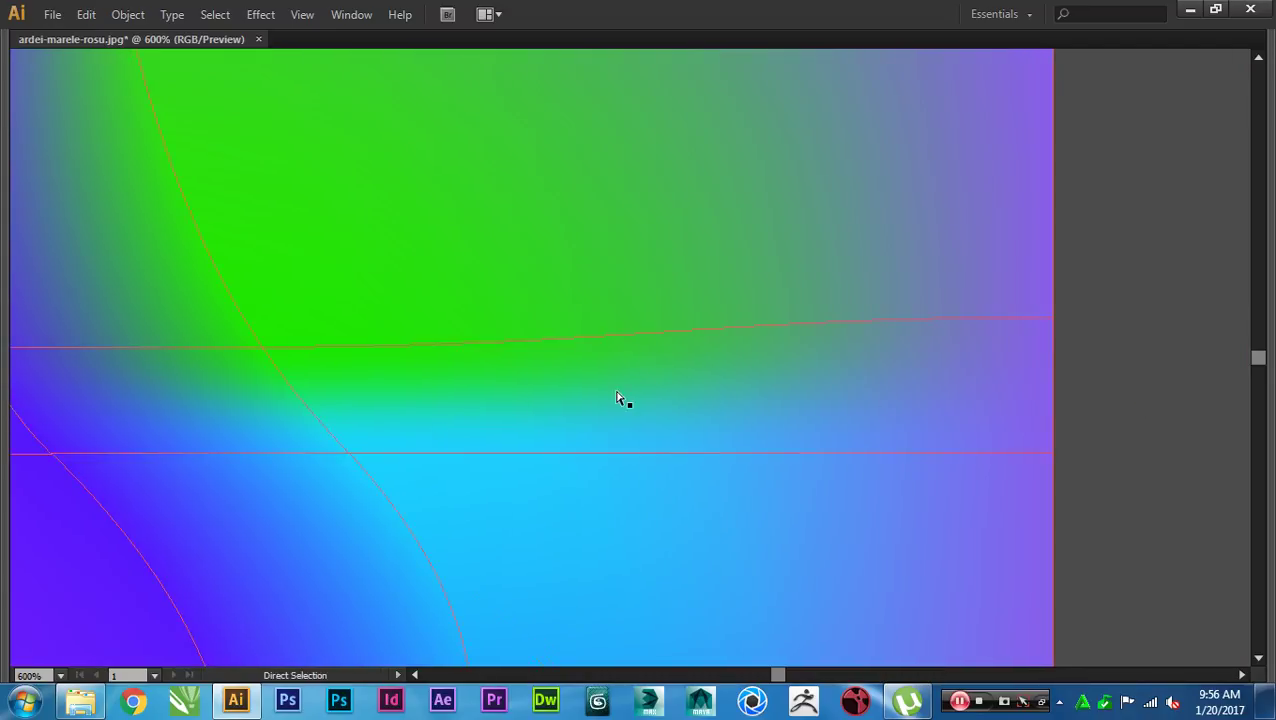
Step: Move the green mesh point up and to the right, away from the cyan point, and deselect the mesh
drag(389, 398, 576, 421)
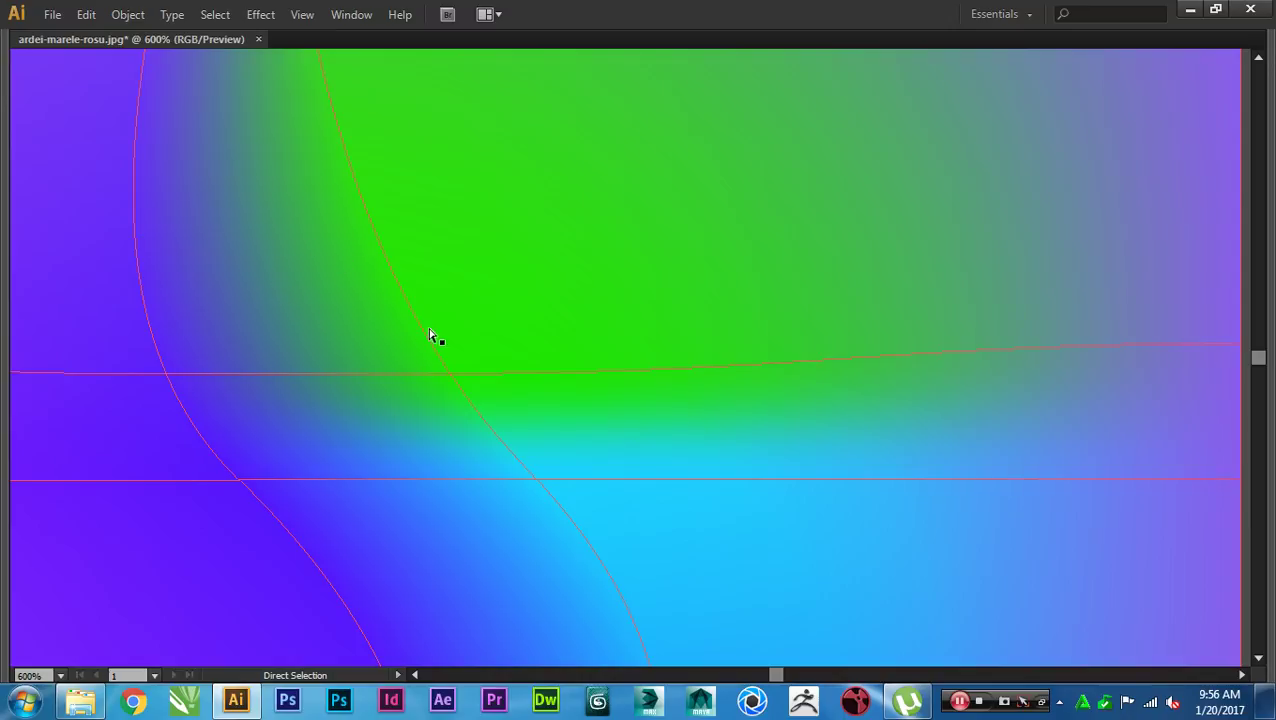
drag(433, 336, 461, 341)
click(465, 405)
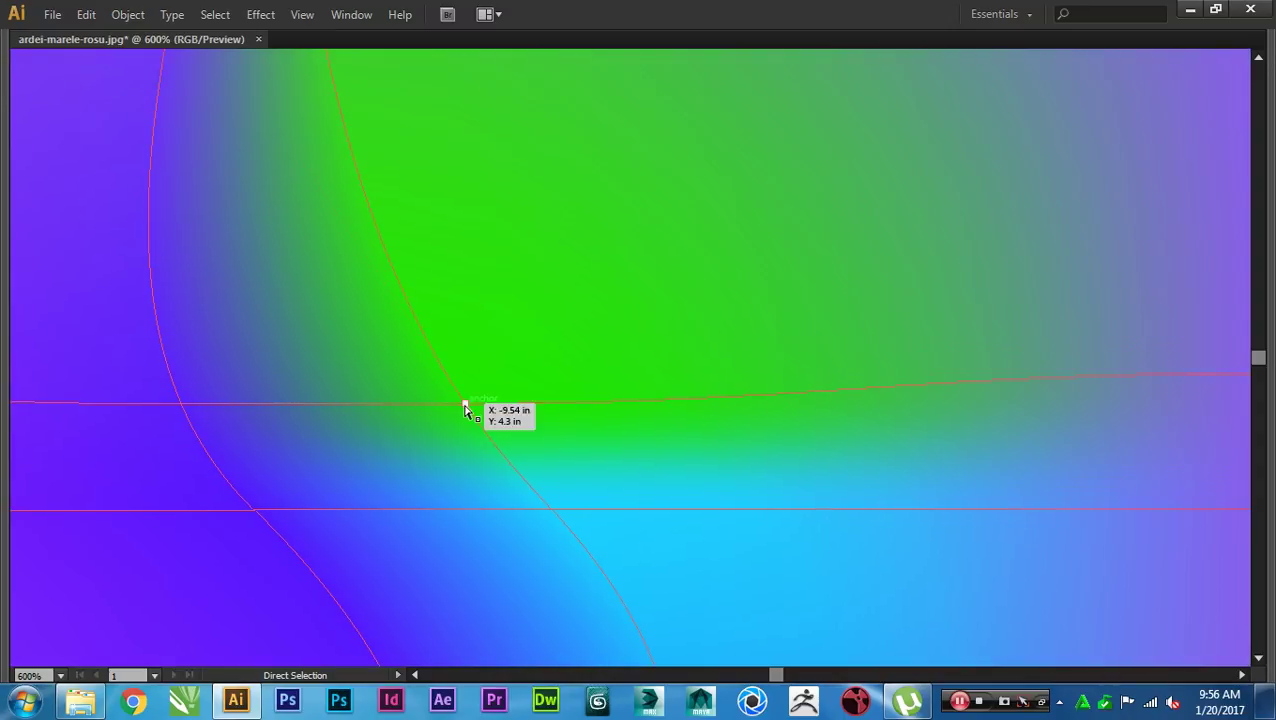
drag(465, 405, 605, 314)
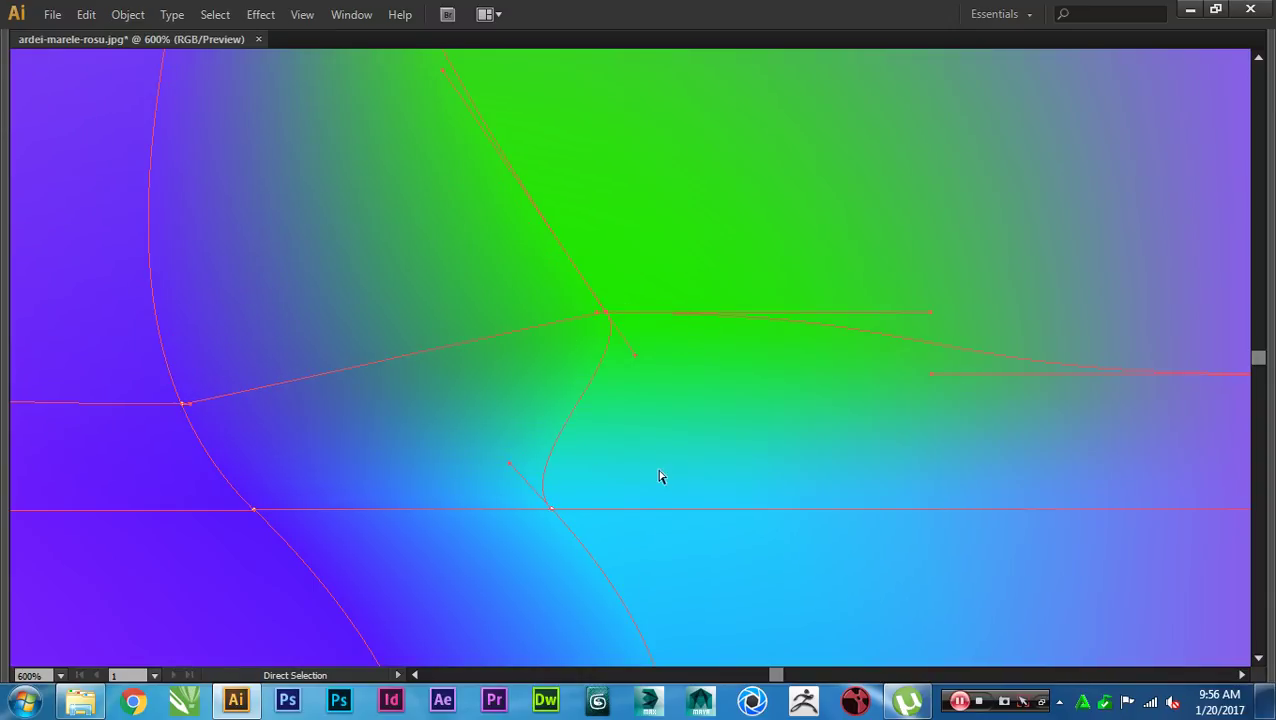
scroll(674, 472, down, 3)
drag(766, 467, 709, 462)
ctrl+click(920, 460)
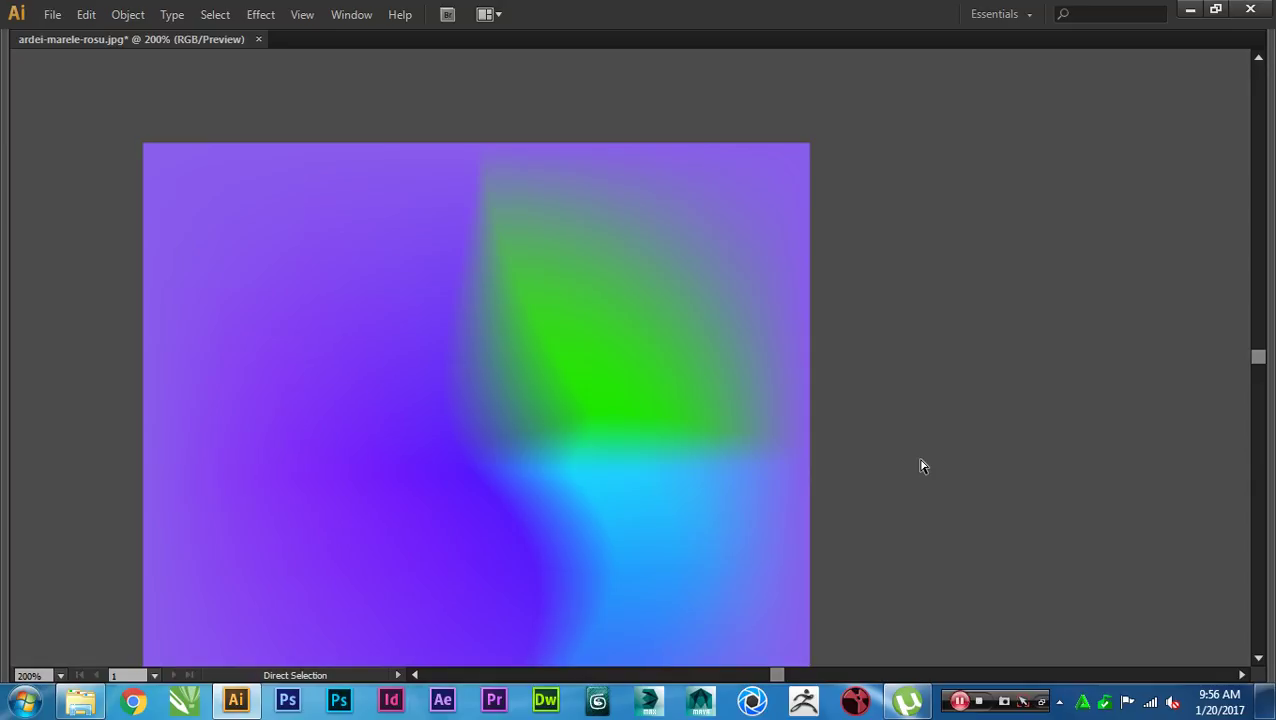
Step: Select the whole practice mesh square and delete it
key(v)
click(643, 451)
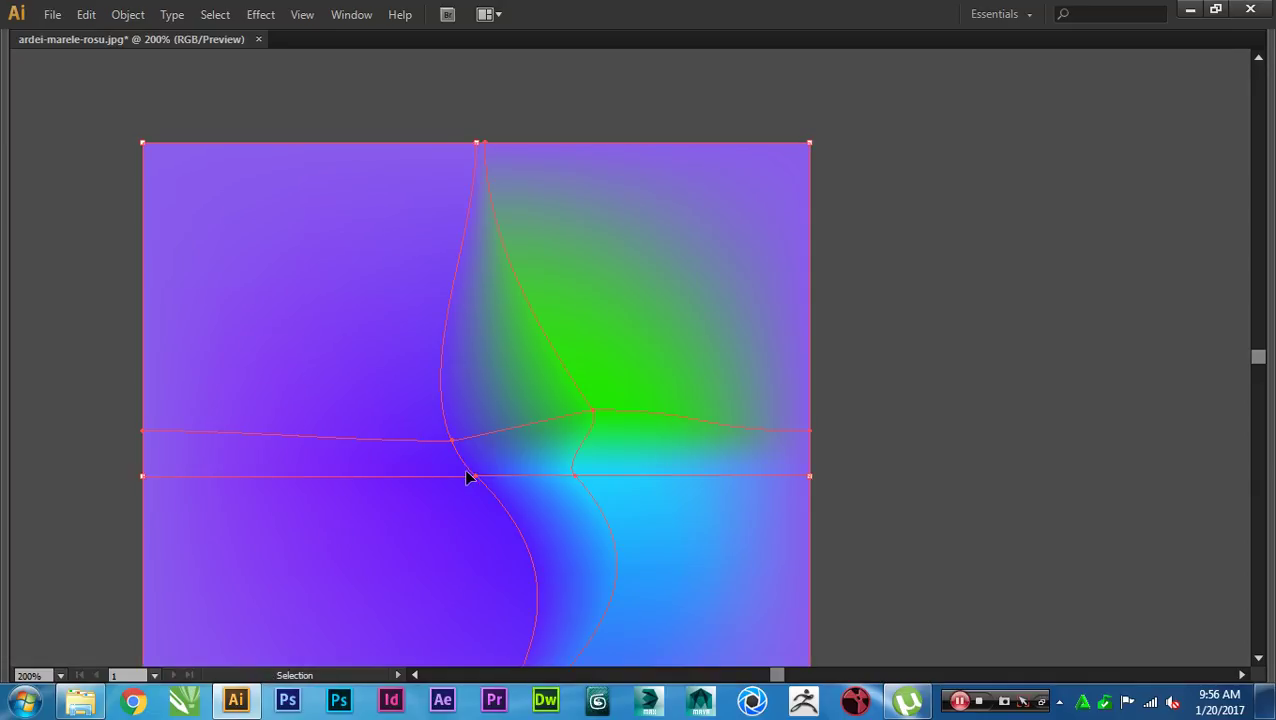
key(Delete)
Step: Examine the red pepper photo, looking at its lobes, highlights, shadows and stem
scroll(723, 483, down, 3)
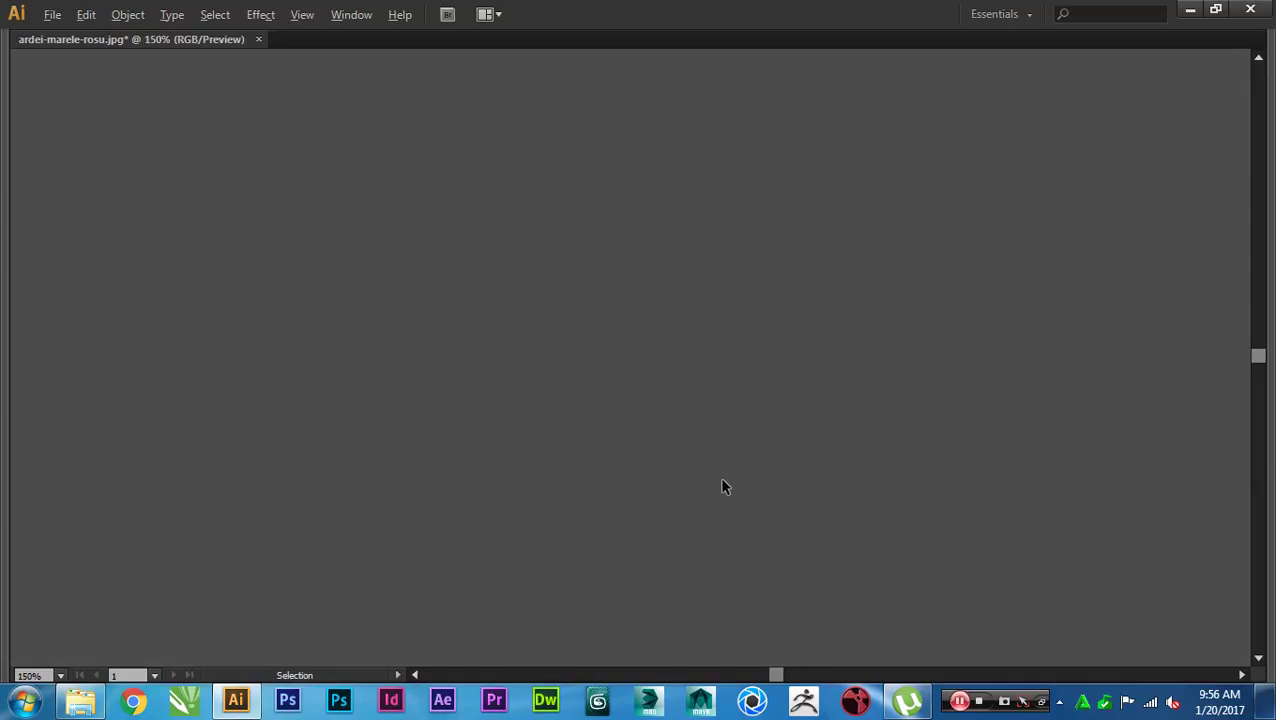
key(space)
drag(973, 485, 351, 439)
key(ctrl+plus)
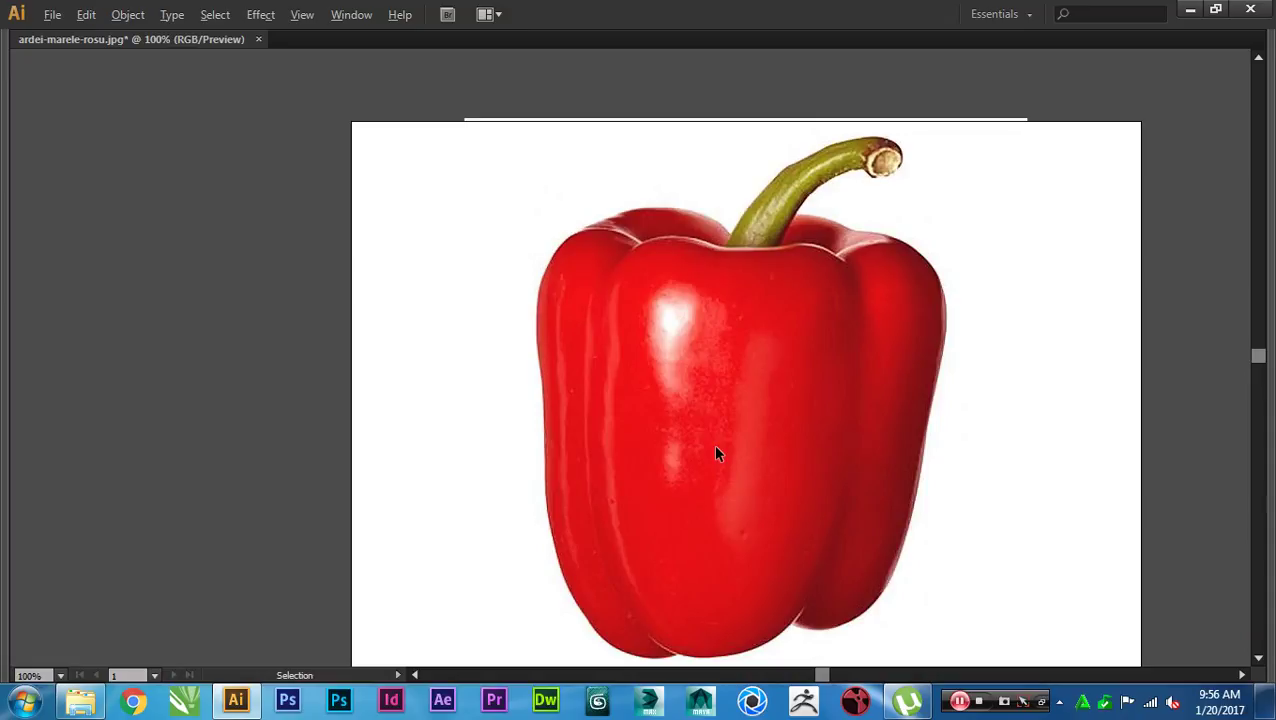
key(ctrl+plus)
drag(772, 464, 688, 402)
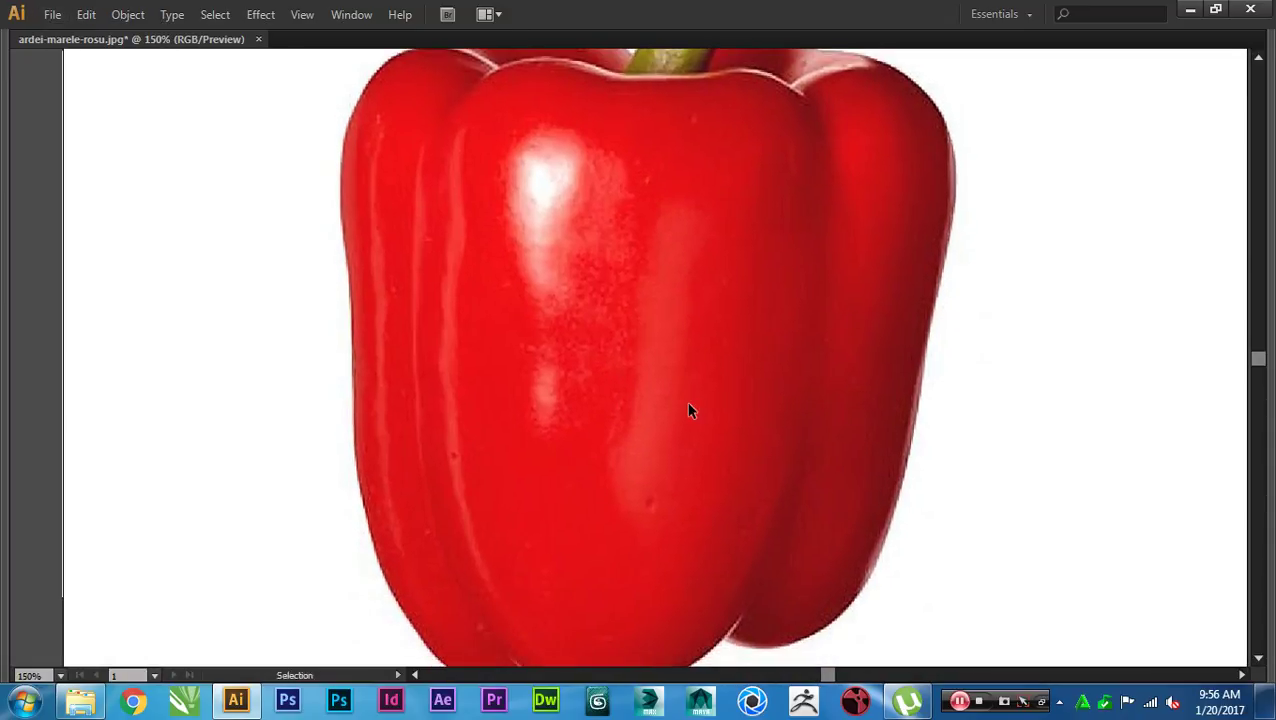
key(ctrl+minus)
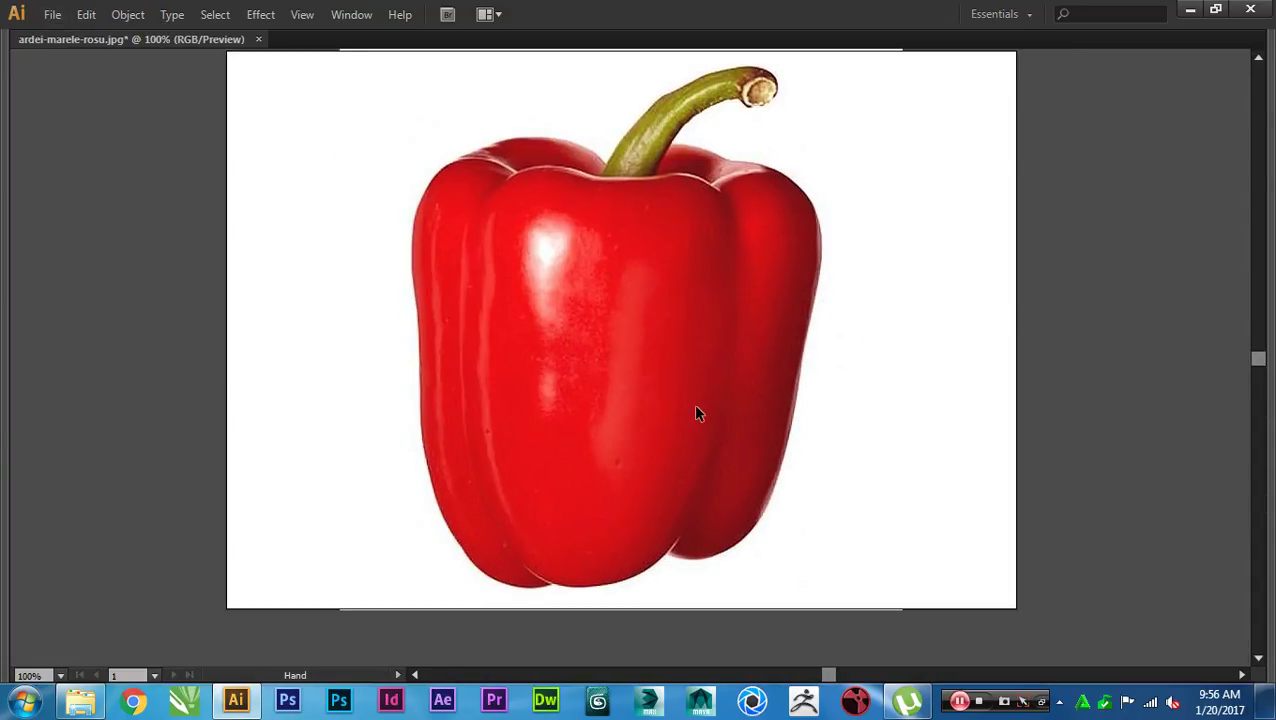
key(Tab)
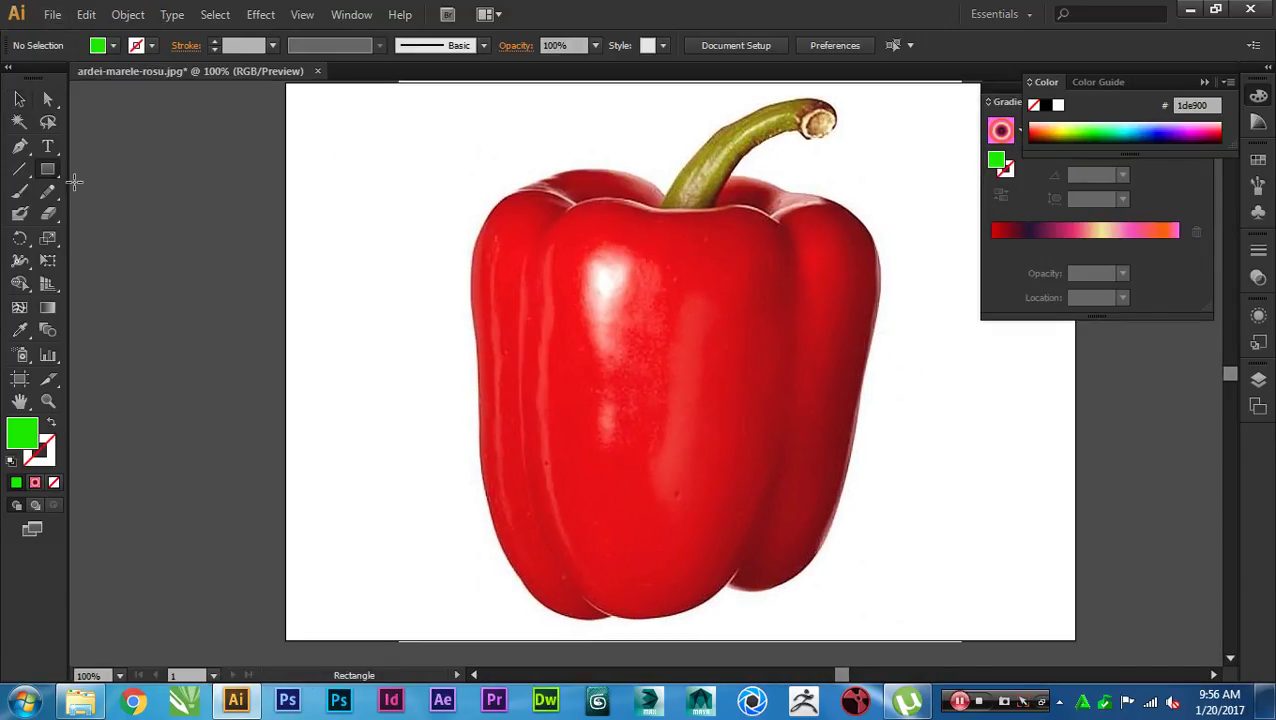
key(ctrl+plus)
key(Tab)
drag(712, 307, 704, 243)
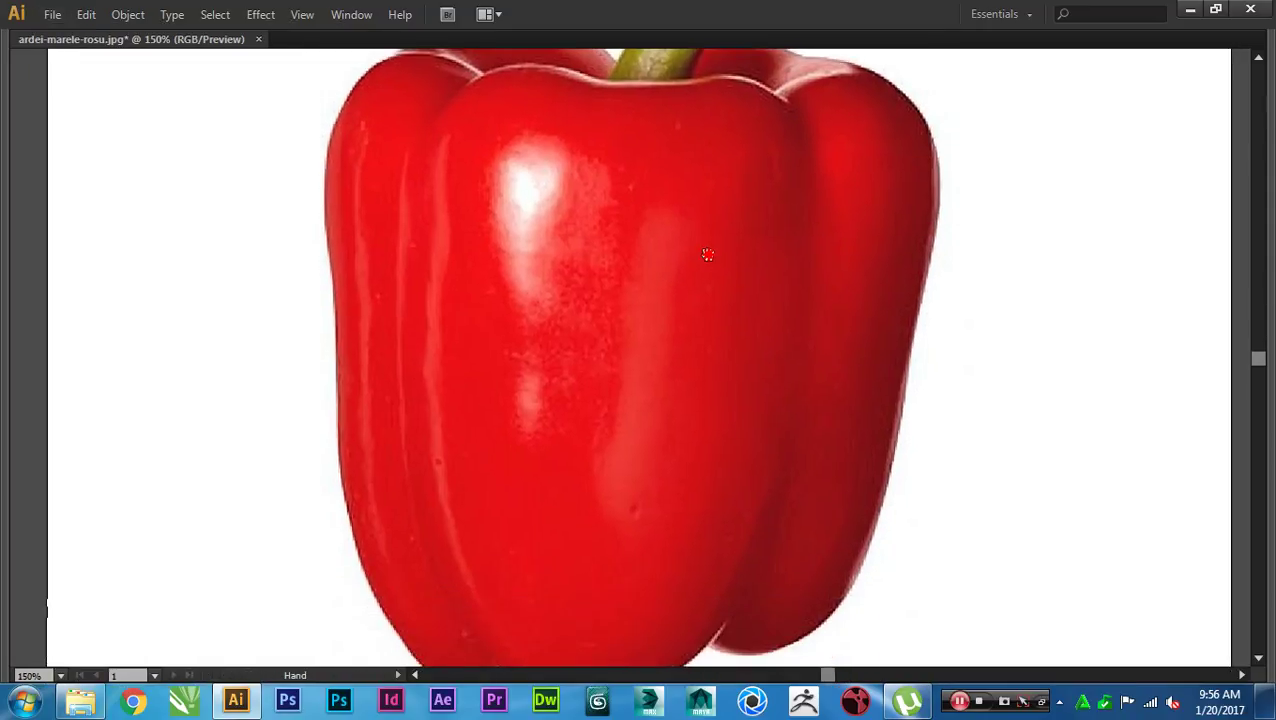
key(m)
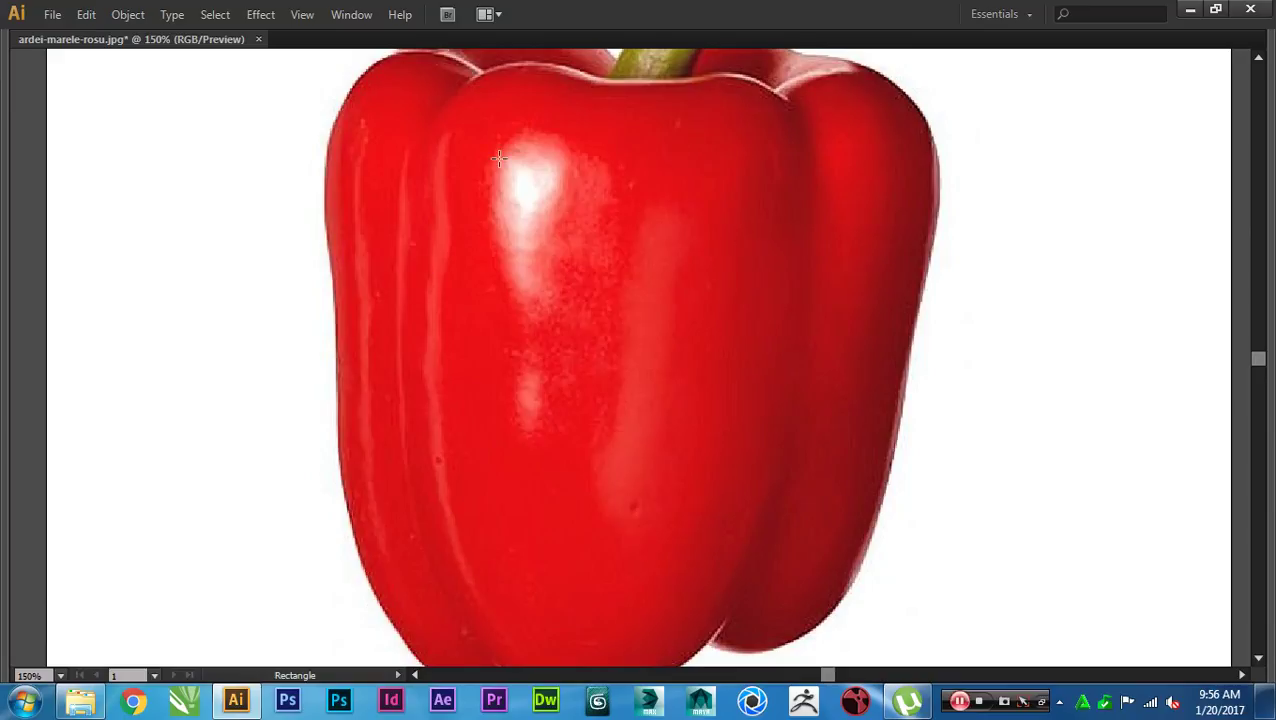
scroll(877, 306, up, 3)
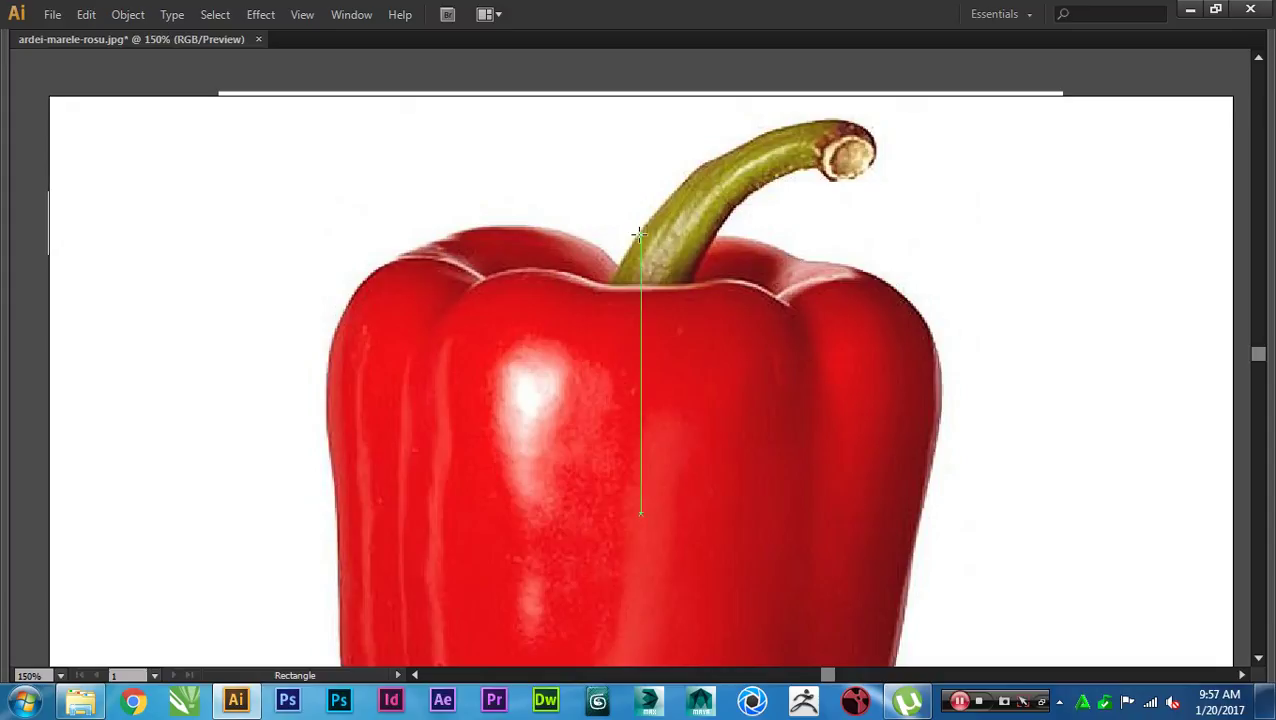
scroll(640, 270, down, 4)
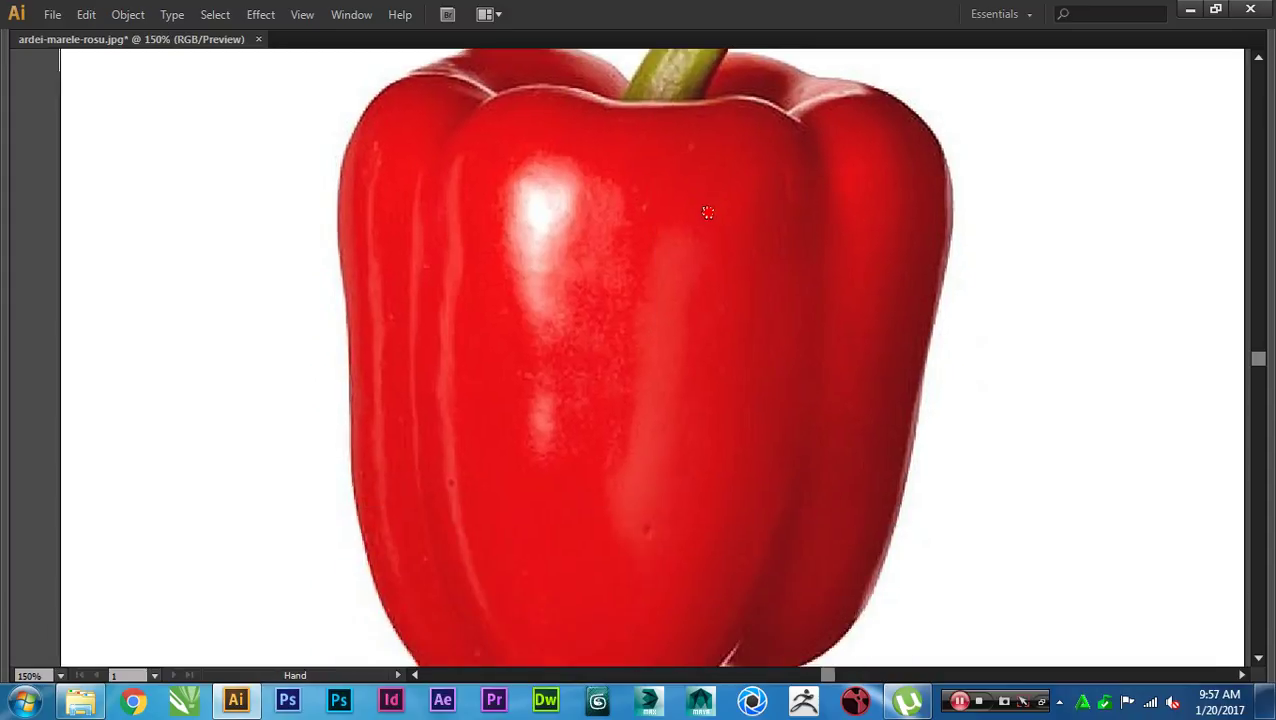
drag(790, 265, 788, 257)
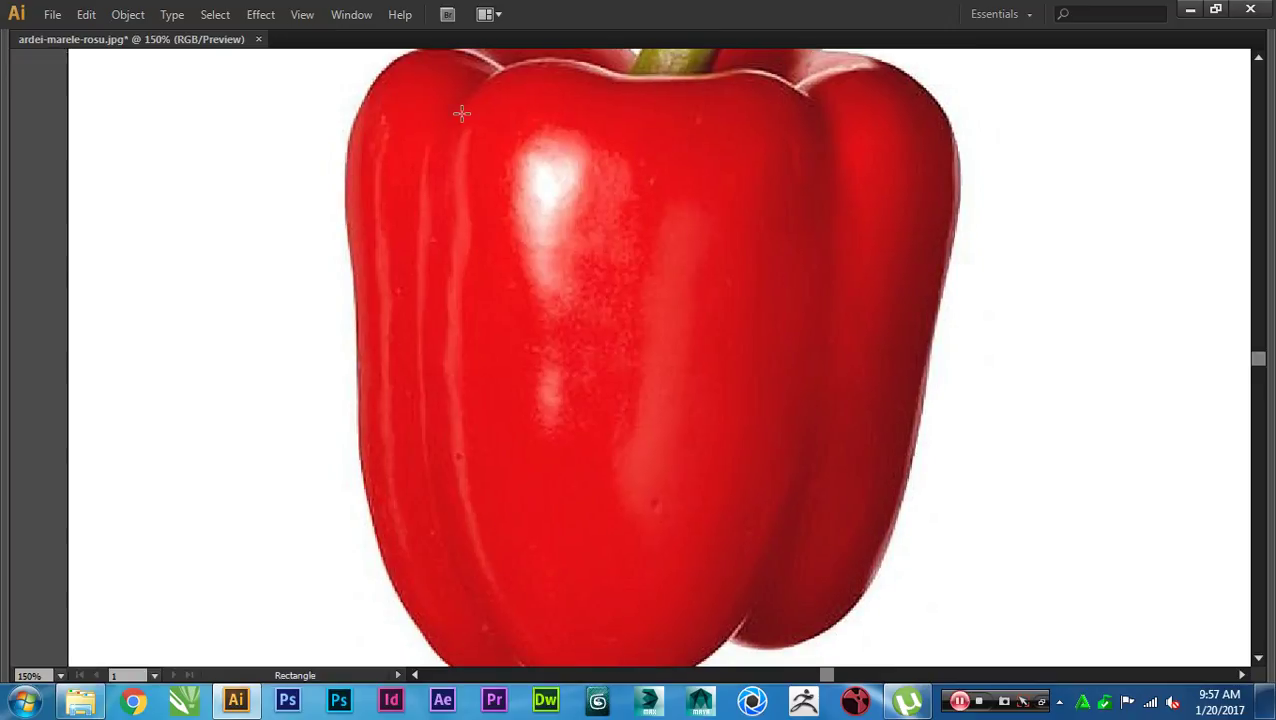
Step: Draw a green rectangle over the pepper's middle lobe, from below the stem to the base, and widen it slightly to the right
scroll(461, 118, down, 1)
mouse_move(440, 79)
mouse_down()
mouse_move(594, 264)
mouse_move(696, 450)
mouse_move(688, 501)
mouse_up()
drag(783, 434, 768, 465)
key(v)
click(830, 444)
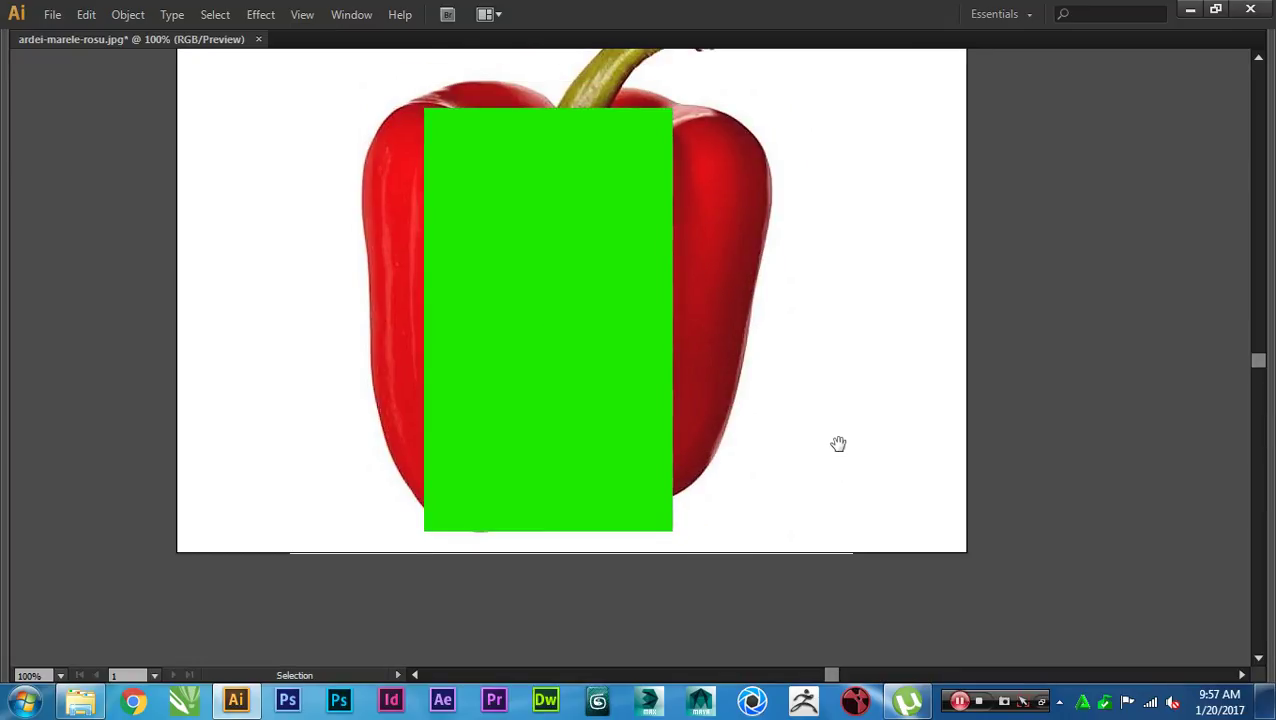
drag(837, 444, 835, 449)
click(655, 420)
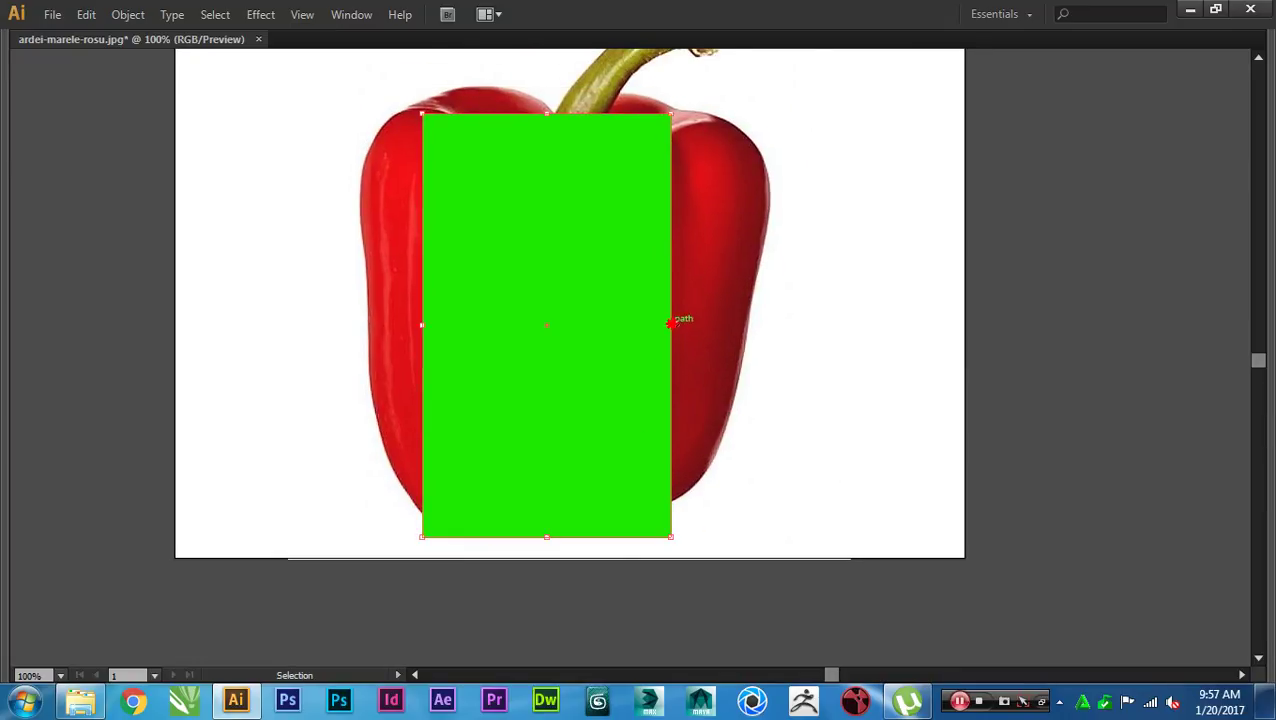
drag(671, 325, 682, 325)
scroll(797, 393, up, 1)
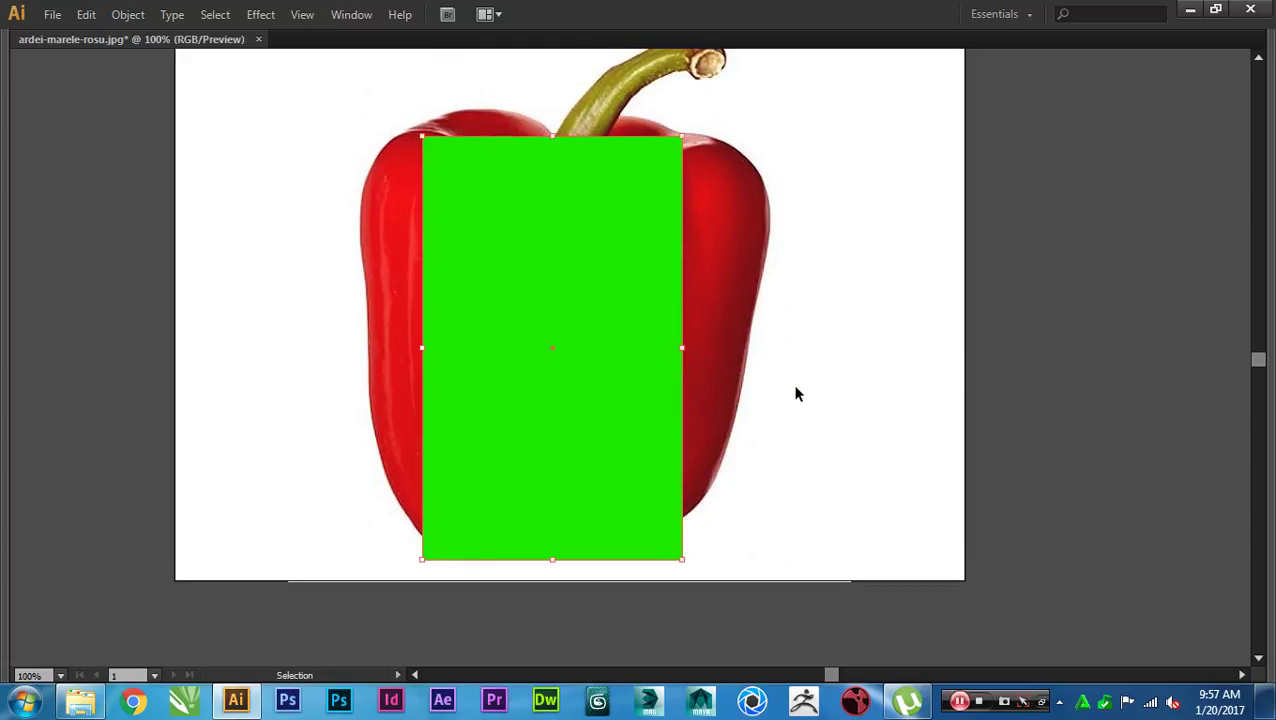
Step: Bring back the hidden tools and panels and display the document's layer list, keeping the green rectangle selected
key(Tab)
scroll(810, 410, right, 2)
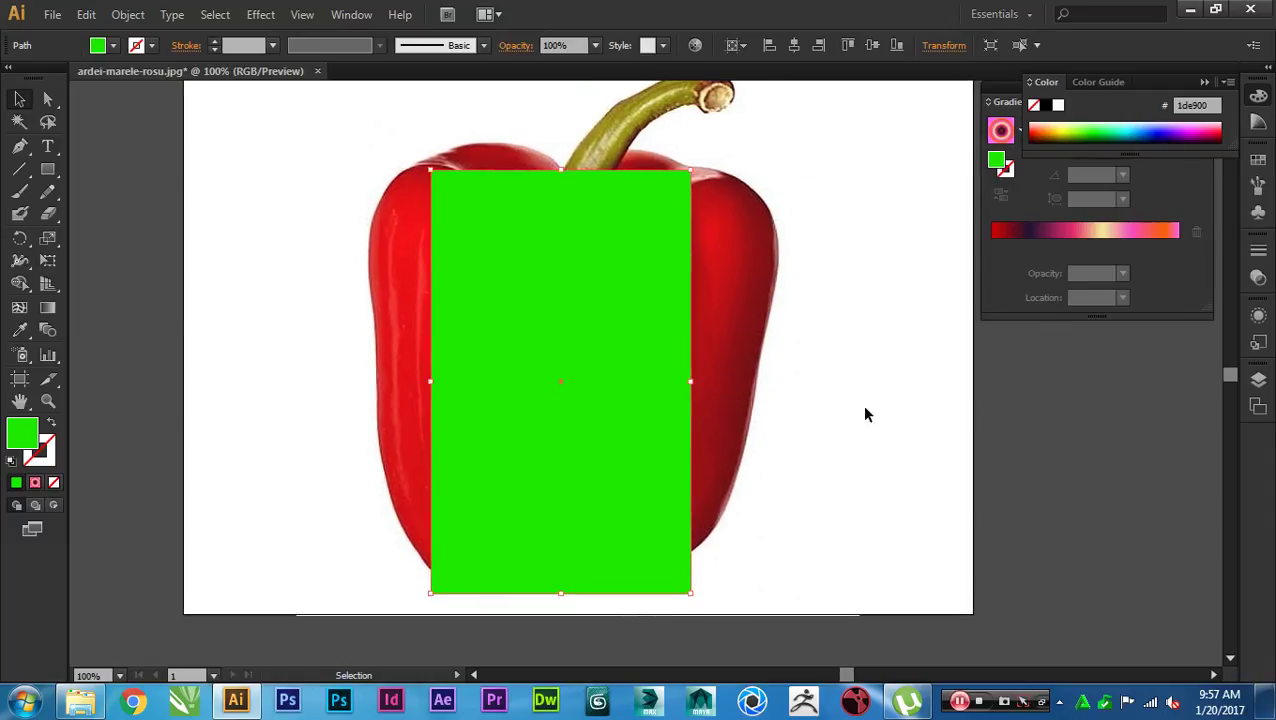
key(Tab)
key(Tab)
click(1258, 380)
key(a)
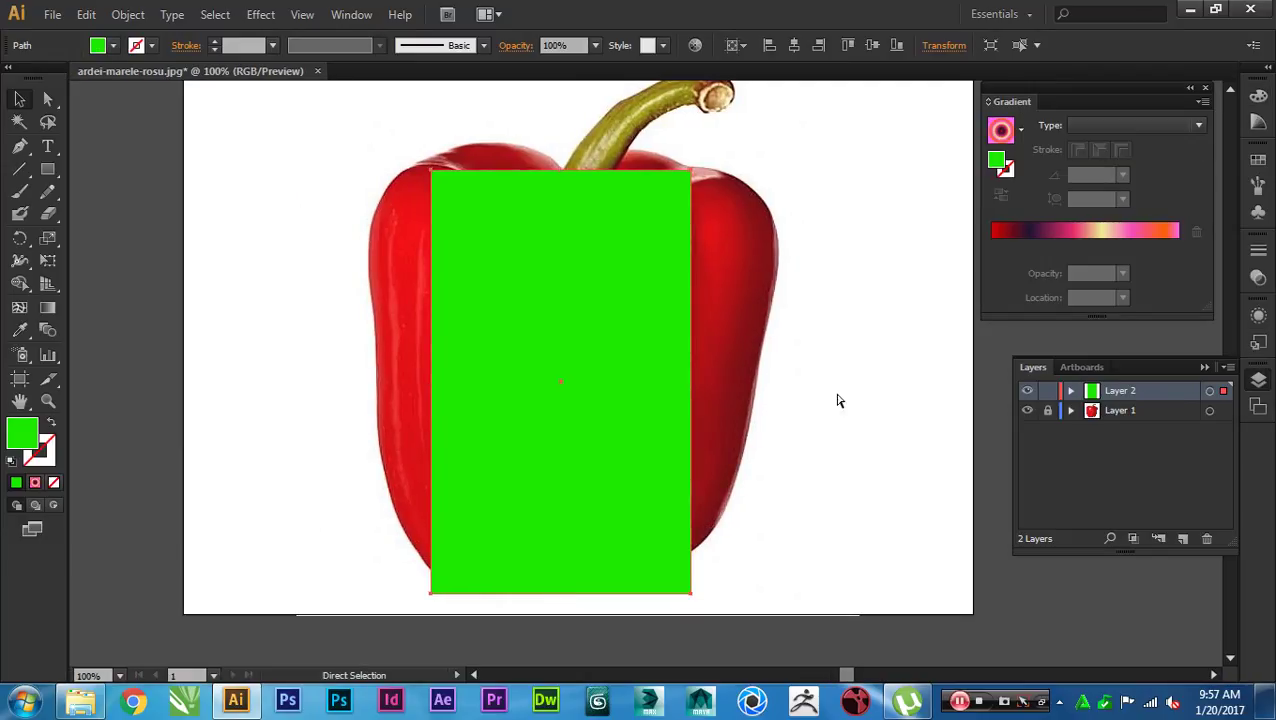
Step: Try showing the whole document in outline view and return it to preview
key(ctrl+y)
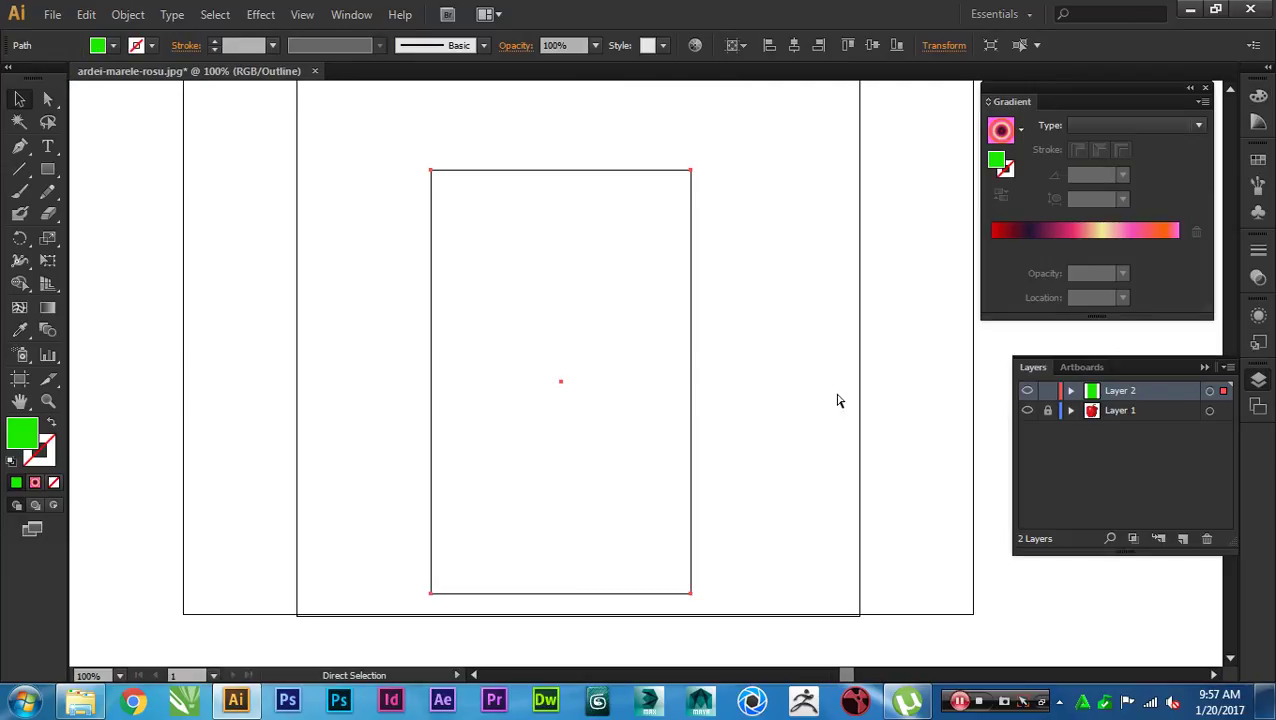
key(v)
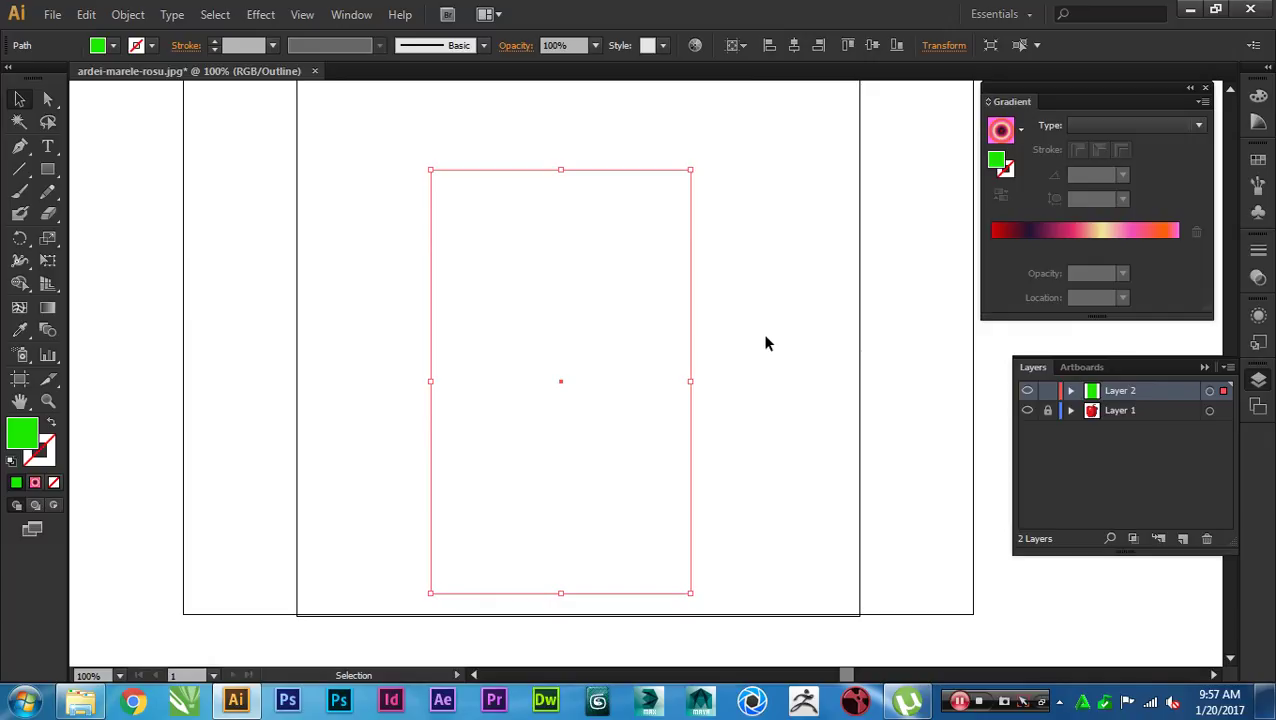
key(a)
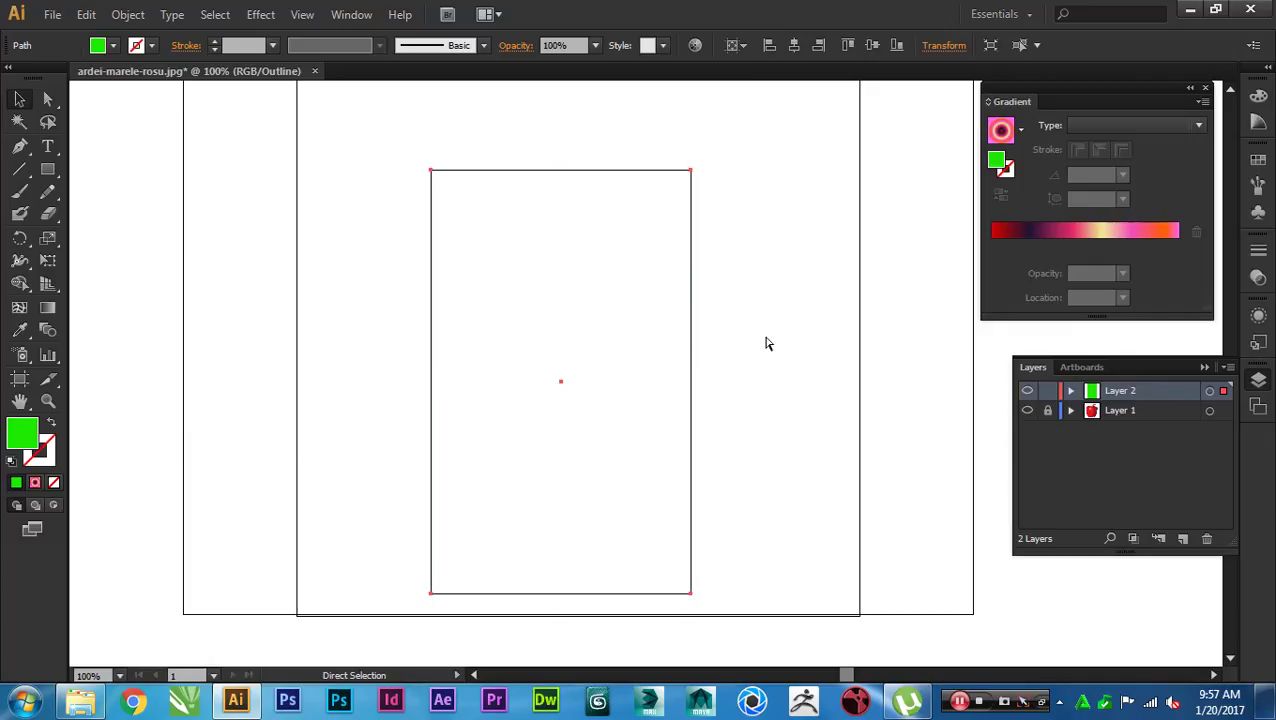
key(ctrl+y)
key(v)
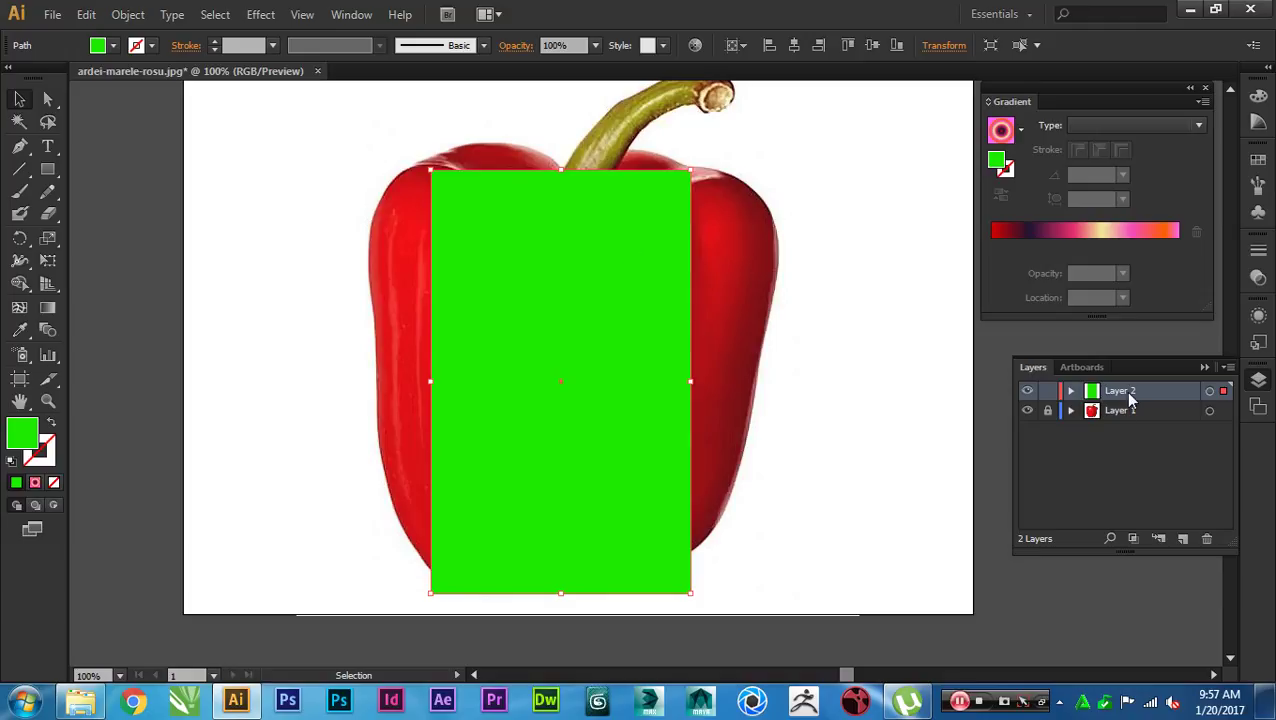
Step: Show only Layer 2 as outlines over the pepper photo and add a mesh point at the rectangle's centre
ctrl+click(1027, 393)
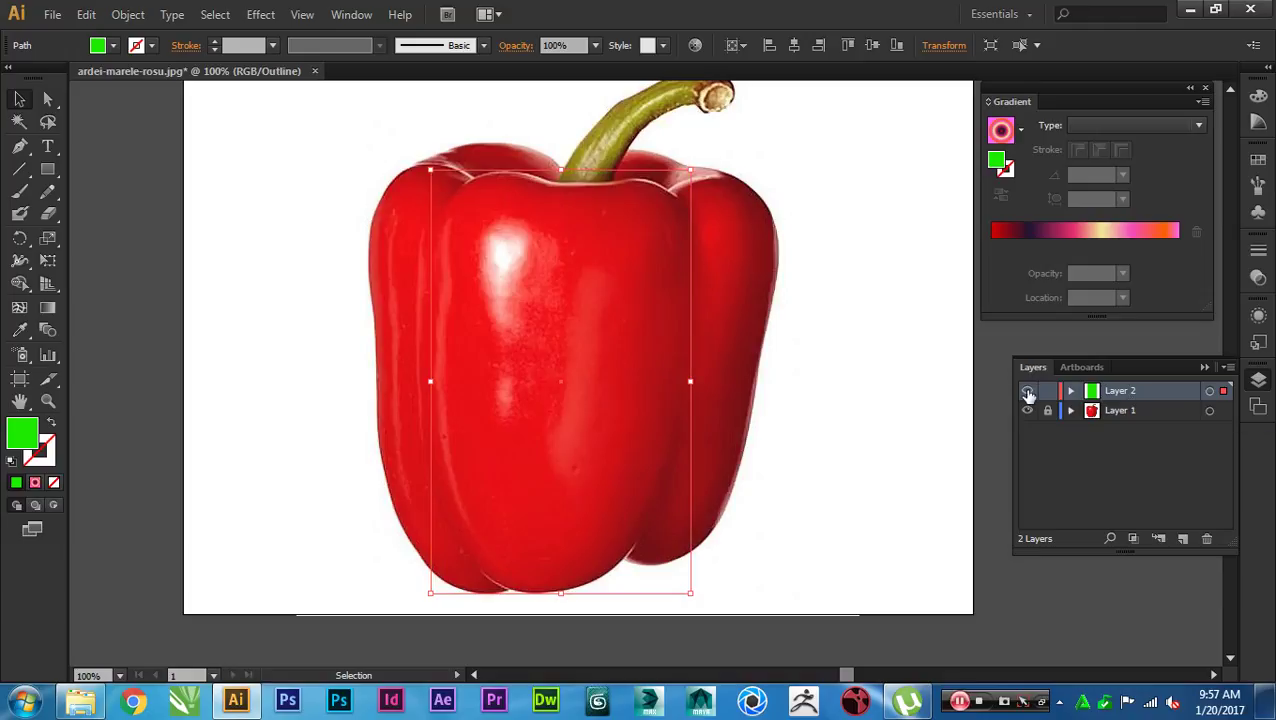
click(872, 403)
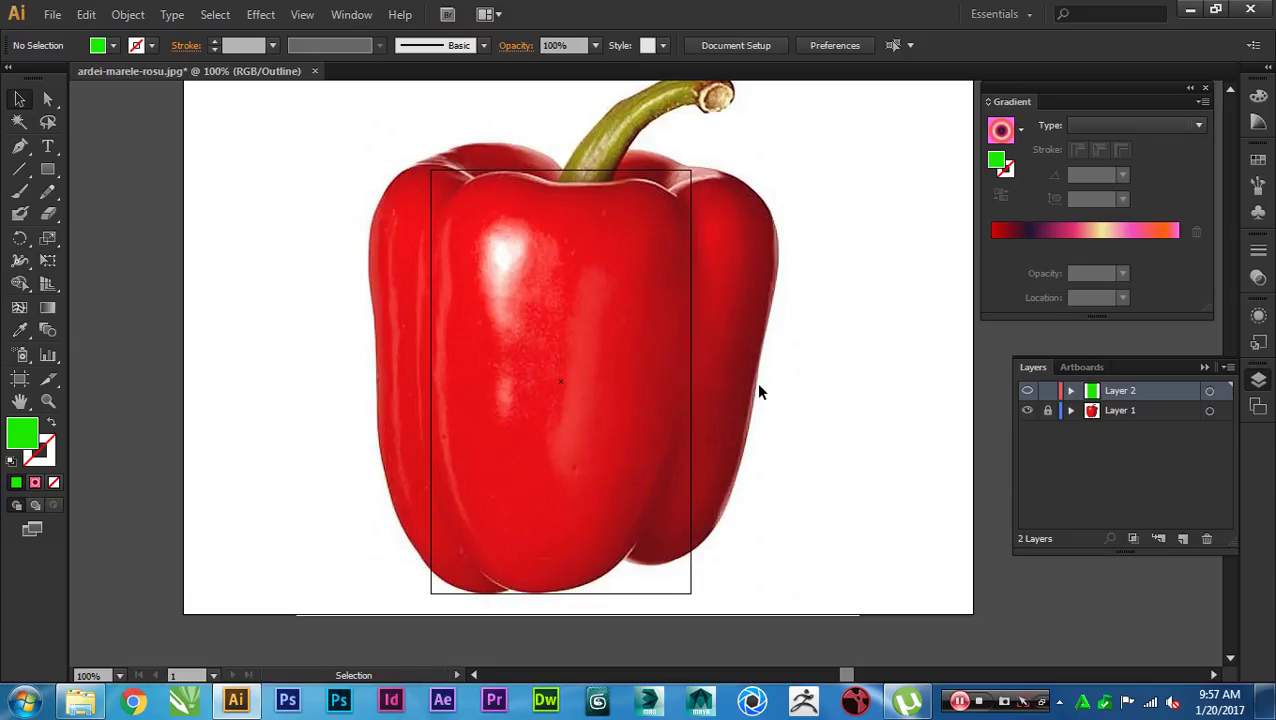
drag(750, 353, 778, 353)
scroll(505, 358, up, 1)
drag(630, 358, 621, 366)
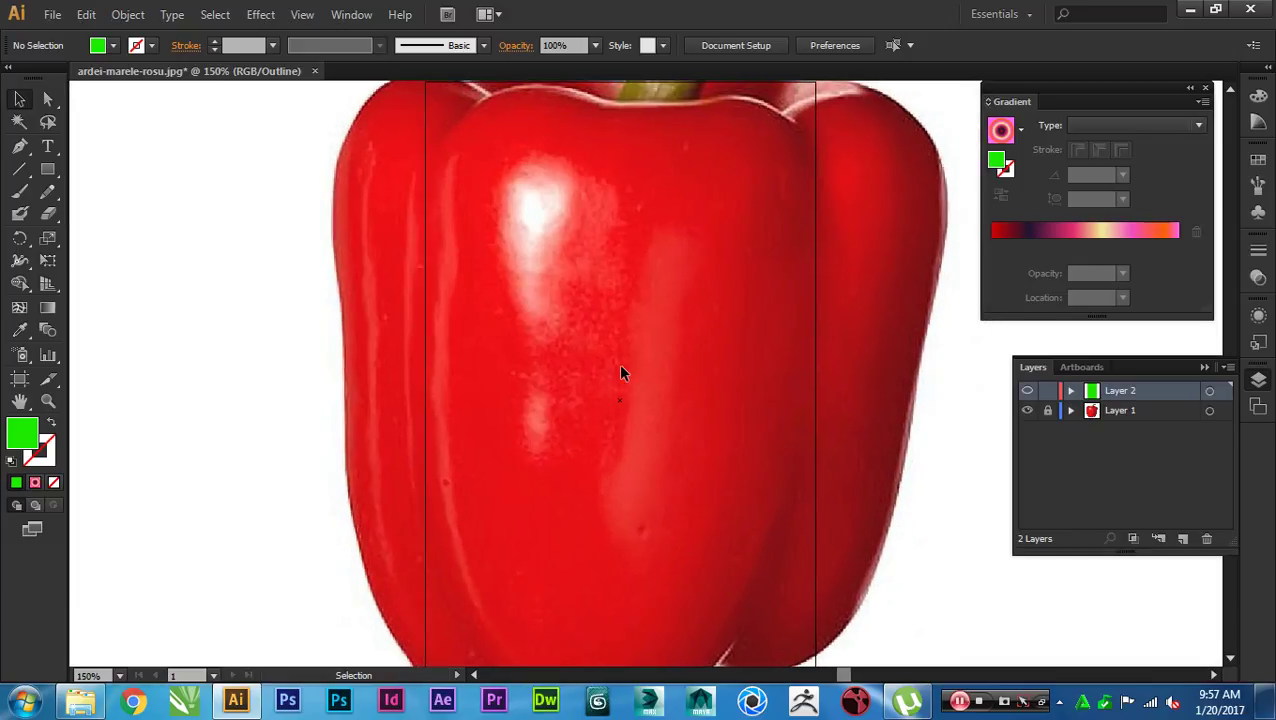
click(19, 307)
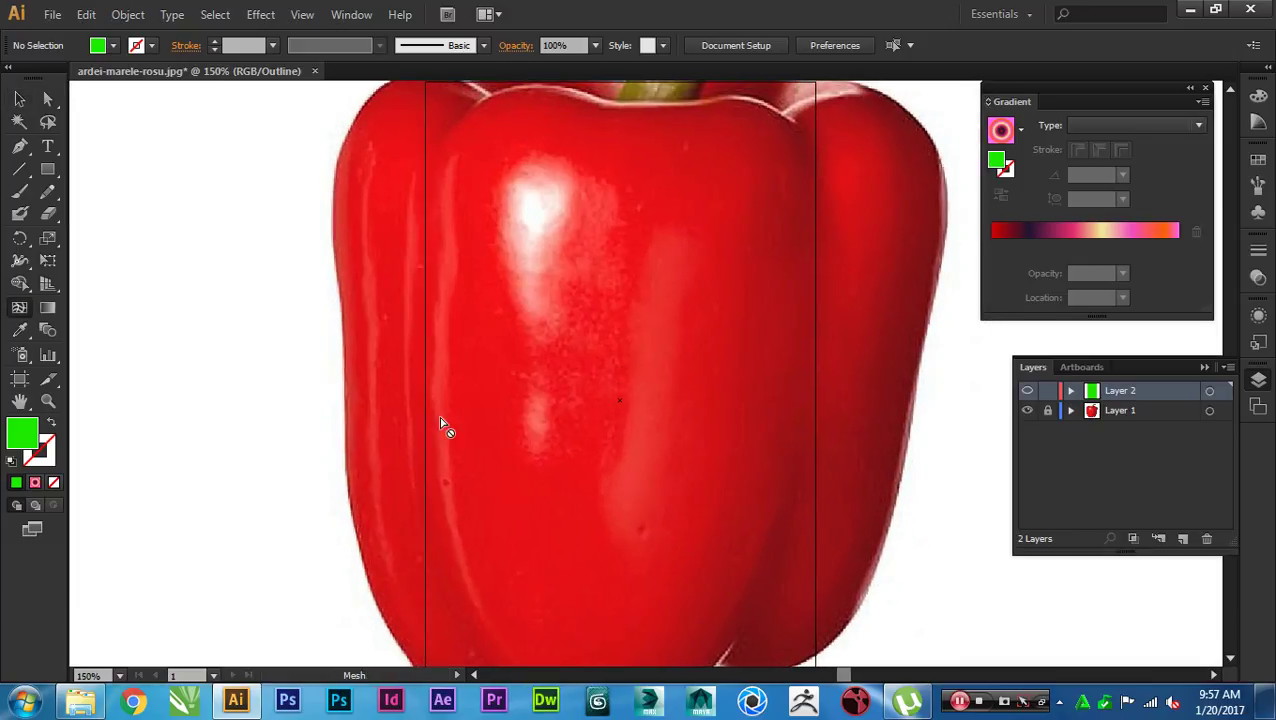
click(627, 403)
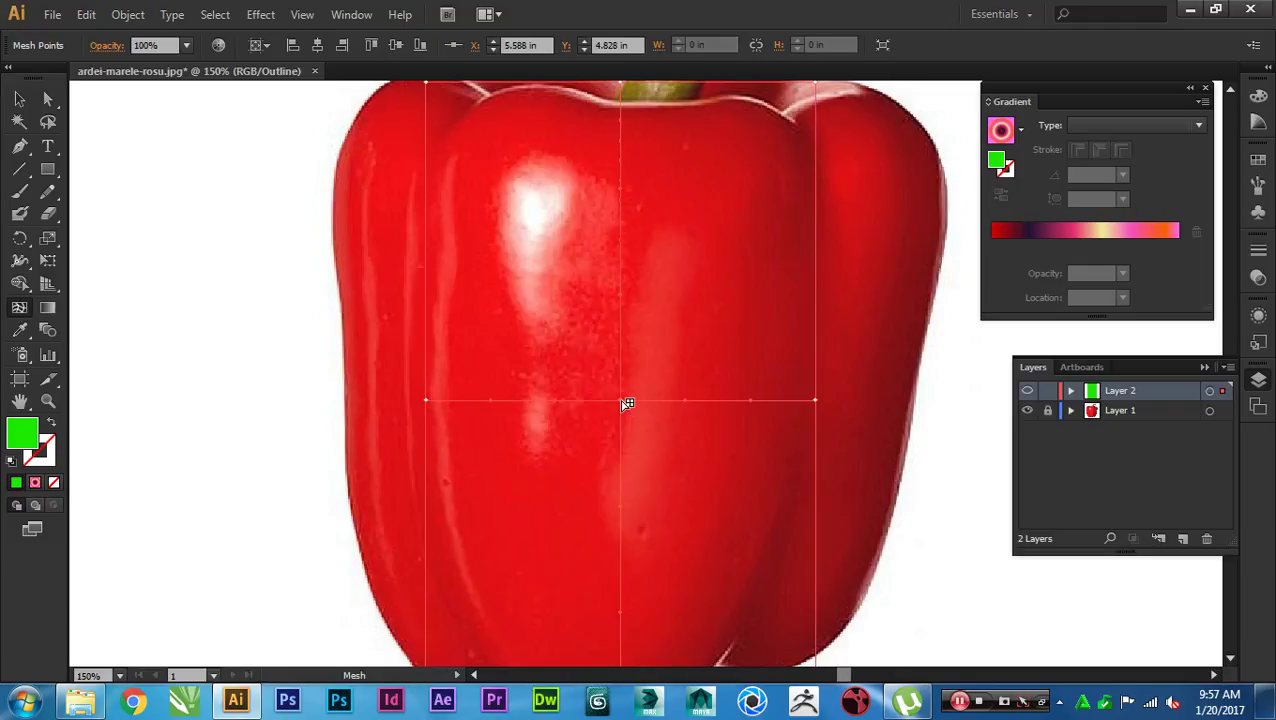
key(a)
drag(678, 305, 686, 403)
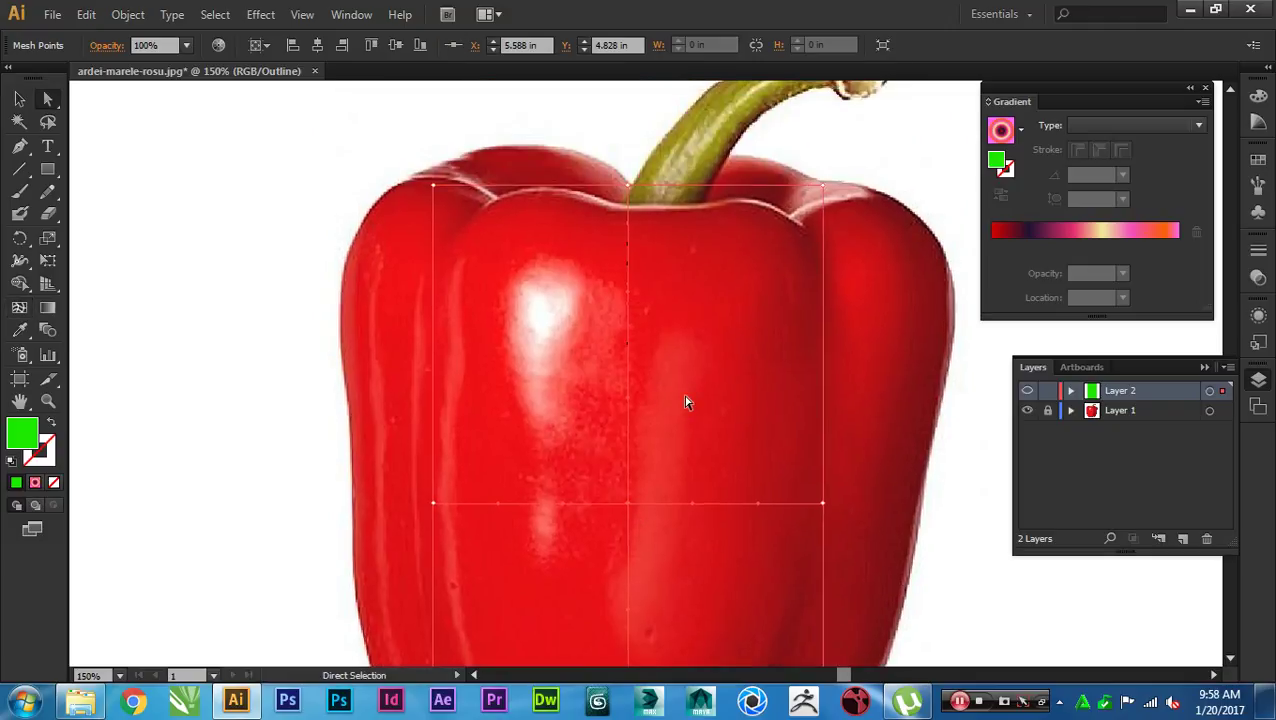
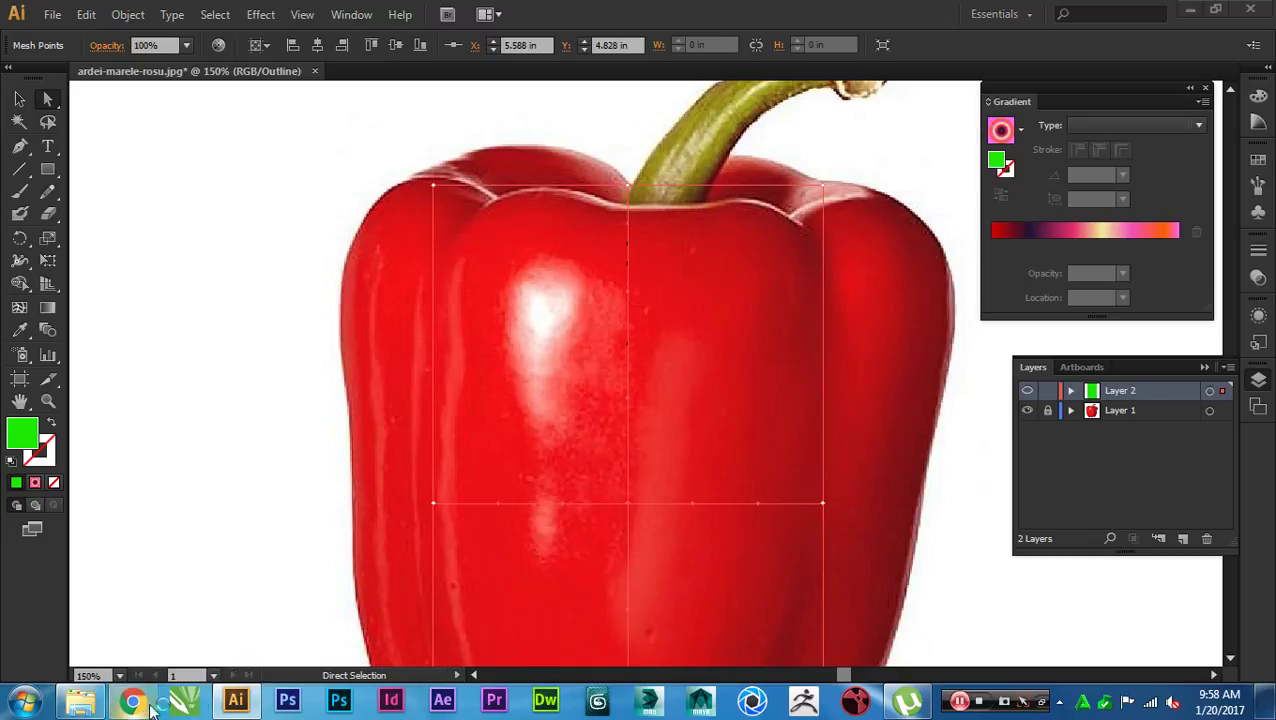
Step: Switch to Chrome and search Google Images for "face topology"
click(433, 503)
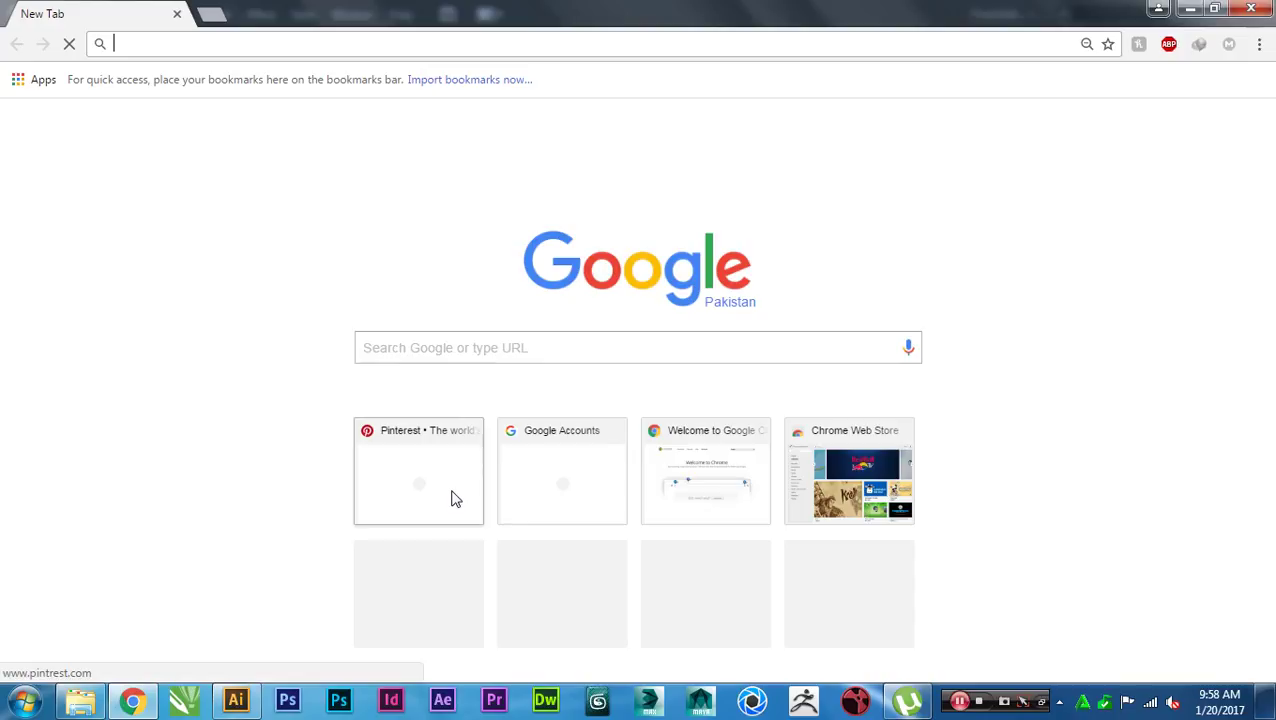
text(face t)
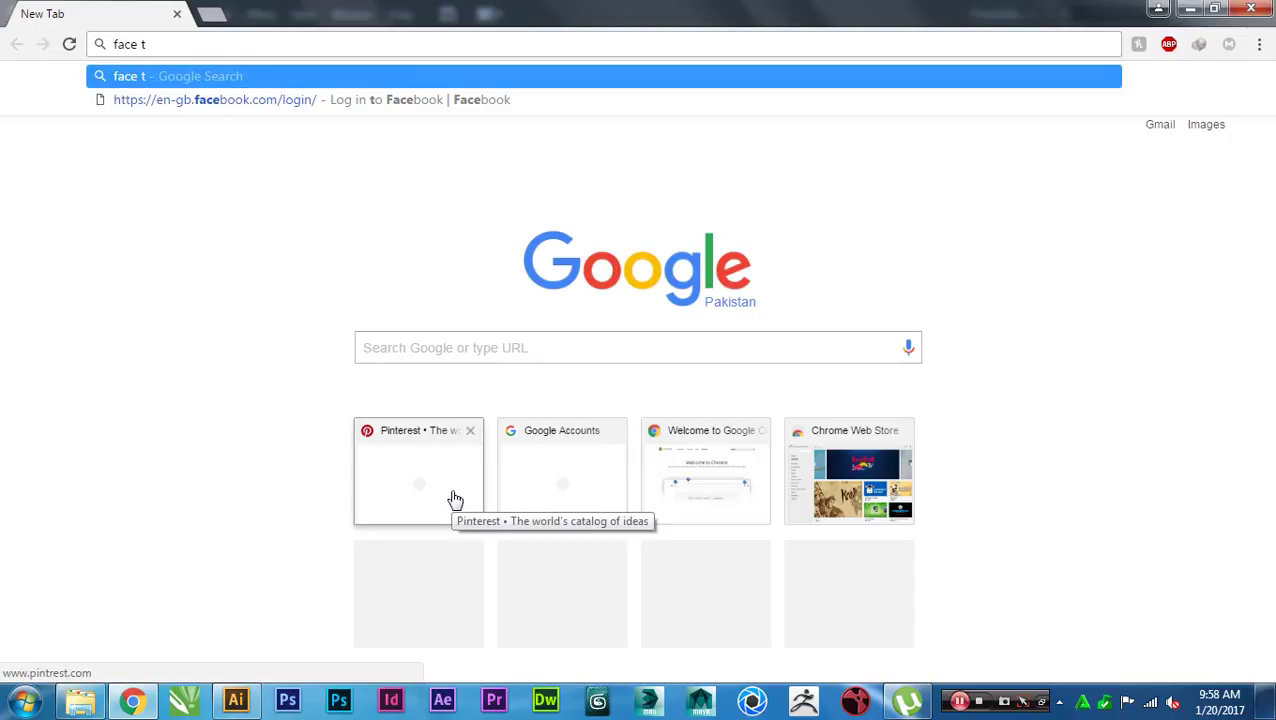
text(op)
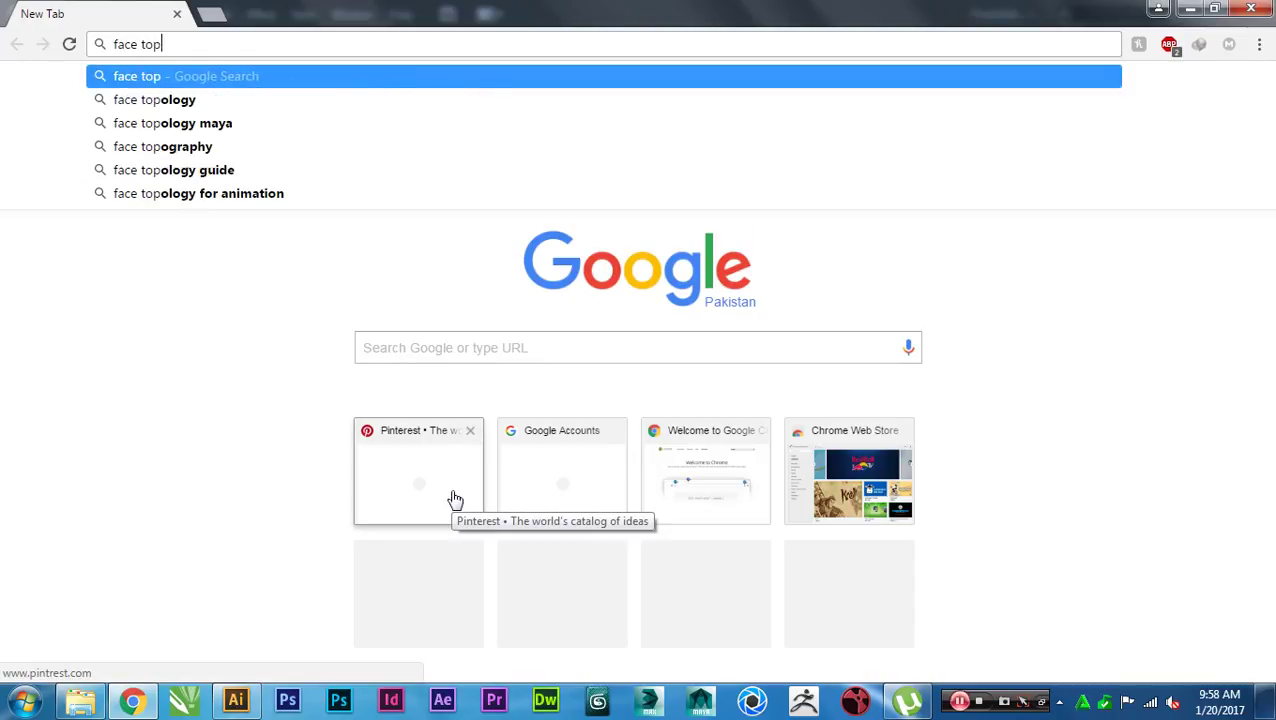
key(Down)
key(Return)
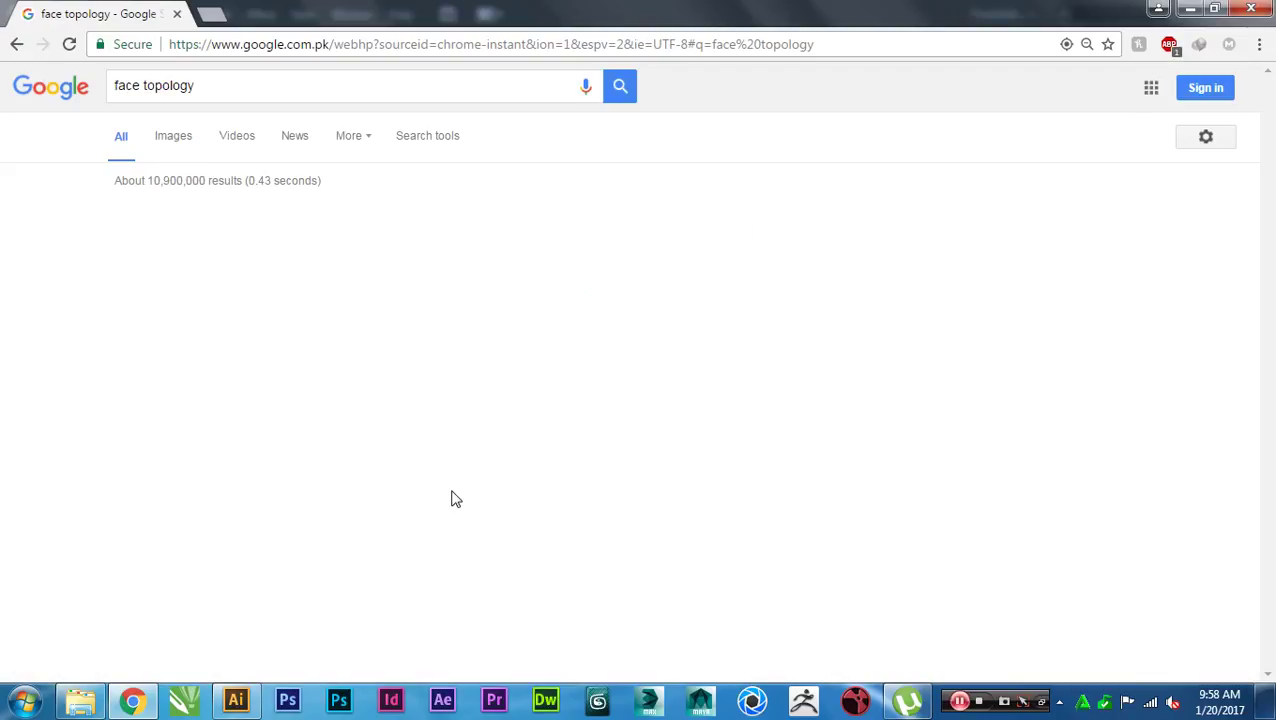
click(178, 135)
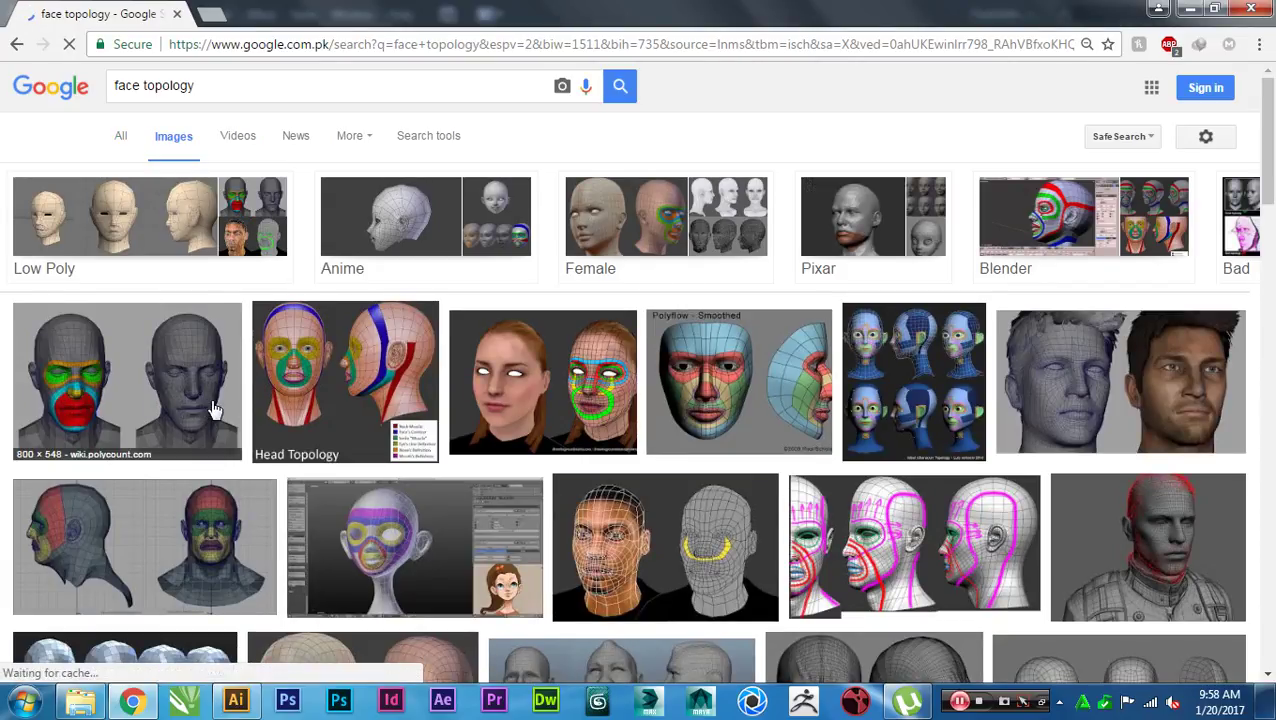
Step: Open the polycount face topology picture at full size and examine how the mesh lines follow the facial features
click(190, 359)
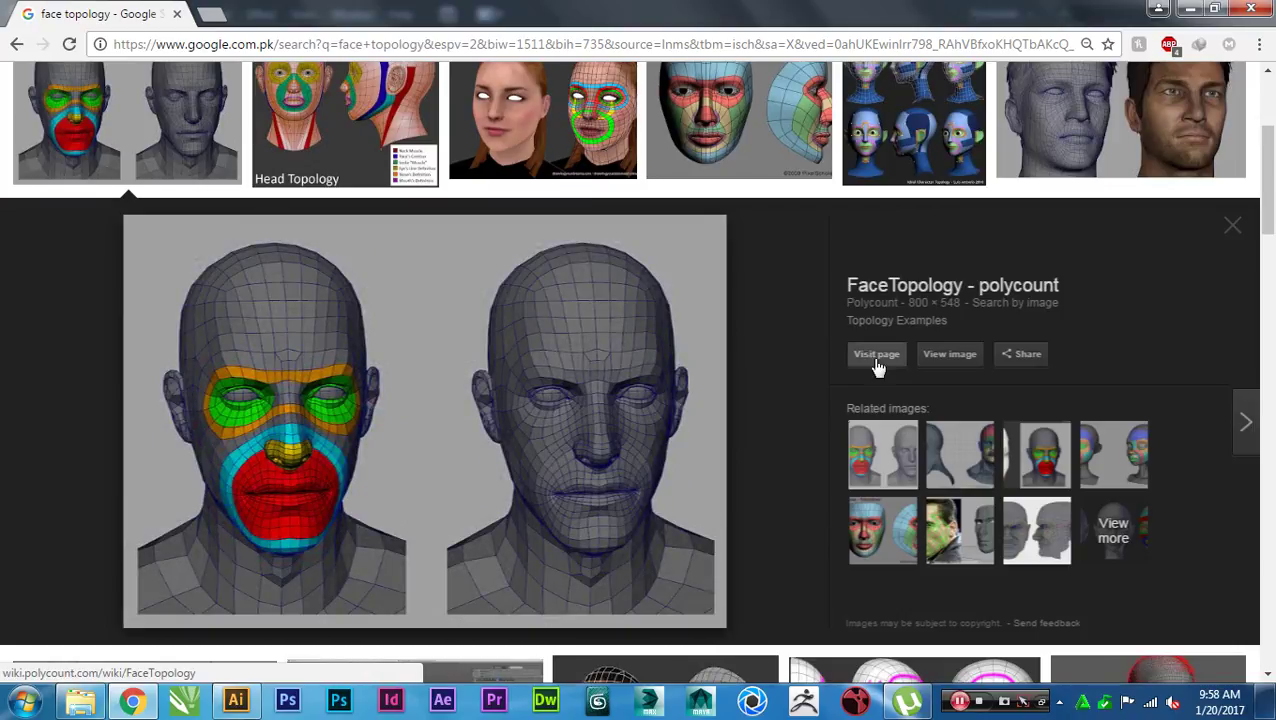
click(949, 354)
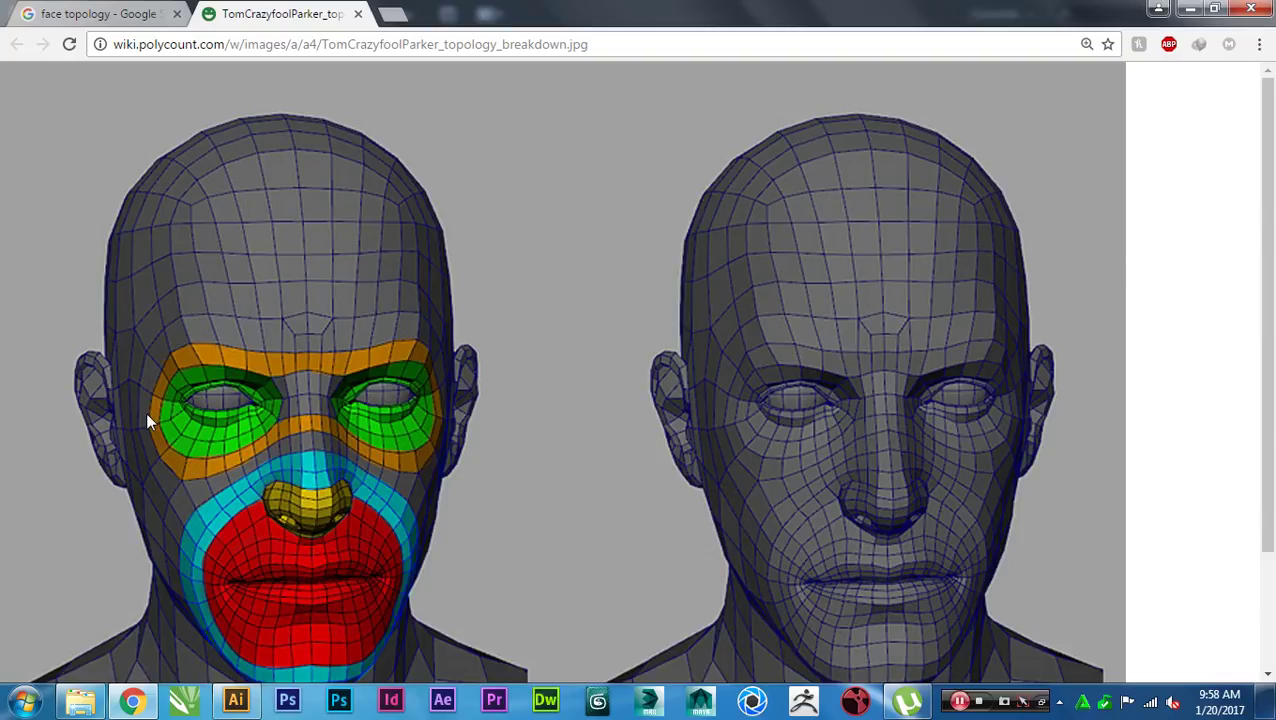
scroll(146, 414, down, 1)
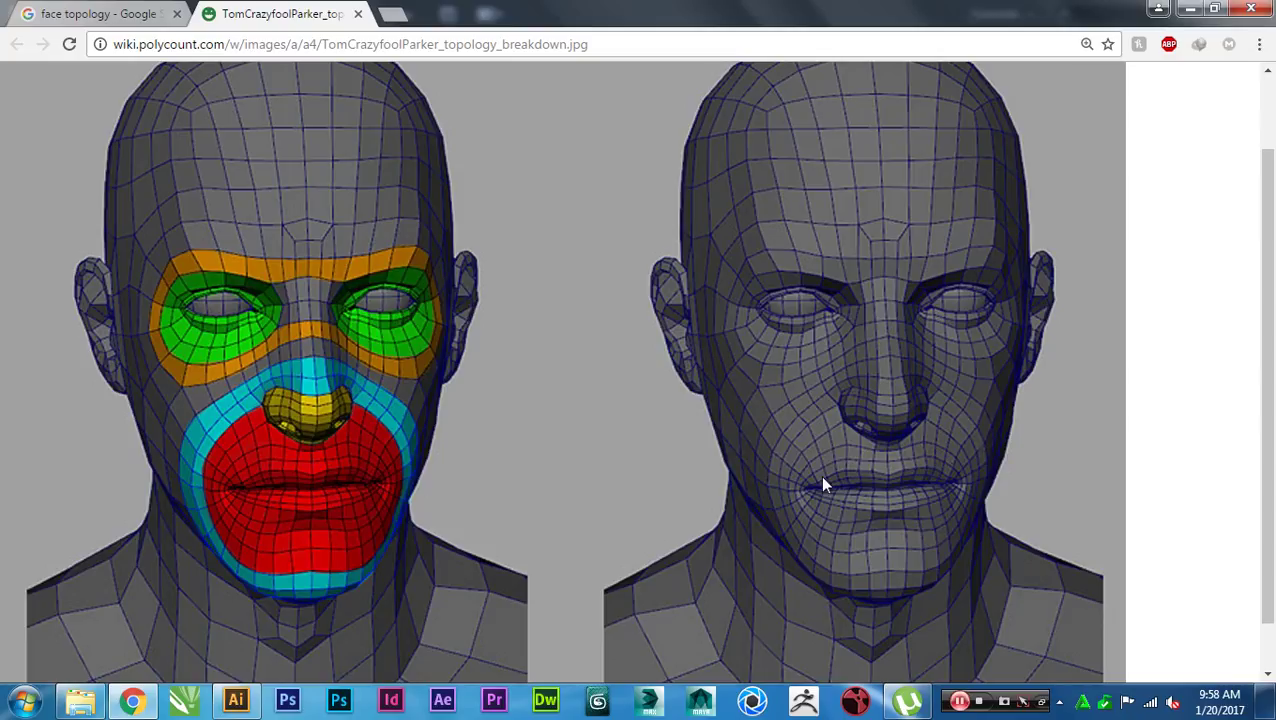
scroll(822, 478, down, 1)
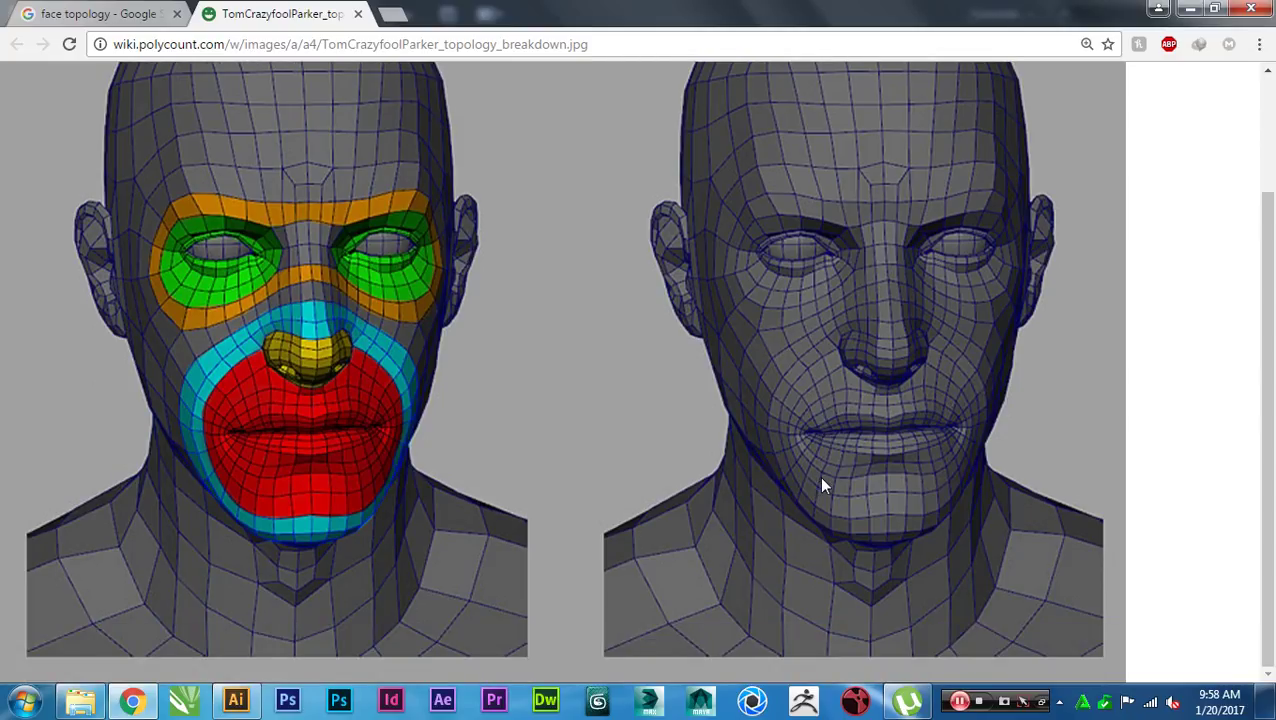
scroll(822, 482, up, 2)
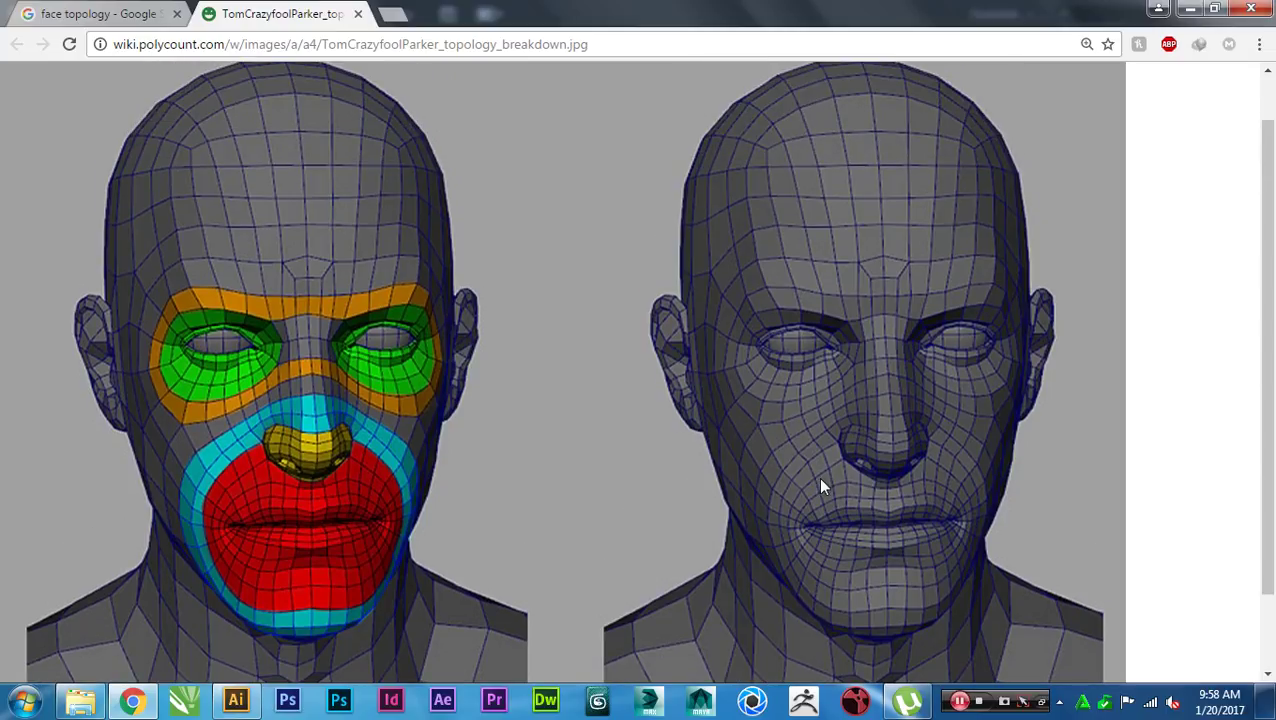
Step: Return to Illustrator and dim the images on Layer 1 to 50%
key(alt+Tab)
scroll(795, 477, up, 1)
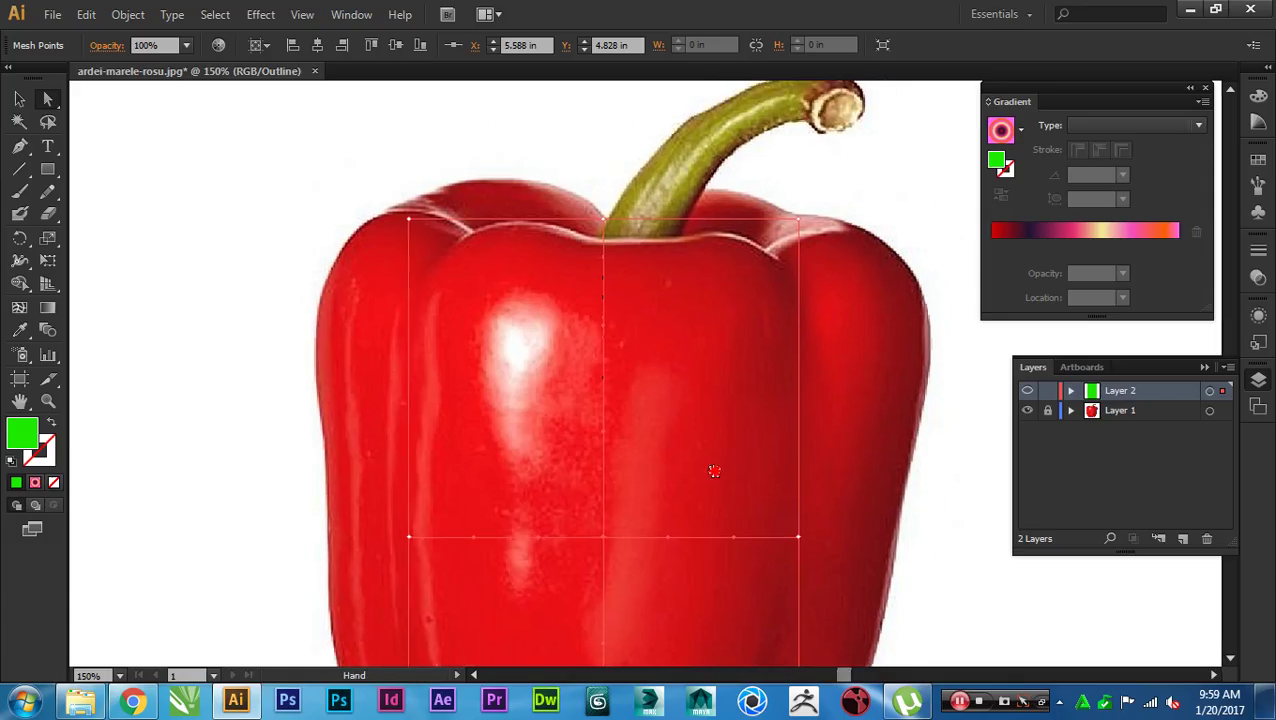
scroll(594, 260, up, 2)
key(Tab)
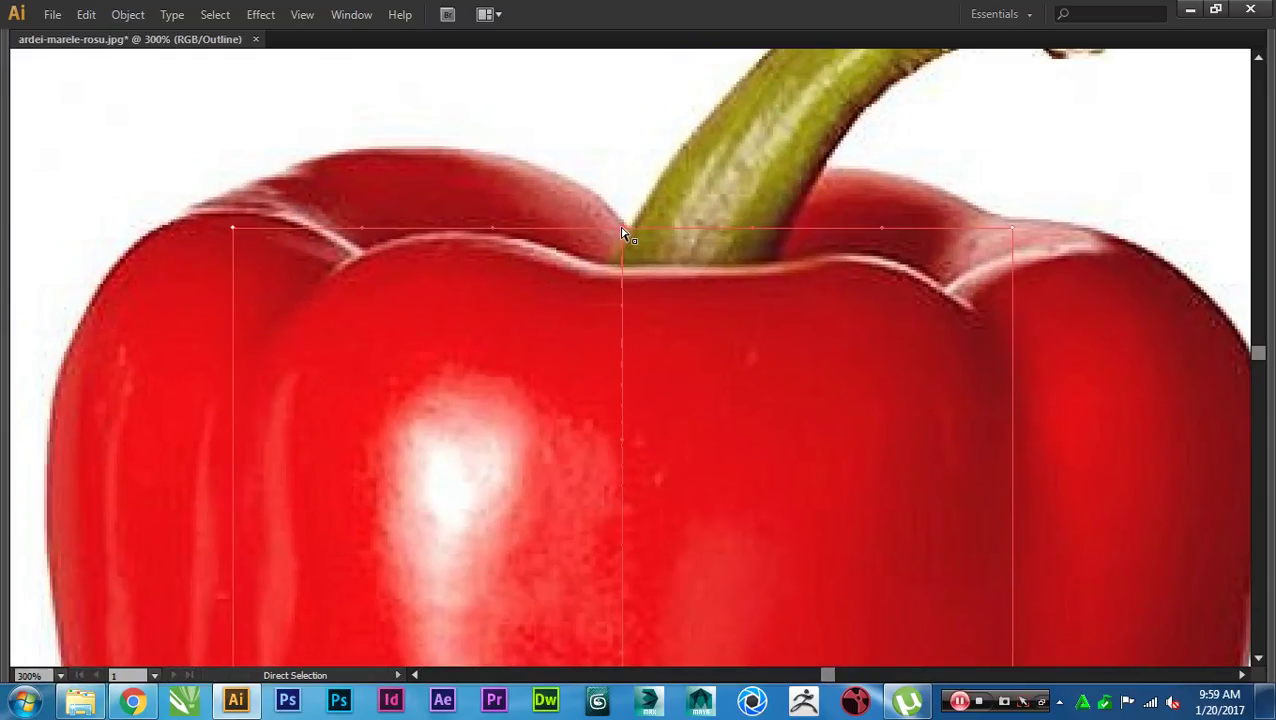
key(Tab)
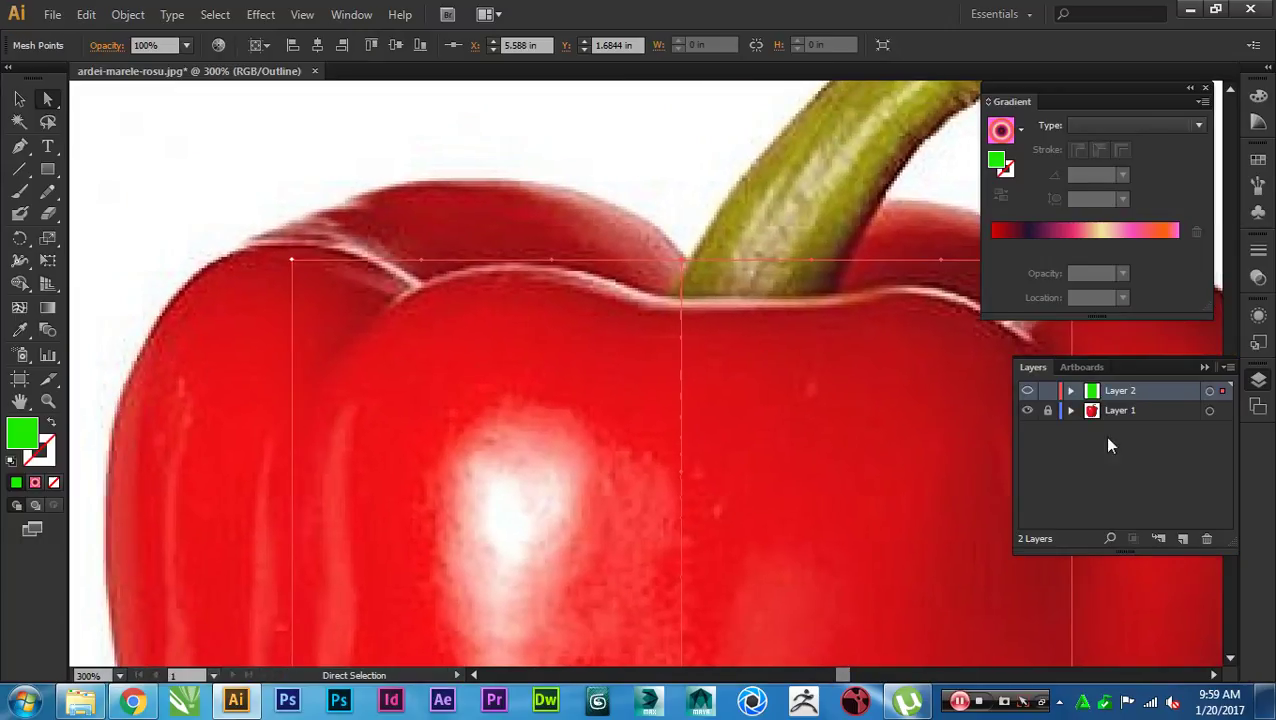
double_click(1090, 420)
click(761, 337)
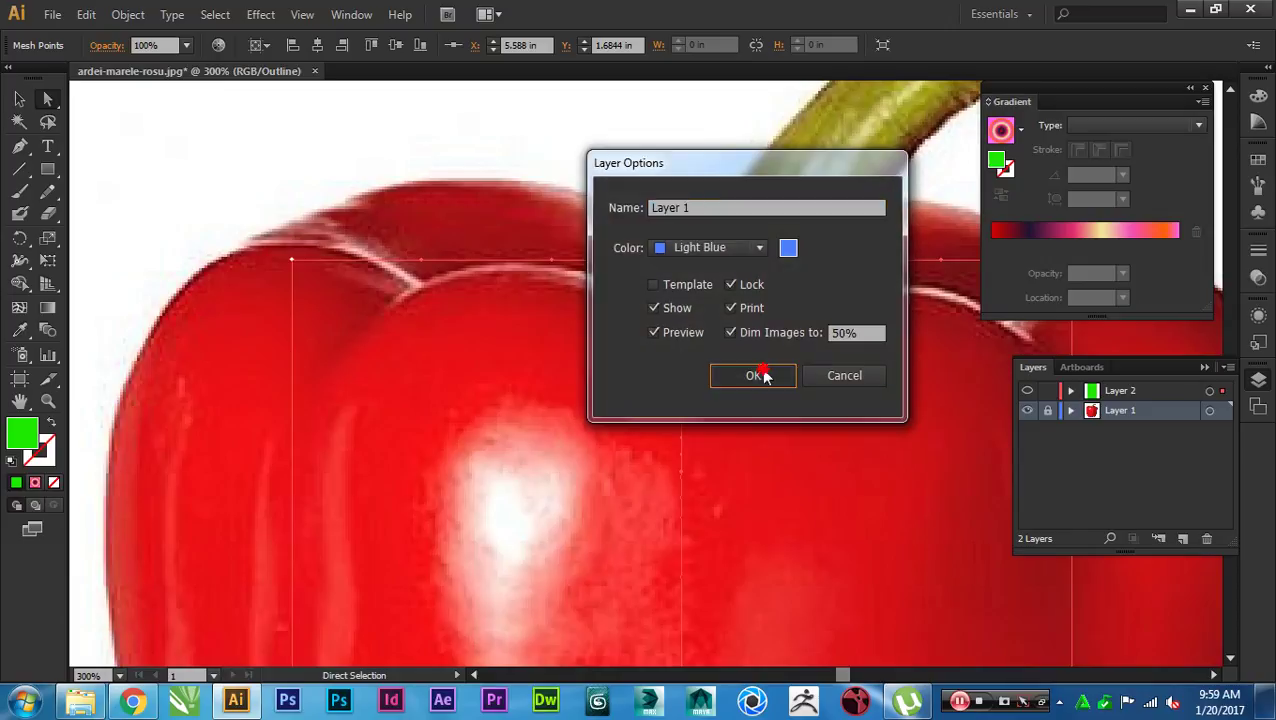
click(764, 373)
Step: Move the mesh's top middle point down onto the pepper's rim at the base of the stem
key(Tab)
scroll(638, 242, up, 2)
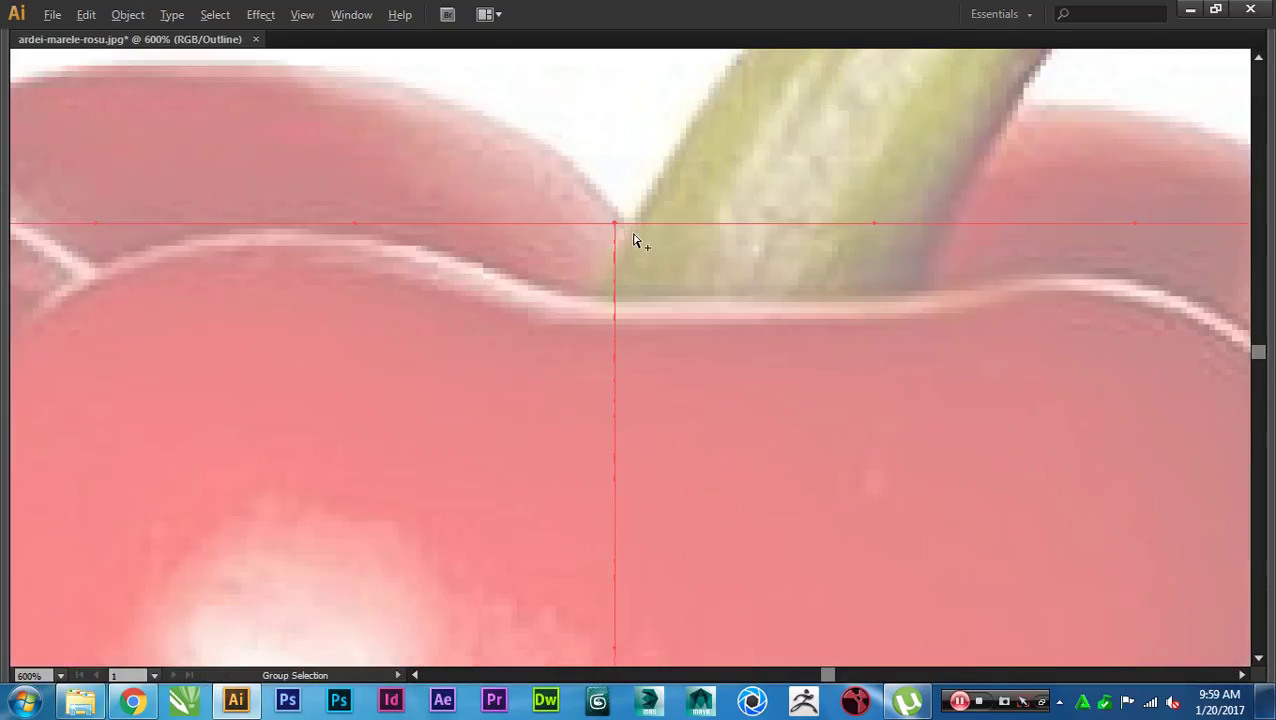
scroll(647, 321, down, 2)
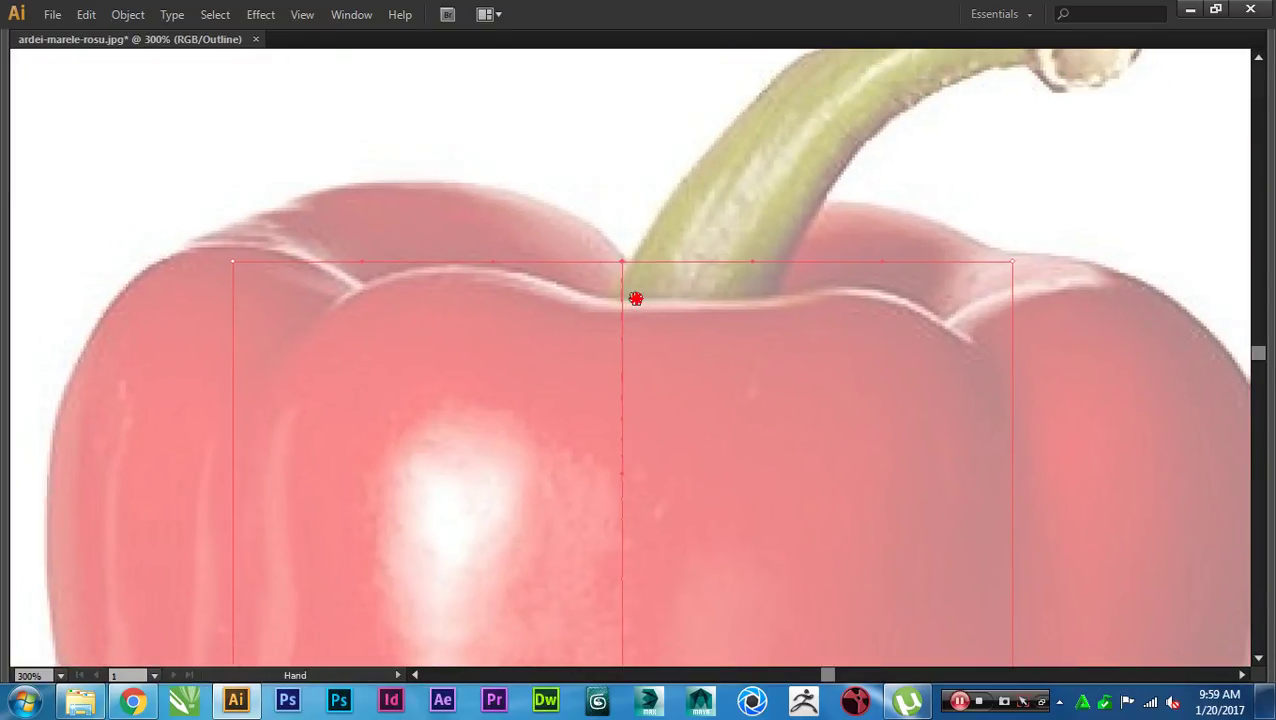
drag(617, 258, 620, 287)
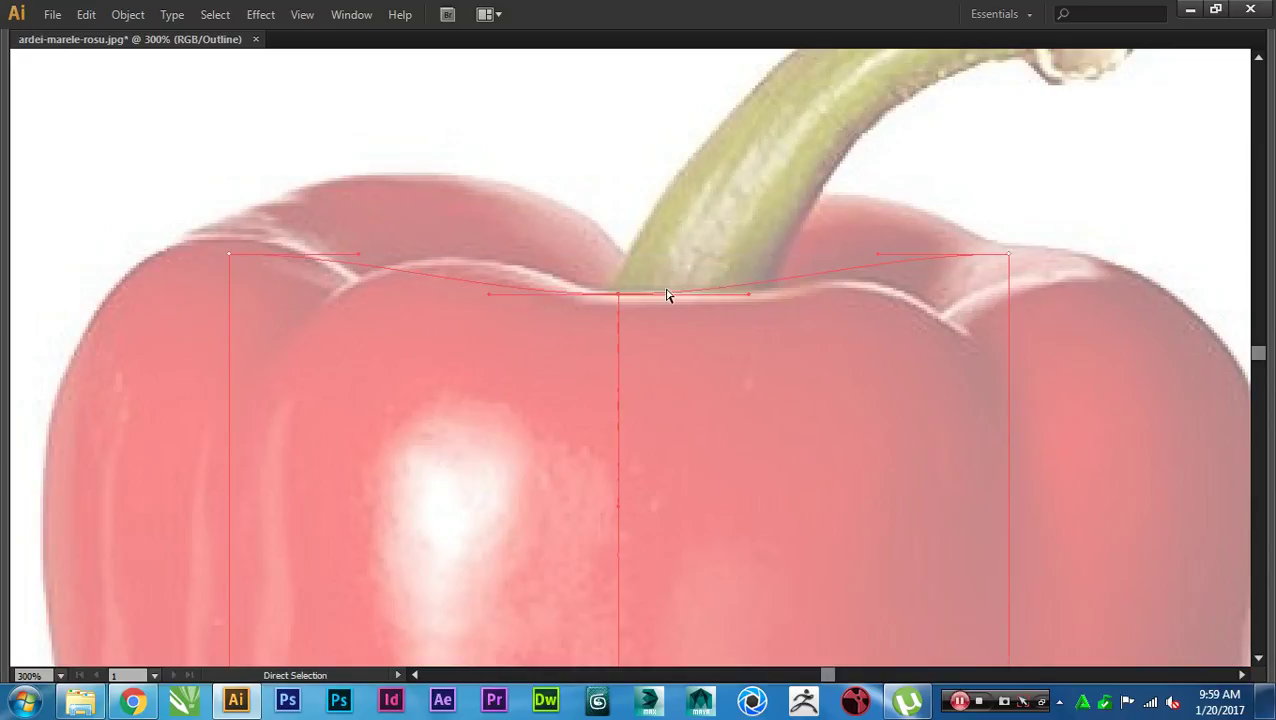
drag(752, 318, 592, 282)
scroll(857, 343, down, 2)
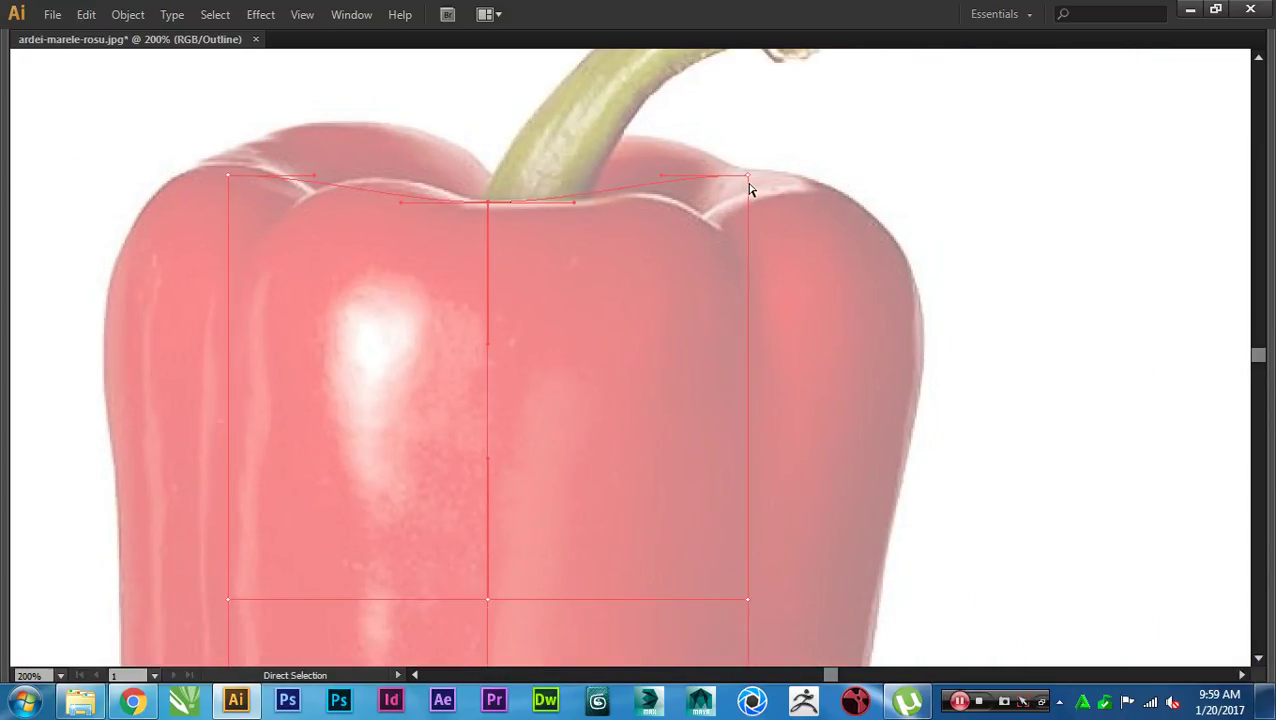
Step: Move the mesh's top-right corner down the middle lobe's right edge and bend the handles to follow the lobe's shoulder and side
drag(749, 179, 762, 312)
drag(676, 319, 730, 142)
key(space)
drag(773, 291, 728, 131)
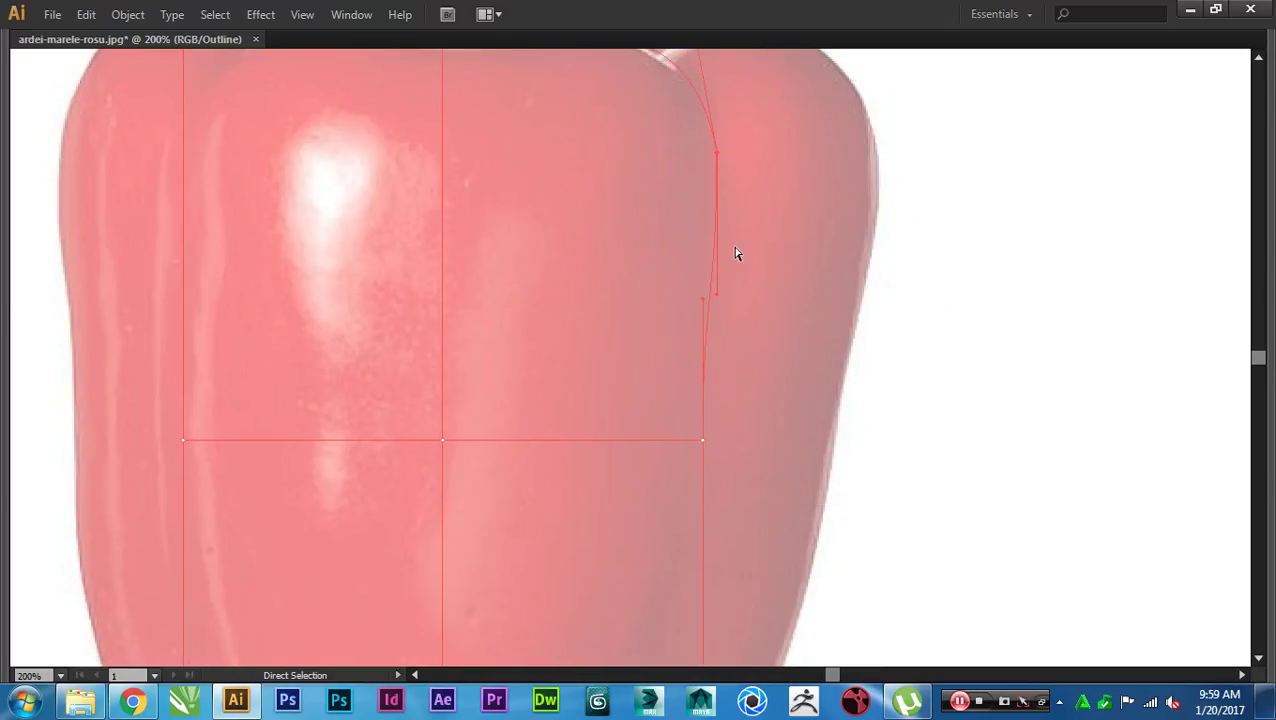
drag(702, 300, 714, 334)
Step: Move the mesh's bottom-right corner to the notch between the middle and right lobes and angle its upper handle along the lobe's edge
key(space)
drag(749, 416, 749, 271)
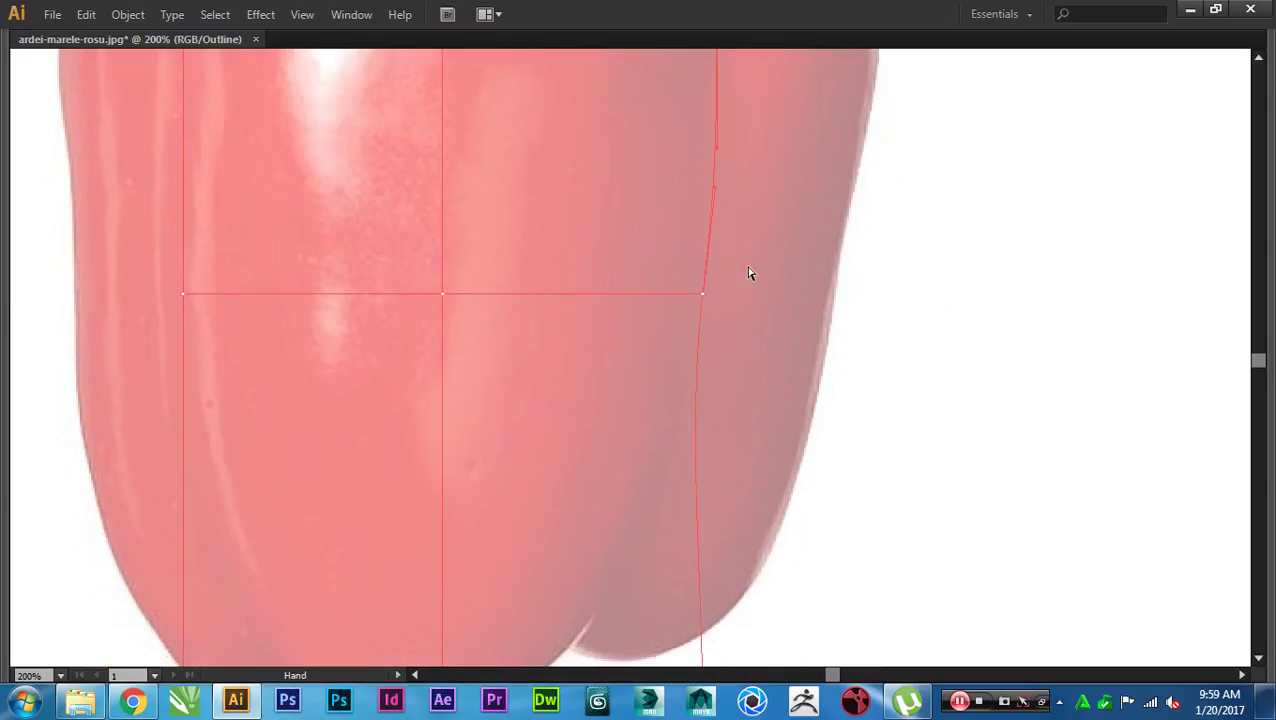
key(space)
drag(721, 369, 864, 136)
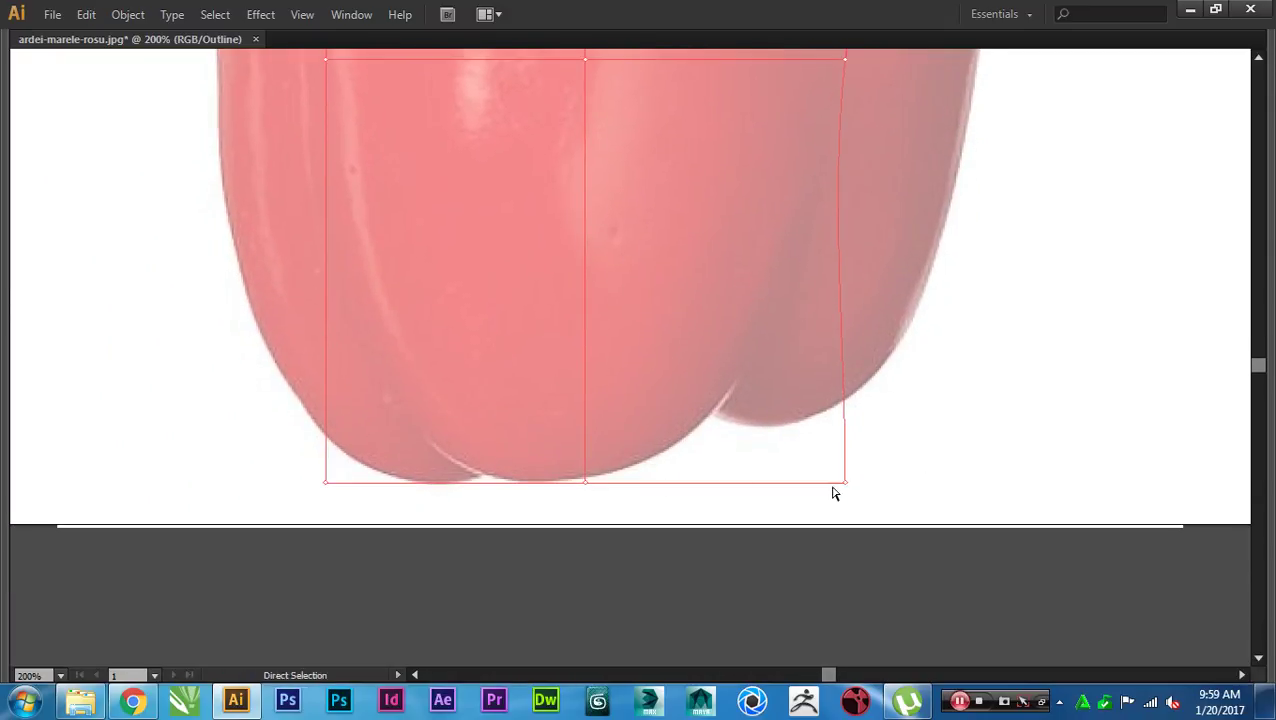
drag(847, 488, 712, 439)
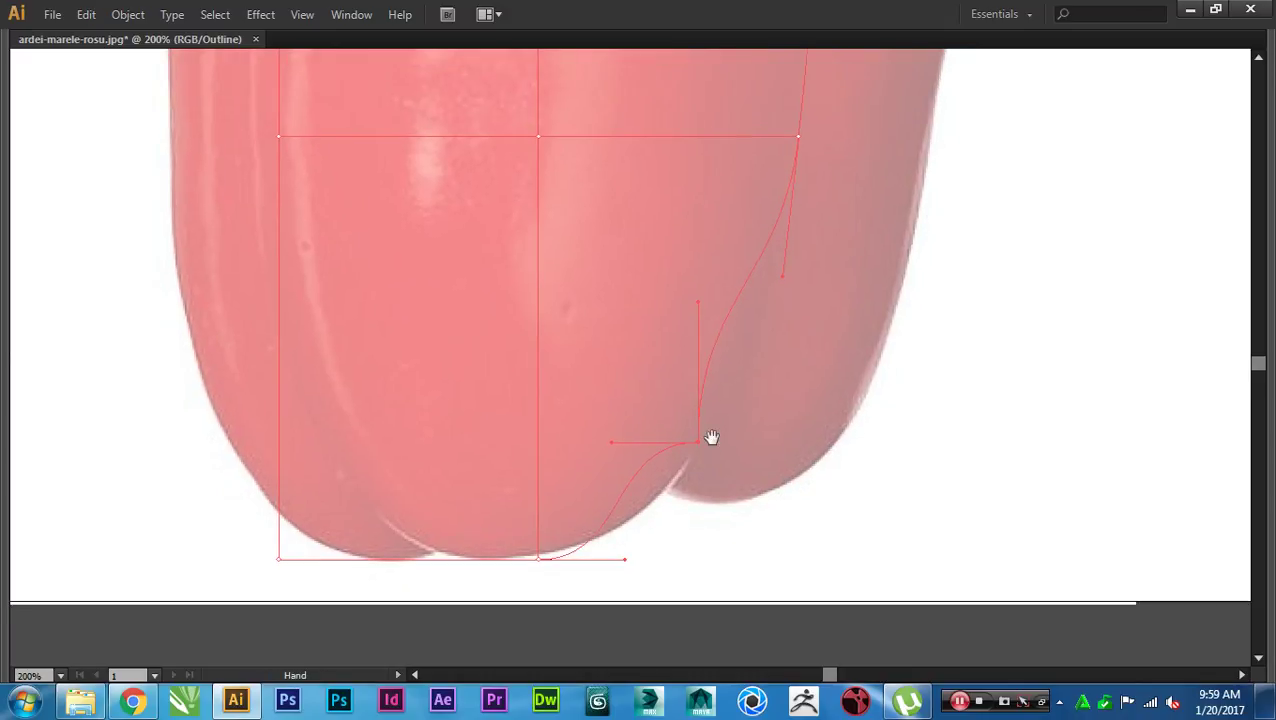
drag(697, 311, 763, 330)
scroll(755, 361, down, 3)
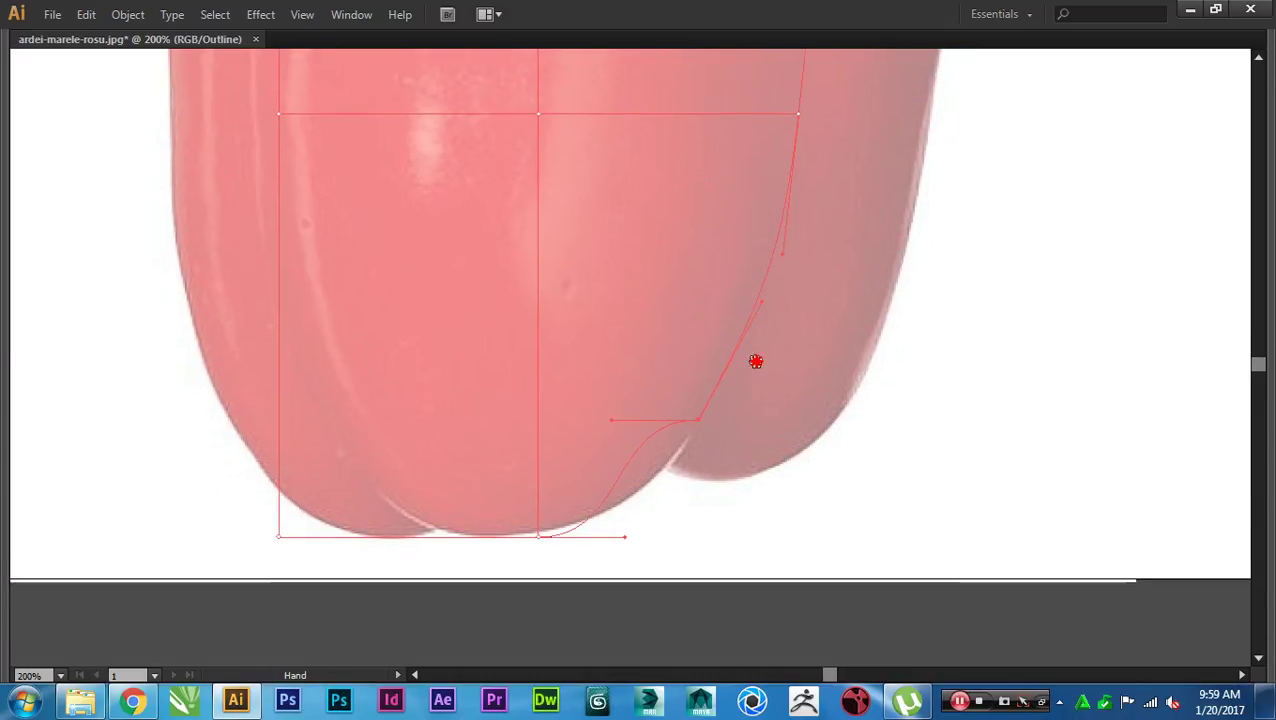
Step: Curve the right half of the mesh's bottom edge along the lobe's base by adjusting the corner handle and the bottom middle point
drag(617, 340, 669, 390)
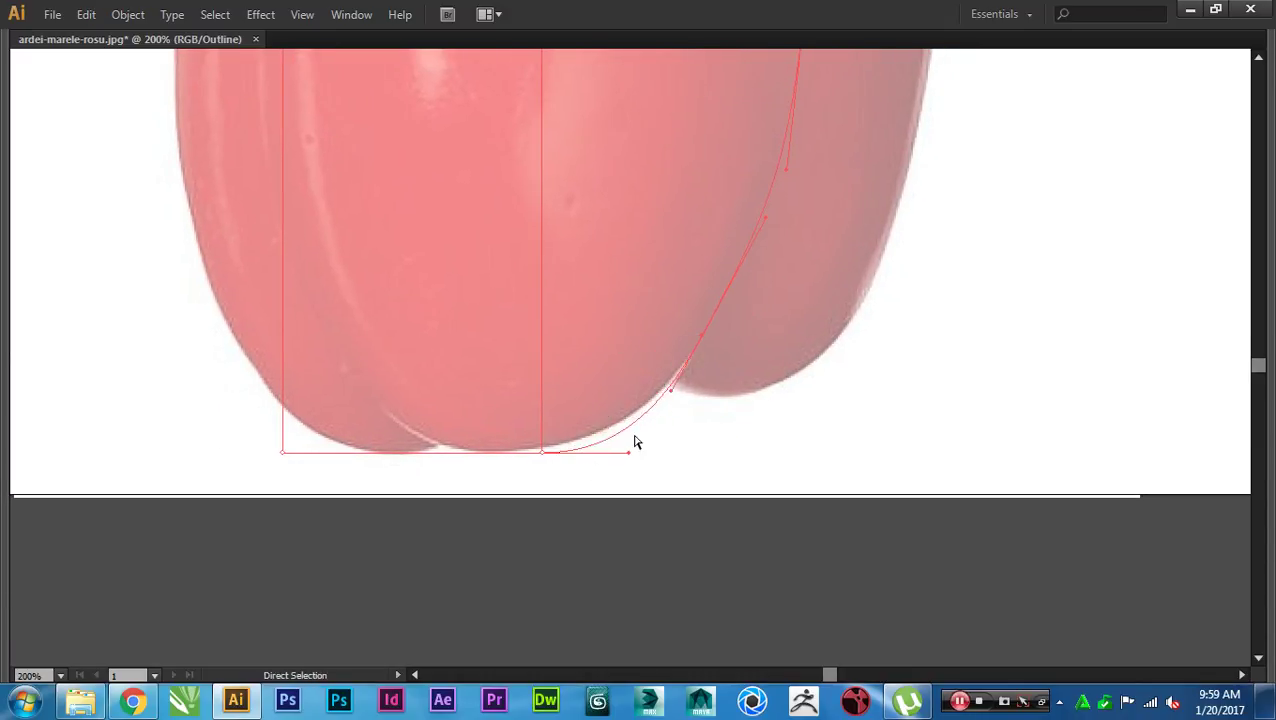
alt+scroll(547, 461, up, 1)
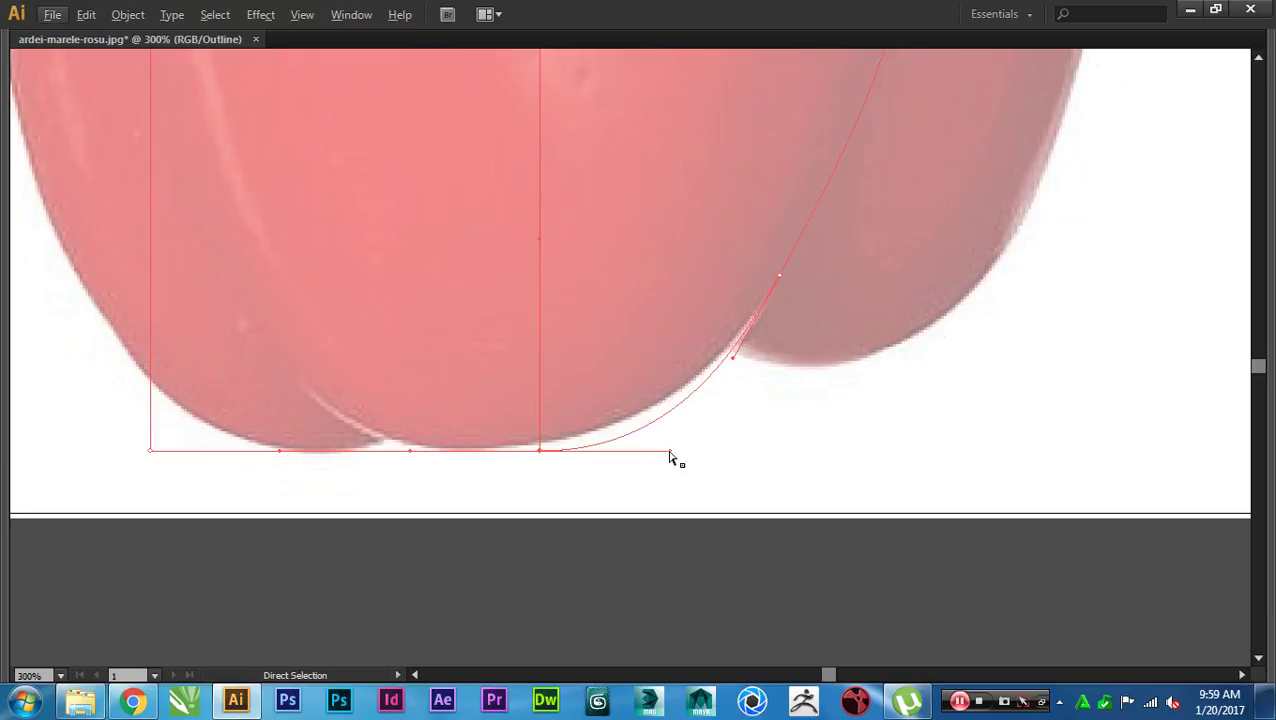
drag(670, 453, 664, 436)
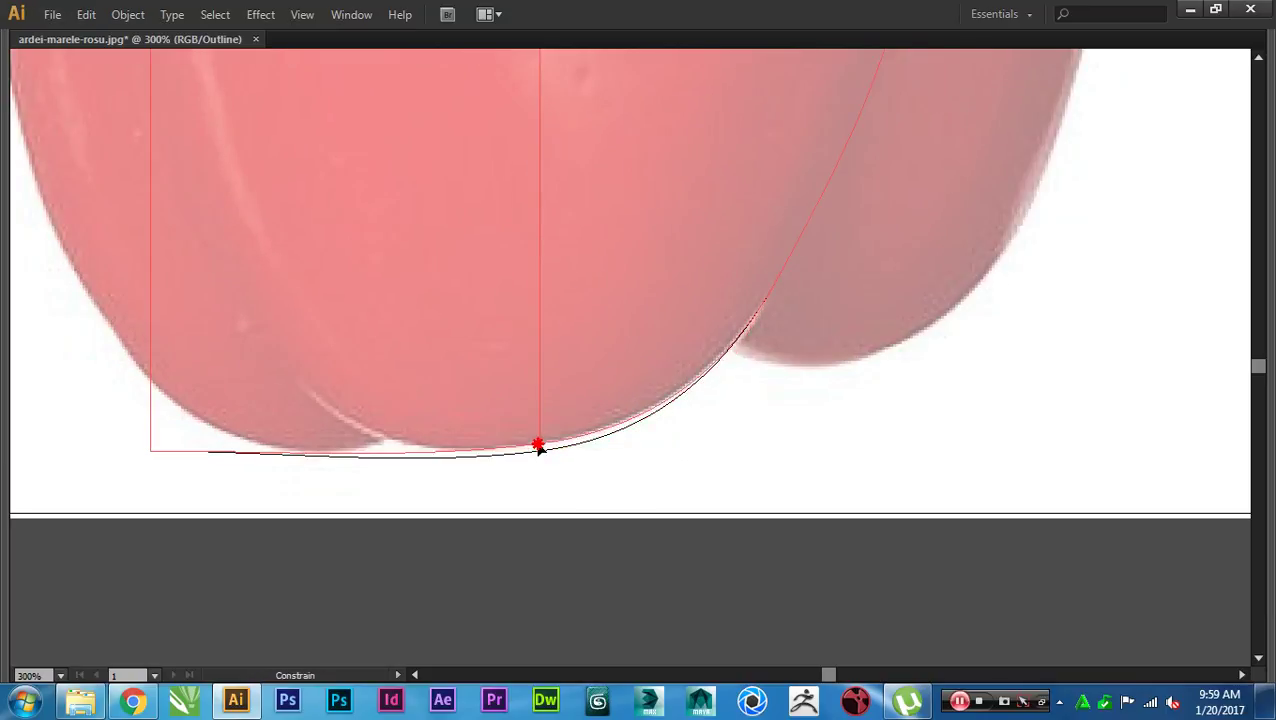
Step: Move the mesh's bottom-left corner onto the middle lobe's lower-left edge and fit the adjoining bottom curve to the base
alt+scroll(547, 453, down, 1)
drag(421, 422, 612, 510)
drag(544, 588, 498, 538)
drag(501, 498, 501, 549)
drag(520, 599, 561, 415)
scroll(600, 430, up, 1)
drag(647, 436, 605, 615)
Step: Adjust the handles on the mesh's lower left side so that it follows the middle lobe's left edge
drag(588, 395, 611, 465)
drag(585, 361, 547, 412)
scroll(540, 448, up, 2)
scroll(558, 400, down, 1)
drag(617, 241, 587, 431)
scroll(587, 431, up, 1)
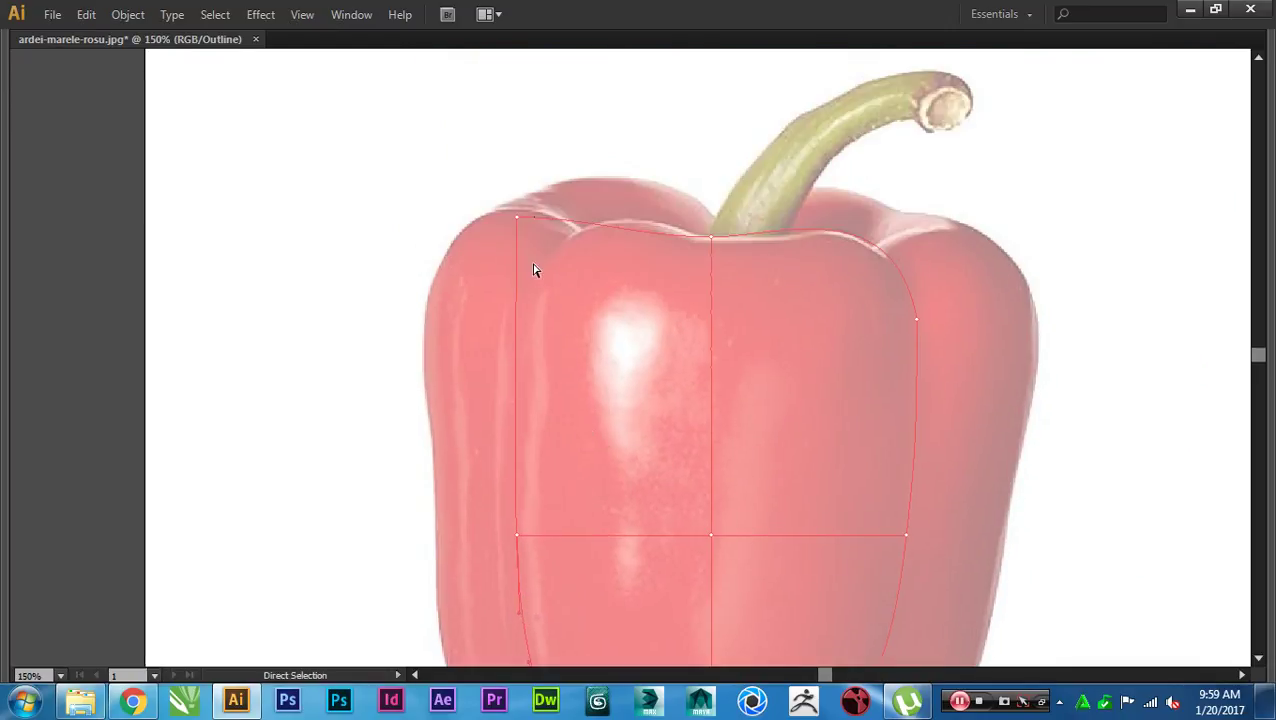
Step: Curve the mesh's upper-left corner and top edge to follow the left shoulder of the pepper's front lobe
scroll(527, 247, up, 2)
drag(510, 191, 644, 120)
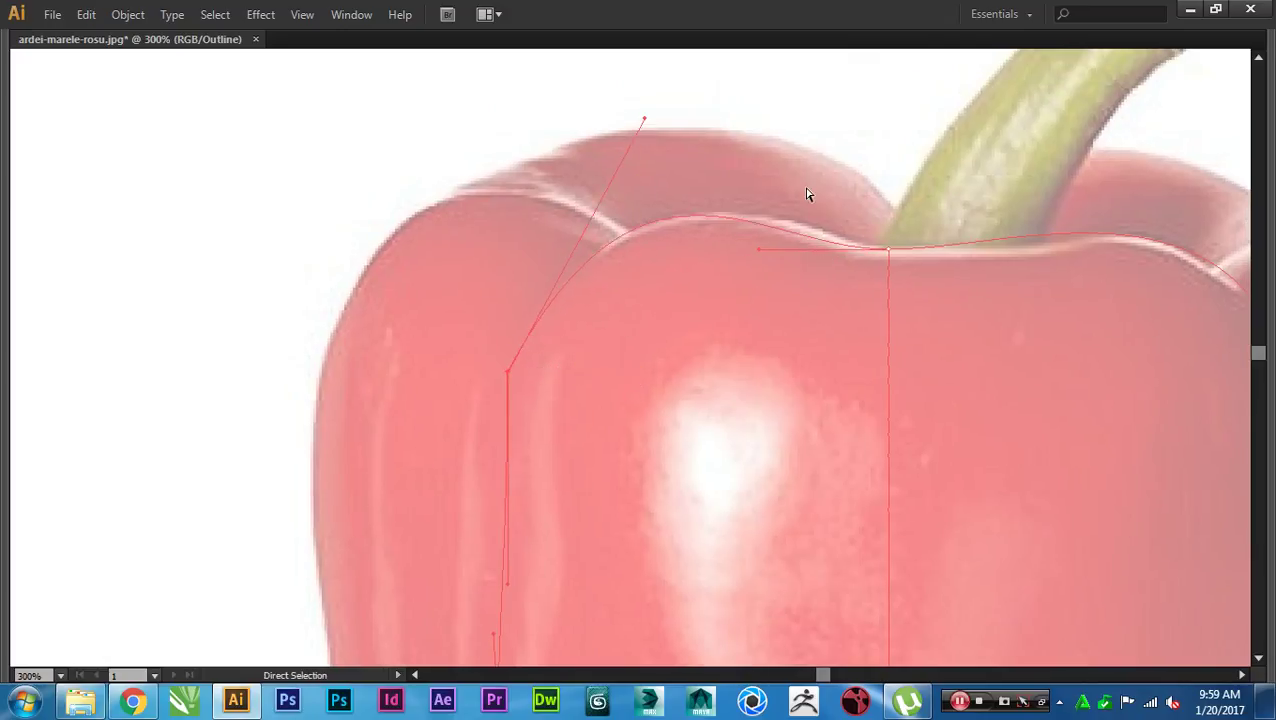
drag(760, 252, 850, 167)
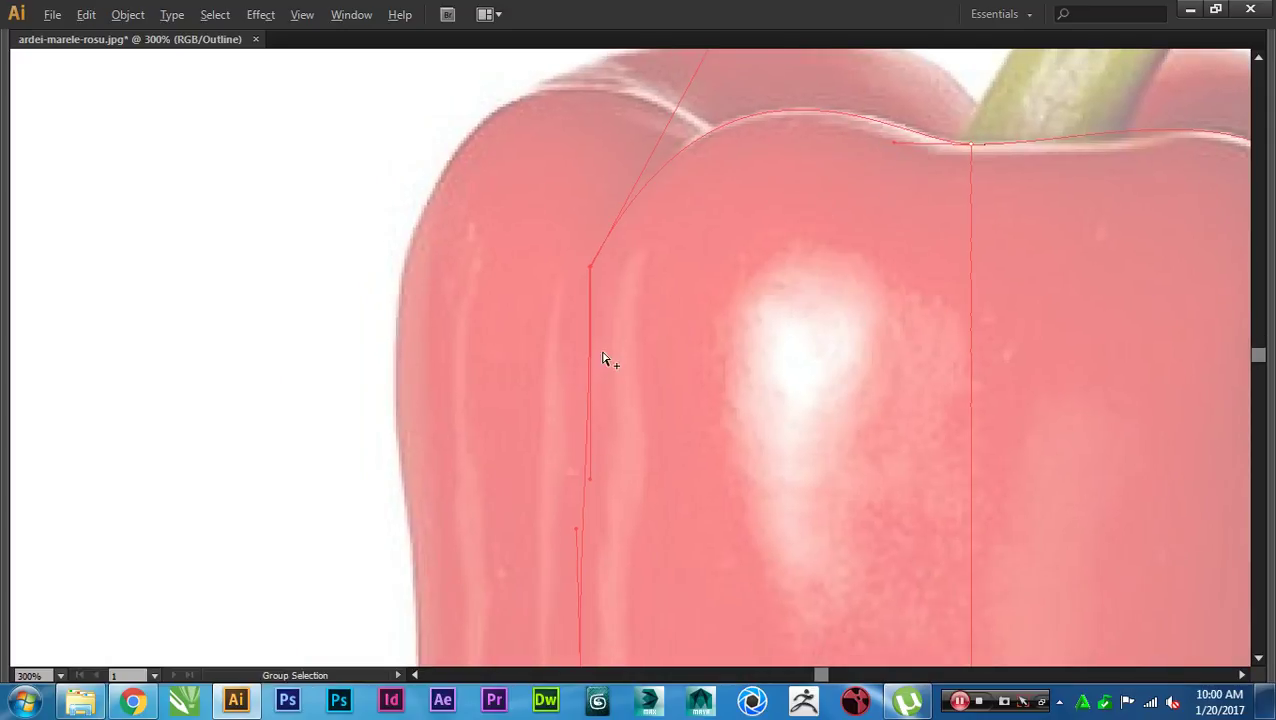
Step: Shorten and angle the upper-left mesh point's lower handle so the left edge flows smoothly down the front lobe
scroll(605, 356, down, 1)
drag(616, 393, 616, 361)
drag(593, 413, 586, 360)
key(space)
scroll(616, 395, down, 3)
scroll(683, 423, down, 1)
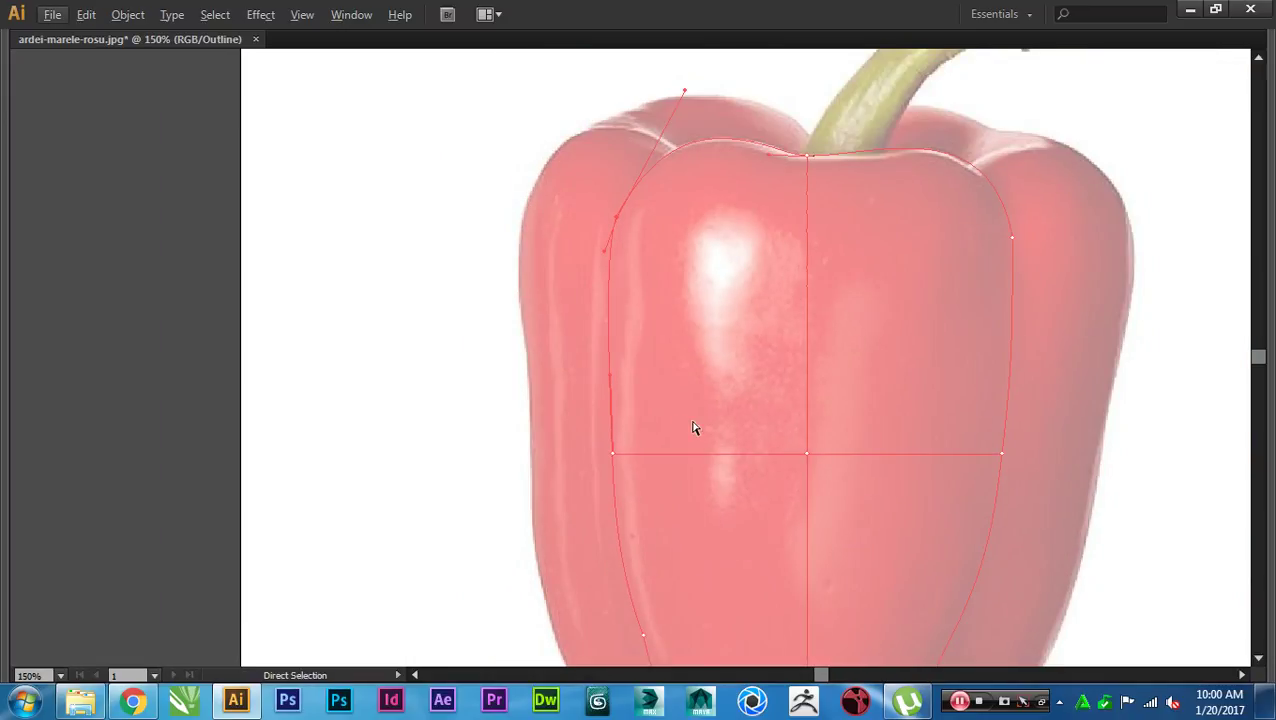
drag(774, 434, 709, 406)
click(489, 403)
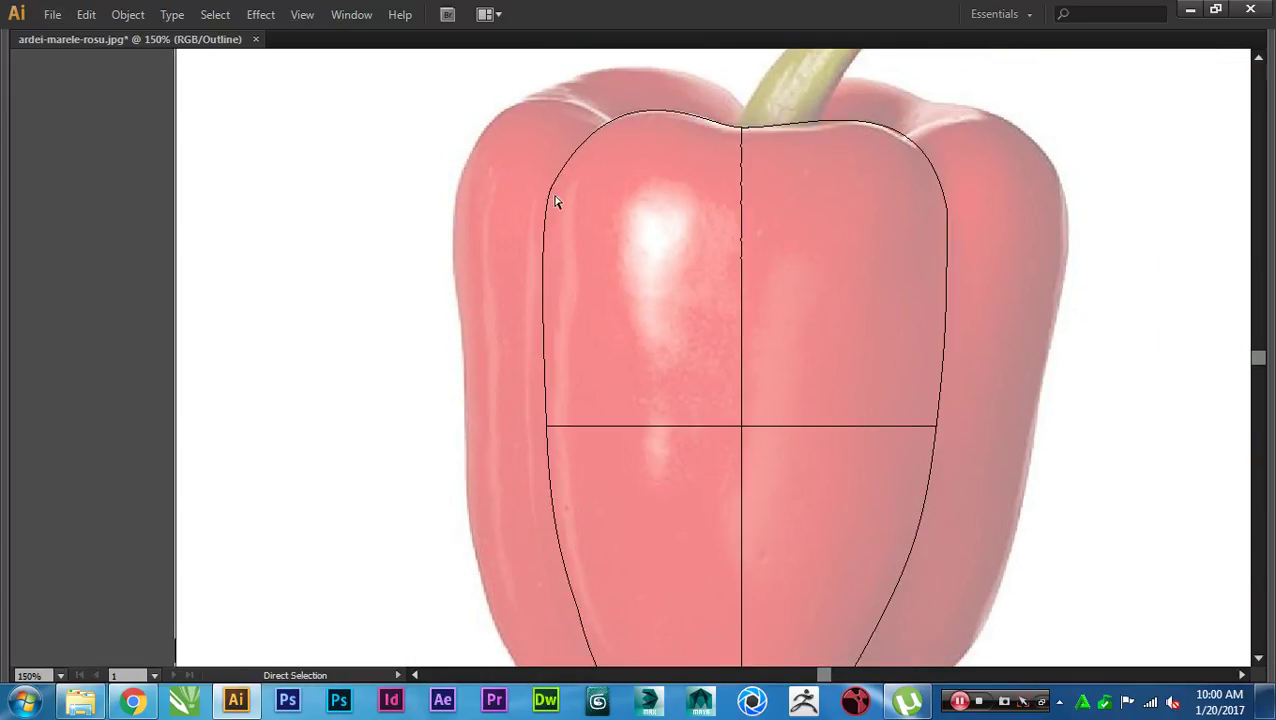
Step: Refine the upper-left point's upper handle and the top-center point's left handle to fit the lobe's left shoulder
drag(538, 180, 615, 286)
scroll(577, 294, up, 1)
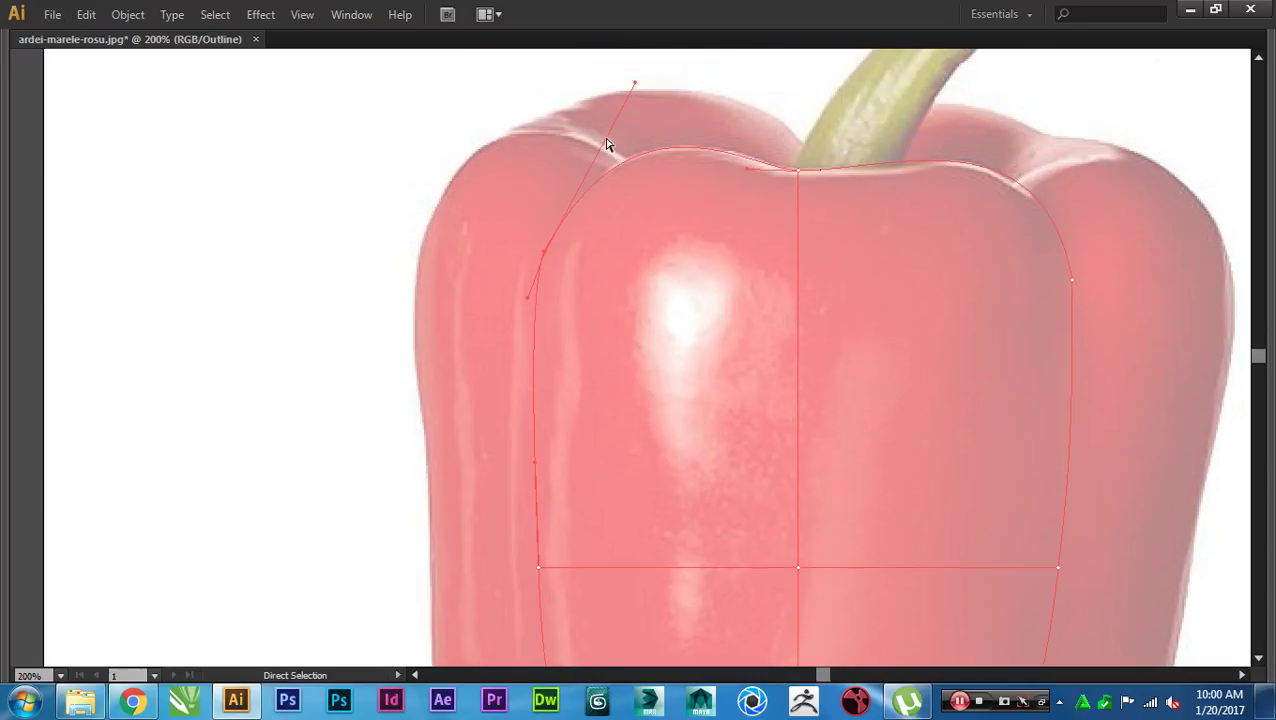
drag(606, 147, 611, 223)
drag(638, 159, 616, 155)
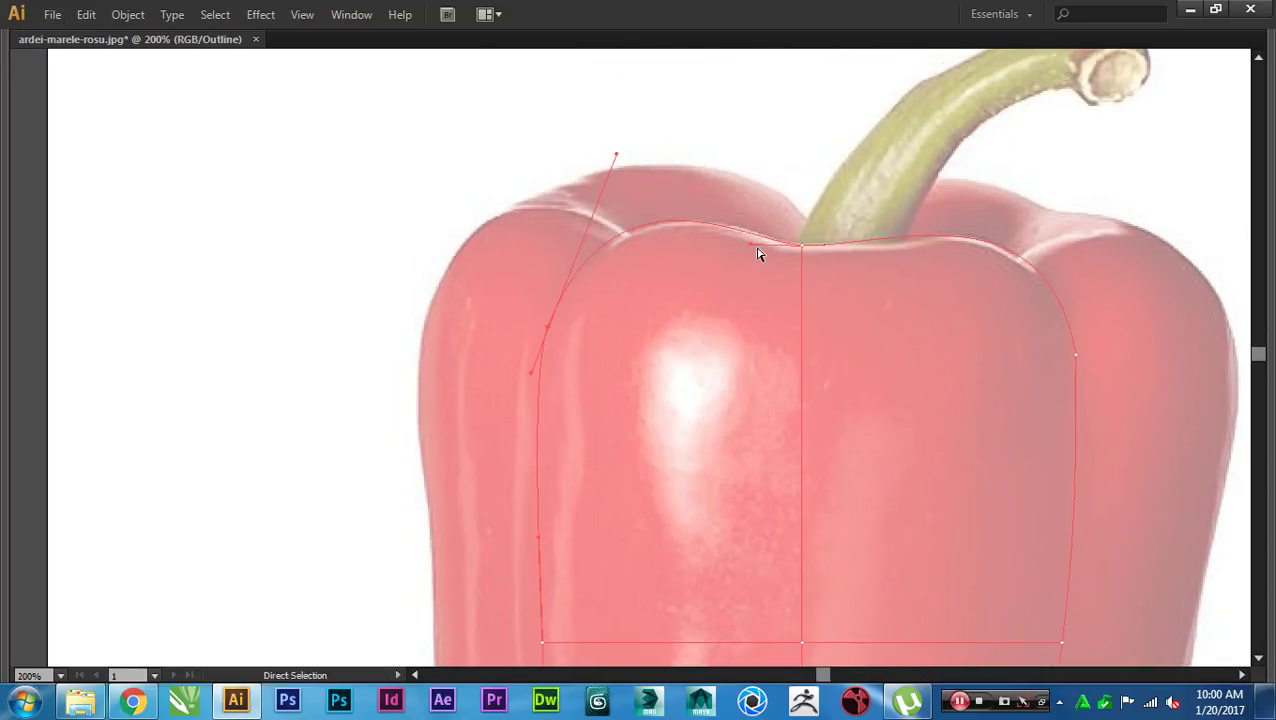
drag(753, 246, 763, 244)
Step: Shorten the upper-right mesh point's lower handle and angle it outward to smooth the right edge
drag(908, 275, 708, 221)
click(875, 300)
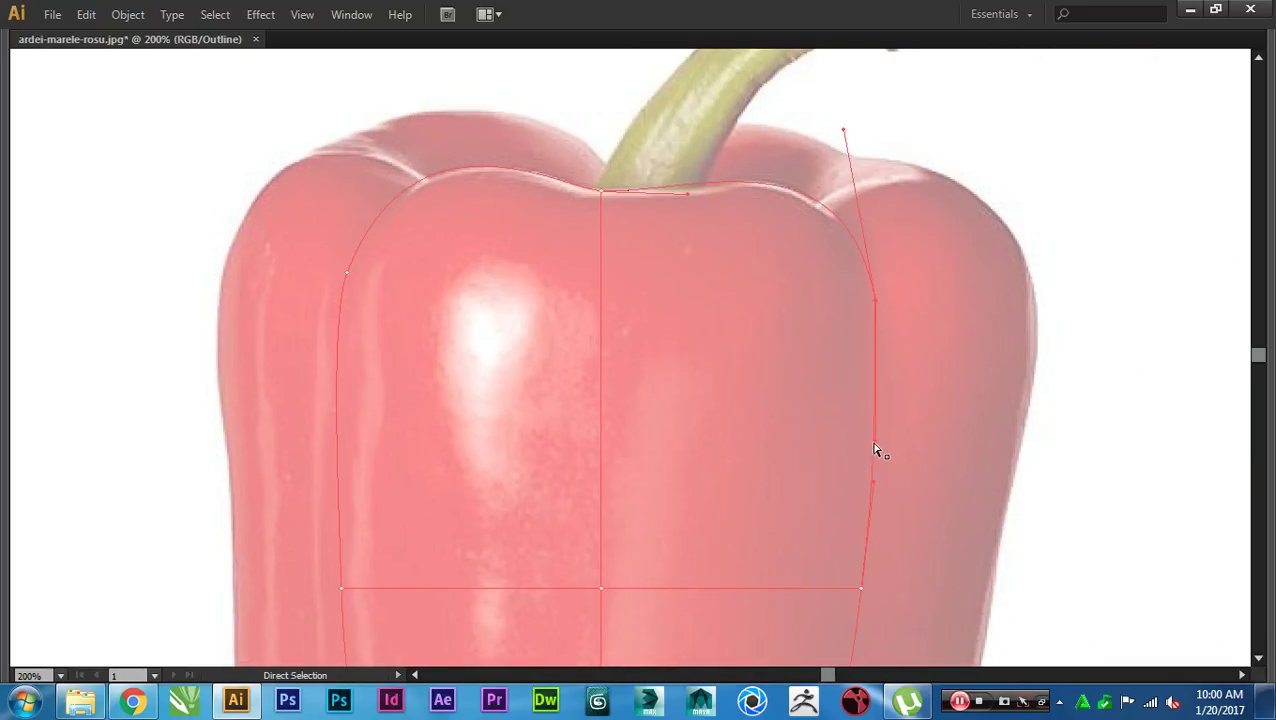
drag(875, 452, 882, 364)
click(911, 399)
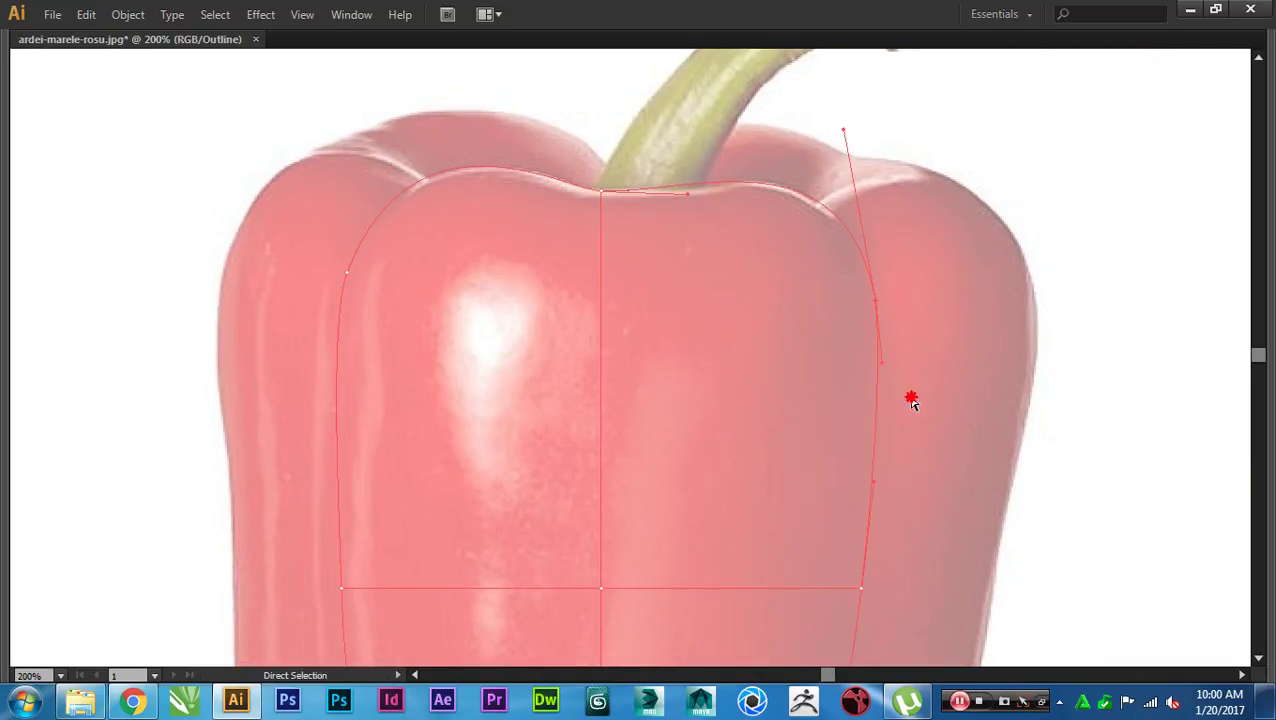
Step: Move the lower-left mesh point slightly down and adjust both its handles to match the front lobe's lower-left contour
scroll(929, 420, down, 1)
drag(947, 450, 967, 193)
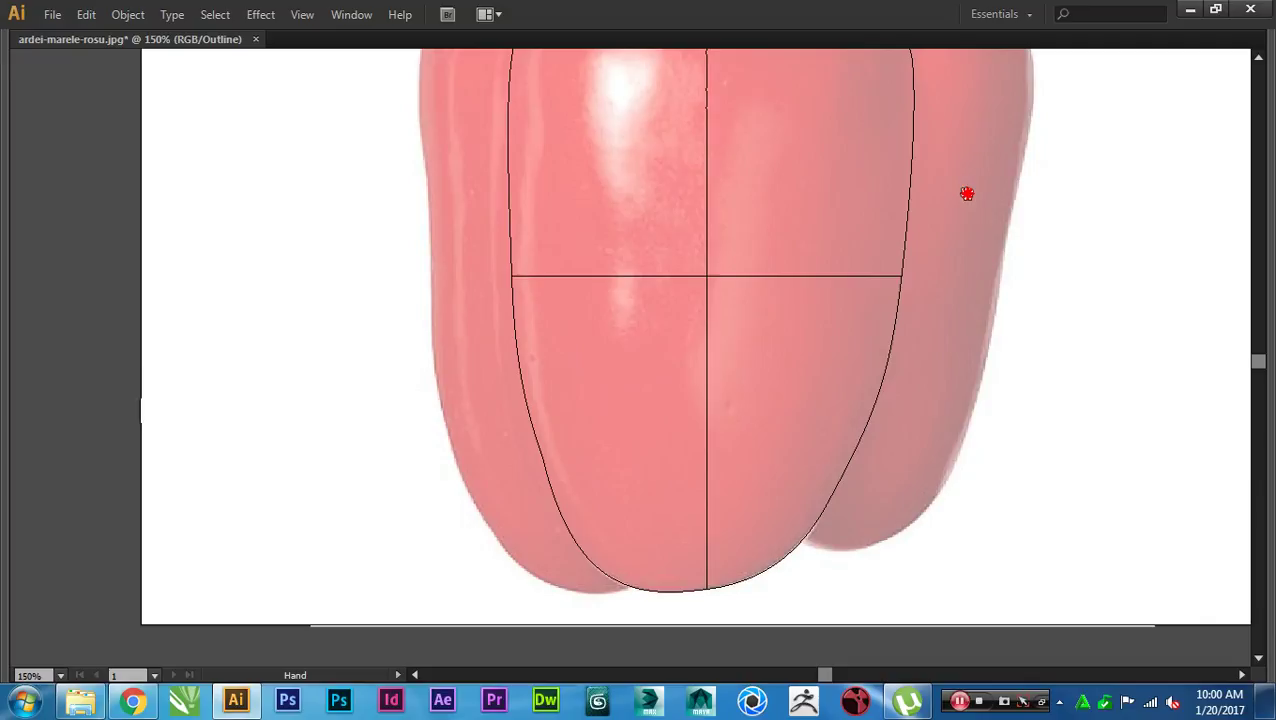
drag(970, 298, 968, 235)
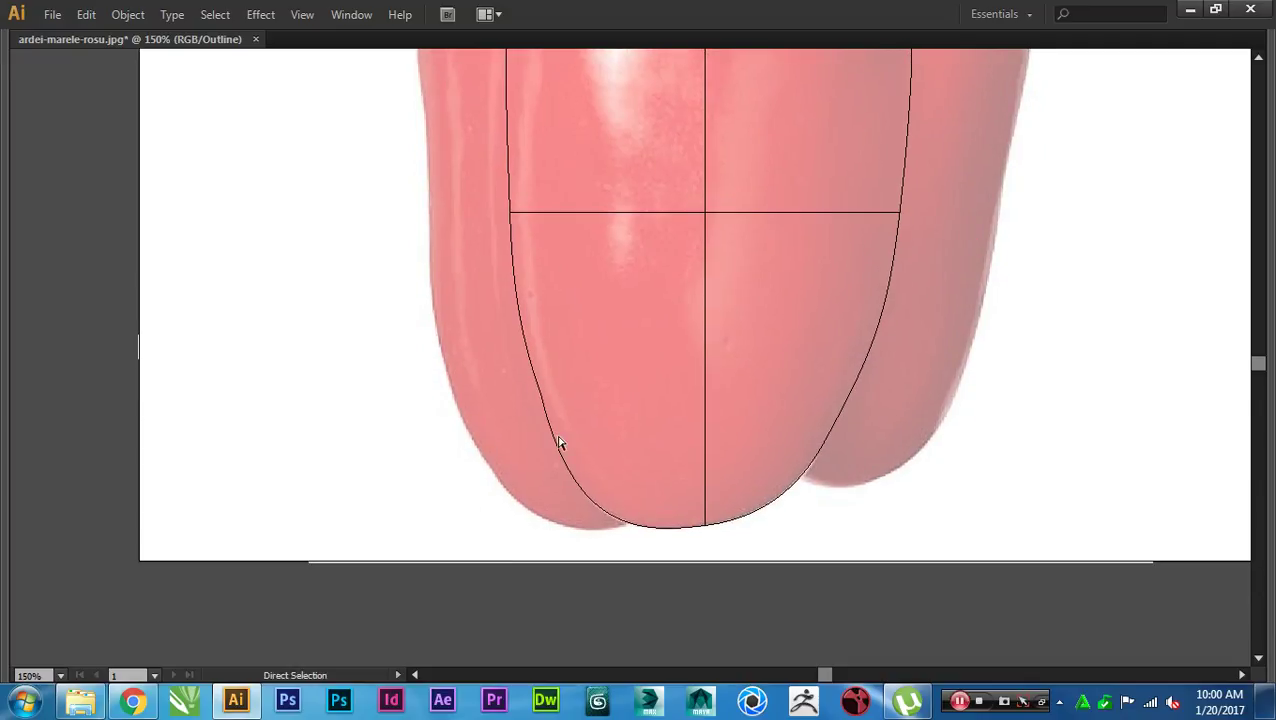
drag(654, 485, 586, 550)
drag(611, 438, 517, 490)
drag(597, 358, 494, 457)
alt+scroll(534, 375, up, 1)
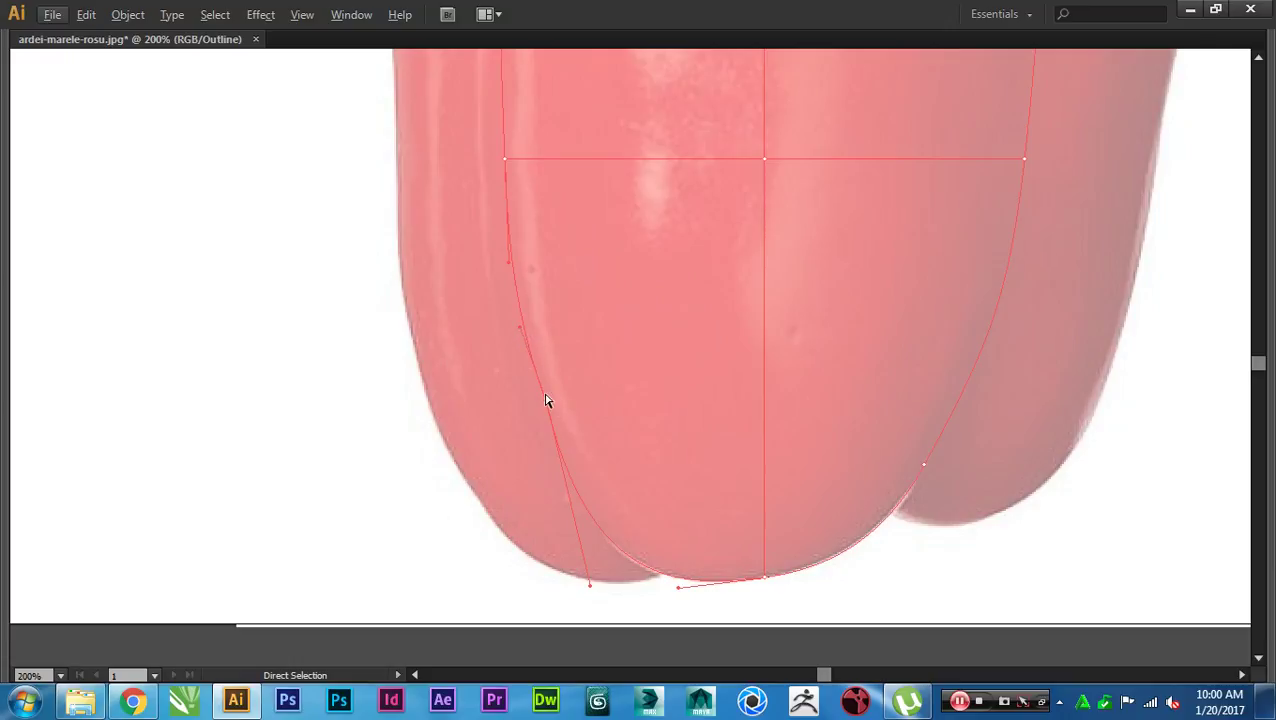
drag(541, 404, 542, 420)
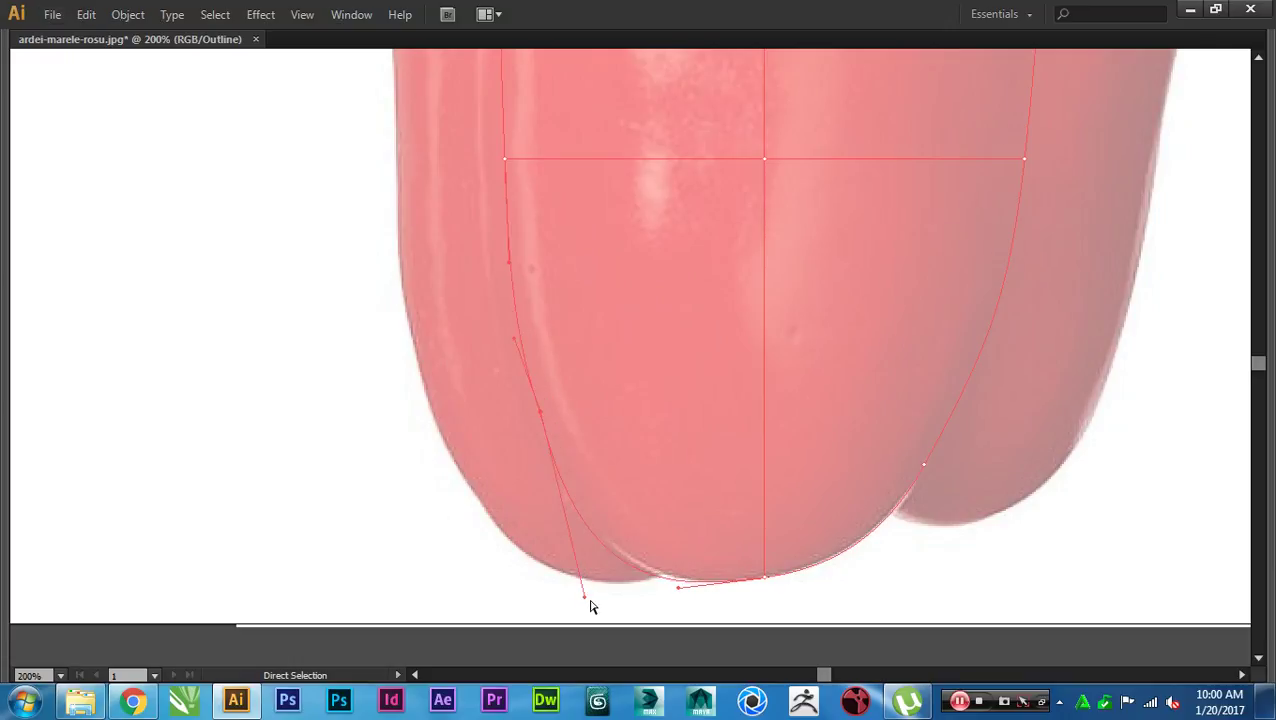
drag(587, 604, 593, 578)
drag(512, 346, 523, 344)
Step: Adjust the bottom-center mesh point's left handle to fit the curve at the base of the front lobe
drag(708, 513, 644, 453)
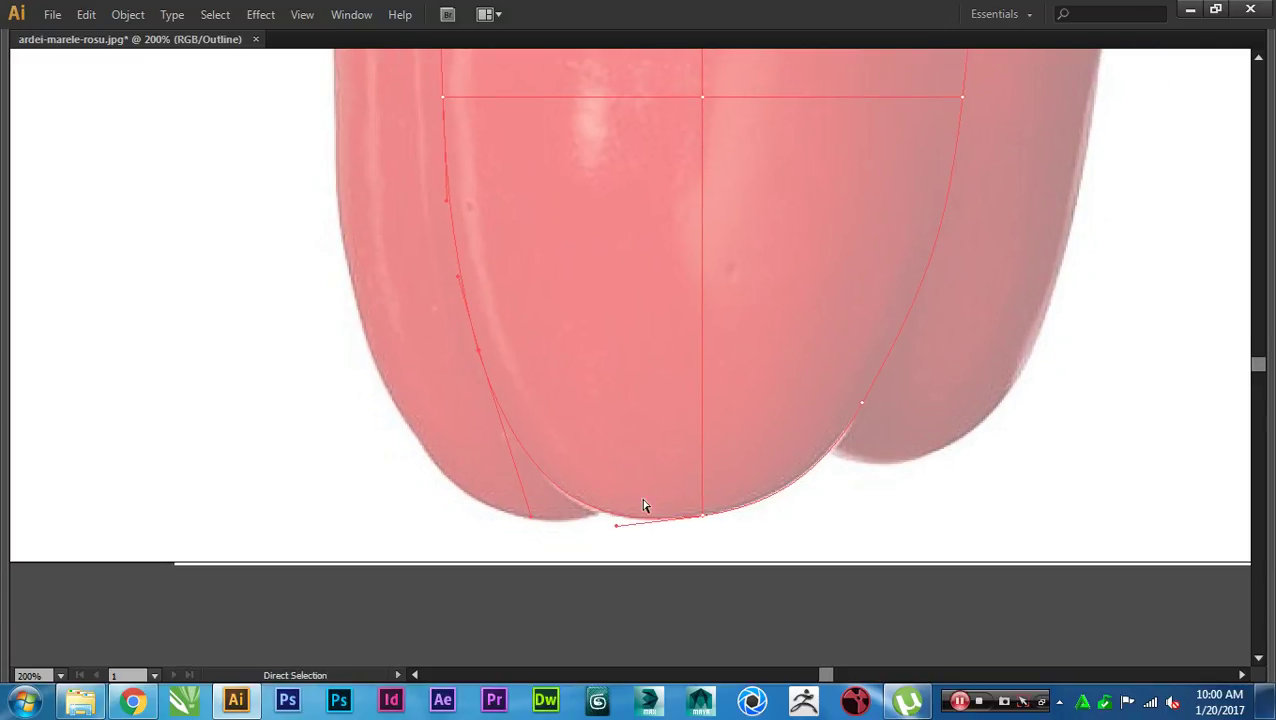
scroll(598, 533, up, 1)
drag(625, 529, 618, 527)
scroll(619, 527, down, 1)
Step: Fine-tune the lower-right mesh point's upper handle along the front lobe's lower-right edge and deselect the mesh
drag(869, 461, 757, 499)
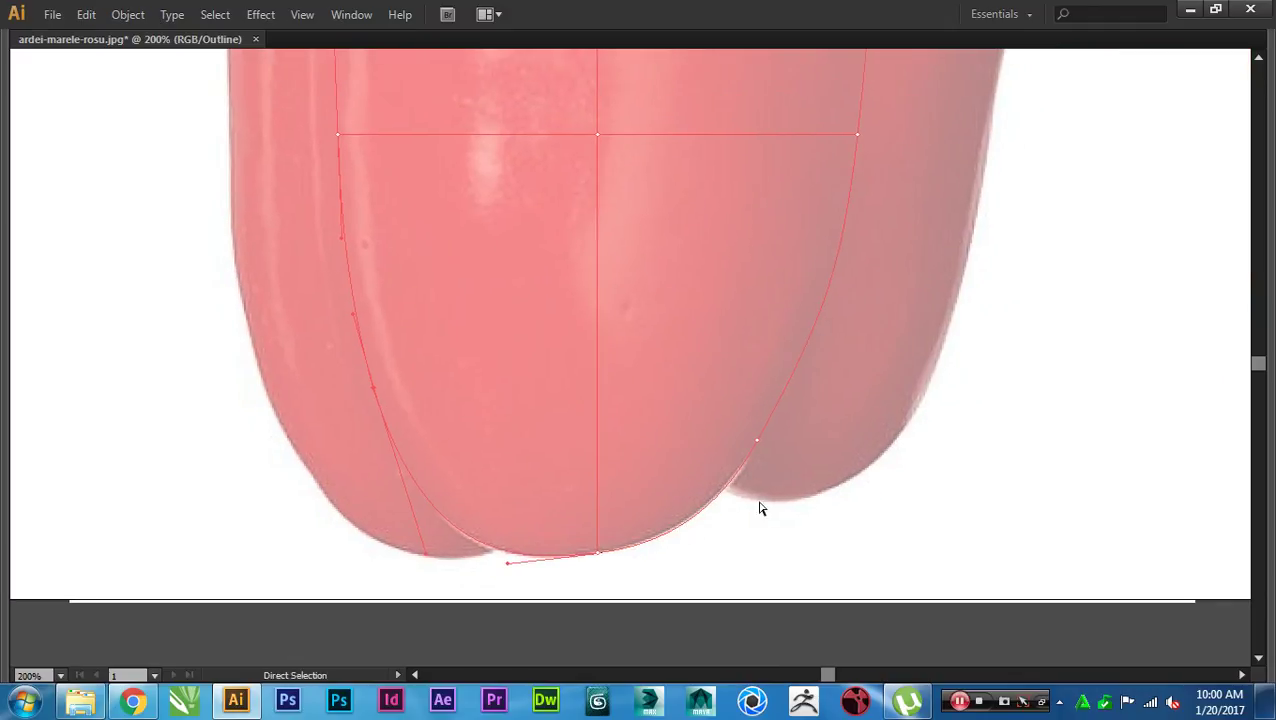
drag(838, 404, 706, 505)
drag(814, 436, 749, 481)
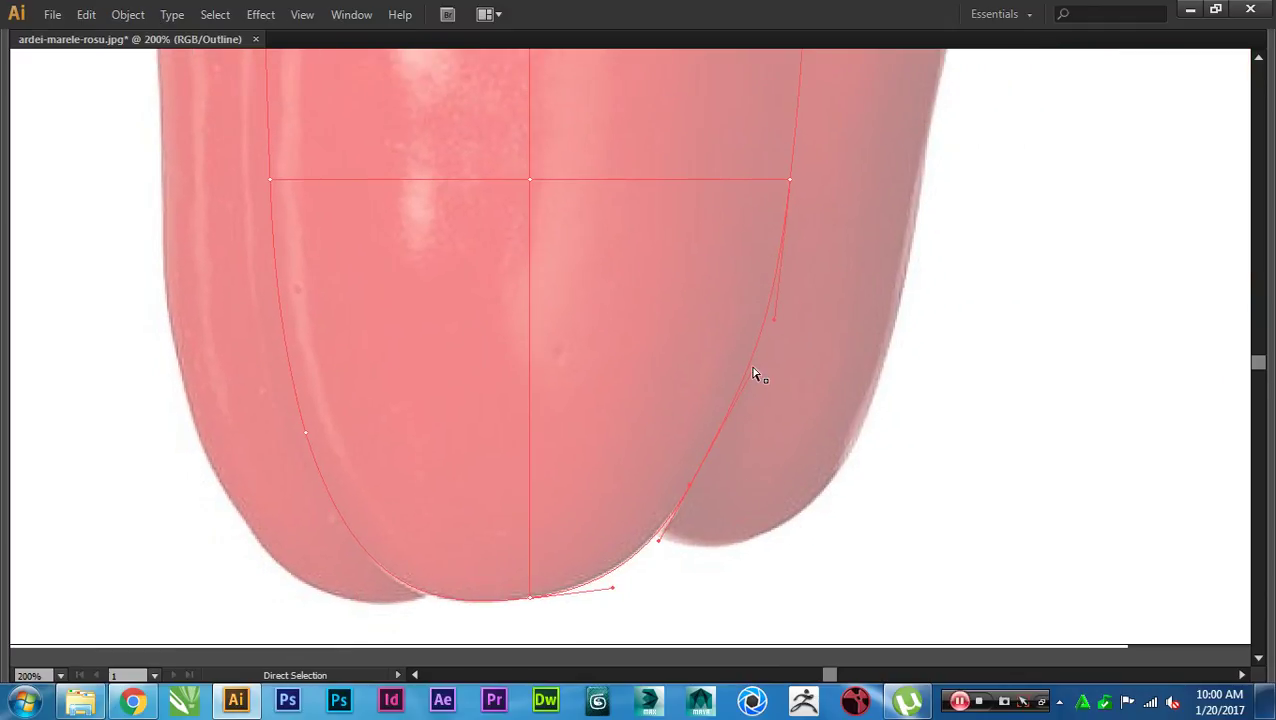
scroll(748, 428, down, 2)
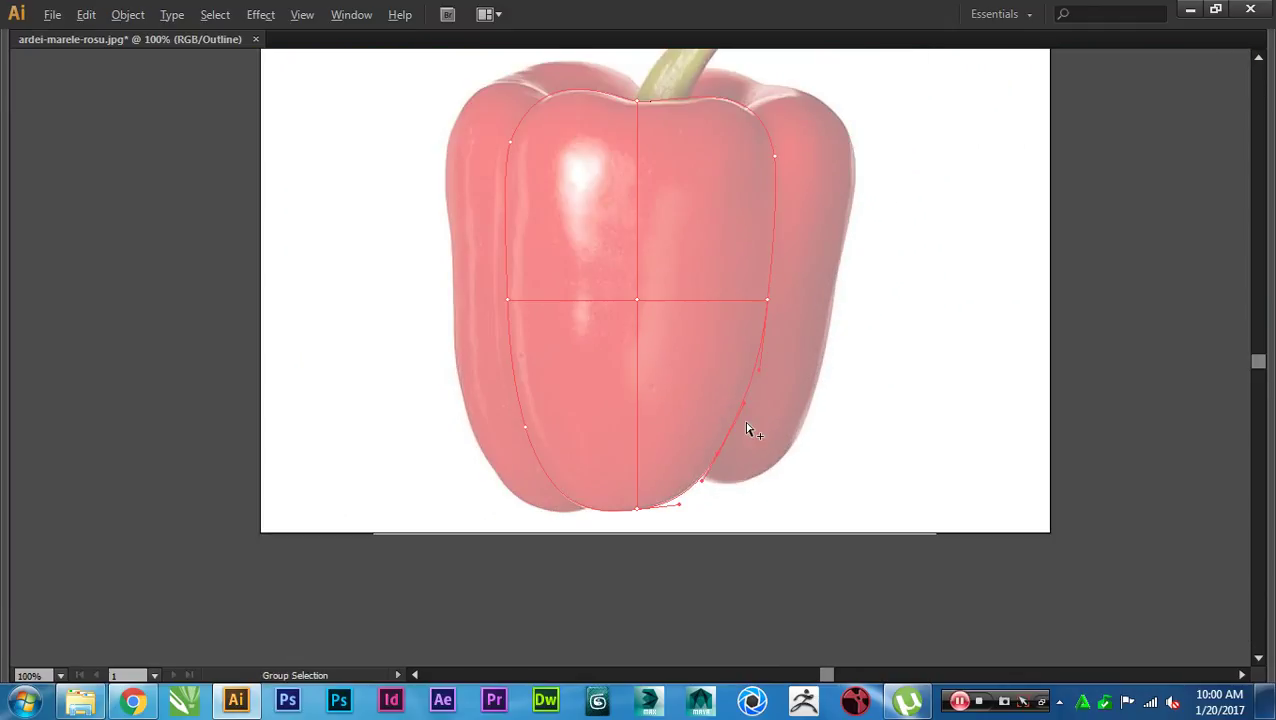
click(769, 413)
Step: Pull the upper-right point's upper handle inward and nudge the top-center point's right handle to follow the lobe's right shoulder
scroll(800, 435, up, 1)
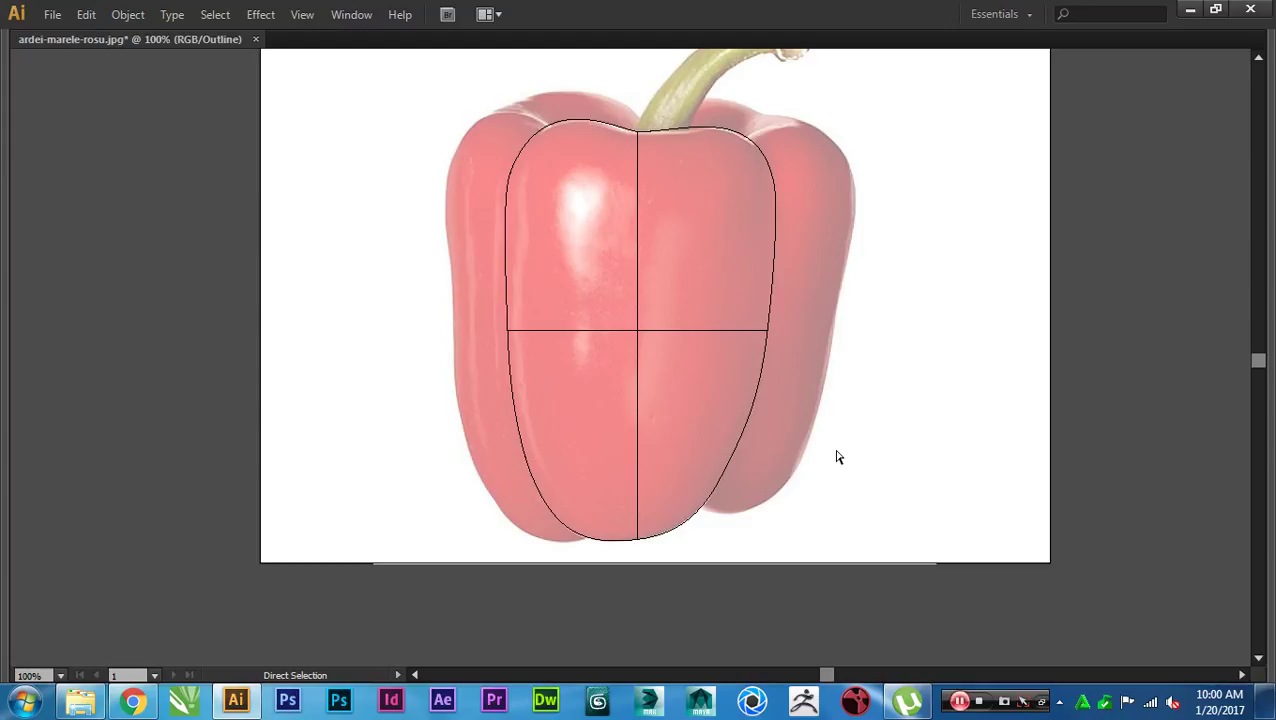
drag(729, 383, 741, 423)
scroll(666, 417, up, 1)
drag(660, 316, 673, 355)
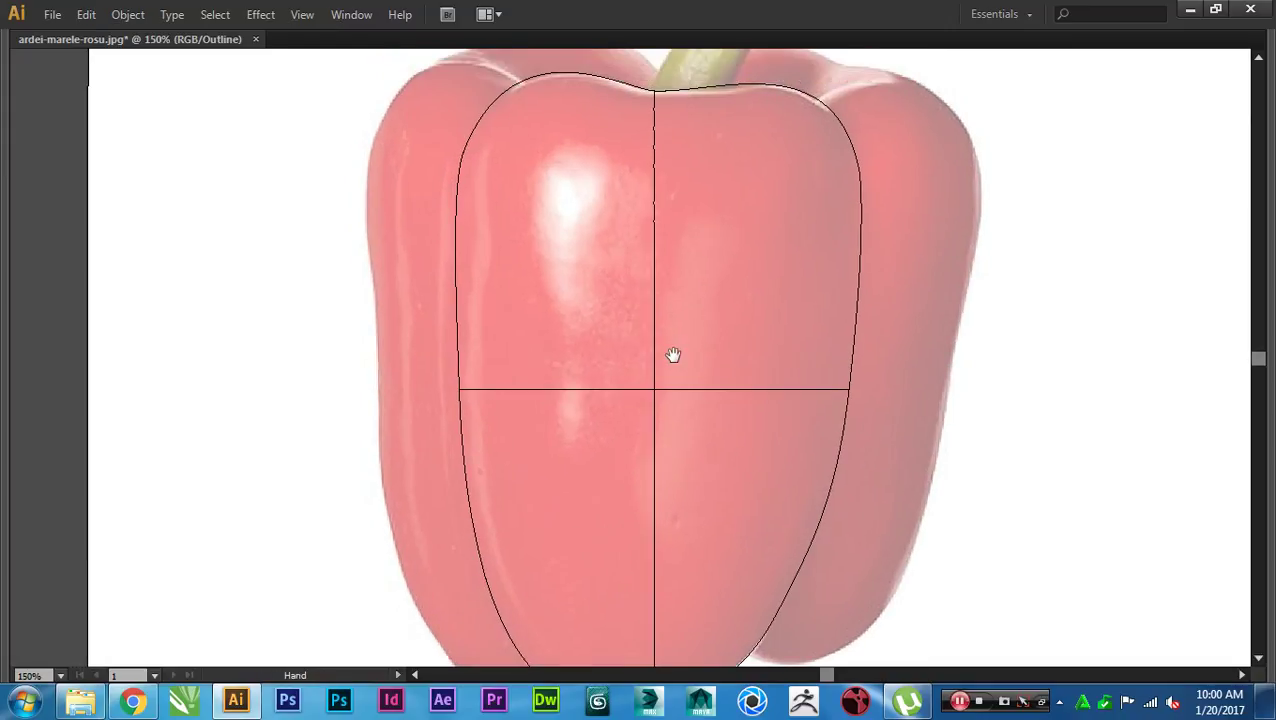
scroll(706, 248, up, 1)
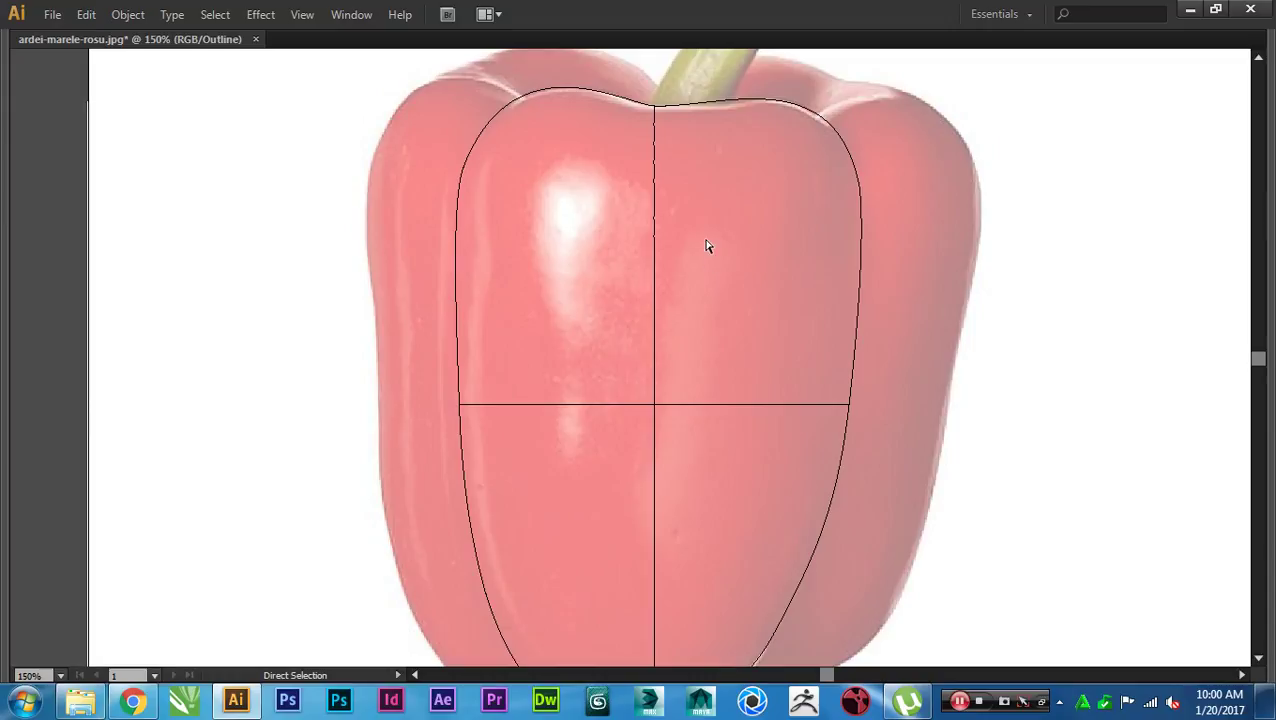
scroll(706, 248, up, 2)
drag(712, 191, 697, 418)
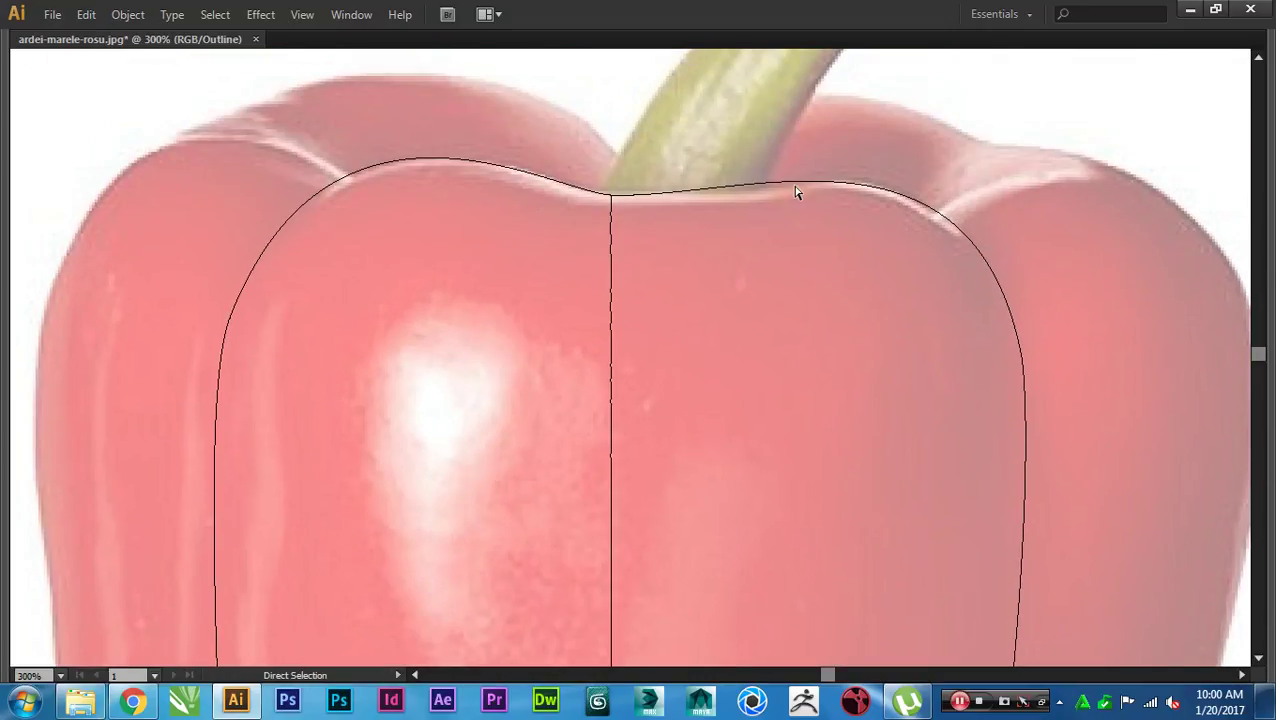
drag(686, 158, 764, 212)
drag(899, 231, 861, 265)
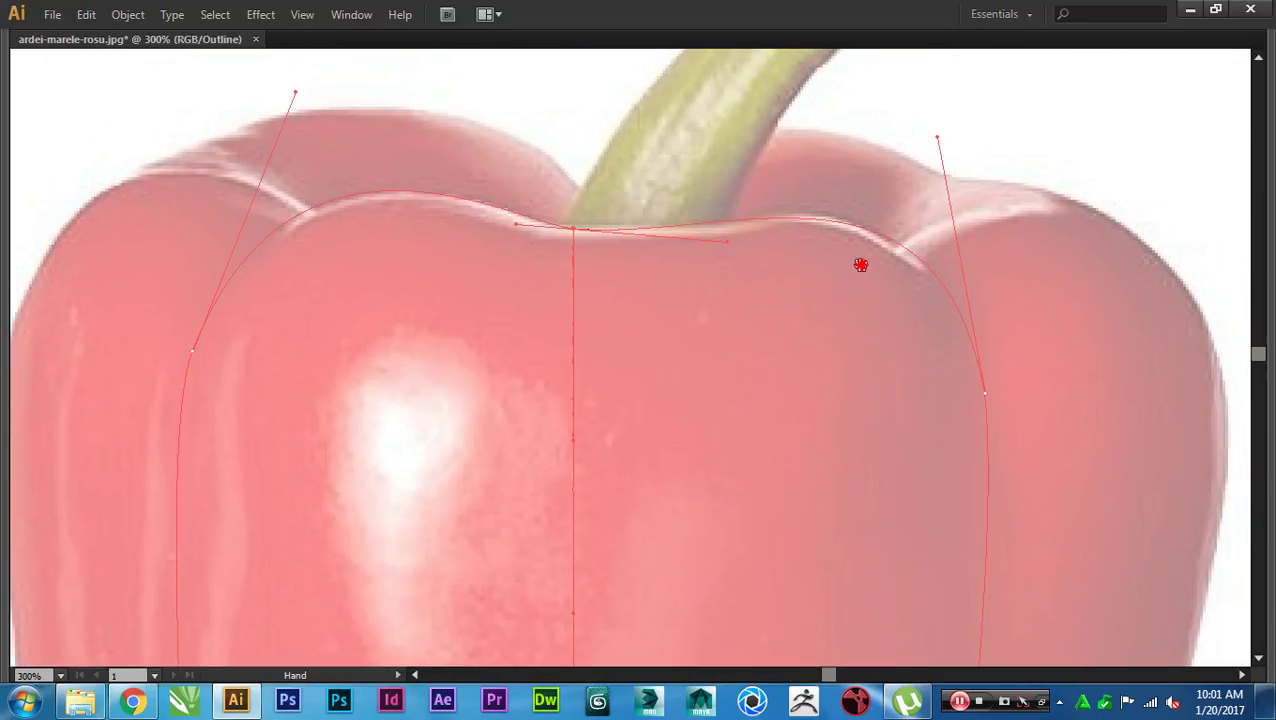
drag(937, 138, 902, 127)
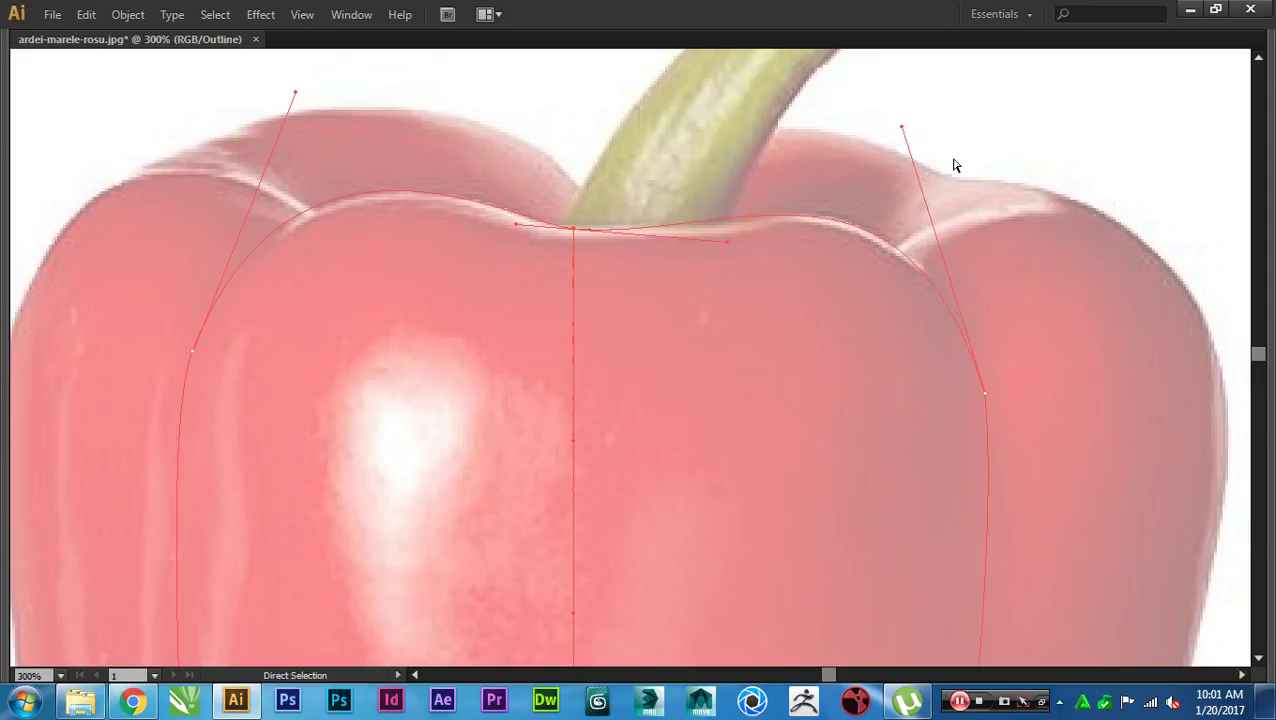
drag(728, 241, 732, 244)
drag(829, 285, 749, 212)
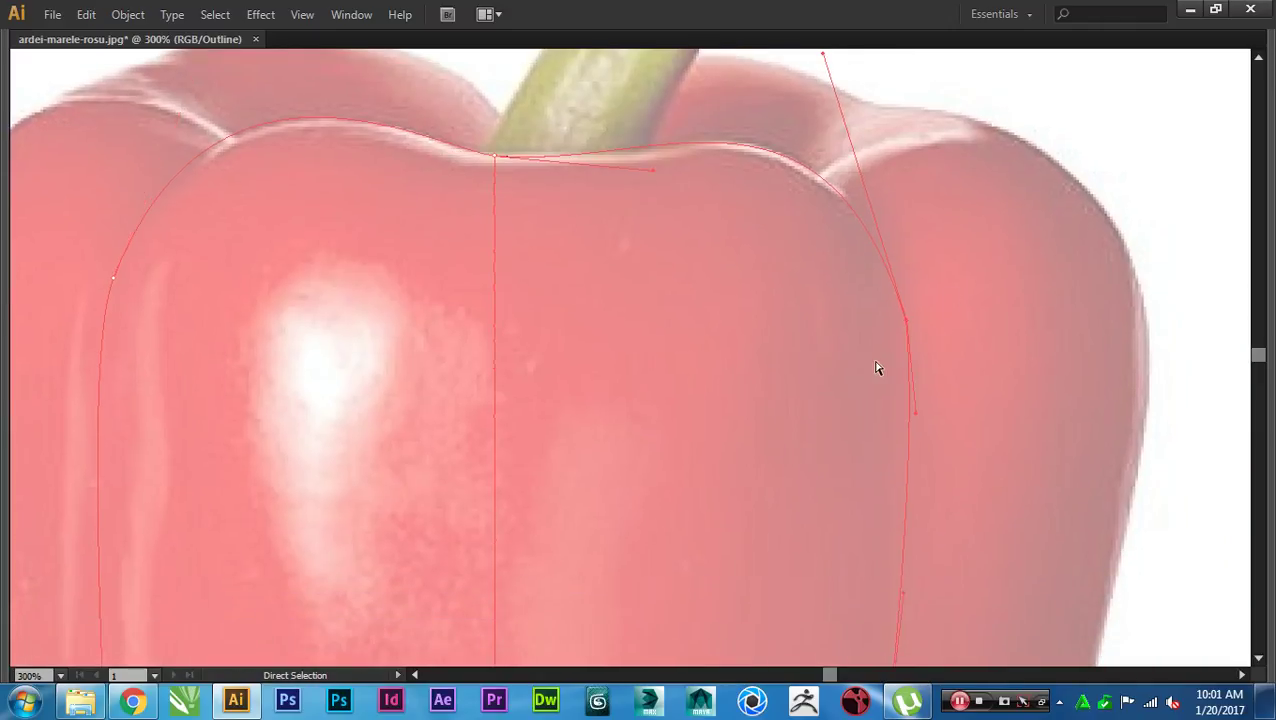
Step: Fine-tune the upper-left mesh point's upper handle against the left shoulder and deselect the mesh
scroll(786, 404, down, 1)
drag(691, 377, 859, 366)
click(765, 371)
drag(440, 262, 515, 349)
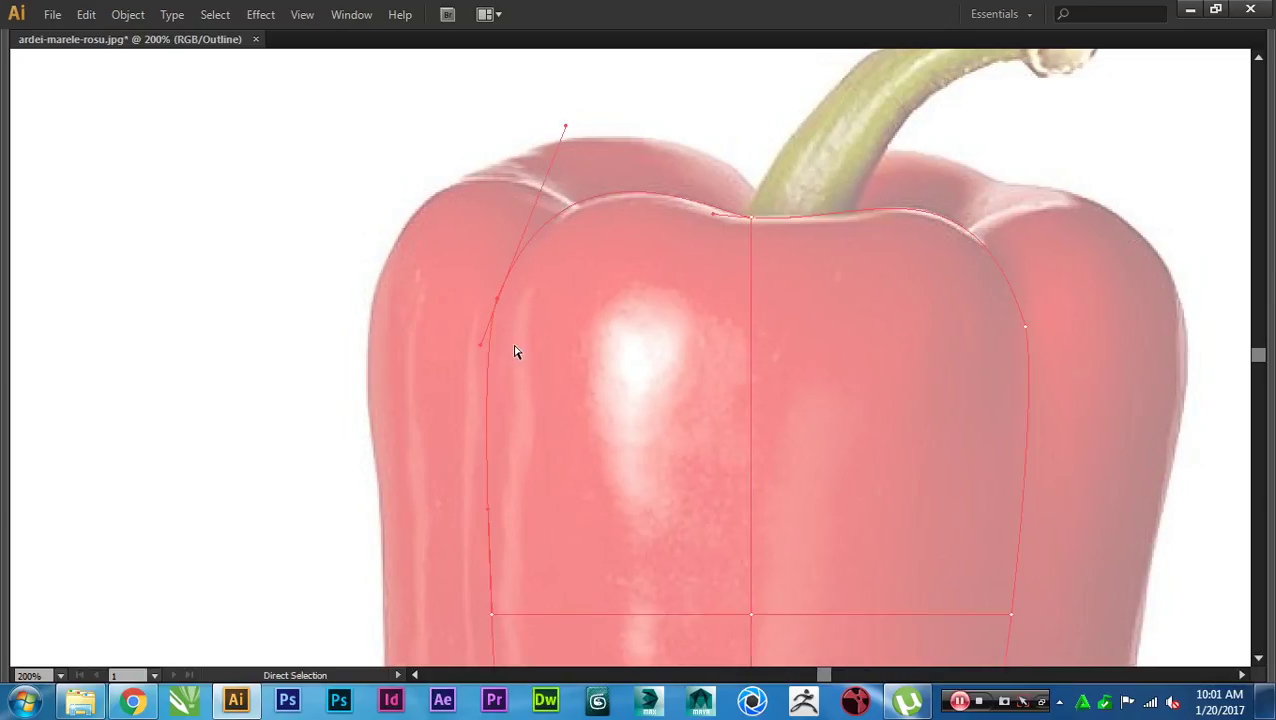
drag(566, 212, 578, 252)
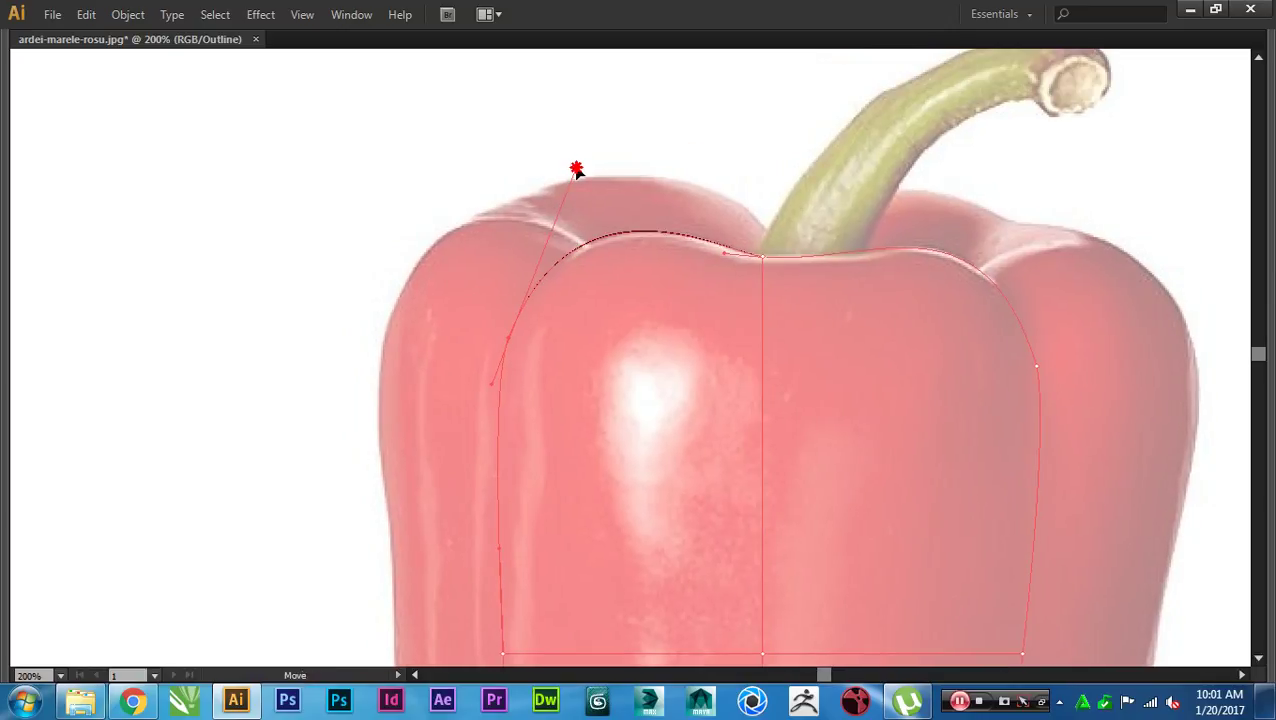
click(648, 322)
drag(818, 394, 774, 356)
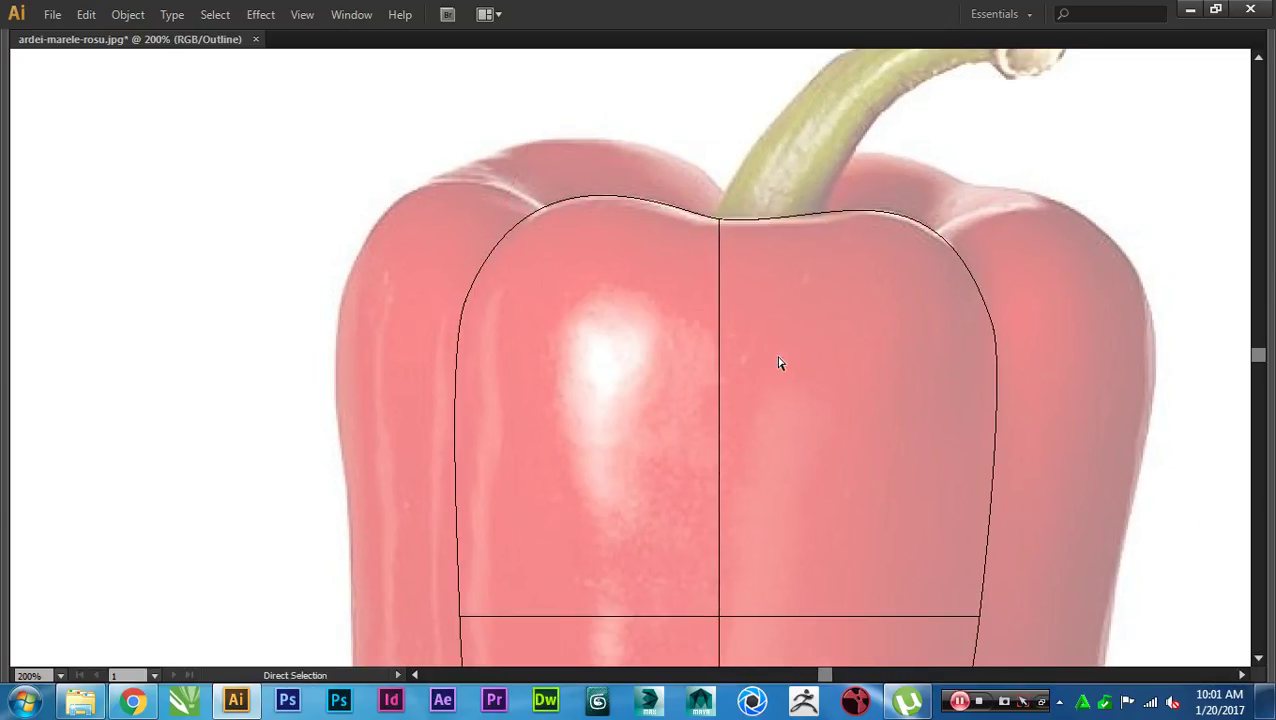
Step: Angle the top-center point's right handle downward and adjust the right shoulder's upper handle to fit the dip below the stem
scroll(733, 208, up, 2)
drag(715, 217, 676, 261)
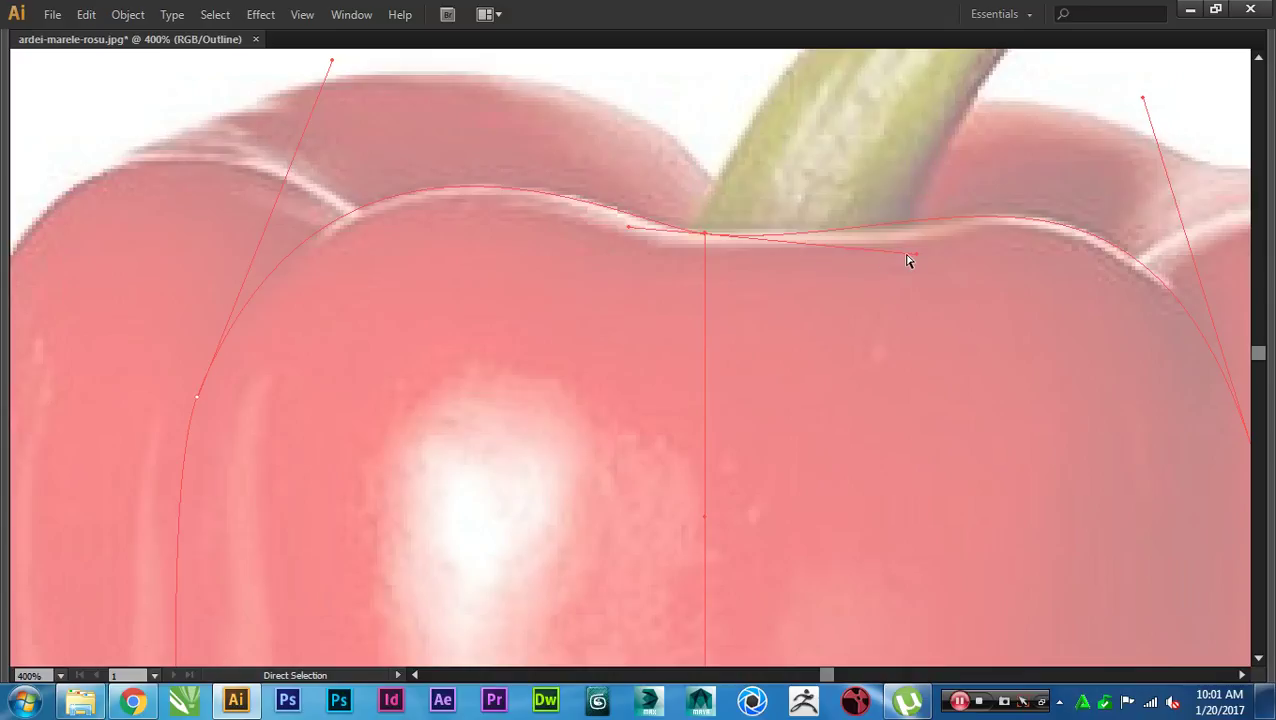
drag(917, 259, 895, 267)
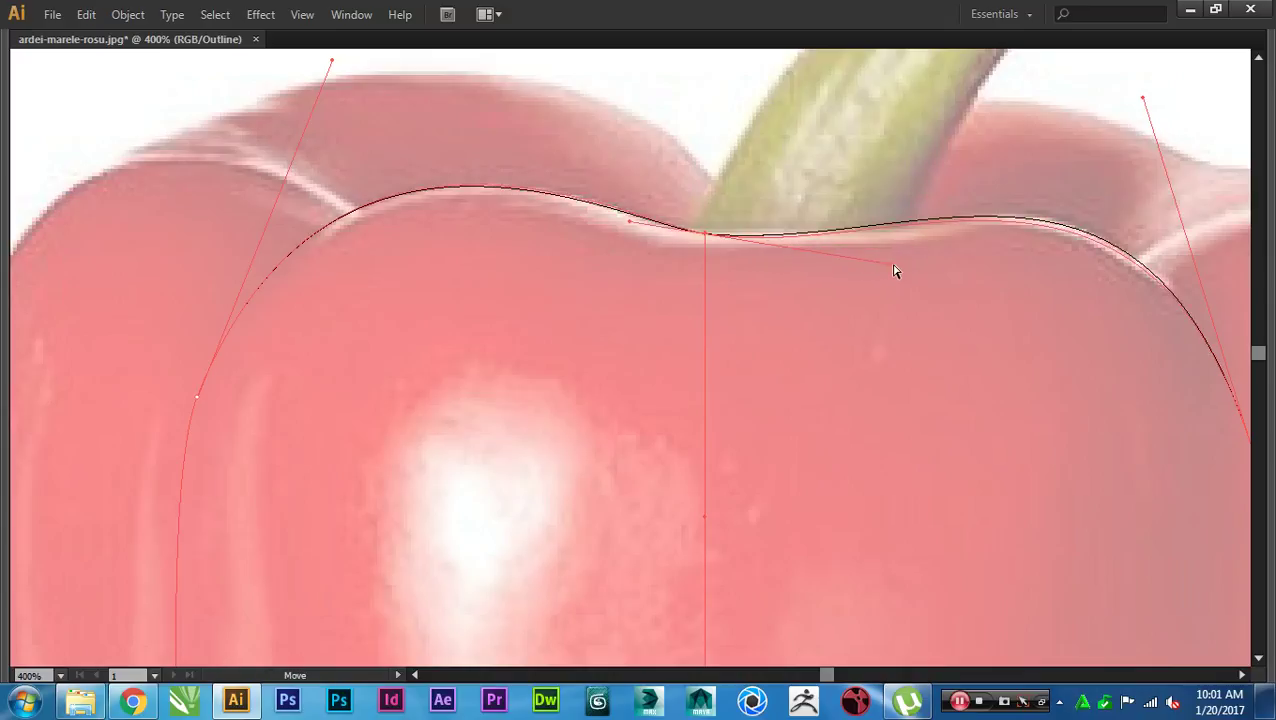
scroll(846, 310, right, 5)
drag(957, 107, 967, 86)
scroll(847, 321, down, 2)
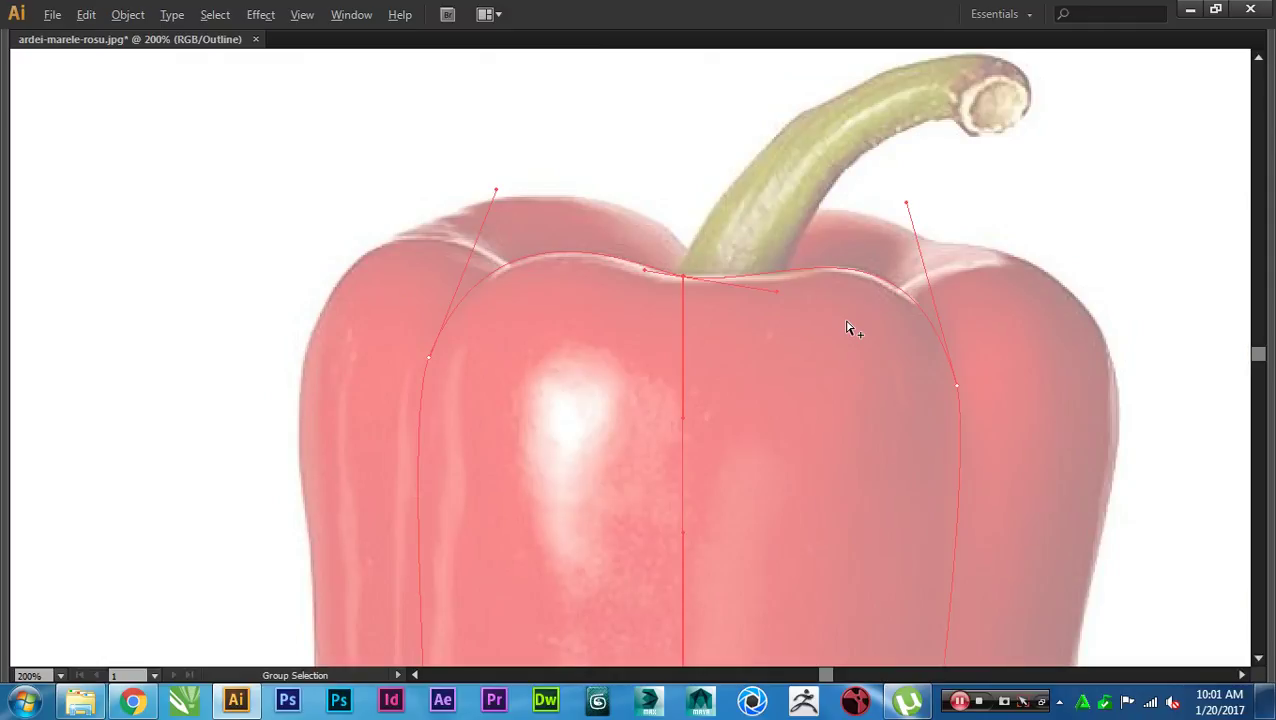
drag(894, 393, 867, 299)
click(814, 321)
Step: Move the top-center mesh point slightly up and left, and lower its right handle to follow the edge beneath the stem
scroll(762, 347, down, 1)
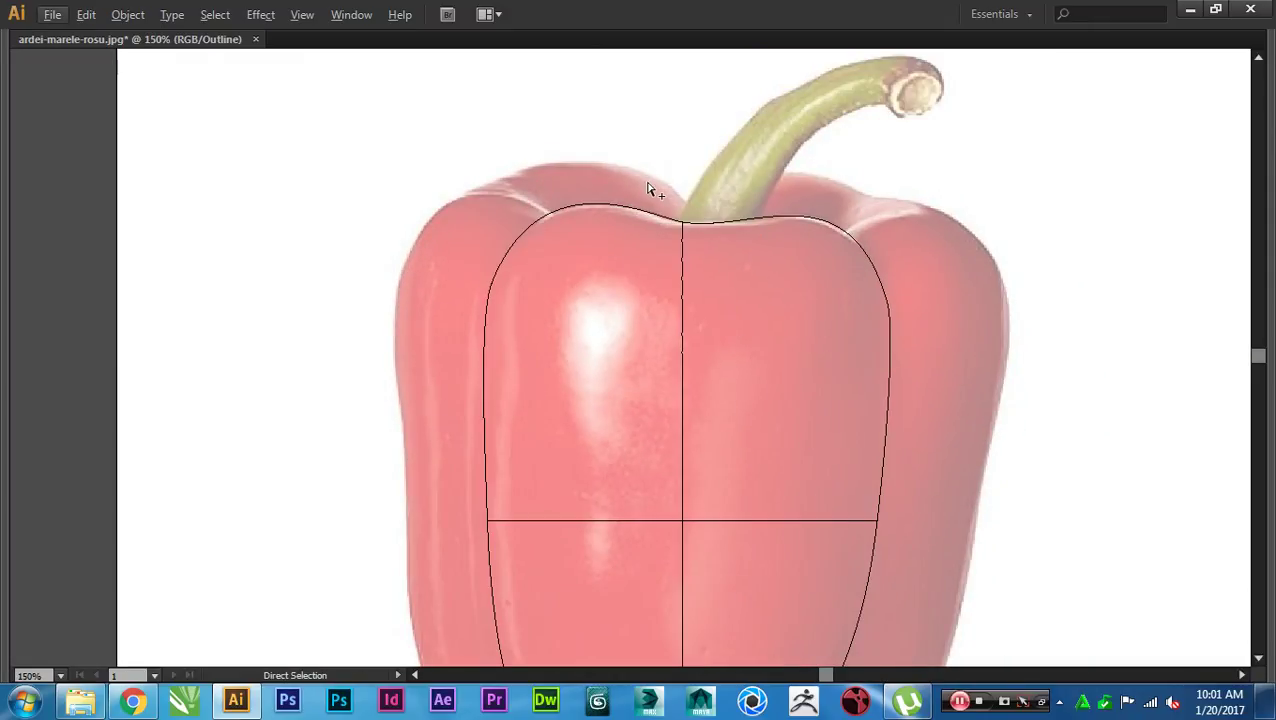
scroll(650, 185, up, 3)
click(738, 292)
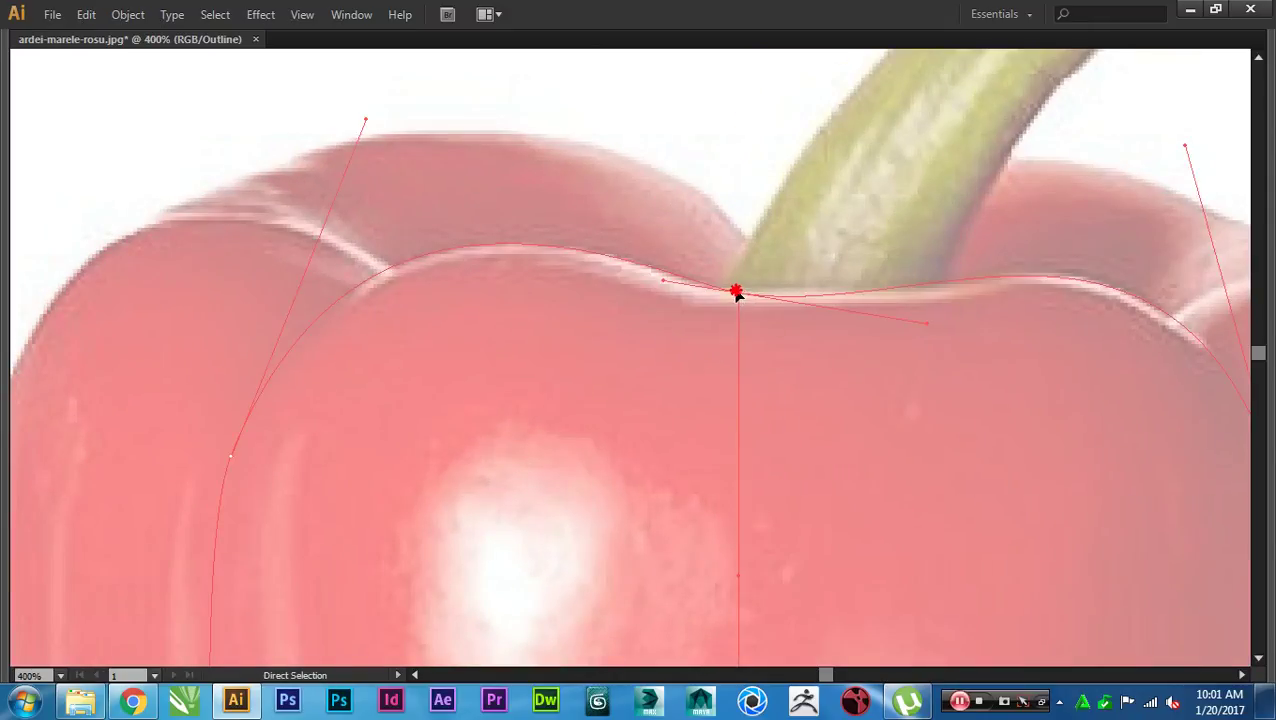
drag(737, 292, 656, 285)
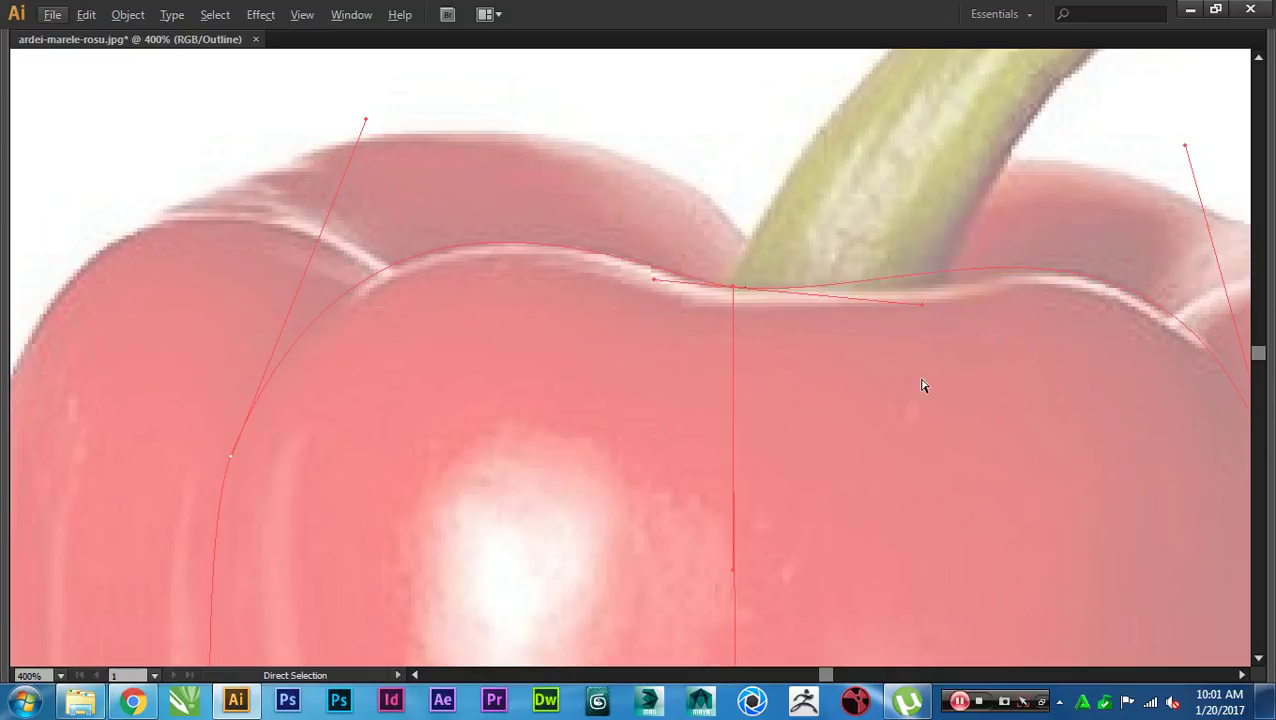
scroll(800, 370, right, 2)
drag(772, 320, 805, 334)
scroll(806, 330, right, 3)
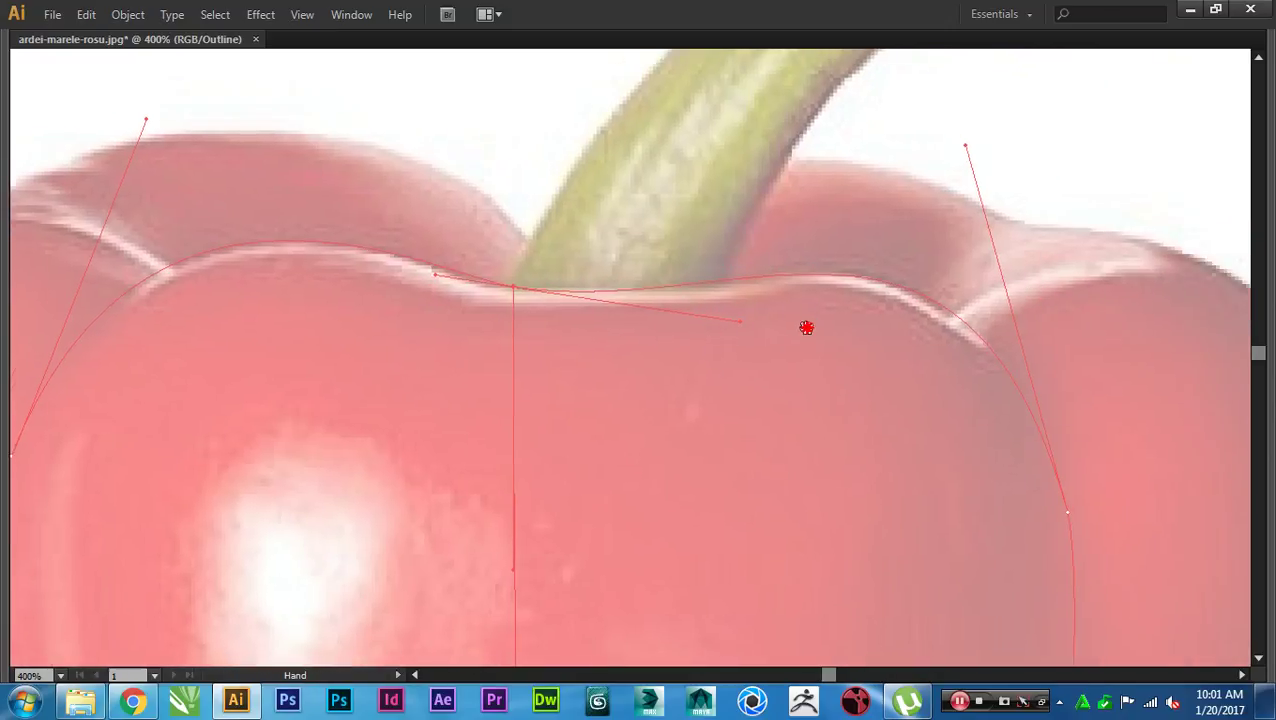
Step: Refine the upper and lower handles of the upper-right mesh point along the right shoulder and deselect the mesh
drag(931, 143, 920, 148)
scroll(912, 347, down, 2)
scroll(912, 347, down, 2)
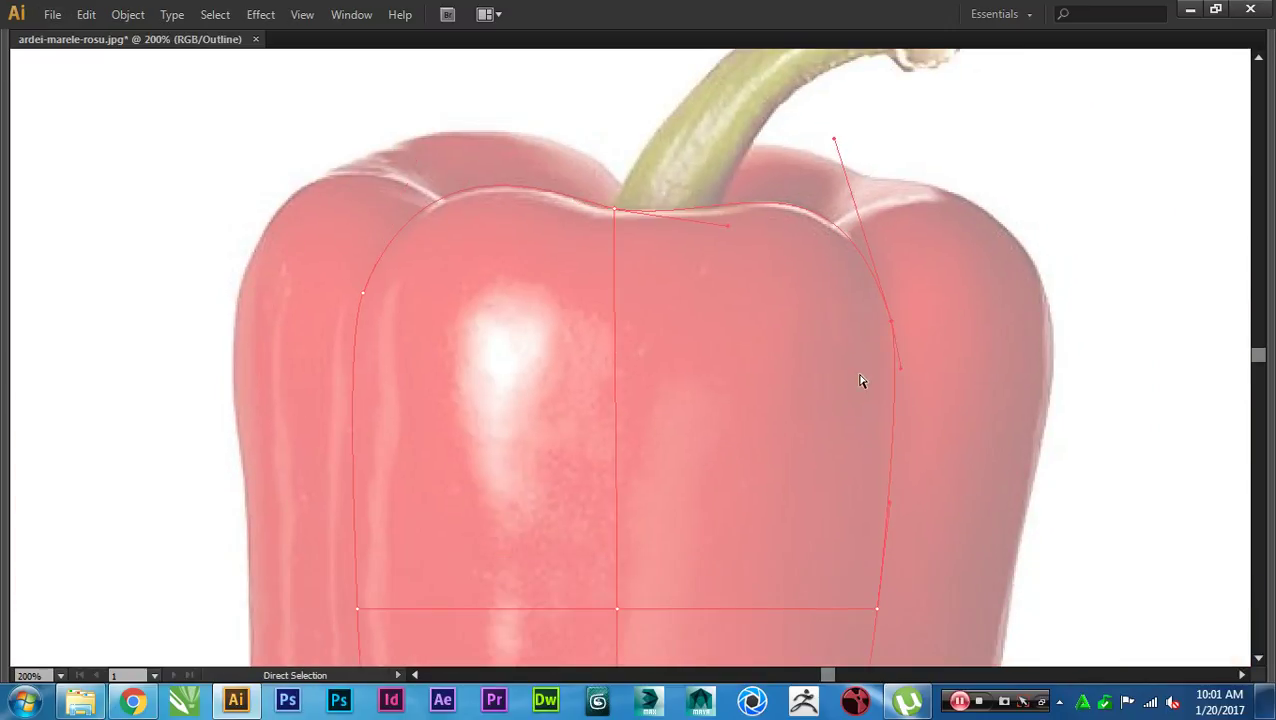
scroll(863, 379, up, 2)
drag(903, 372, 903, 354)
scroll(738, 379, down, 2)
drag(732, 390, 744, 284)
click(738, 290)
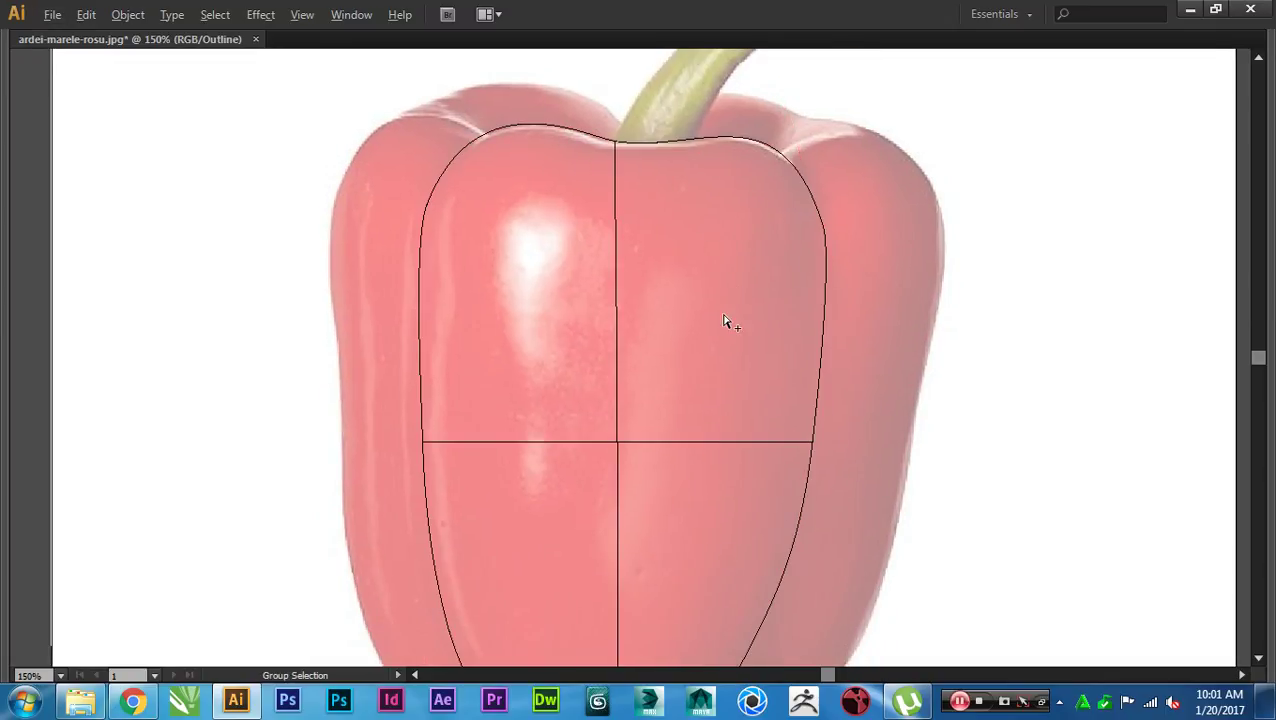
Step: Add a vertical mesh line through the white highlight, between the left edge and the center line of the mesh
scroll(728, 322, down, 1)
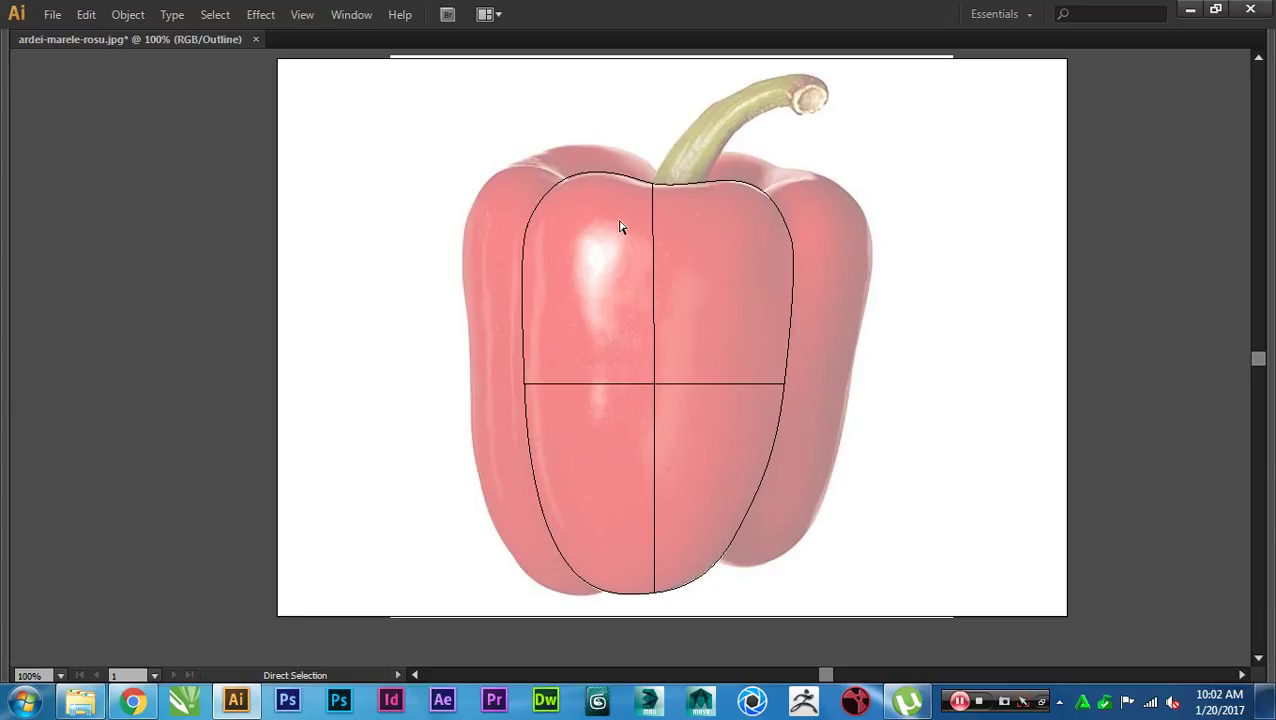
scroll(576, 324, up, 2)
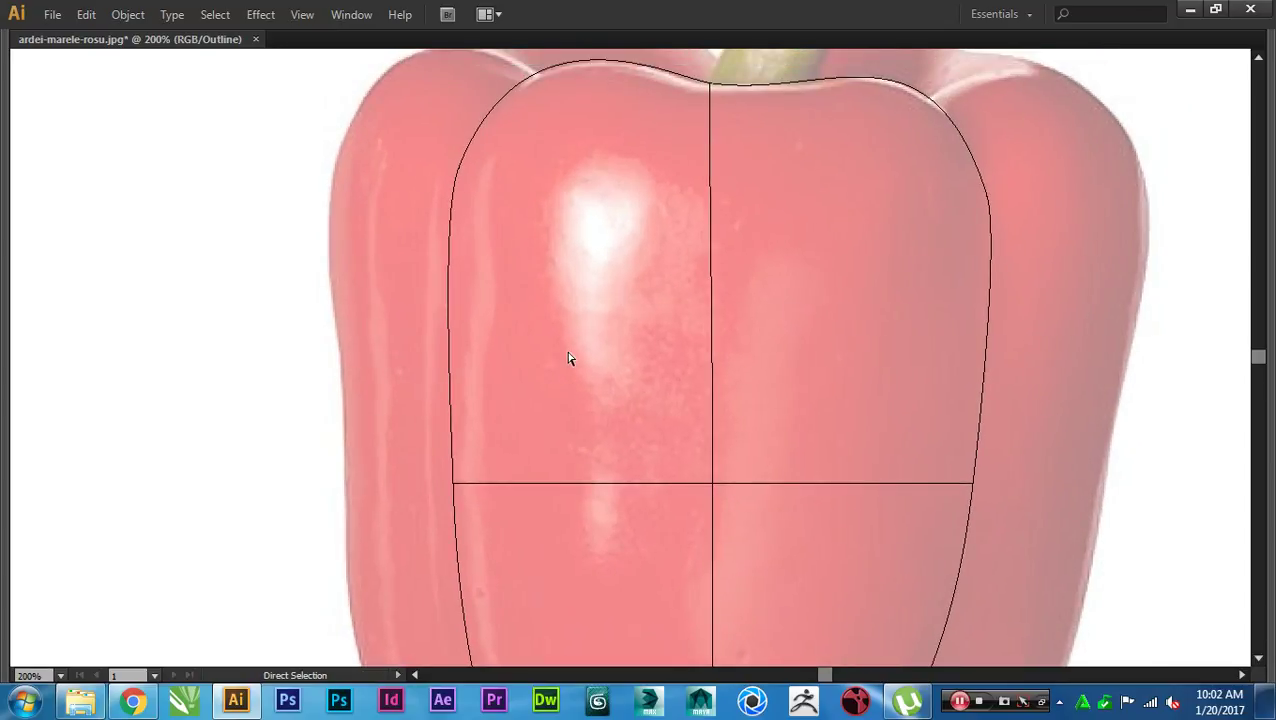
click(712, 484)
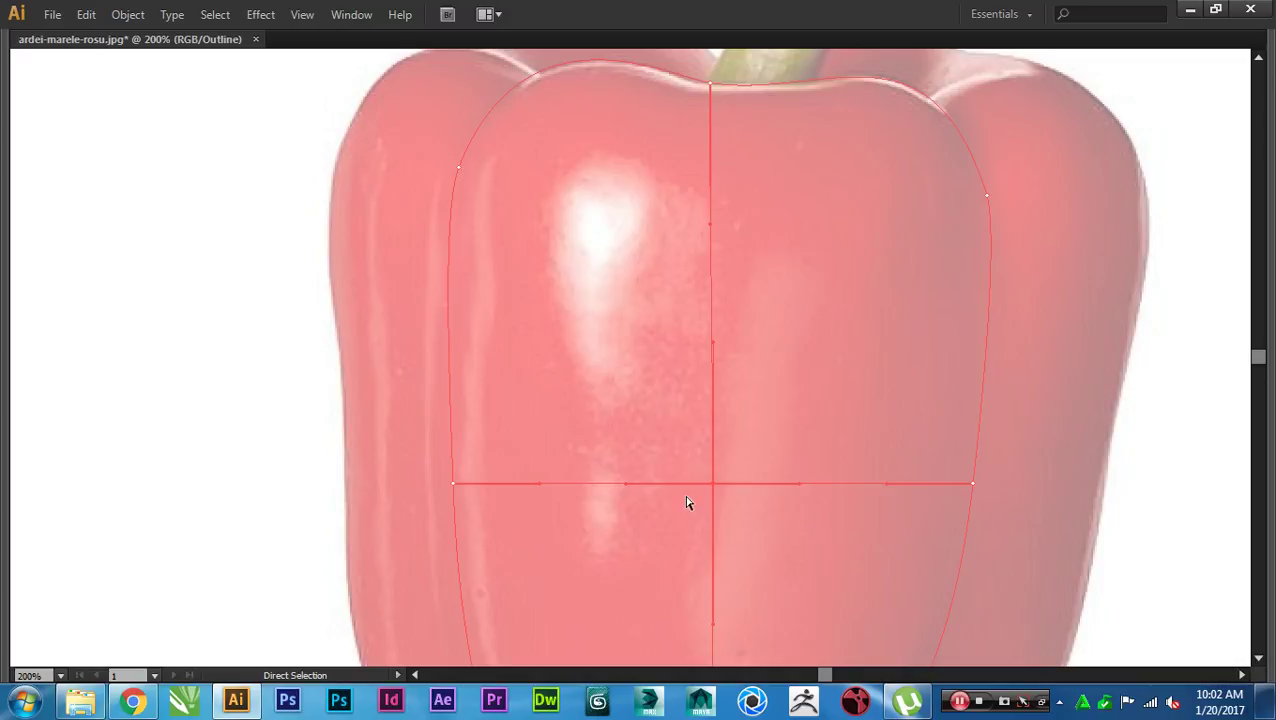
click(742, 484)
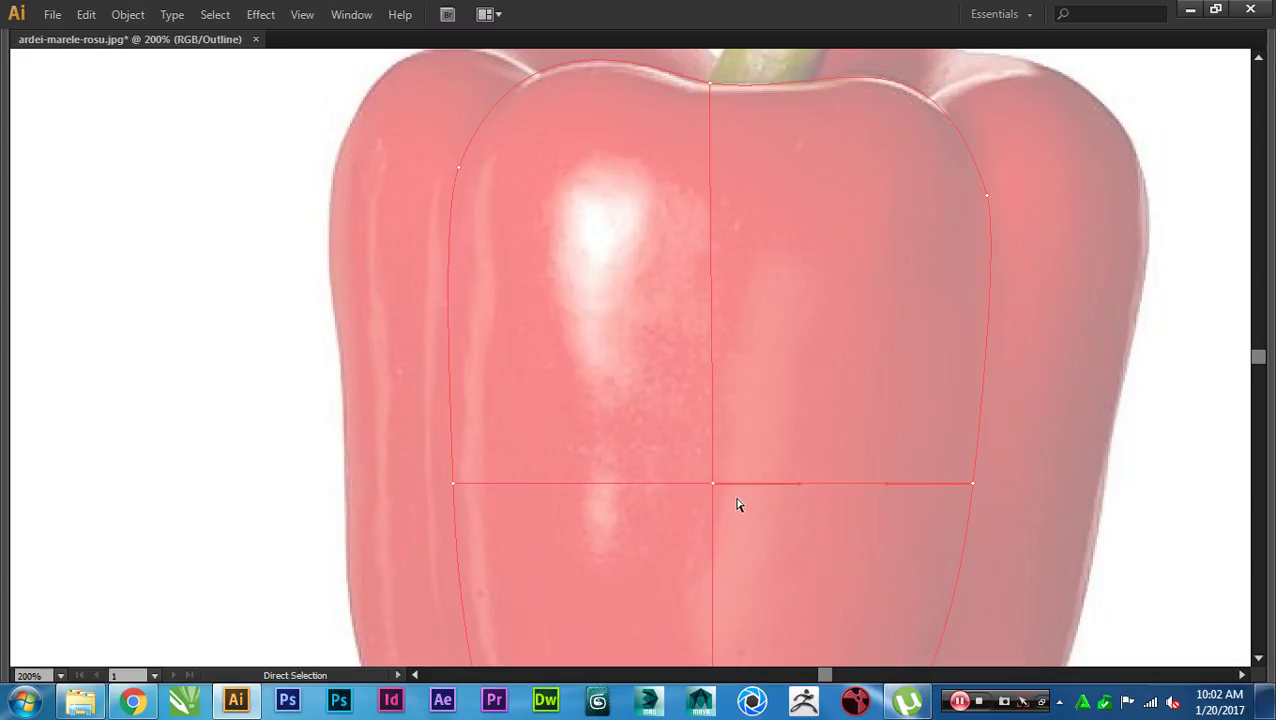
drag(584, 376, 588, 438)
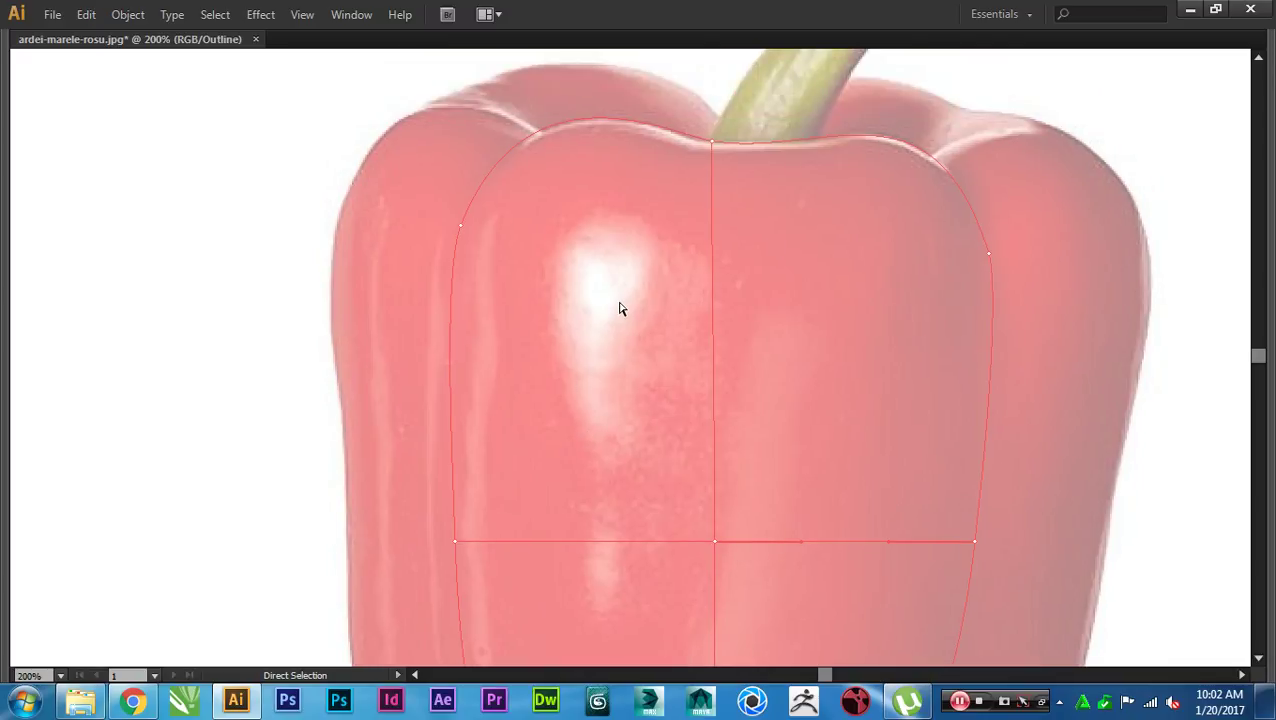
key(u)
click(606, 542)
drag(678, 570, 740, 510)
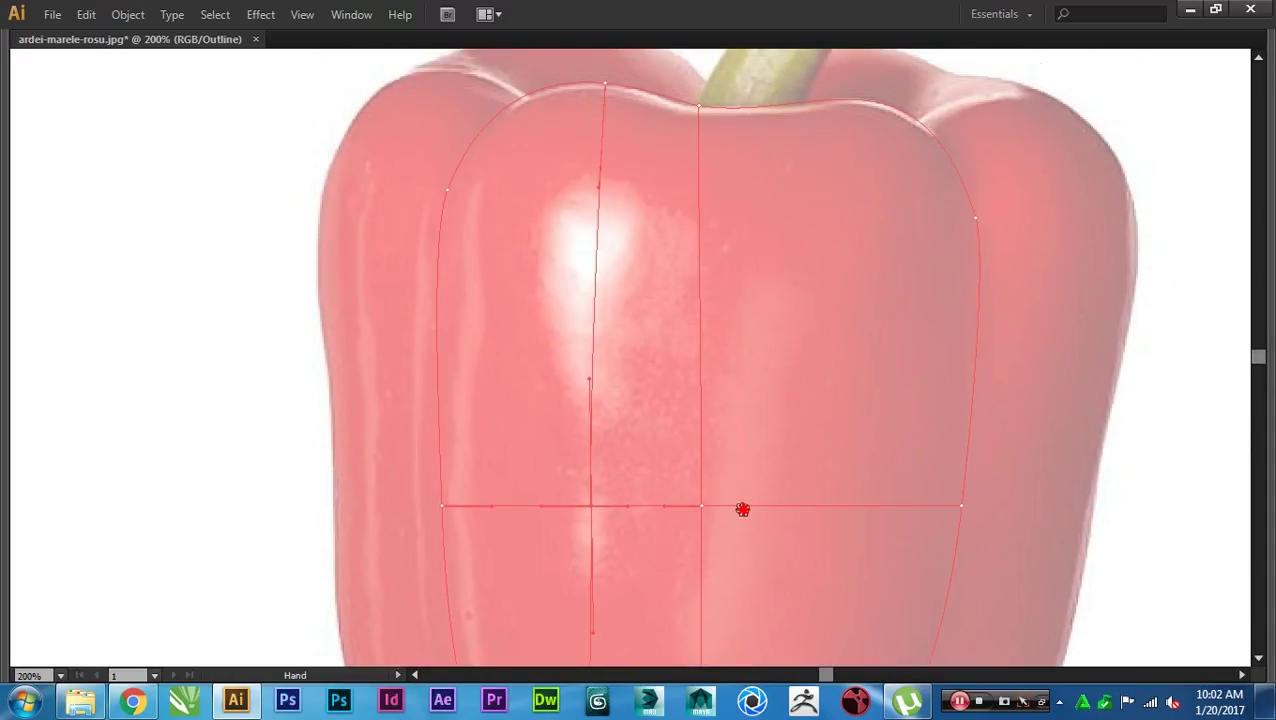
Step: Add a horizontal mesh line crossing the brightest part of the white highlight on the new vertical line
scroll(596, 310, up, 1)
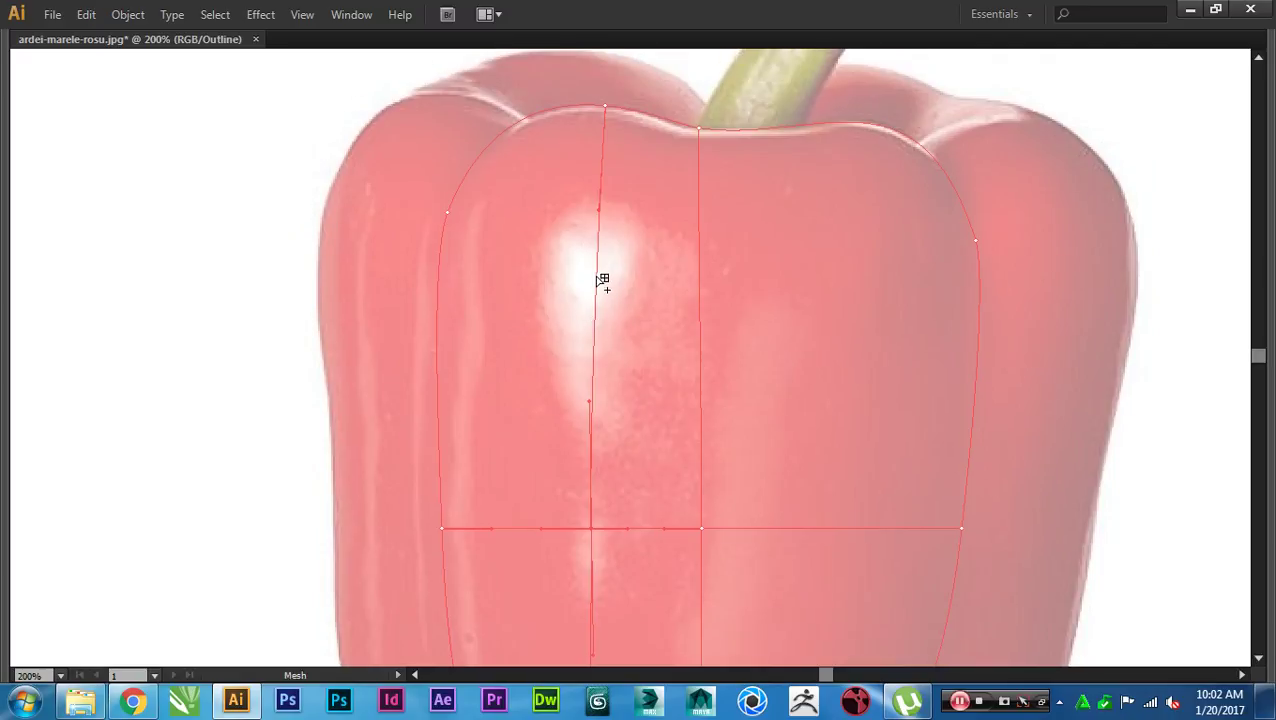
click(598, 273)
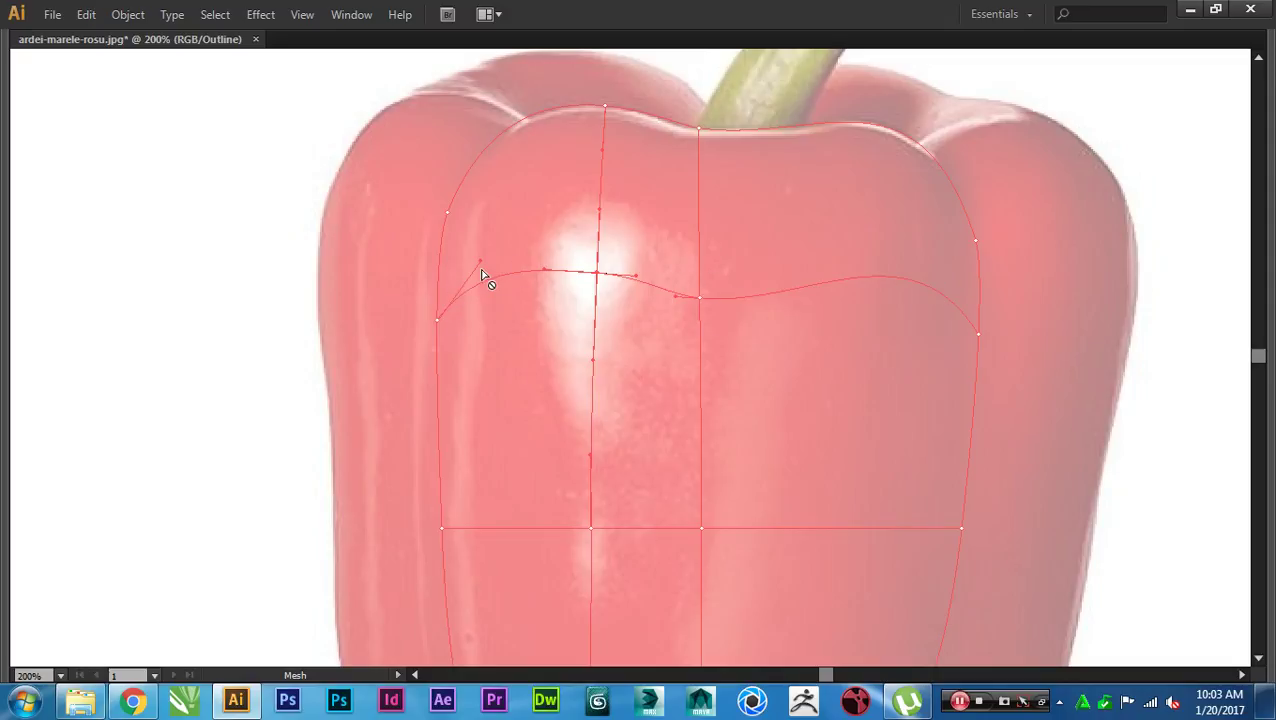
key(space)
drag(625, 340, 639, 368)
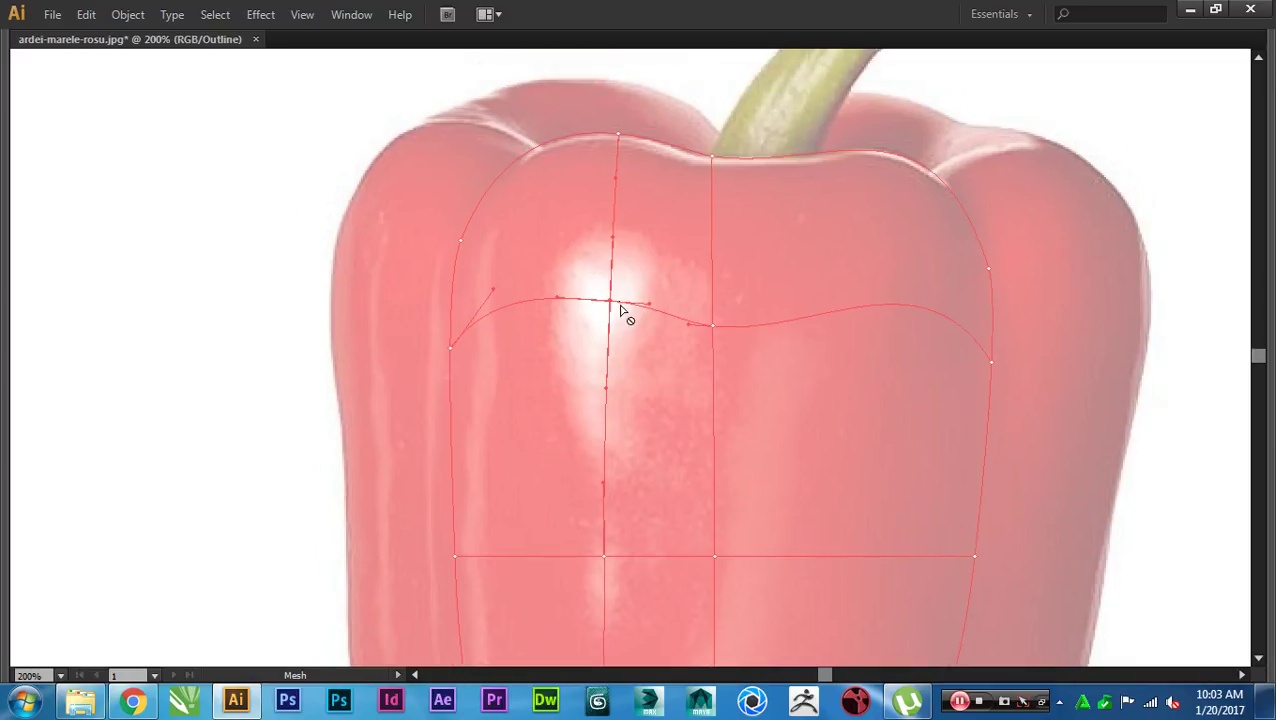
Step: Raise the point where the new horizontal line meets the center line, bringing it nearly level with the highlight point
key(a)
scroll(713, 332, up, 1)
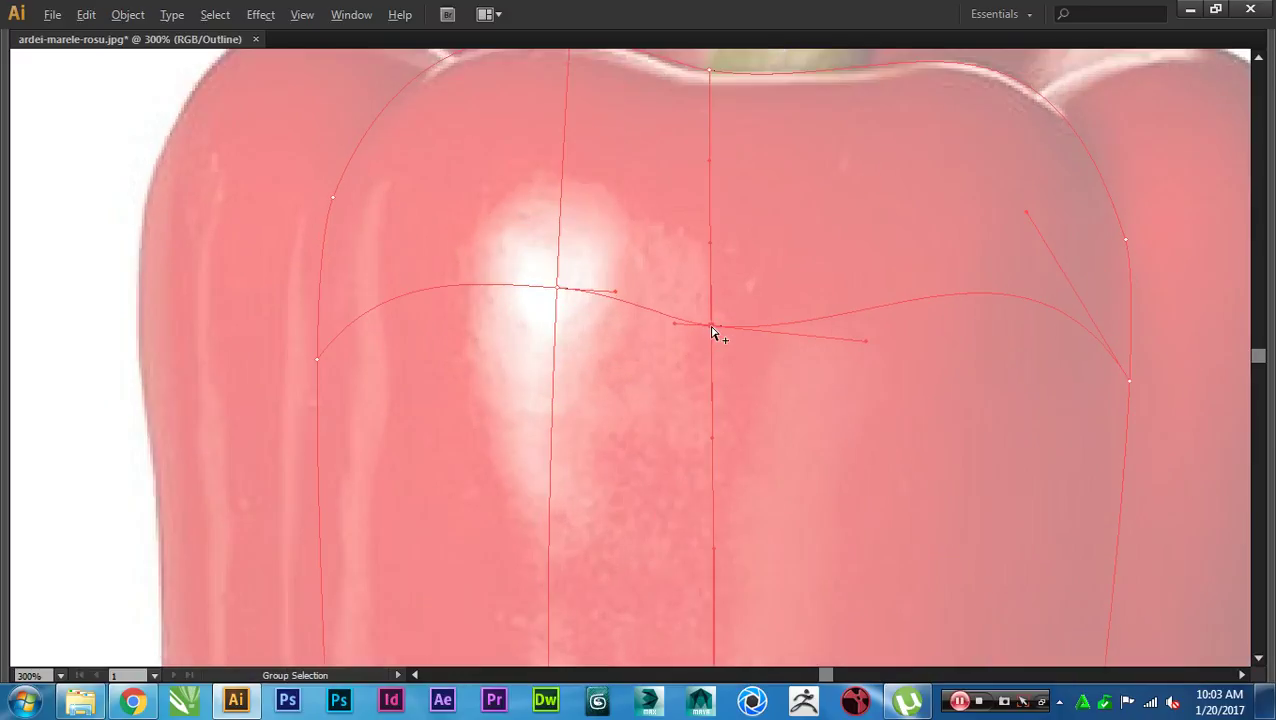
drag(714, 330, 712, 300)
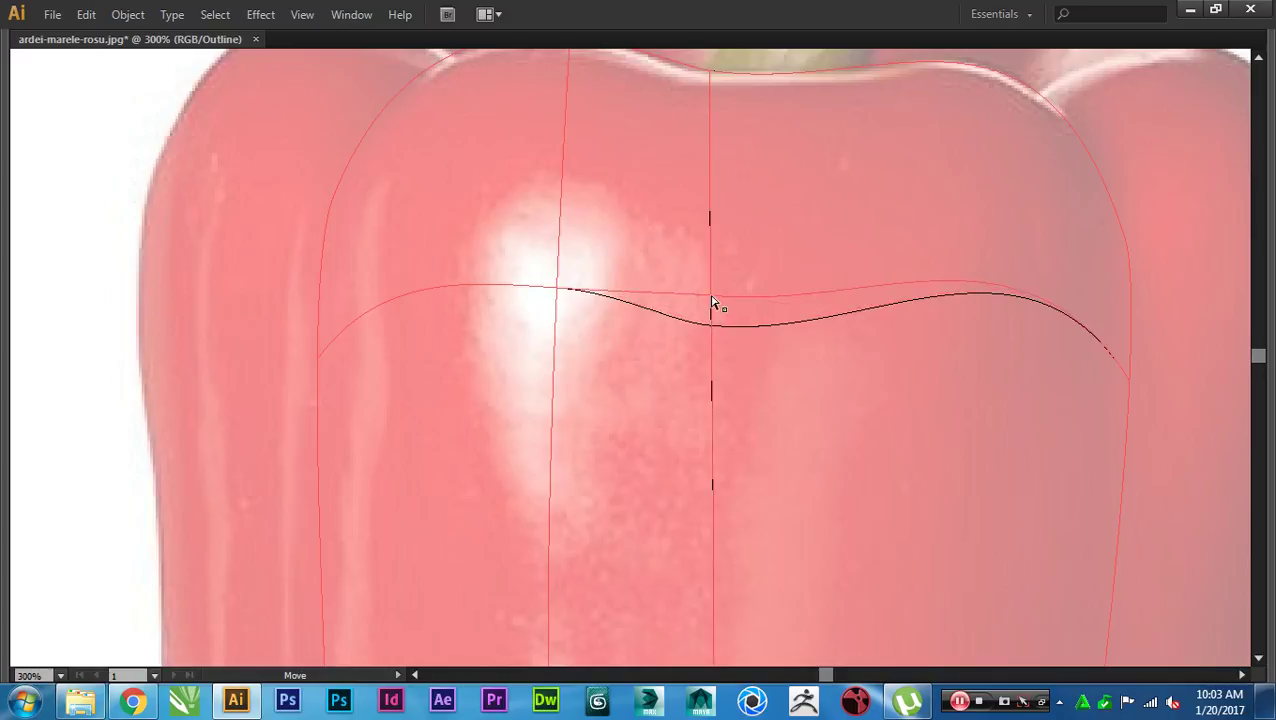
Step: Raise the right end point of the upper horizontal line and adjust the handles of its right segment to flatten the curve
key(space)
drag(846, 336, 682, 328)
drag(863, 212, 874, 266)
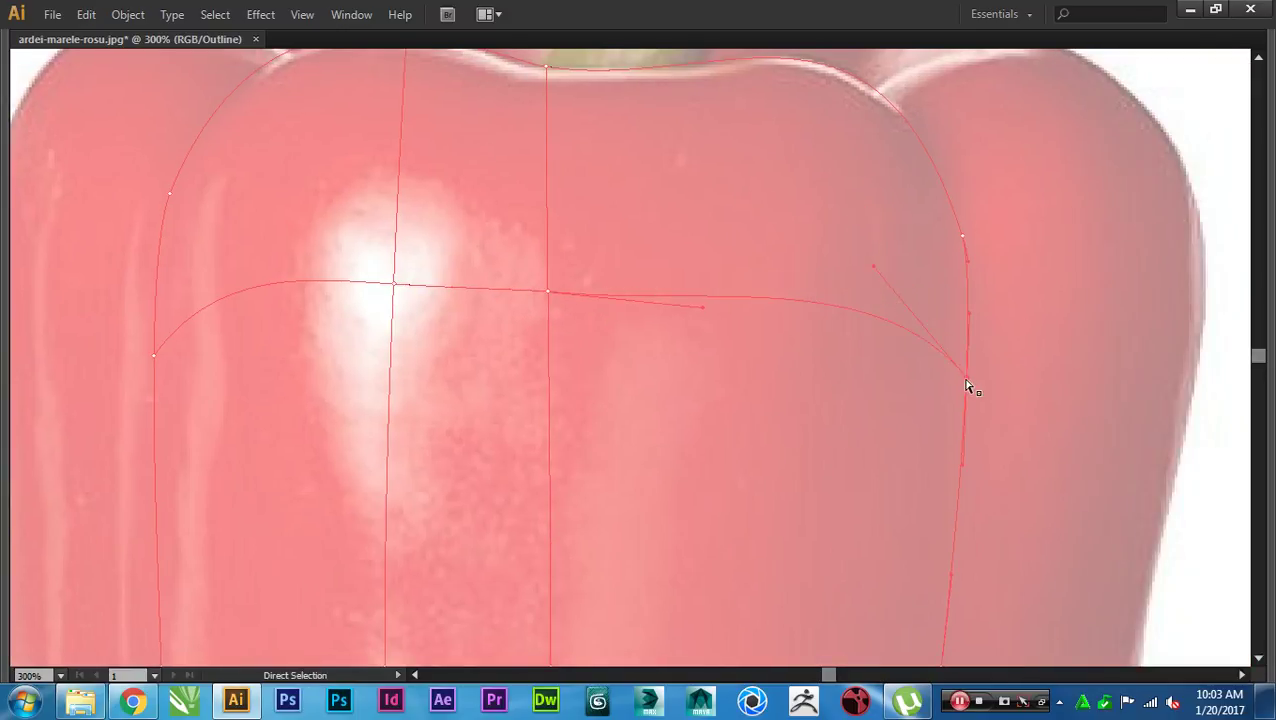
drag(966, 378, 965, 340)
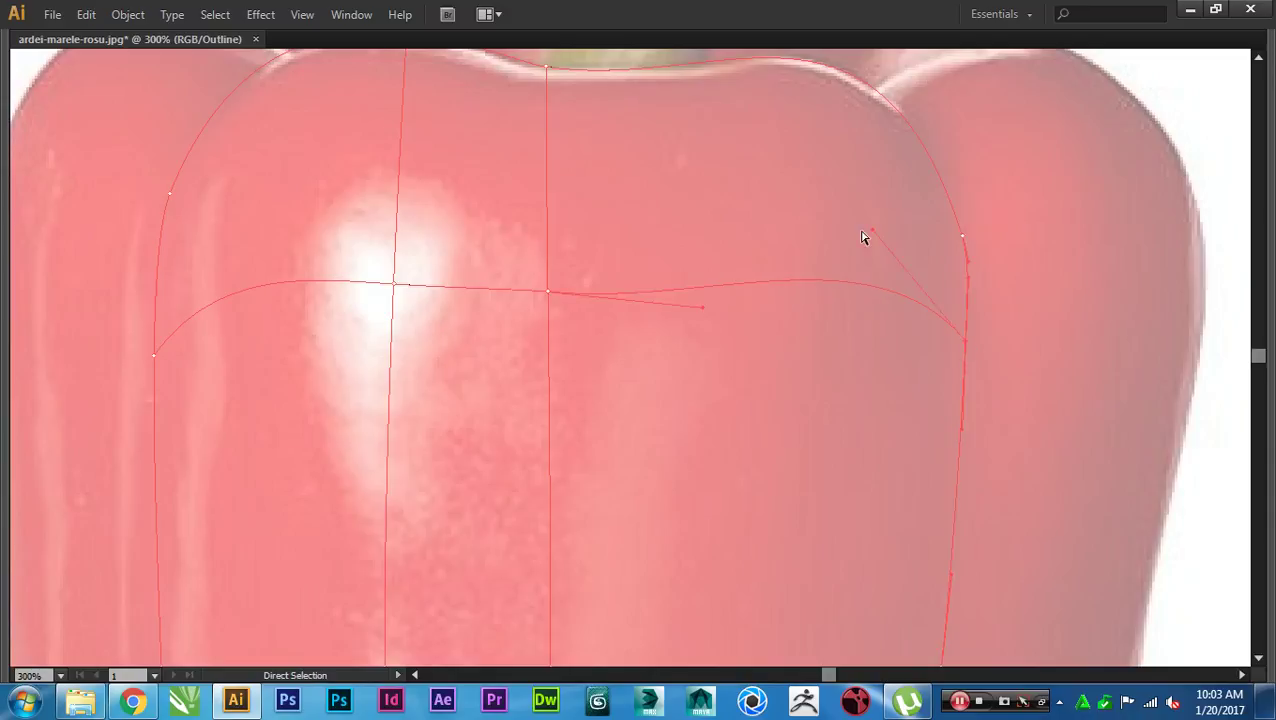
drag(873, 232, 874, 268)
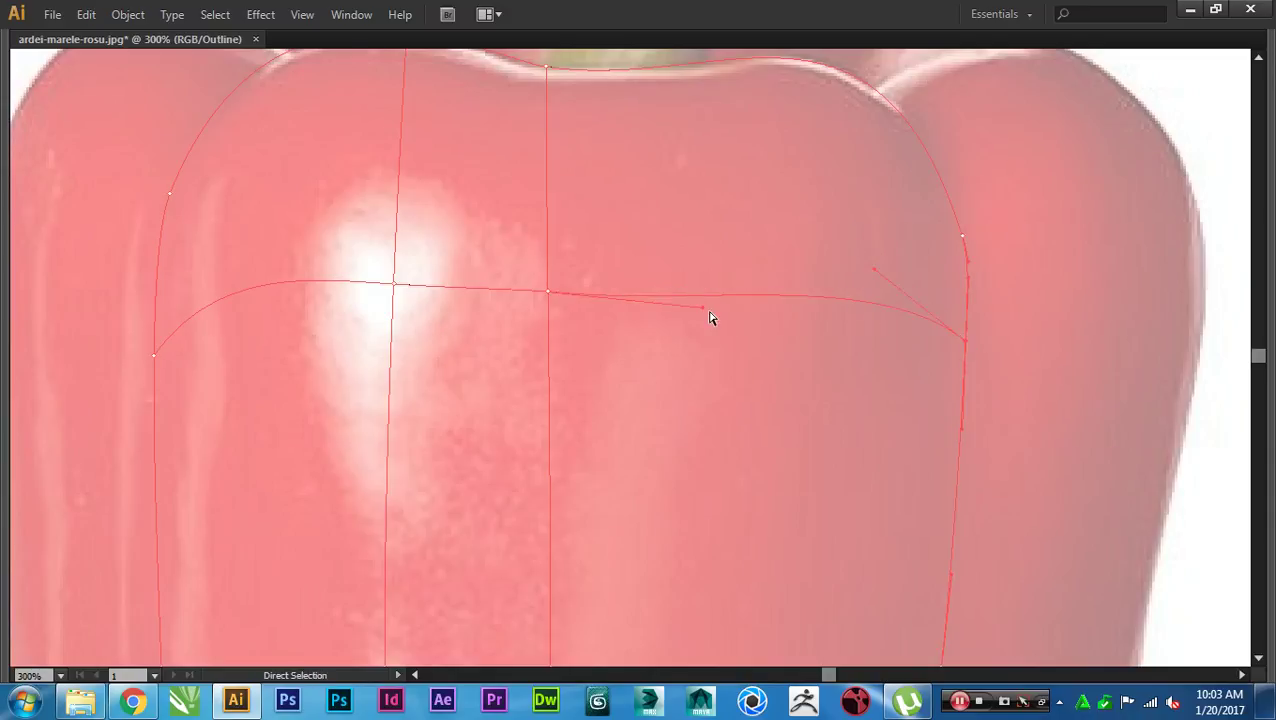
drag(703, 308, 701, 300)
drag(874, 269, 873, 280)
Step: Raise the left end point of the upper horizontal line and lower its inner handle to flatten the left segment
drag(771, 361, 938, 350)
click(321, 347)
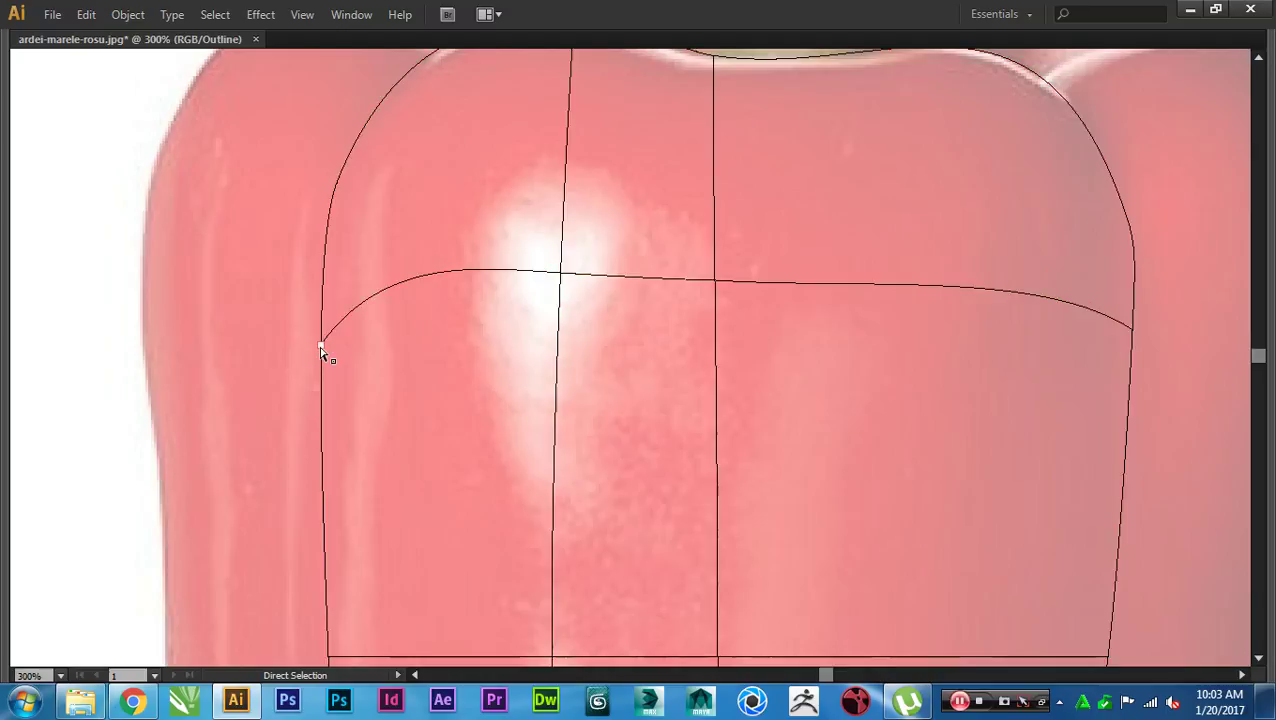
drag(322, 350, 322, 307)
click(390, 219)
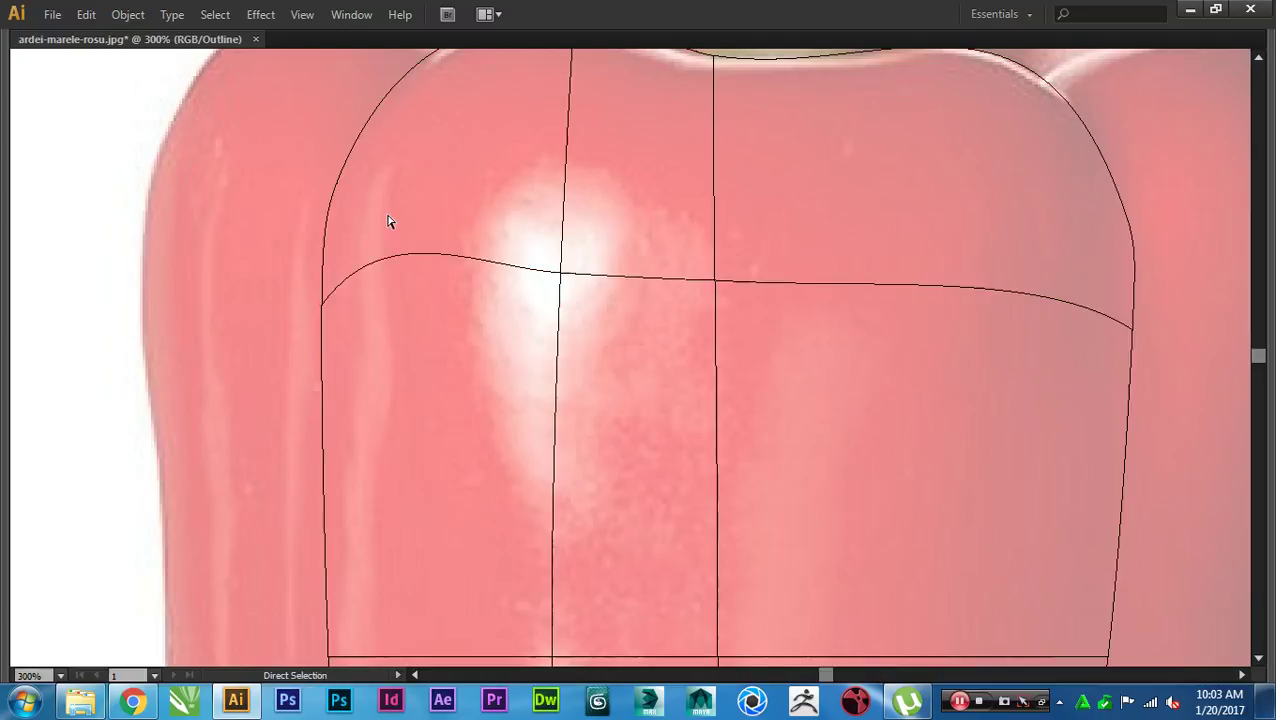
click(322, 307)
drag(390, 219, 387, 253)
Step: Move the bottom end point of the highlight's vertical mesh line right along the pepper's bottom edge
scroll(502, 360, down, 1)
drag(641, 415, 625, 377)
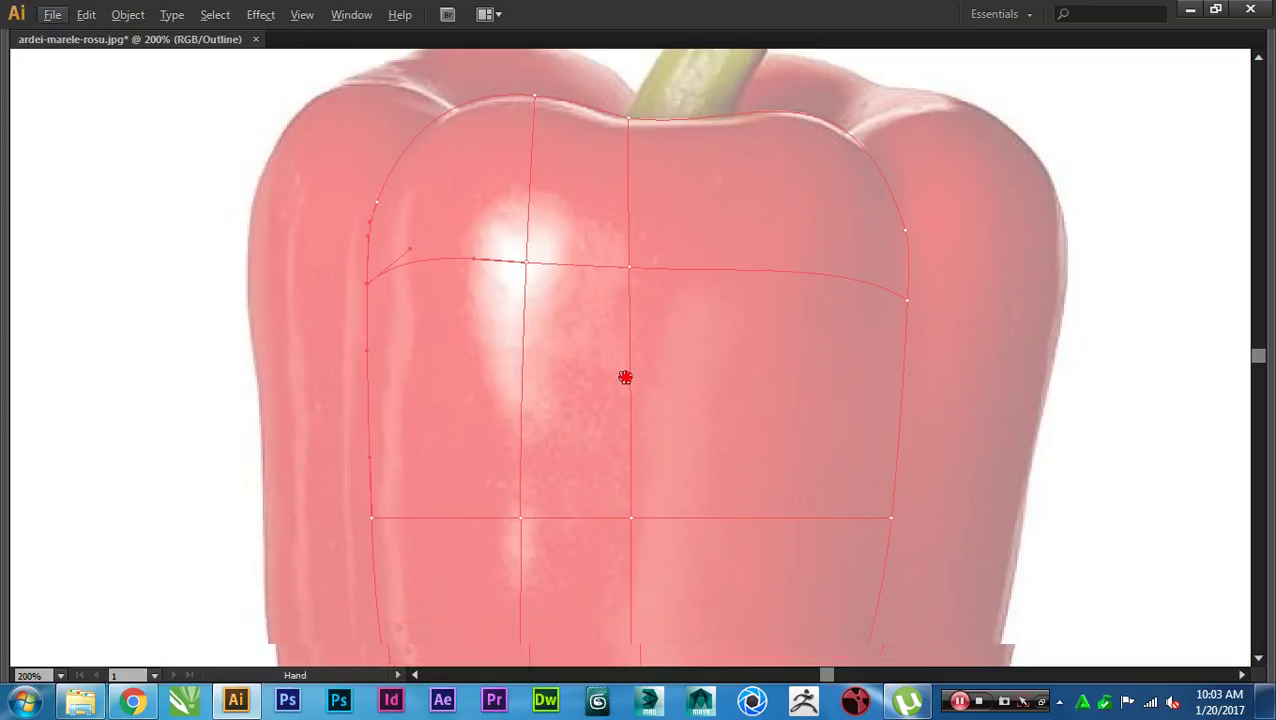
scroll(625, 377, down, 3)
scroll(624, 370, down, 3)
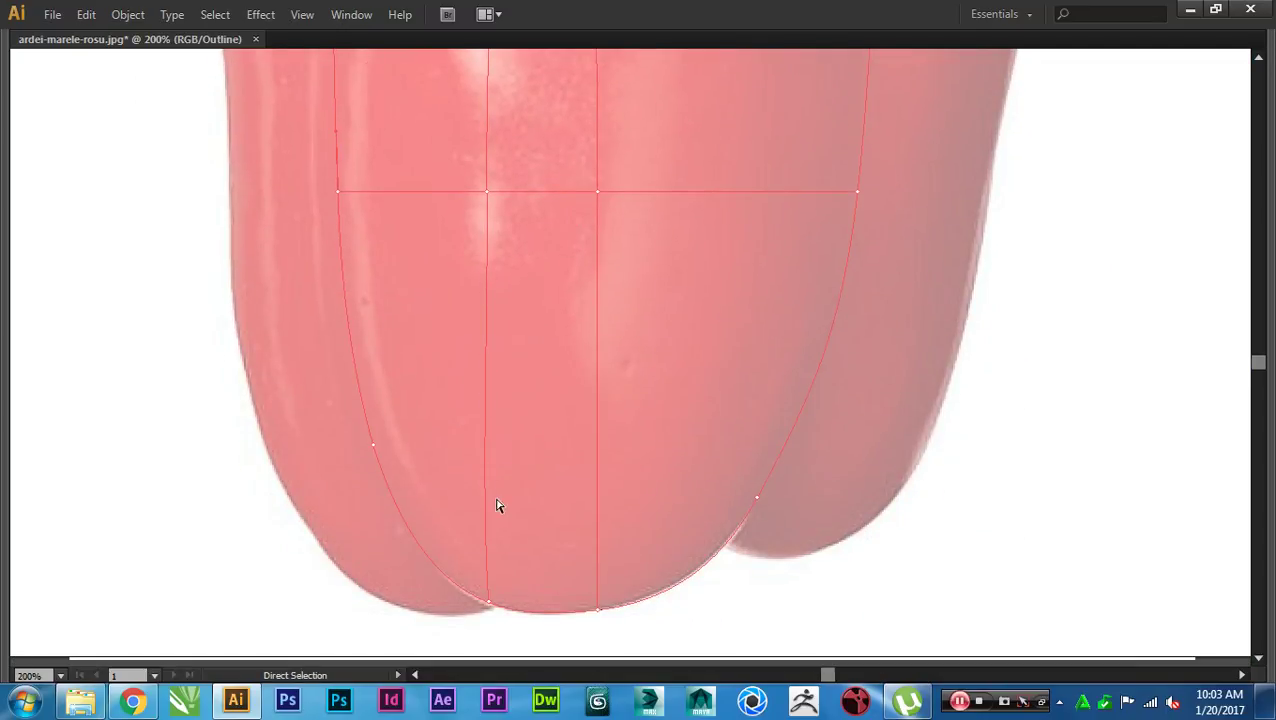
scroll(484, 612, up, 1)
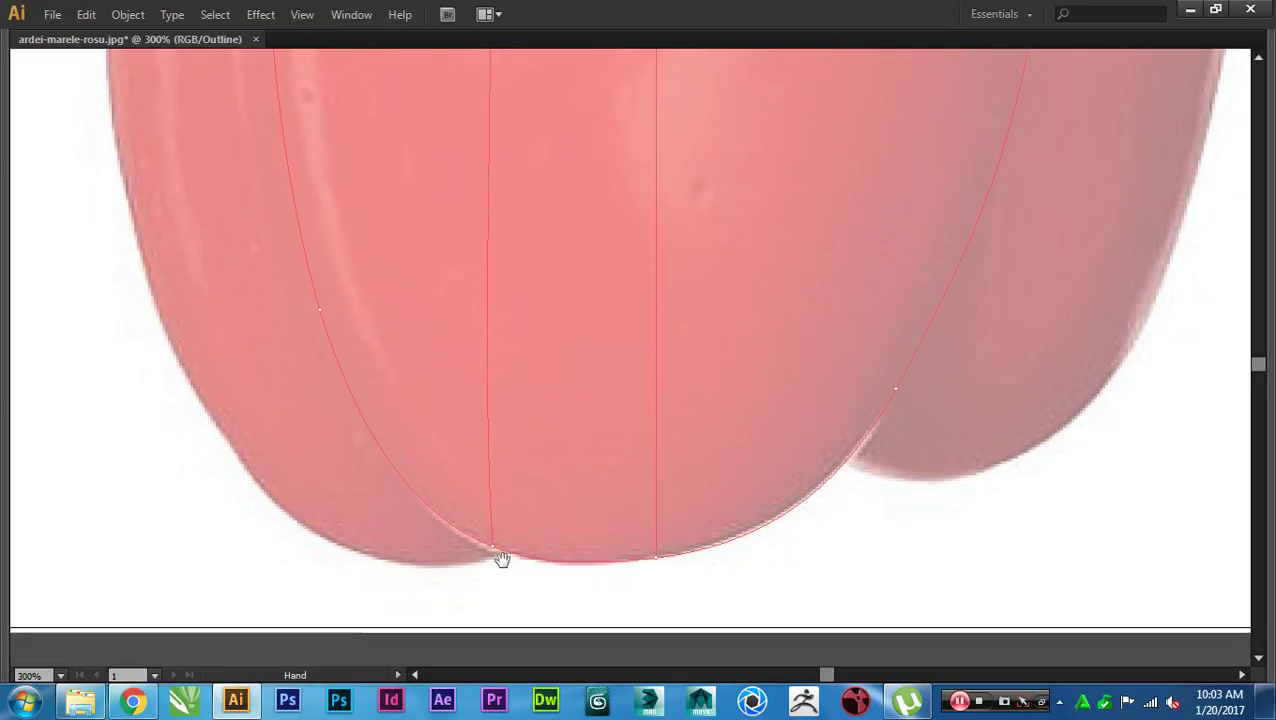
click(493, 550)
mouse_move(493, 550)
mouse_down()
mouse_move(538, 561)
mouse_move(501, 537)
mouse_move(477, 566)
mouse_move(477, 553)
mouse_up()
Step: Fit the side handles of the two bottom mesh points to the pepper's lower edge and lean the highlight line's bottom handle left
scroll(631, 578, up, 2)
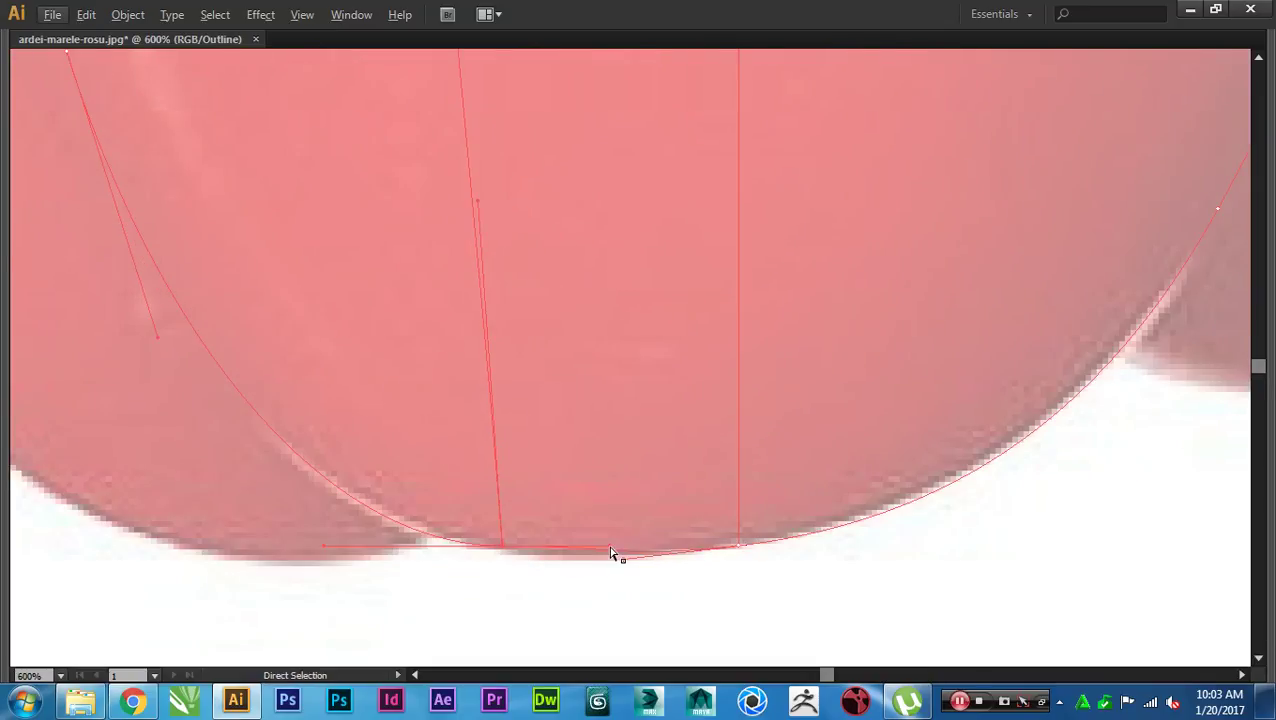
drag(609, 549, 503, 553)
key(alt)
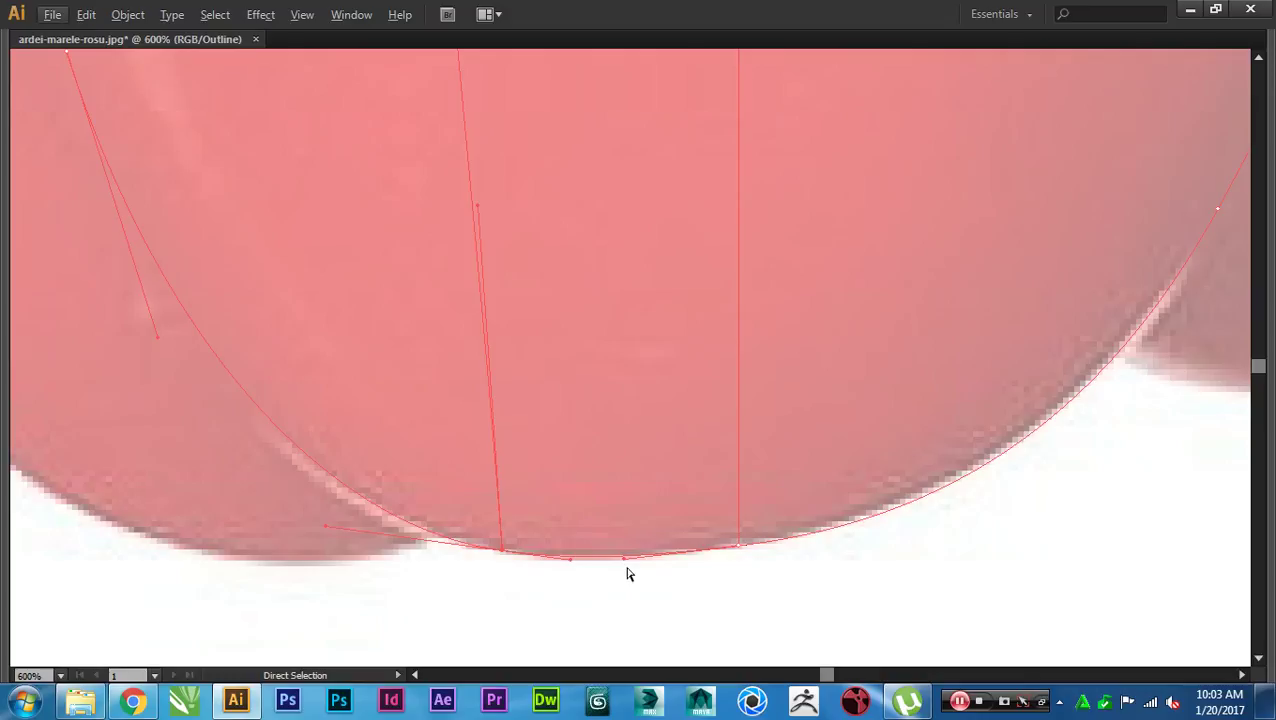
drag(624, 558, 634, 556)
scroll(630, 554, down, 2)
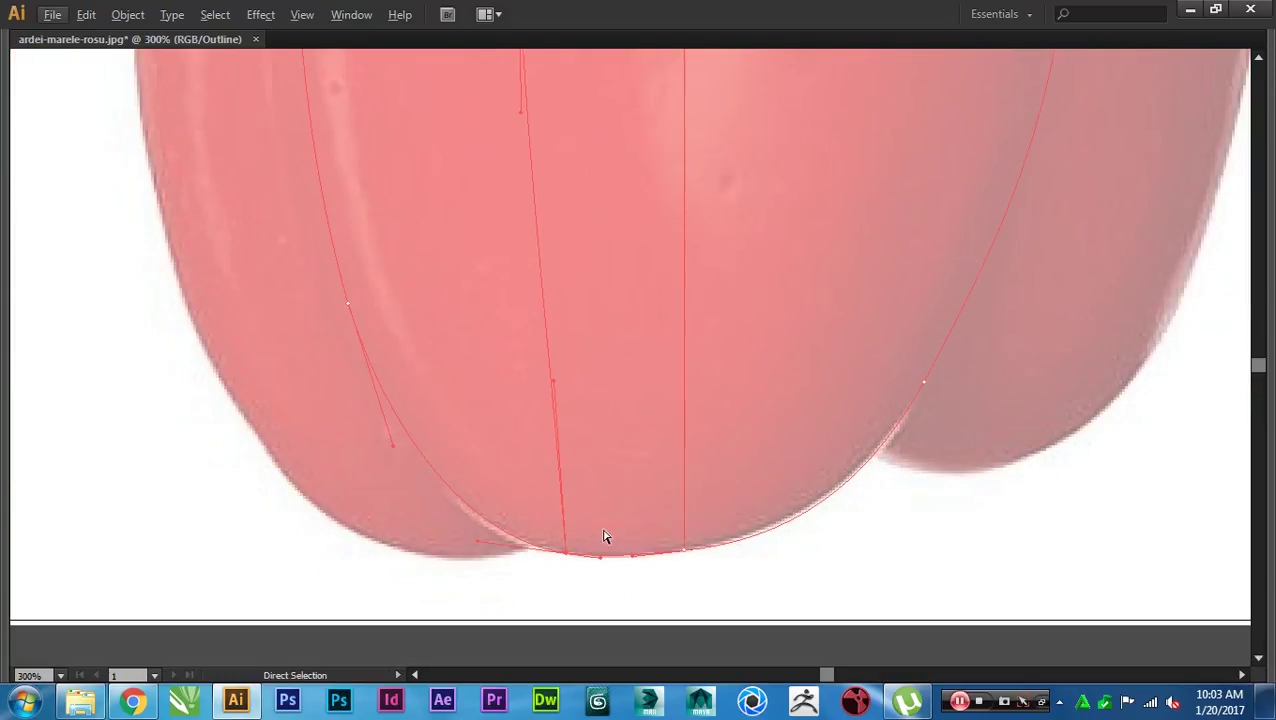
scroll(579, 494, up, 2)
drag(556, 440, 544, 444)
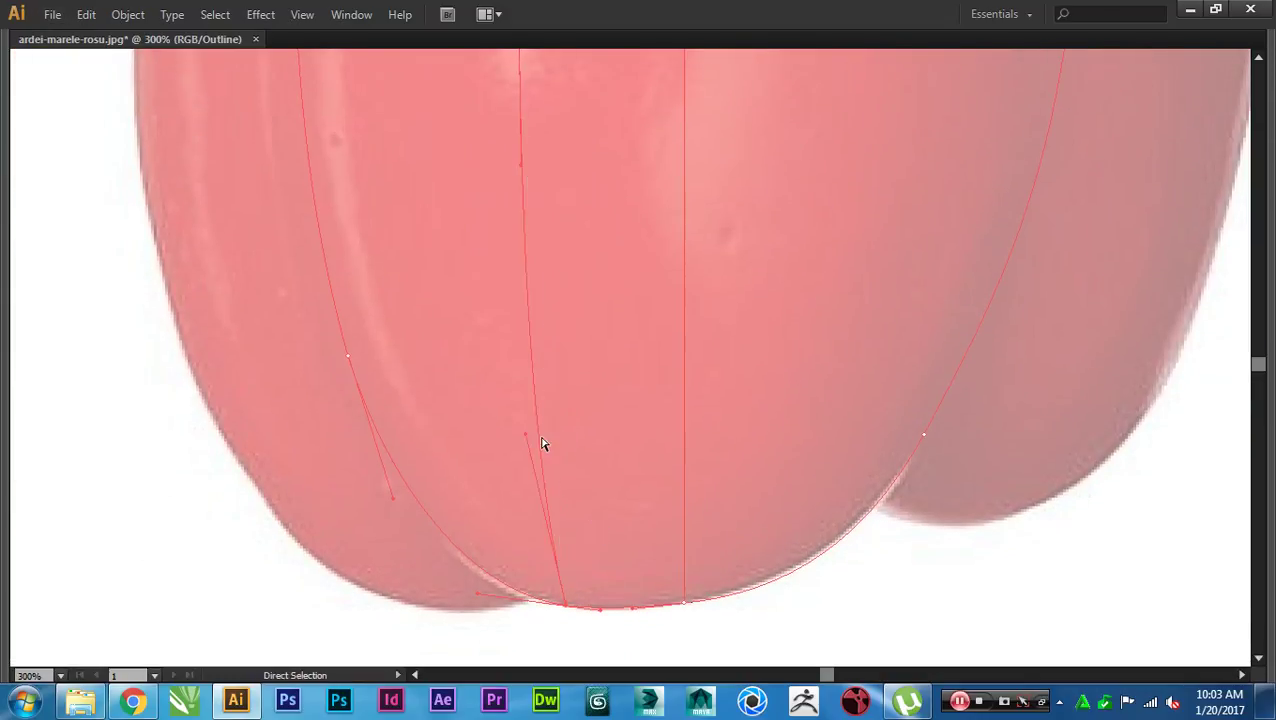
scroll(581, 407, down, 1)
Step: Shift the highlight line's bottom point slightly closer to the center line and lengthen its left handle along the lower edge
scroll(590, 420, up, 2)
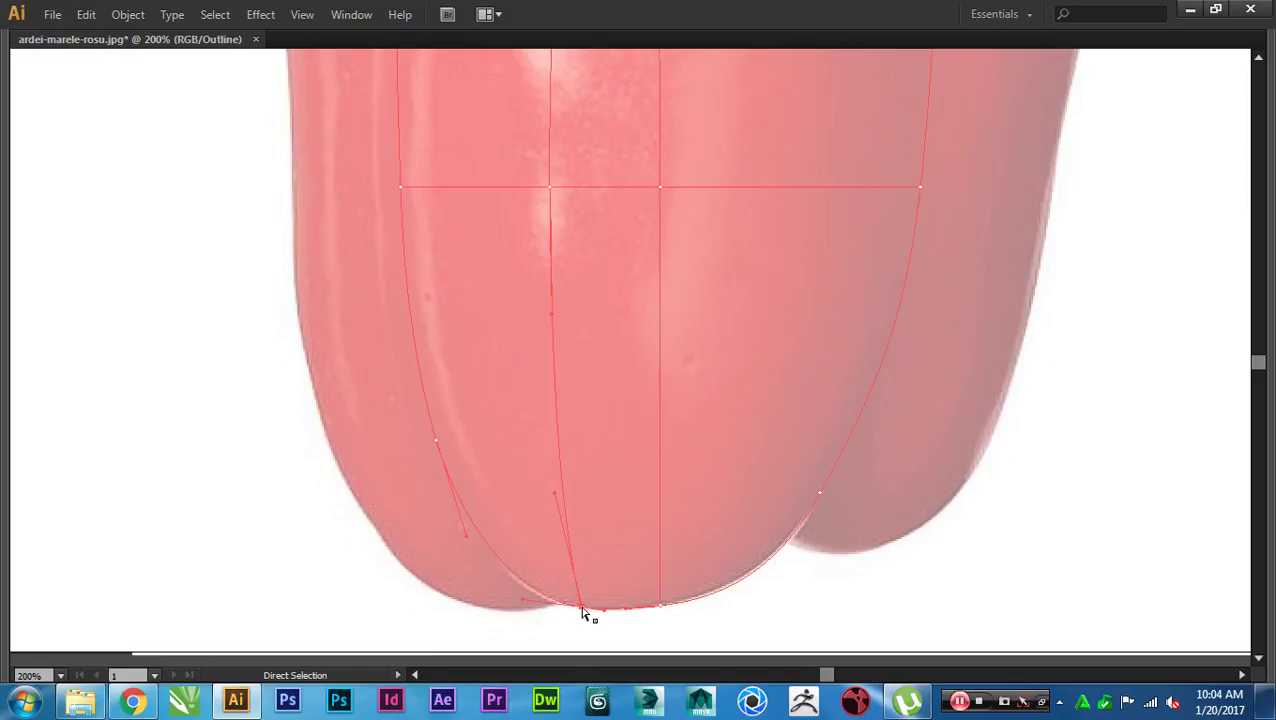
drag(582, 607, 635, 533)
scroll(585, 607, up, 2)
drag(515, 544, 479, 555)
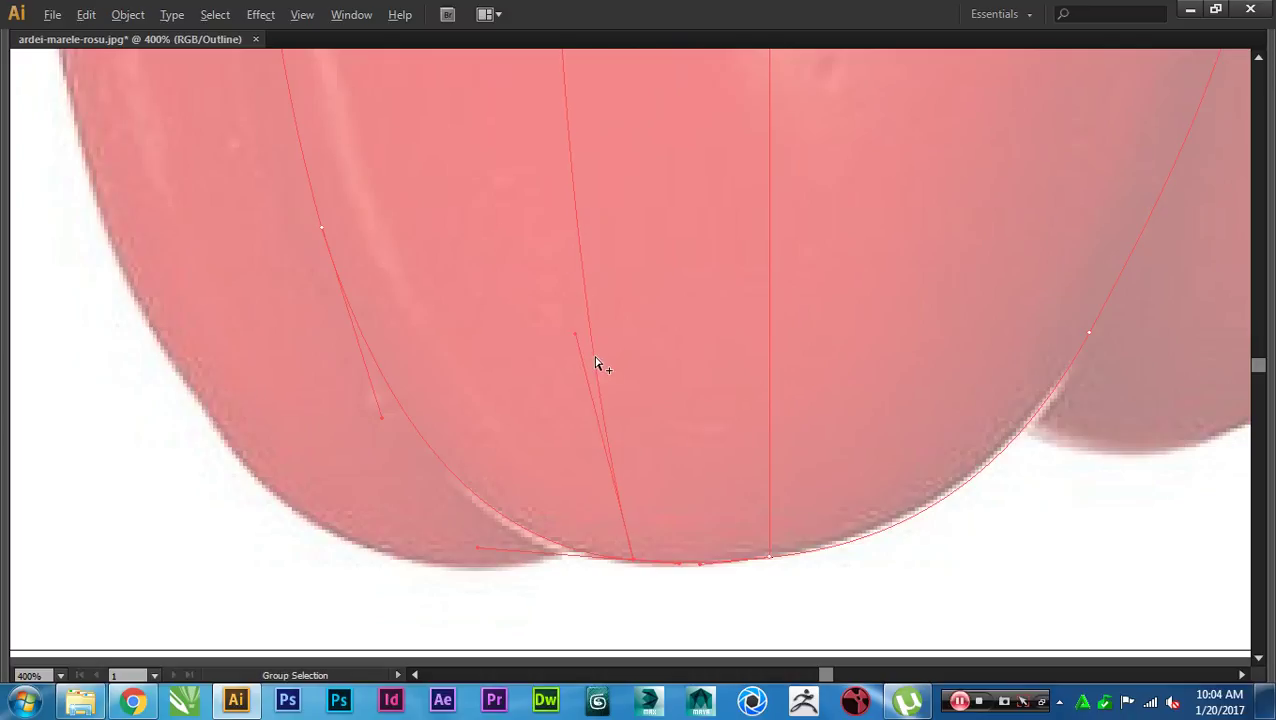
Step: Slightly shorten the lower handle of the highlight line's point on the middle horizontal line and deselect the mesh
scroll(597, 367, down, 1)
scroll(597, 367, down, 1)
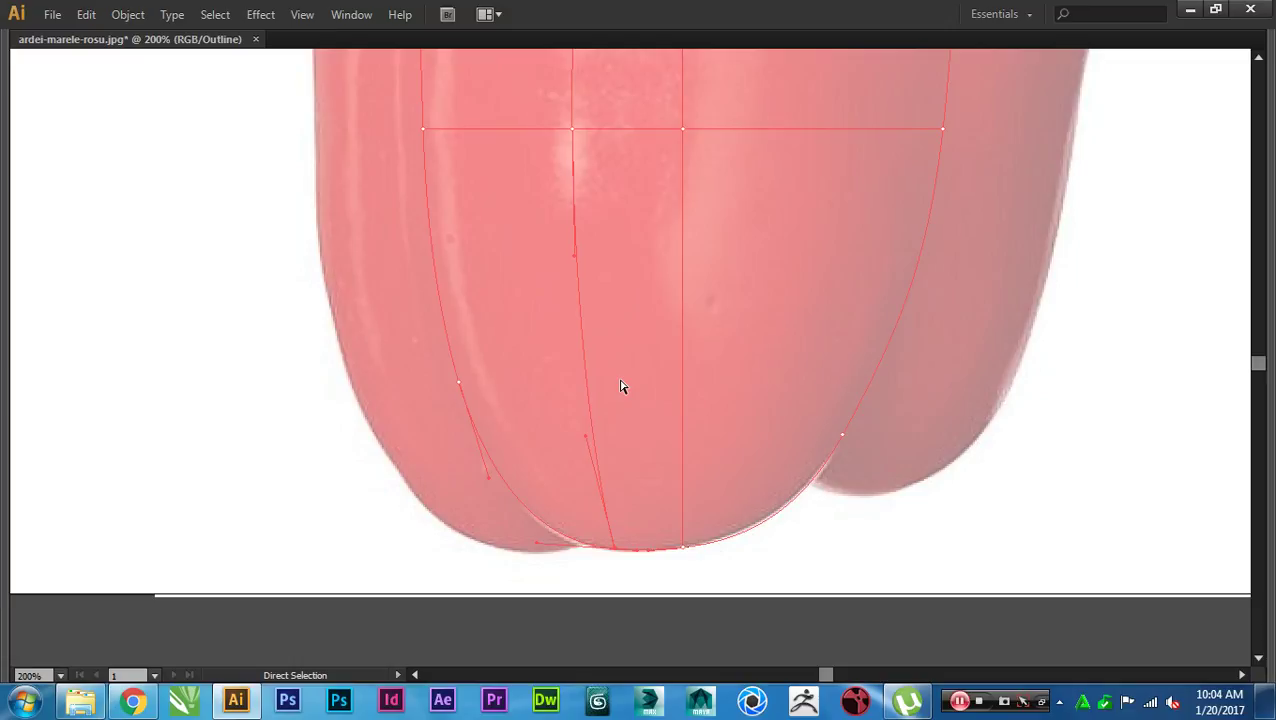
scroll(620, 387, down, 1)
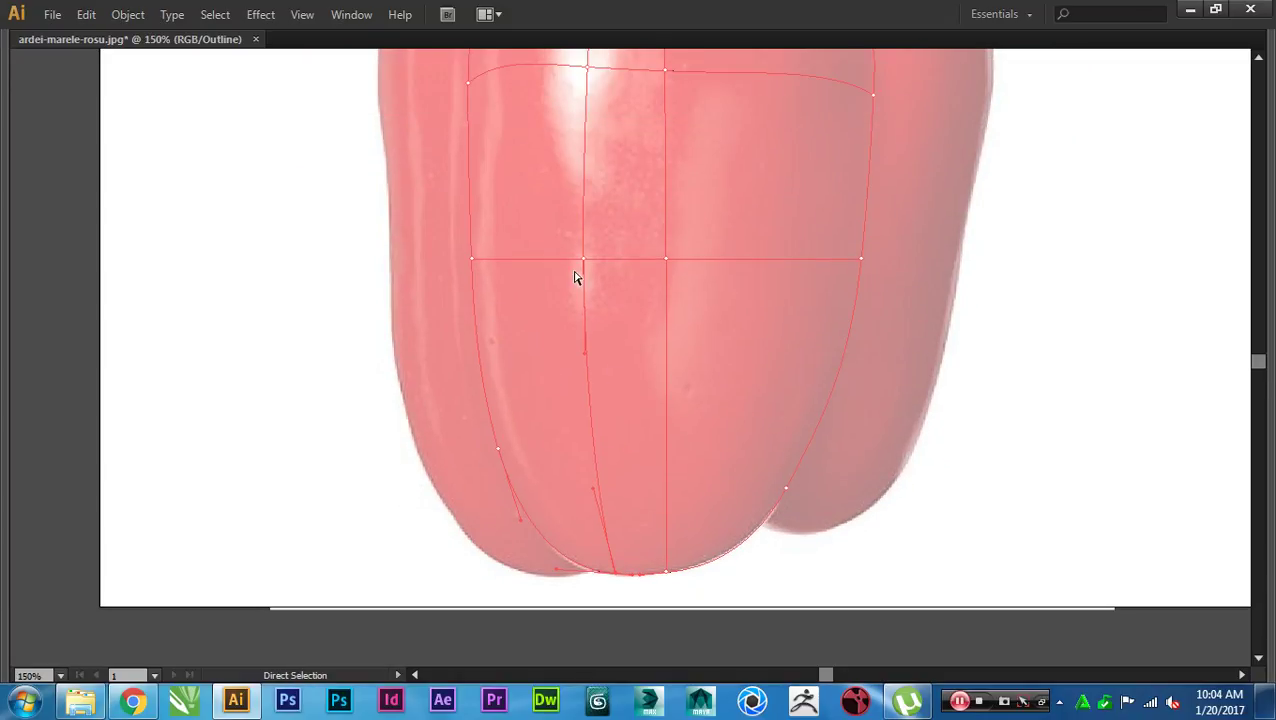
scroll(590, 276, up, 2)
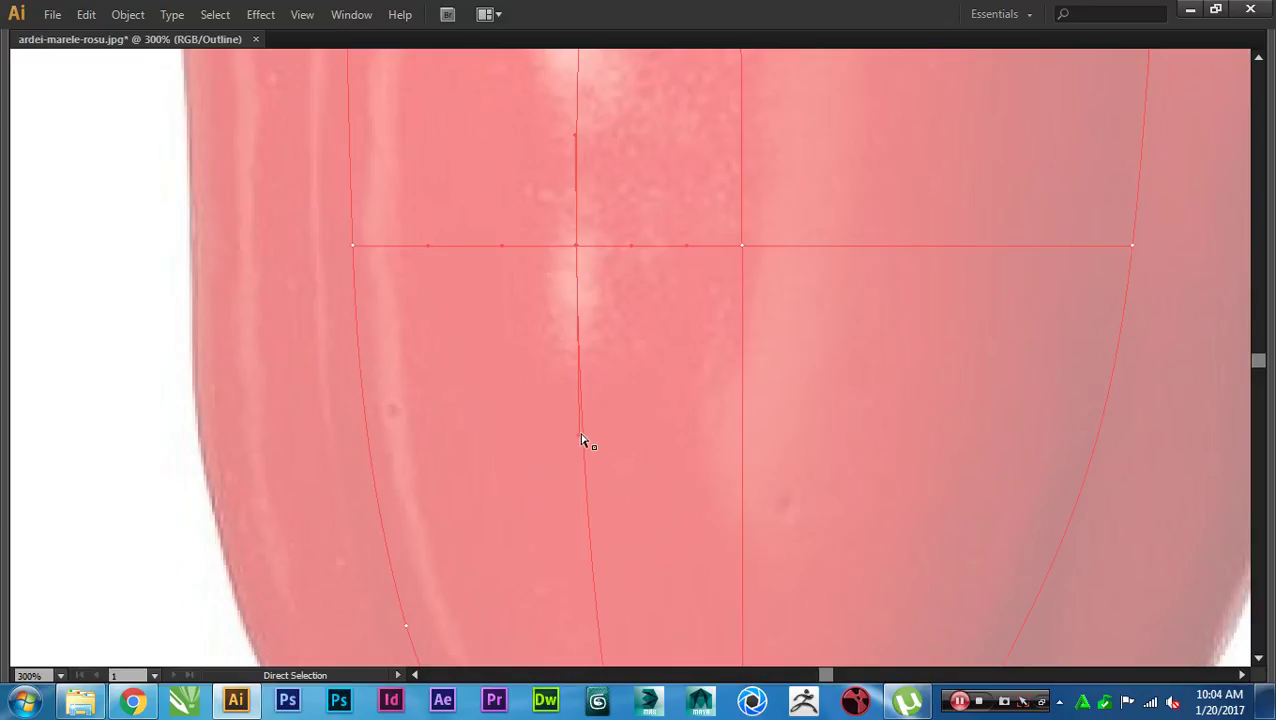
scroll(584, 427, down, 1)
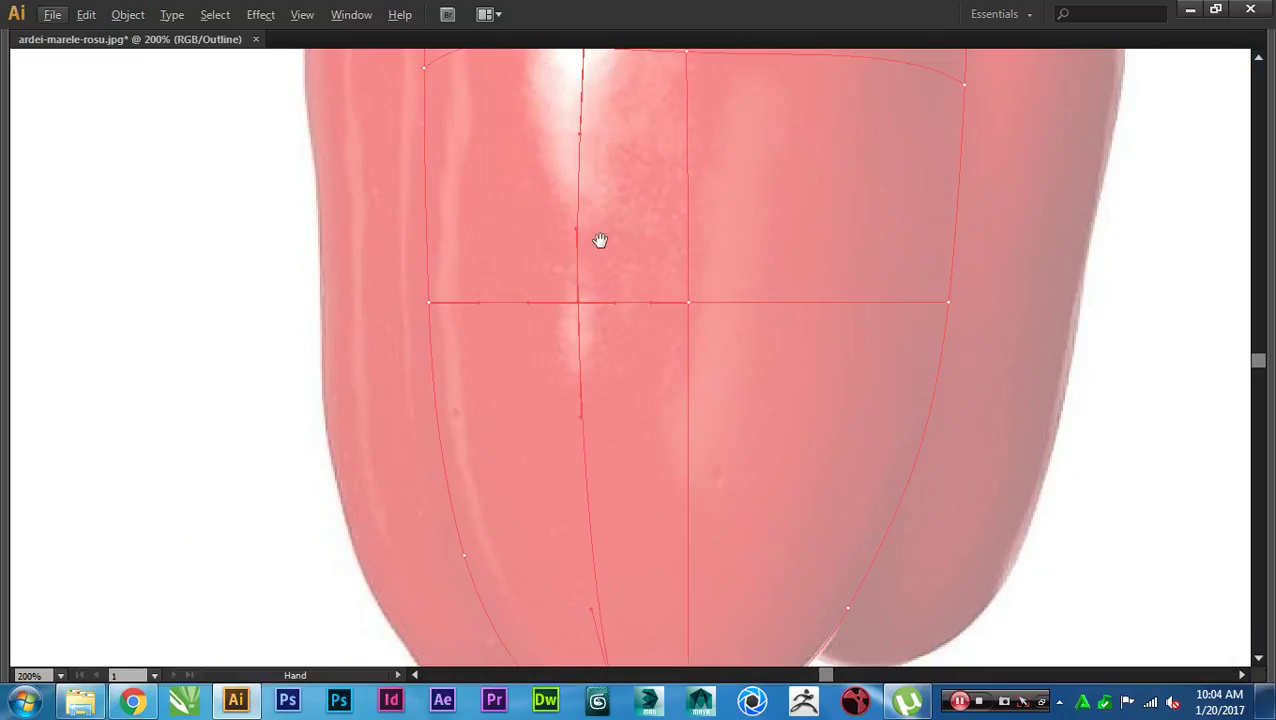
drag(600, 240, 601, 385)
scroll(601, 385, down, 1)
drag(698, 444, 720, 390)
click(712, 362)
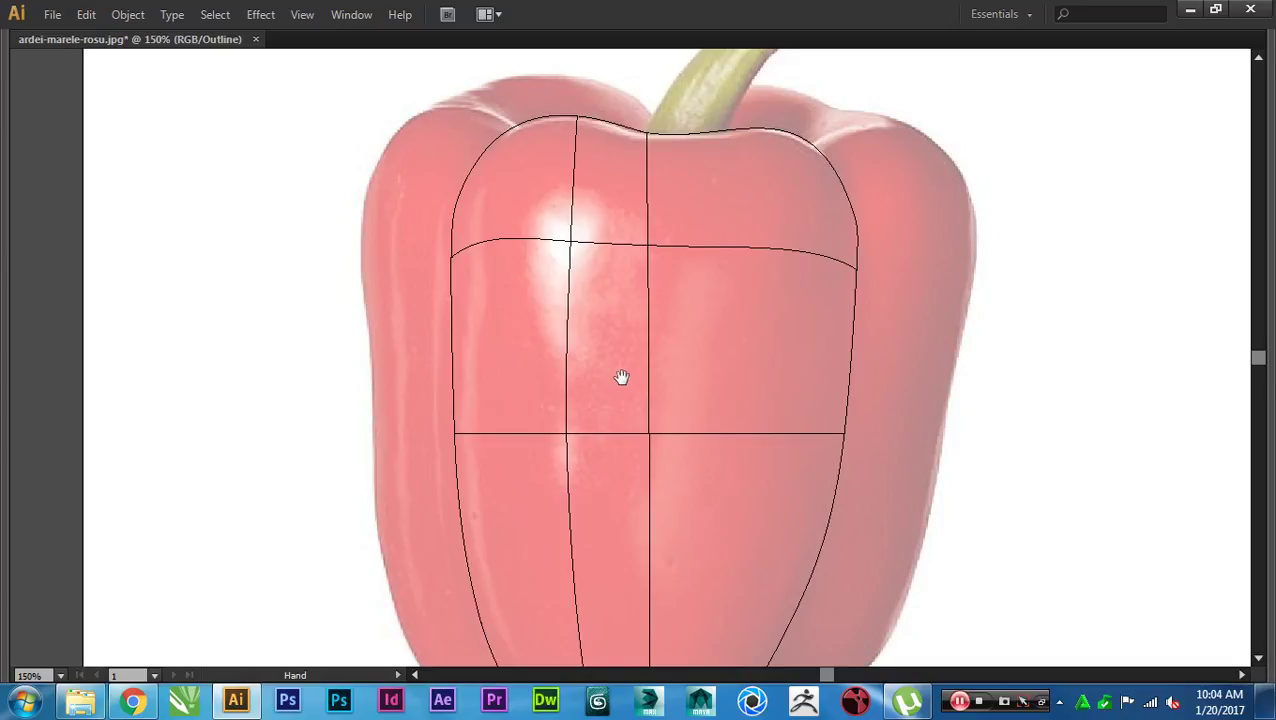
drag(621, 377, 635, 377)
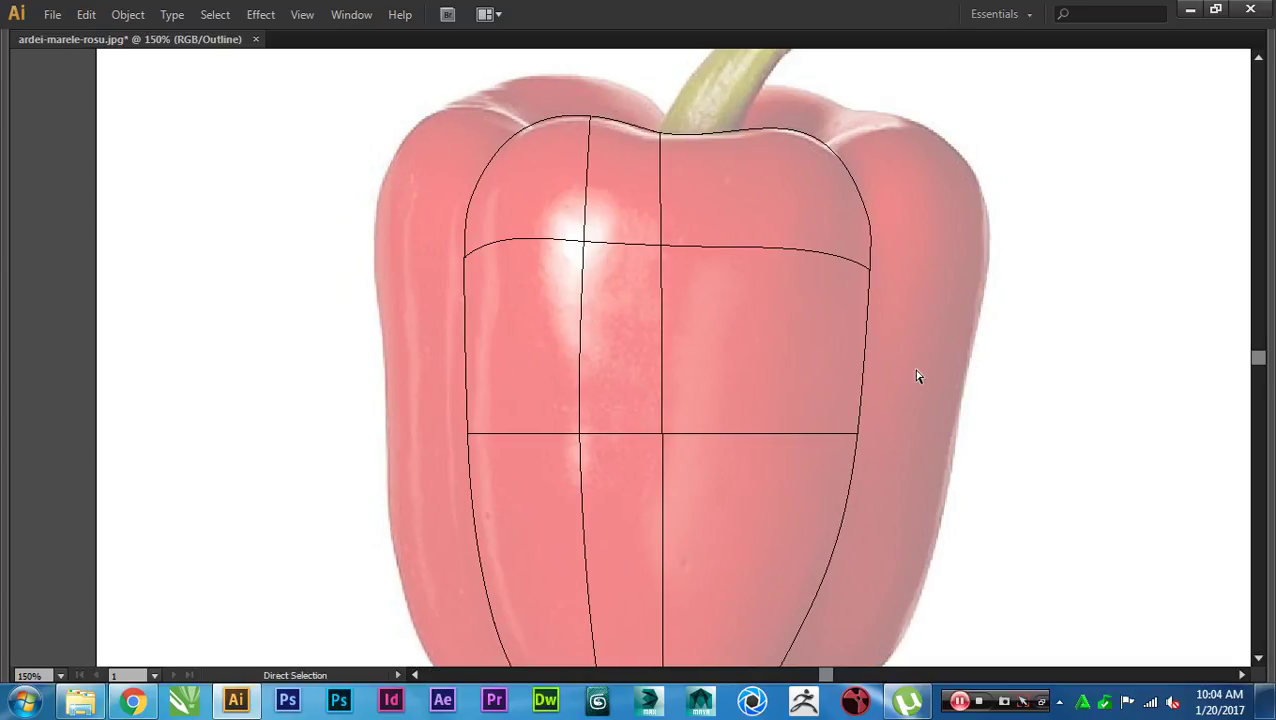
Step: Switch Layer 2 from outline back to preview display and select the entire pepper lobe mesh
key(Tab)
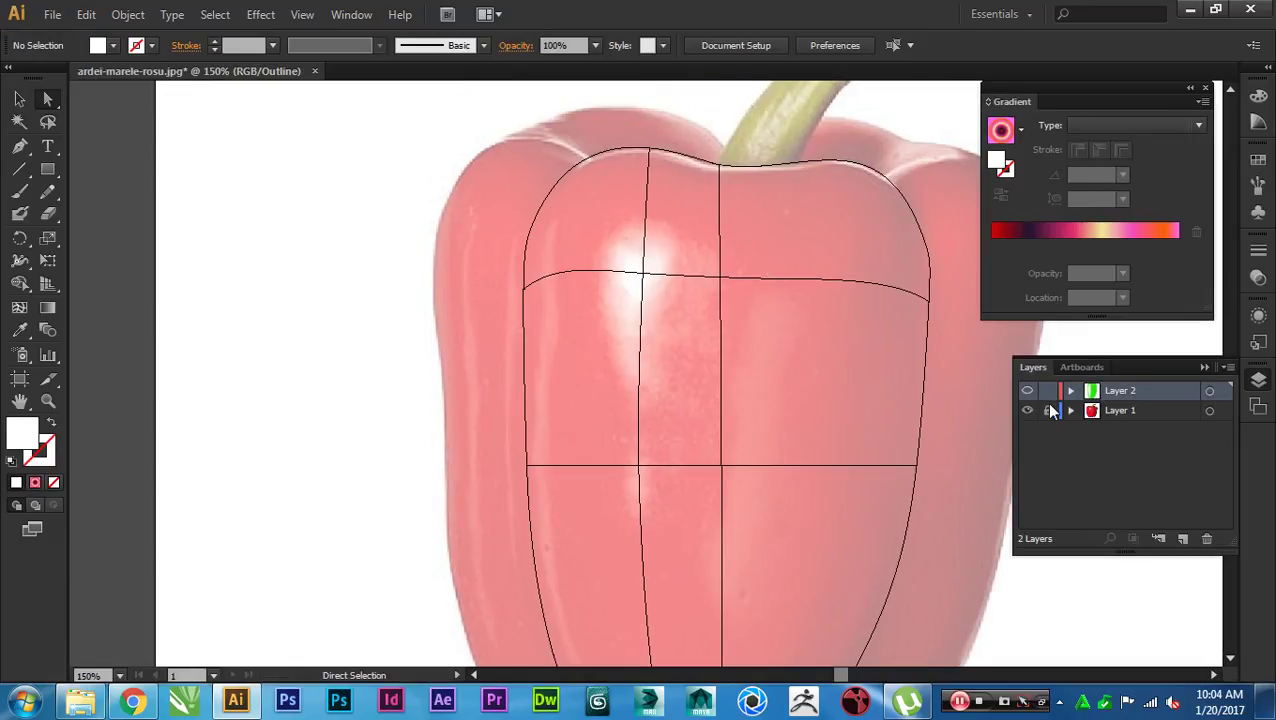
ctrl+click(1027, 391)
drag(902, 359, 797, 319)
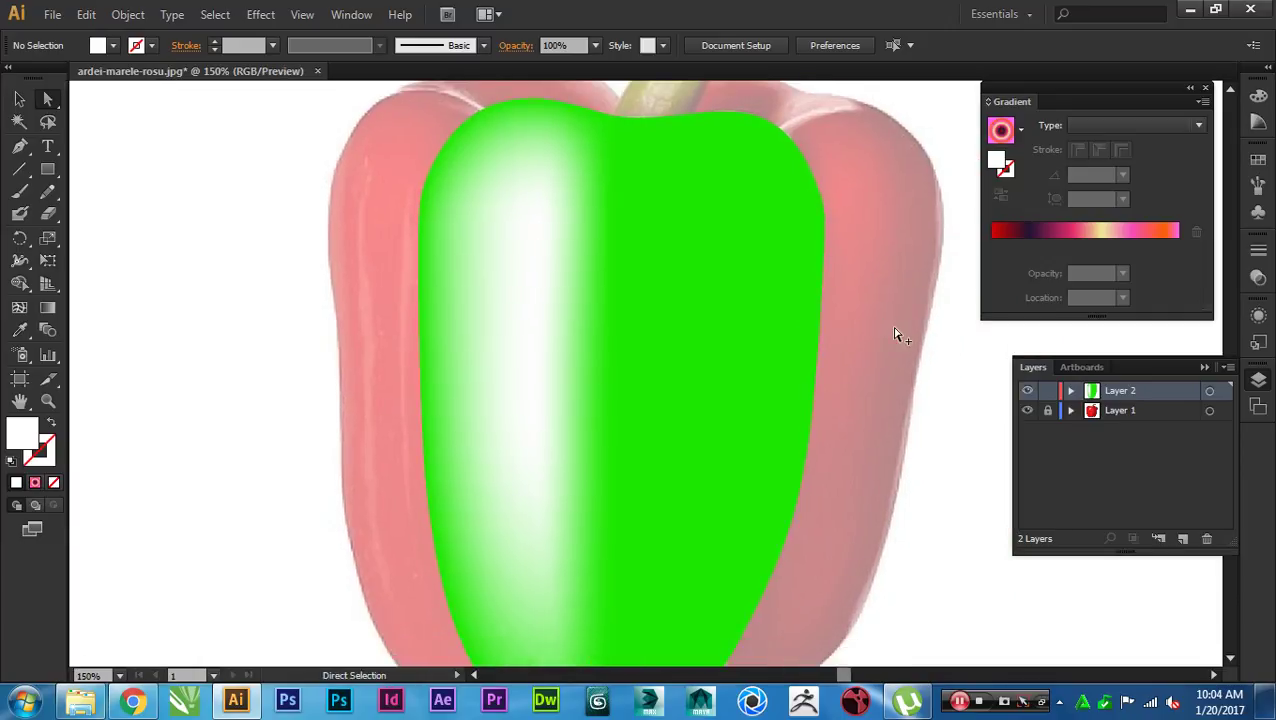
scroll(897, 337, down, 1)
drag(913, 358, 846, 350)
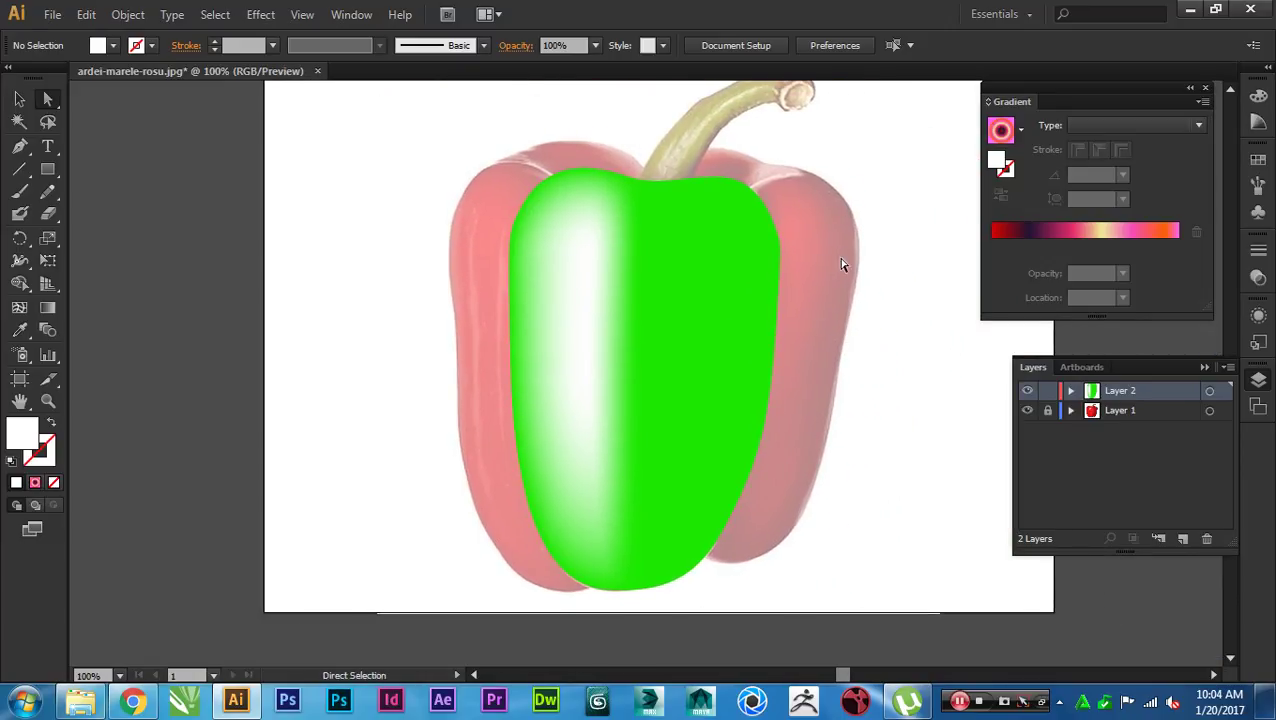
drag(861, 146, 381, 611)
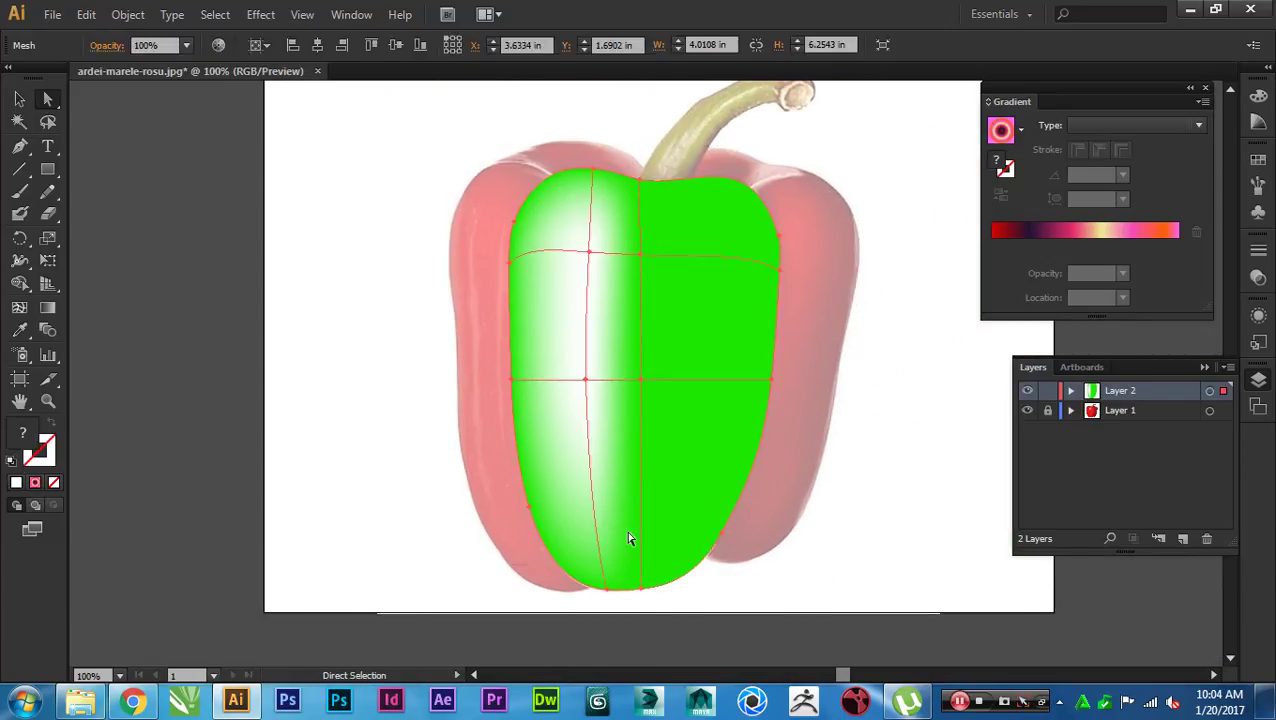
Step: Show the lobe mesh as an outline over the pepper photo and hide all panels
key(ctrl+y)
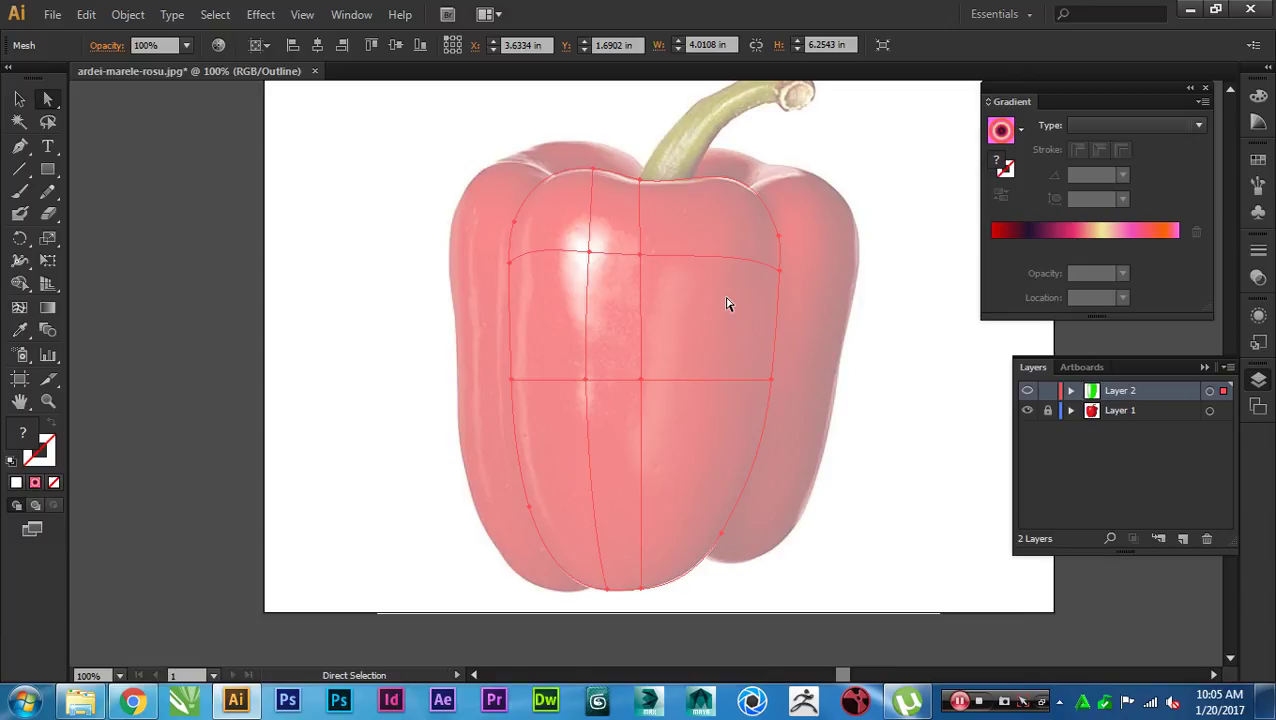
key(Tab)
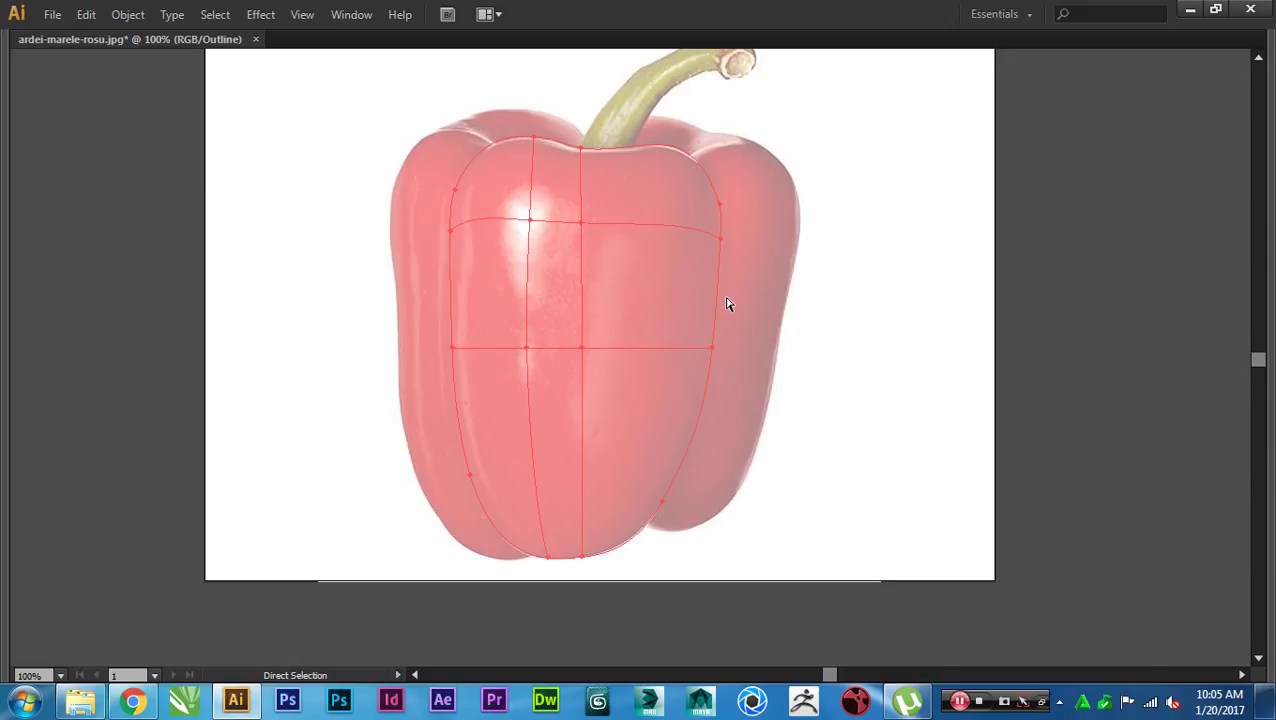
drag(733, 295, 748, 314)
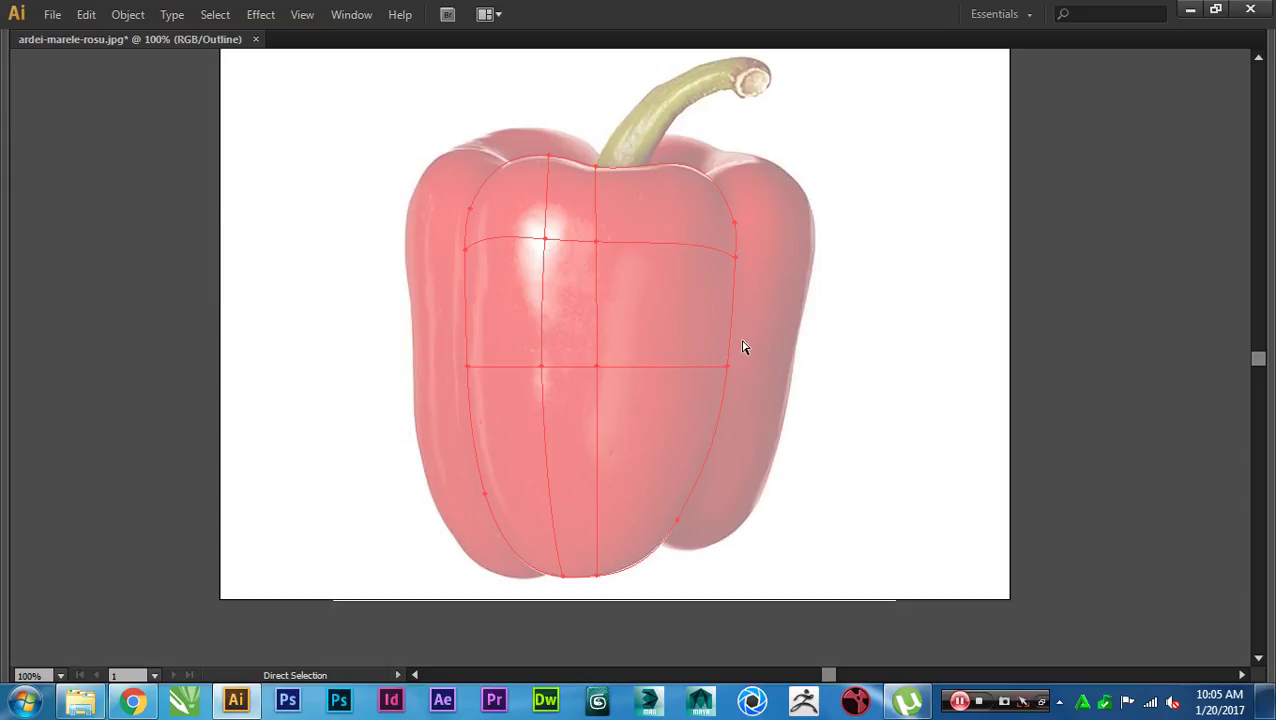
scroll(650, 352, up, 2)
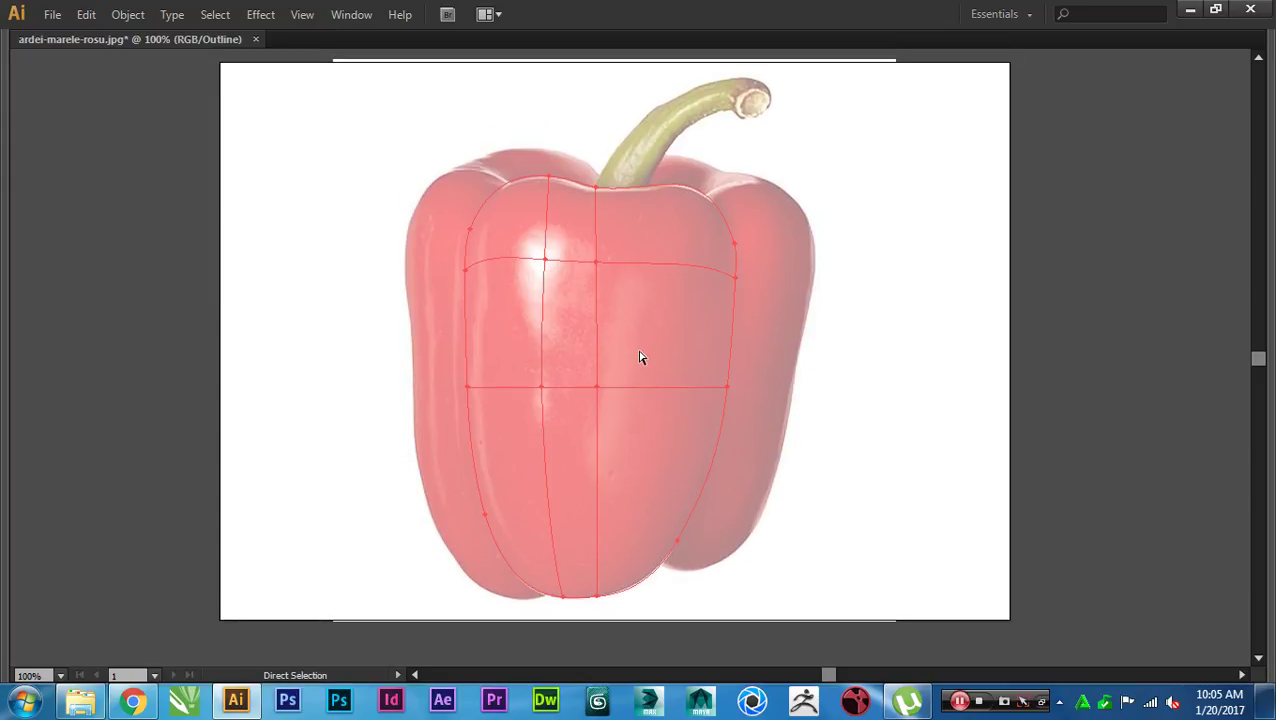
Step: Open the keyboard shortcut settings and load the Illustrator Defaults set
click(88, 24)
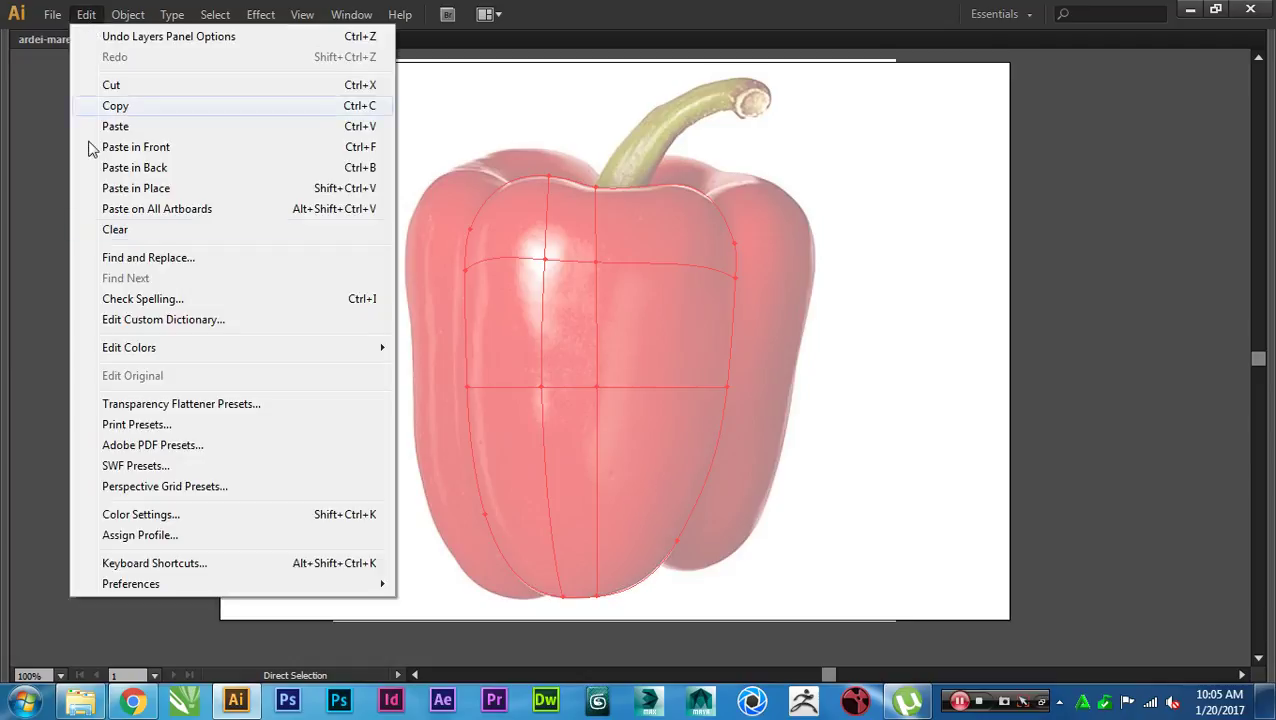
click(365, 563)
click(430, 155)
text(et)
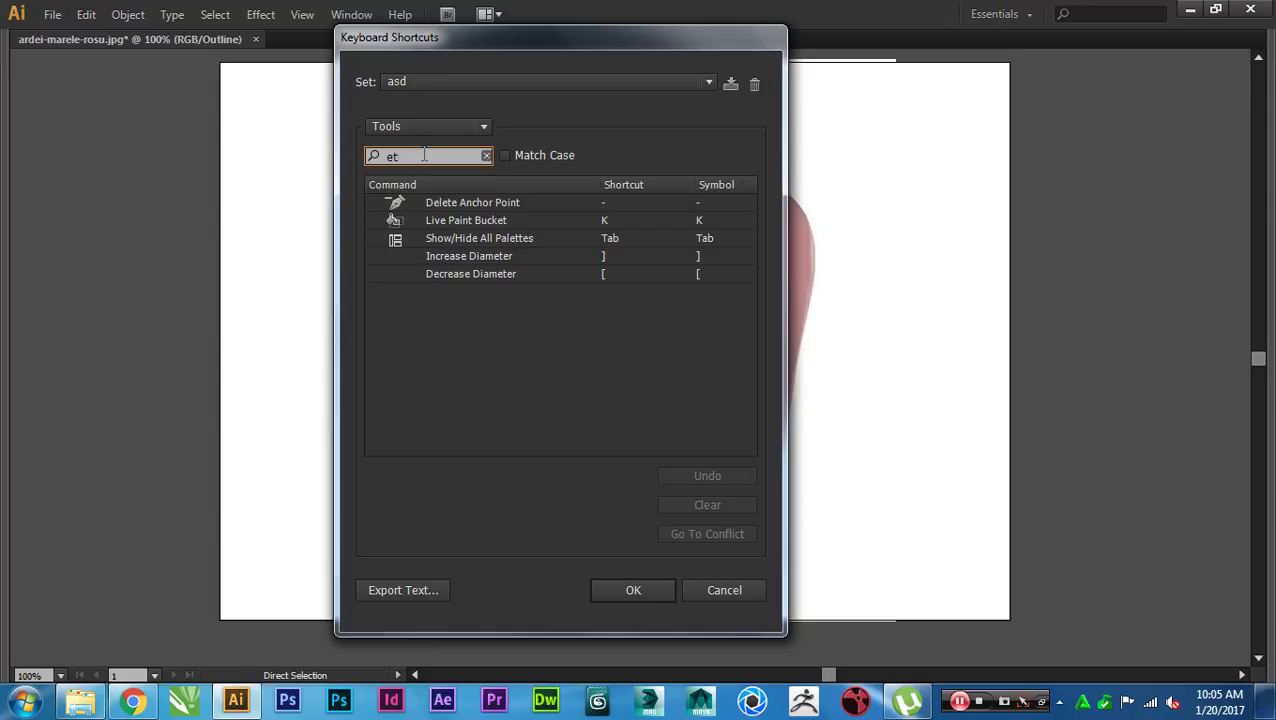
key(BackSpace)
click(480, 78)
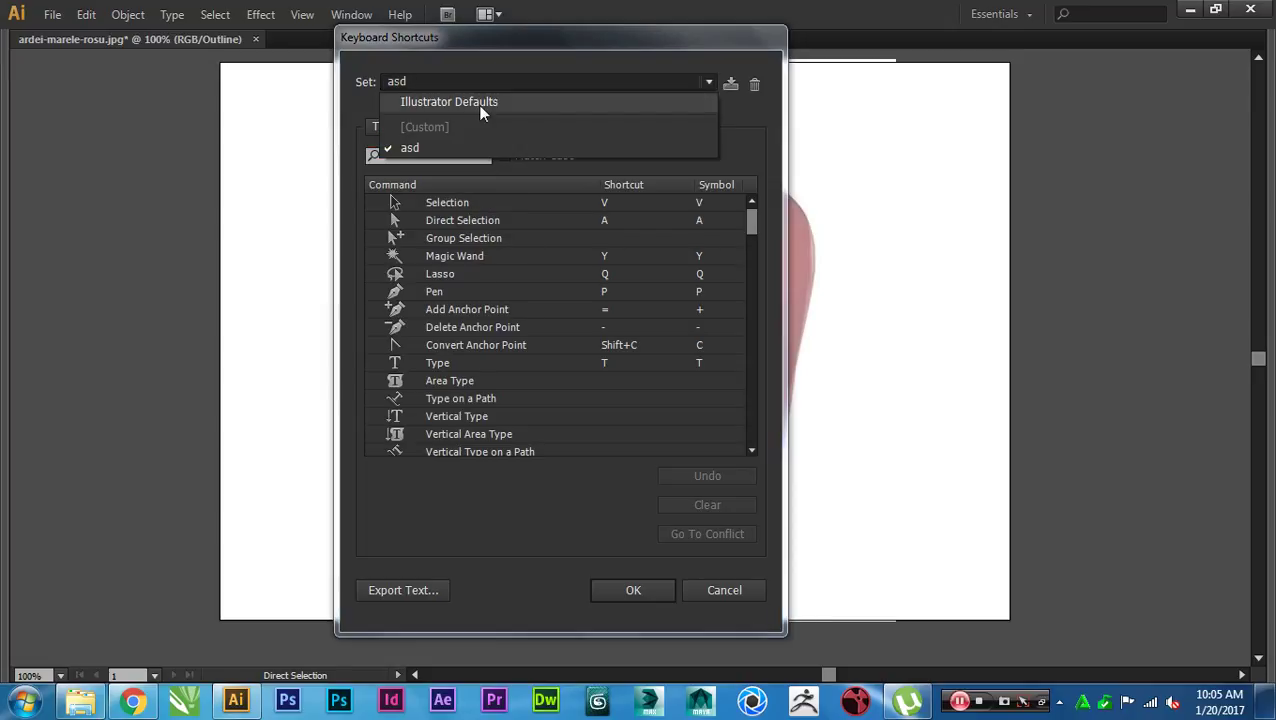
click(470, 100)
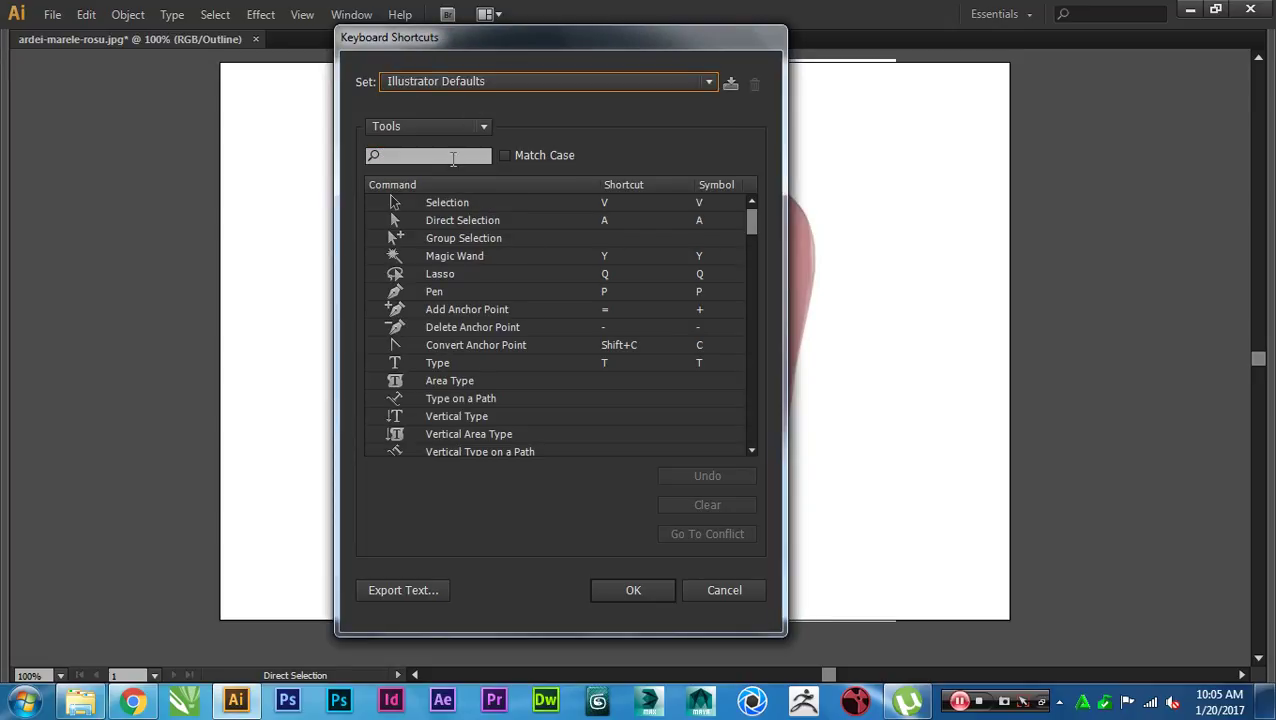
Step: Assign S as the Eyedropper tool's shortcut and save the shortcut set as zxczxcz
click(453, 157)
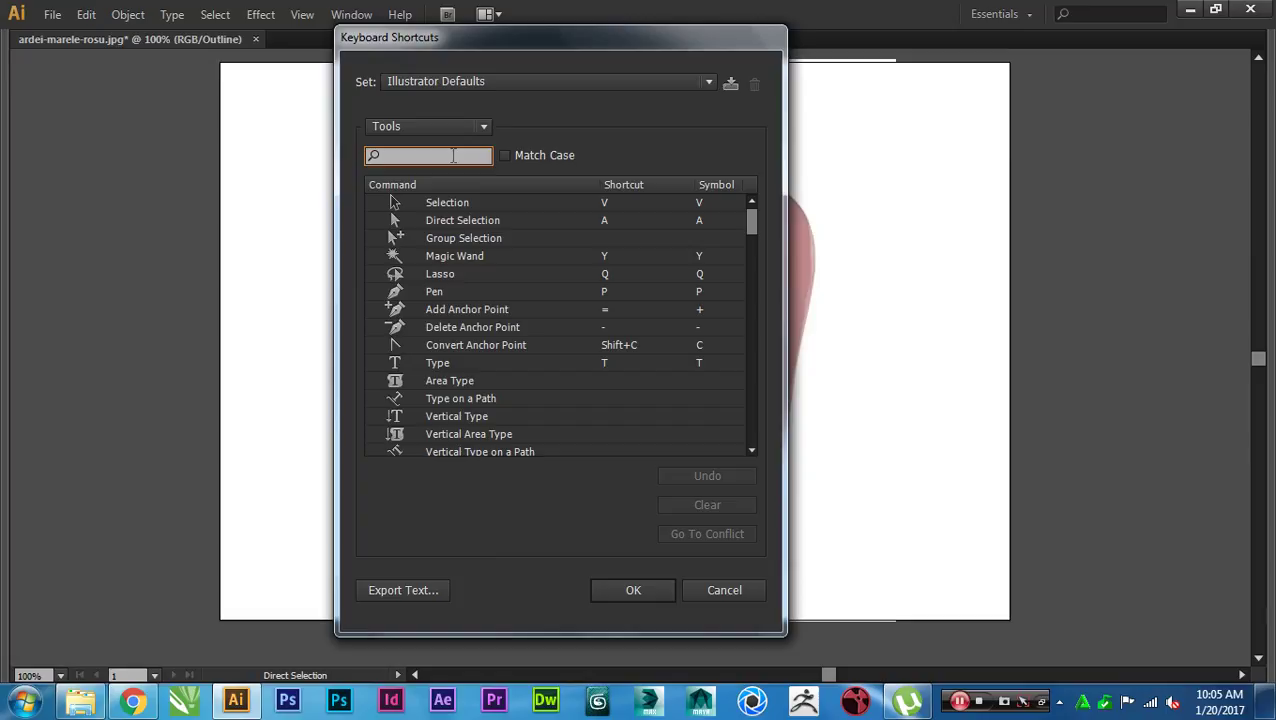
text(ey)
click(479, 210)
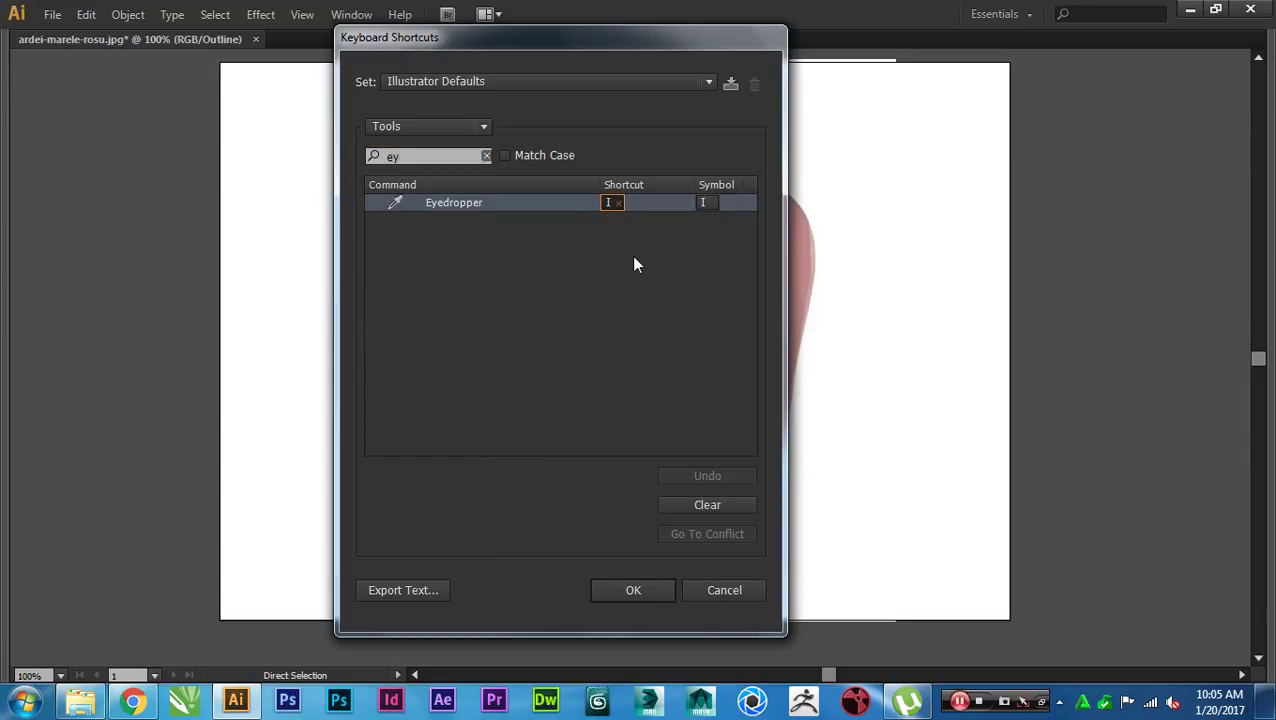
key(s)
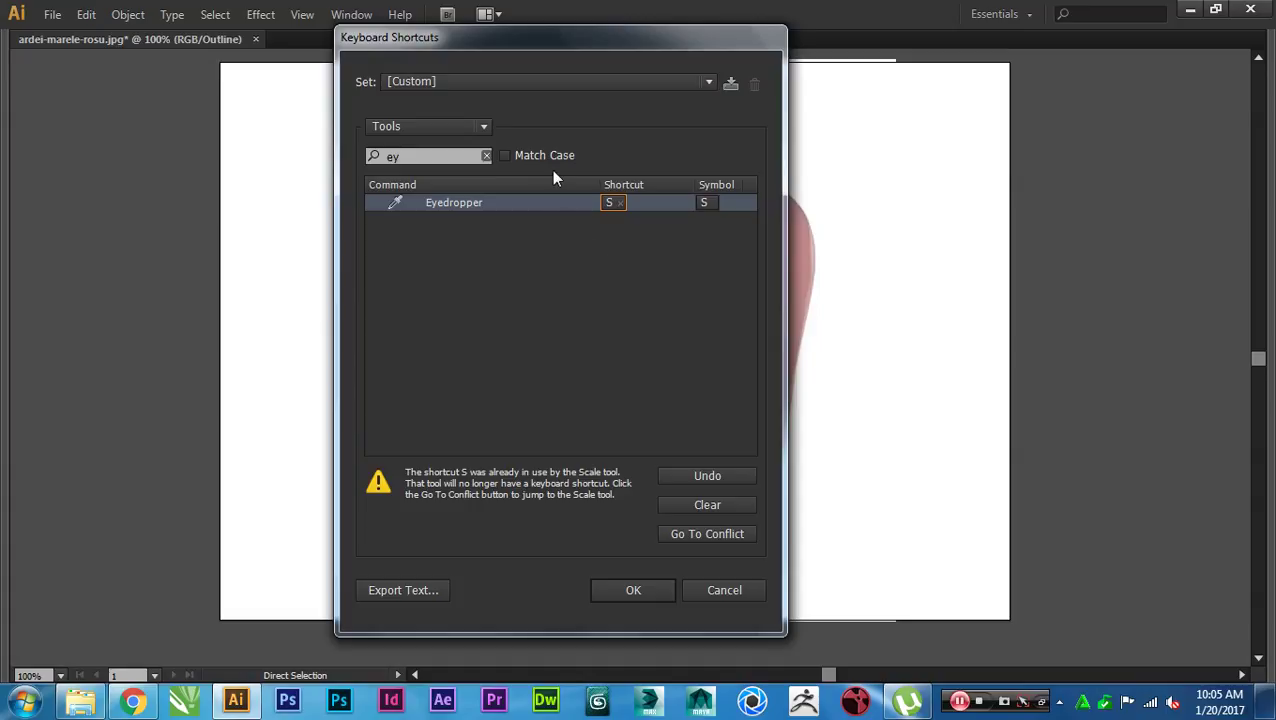
click(633, 590)
text(zxczxcz)
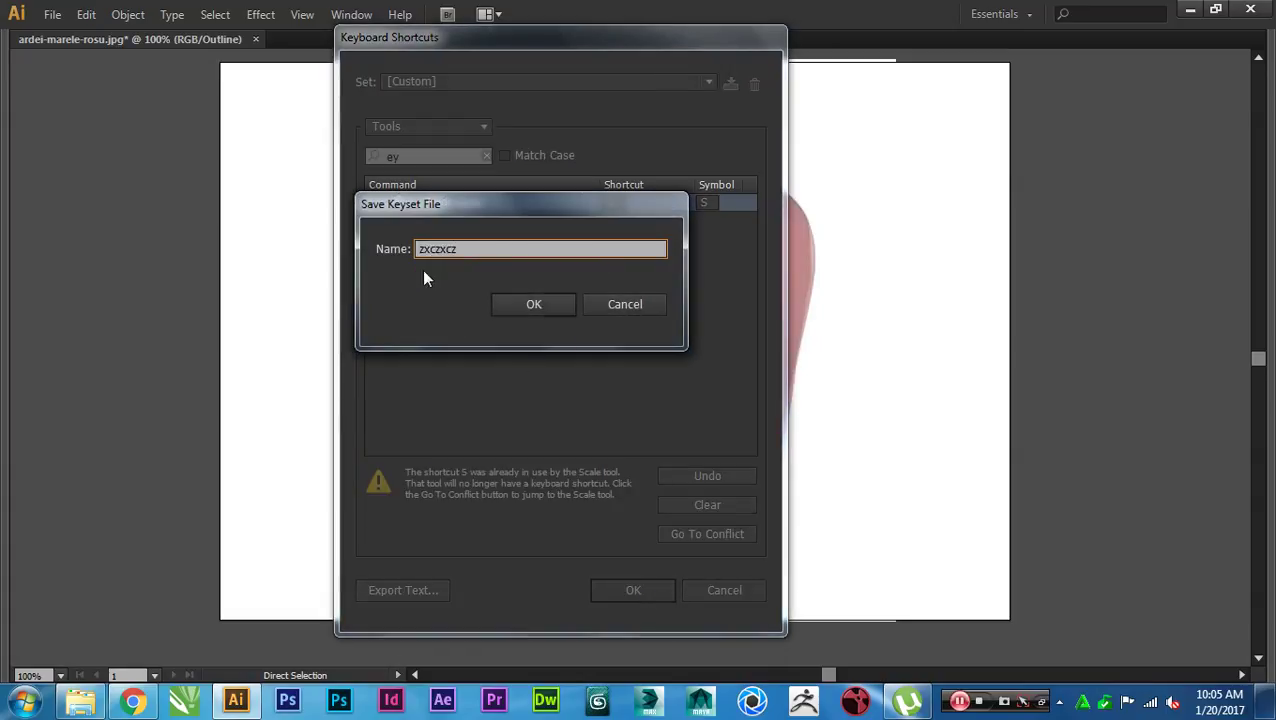
click(556, 310)
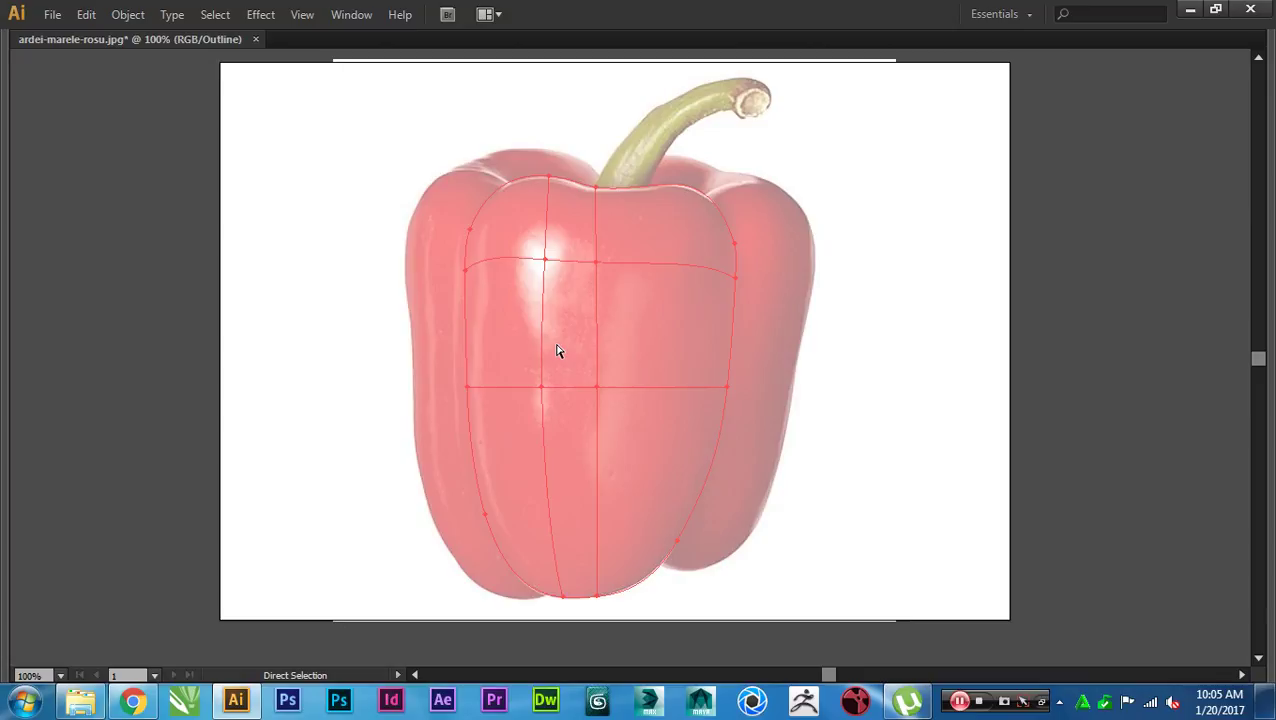
Step: Test the Eyedropper's new shortcut by alternating between the Eyedropper and Direct Selection tools
key(s)
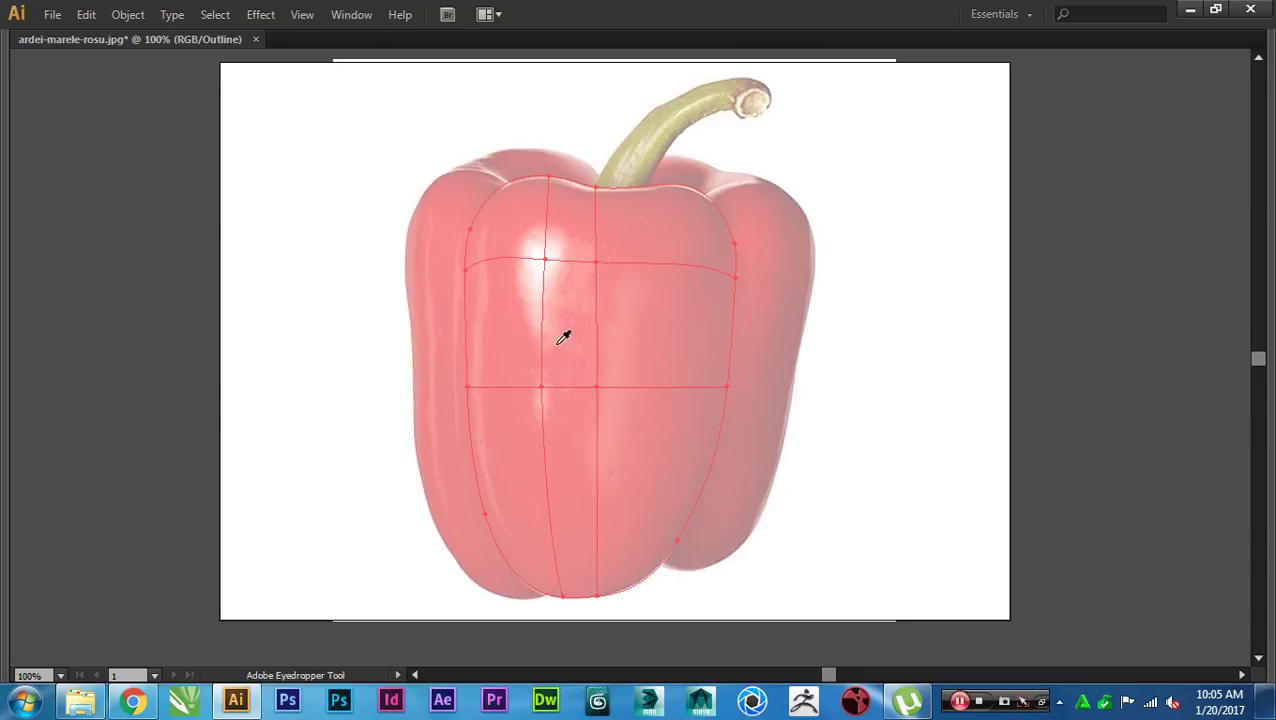
key(a)
key(s)
key(ctrl+s)
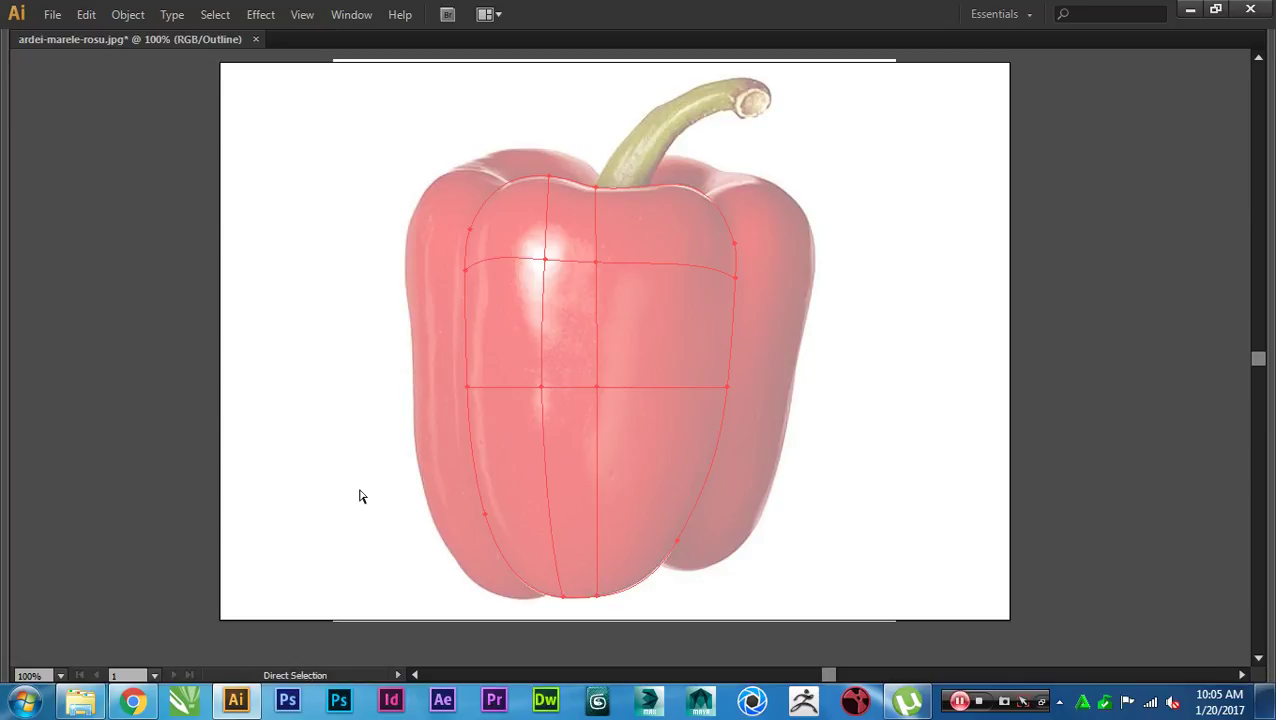
Step: Fill the whole lobe mesh with red sampled from the pepper photo, restoring the panels and the preview display
key(a)
drag(806, 134, 340, 618)
key(i)
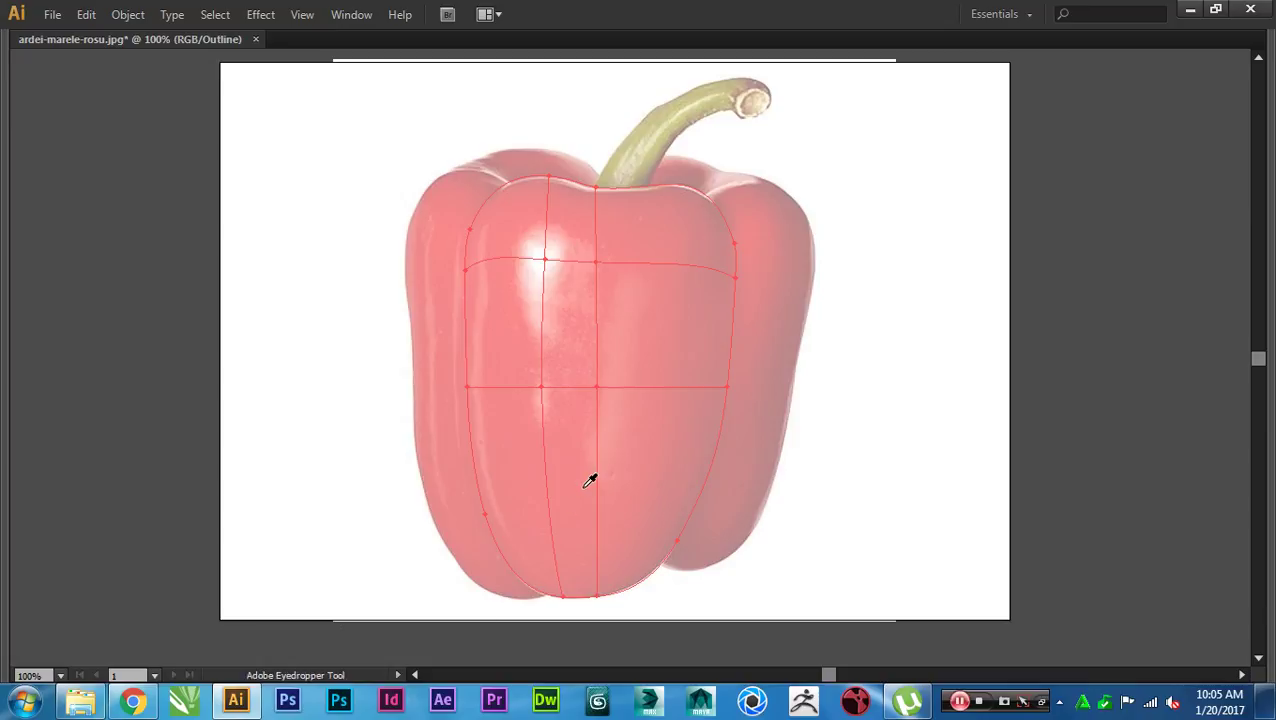
key(Tab)
key(v)
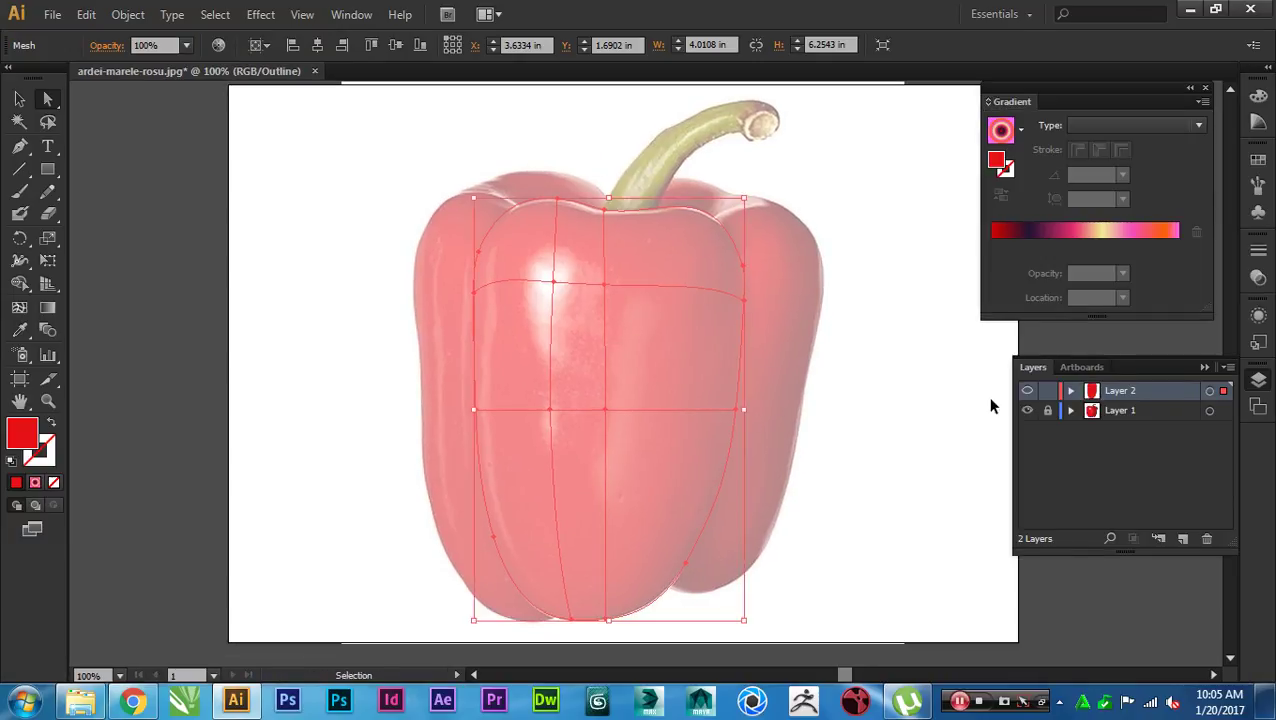
key(ctrl+y)
key(a)
click(872, 421)
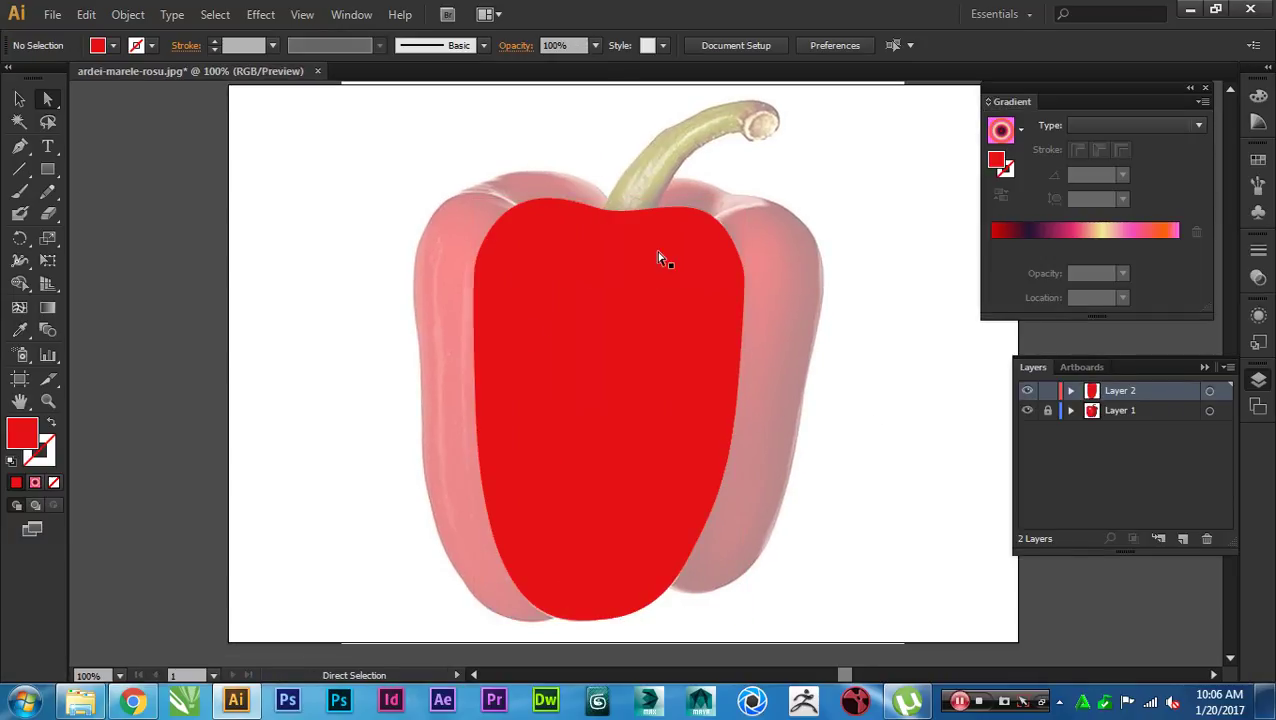
Step: Turn off image dimming for Layer 1 so the pepper photo shows in full color
drag(690, 345, 649, 315)
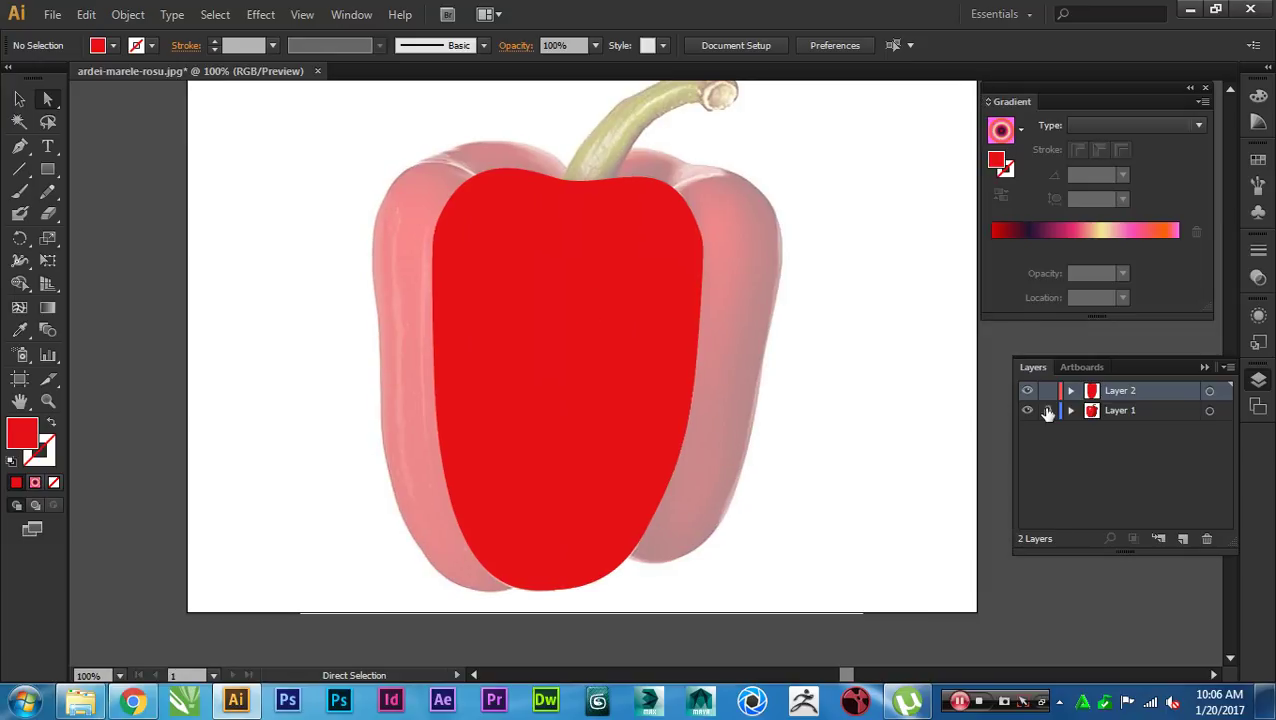
double_click(1090, 412)
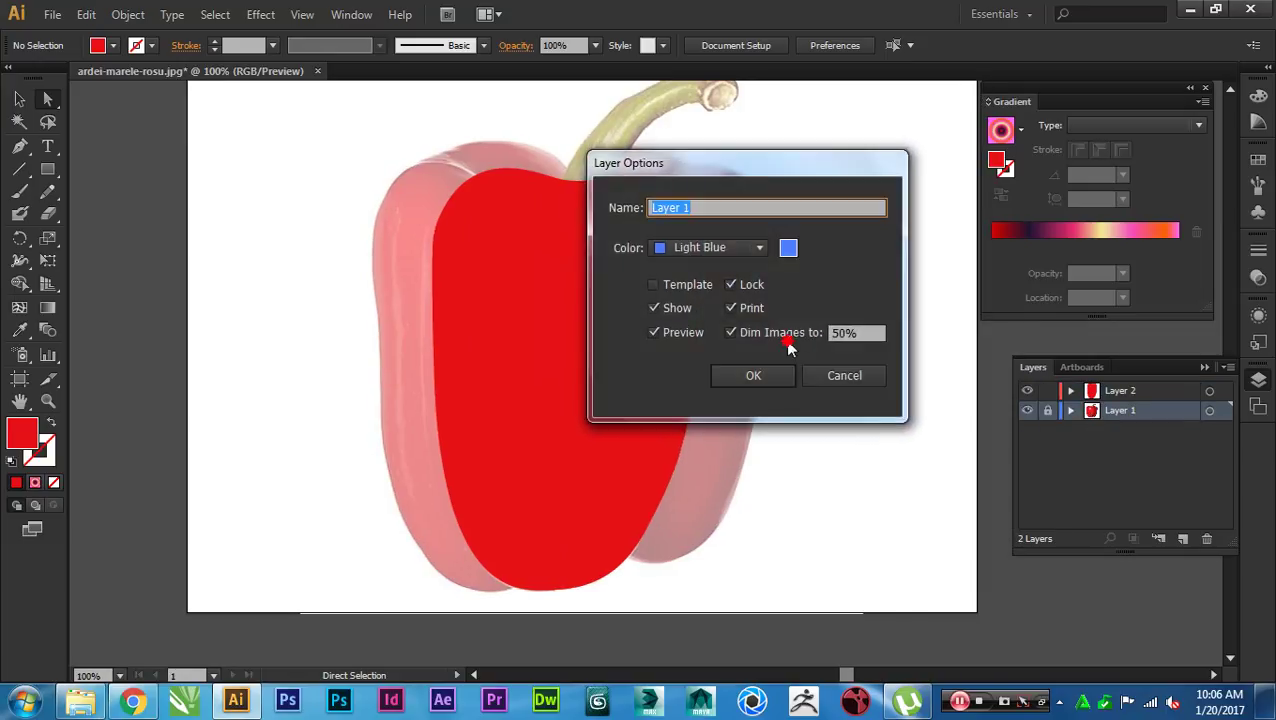
click(771, 332)
click(716, 374)
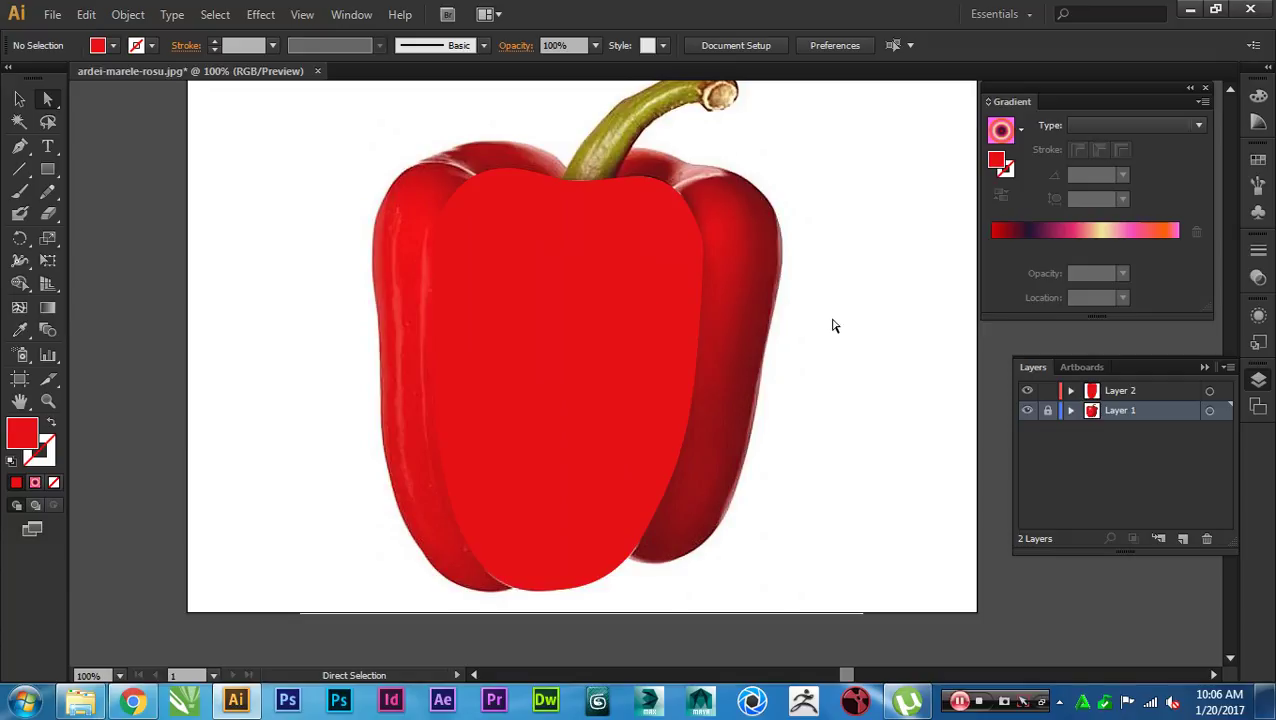
Step: Move the red lobe mesh aside from the photo, then undo the move
key(v)
drag(535, 333, 786, 326)
key(a)
key(ctrl+z)
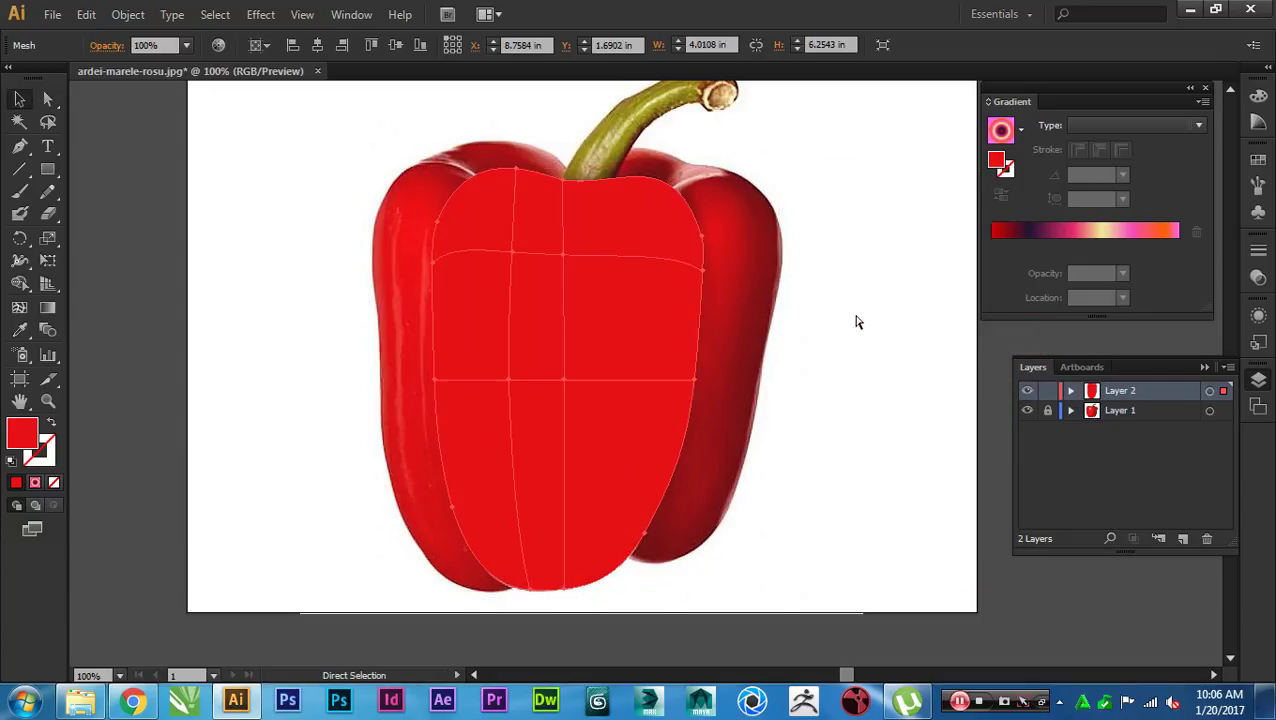
Step: Show Layer 2 as outlines and color the mesh point in the highlight with white sampled from the photo
ctrl+click(1028, 391)
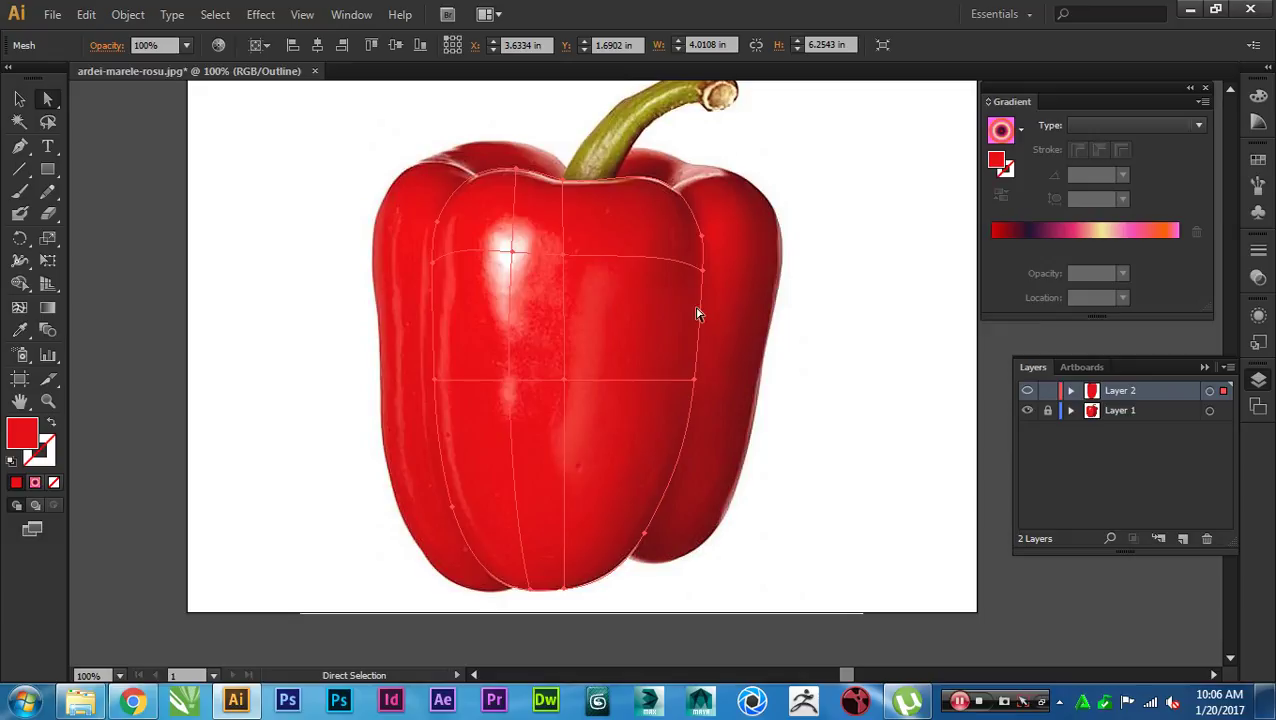
scroll(509, 241, up, 2)
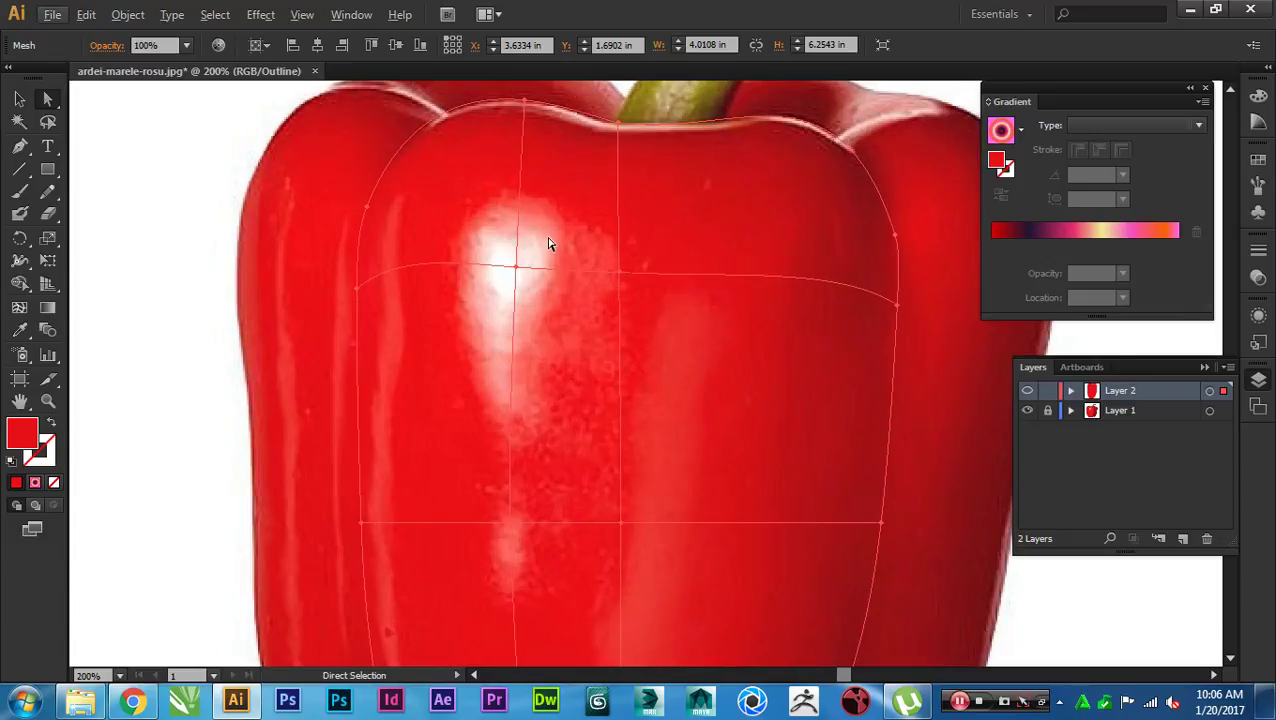
click(495, 300)
key(i)
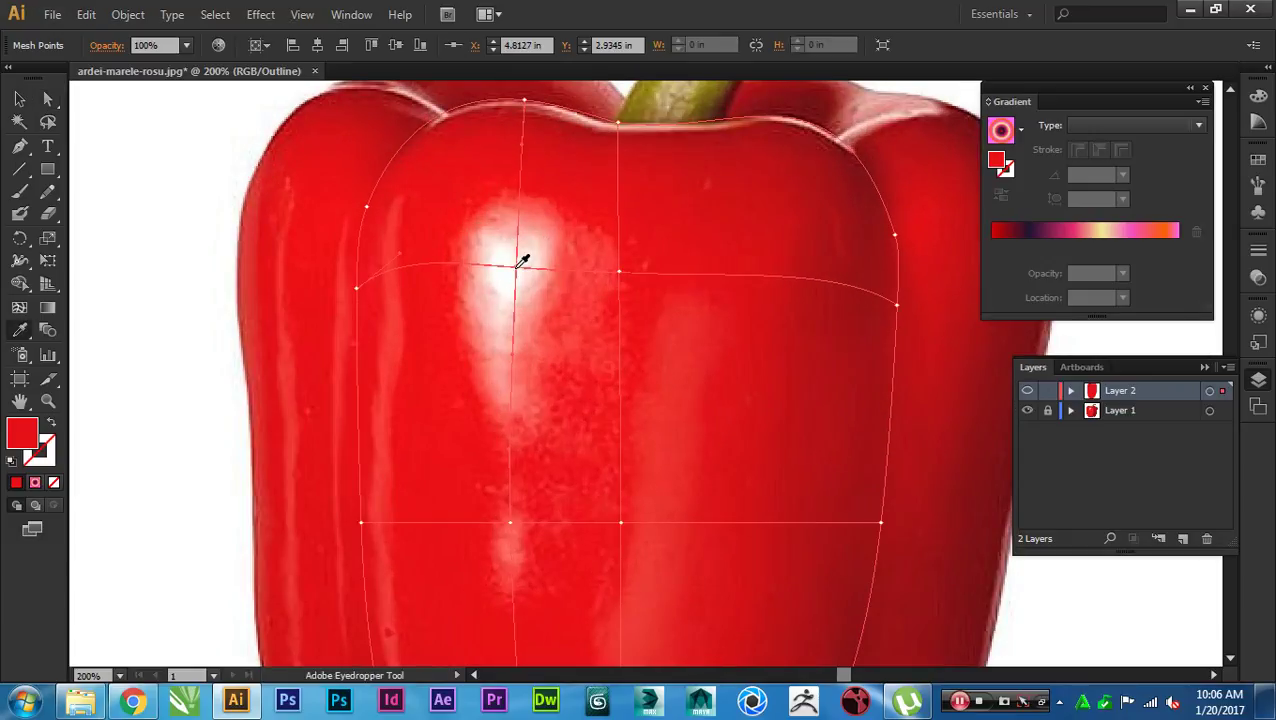
scroll(522, 260, up, 4)
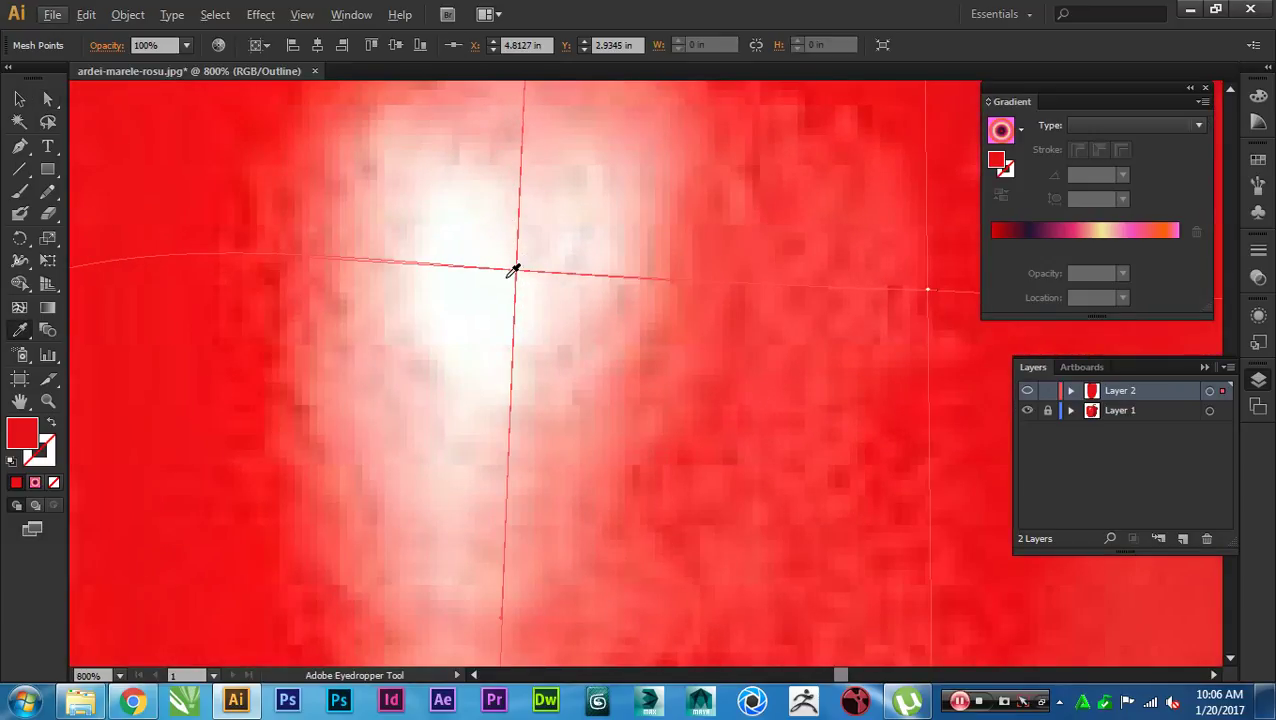
click(513, 269)
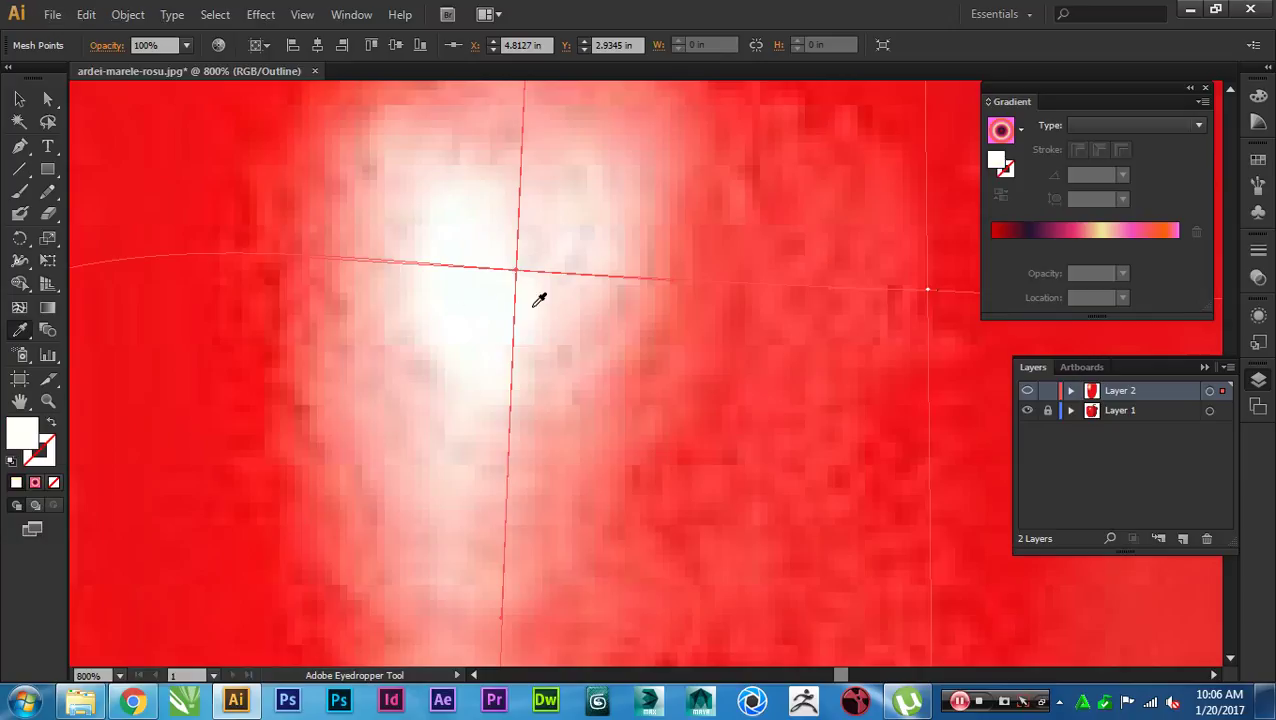
Step: Open the Navigator, move it clear of the highlight and enlarge its preview of the whole pepper
scroll(600, 320, right, 3)
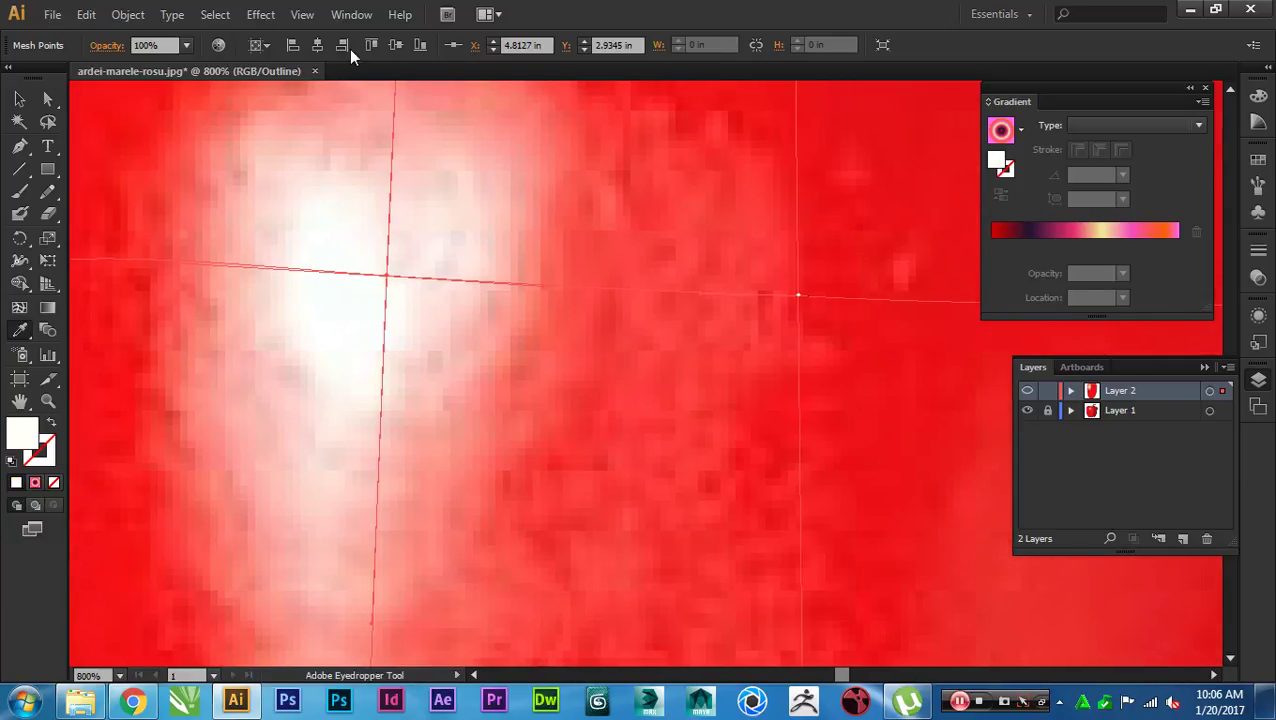
click(351, 16)
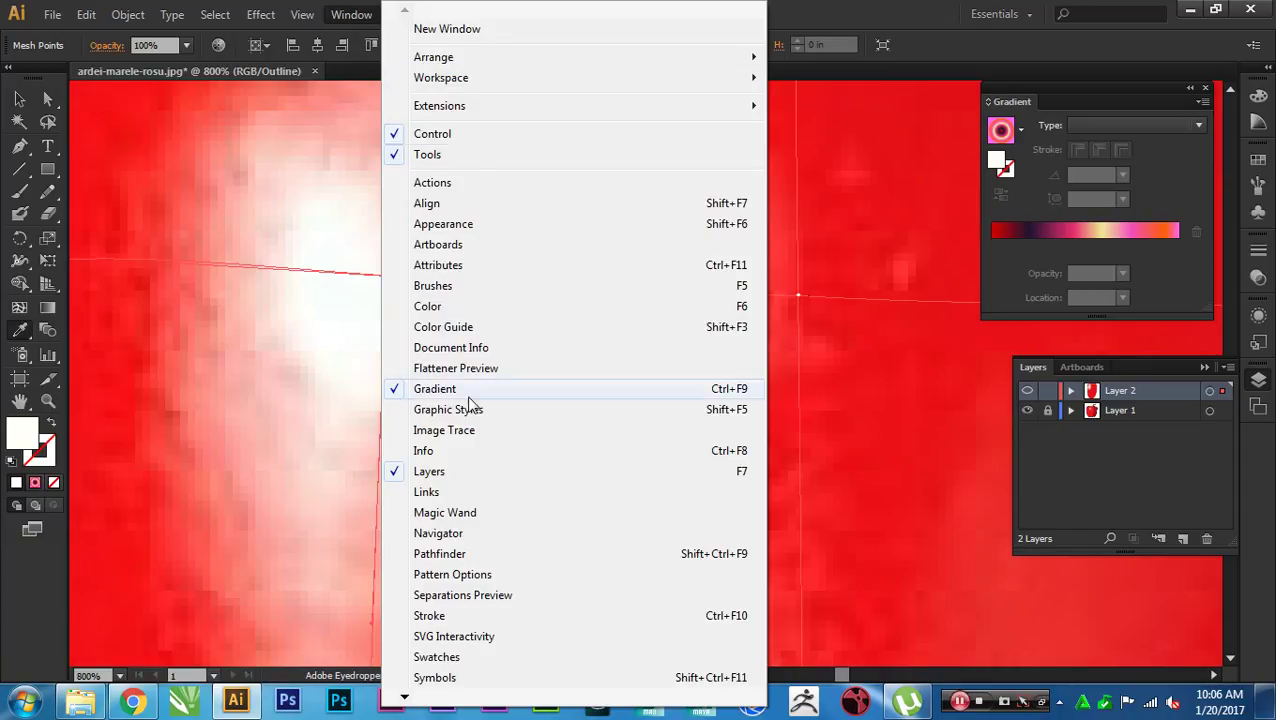
click(468, 532)
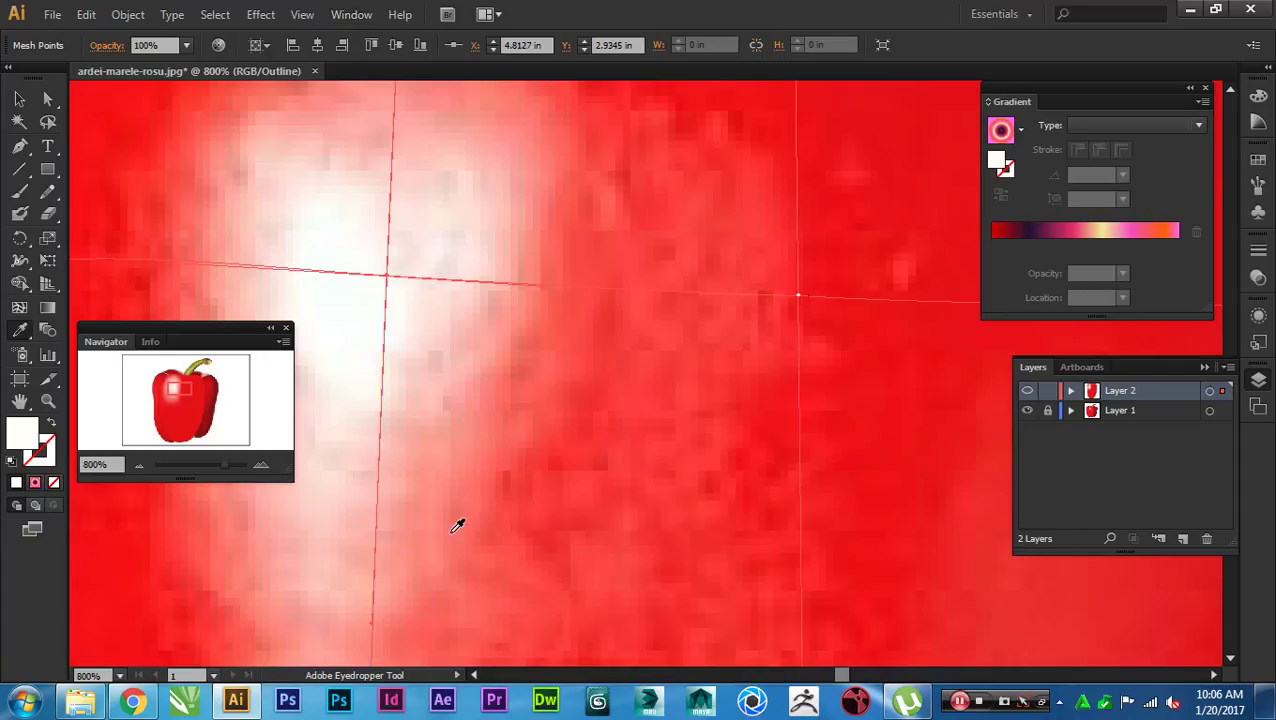
drag(177, 333, 787, 38)
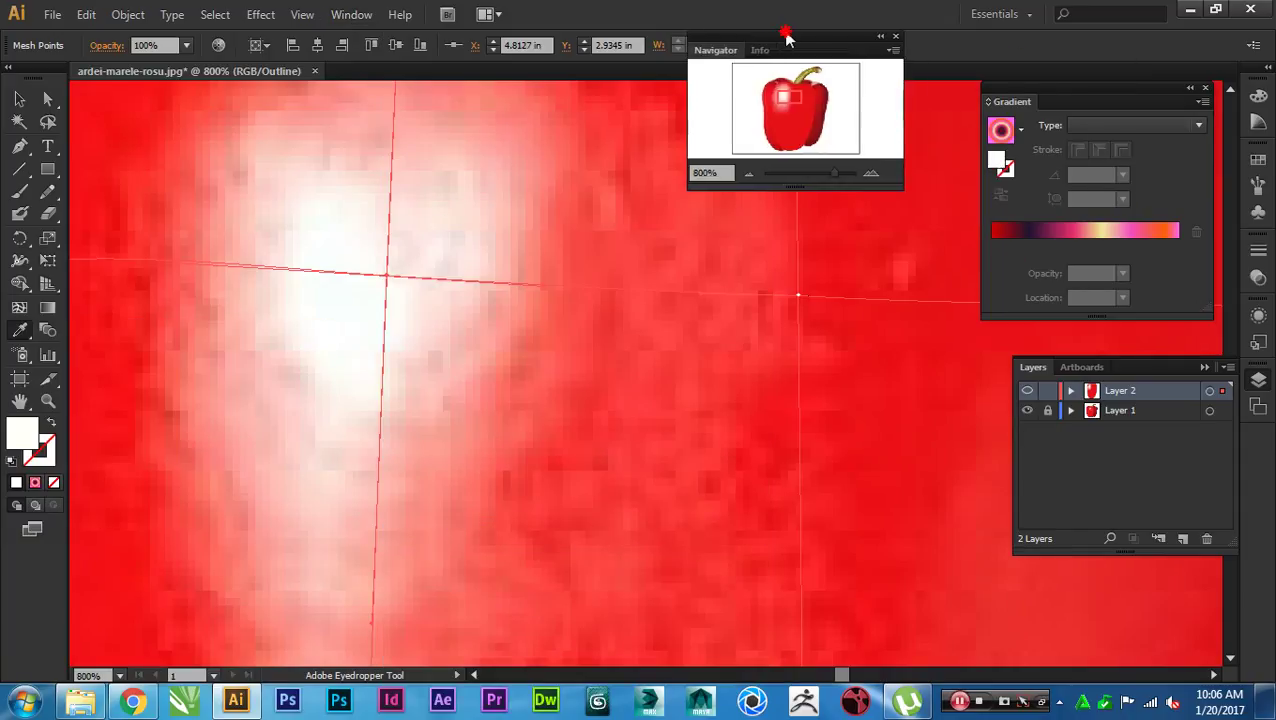
drag(894, 182, 1236, 542)
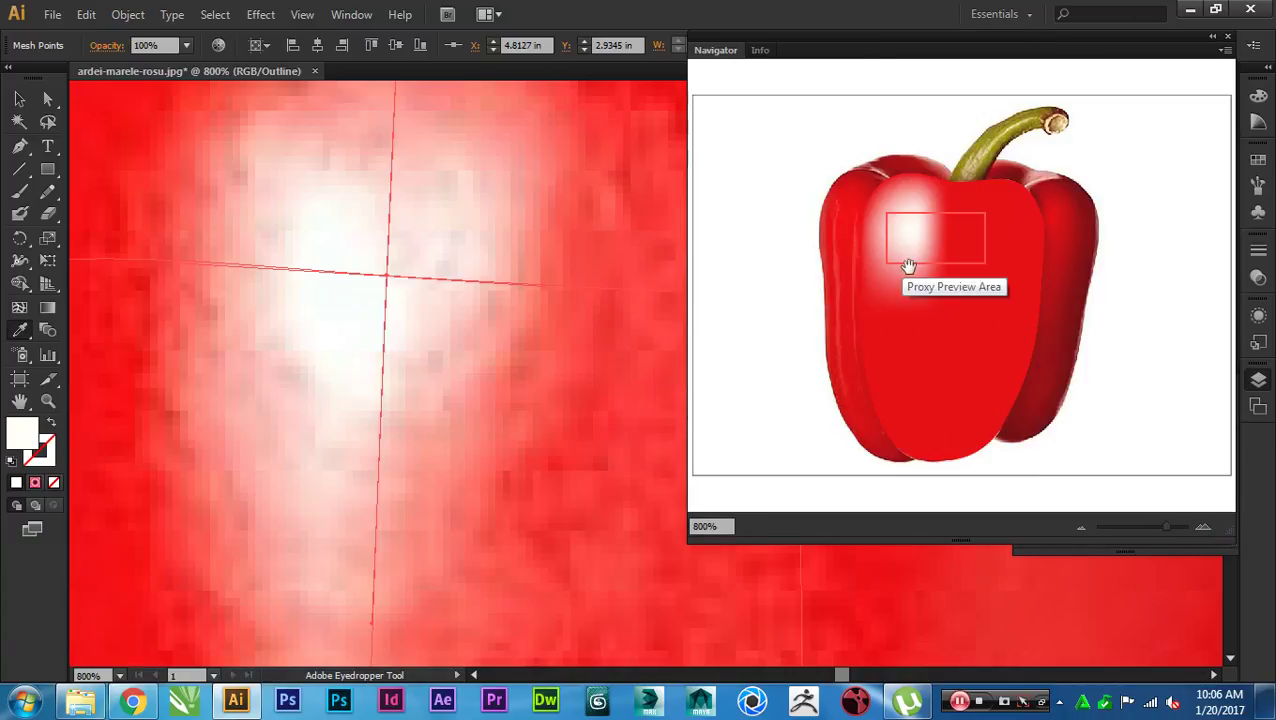
Step: Select the mesh points along the front lobe's right edge and color them dark red sampled from the photo
scroll(590, 319, down, 5)
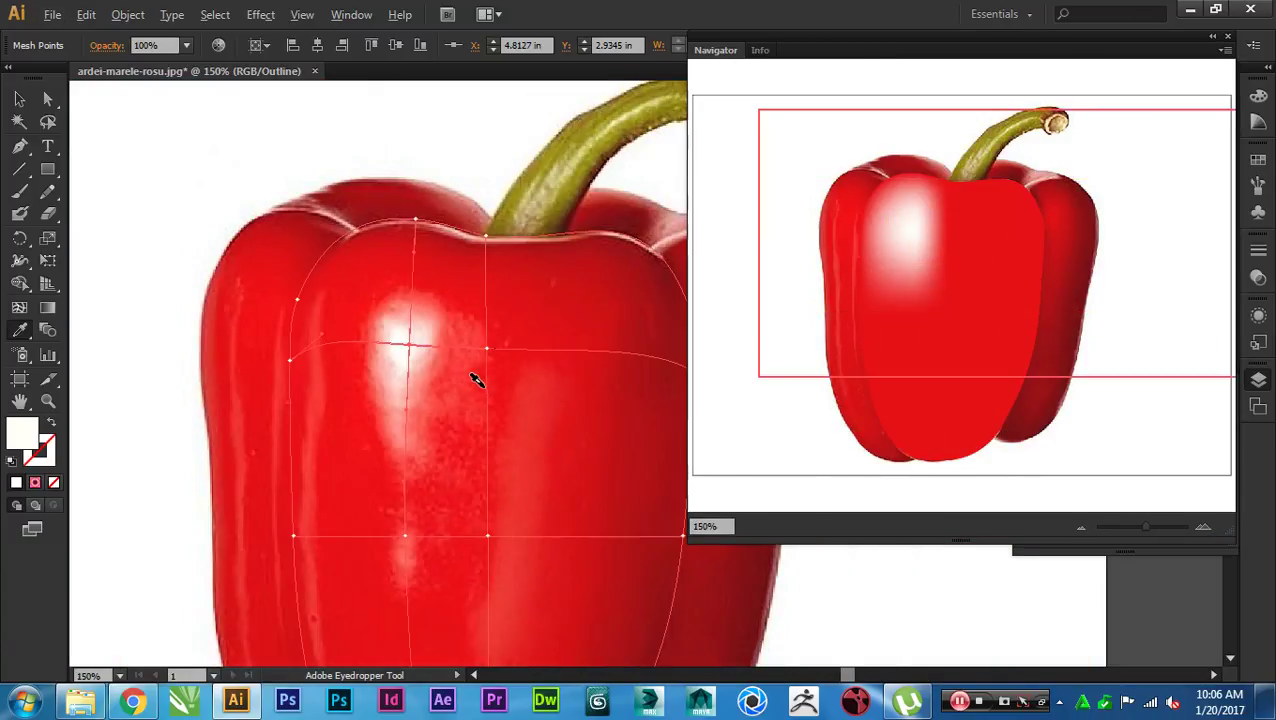
drag(552, 420, 329, 309)
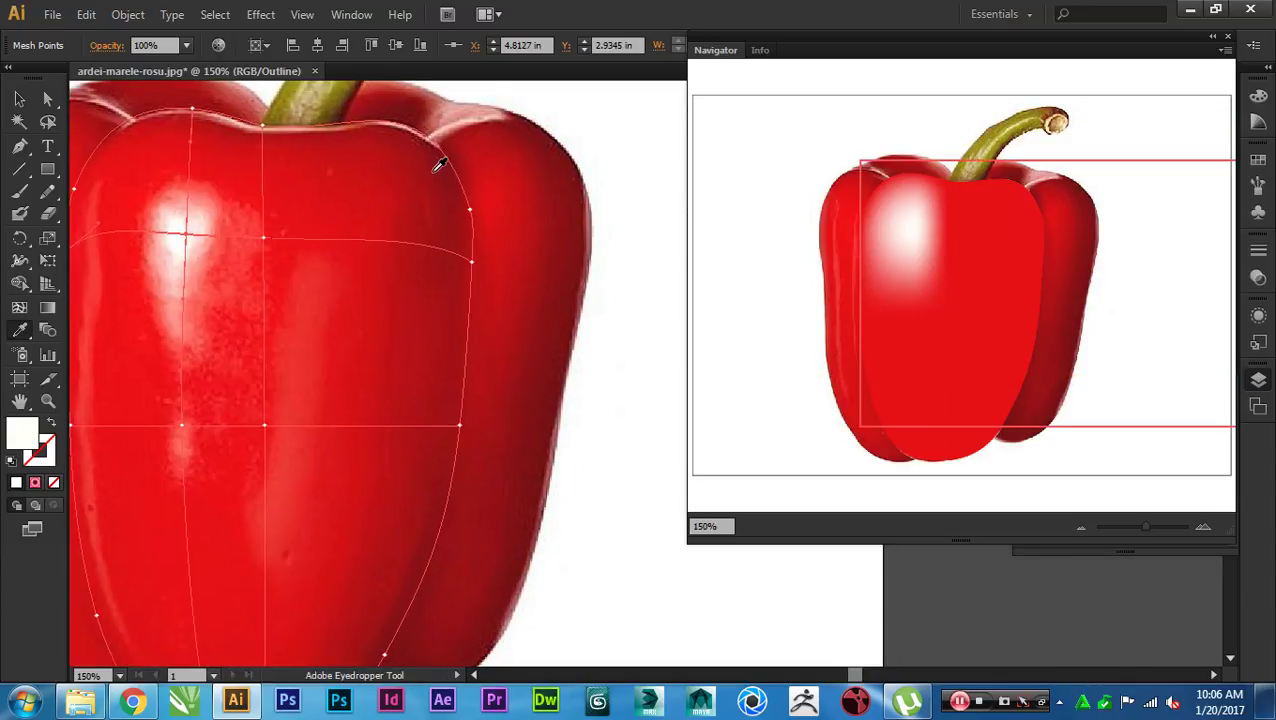
key(a)
scroll(427, 530, down, 1)
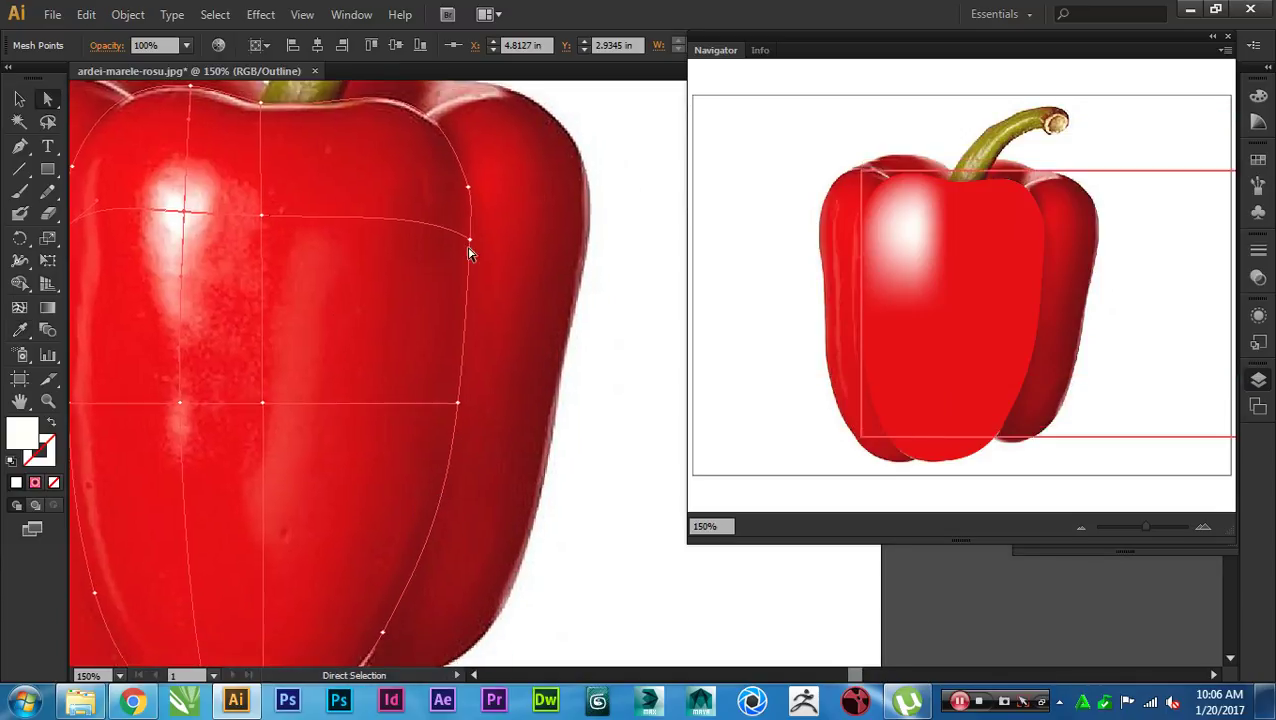
drag(536, 109, 391, 350)
scroll(510, 458, down, 3)
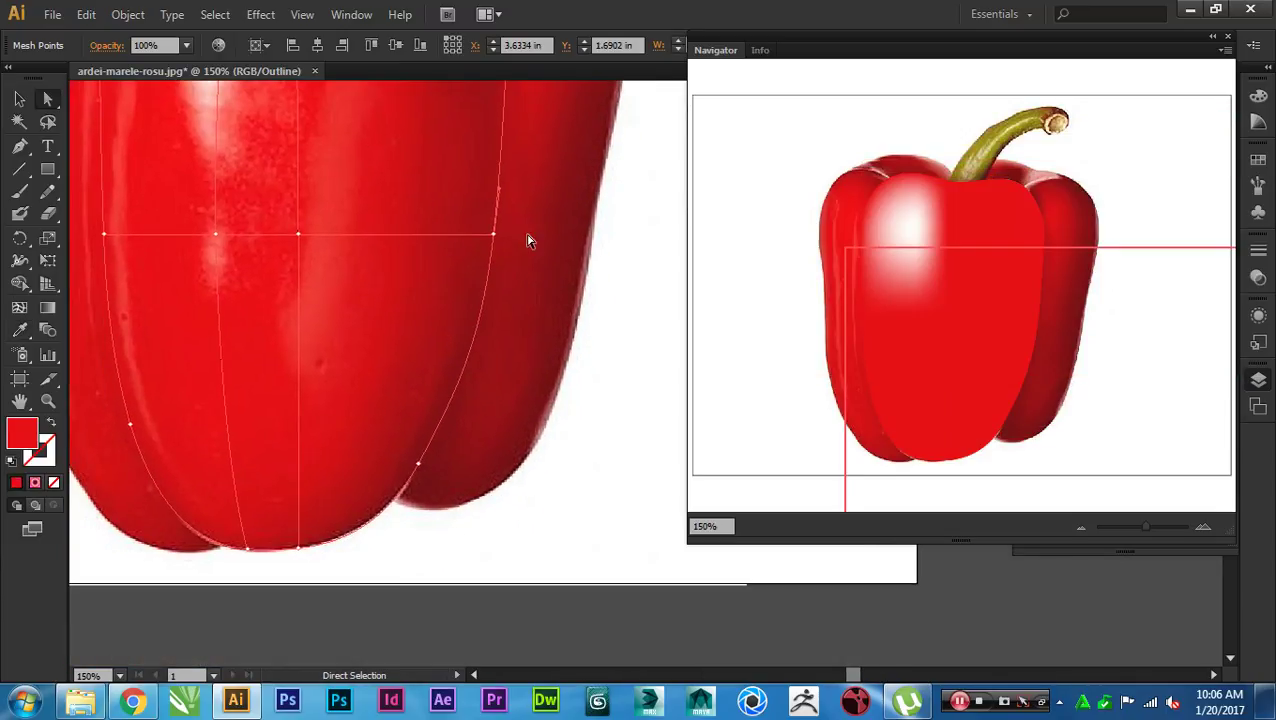
key(i)
click(437, 414)
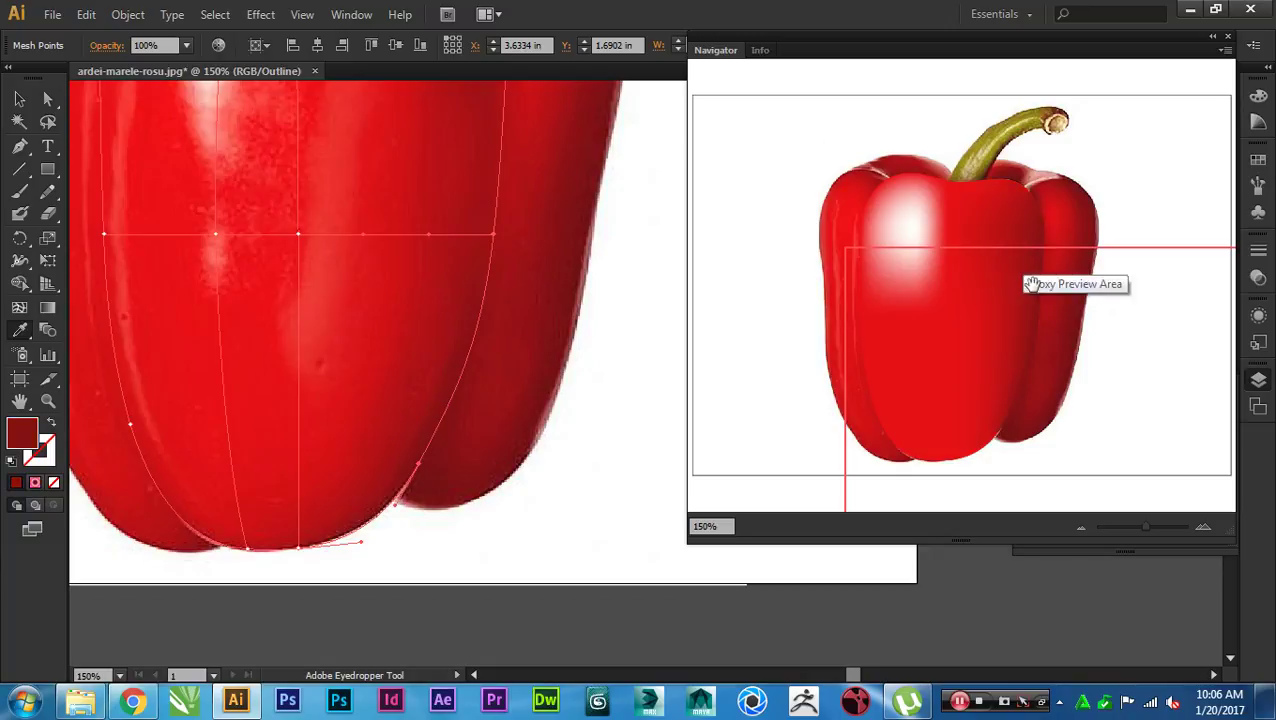
Step: Add a vertical mesh line near the lobe's right side and move its middle point outward toward the right edge
key(a)
scroll(604, 276, up, 3)
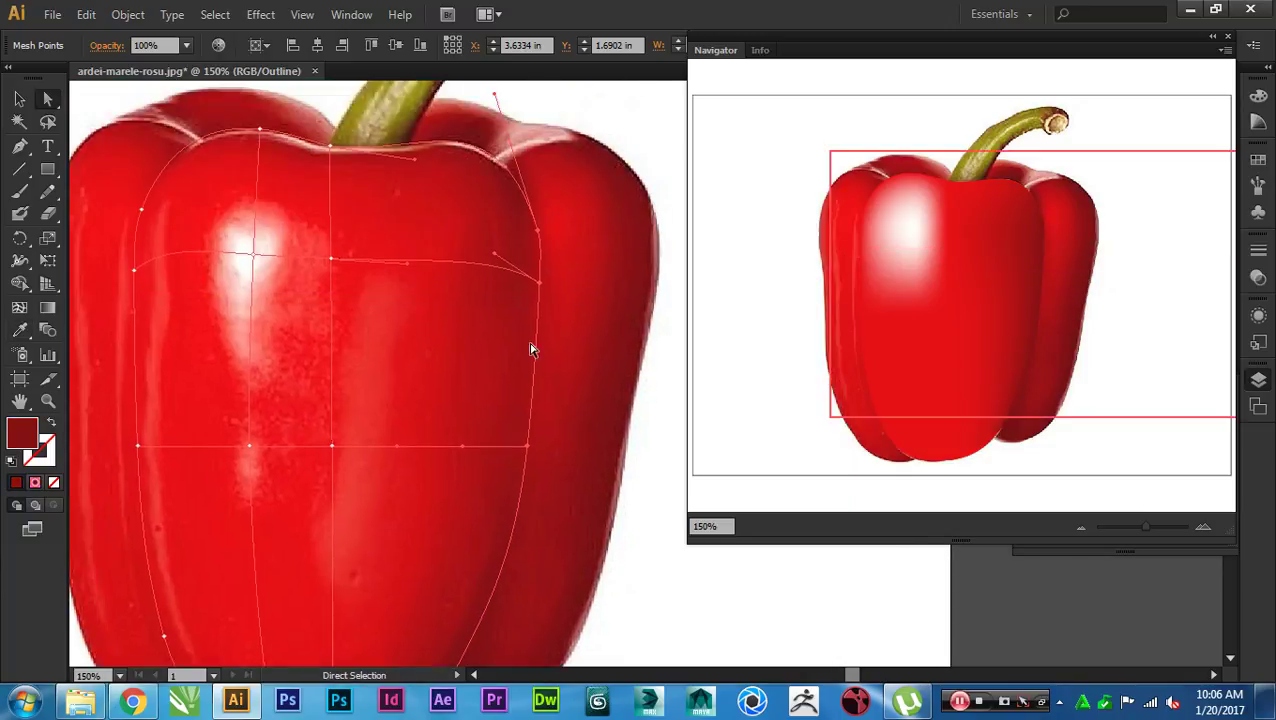
key(y)
key(u)
click(463, 263)
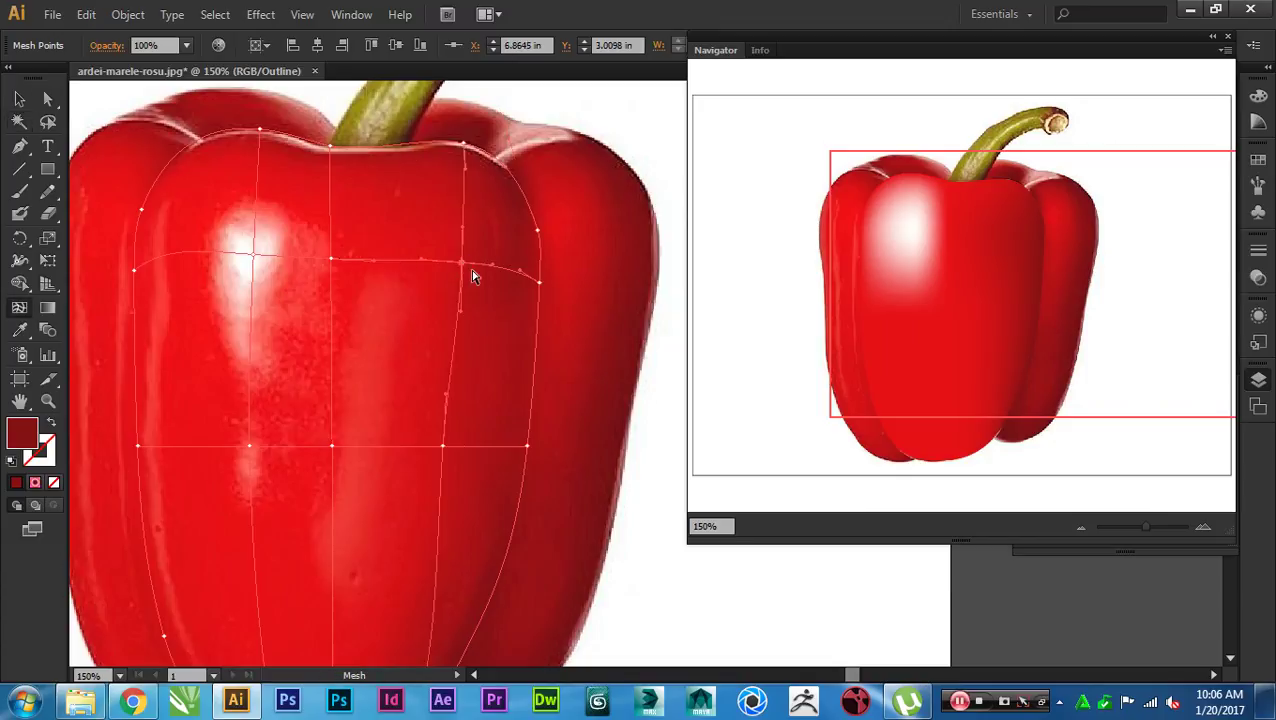
key(a)
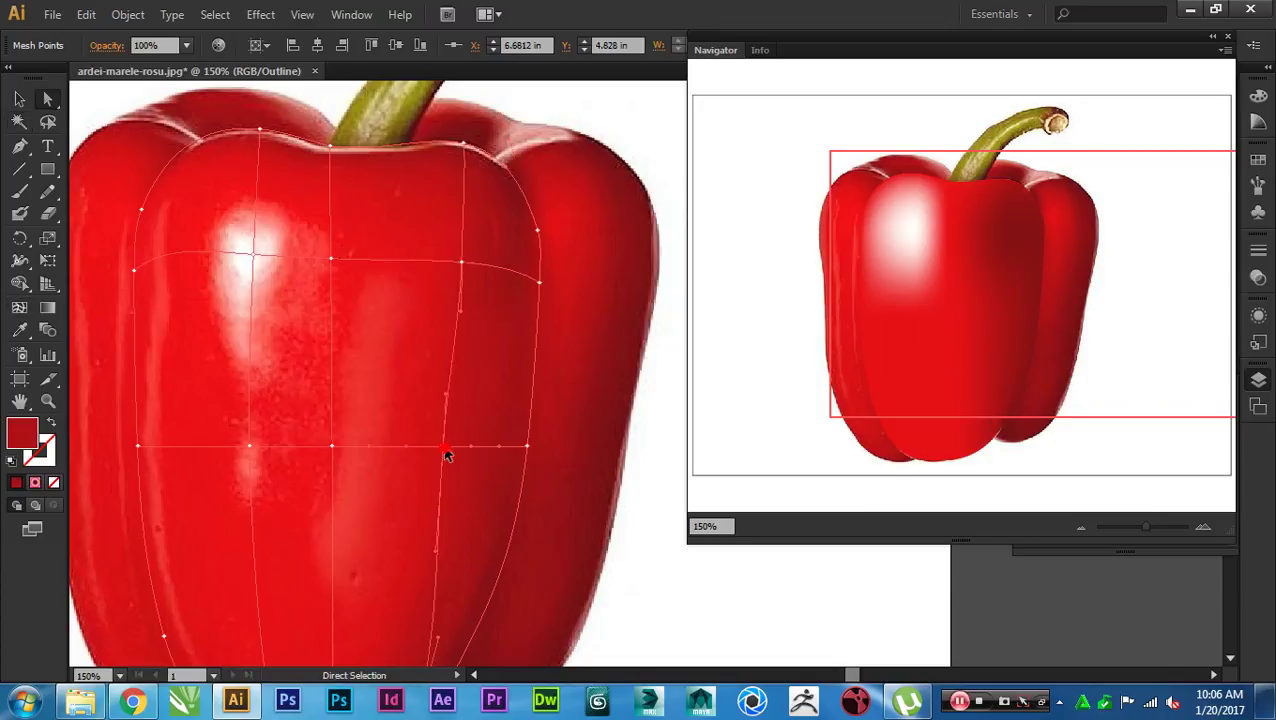
drag(443, 448, 517, 295)
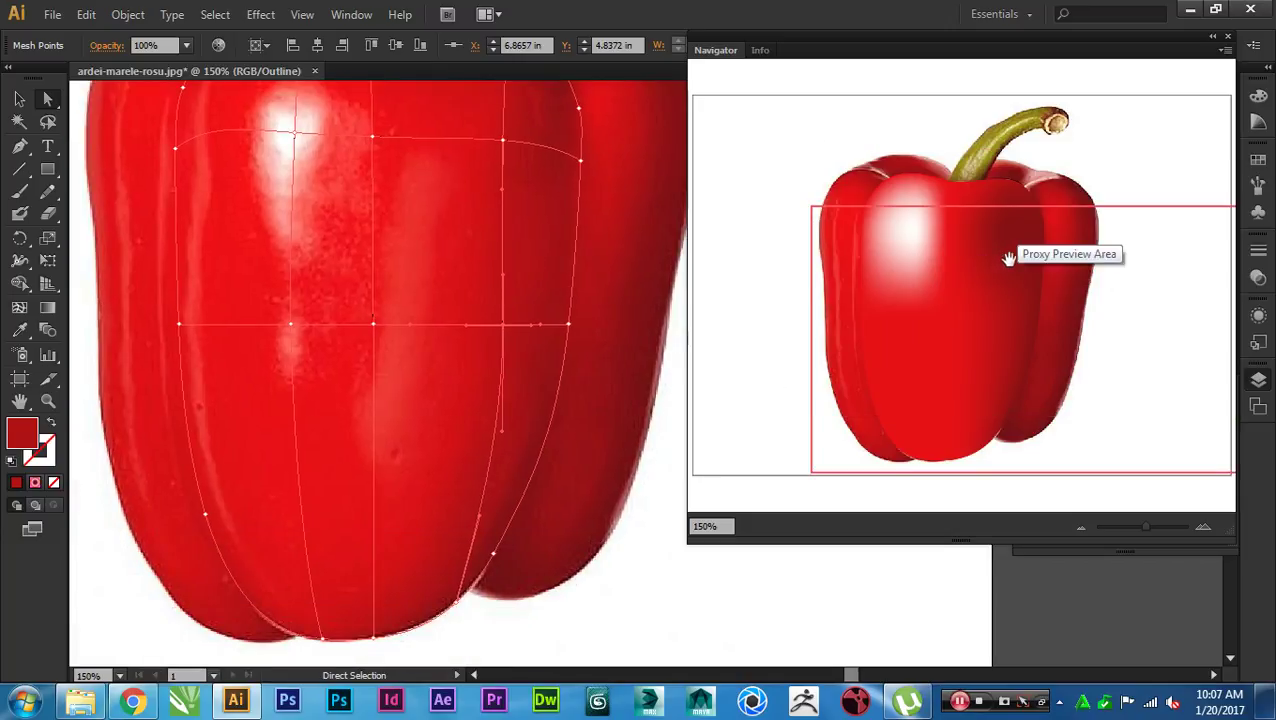
Step: Color the upper and middle points of the new right-hand mesh line with reds sampled from the photo
scroll(528, 470, up, 3)
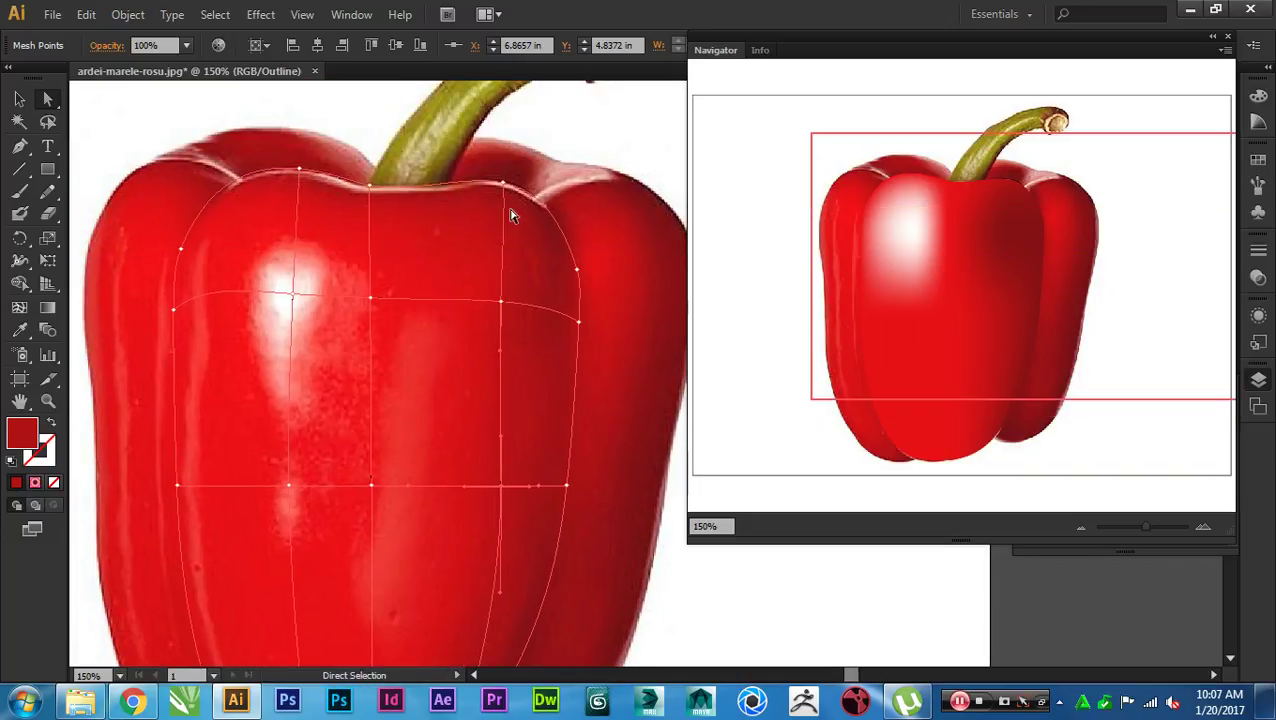
click(501, 301)
key(i)
click(474, 296)
key(a)
drag(530, 398, 538, 316)
click(509, 403)
key(i)
click(485, 398)
Step: Color the bottom point of the right-hand mesh line with dark red sampled from the photo
drag(516, 451, 516, 342)
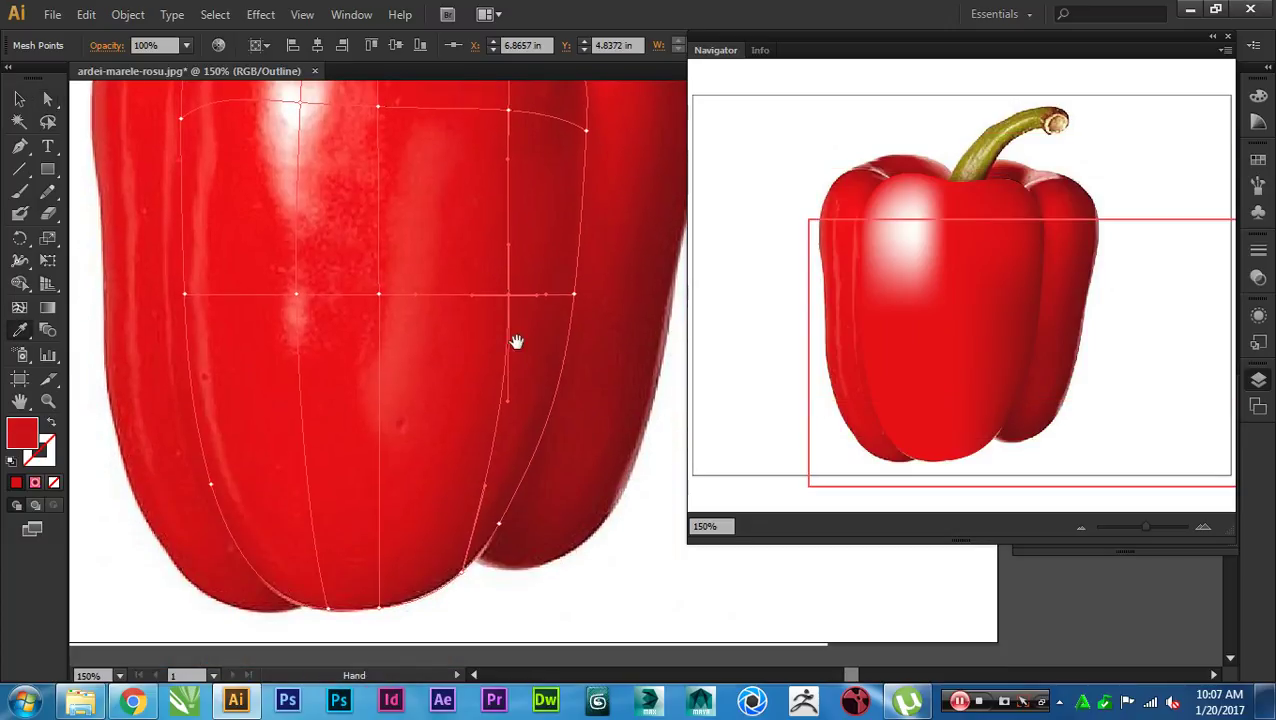
ctrl+click(457, 566)
click(464, 561)
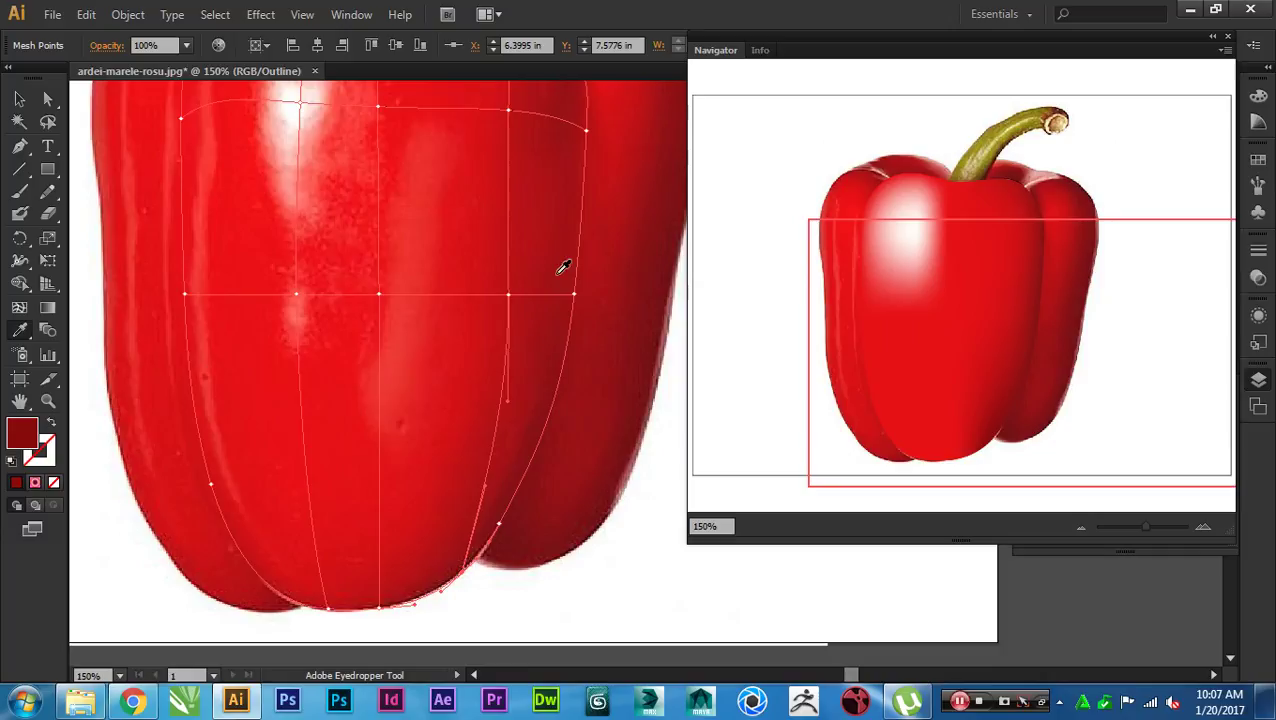
Step: Color the middle, upper and top points of the central vertical mesh line with reds sampled from the photo
scroll(482, 387, up, 2)
ctrl+click(385, 390)
click(385, 390)
drag(416, 290, 418, 395)
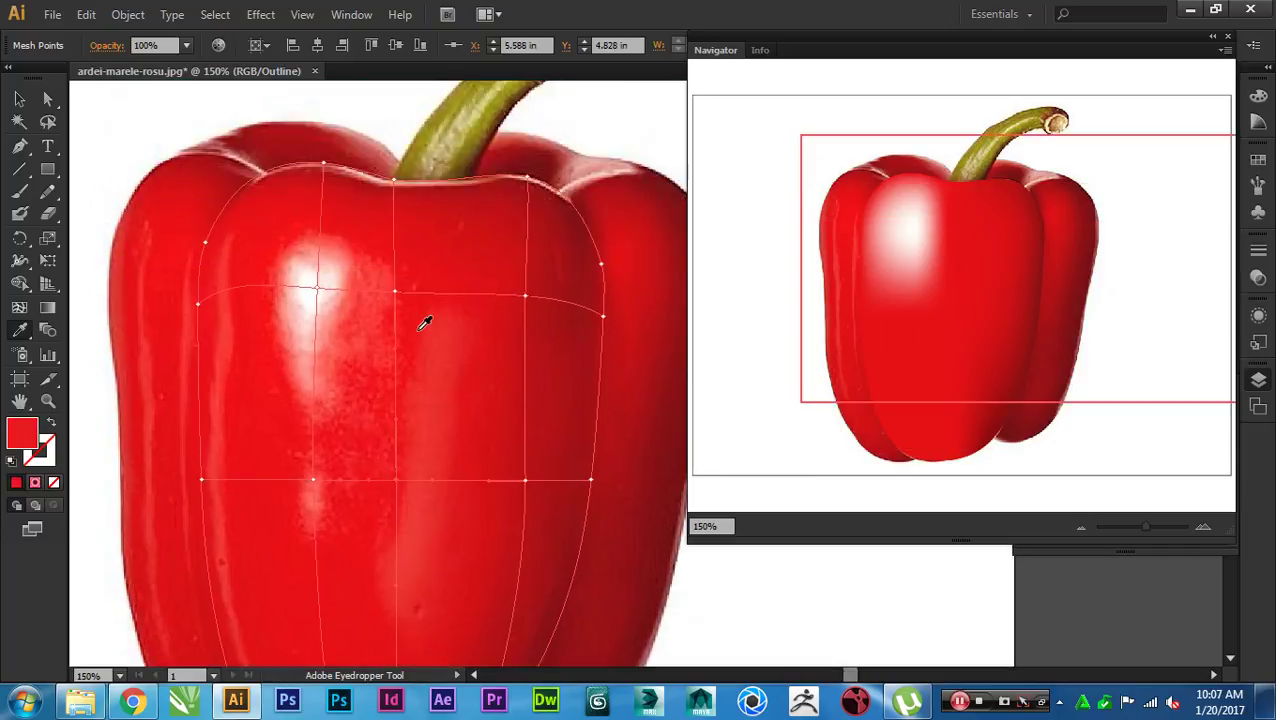
ctrl+click(394, 292)
click(395, 293)
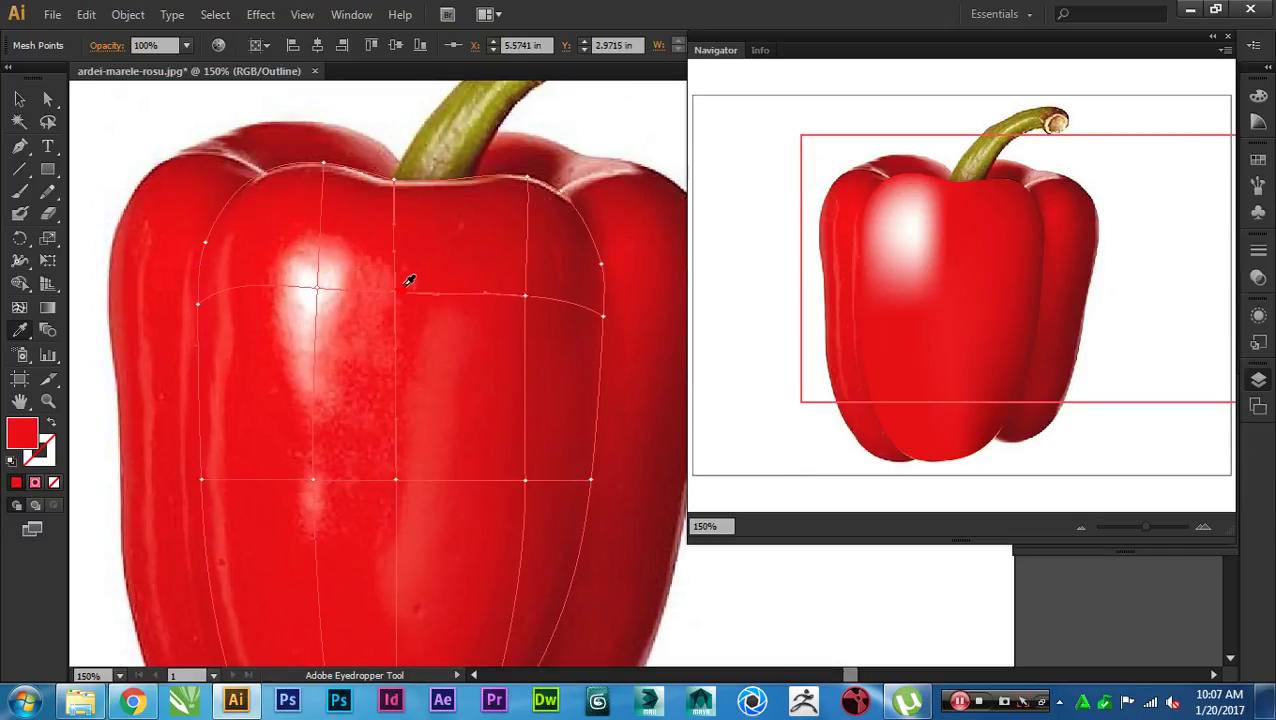
ctrl+click(394, 180)
click(398, 190)
Step: Color the top-edge mesh point above the highlight and the upper left-edge points with reds sampled from the photo
drag(462, 220, 531, 236)
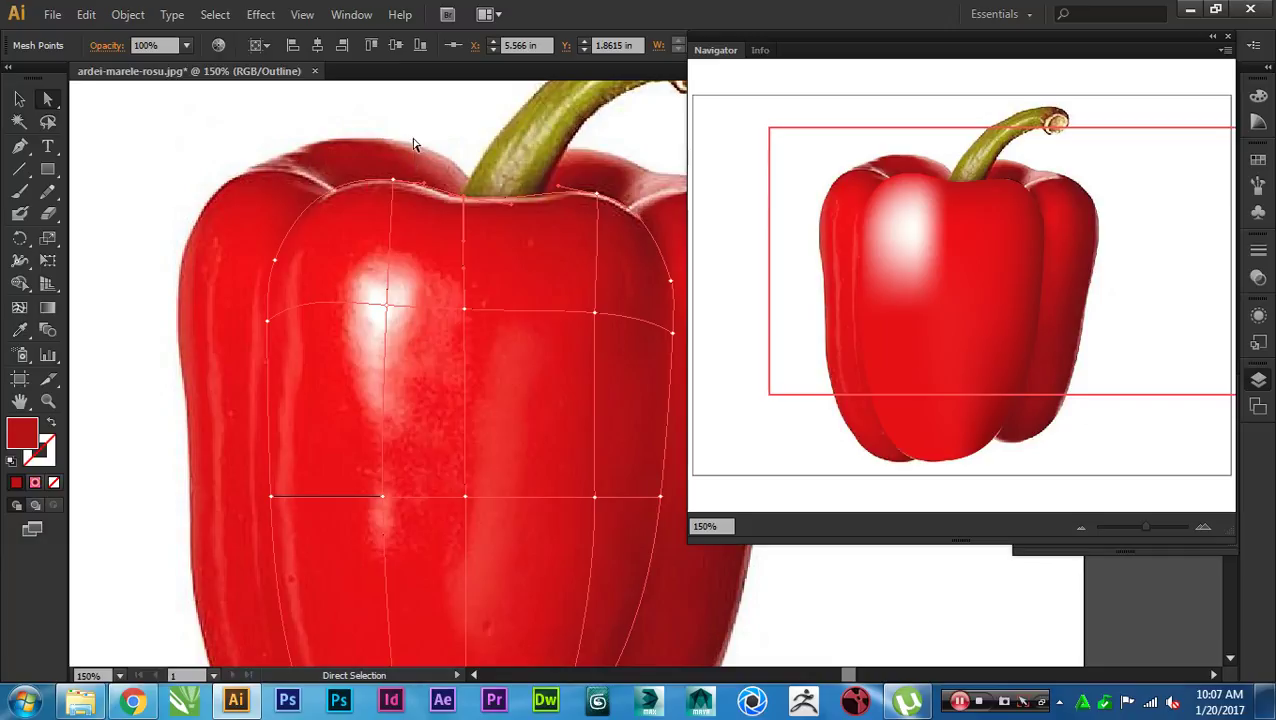
drag(416, 142, 509, 129)
click(394, 180)
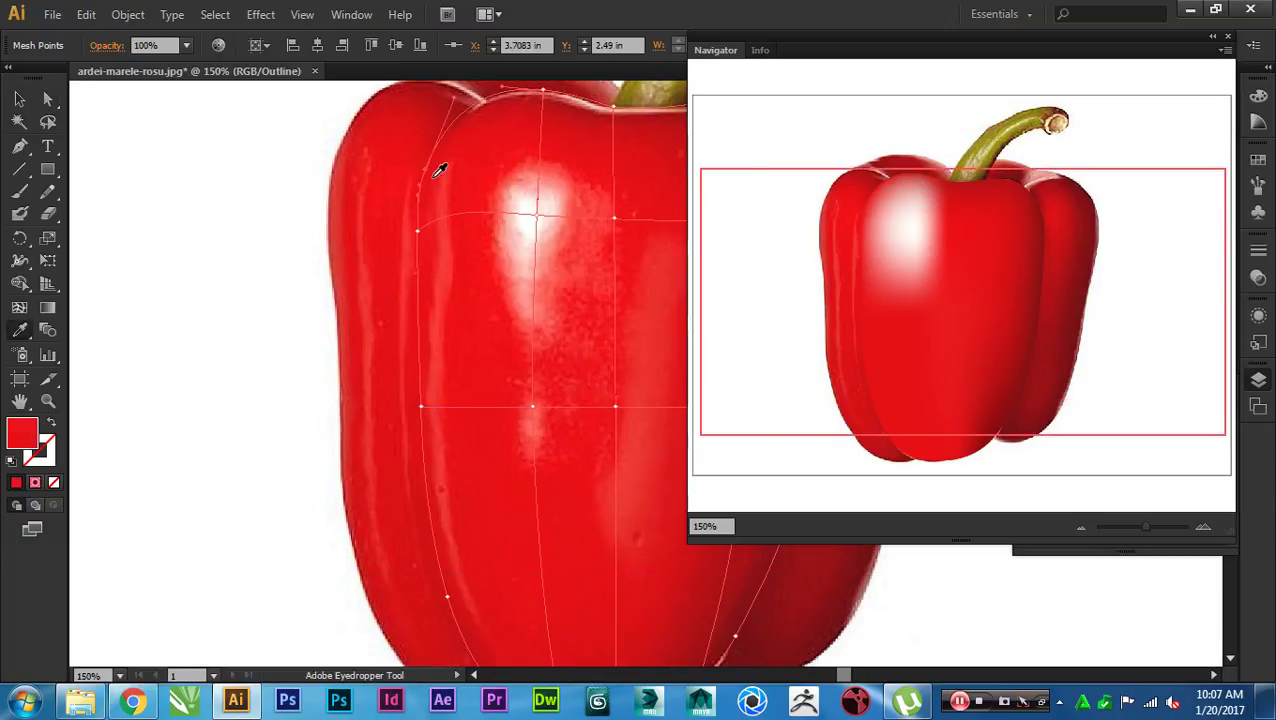
ctrl+click(418, 230)
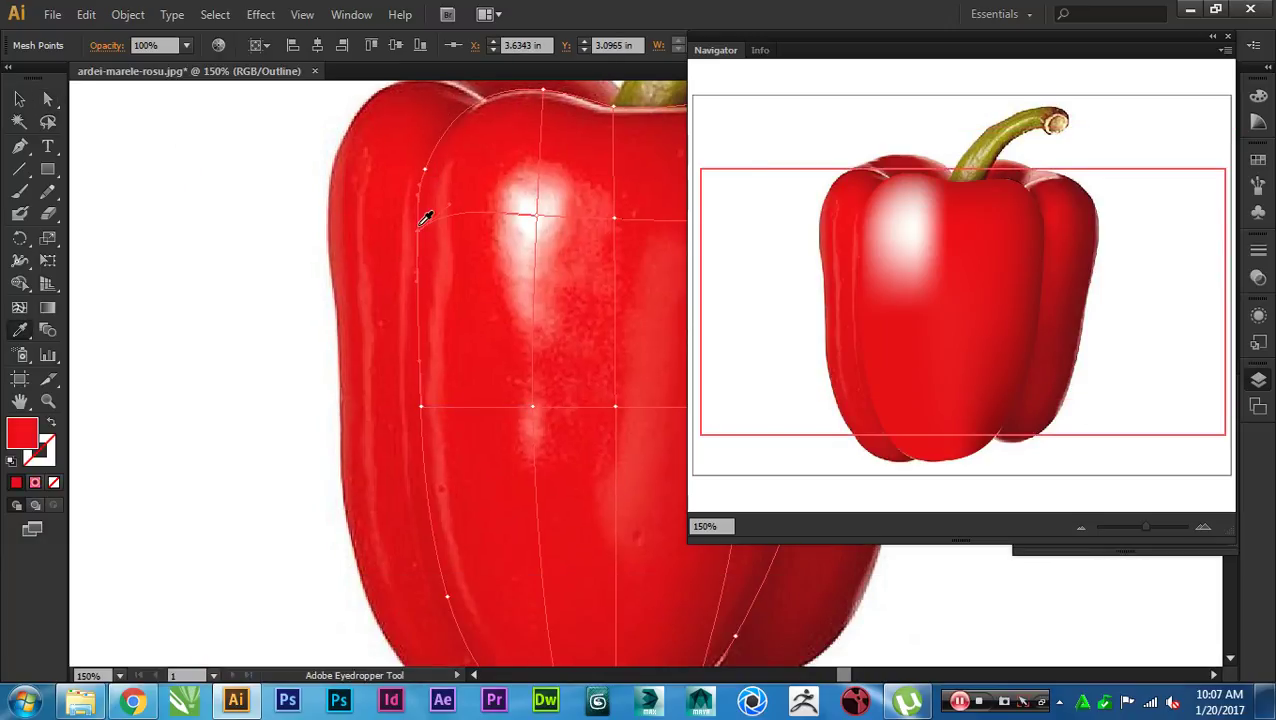
Step: Select the mesh points along the lobe's bottom edge and color them dark red sampled from the photo
drag(502, 321, 502, 310)
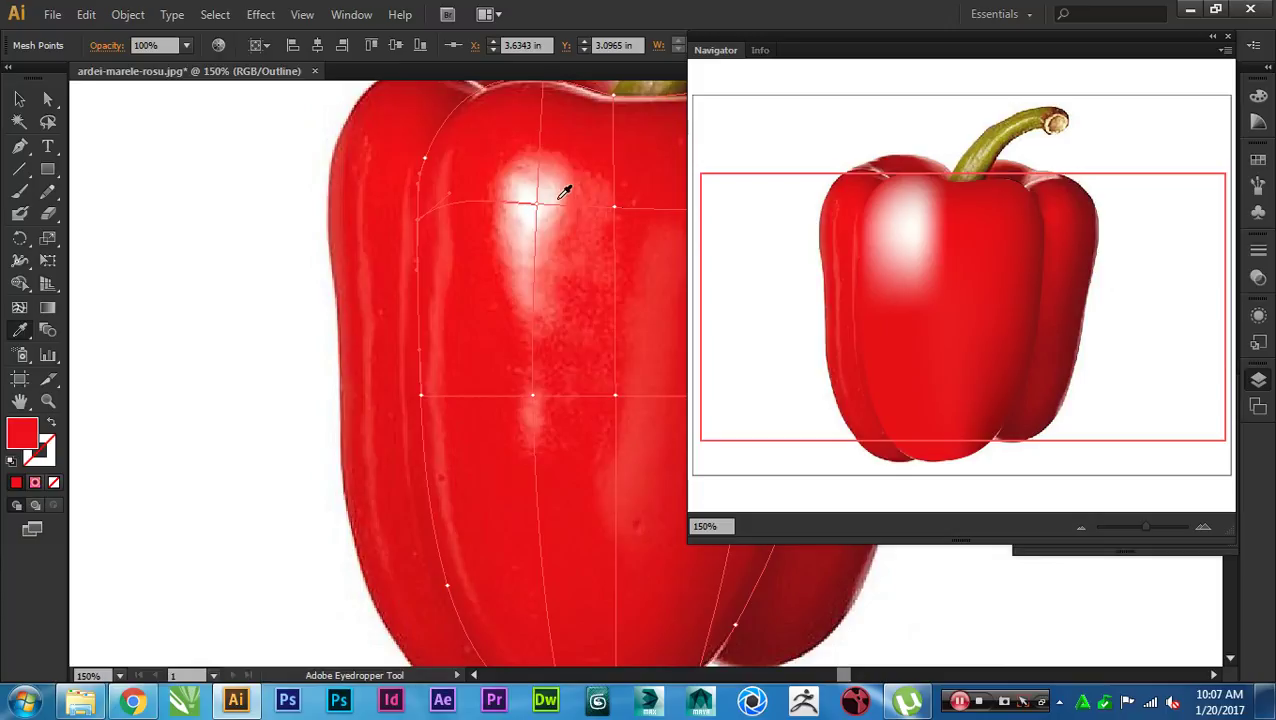
drag(562, 298, 555, 226)
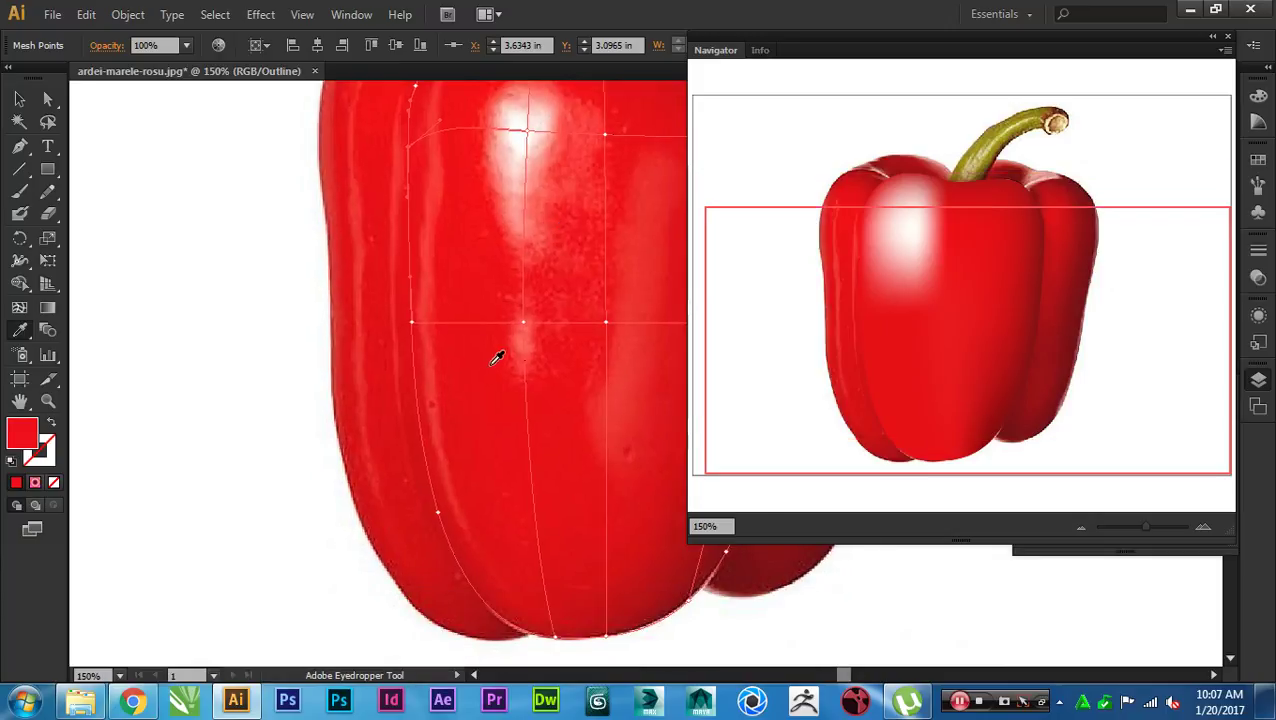
drag(525, 371, 467, 324)
drag(419, 454, 372, 329)
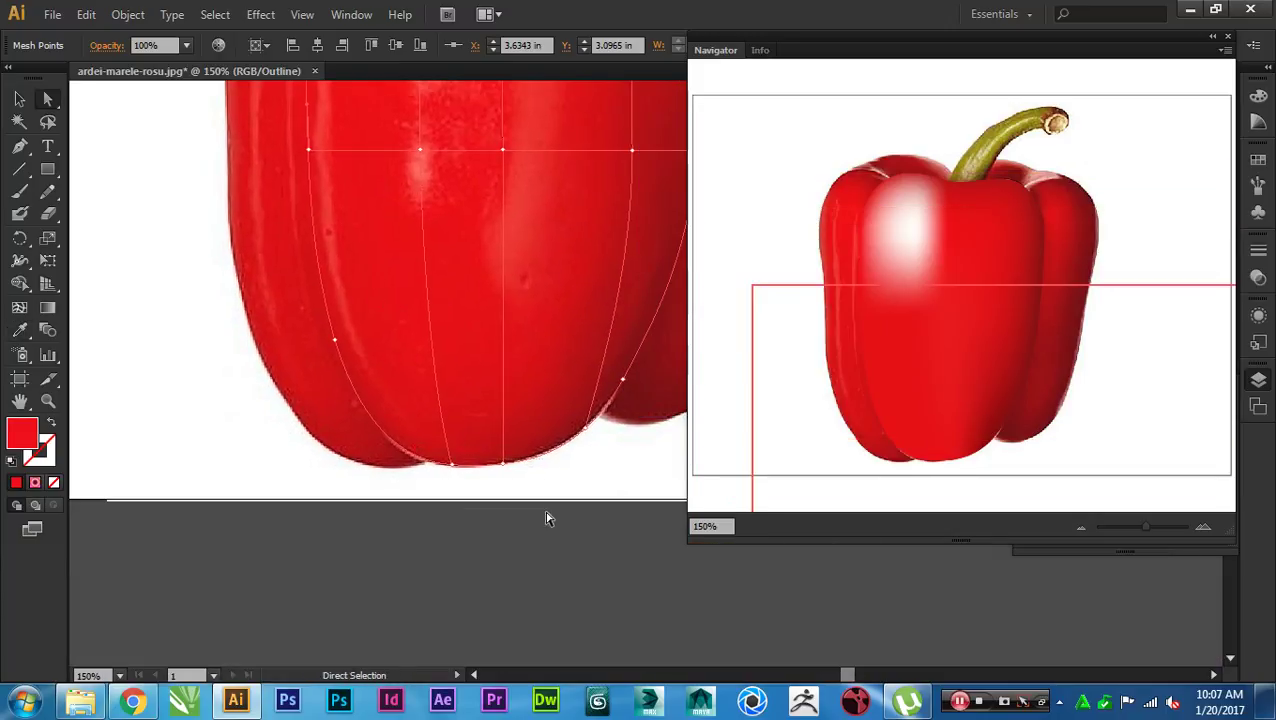
drag(545, 497, 440, 450)
click(463, 459)
key(a)
drag(472, 375, 486, 412)
Step: Add two horizontal mesh lines across the lobe, one just above and one just below the white highlight
scroll(493, 440, up, 5)
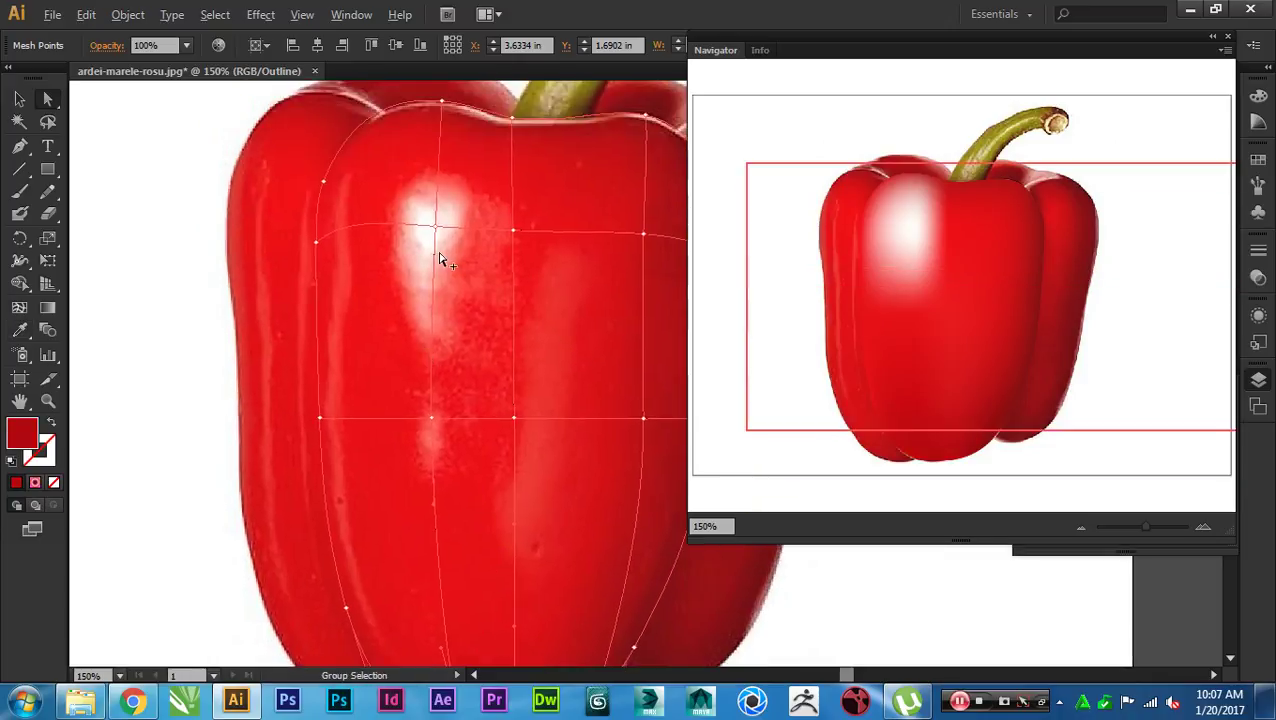
scroll(447, 246, up, 2)
drag(449, 241, 418, 303)
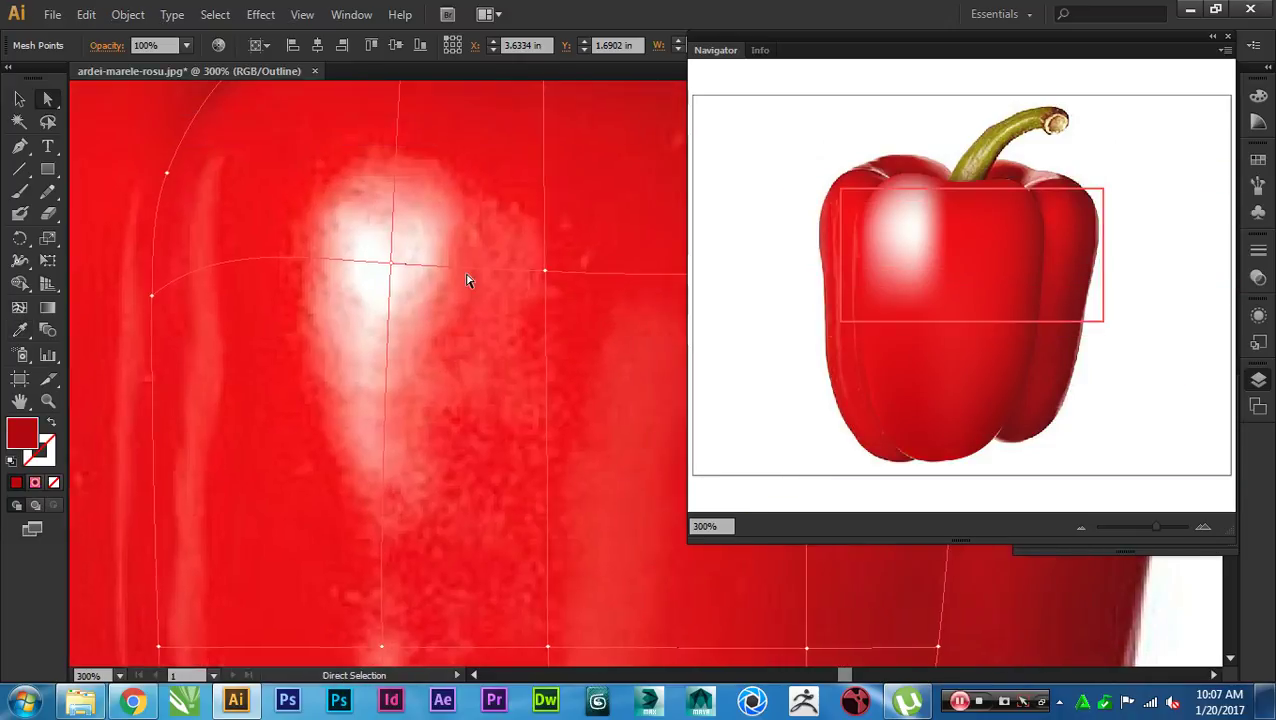
drag(937, 219, 921, 247)
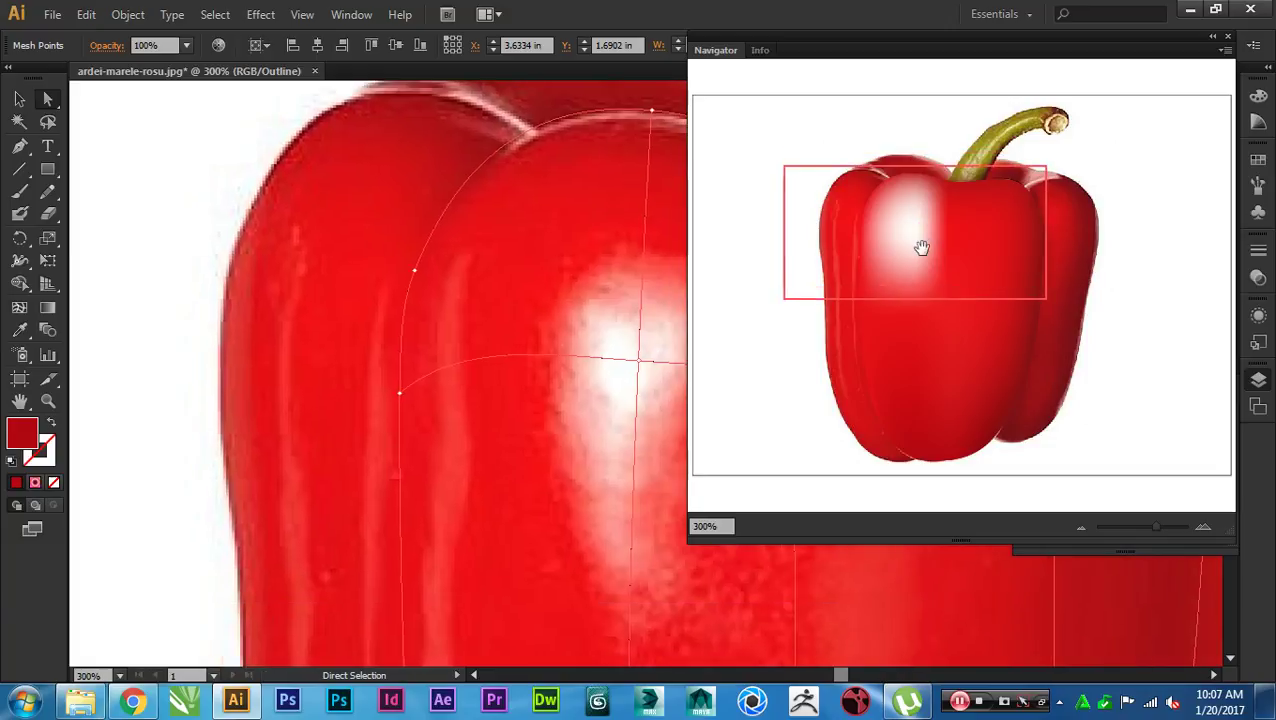
drag(606, 388, 391, 327)
drag(509, 364, 503, 362)
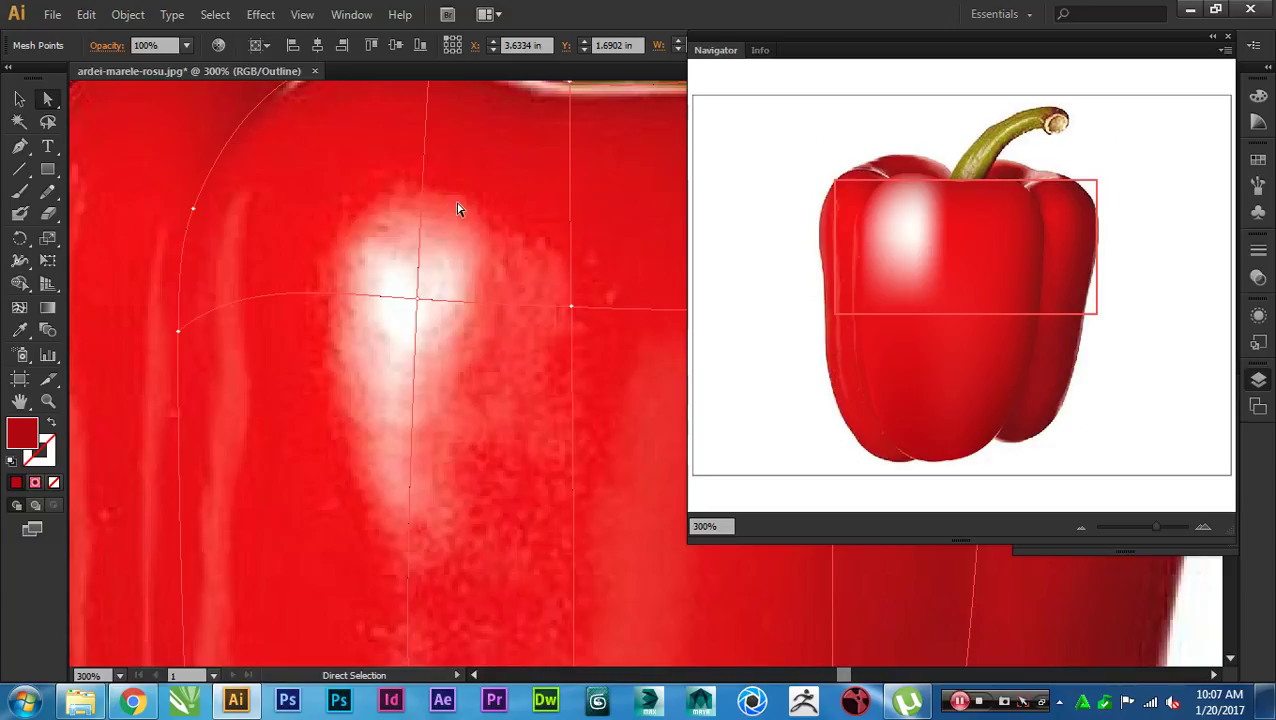
key(u)
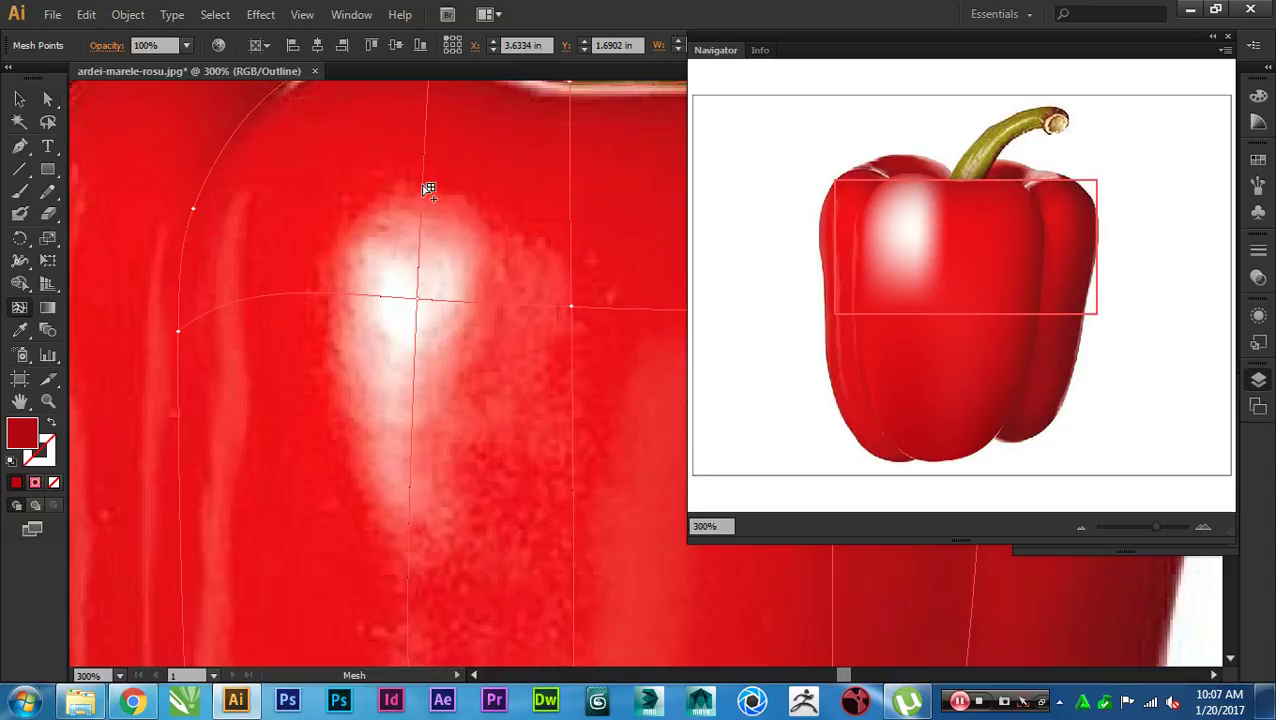
click(425, 196)
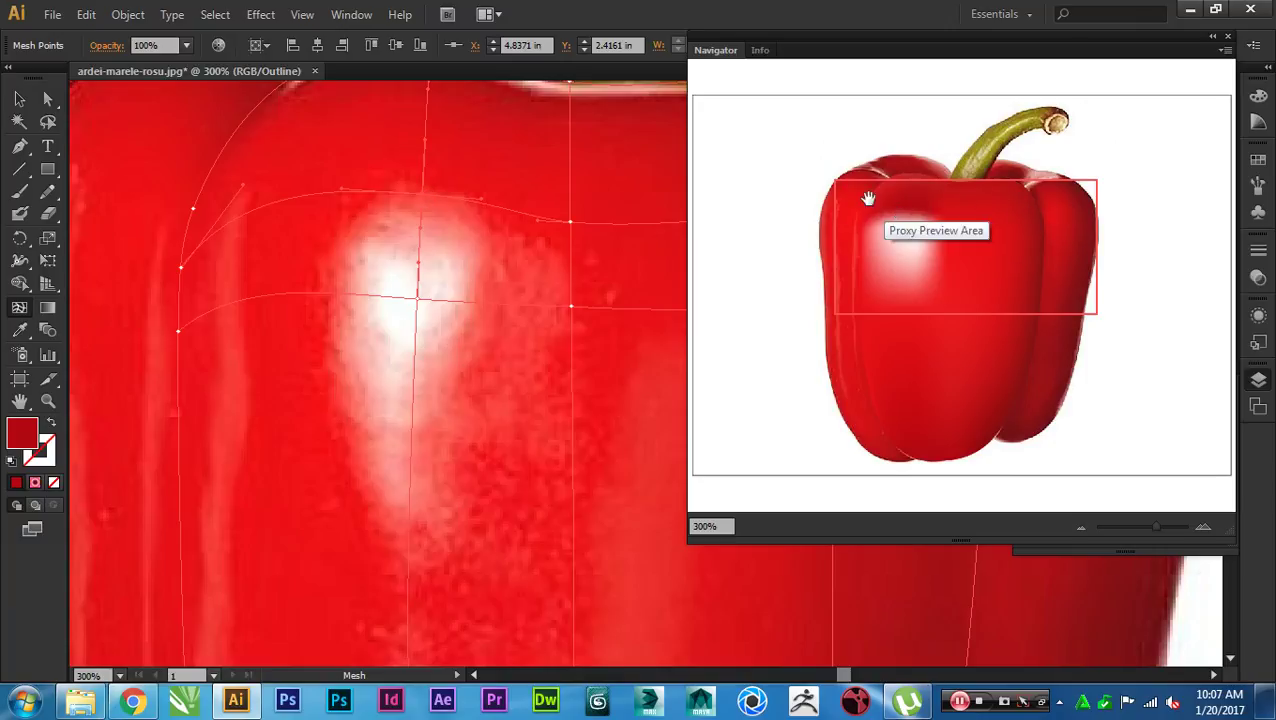
click(412, 568)
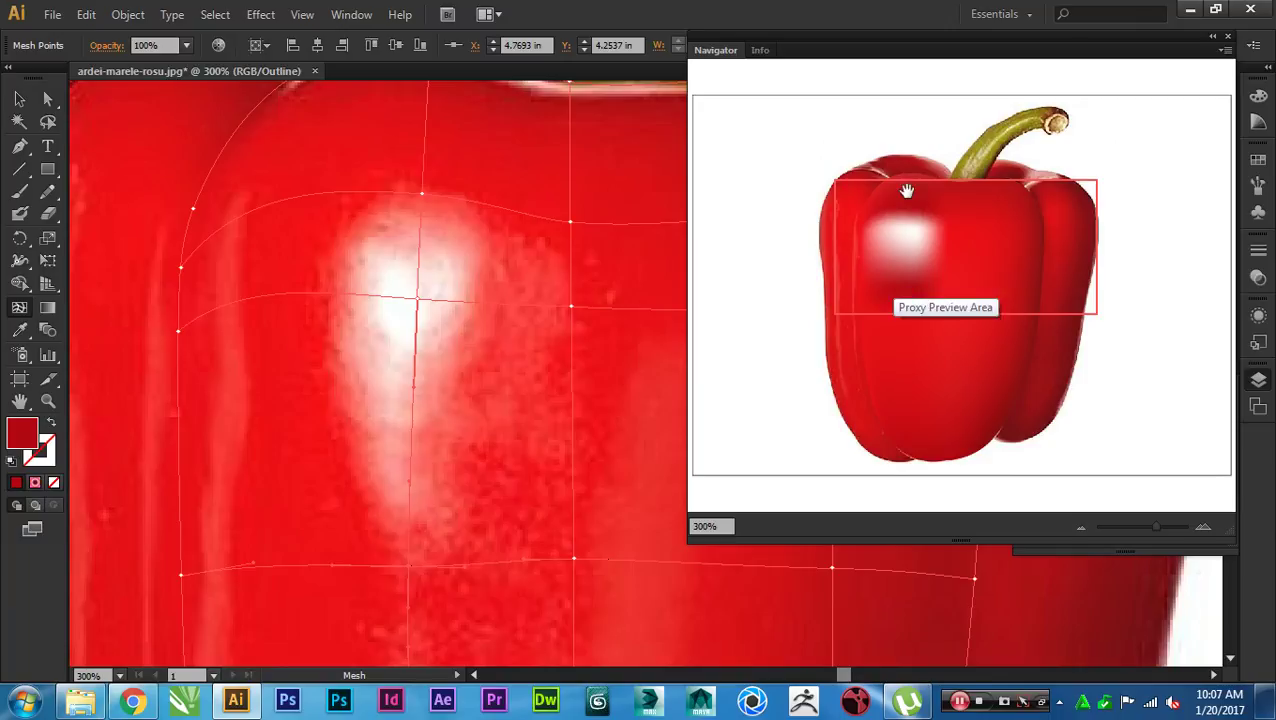
Step: Color the mesh point above the highlight and its neighbor on the central line with reds sampled from the photo
key(a)
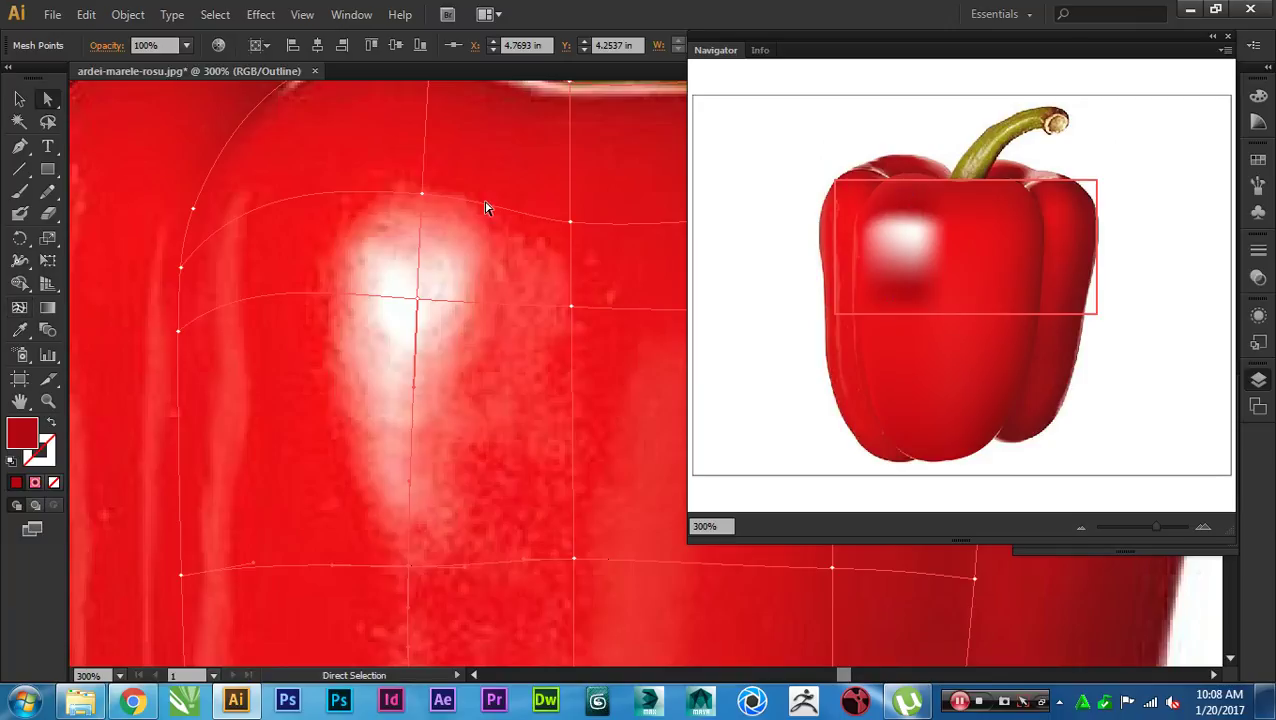
drag(473, 177, 410, 215)
key(i)
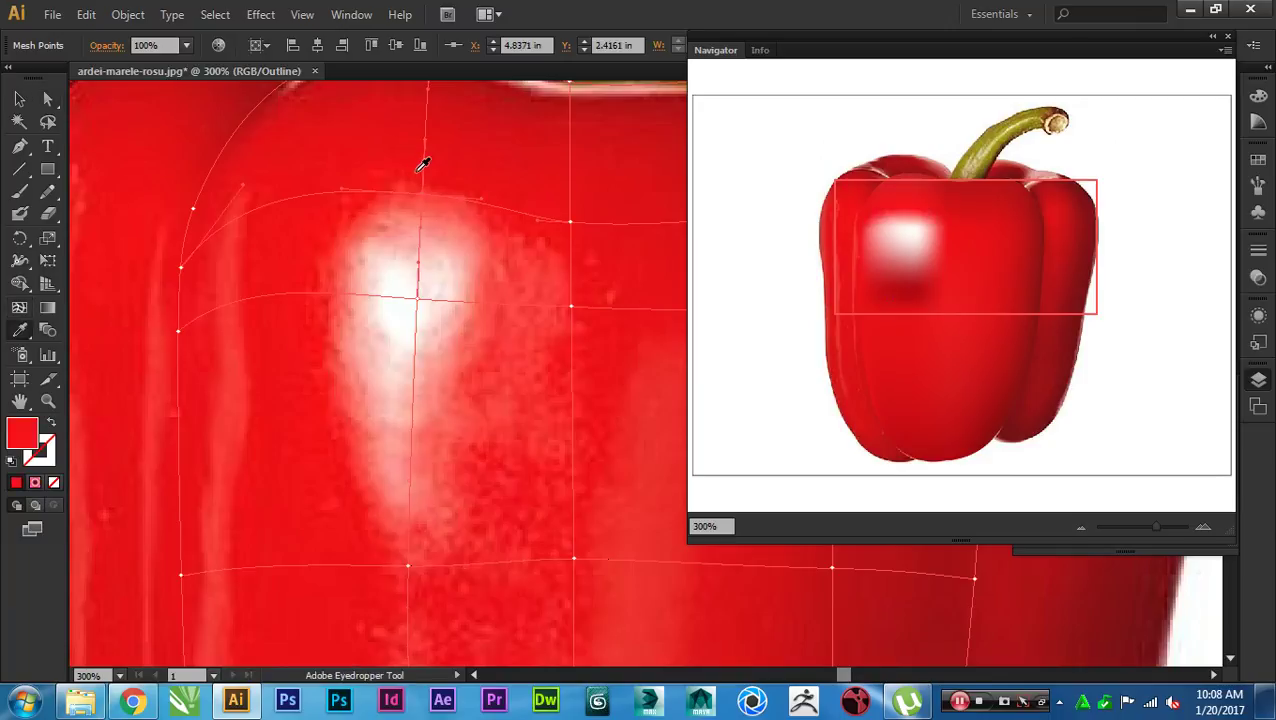
ctrl+click(569, 220)
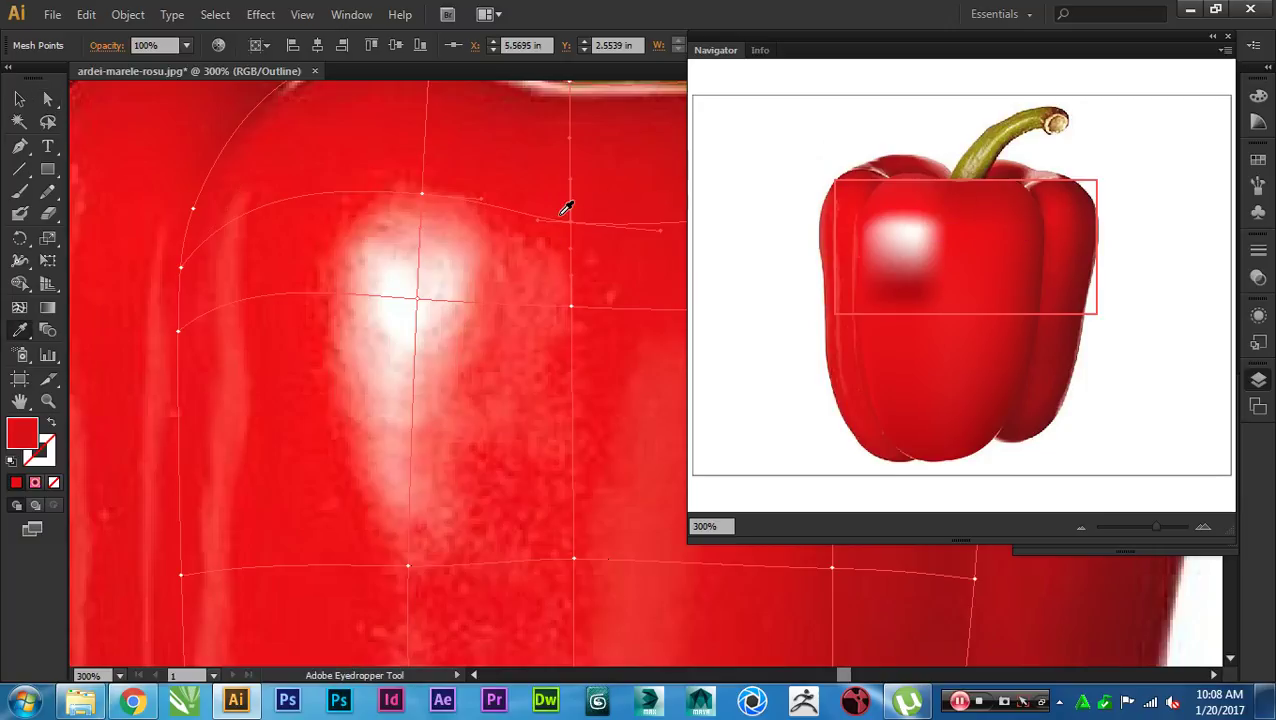
drag(566, 209, 572, 183)
Step: Color the mesh point just below the highlight with bright red sampled from the photo
key(a)
click(405, 520)
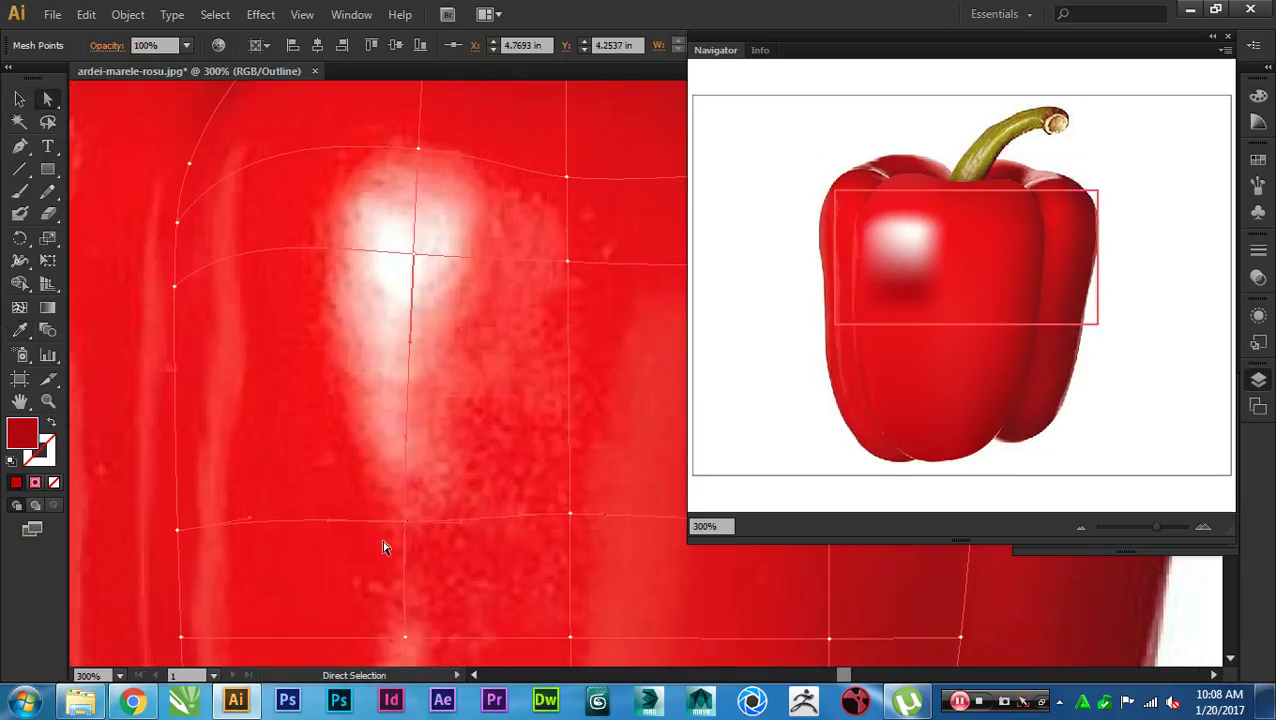
key(i)
click(368, 528)
Step: Add two vertical mesh lines through the lobe, one along each side of the white highlight
key(a)
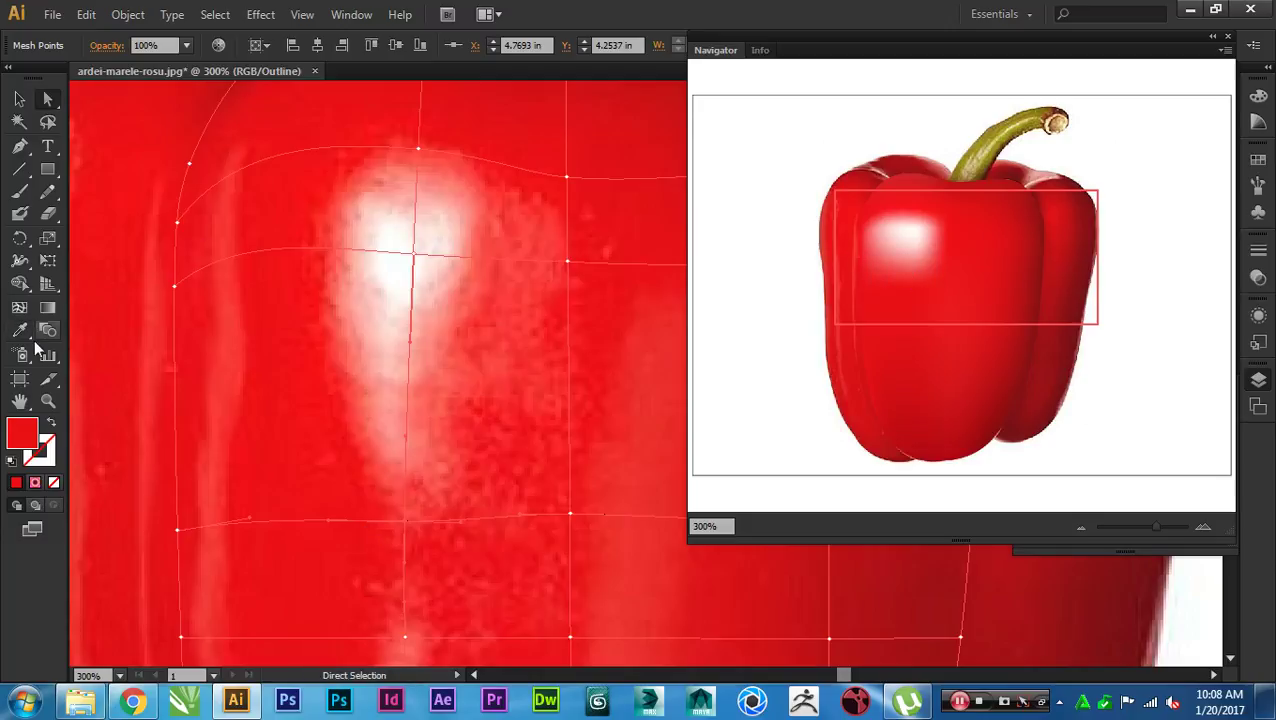
click(19, 307)
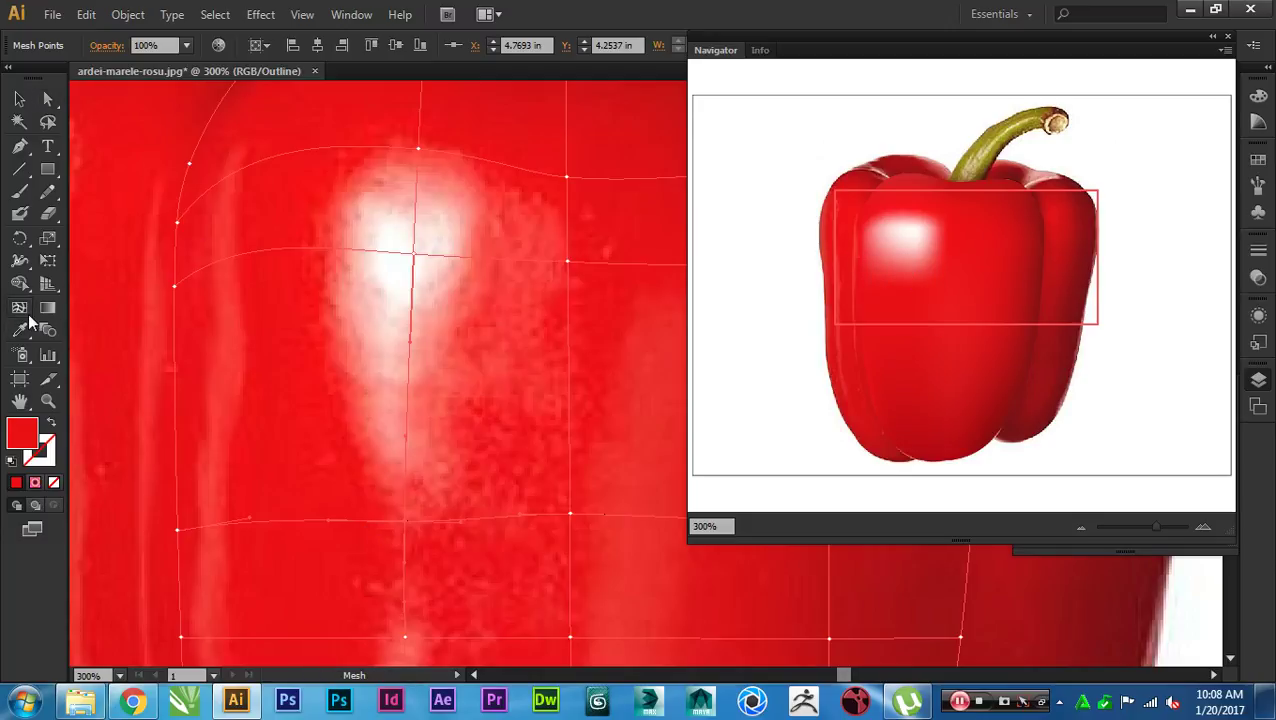
click(333, 251)
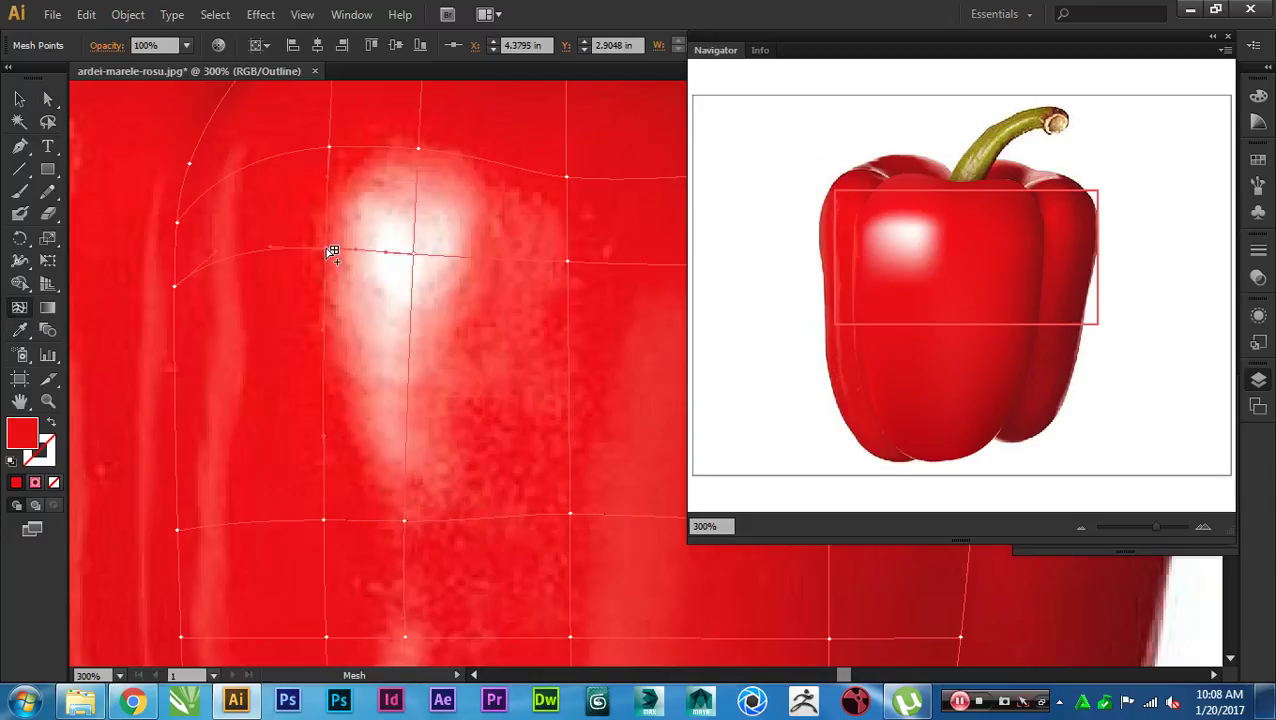
click(501, 266)
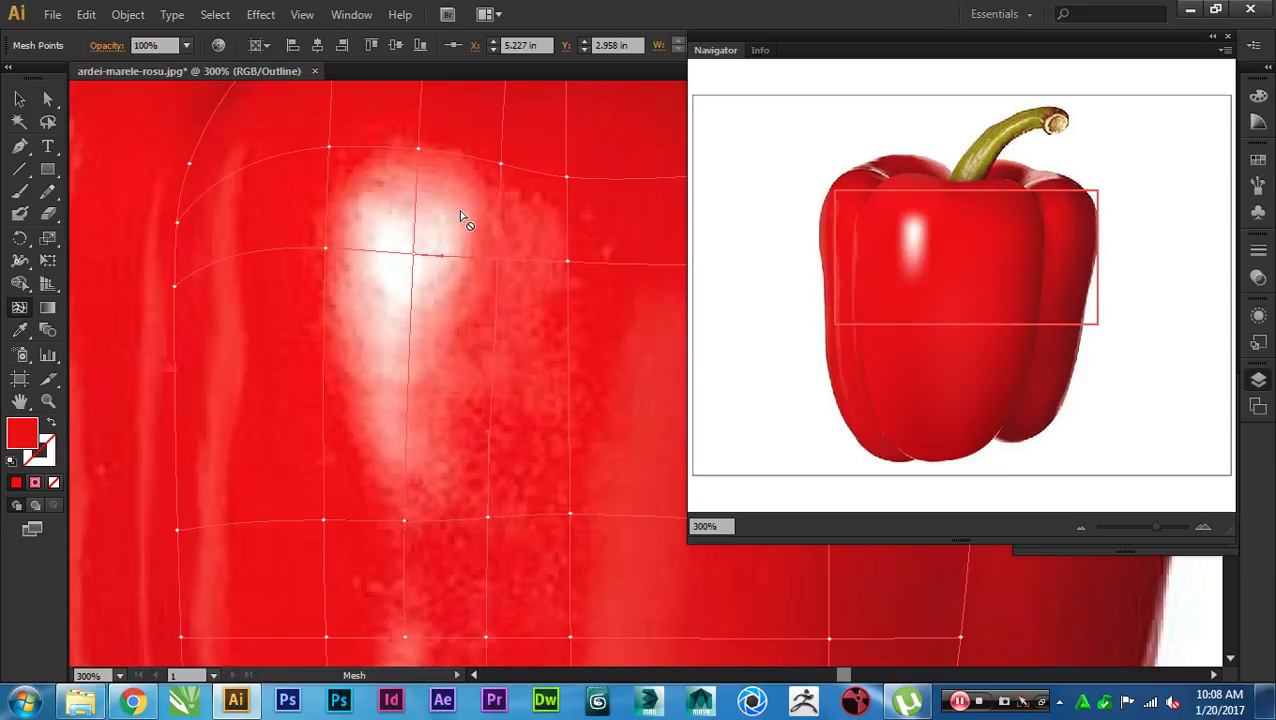
Step: Move the mesh points below and above the highlight on its right-hand mesh line inward toward the highlight's outline
key(a)
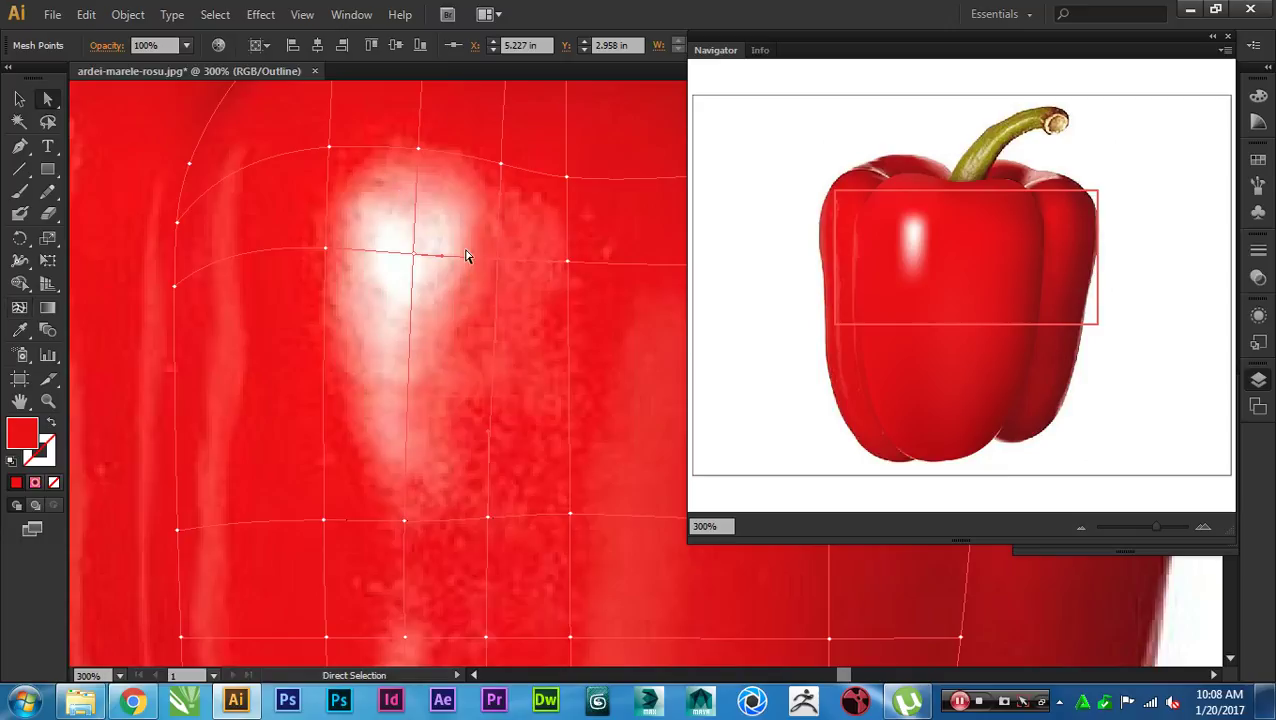
scroll(470, 287, left, 1)
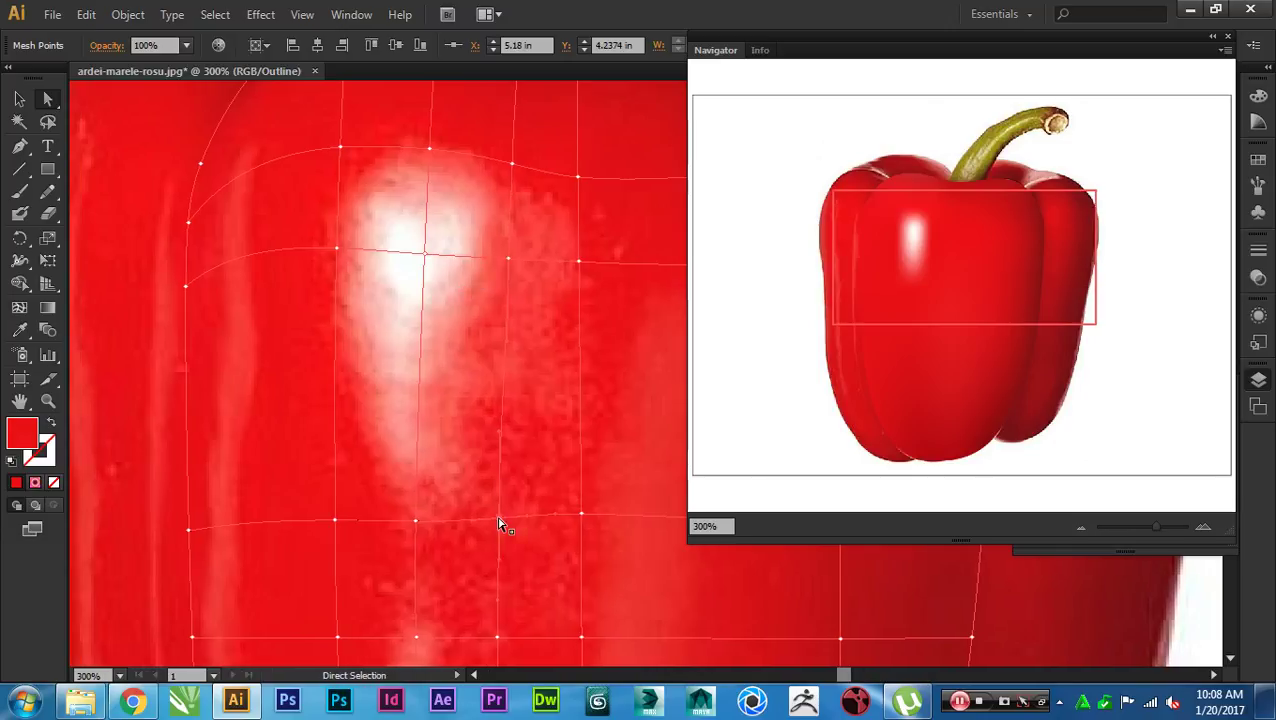
drag(498, 520, 451, 520)
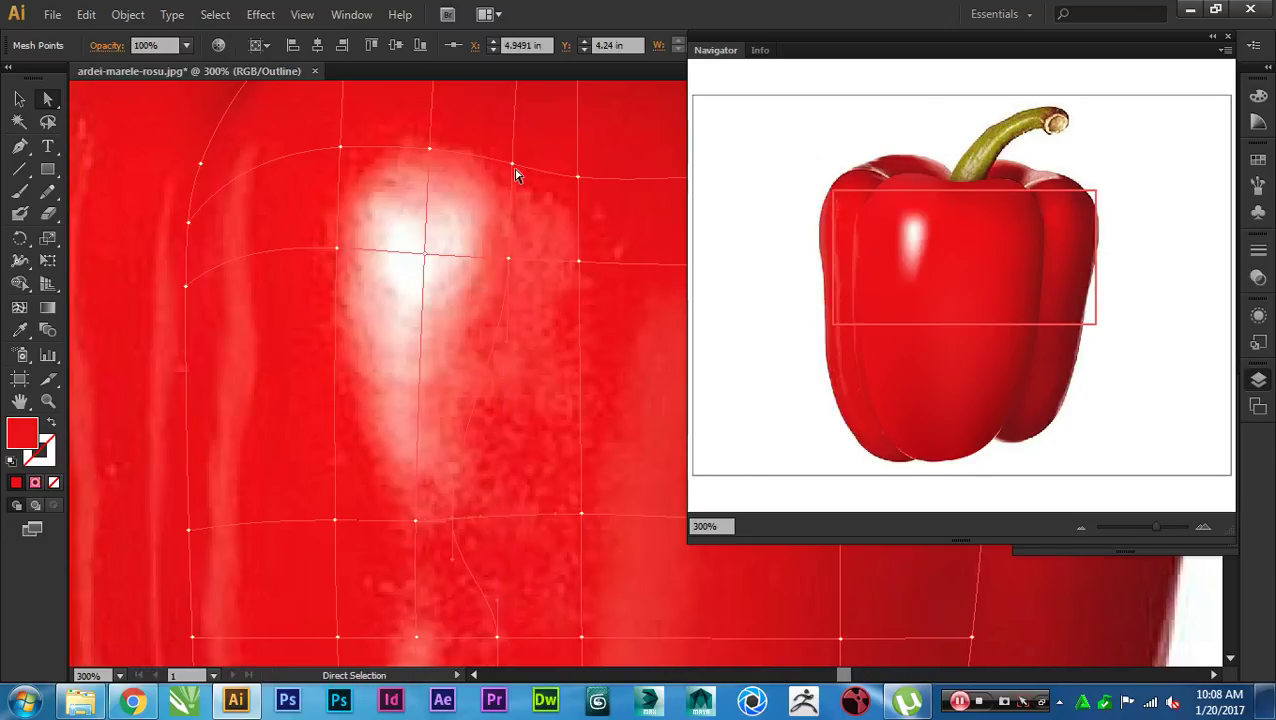
alt+scroll(498, 185, up, 1)
drag(498, 185, 462, 238)
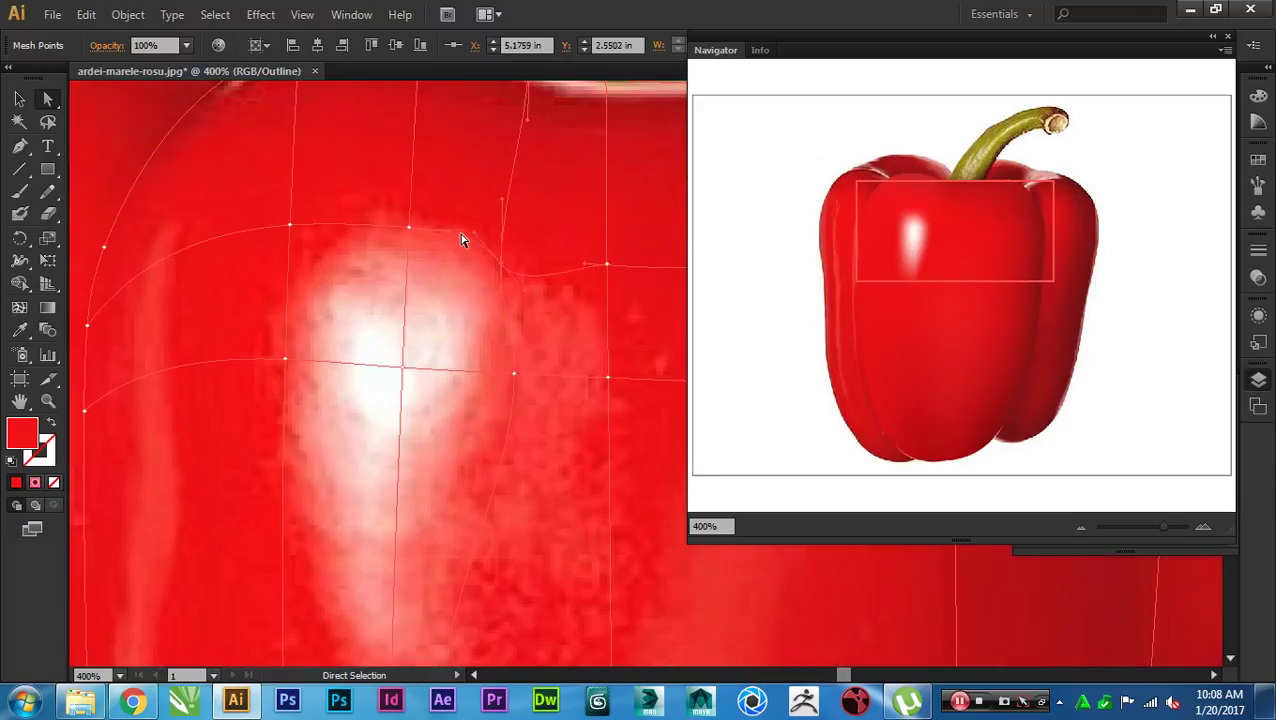
Step: Change the selection color of Layer 2 to Black
click(1257, 382)
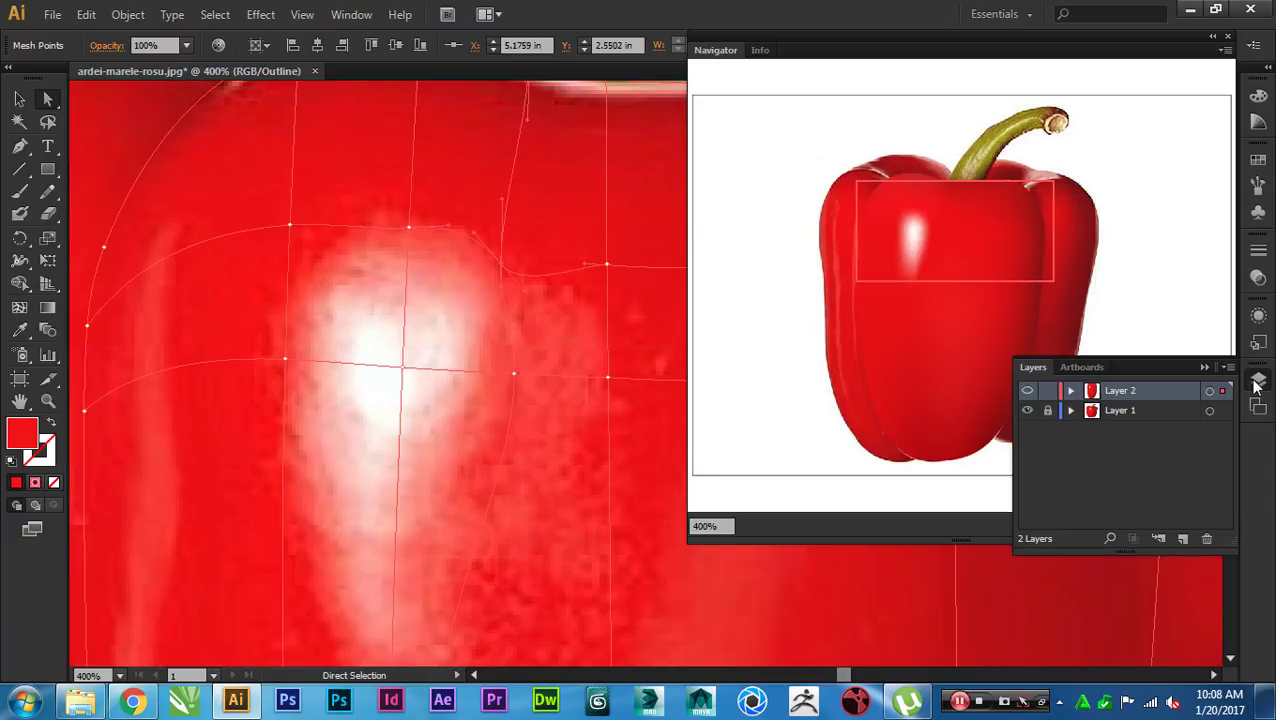
double_click(1093, 392)
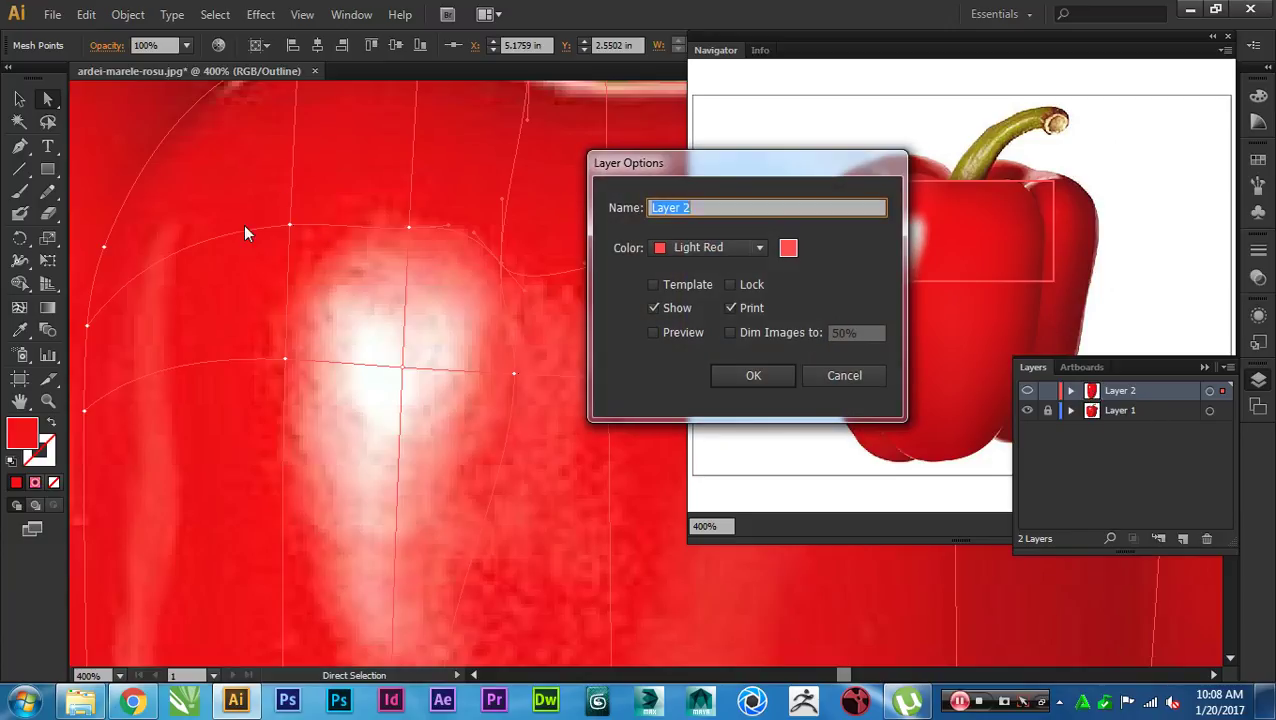
click(691, 248)
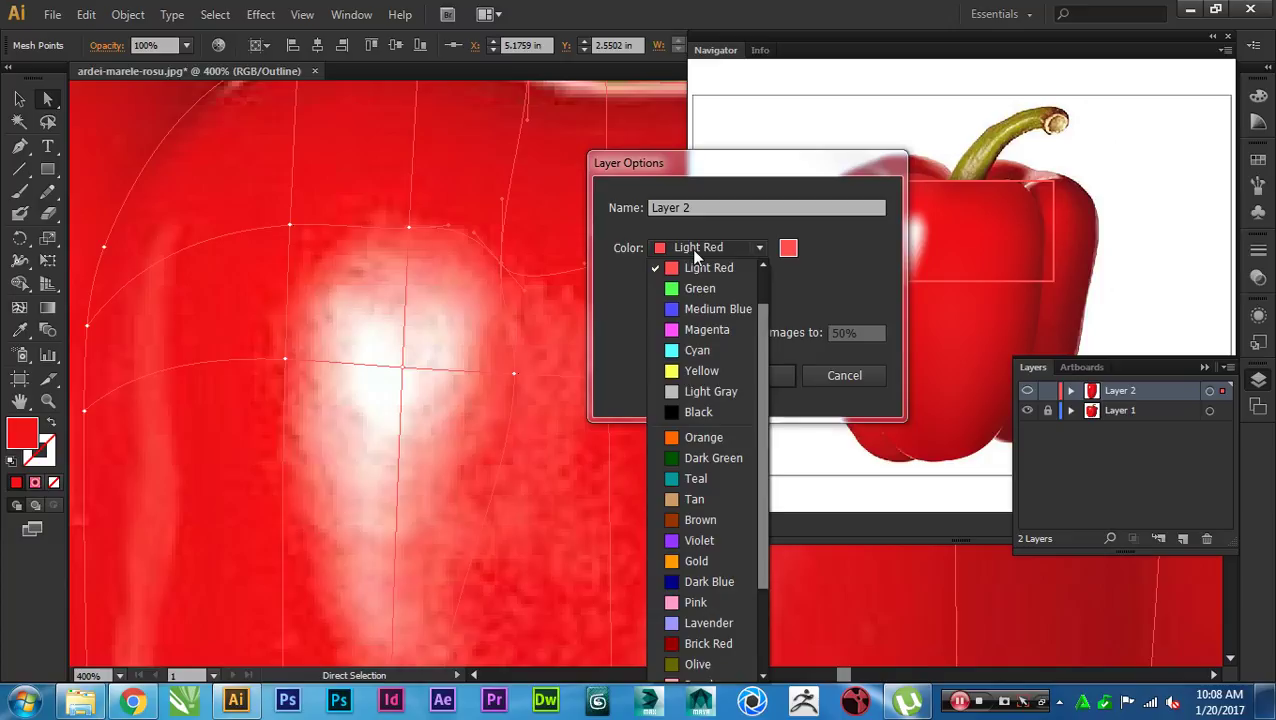
click(698, 410)
click(771, 377)
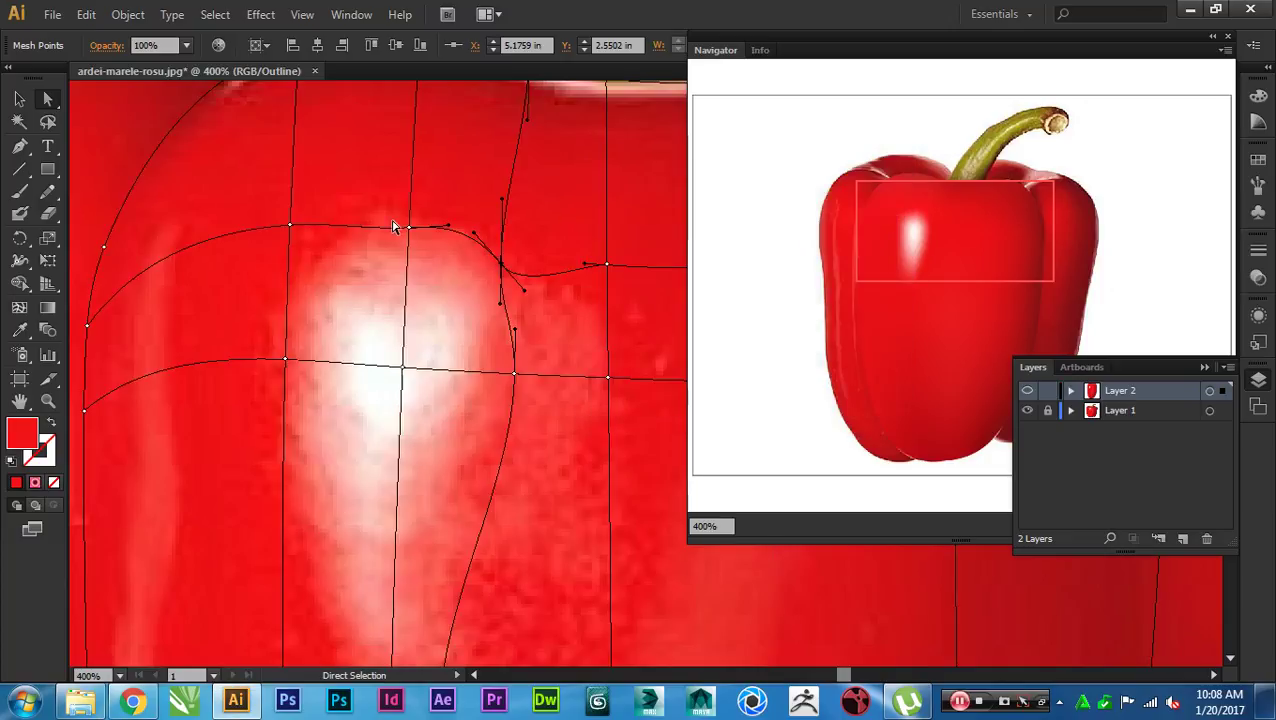
Step: Reshape the mesh around the highlight's rounded top by repositioning its upper and left points and adjusting the upper-right handle
scroll(385, 256, left, 1)
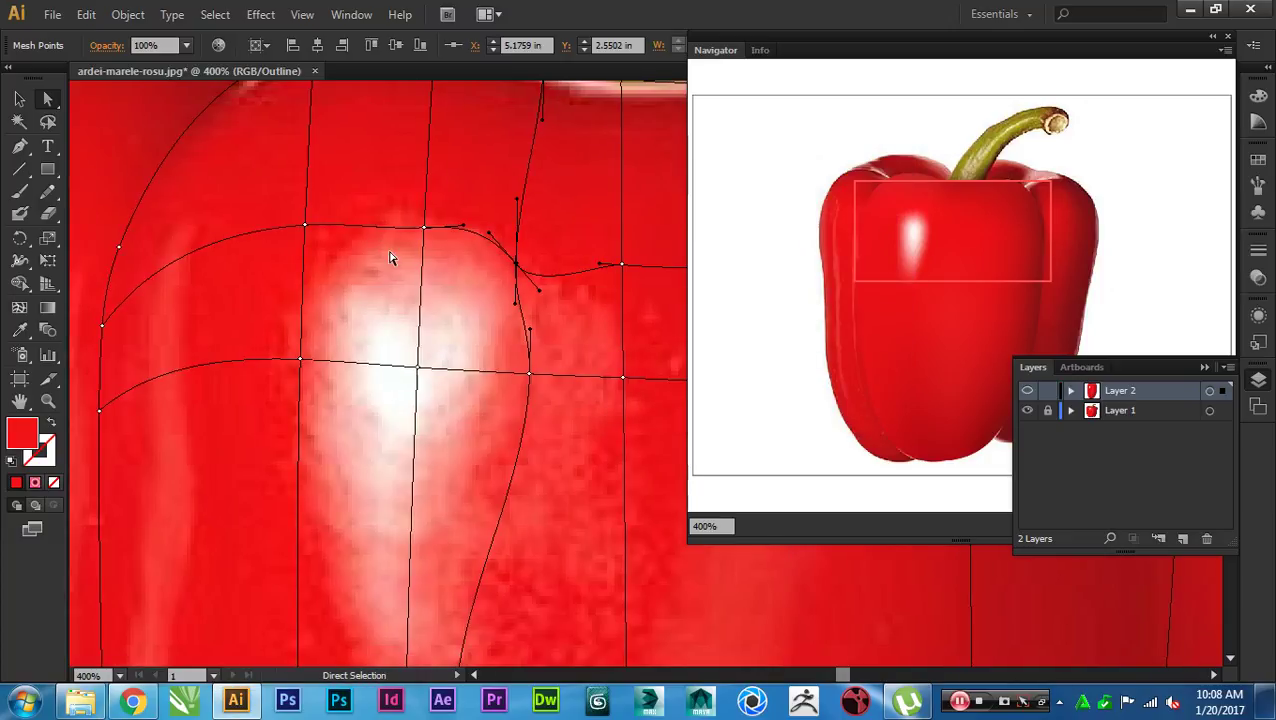
drag(539, 292, 530, 312)
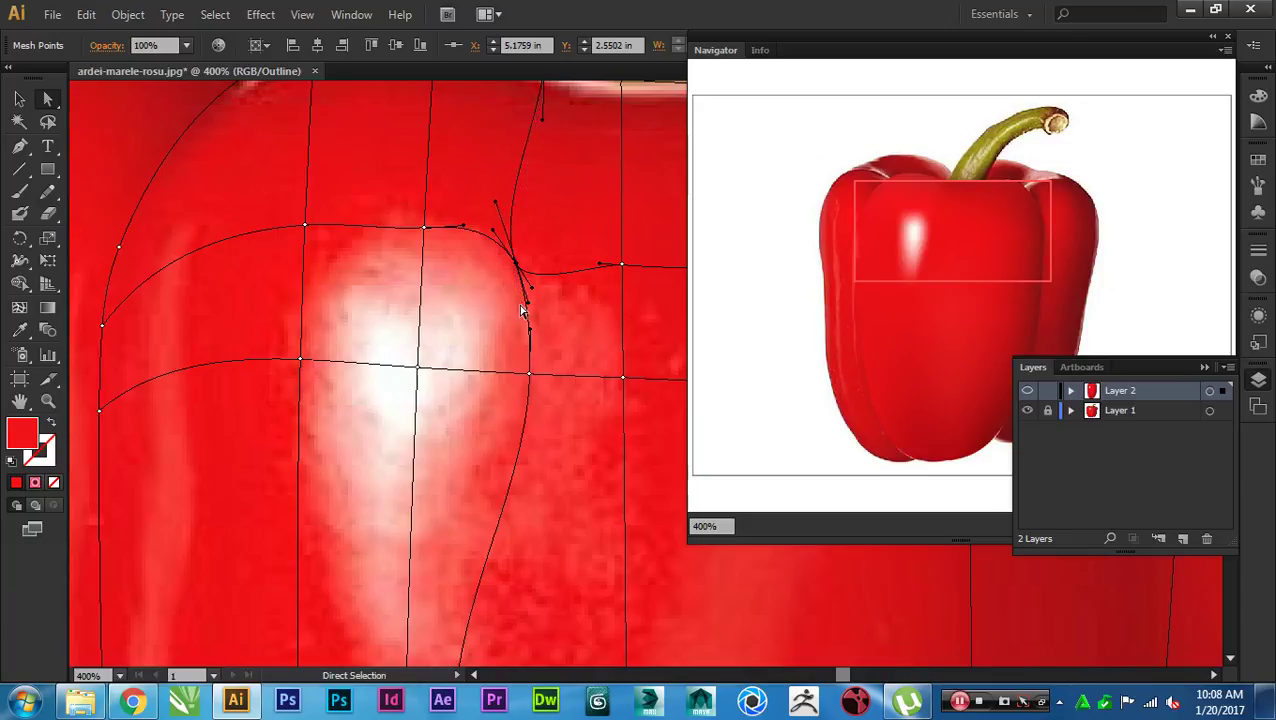
drag(424, 230, 421, 219)
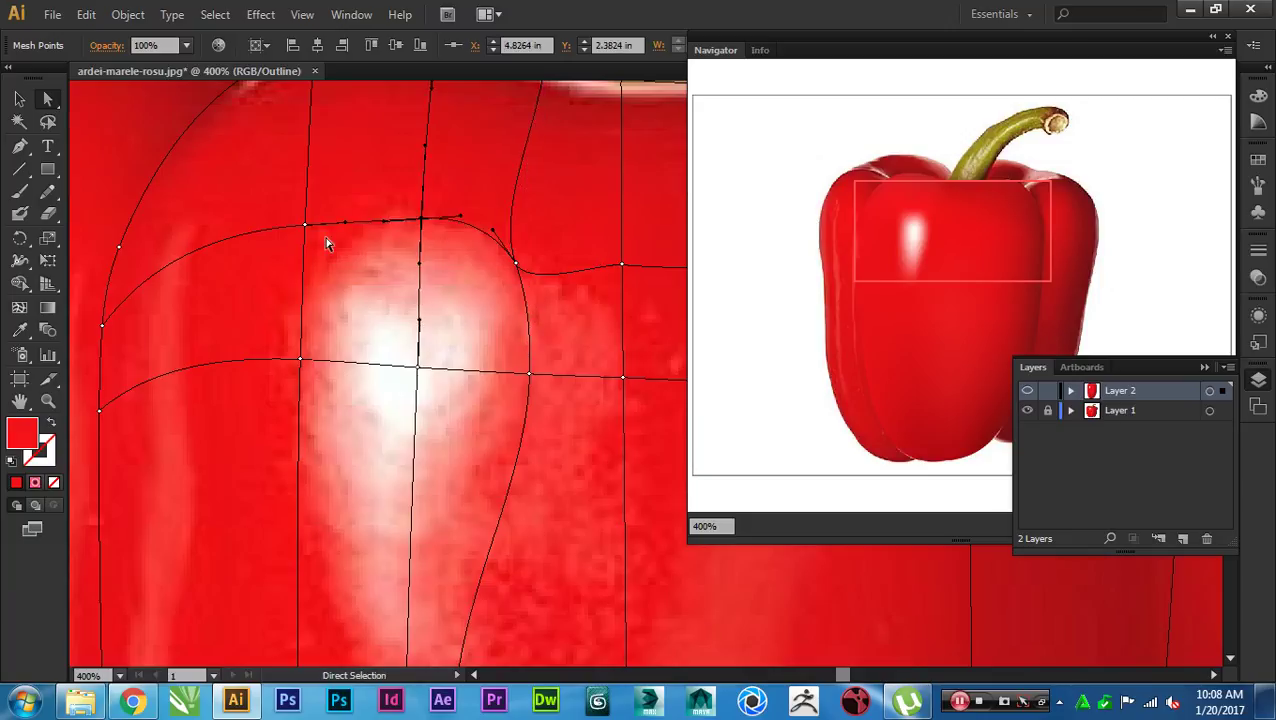
drag(305, 228, 350, 230)
drag(321, 299, 294, 297)
scroll(345, 290, down, 2)
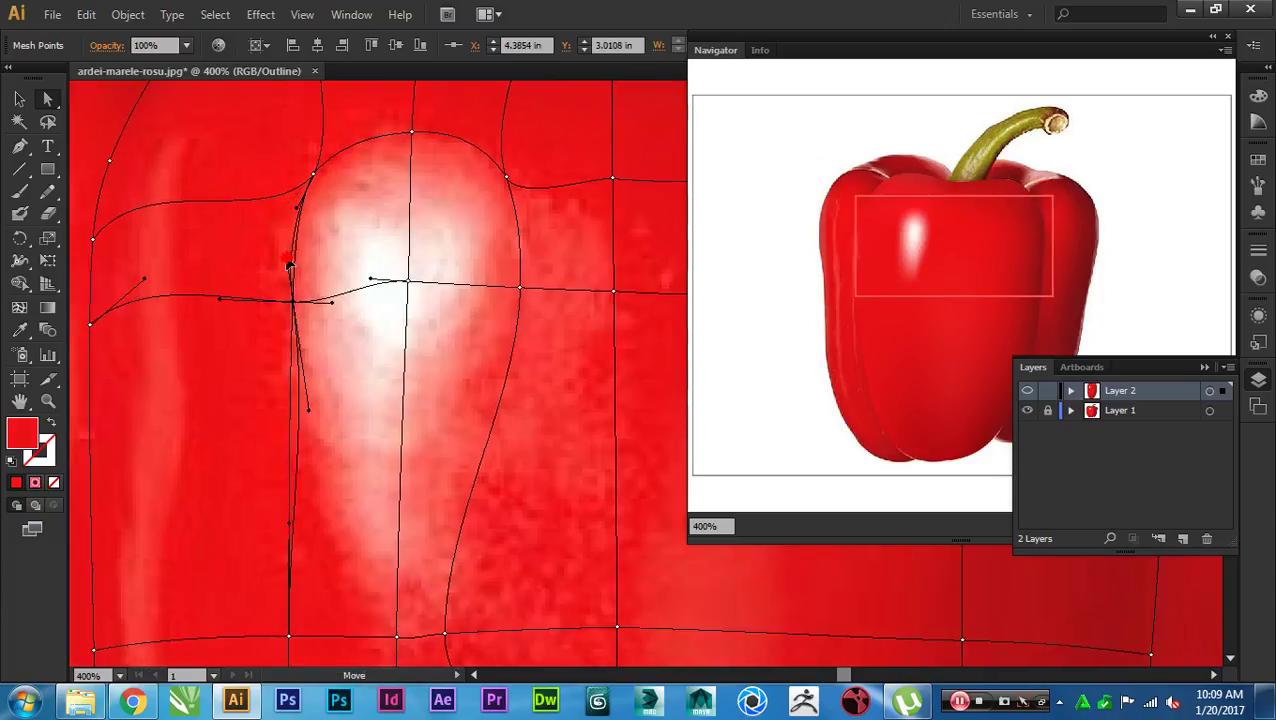
Step: Move the mesh point left of the highlight's lower tip inward to the tip and shorten the overlapping handles beside it
scroll(300, 240, down, 3)
click(279, 514)
drag(280, 519, 362, 515)
scroll(375, 530, up, 5)
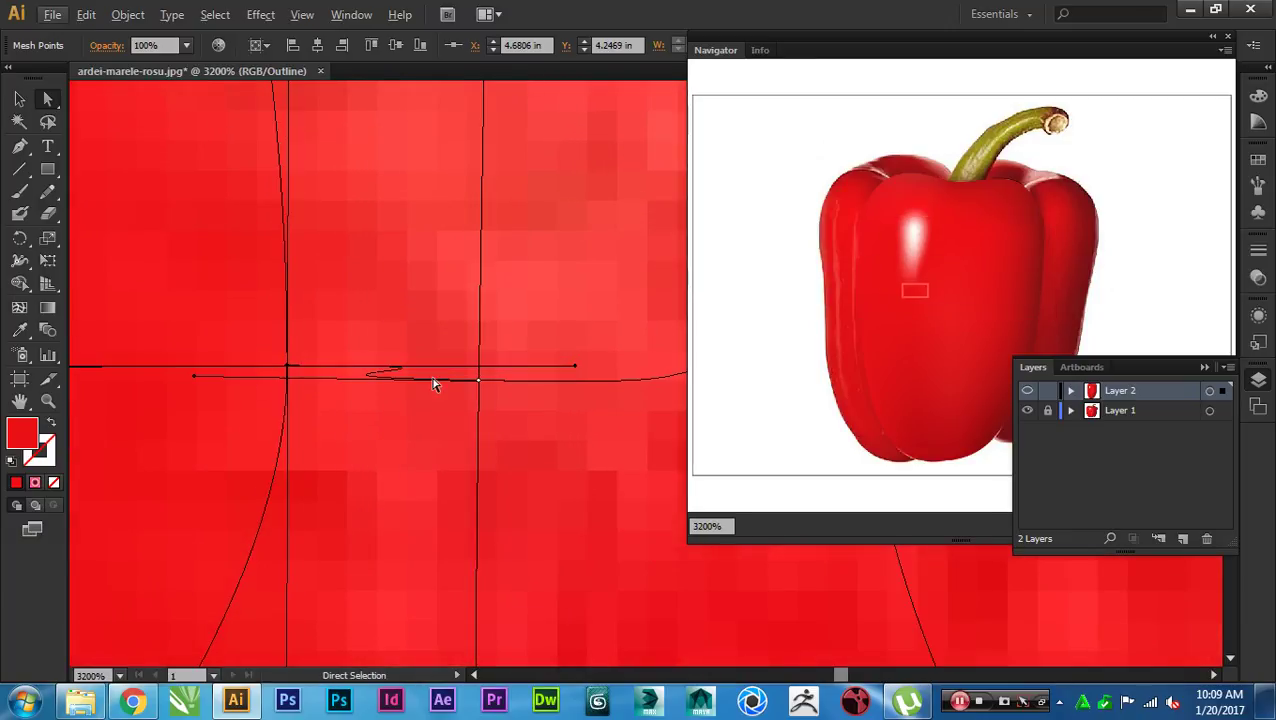
drag(574, 371, 342, 366)
drag(194, 377, 406, 379)
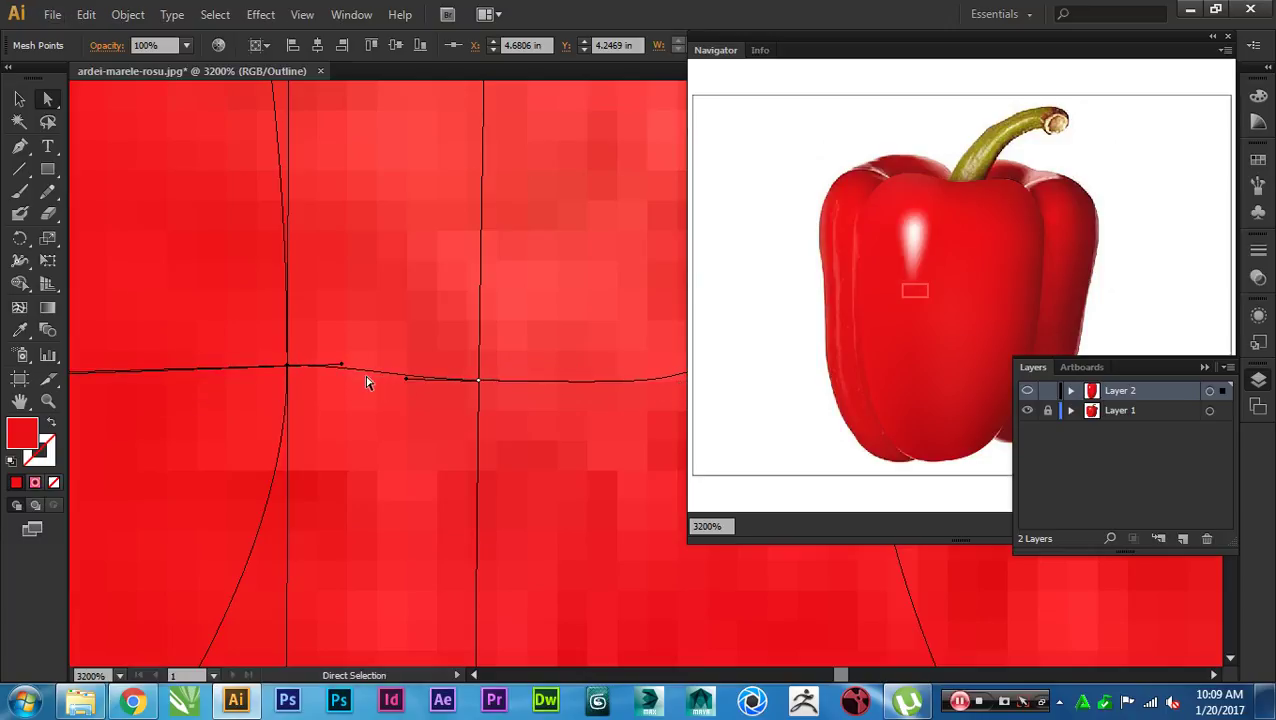
drag(288, 367, 290, 383)
Step: Tilt the vertical handle of the left tip point so its mesh line follows the highlight's left edge
scroll(291, 385, down, 3)
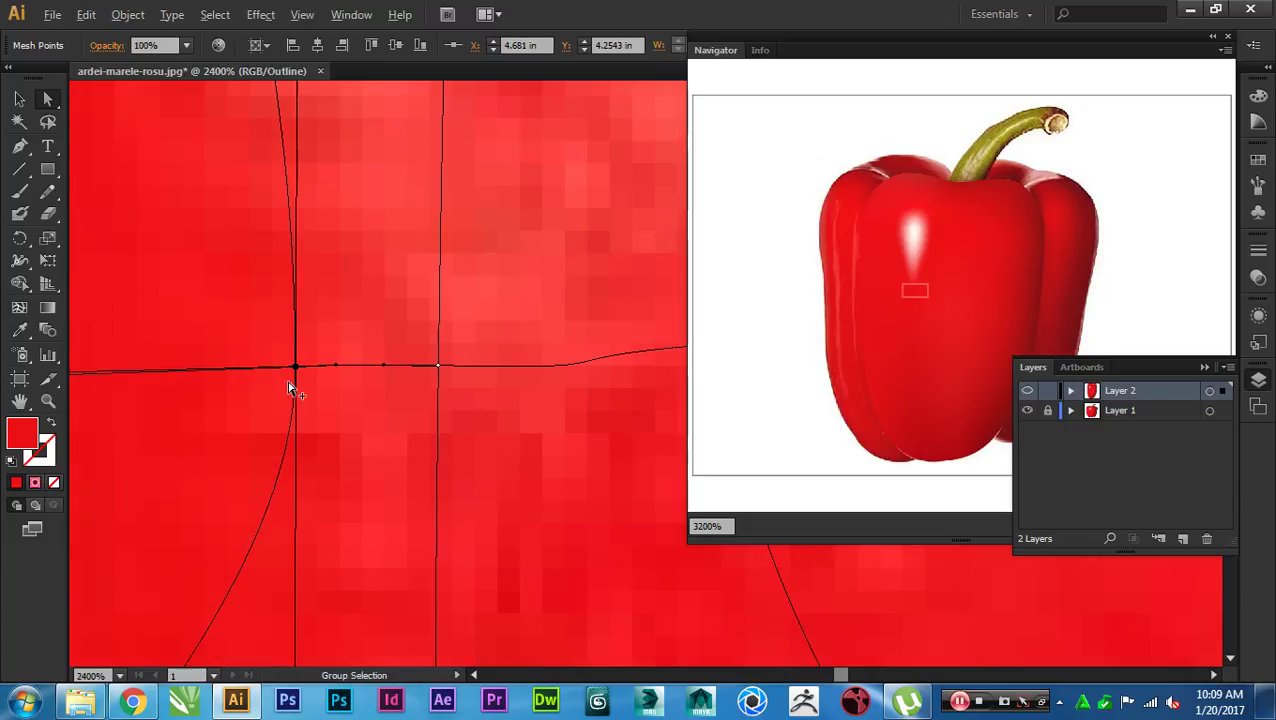
scroll(294, 385, up, 2)
drag(357, 324, 371, 410)
scroll(373, 405, down, 4)
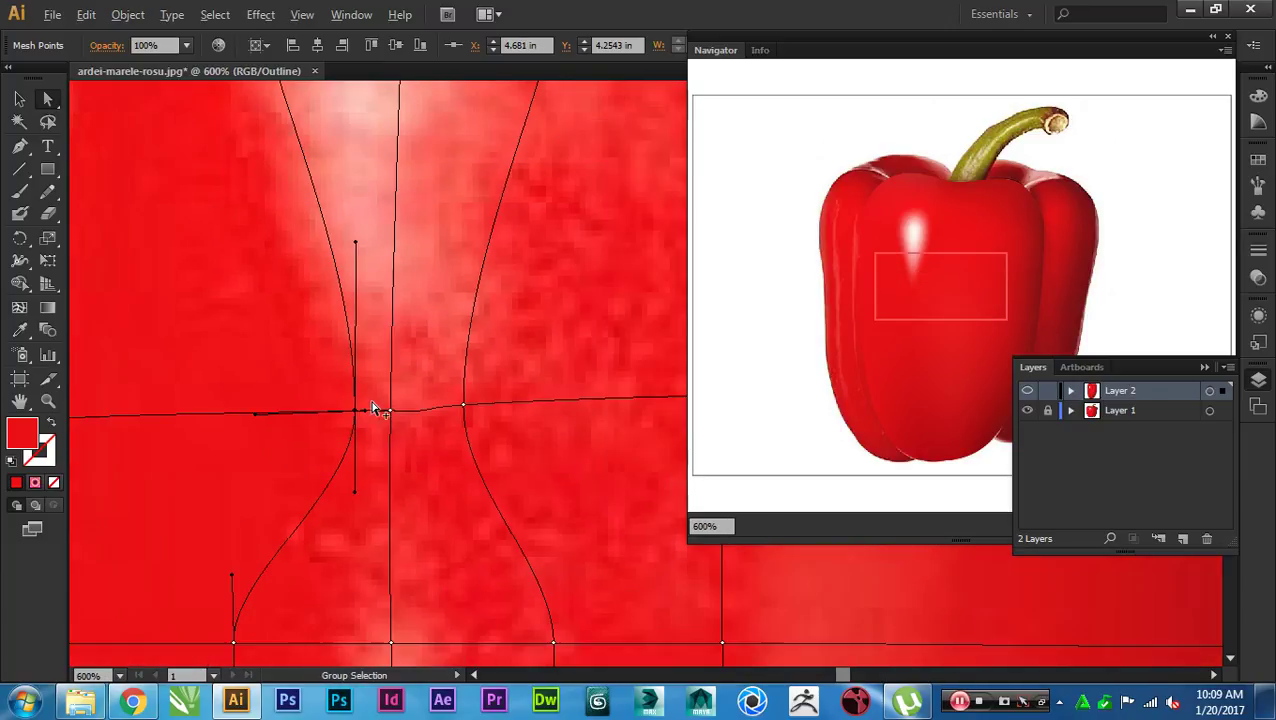
drag(385, 359, 404, 455)
drag(375, 343, 325, 342)
scroll(330, 345, down, 1)
Step: Move the mesh point right of the highlight's tip closer to it and smooth the handles toward the central line
scroll(415, 440, up, 3)
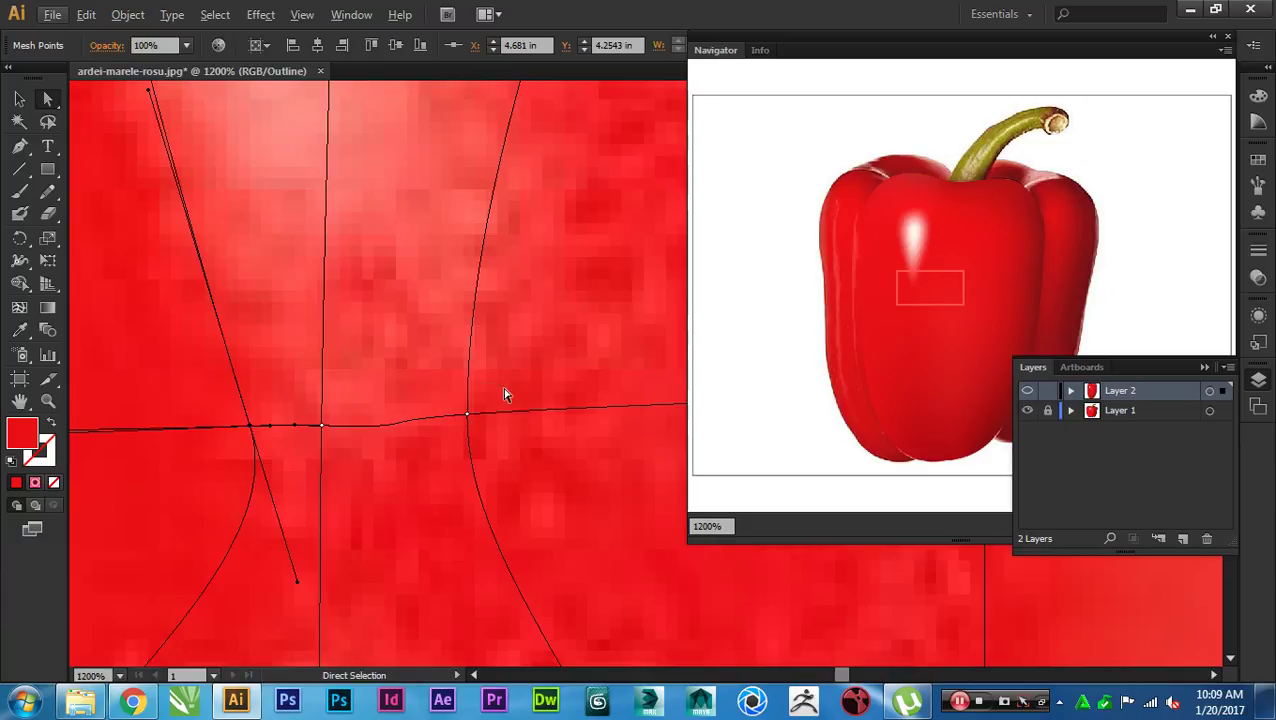
scroll(419, 447, up, 2)
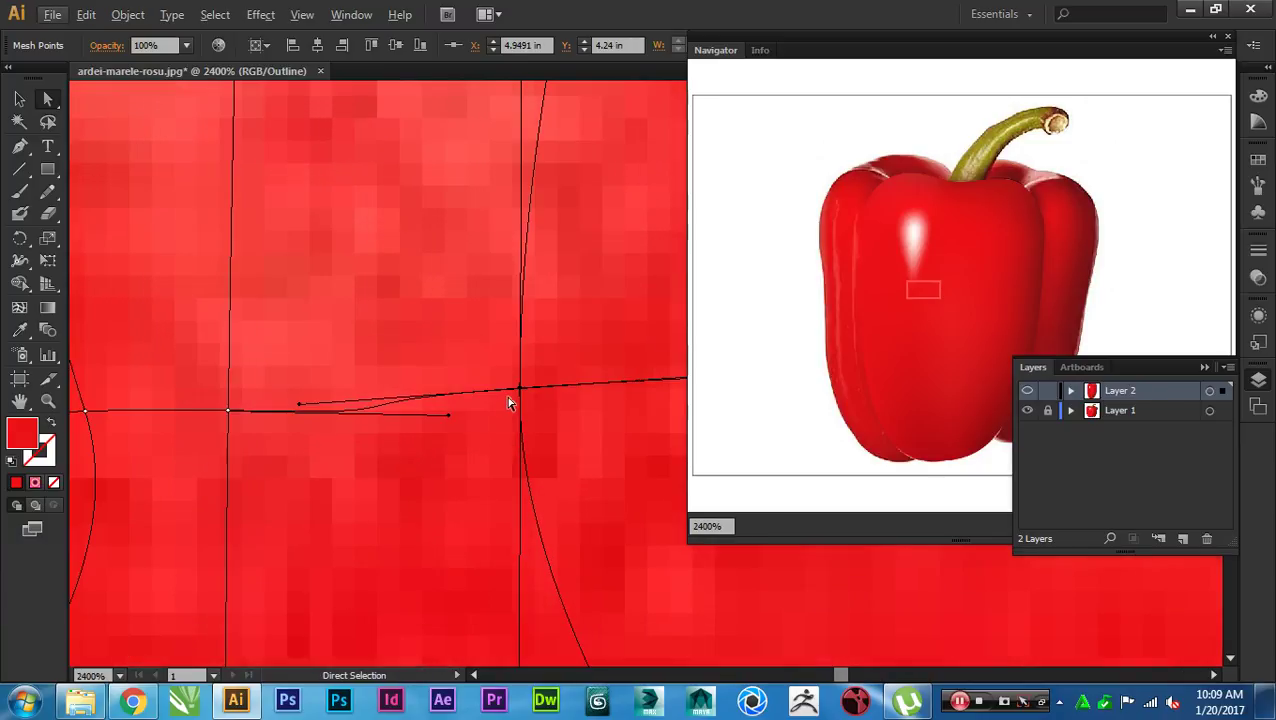
mouse_move(446, 418)
mouse_down()
mouse_move(320, 414)
mouse_move(434, 403)
mouse_up()
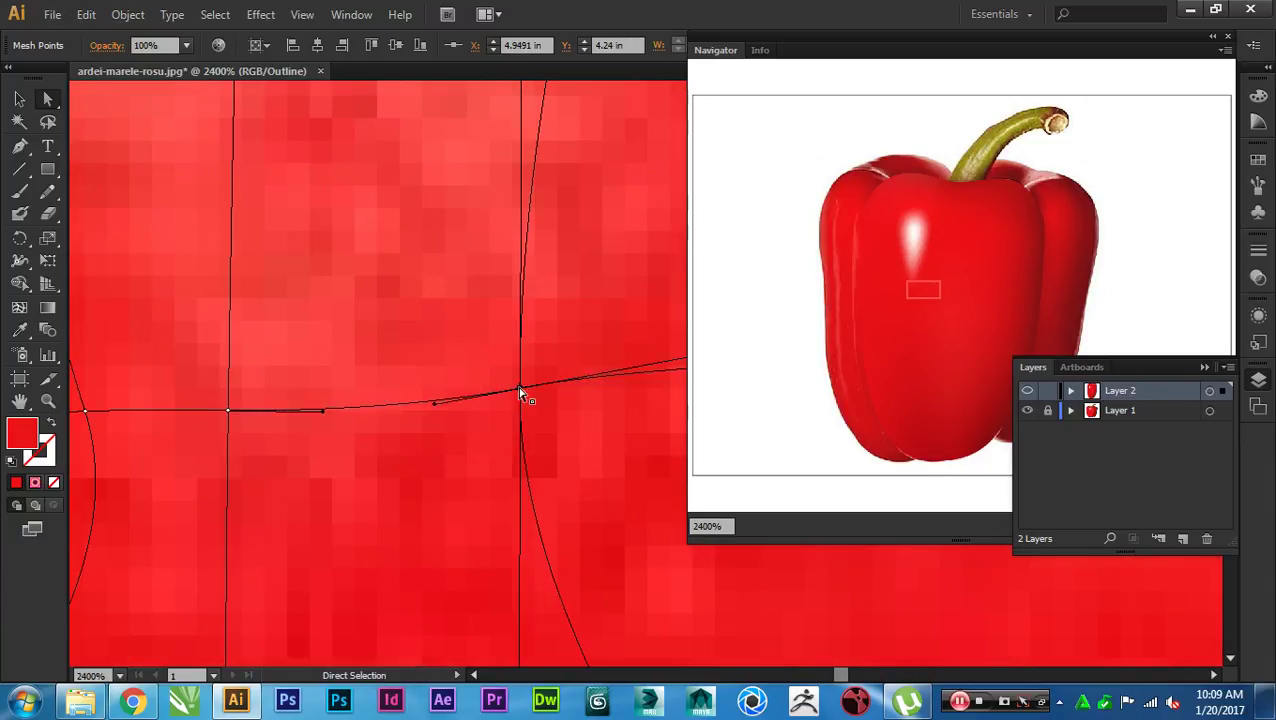
drag(519, 395, 438, 404)
scroll(370, 420, down, 4)
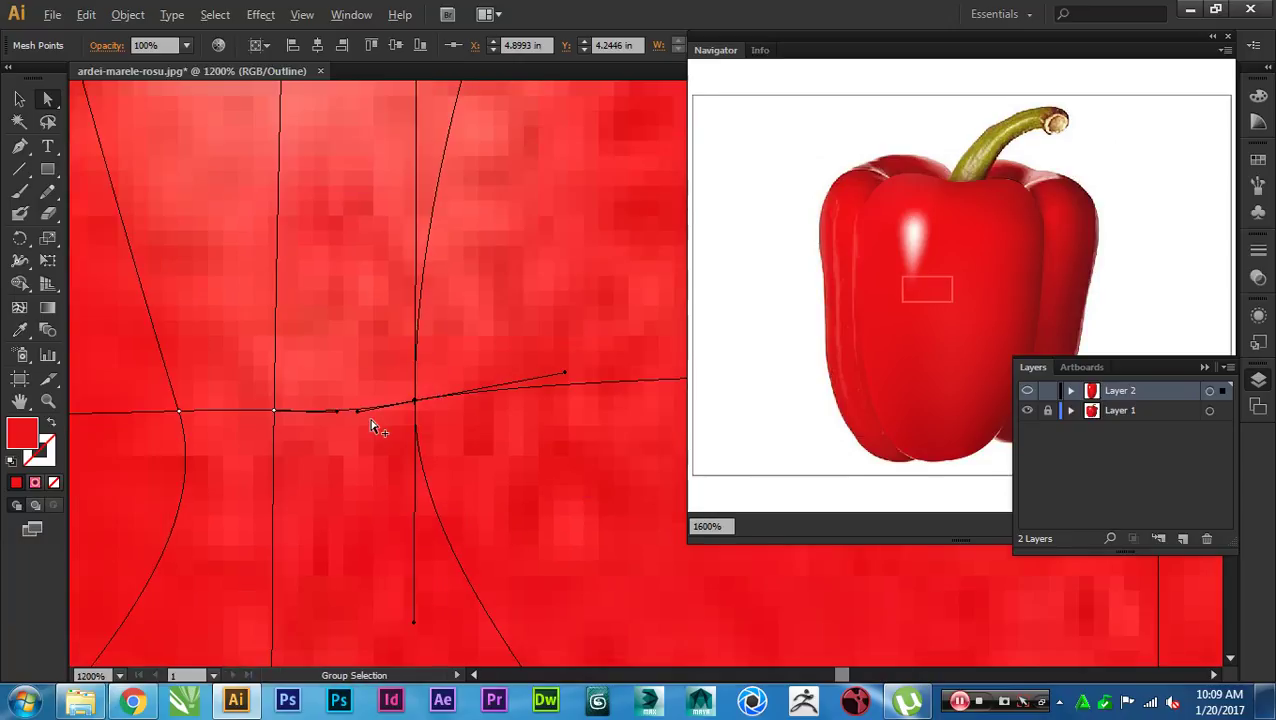
scroll(408, 404, up, 1)
Step: Angle the lower handle of the highlight's middle-right mesh point along the right edge and move the point slightly inward
key(ctrl+minus)
key(ctrl+minus)
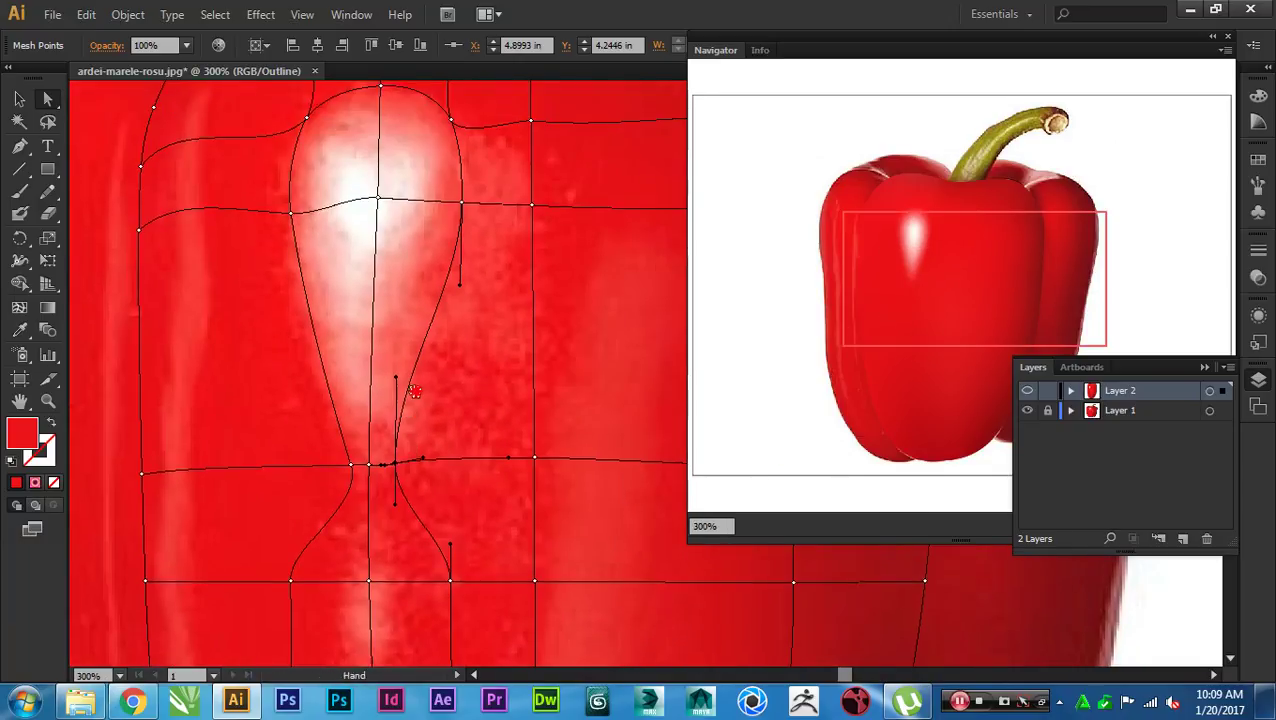
click(462, 207)
drag(463, 292, 431, 286)
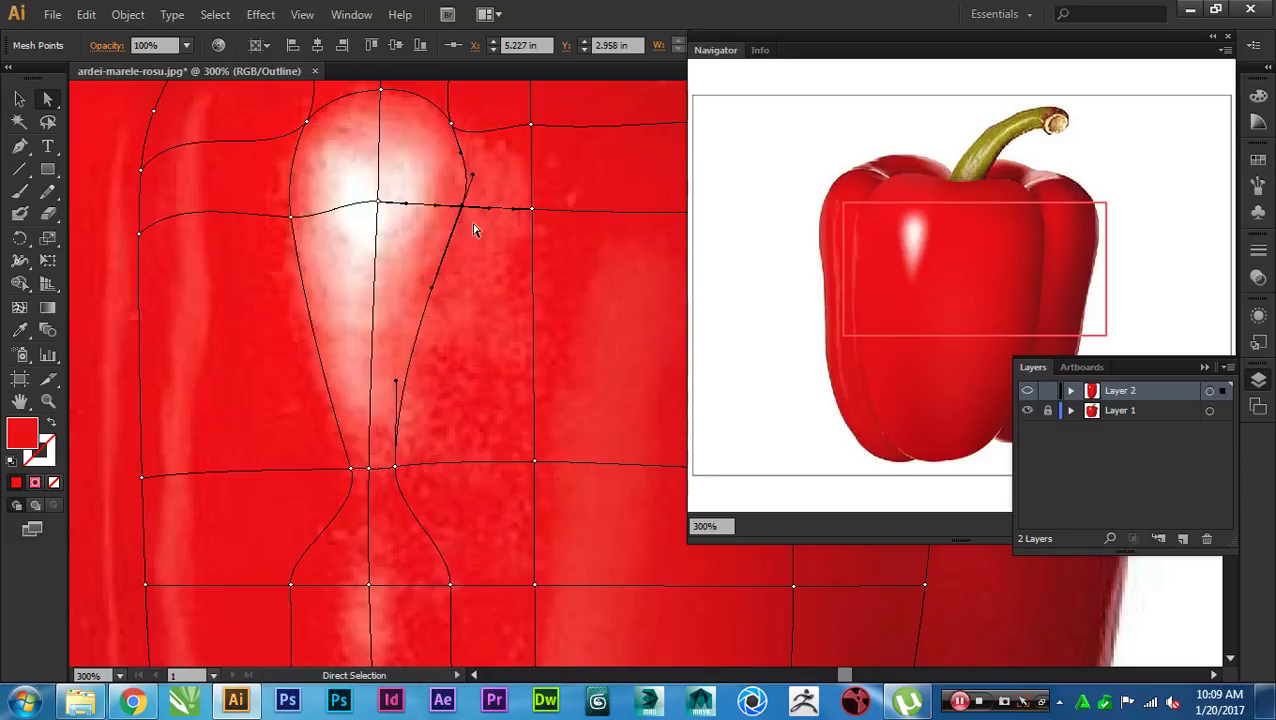
drag(464, 212, 448, 218)
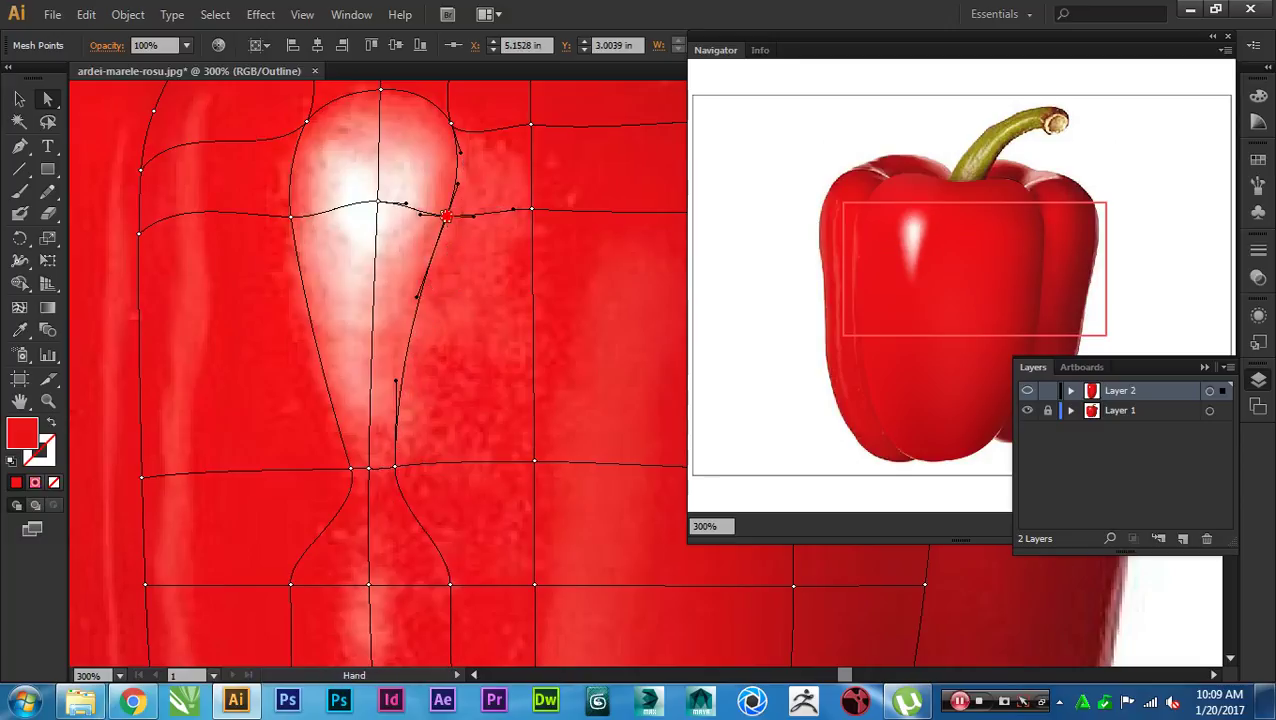
Step: Refine the mesh line crossing the highlight's middle by adjusting its center handle and nudging its left and right points
key(ctrl+plus)
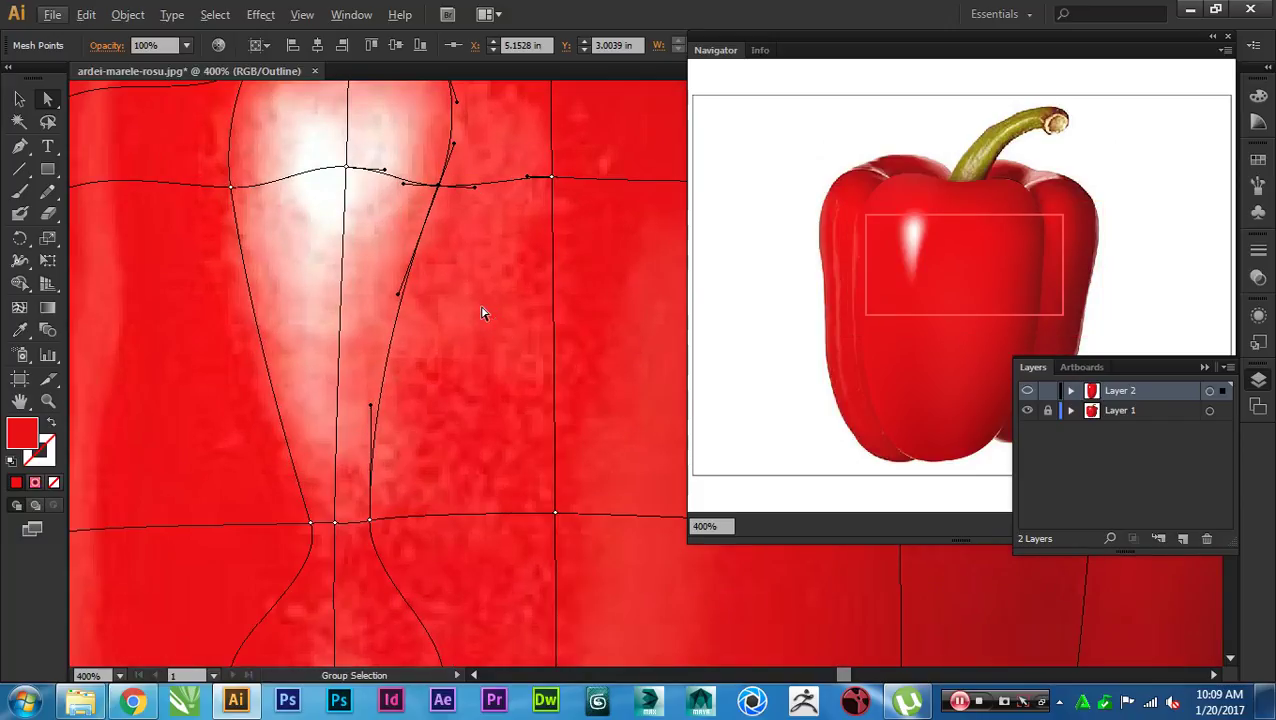
drag(384, 177, 369, 172)
drag(361, 180, 380, 203)
mouse_move(287, 218)
mouse_down()
mouse_move(287, 205)
mouse_move(281, 225)
mouse_move(295, 232)
mouse_up()
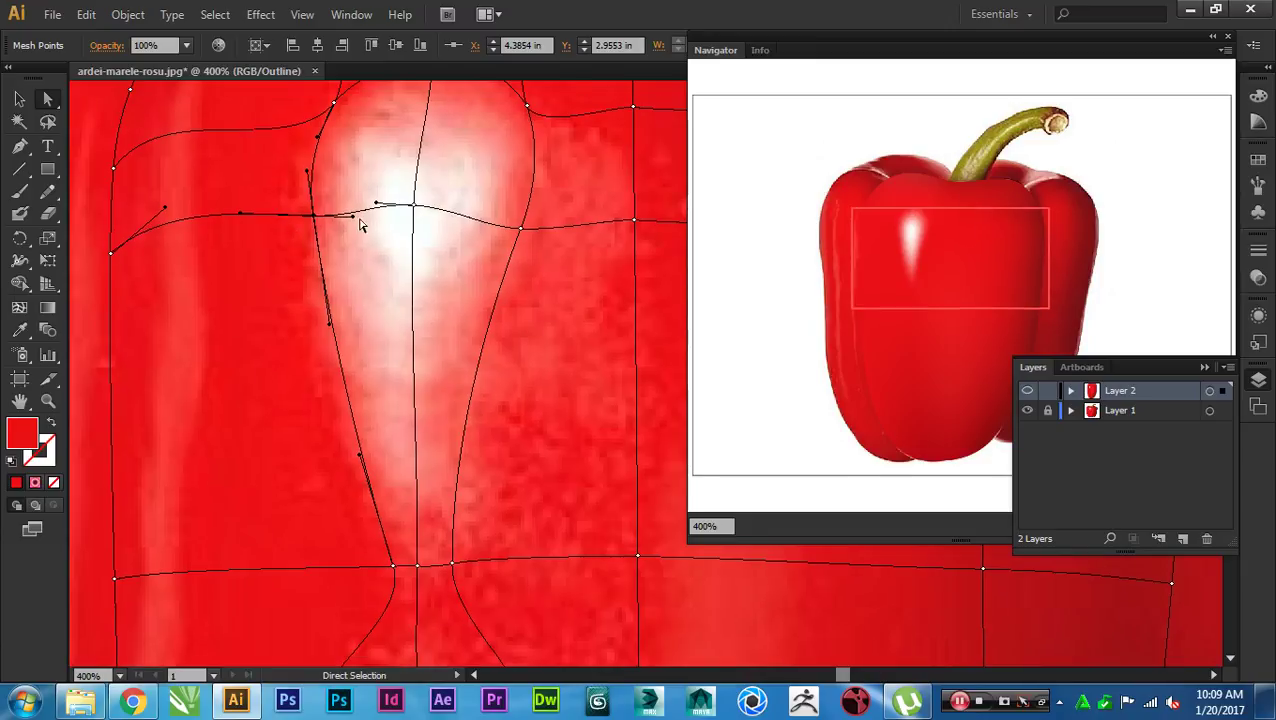
drag(520, 228, 496, 186)
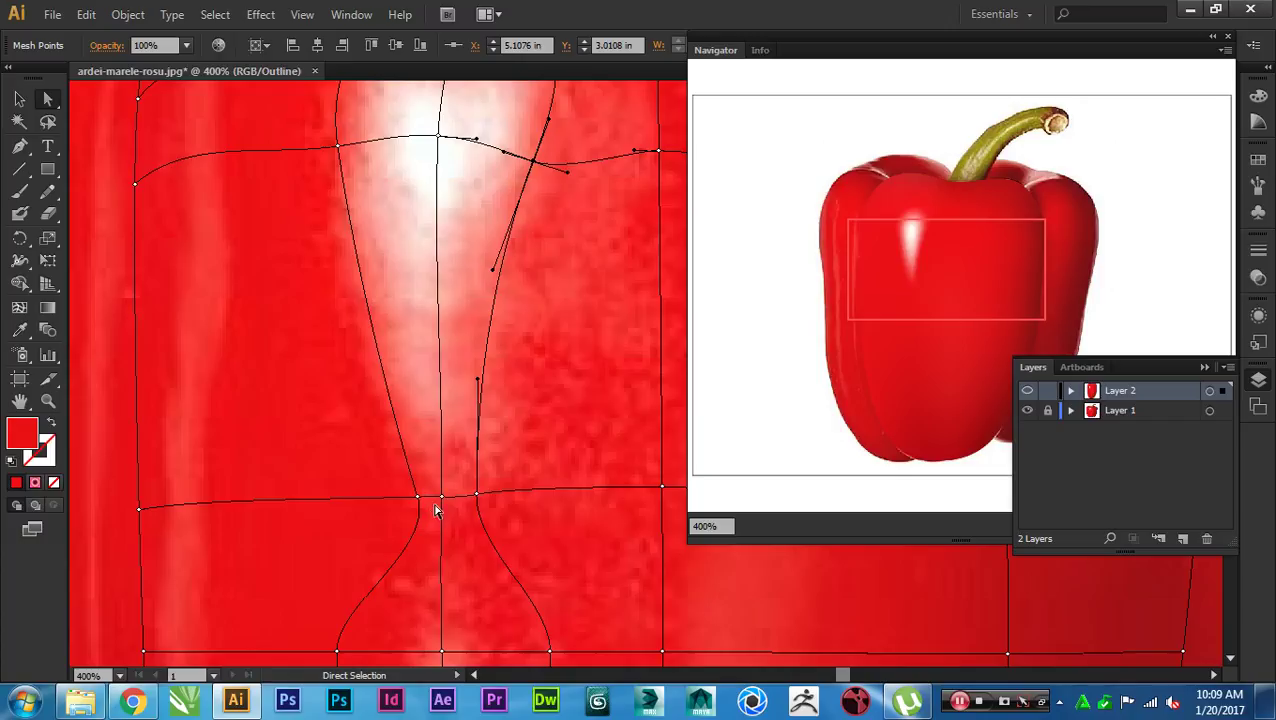
Step: Center the middle mesh point at the highlight's lower tip between its neighbors and adjust the handles beside it
click(441, 498)
scroll(441, 504, up, 4)
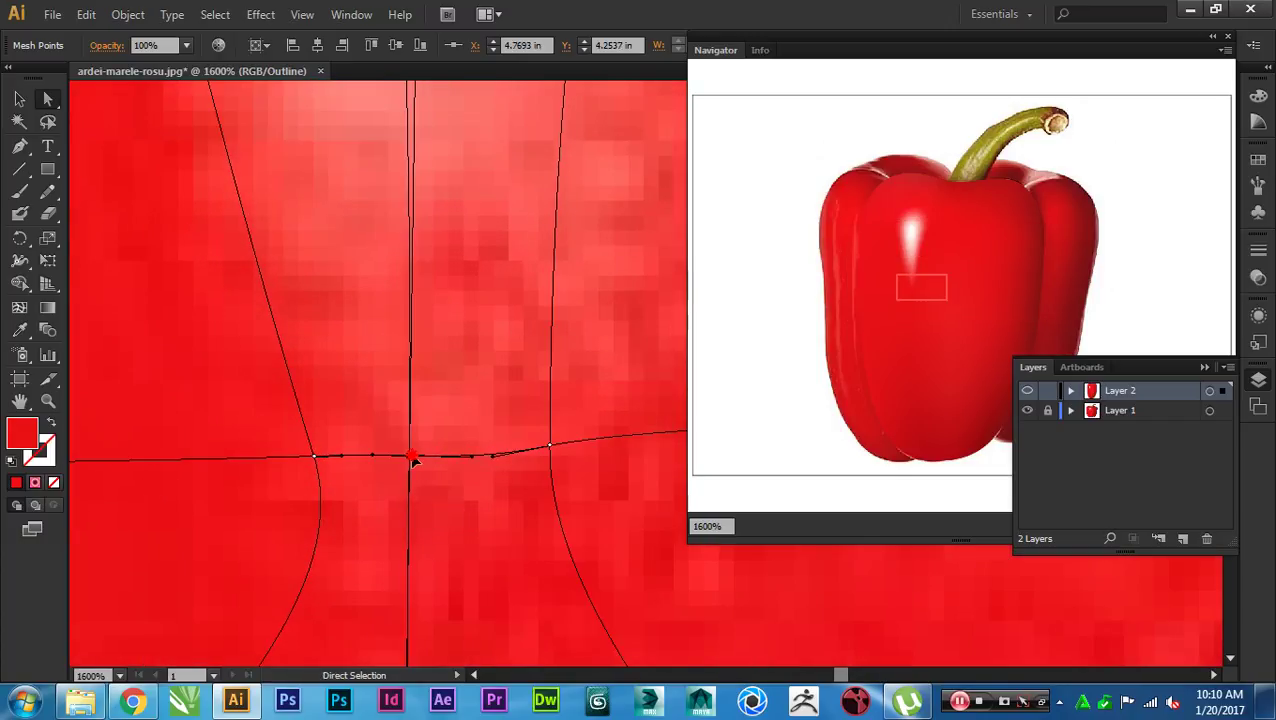
mouse_move(413, 459)
mouse_down()
mouse_move(470, 461)
mouse_move(390, 456)
mouse_up()
drag(494, 457, 506, 455)
scroll(506, 456, down, 1)
Step: Straighten the horizontal handle of the left mesh point at the highlight's tip and deselect the mesh
click(365, 451)
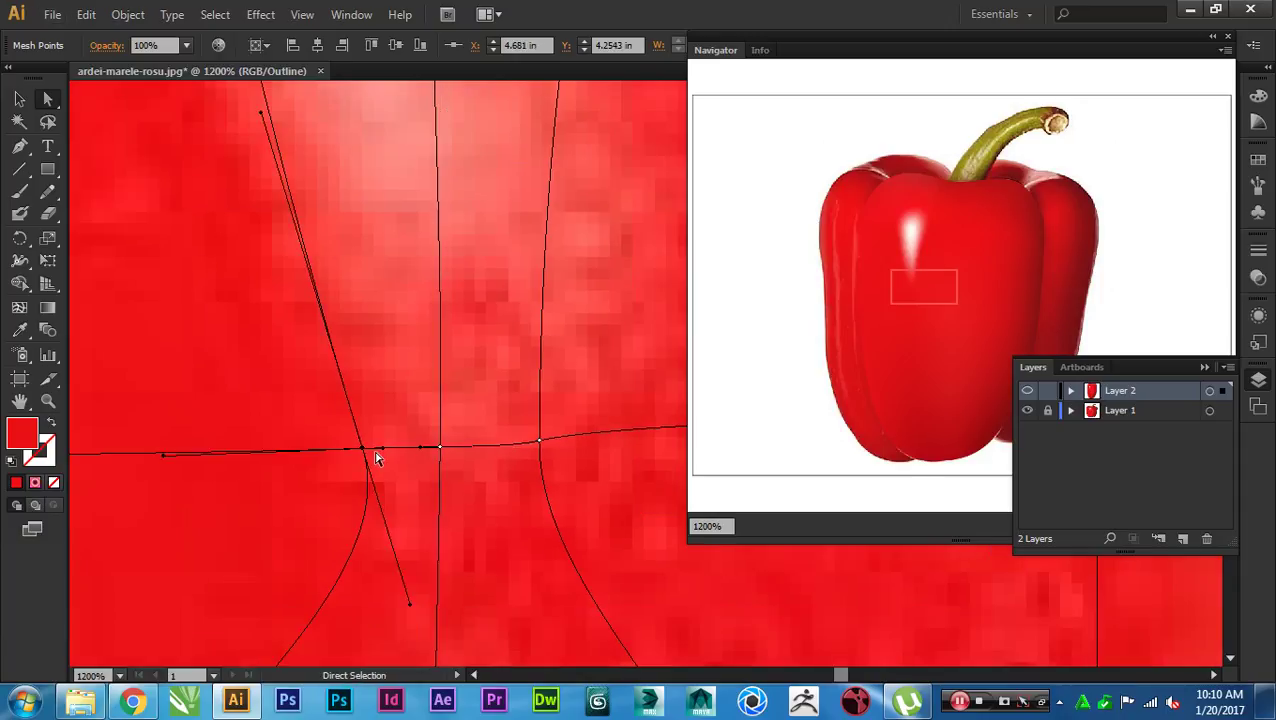
drag(383, 450, 395, 449)
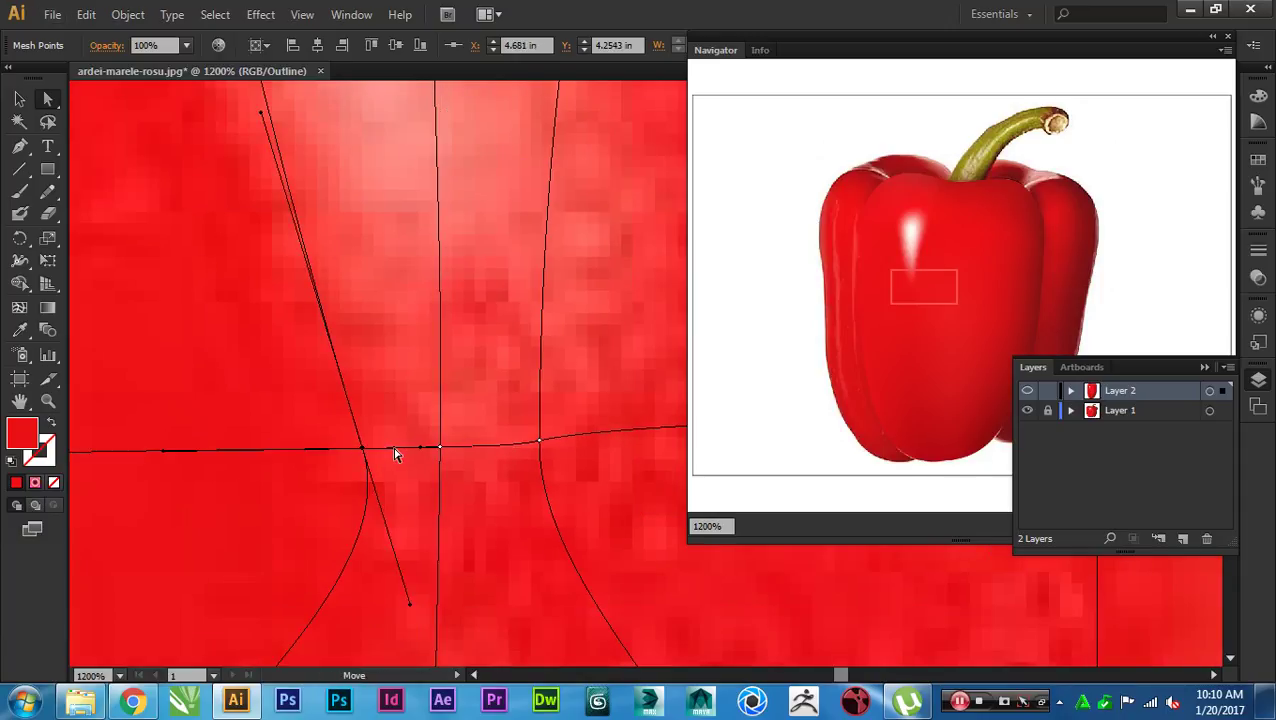
scroll(395, 450, down, 2)
scroll(399, 453, down, 2)
drag(429, 365, 427, 457)
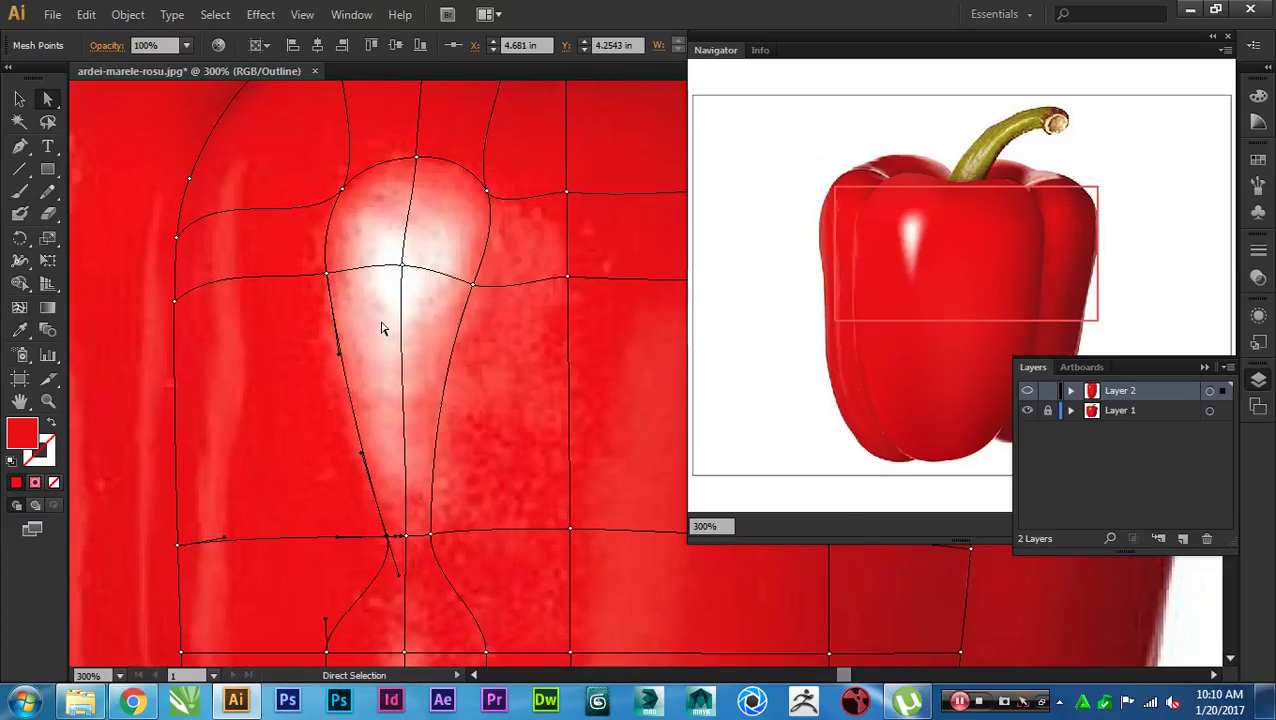
drag(395, 278, 383, 291)
click(410, 344)
scroll(412, 360, down, 2)
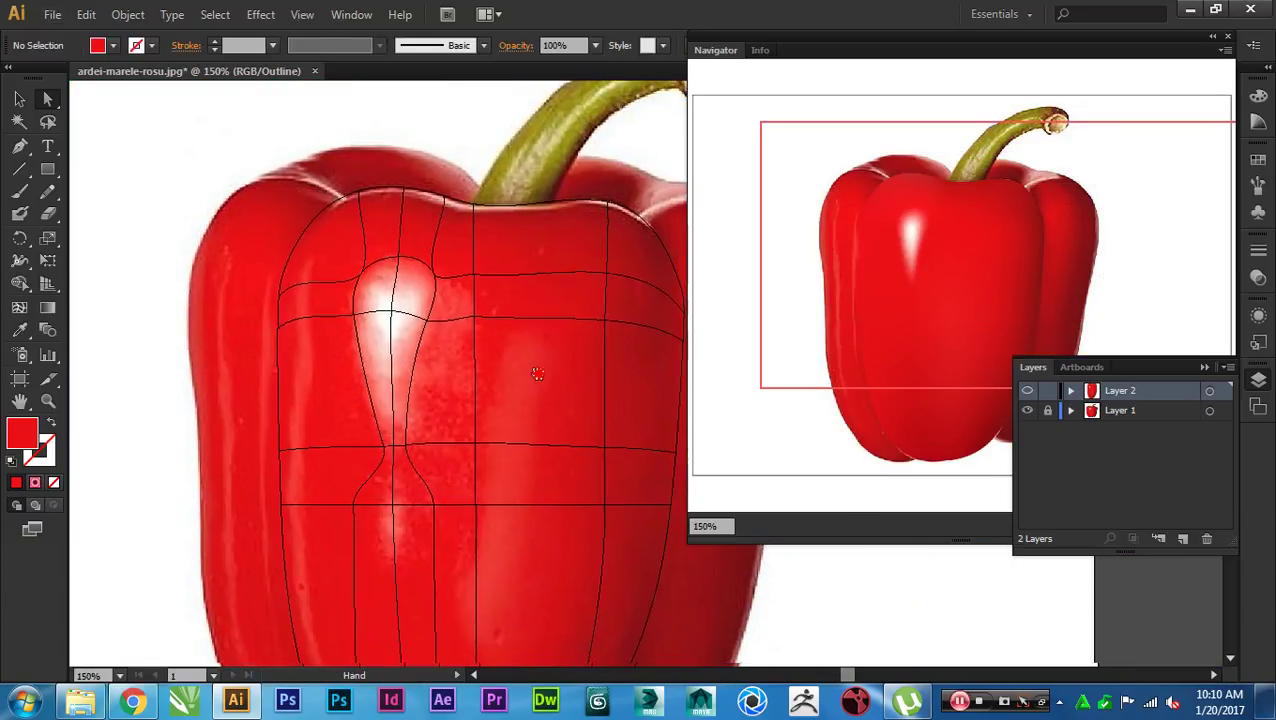
Step: Add a horizontal mesh line through the faint lower highlight, starting from the central vertical line
drag(545, 398, 537, 319)
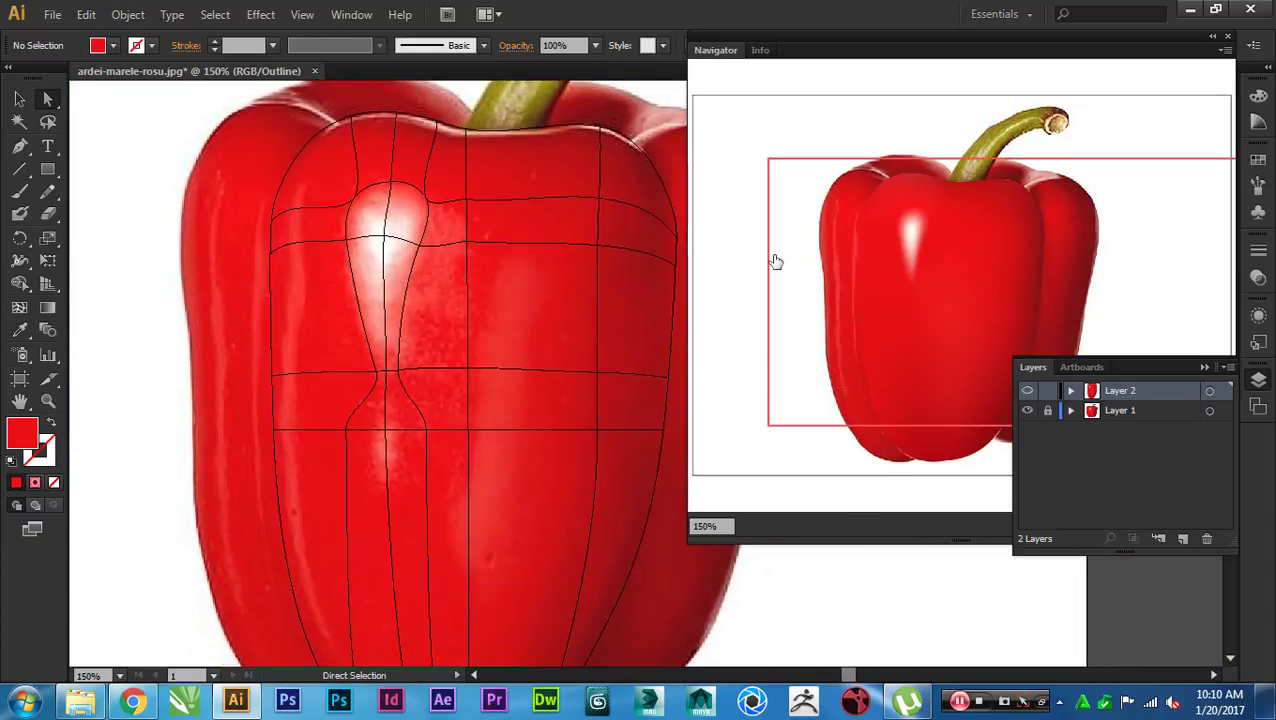
scroll(380, 445, up, 3)
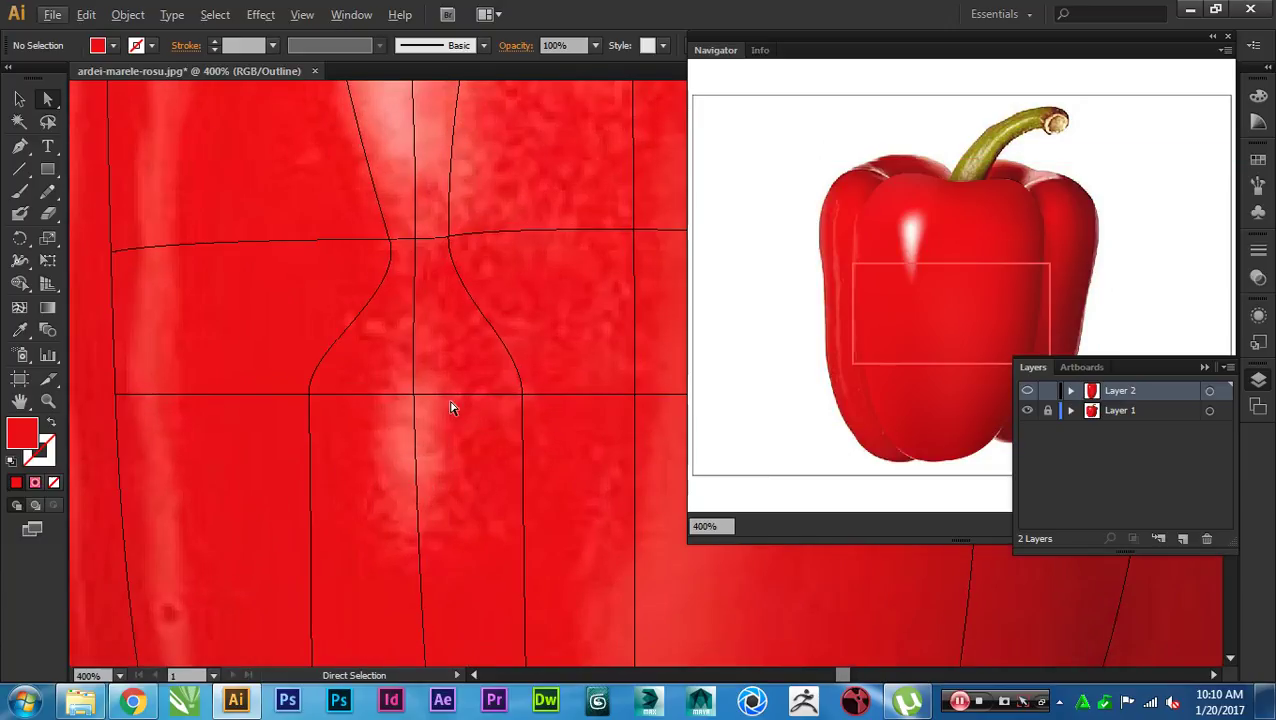
drag(432, 442, 433, 380)
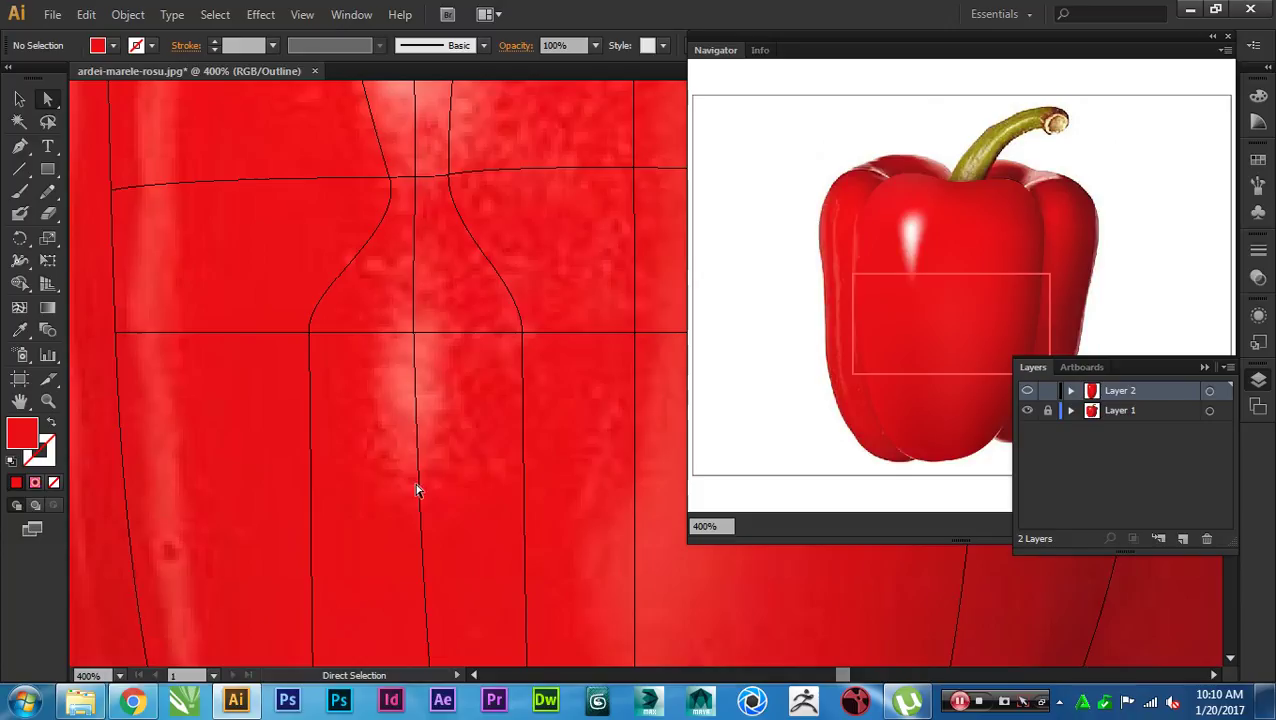
key(y)
key(u)
click(415, 402)
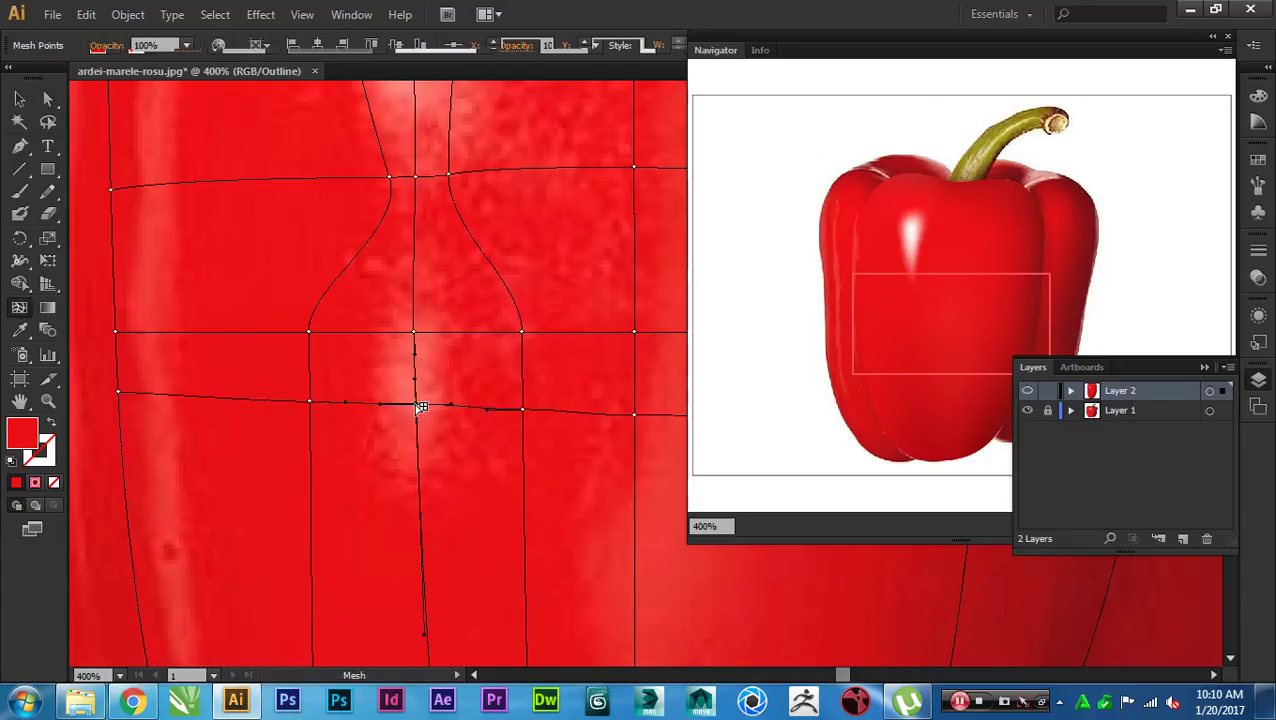
Step: Add a horizontal mesh line at the faint highlight's lower end and pull the three left mesh points in to the highlight's left edge
click(420, 487)
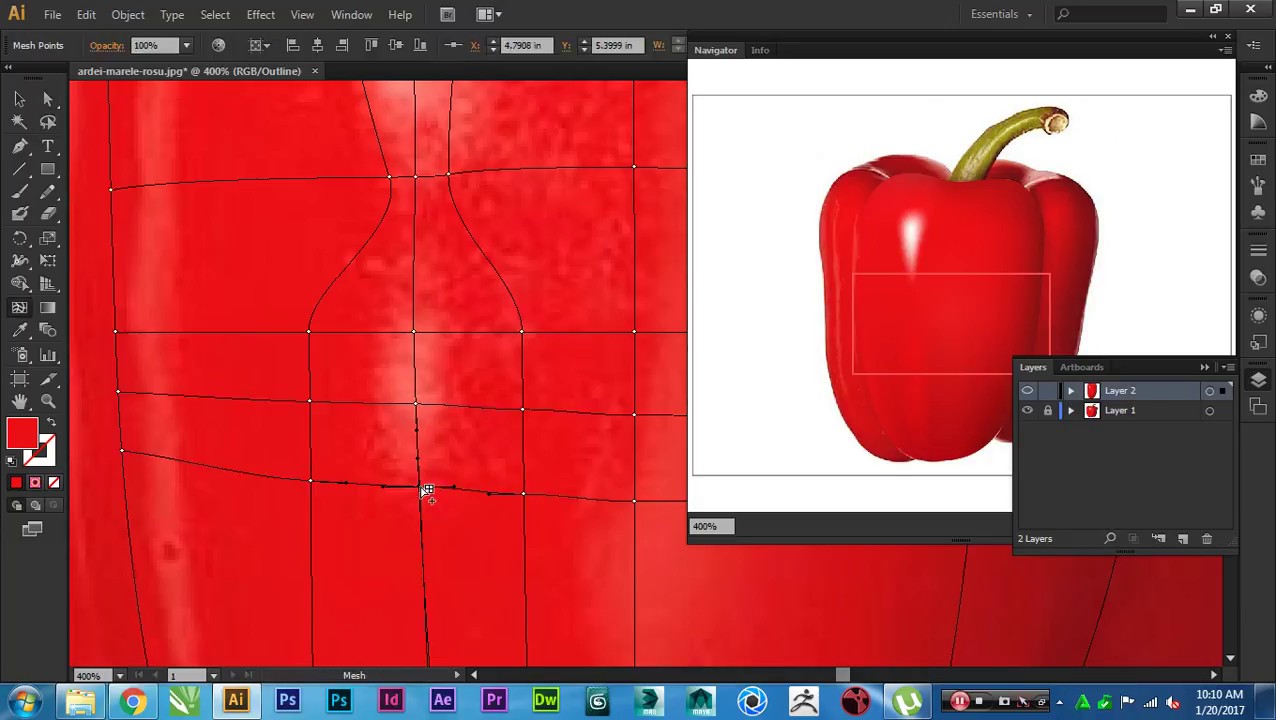
key(a)
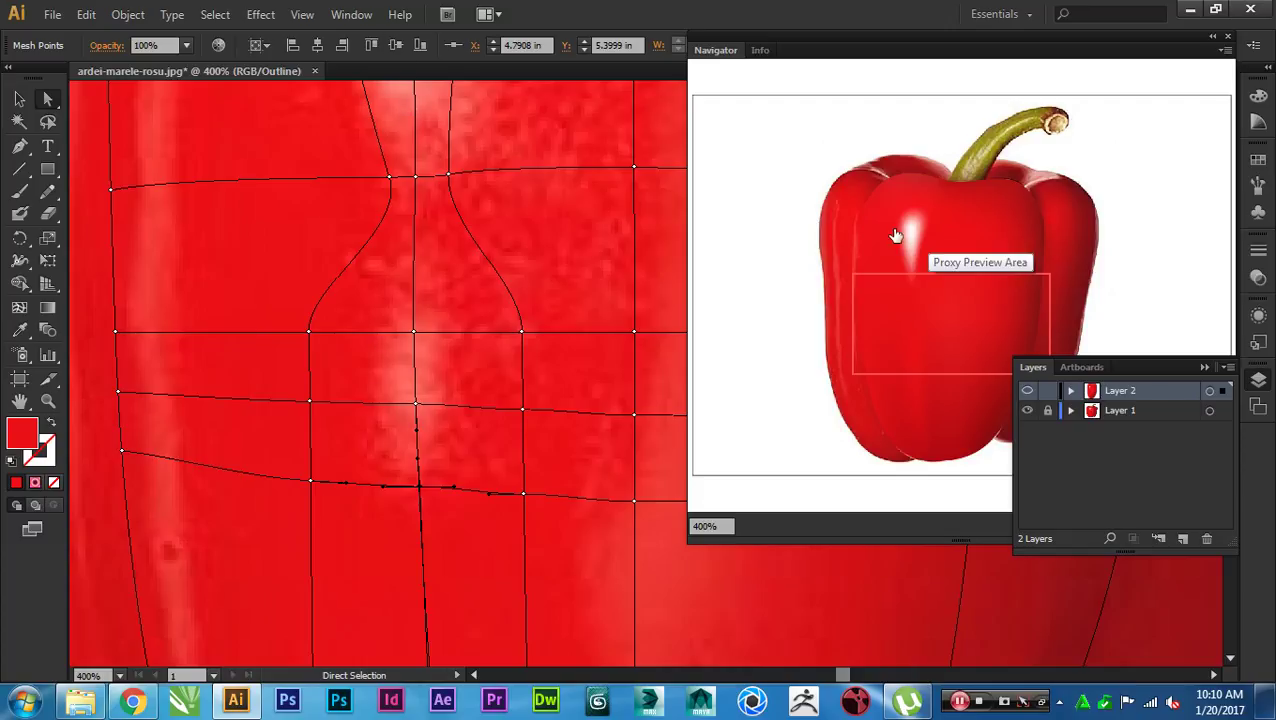
click(309, 332)
drag(311, 337, 380, 333)
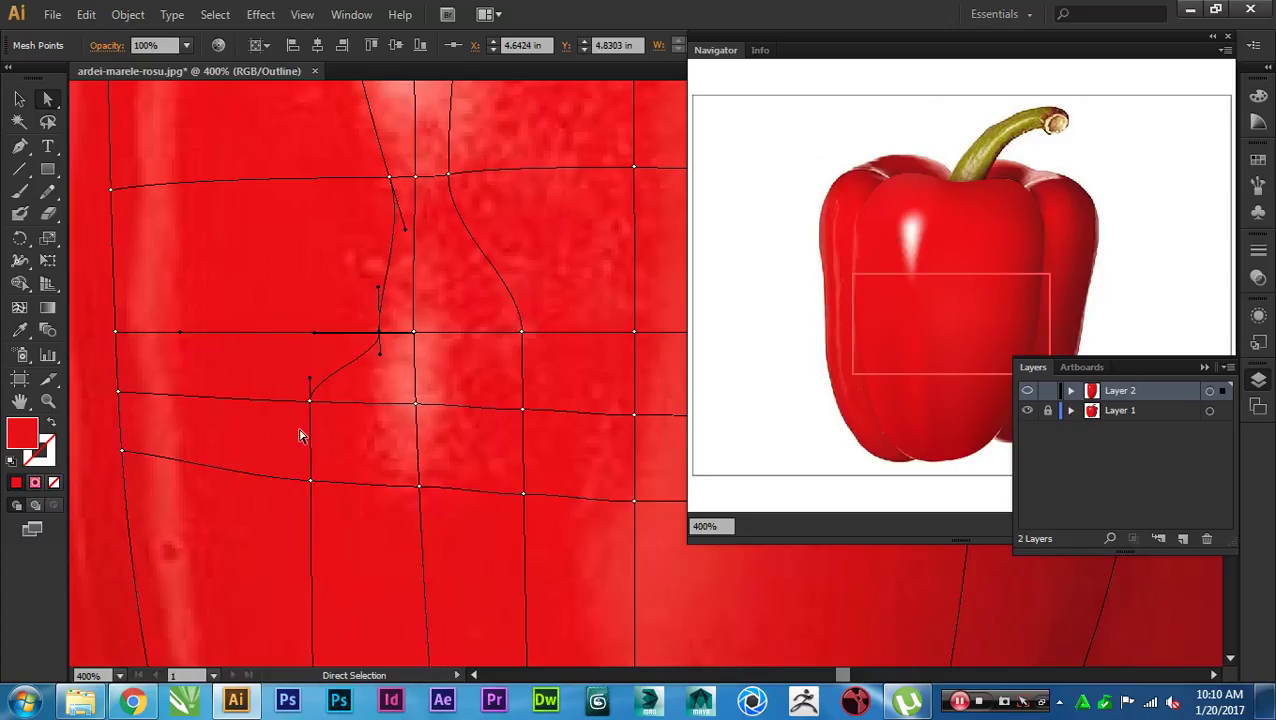
drag(309, 401, 377, 405)
drag(310, 485, 396, 492)
Step: Shorten and align the horizontal handles between the left and center mesh points at the faint highlight's lower tip
scroll(396, 492, up, 3)
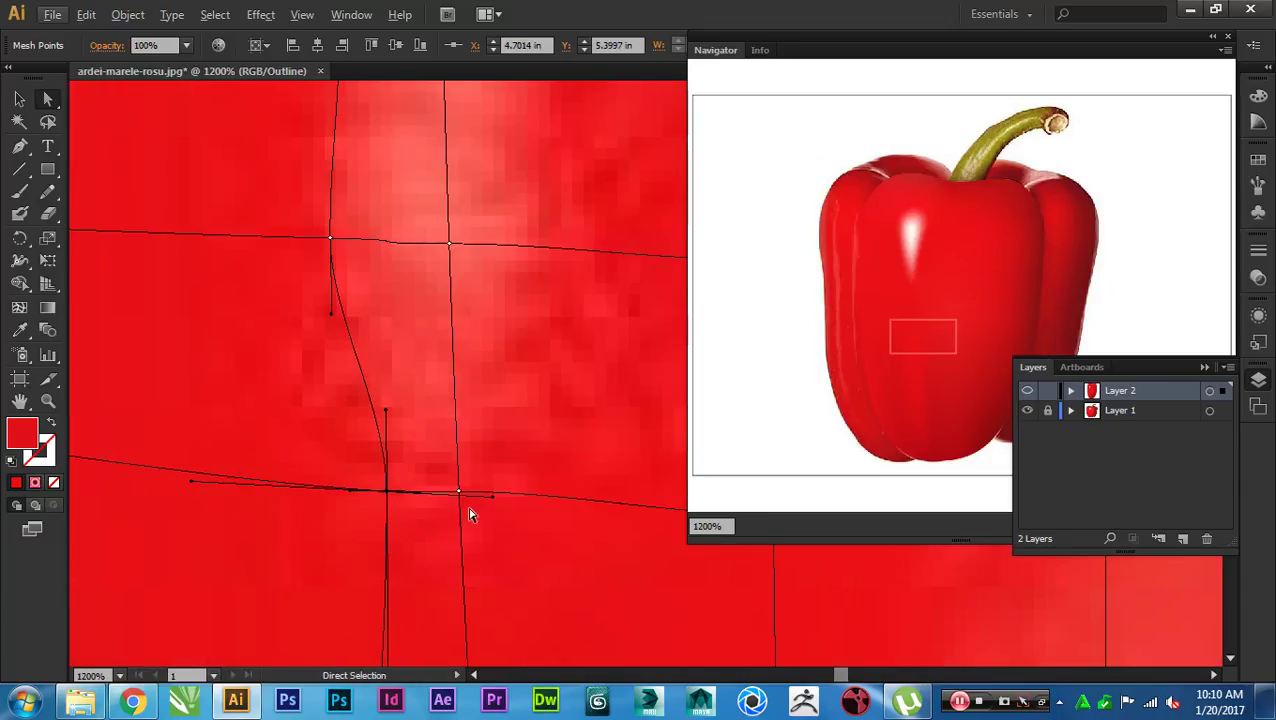
drag(493, 497, 409, 492)
scroll(402, 505, up, 3)
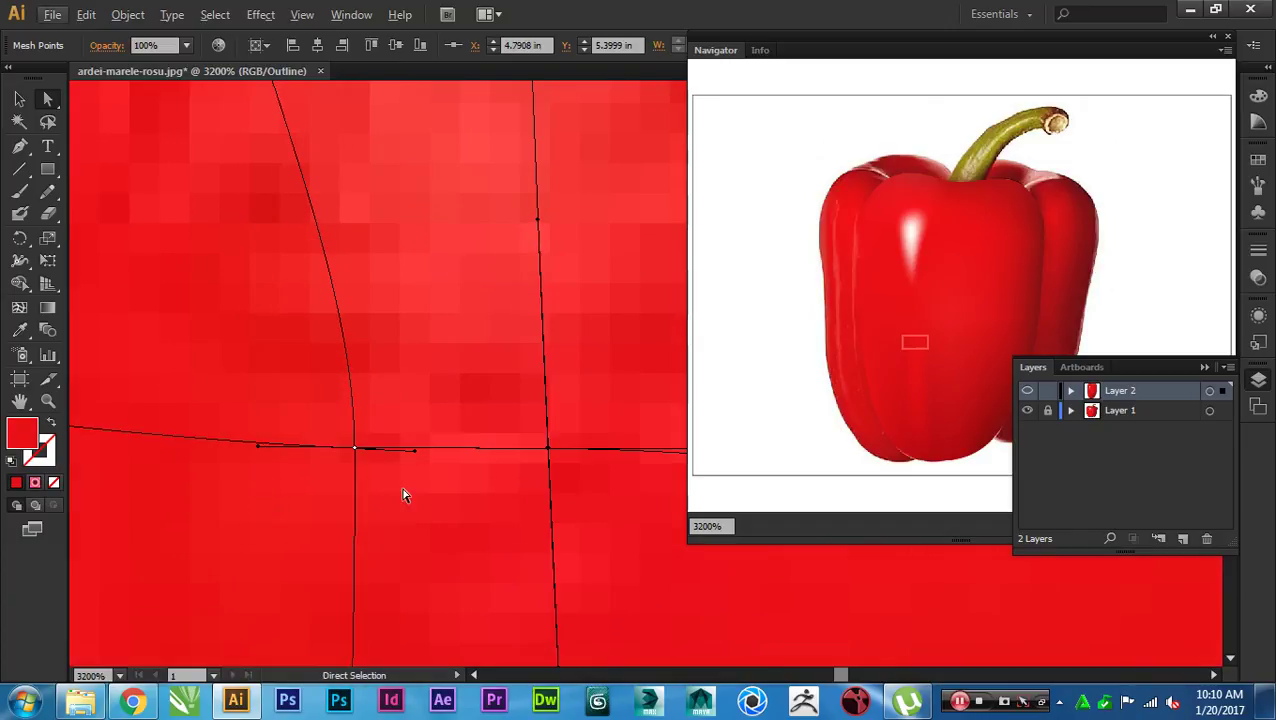
drag(415, 453, 415, 468)
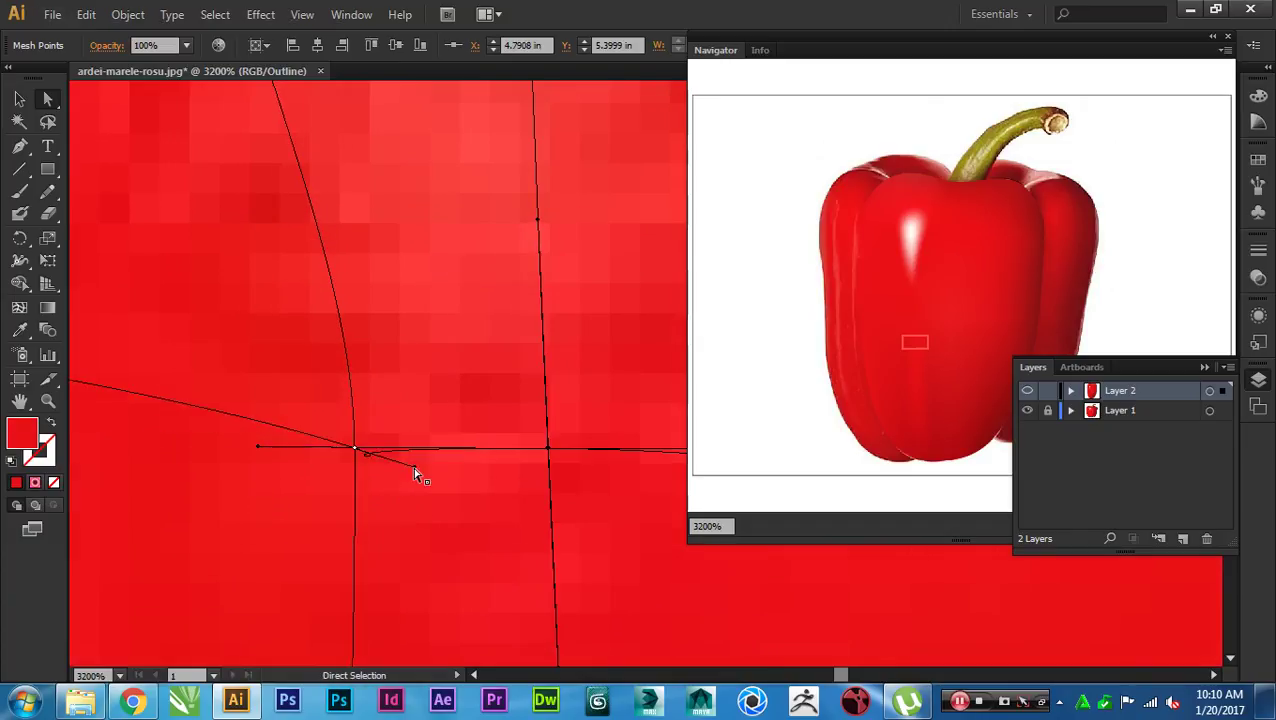
drag(258, 455, 419, 459)
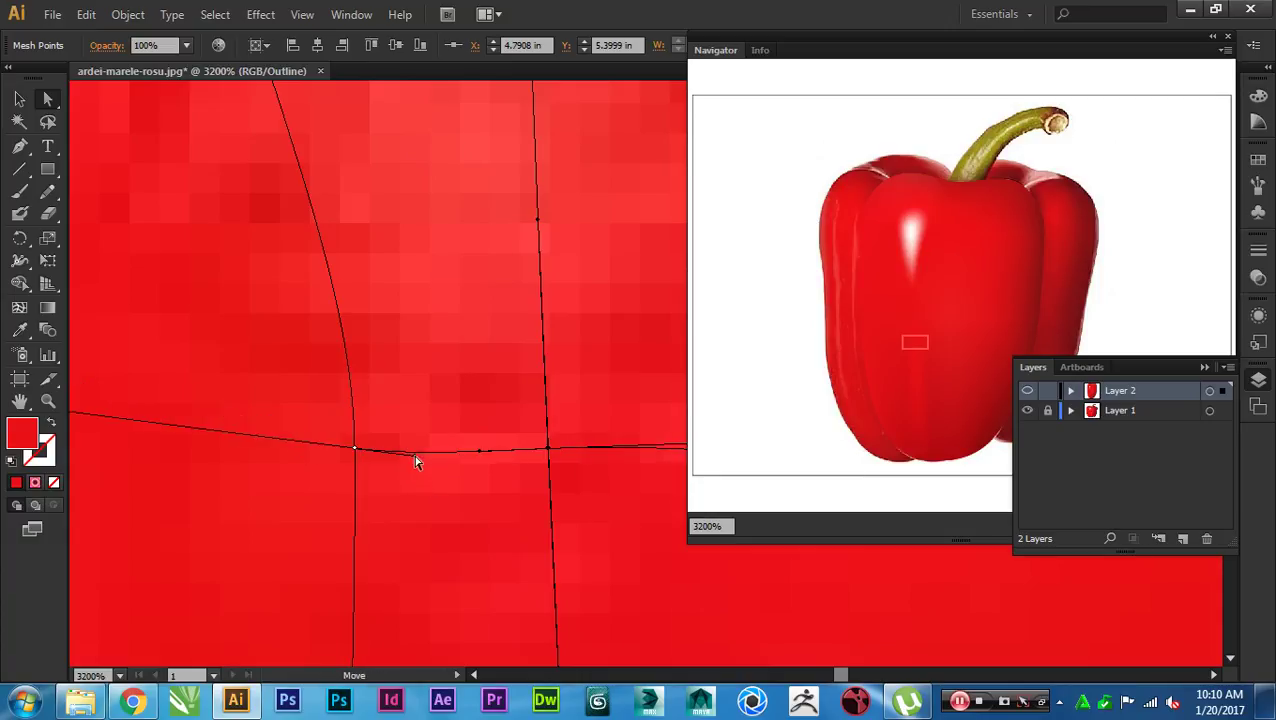
scroll(419, 460, down, 4)
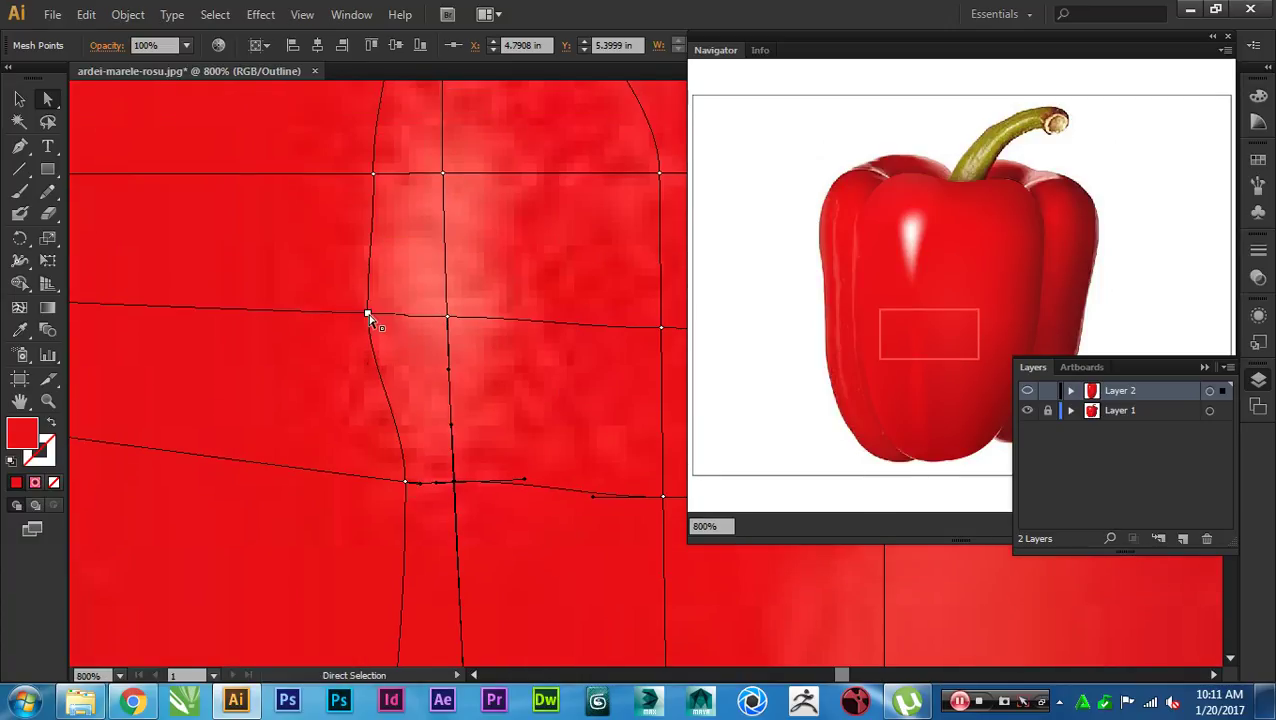
Step: Nudge the left mesh point on the faint highlight's upper line inward, shorten its inner handle and tilt its vertical handle along the edge
scroll(370, 319, up, 3)
drag(358, 288, 380, 288)
scroll(384, 288, up, 2)
scroll(501, 305, up, 1)
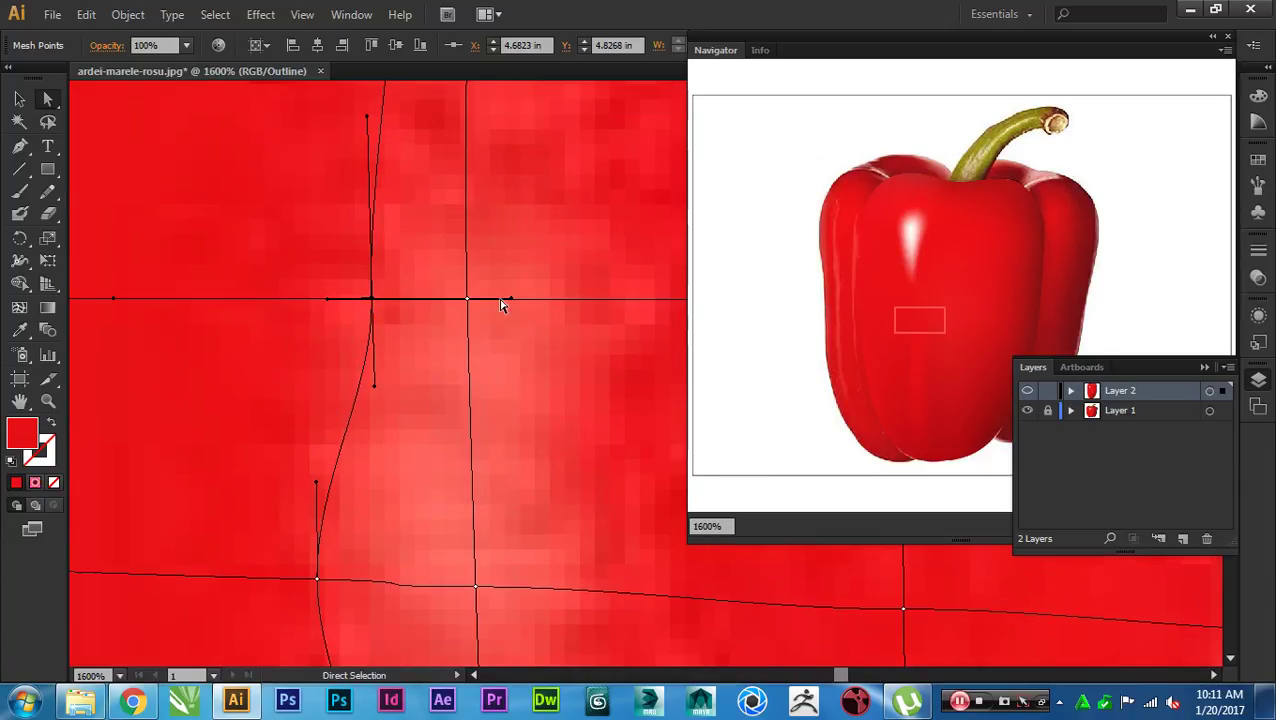
drag(512, 300, 428, 300)
drag(116, 326, 116, 294)
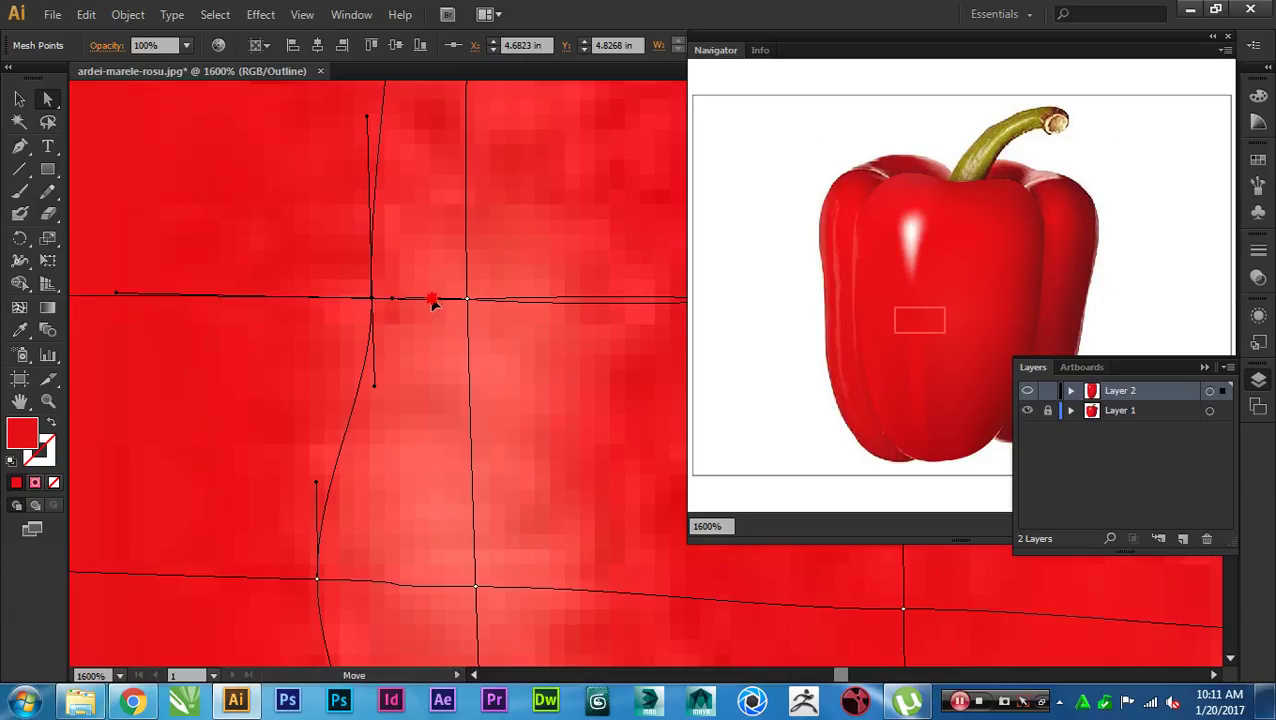
scroll(441, 316, down, 1)
drag(390, 372, 373, 373)
scroll(373, 373, down, 2)
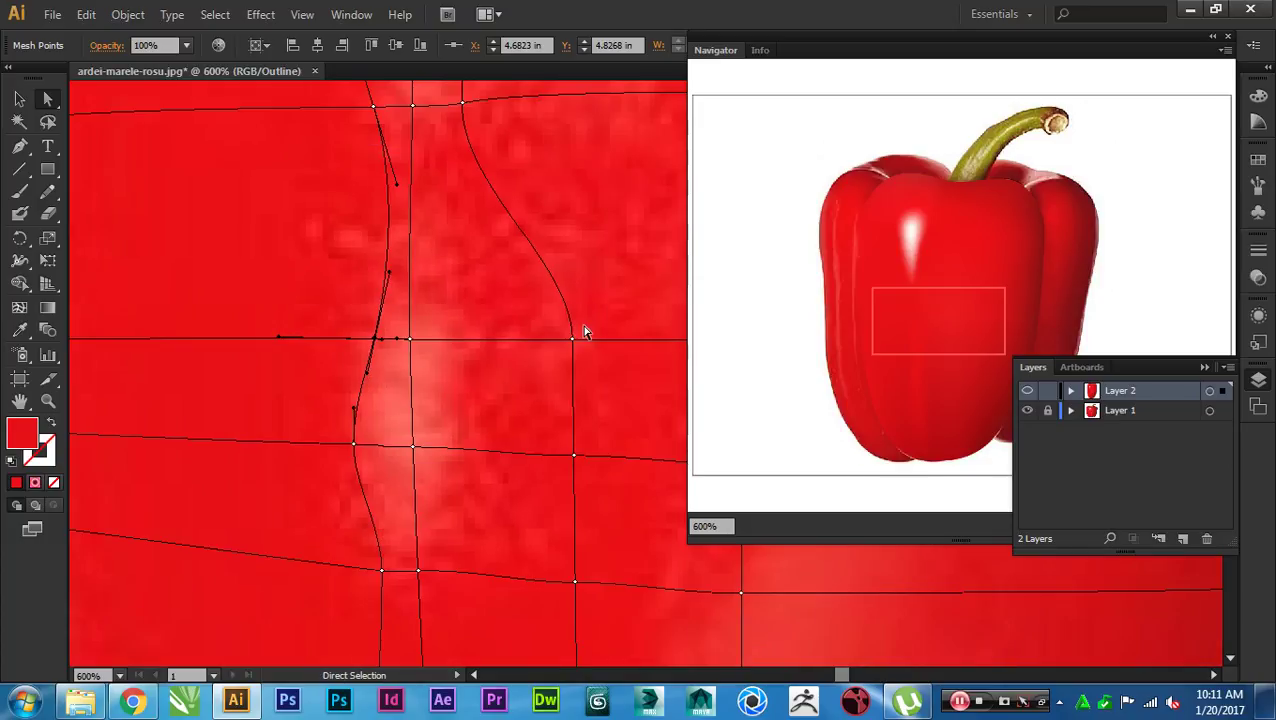
Step: Move the upper line's right mesh point to the faint highlight's right edge and curve the mesh line up to the narrow neck
drag(575, 342, 450, 345)
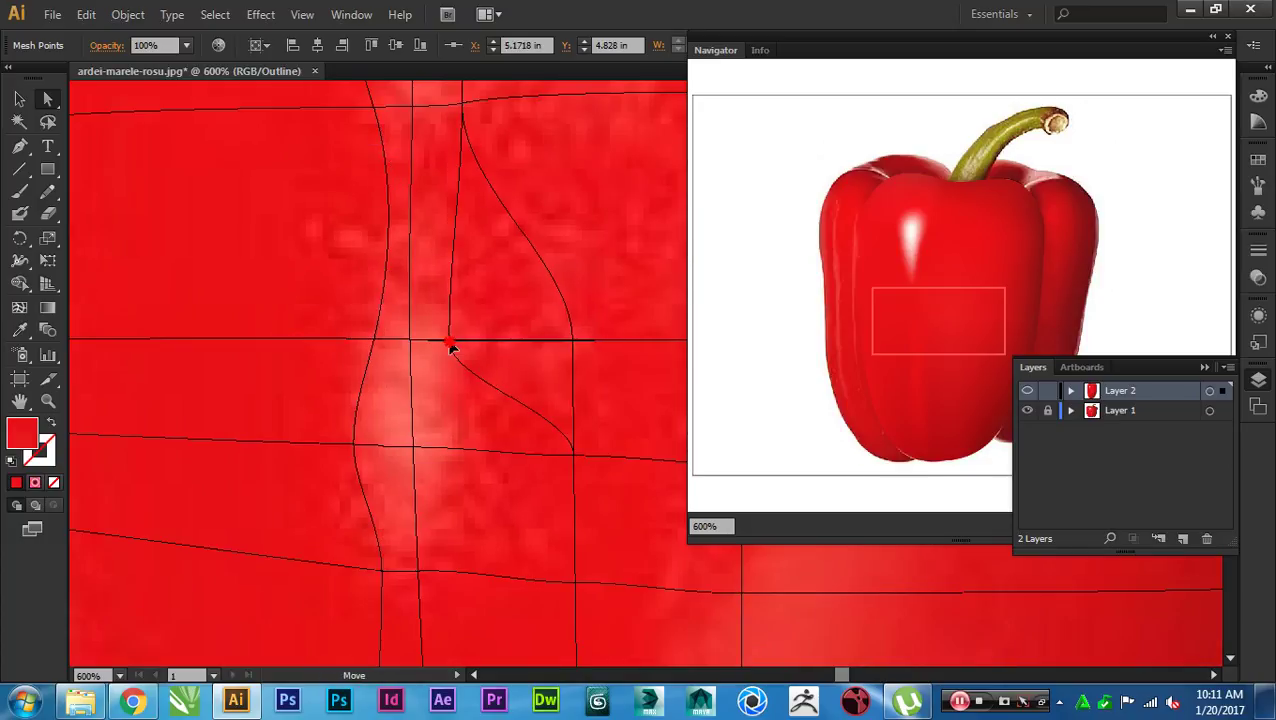
scroll(452, 348, up, 3)
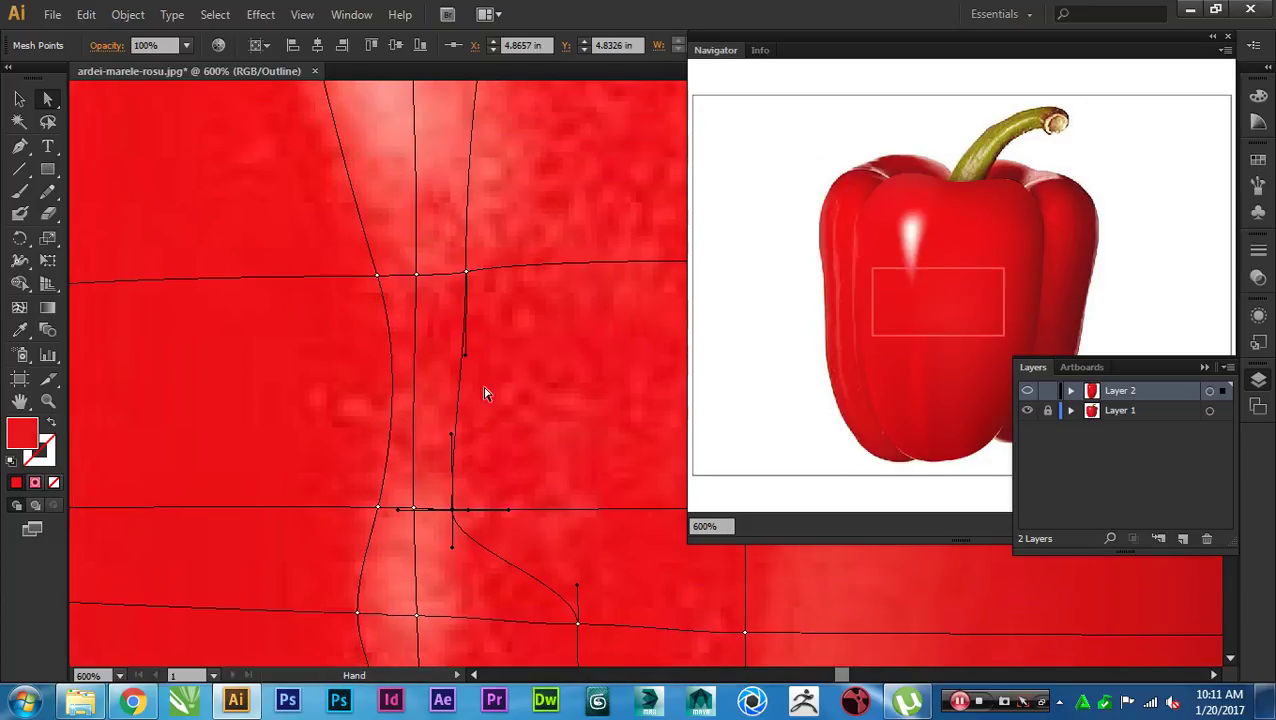
drag(466, 356, 498, 404)
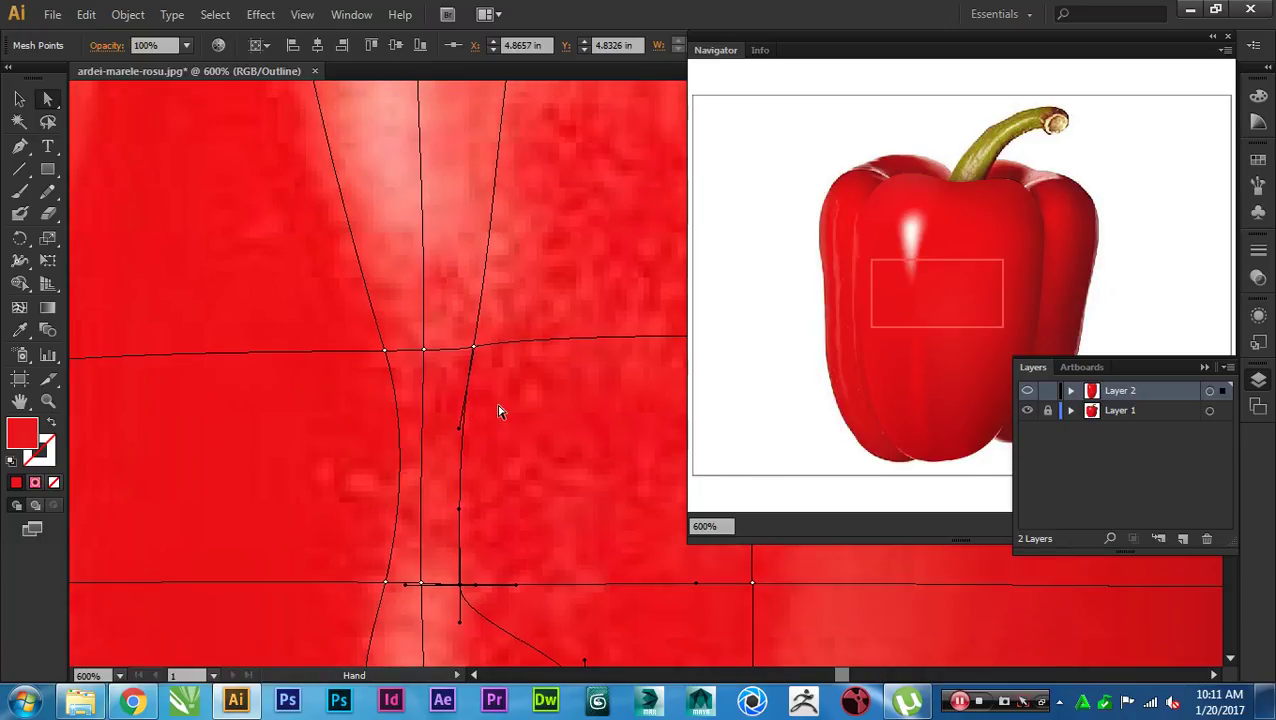
drag(475, 349, 449, 301)
scroll(429, 366, up, 4)
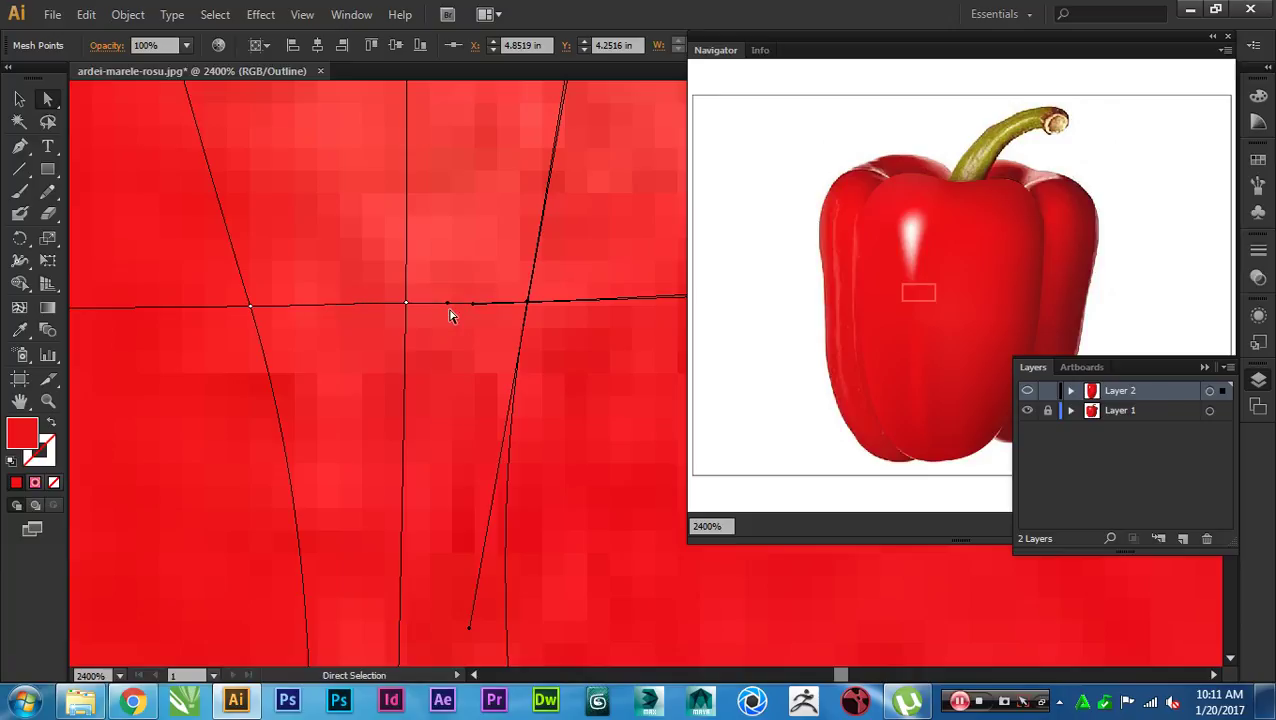
scroll(440, 354, down, 2)
drag(506, 529, 457, 340)
scroll(502, 333, down, 2)
scroll(481, 377, down, 3)
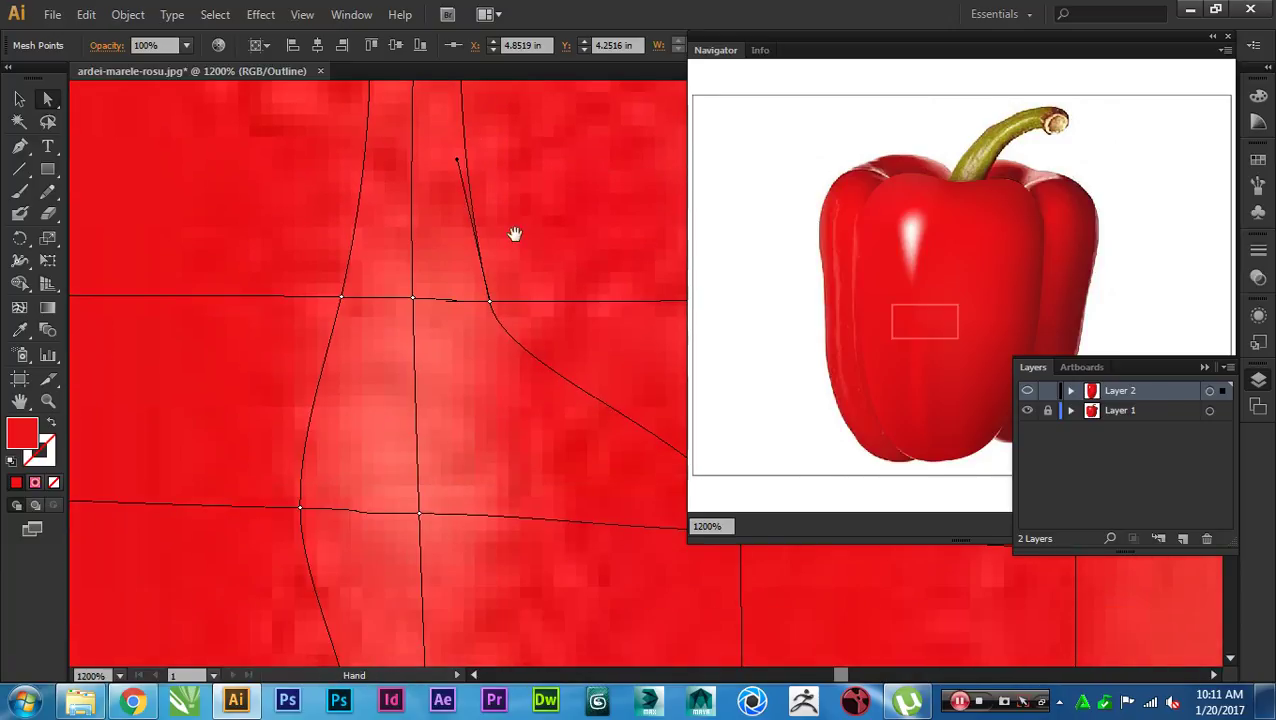
Step: Refine the horizontal handles of the right mesh point on the faint highlight's upper line and hide the panels
scroll(421, 305, up, 1)
drag(466, 303, 475, 302)
click(486, 301)
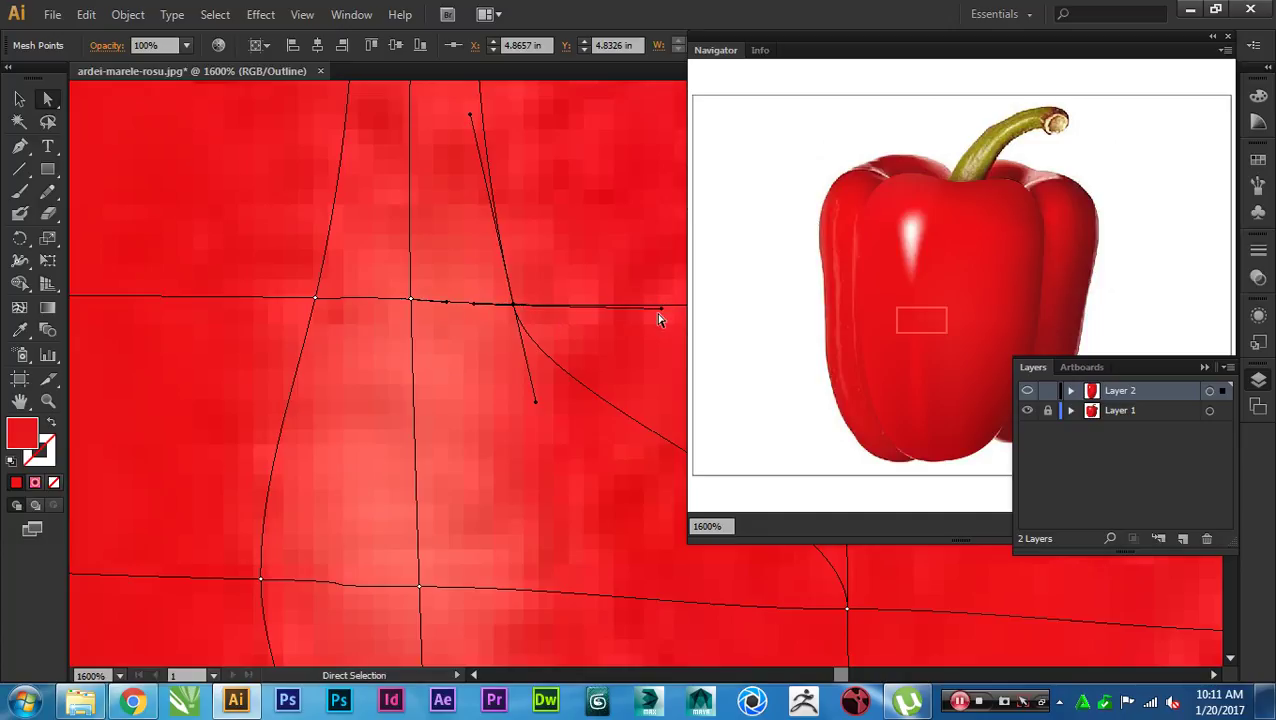
scroll(600, 310, down, 5)
key(Tab)
drag(560, 332, 582, 332)
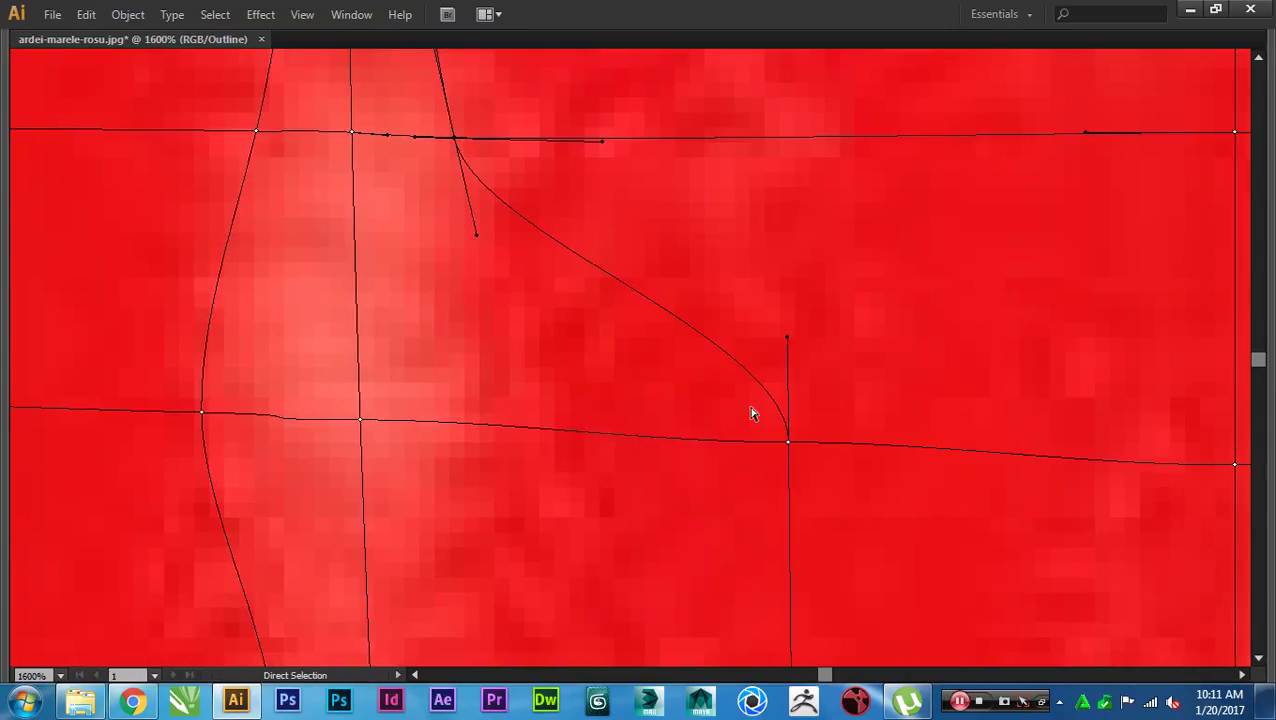
Step: Move the middle line's right mesh point to the faint highlight's right edge and shorten its inner horizontal handle
drag(796, 449, 497, 428)
scroll(390, 425, down, 1)
scroll(390, 425, left, 1)
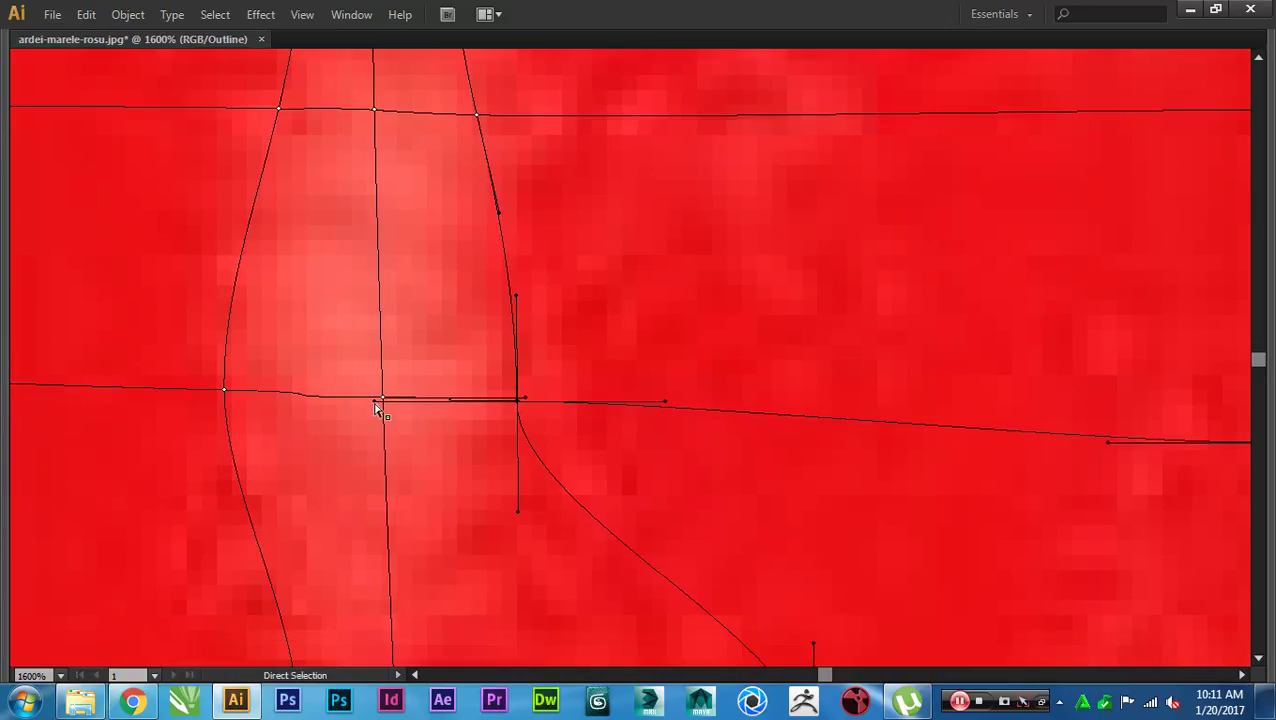
drag(375, 403, 484, 404)
Step: Center the middle mesh point between its neighbors inside the faint highlight and shorten the horizontal handles on its left side
click(386, 401)
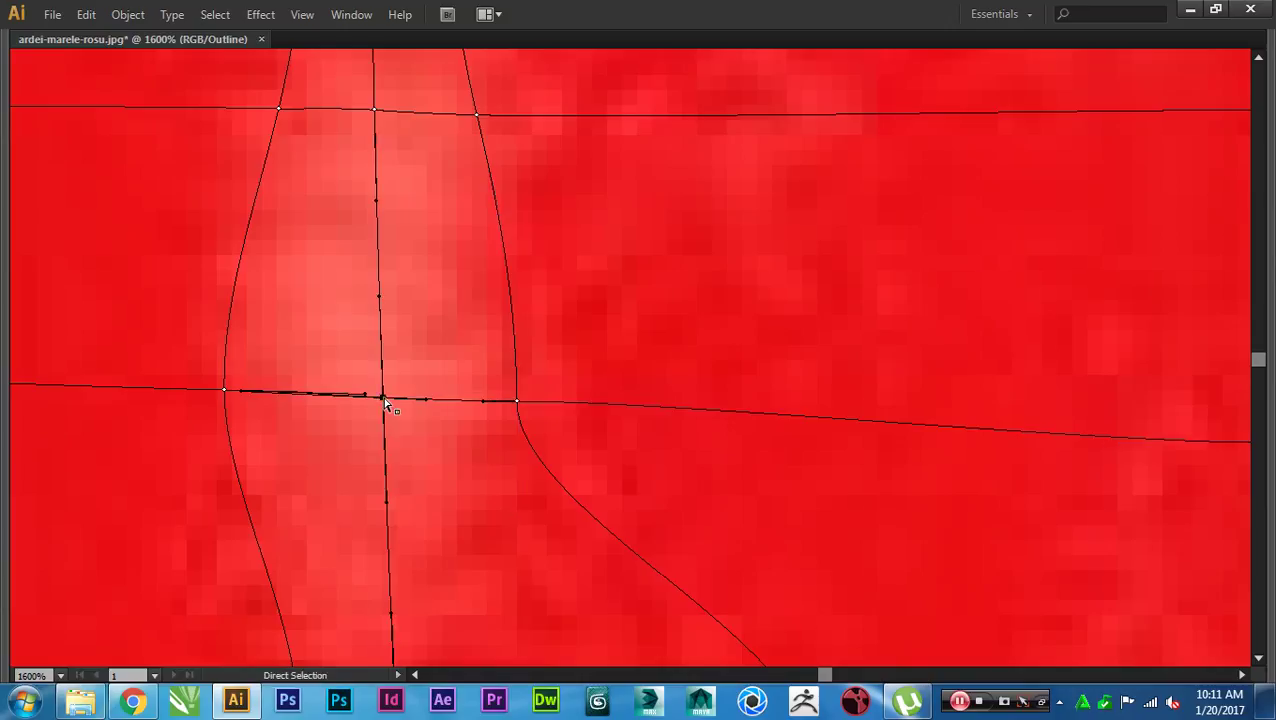
drag(386, 401, 368, 395)
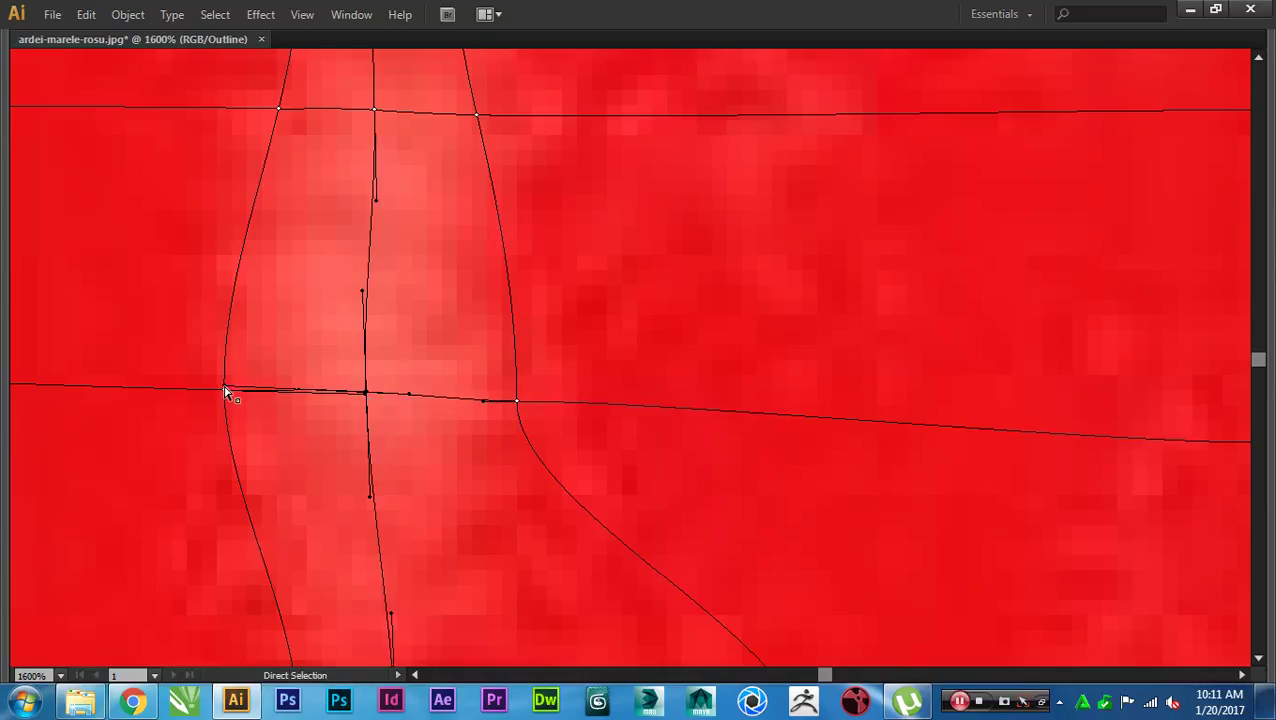
drag(224, 391, 302, 392)
alt+scroll(340, 415, up, 3)
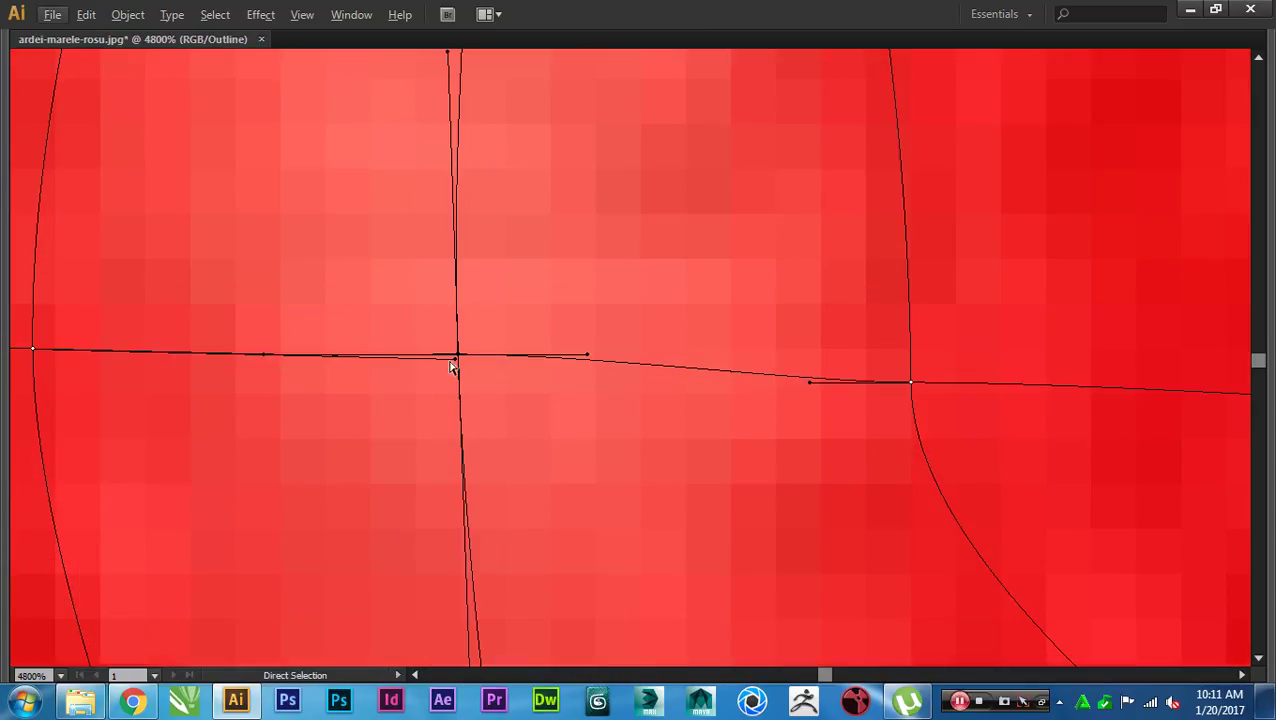
drag(450, 367, 203, 360)
alt+scroll(252, 383, down, 2)
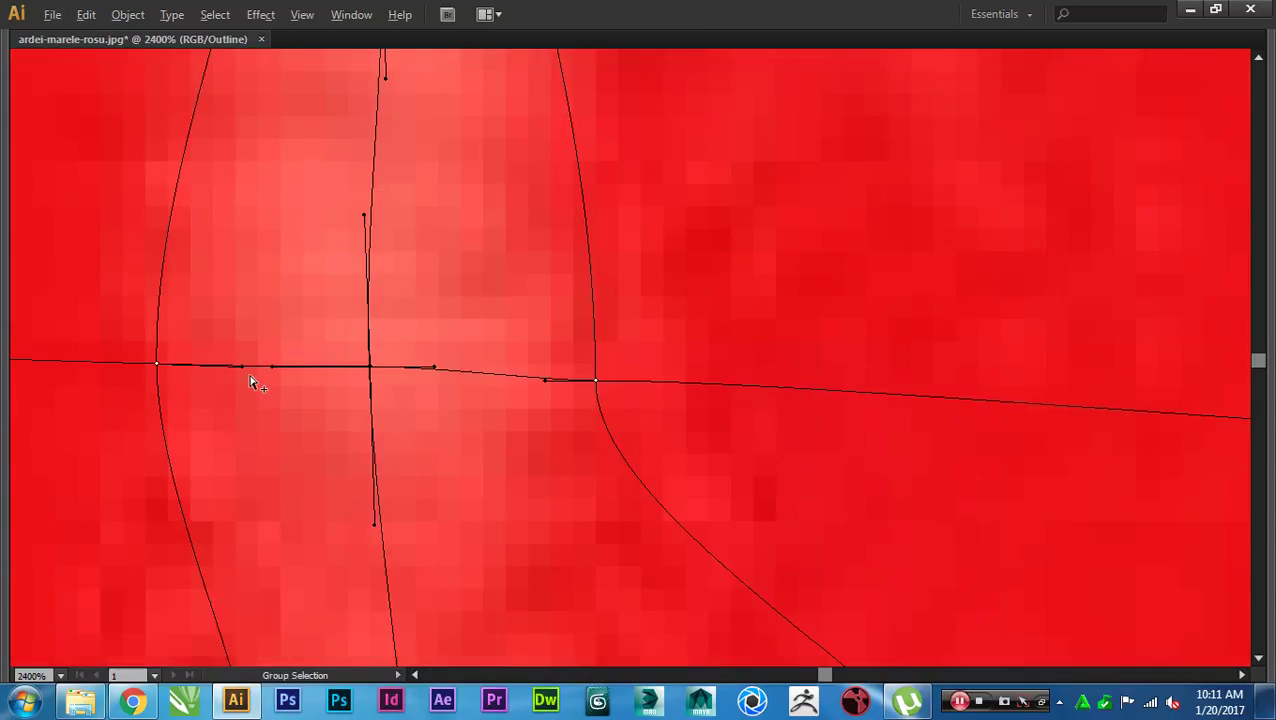
alt+scroll(250, 381, down, 1)
Step: Nudge the right mesh point on the faint highlight's middle line slightly inward and up
drag(398, 414, 464, 345)
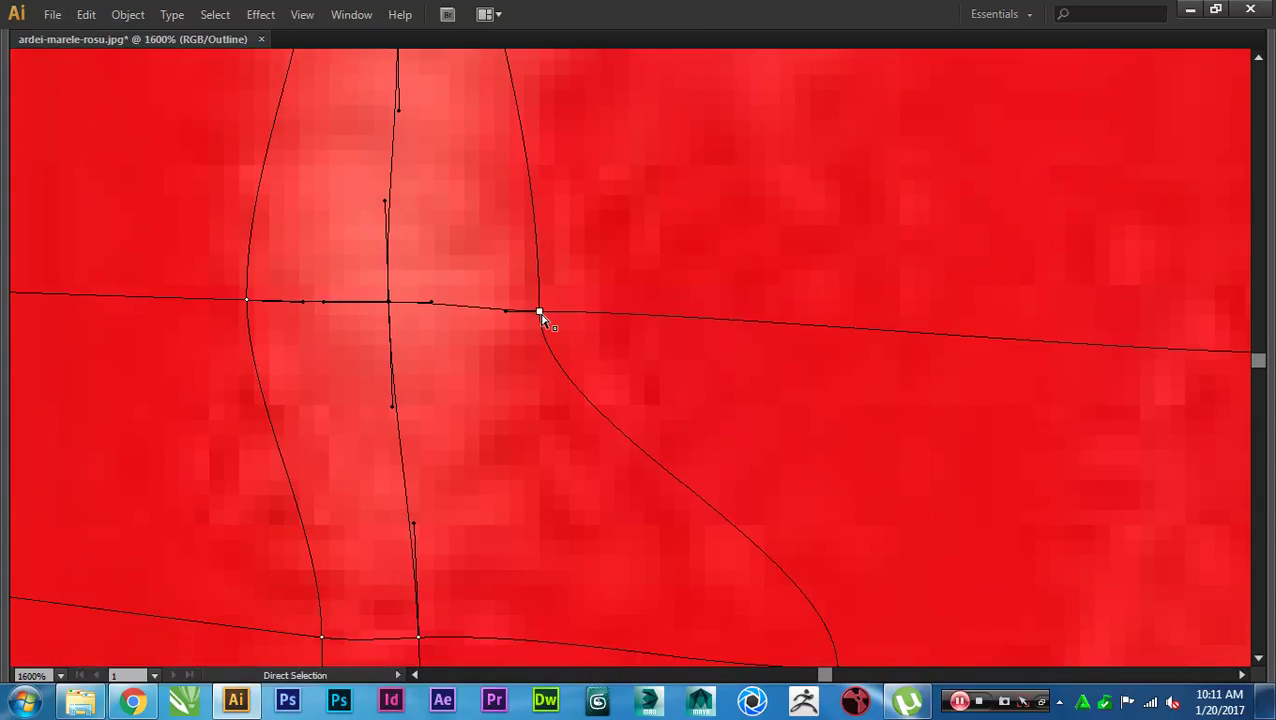
drag(541, 314, 529, 308)
drag(565, 441, 609, 308)
Step: Move the lower line's right mesh point in to the faint highlight's tip and shorten and align the horizontal handles beside it
click(886, 538)
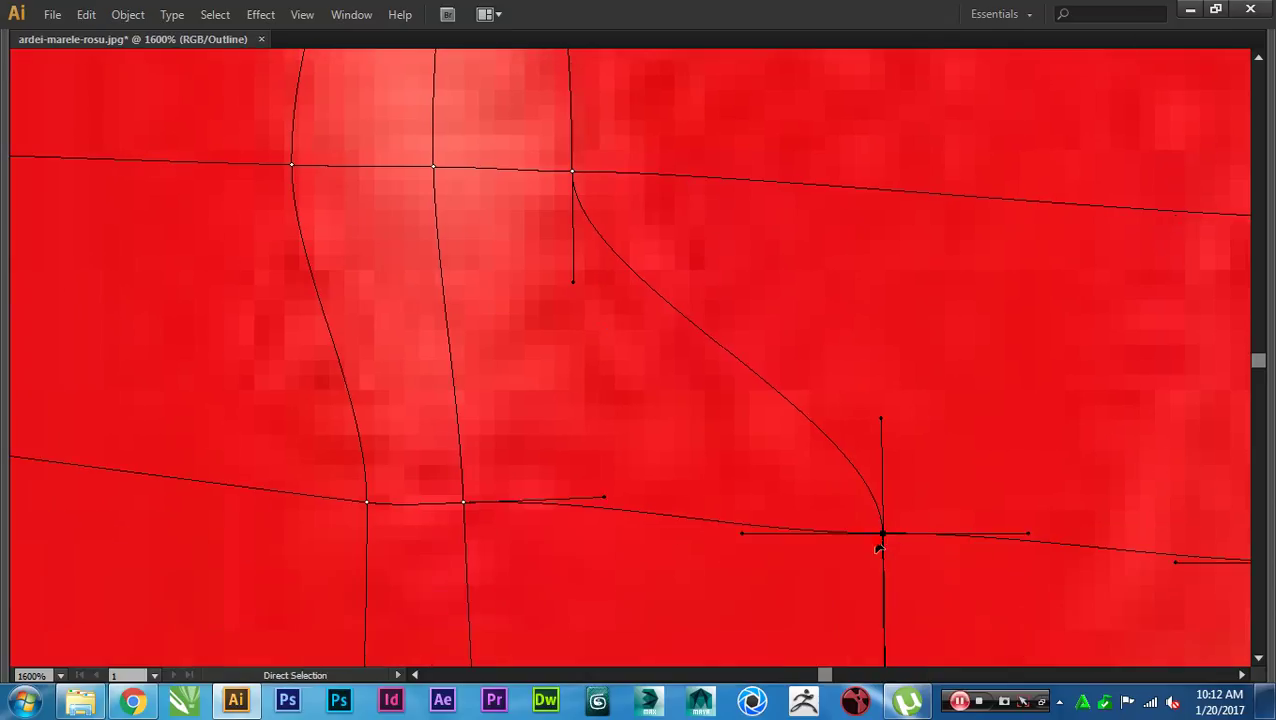
drag(879, 545, 605, 478)
scroll(532, 512, up, 1)
drag(716, 473, 540, 486)
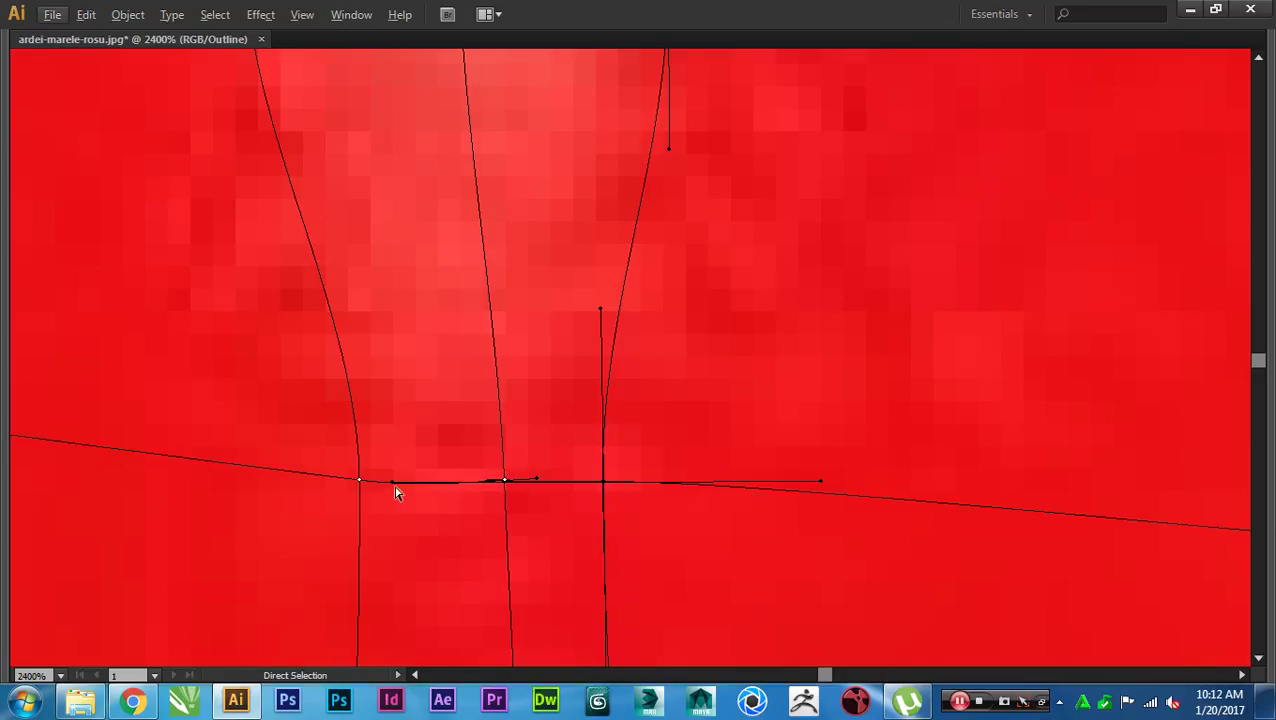
drag(395, 487, 574, 488)
drag(822, 486, 821, 488)
Step: Tilt the vertical handles along the faint highlight's lower right edge and nudge the middle line's right mesh point inward
key(space)
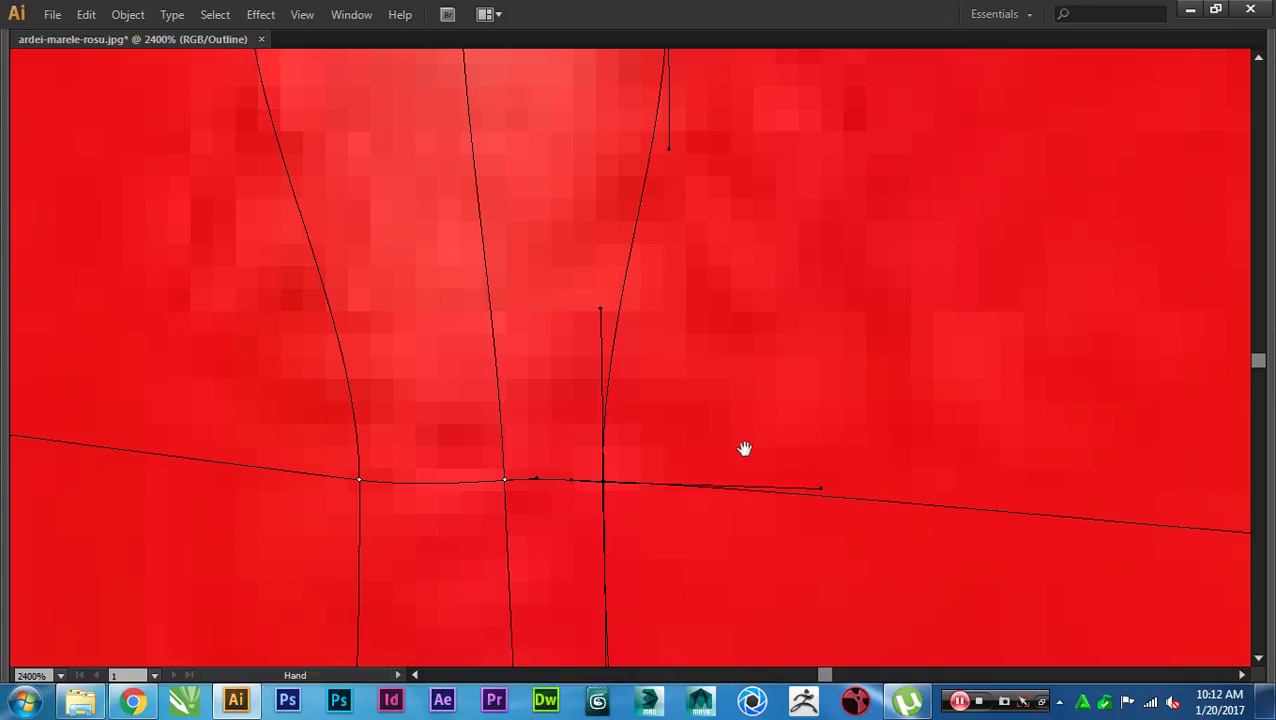
drag(744, 448, 714, 478)
scroll(590, 345, down, 3)
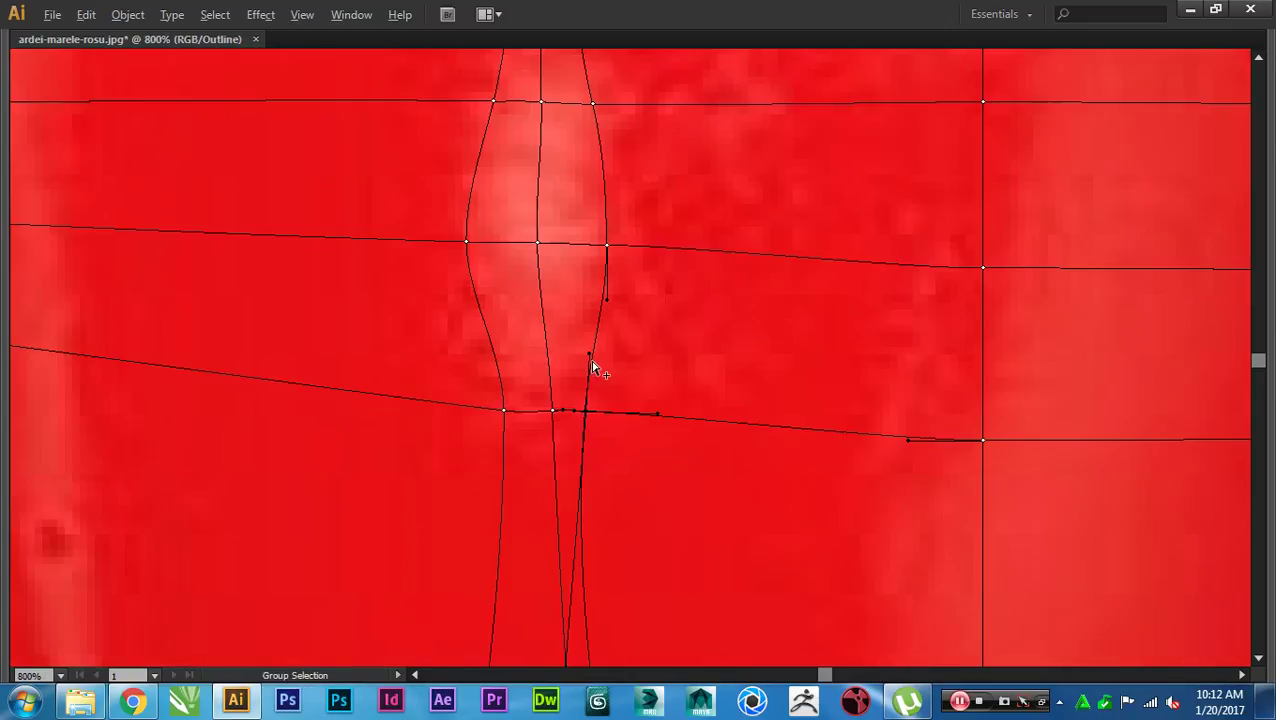
drag(590, 316, 584, 309)
drag(590, 263, 586, 265)
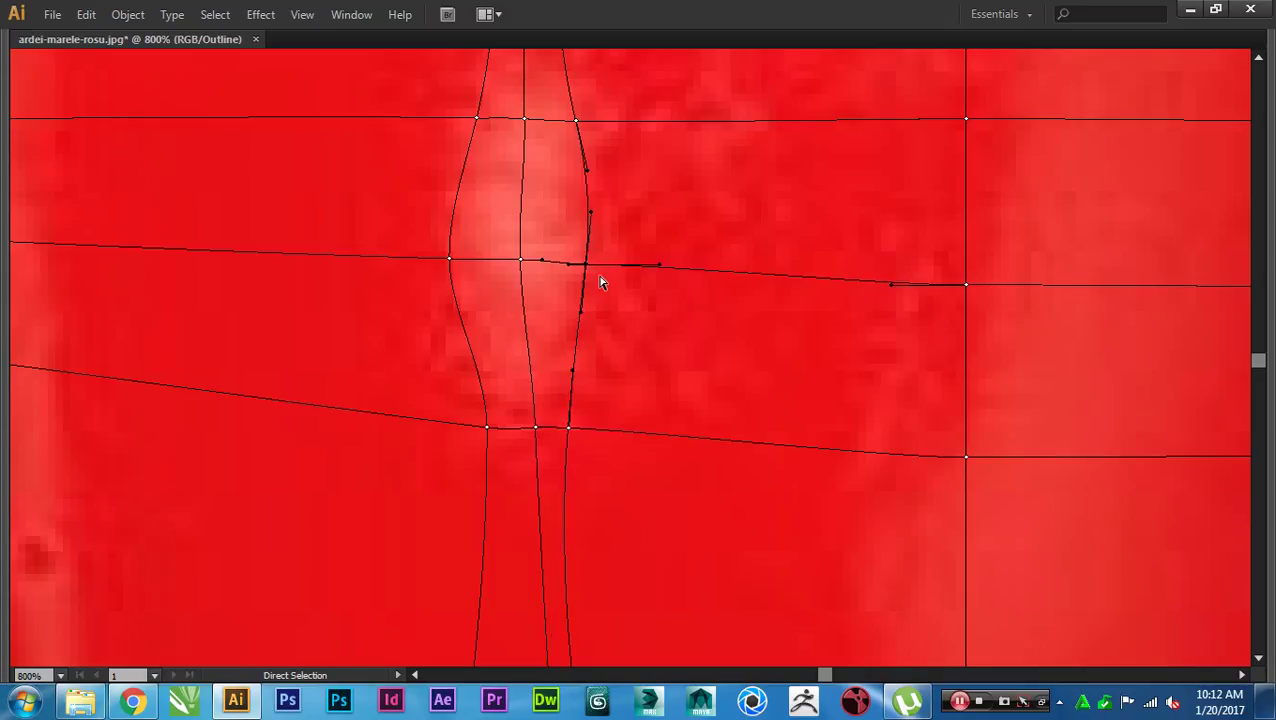
key(space)
drag(661, 376, 644, 376)
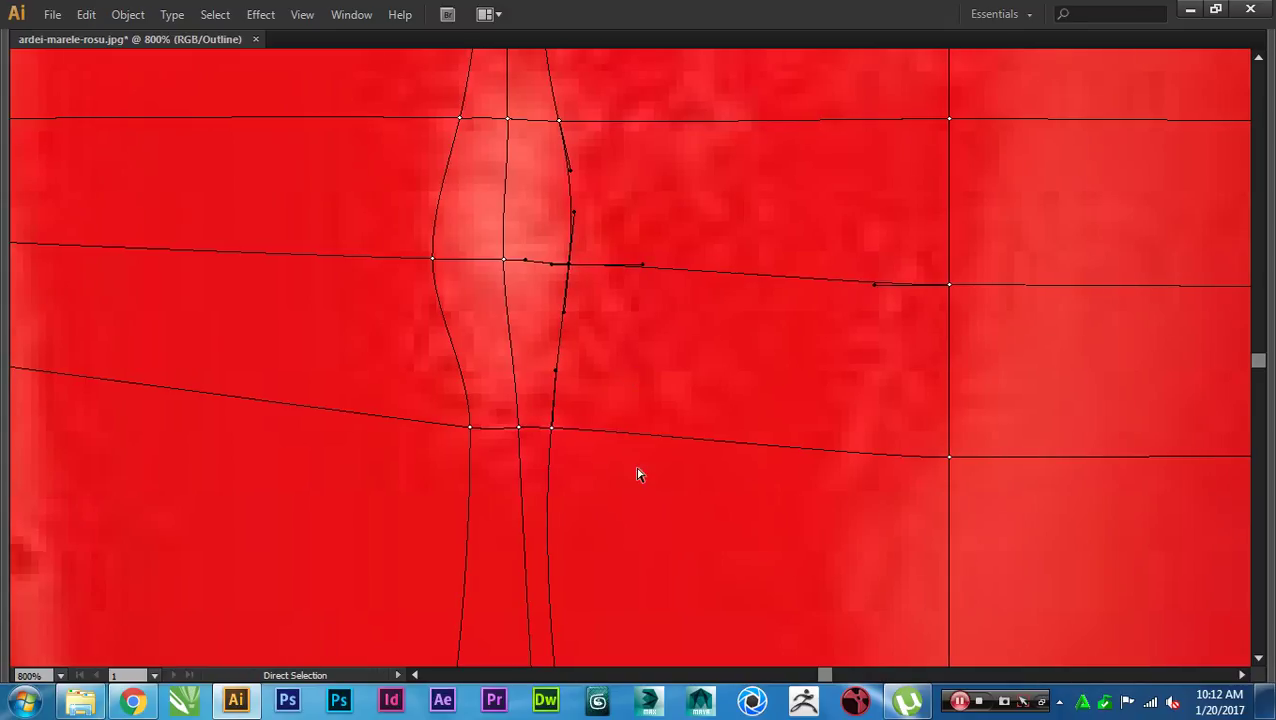
Step: Shorten the inner handle of the left mesh point at the faint highlight's lower tip and tilt its upper handle along the edge
click(470, 427)
scroll(476, 436, up, 3)
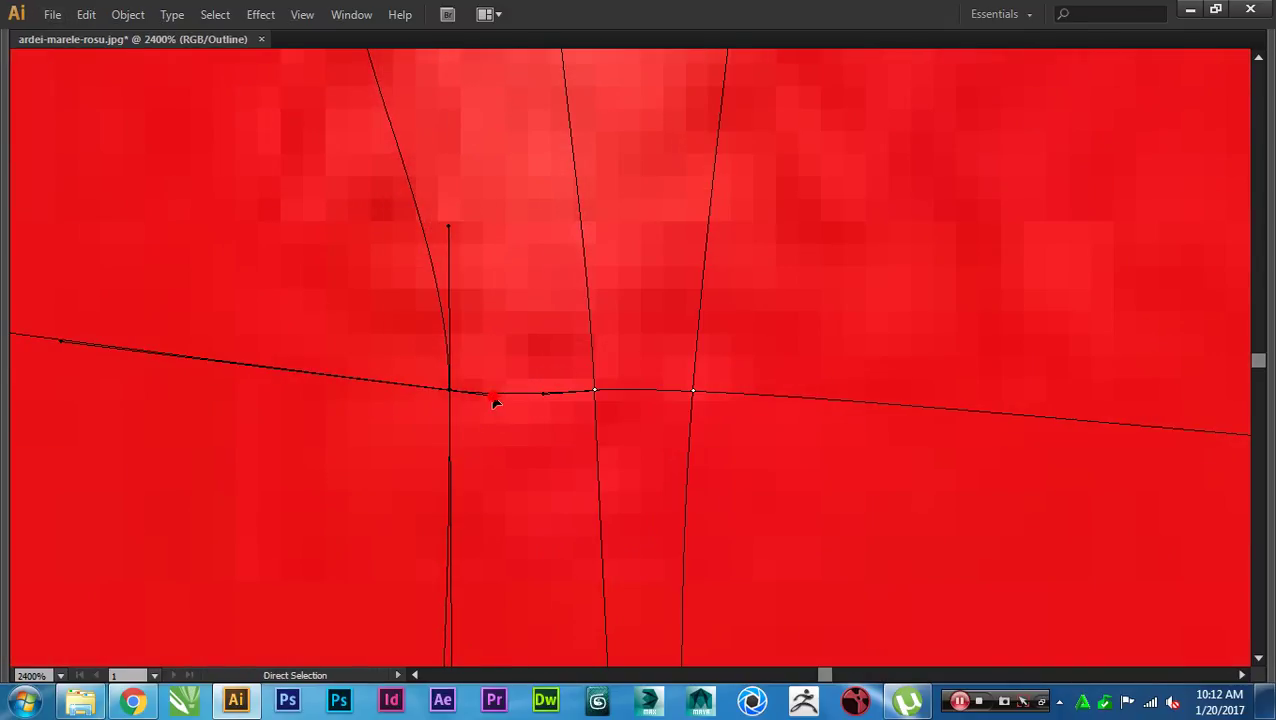
drag(494, 396, 647, 478)
key(space)
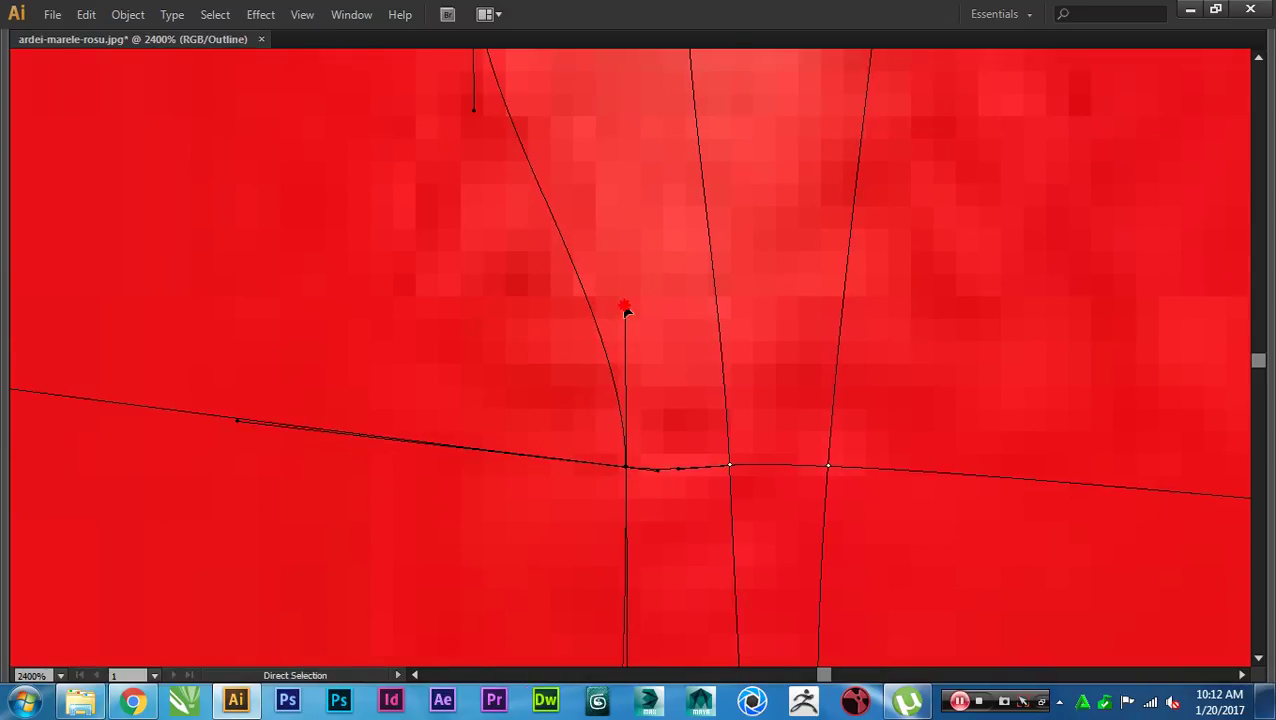
drag(625, 308, 568, 308)
Step: Shorten the long downward handle of the left mesh point at the faint highlight's lower tip
scroll(629, 387, down, 2)
key(space)
drag(668, 462, 668, 281)
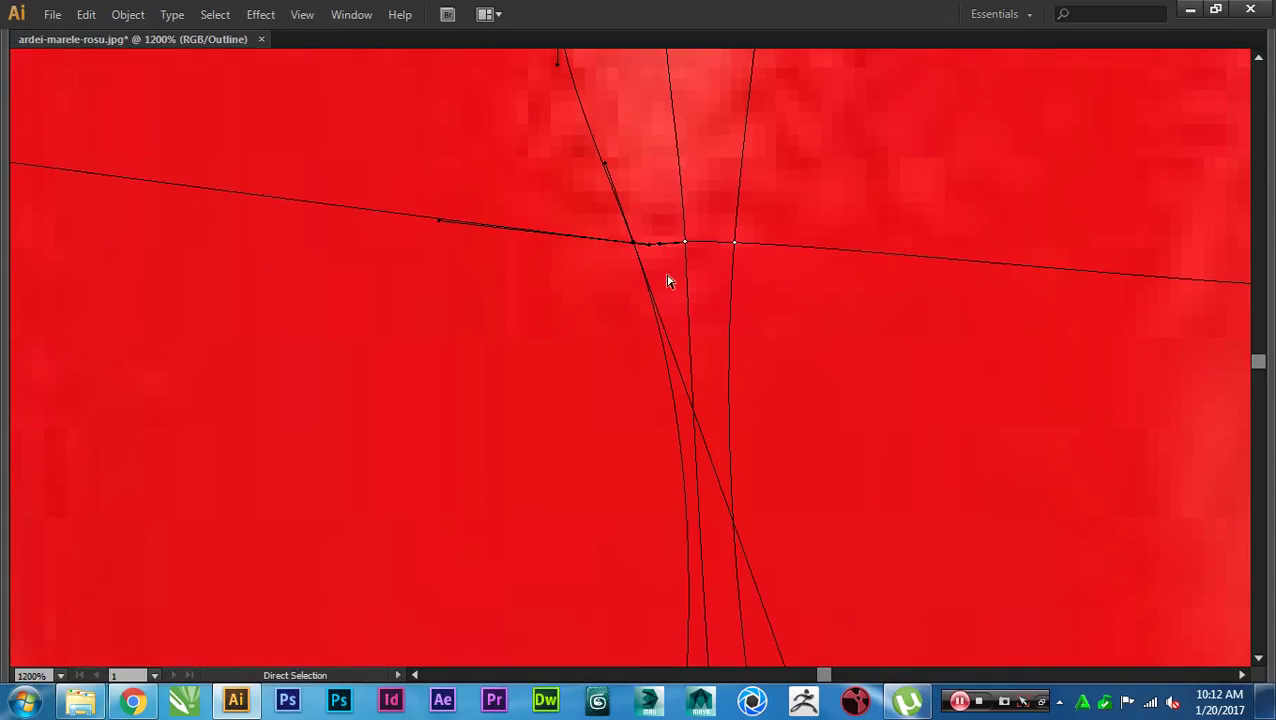
scroll(730, 530, down, 3)
key(space)
drag(784, 627, 688, 326)
Step: Color the middle mesh point of the faint lower highlight with the pink sampled from the photo
key(space)
scroll(780, 380, up, 3)
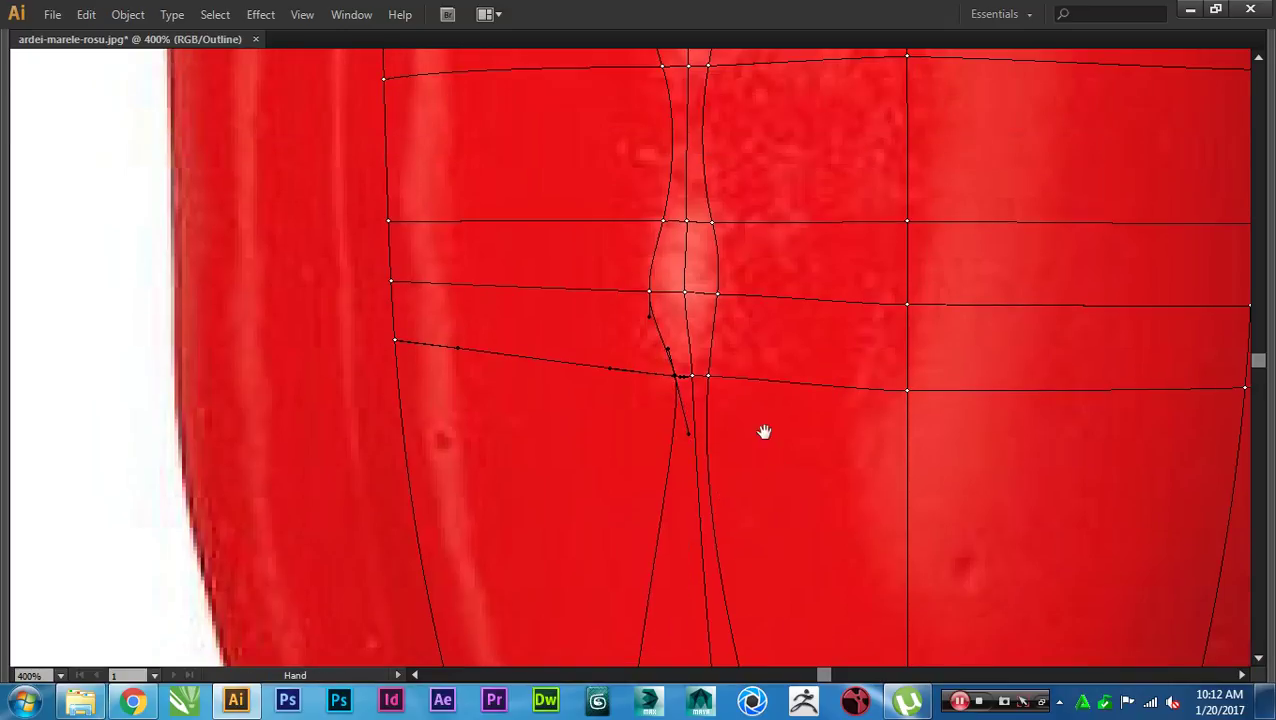
click(649, 362)
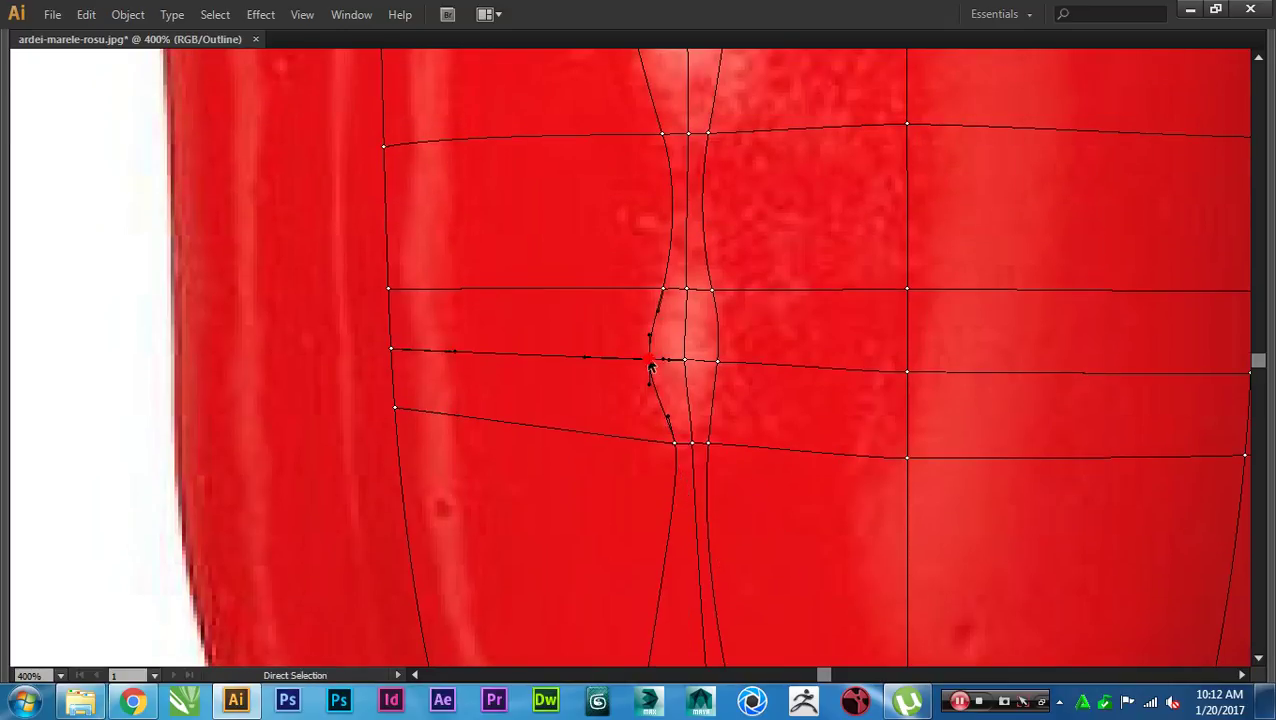
click(678, 360)
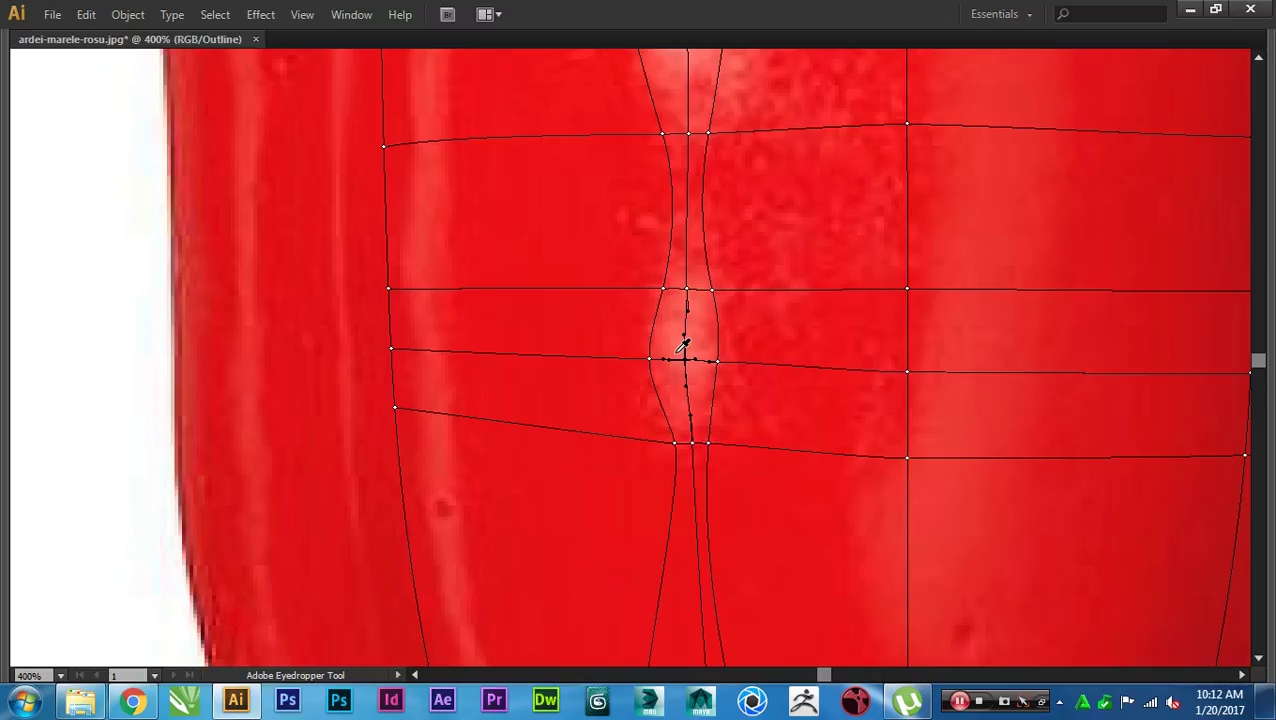
click(790, 377)
Step: Show the Layers panel and switch Layer 2 to preview display to check the mesh colors on the whole pepper
alt+scroll(790, 460, down, 1)
alt+scroll(790, 462, down, 1)
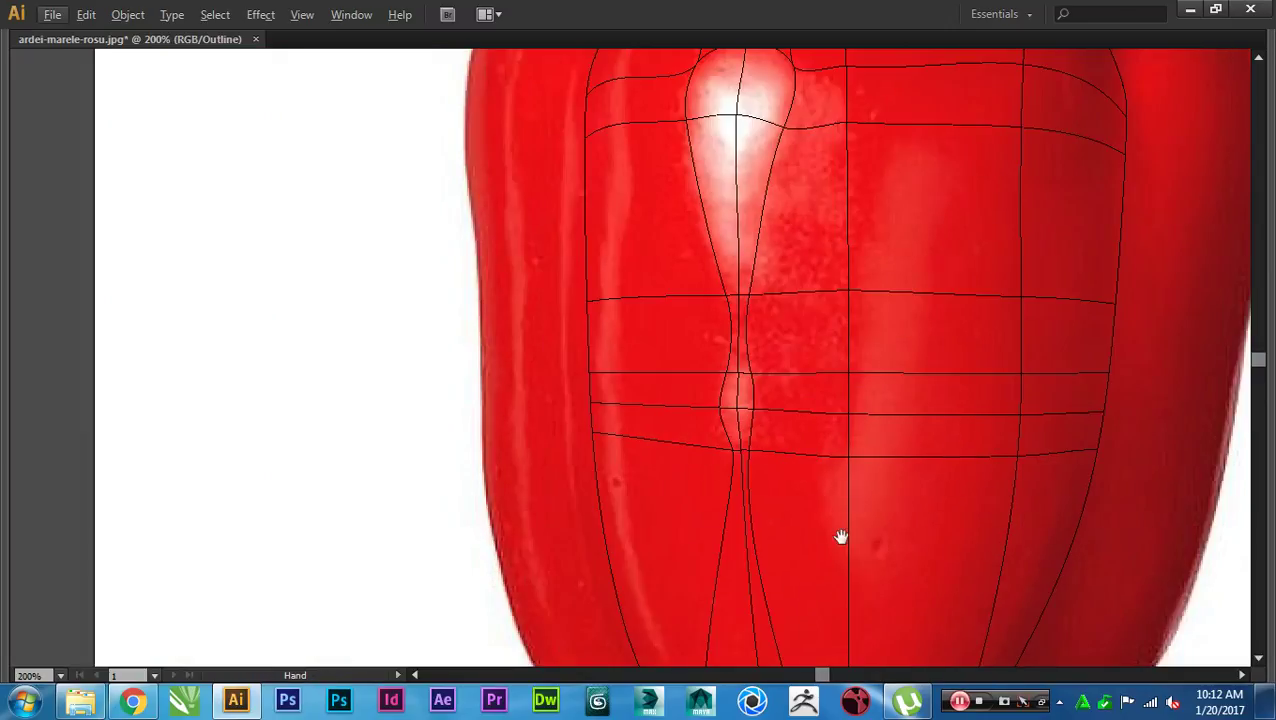
drag(840, 536, 961, 297)
key(Tab)
click(805, 343)
alt+scroll(449, 449, down, 1)
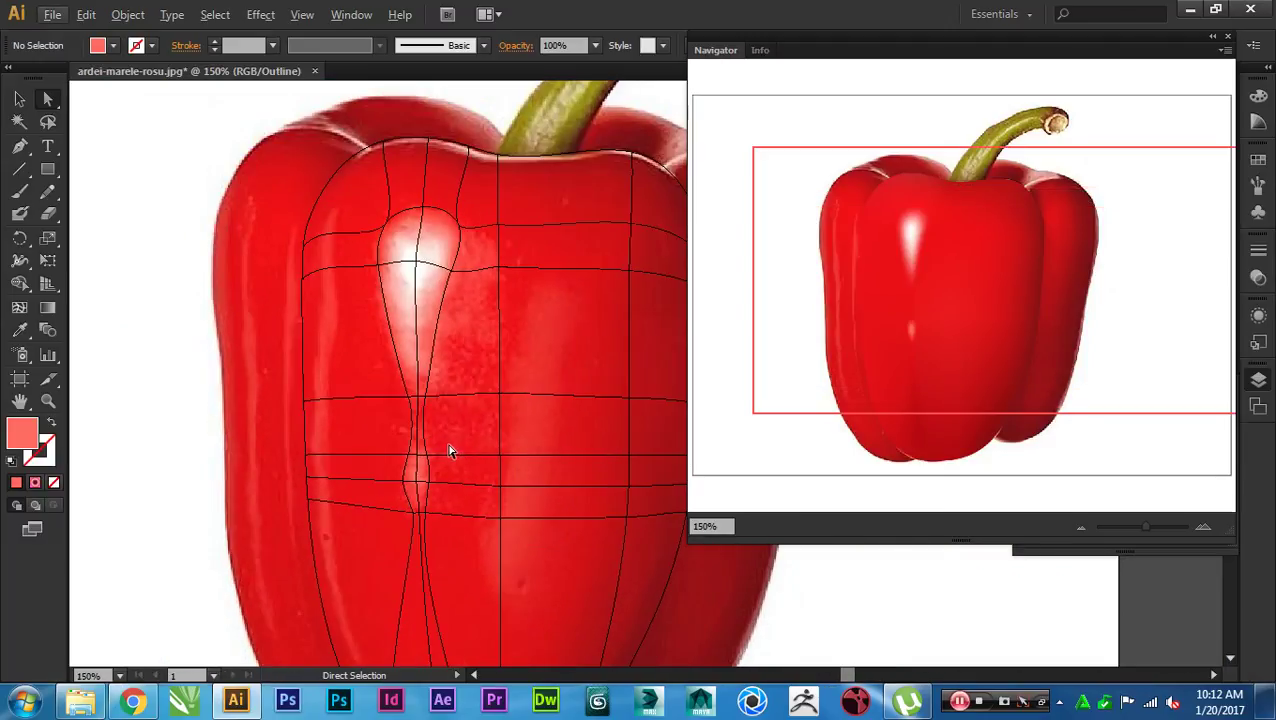
drag(544, 497, 467, 447)
key(v)
drag(757, 608, 754, 610)
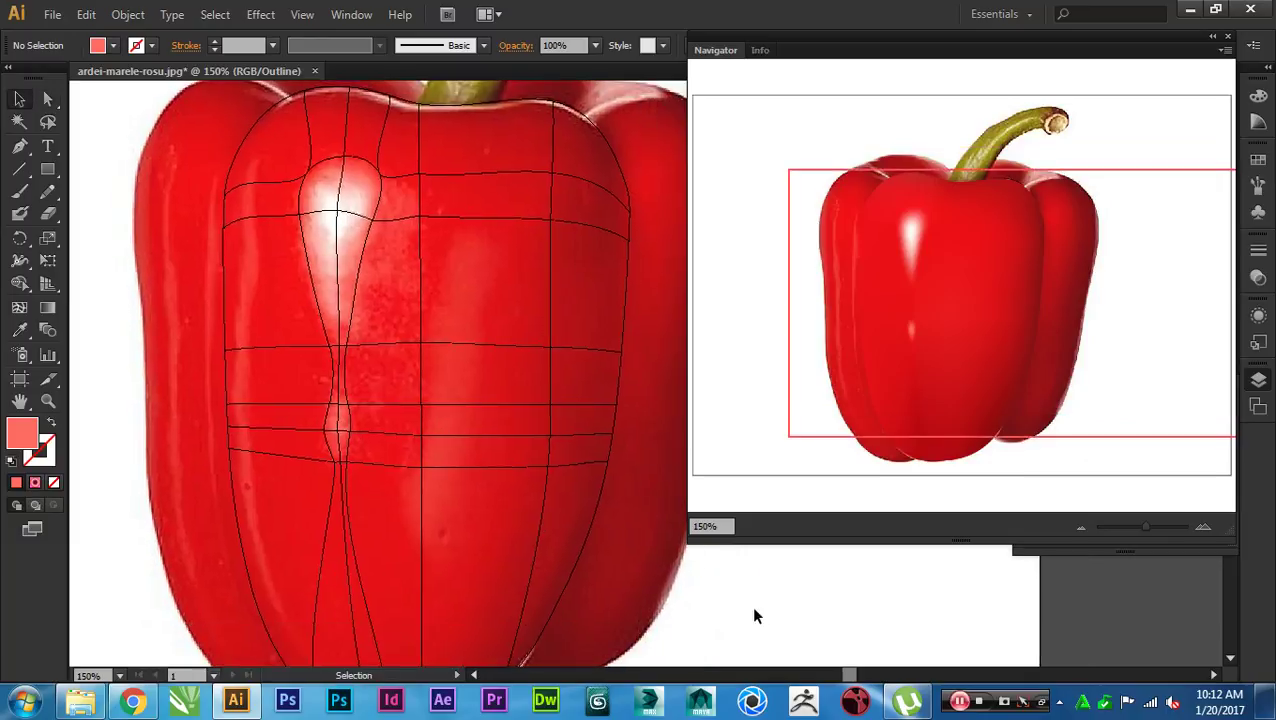
key(Tab)
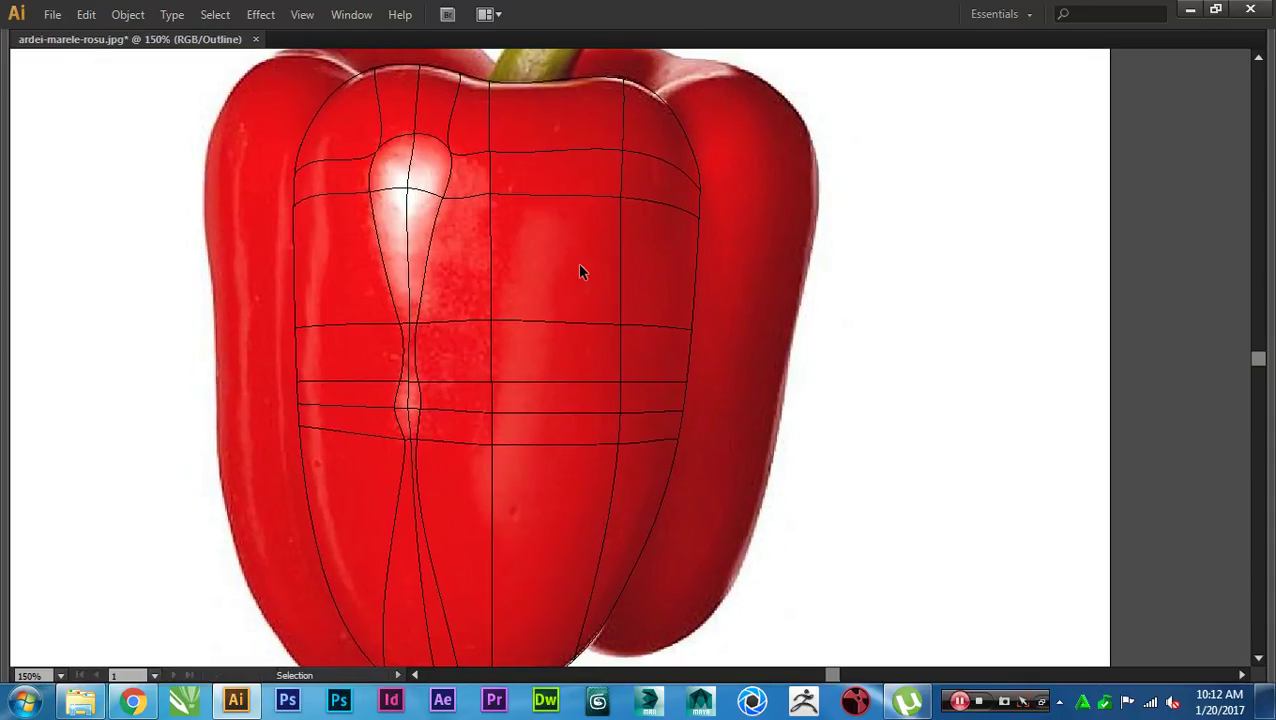
key(F7)
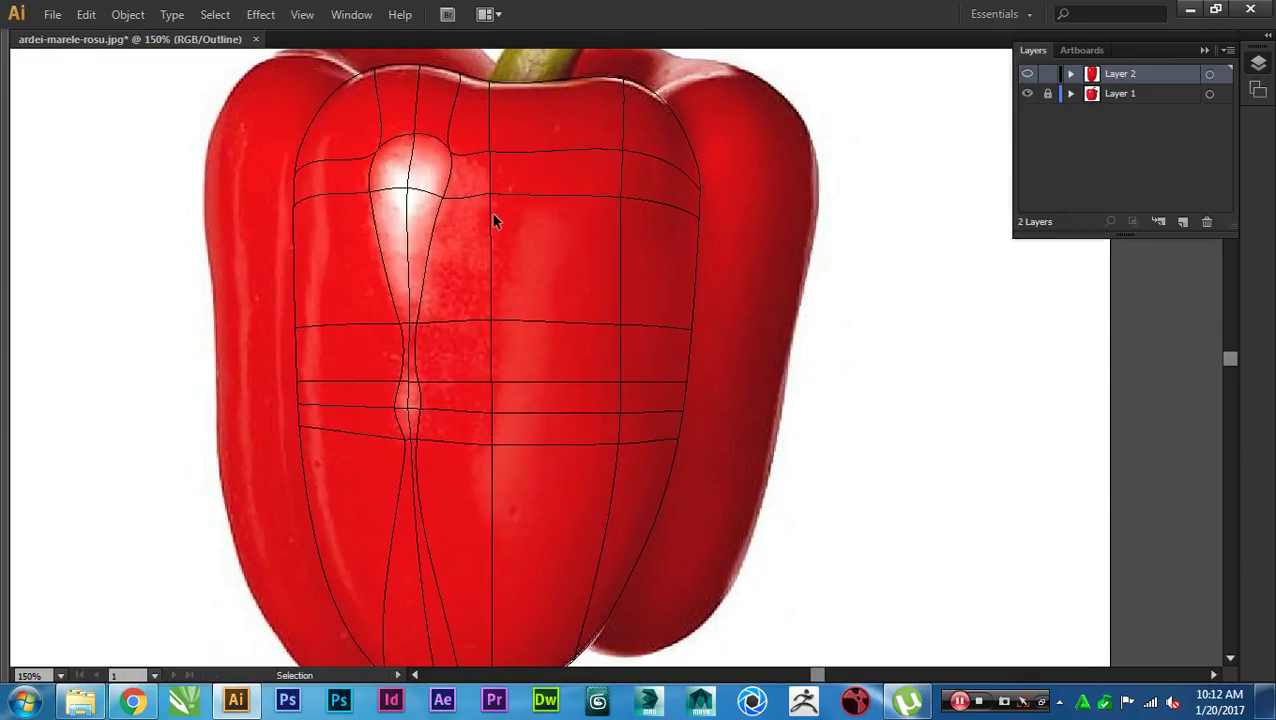
ctrl+click(1027, 74)
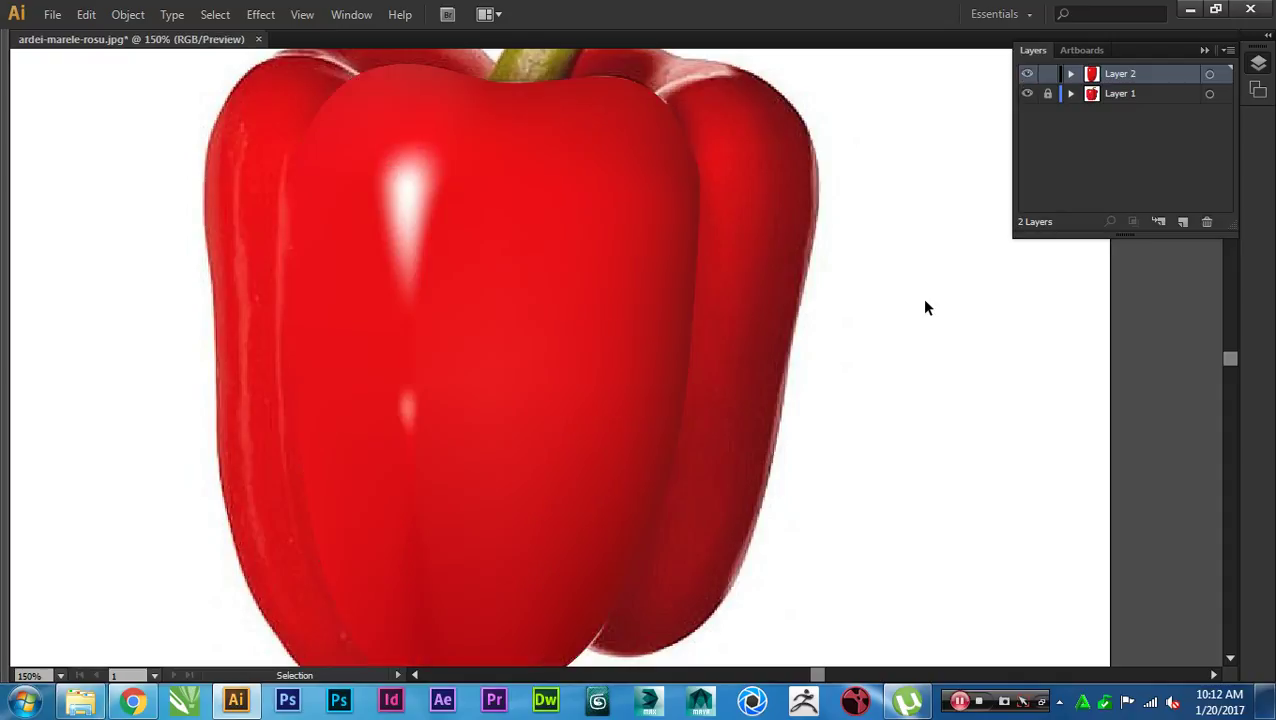
Step: Move the front lobe's mesh off to the side of the pepper photo to compare the two
alt+scroll(919, 330, down, 1)
drag(919, 342, 805, 382)
drag(407, 393, 812, 396)
click(936, 361)
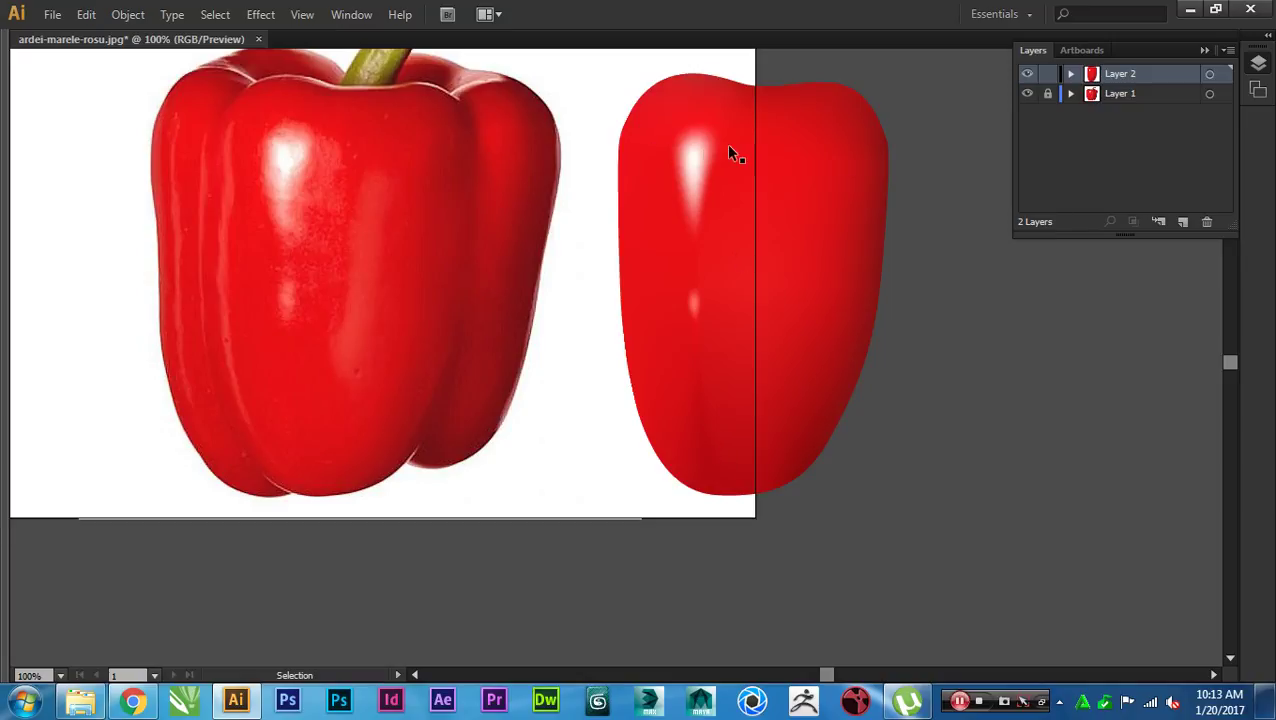
Step: Undo the mesh's move and return Layer 2 to outline display
key(ctrl+z)
key(v)
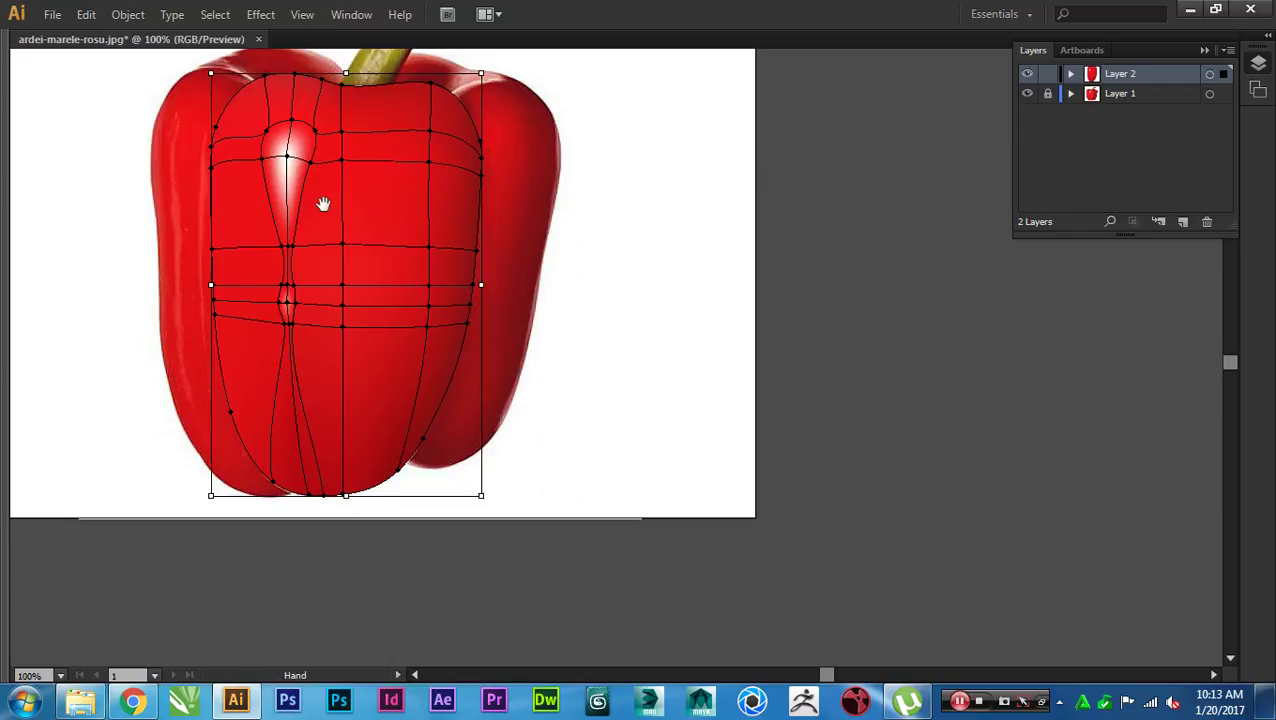
drag(318, 206, 367, 227)
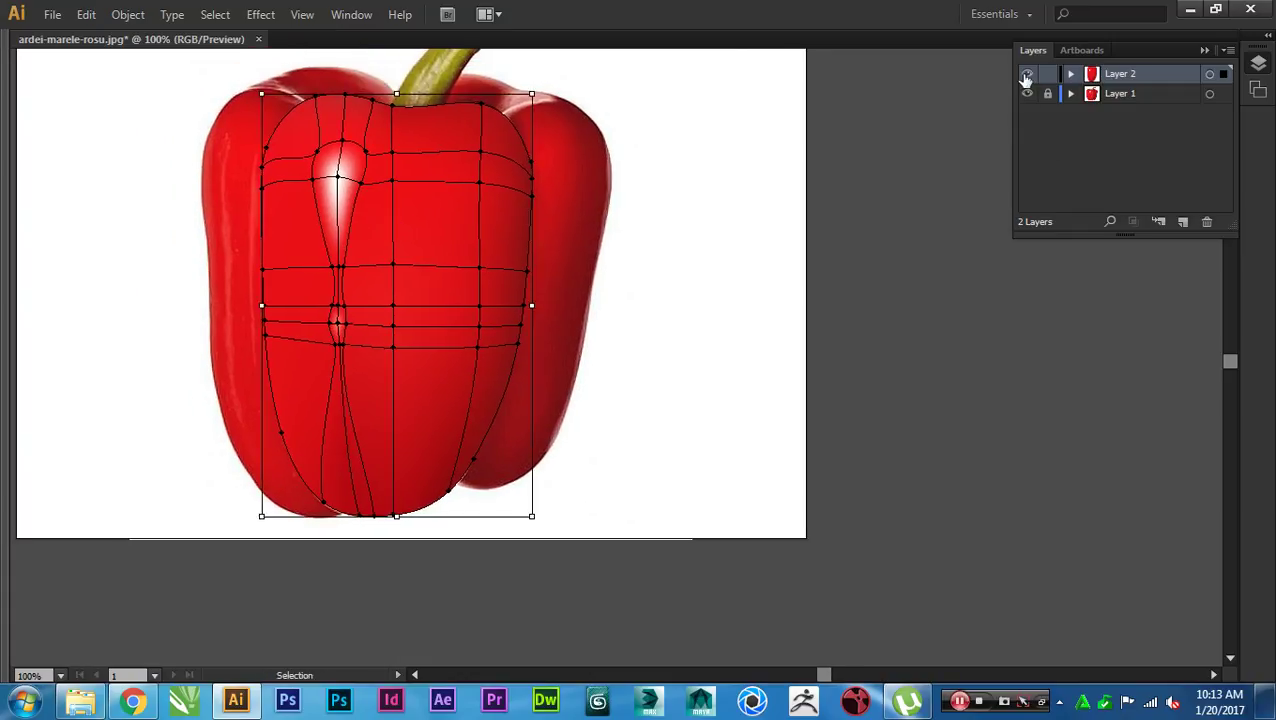
ctrl+click(1025, 75)
Step: Tilt the handles at both ends of the middle mesh line between the faint highlight's tip and the lobe's bottom edge leftward
scroll(334, 334, up, 3)
drag(417, 389, 447, 137)
key(a)
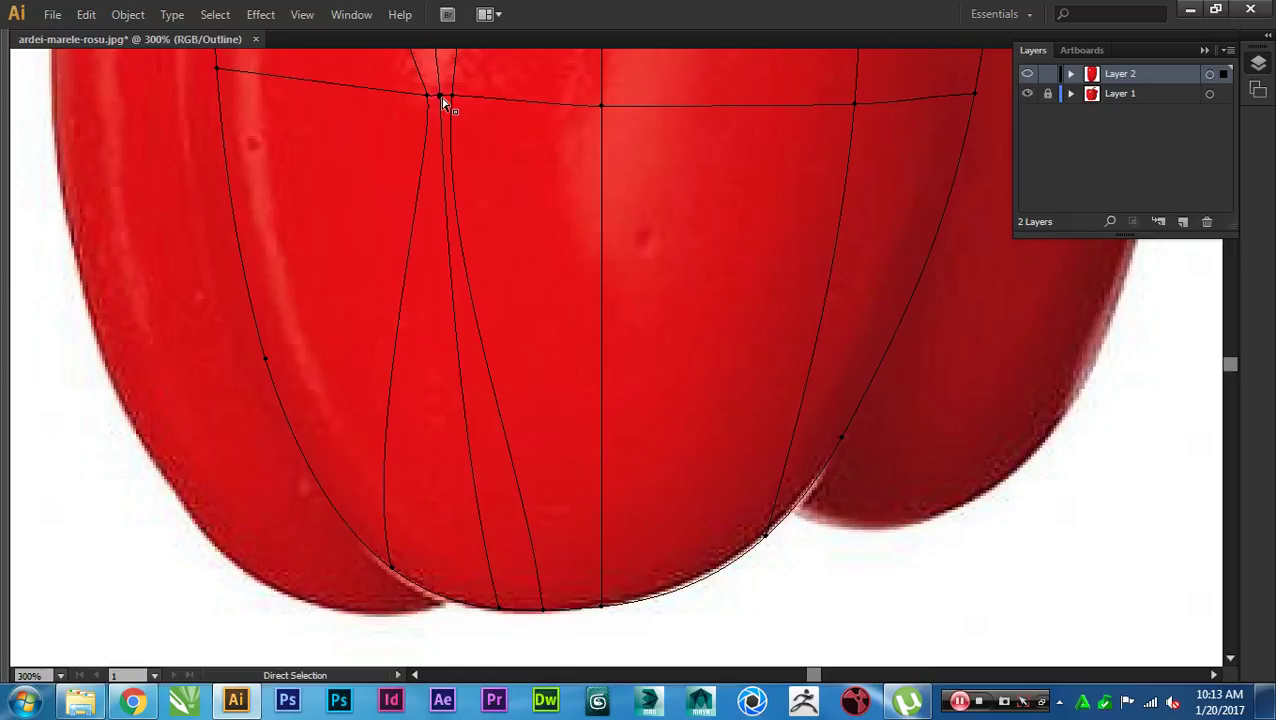
click(440, 97)
drag(447, 270, 432, 240)
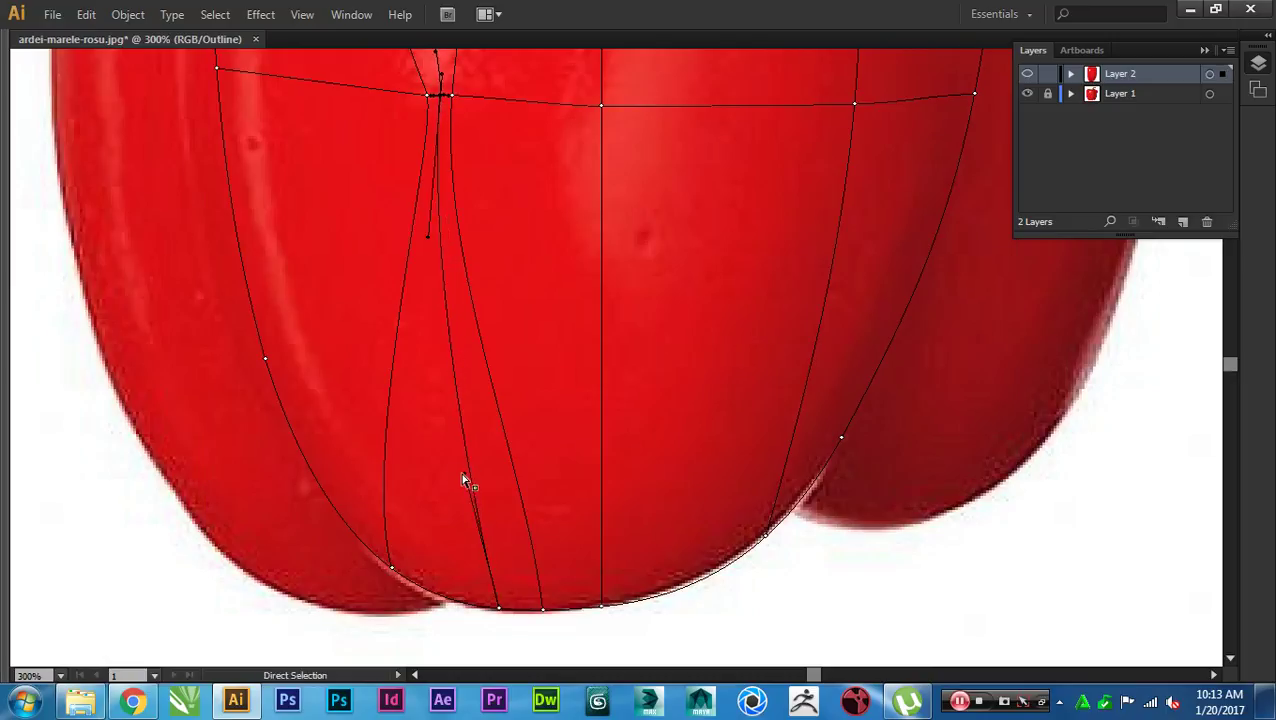
drag(462, 475, 416, 467)
drag(503, 470, 537, 386)
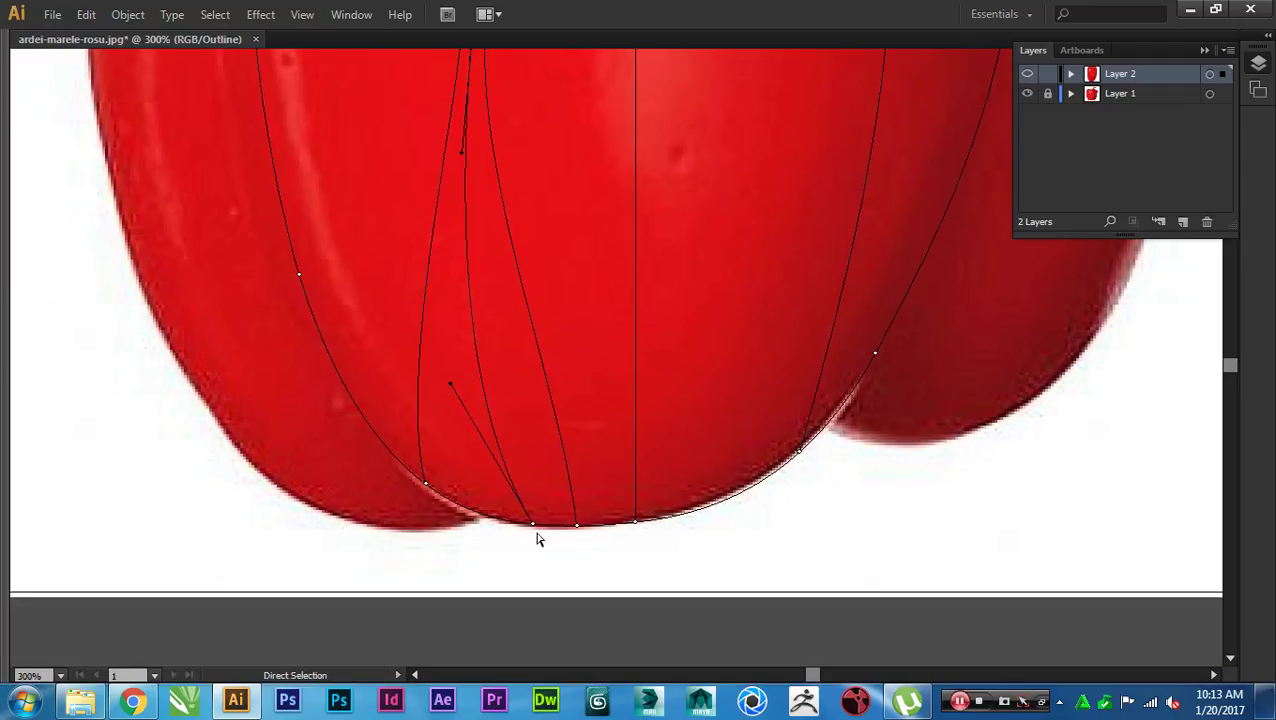
Step: Move the middle line's bottom mesh point left along the lobe's edge, straighten its upper handle and shorten its left handle
drag(535, 532, 494, 520)
drag(411, 378, 468, 373)
drag(473, 467, 511, 441)
scroll(483, 474, up, 3)
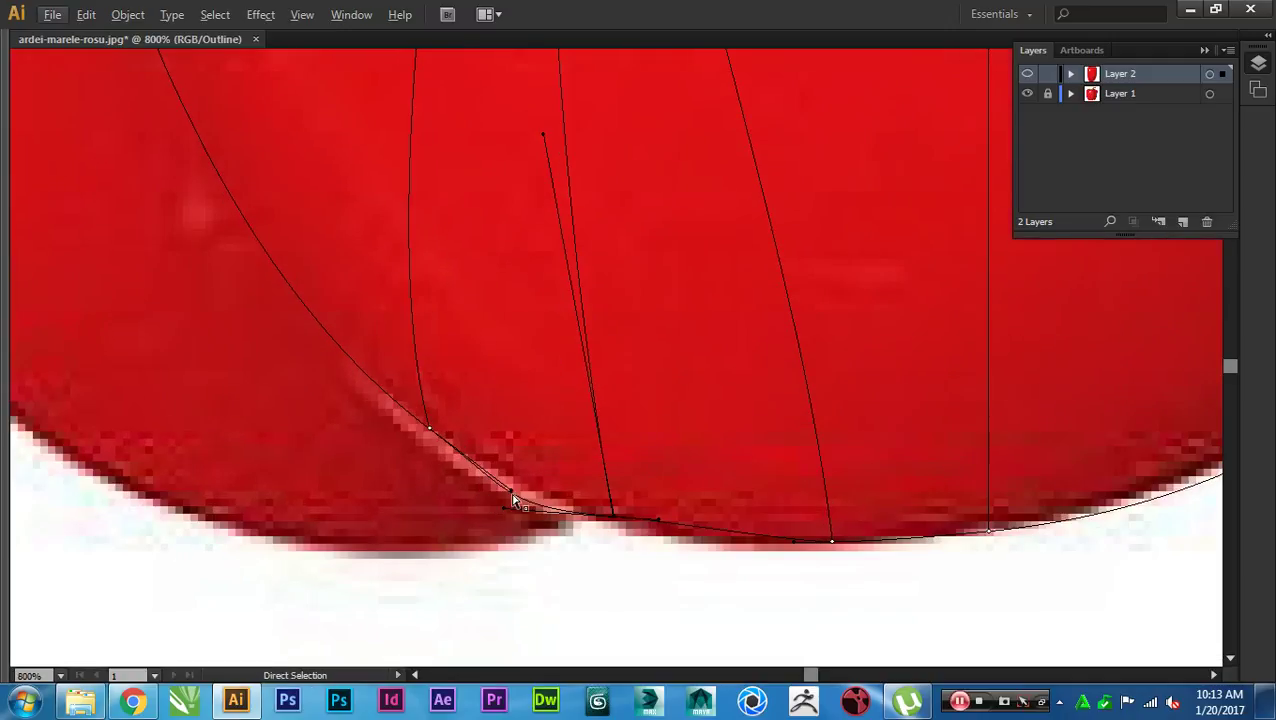
drag(504, 508, 567, 514)
scroll(645, 517, down, 1)
Step: Select the main highlight's right mesh point and display the Navigator panel as a color preview of the whole pepper
alt+scroll(650, 522, down, 4)
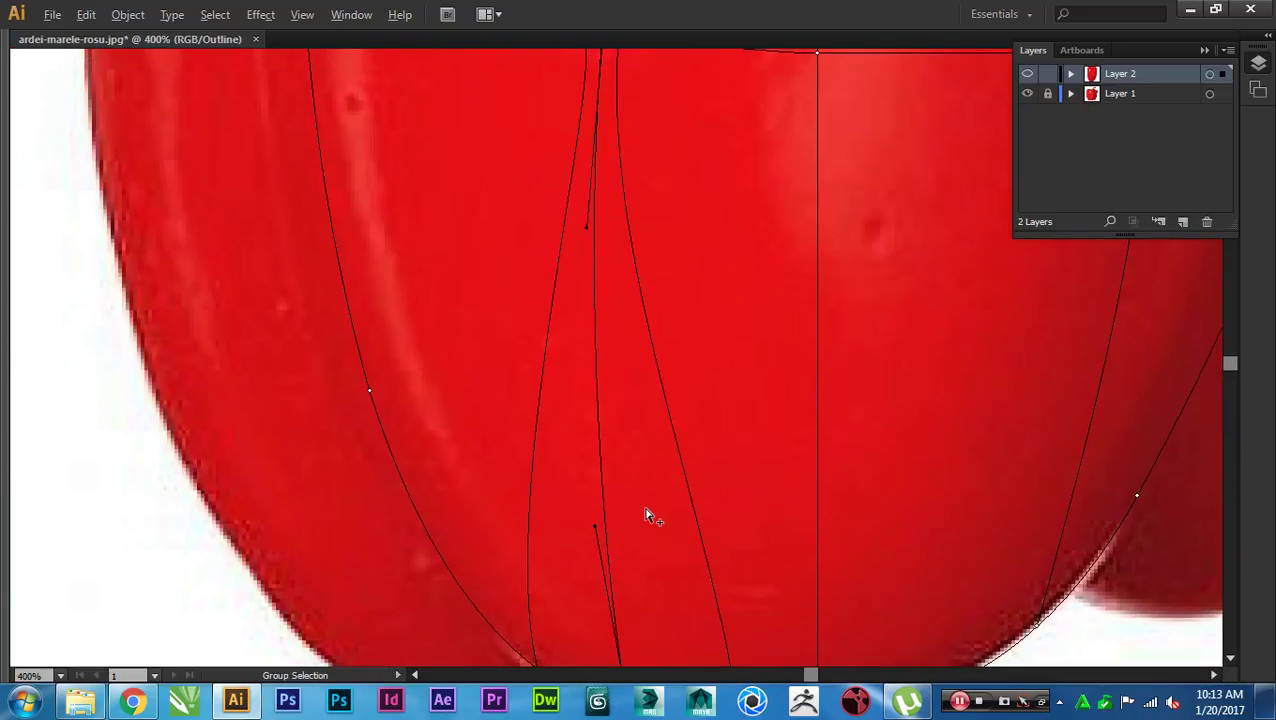
key(i)
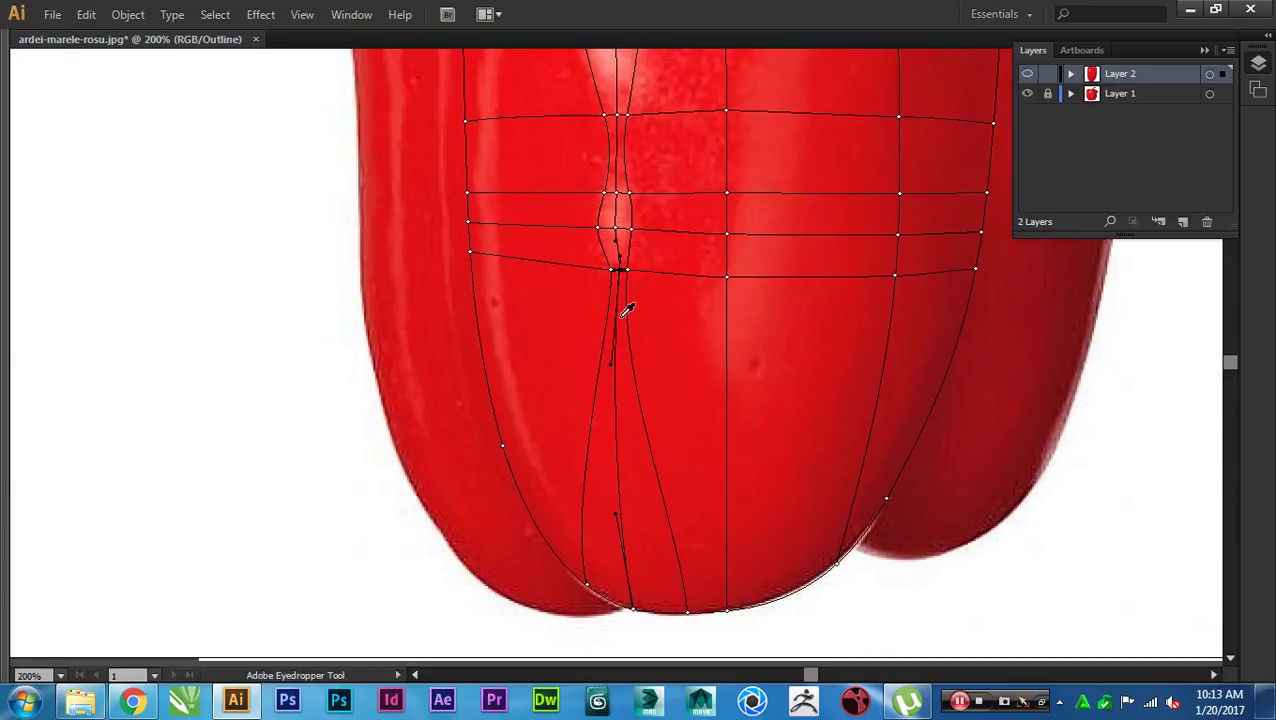
key(a)
scroll(638, 400, up, 5)
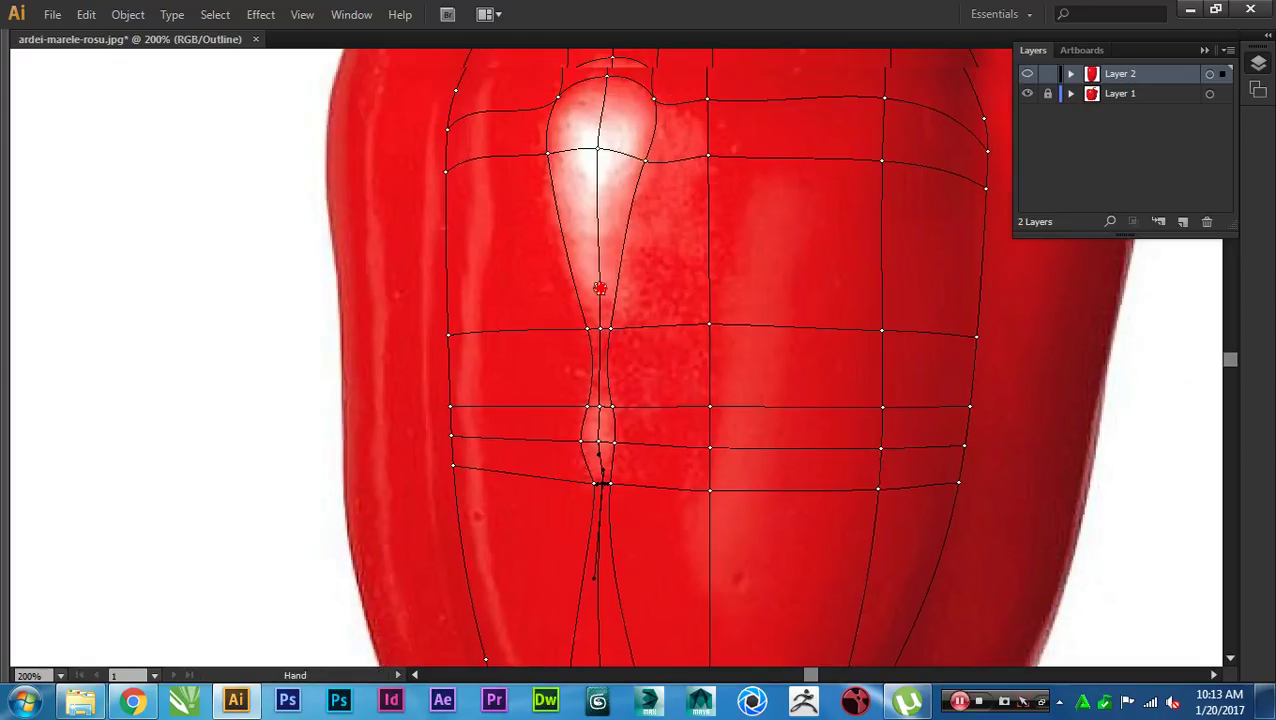
click(623, 258)
alt+scroll(622, 268, up, 1)
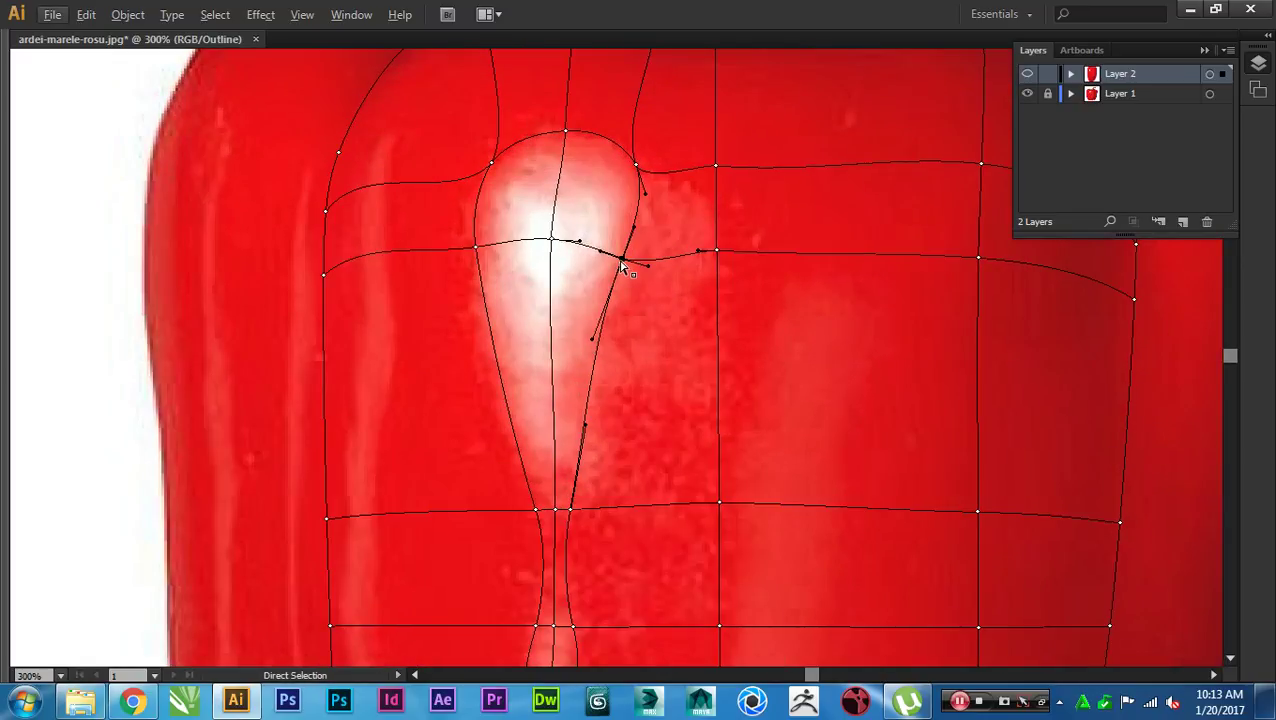
click(351, 14)
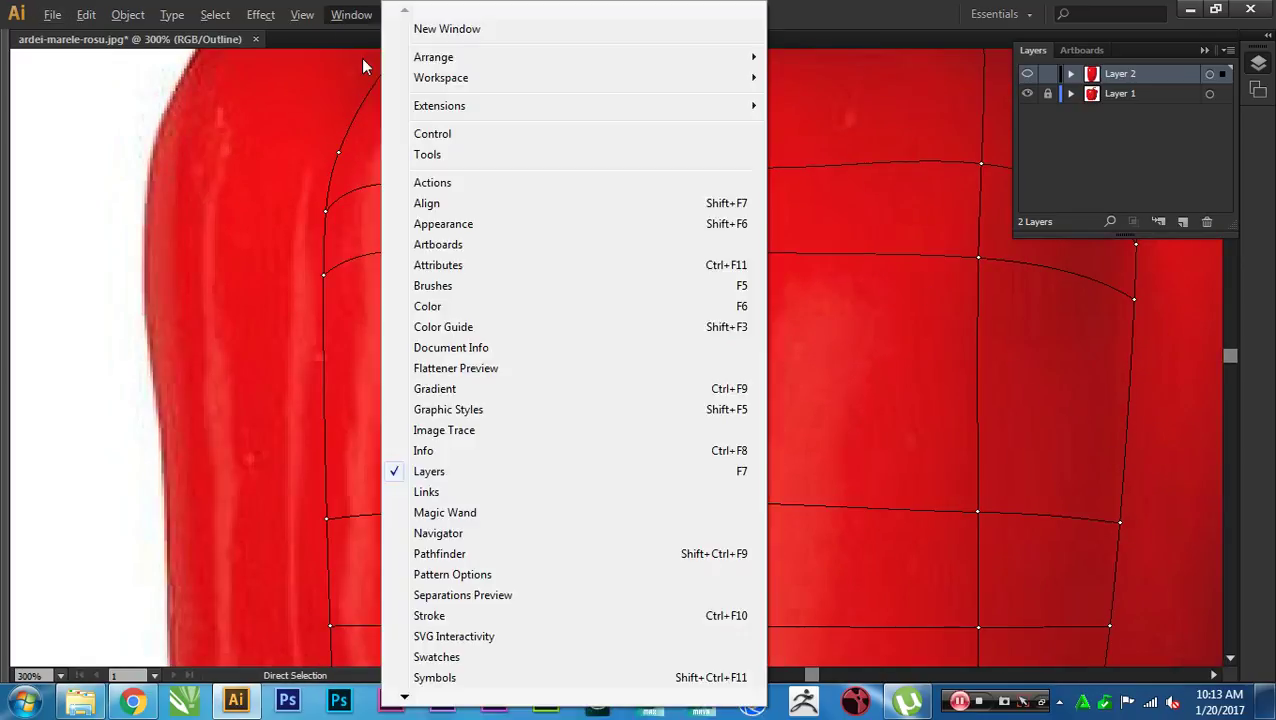
click(477, 535)
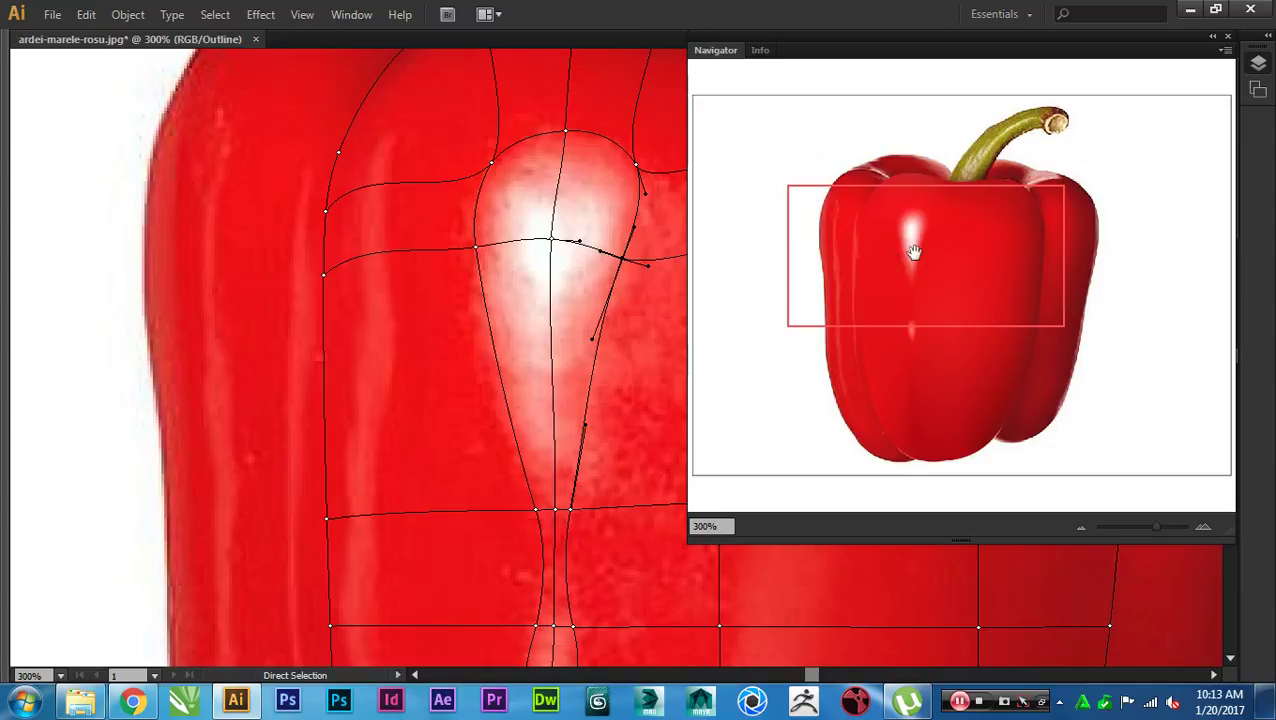
drag(913, 252, 932, 260)
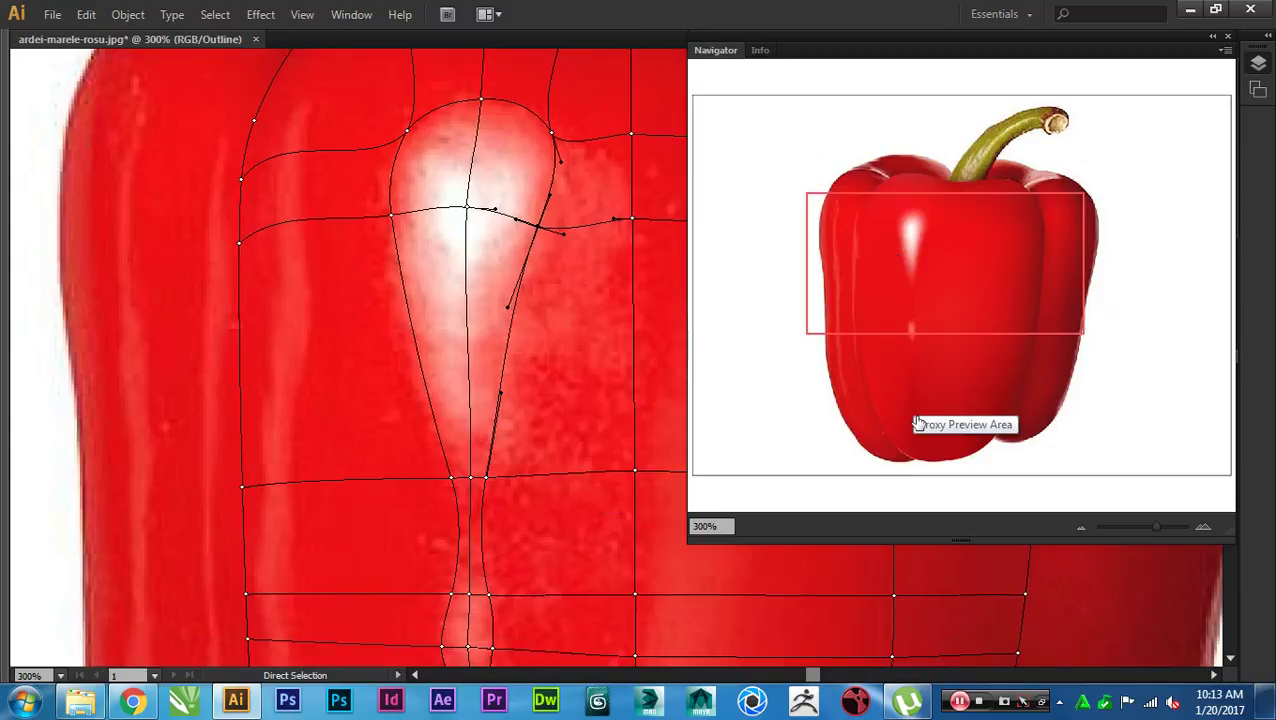
Step: Sample the photo's red for the end mesh points of the right line running from the faint highlight's tip to the bottom edge
scroll(575, 510, down, 5)
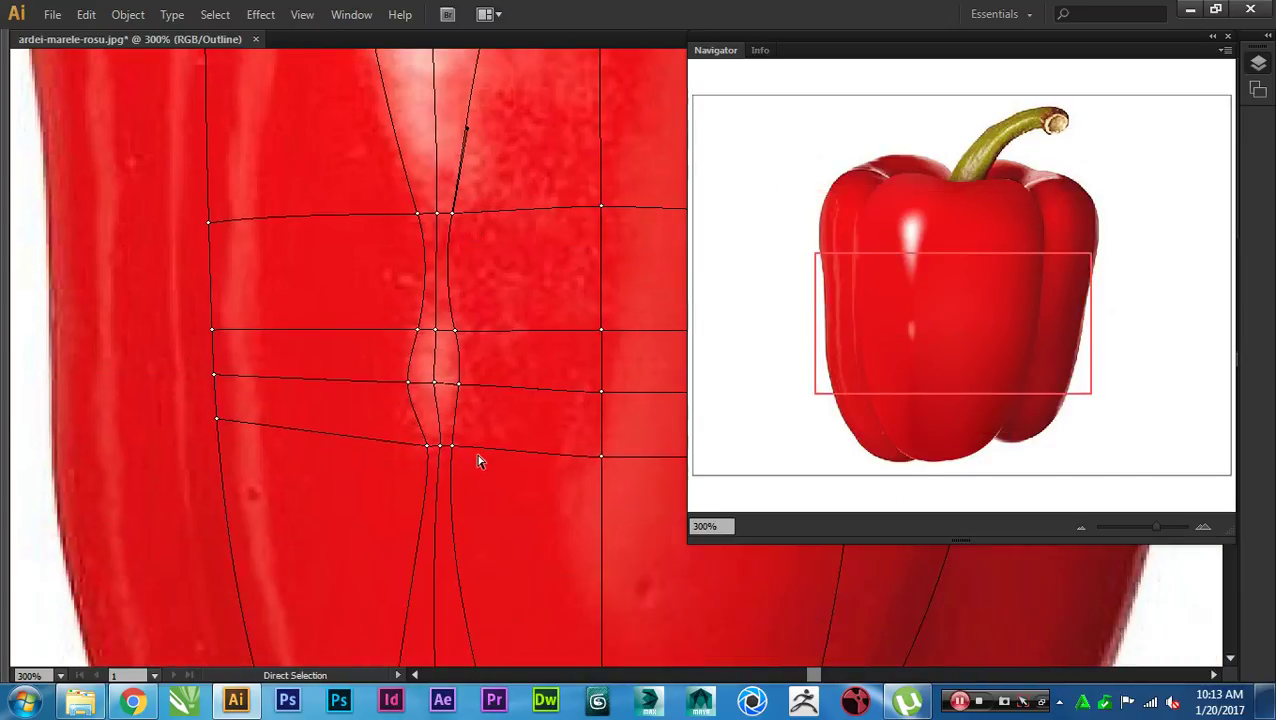
key(space)
drag(501, 490, 460, 321)
key(i)
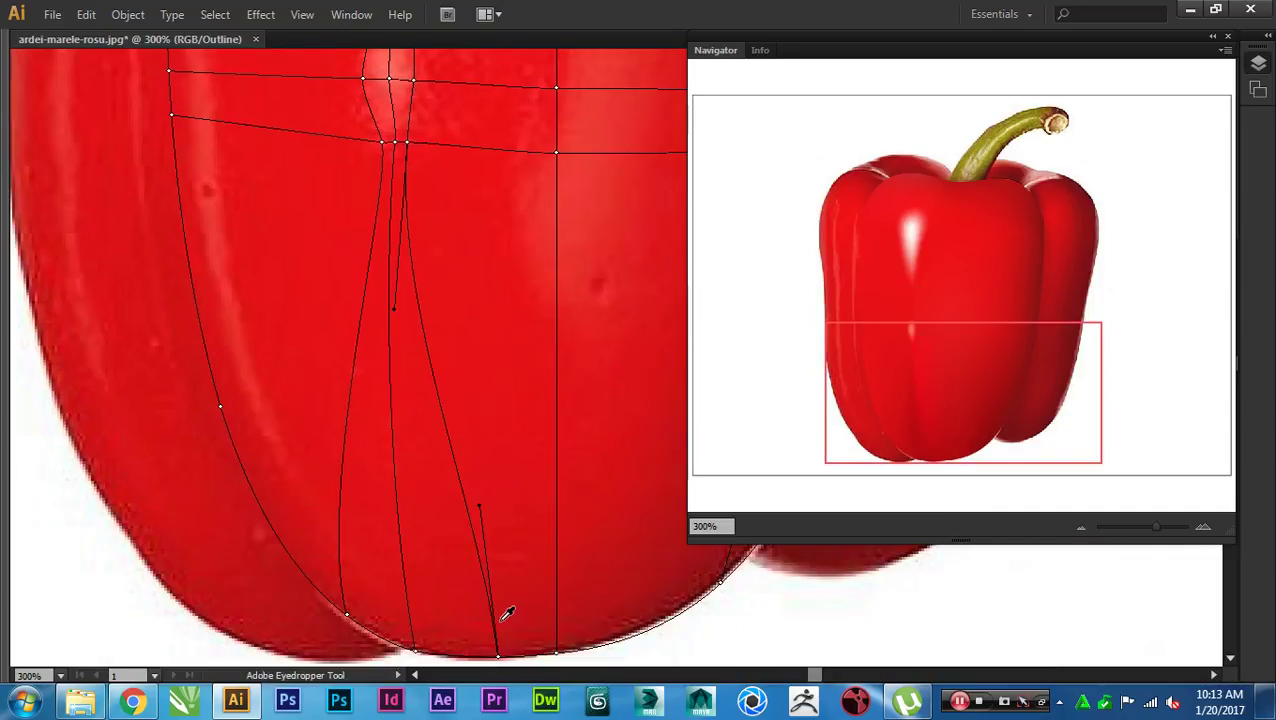
key(a)
key(space)
drag(493, 572, 530, 530)
key(v)
key(space)
key(v)
key(a)
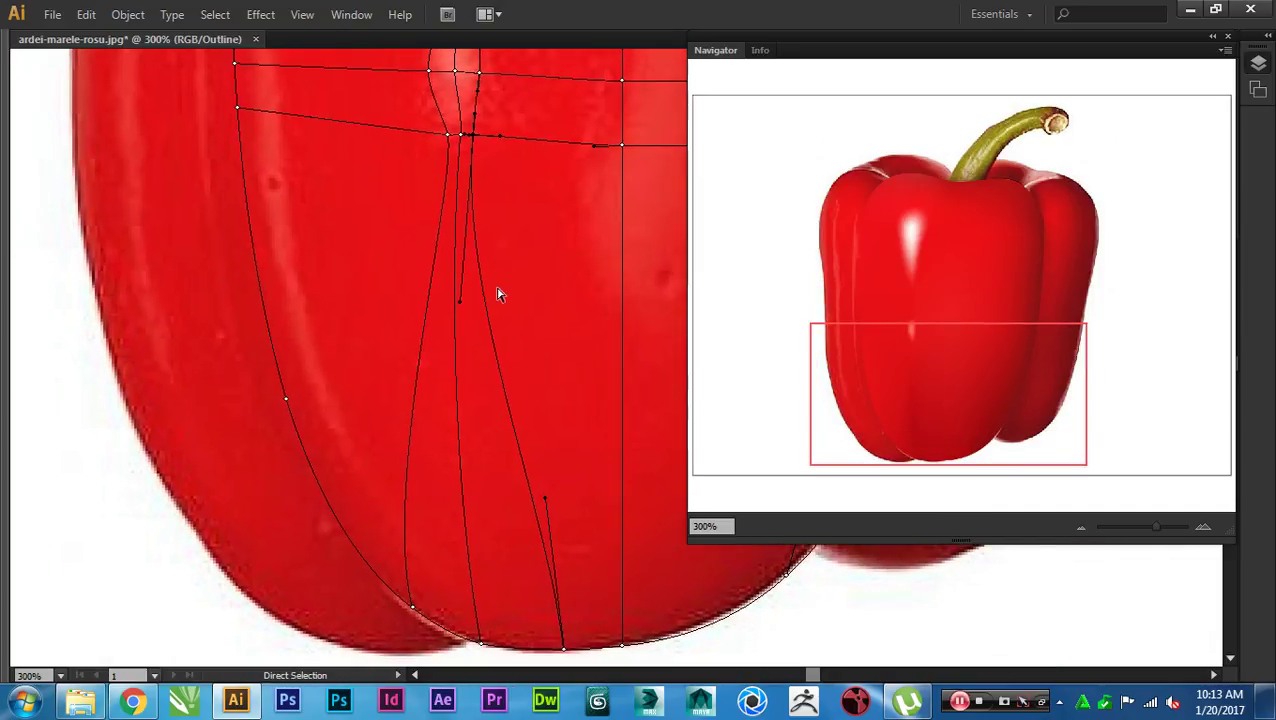
Step: Recolor the middle line's bottom mesh point with the red sampled from the photo just above the lobe's bottom edge
key(space)
drag(496, 292, 508, 272)
click(489, 624)
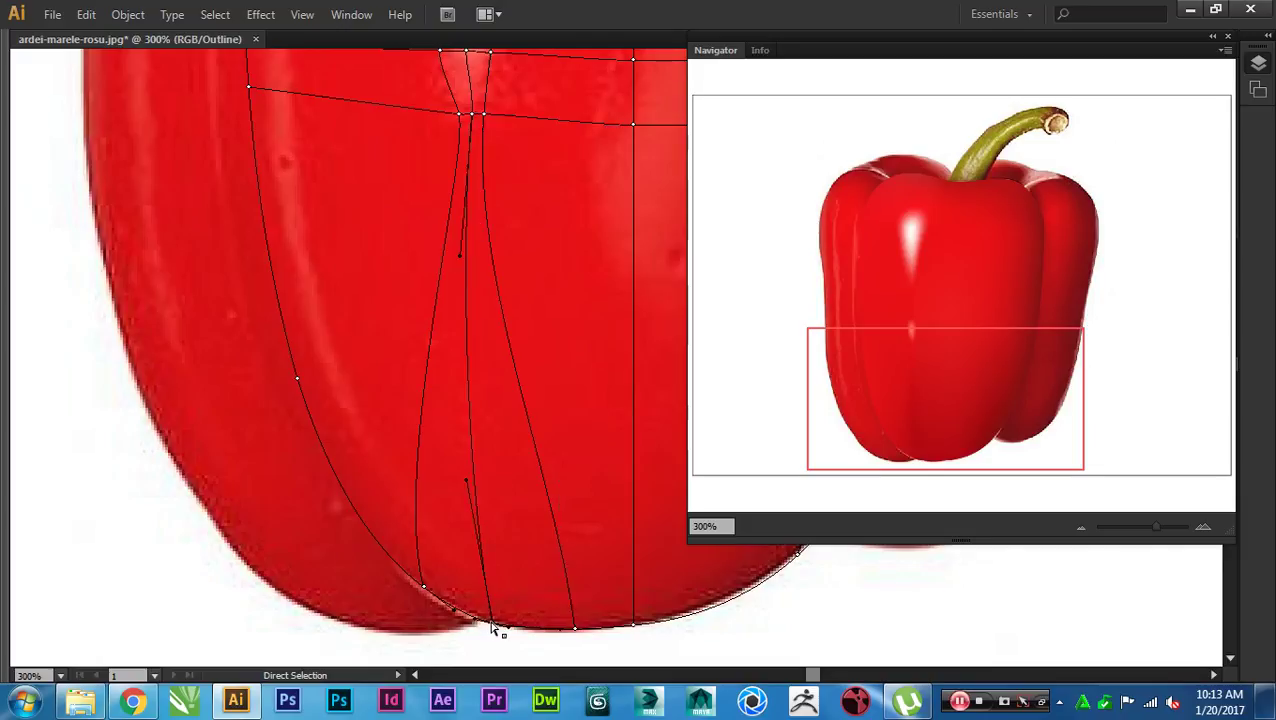
key(i)
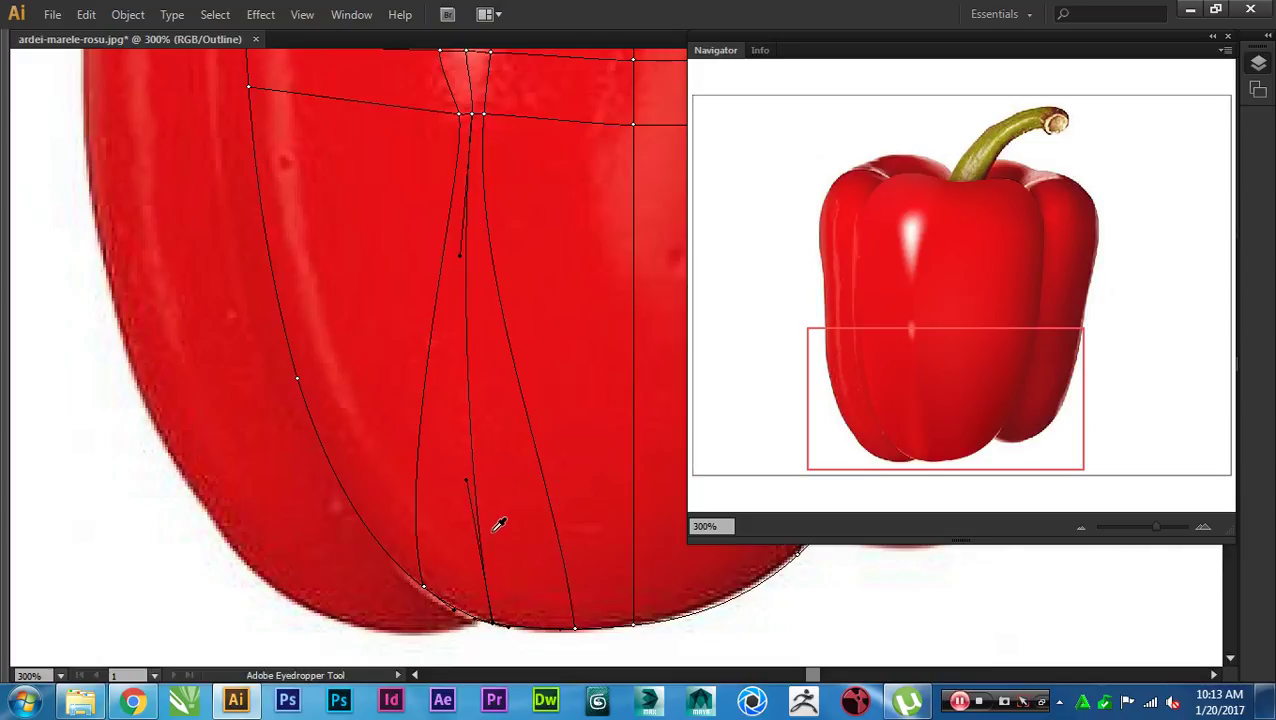
click(539, 554)
click(504, 542)
key(a)
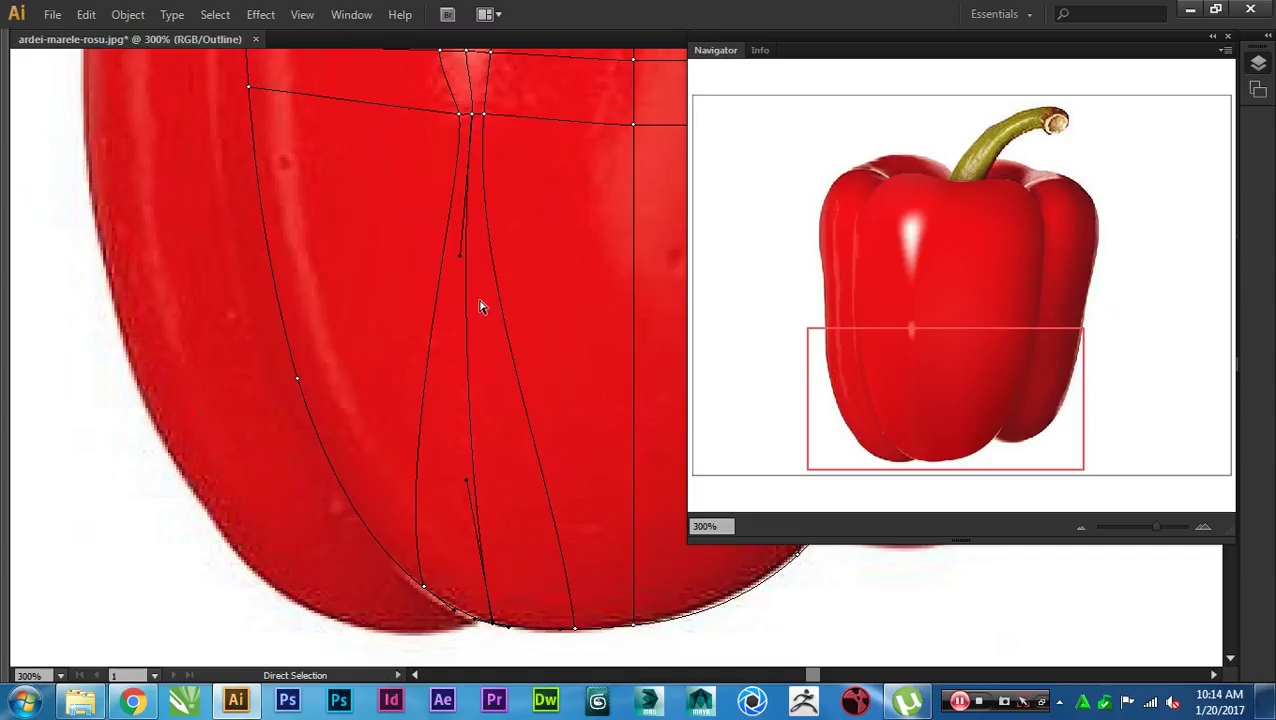
Step: Move the main highlight's right mesh point outward to widen the highlight on that side
key(space)
drag(477, 262, 476, 461)
drag(476, 345, 470, 569)
drag(472, 405, 454, 480)
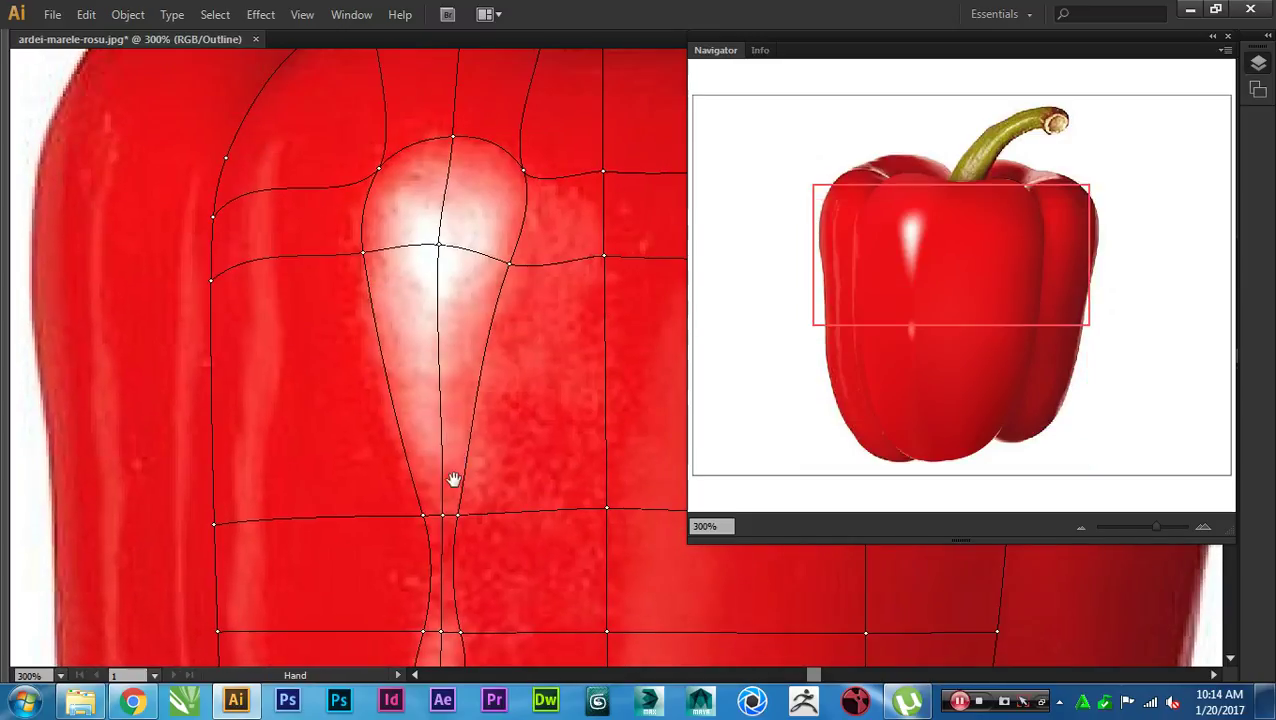
click(509, 263)
drag(509, 263, 535, 271)
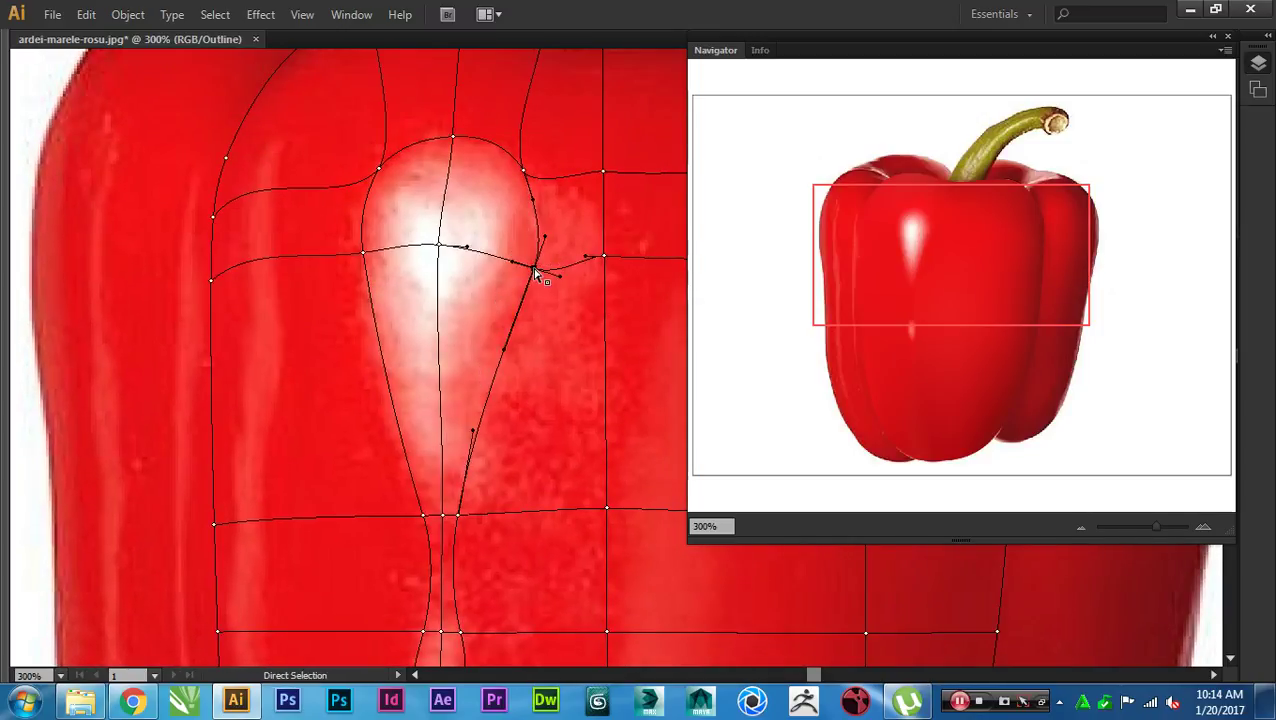
Step: Move the main highlight's left and upper left mesh points outward
click(440, 246)
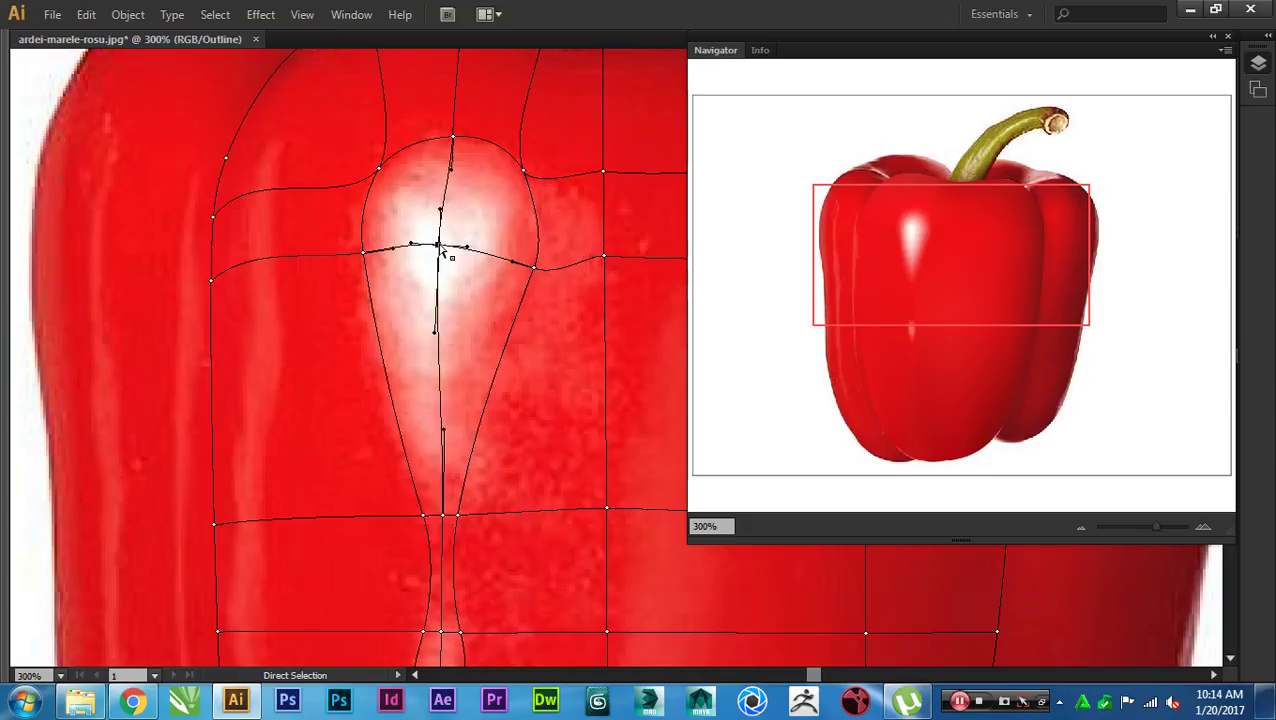
drag(363, 256, 343, 262)
drag(379, 169, 373, 162)
Step: Tilt the lower handle of the main highlight's center mesh point slightly left and move the point left
click(442, 255)
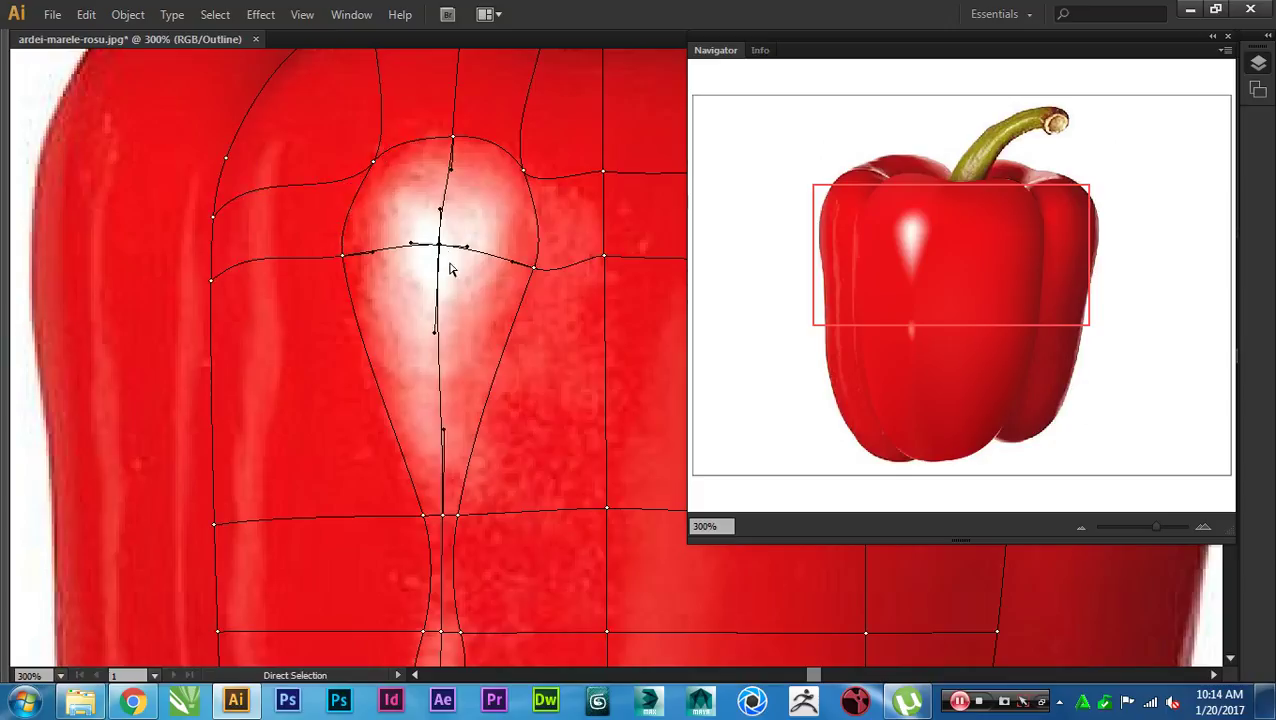
drag(434, 333, 430, 333)
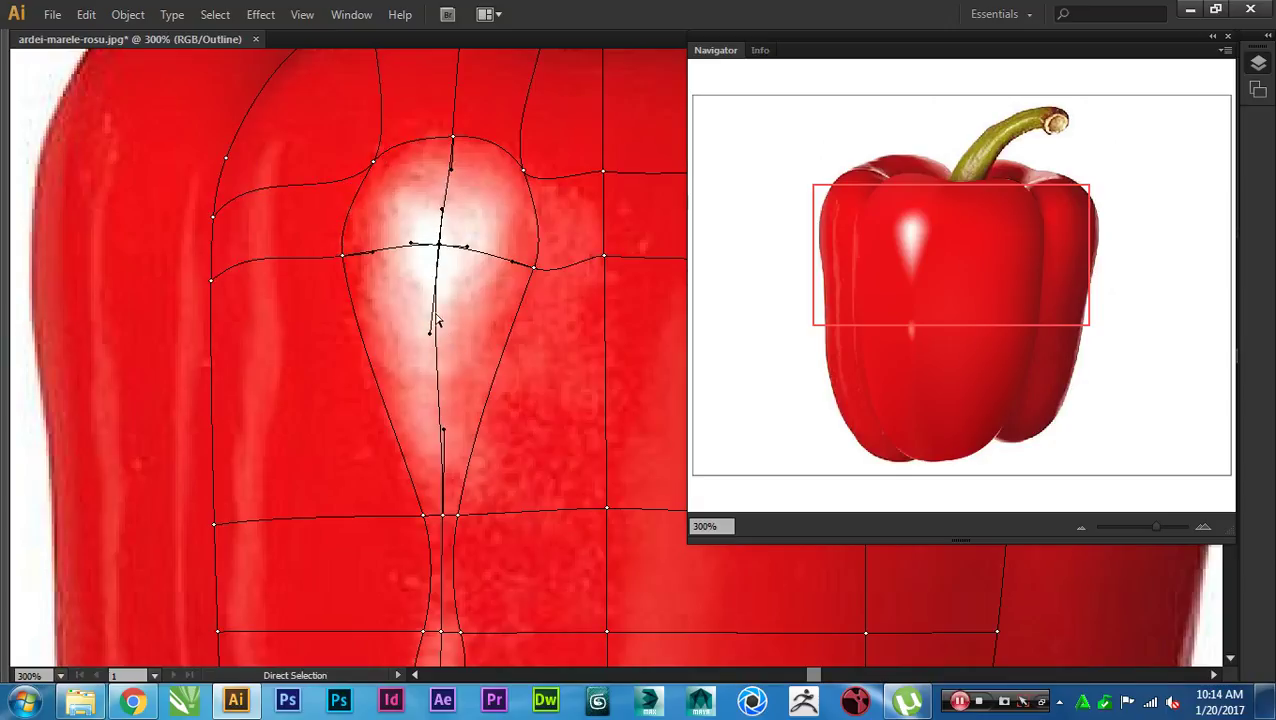
drag(438, 245, 417, 247)
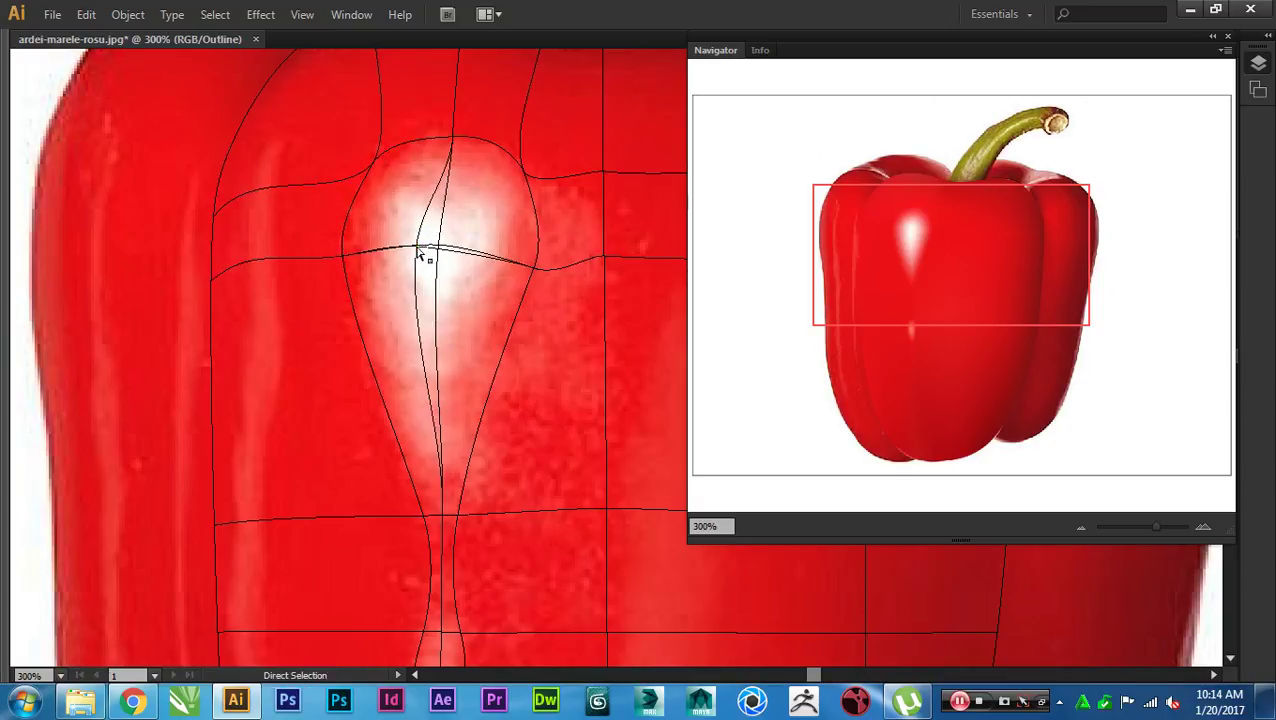
Step: Smooth the horizontal mesh line right of the main highlight by lowering its next two mesh points and adjusting the handles between them
click(534, 268)
mouse_move(585, 256)
mouse_down()
mouse_move(572, 266)
mouse_move(586, 262)
mouse_up()
scroll(490, 350, down, 2)
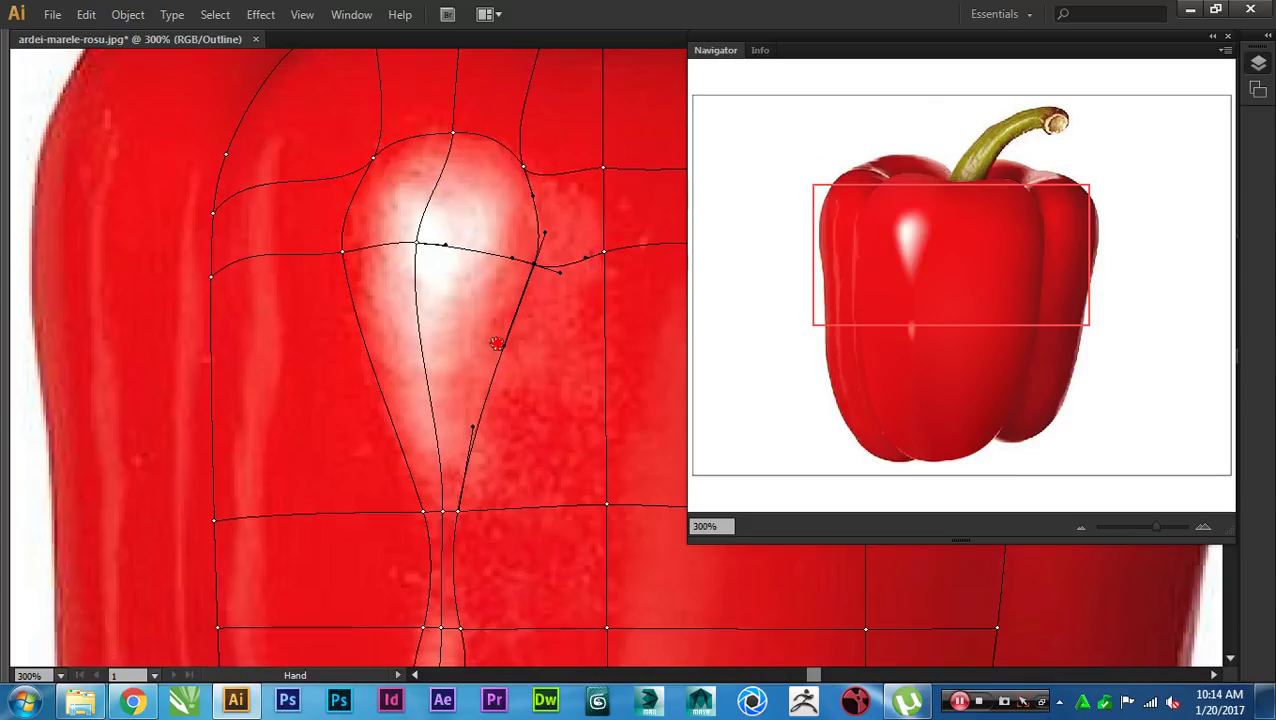
drag(604, 250, 605, 279)
scroll(540, 270, right, 5)
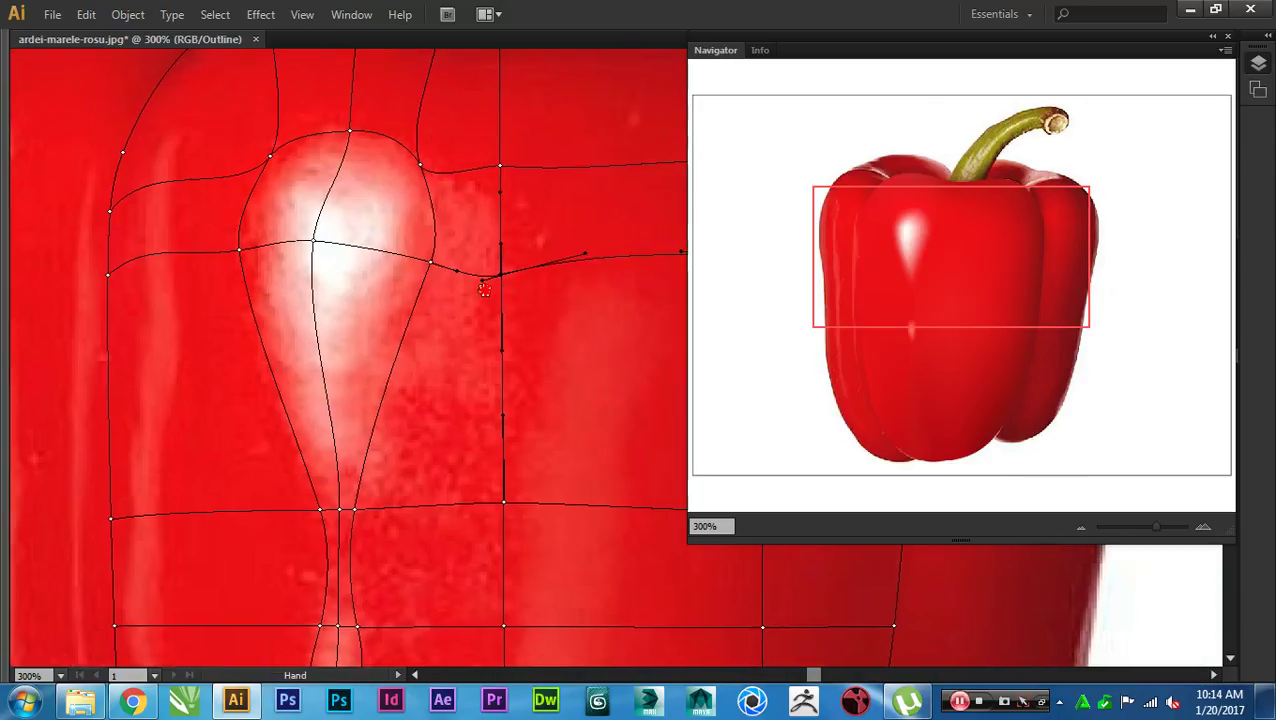
drag(487, 255, 488, 261)
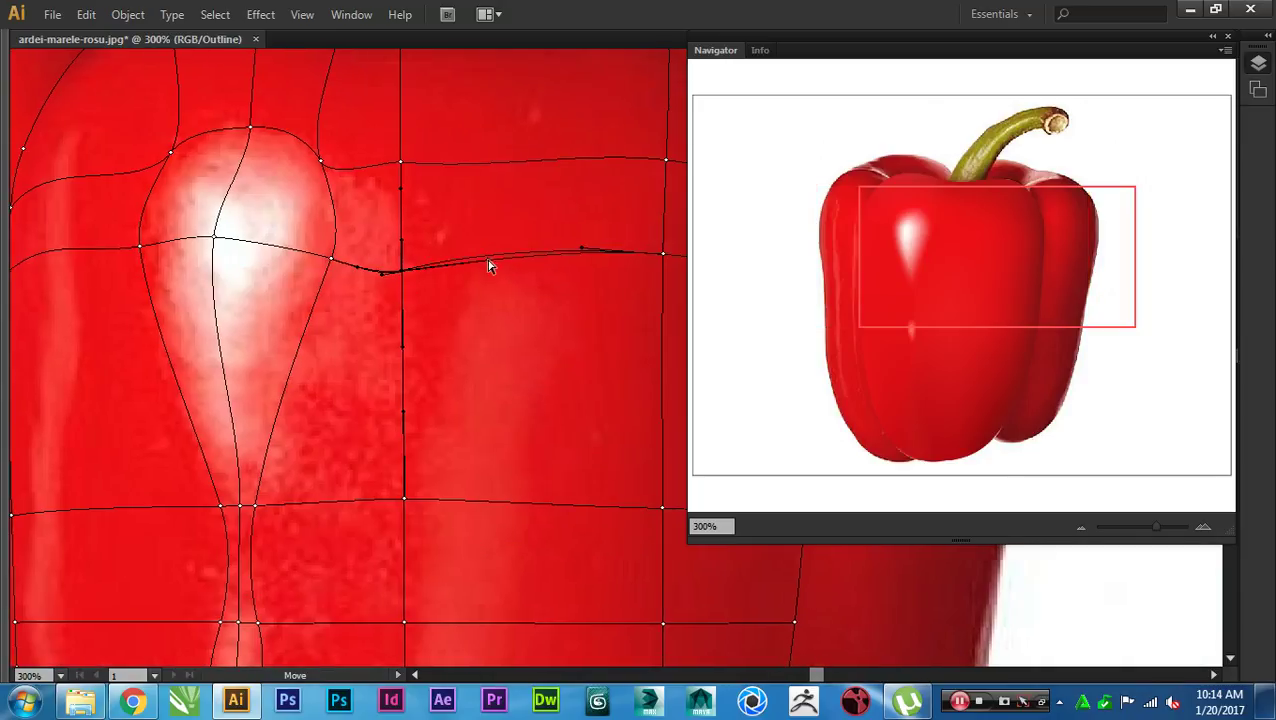
click(663, 256)
drag(585, 253, 662, 258)
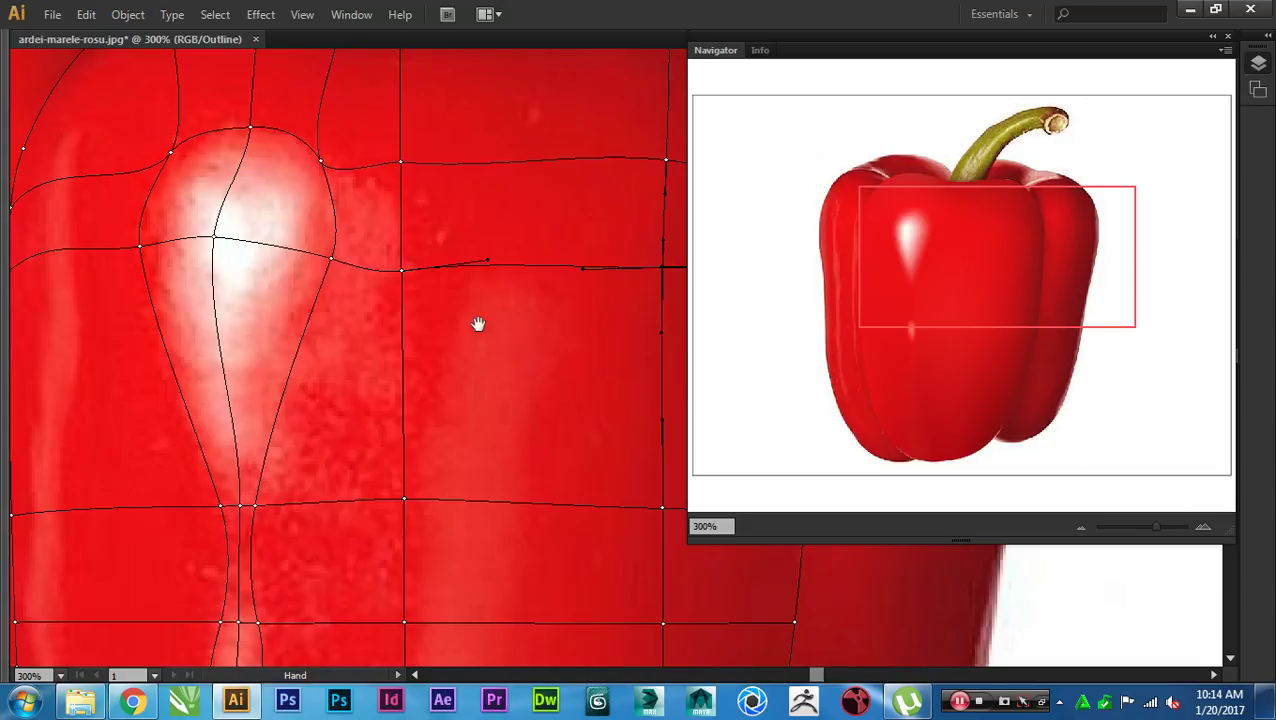
drag(478, 322, 614, 312)
Step: Tilt the lower handle of the main highlight's right mesh point inward and move the point slightly outward
click(479, 256)
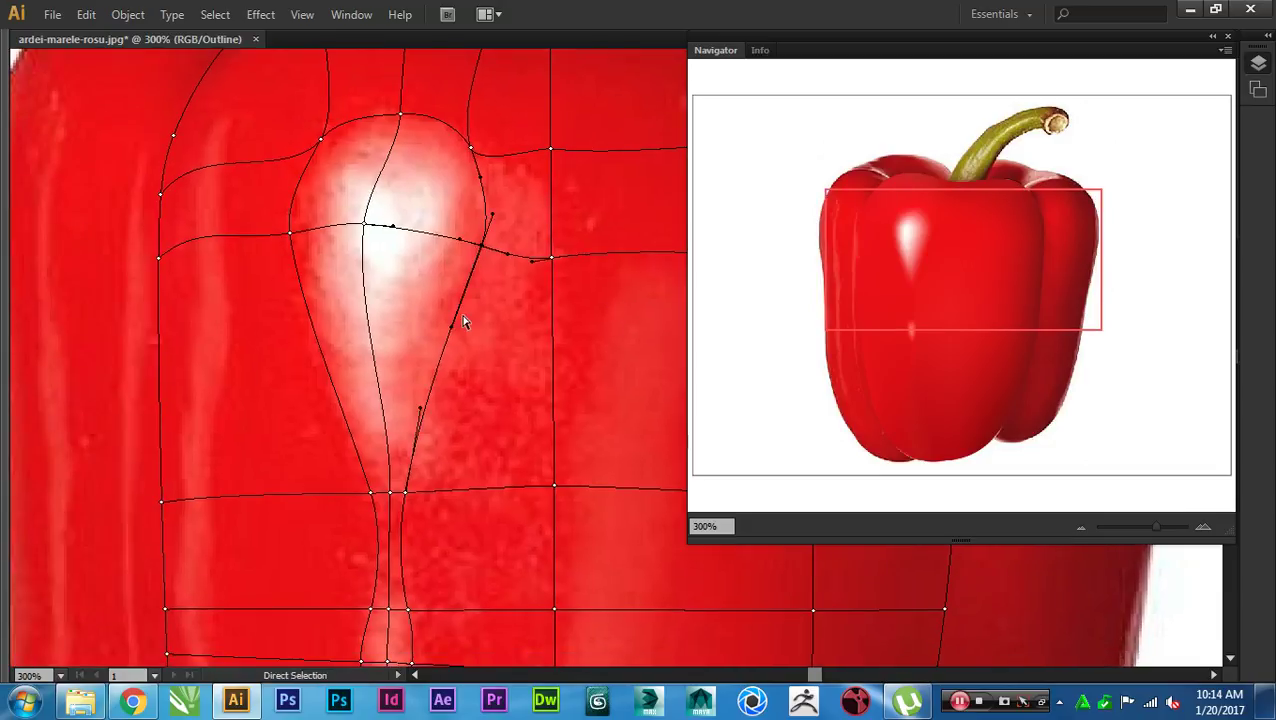
drag(451, 327, 443, 316)
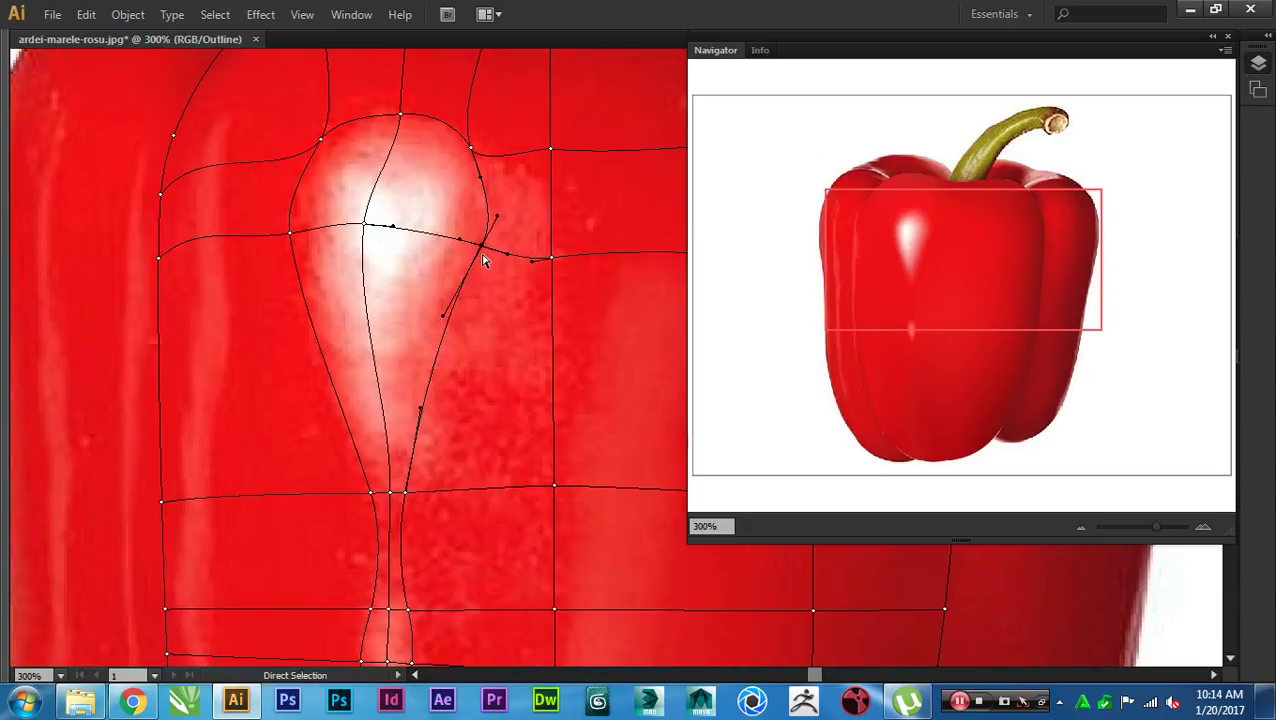
scroll(490, 276, down, 1)
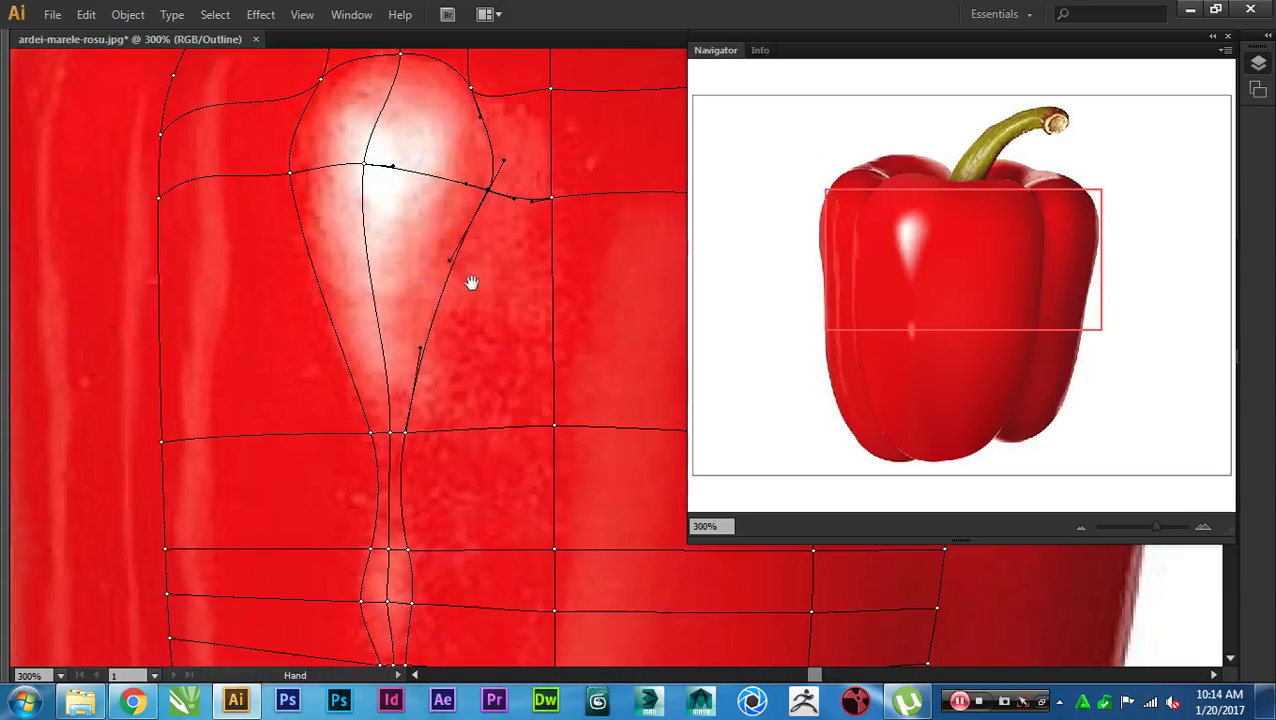
Step: Spread the three mesh points at the main highlight's lower tip farther apart to fit the tapering glow in the photo
drag(403, 436, 432, 429)
drag(472, 437, 473, 428)
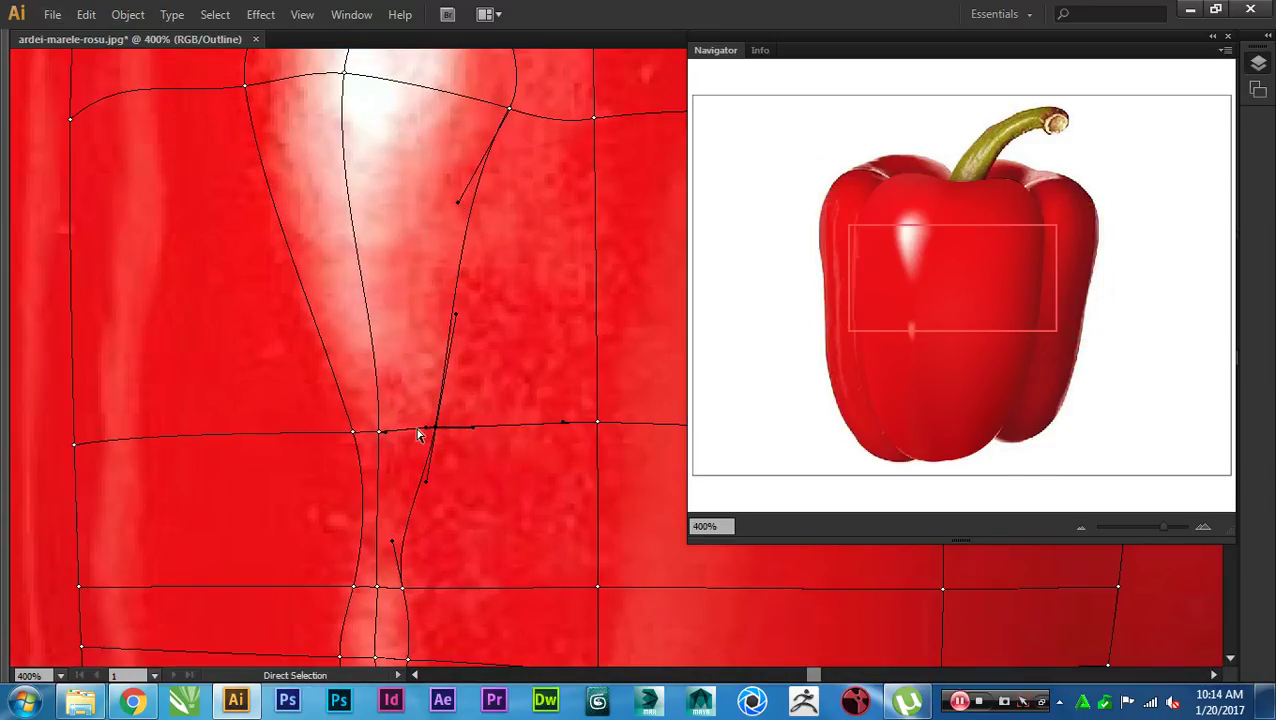
mouse_move(390, 438)
mouse_down()
mouse_move(509, 426)
mouse_move(481, 429)
mouse_up()
scroll(365, 434, up, 3)
scroll(438, 432, down, 1)
mouse_move(450, 433)
mouse_down()
mouse_move(569, 422)
mouse_move(454, 423)
mouse_up()
scroll(454, 424, down, 1)
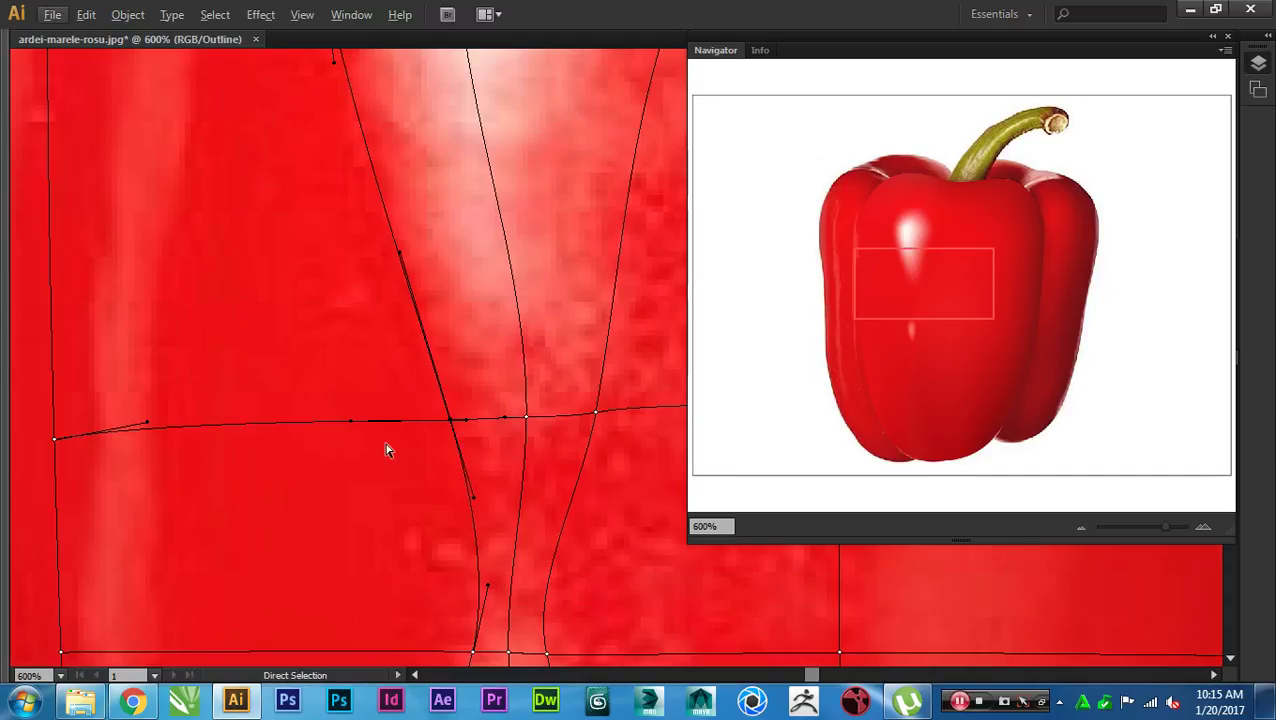
scroll(356, 430, down, 1)
drag(399, 379, 367, 447)
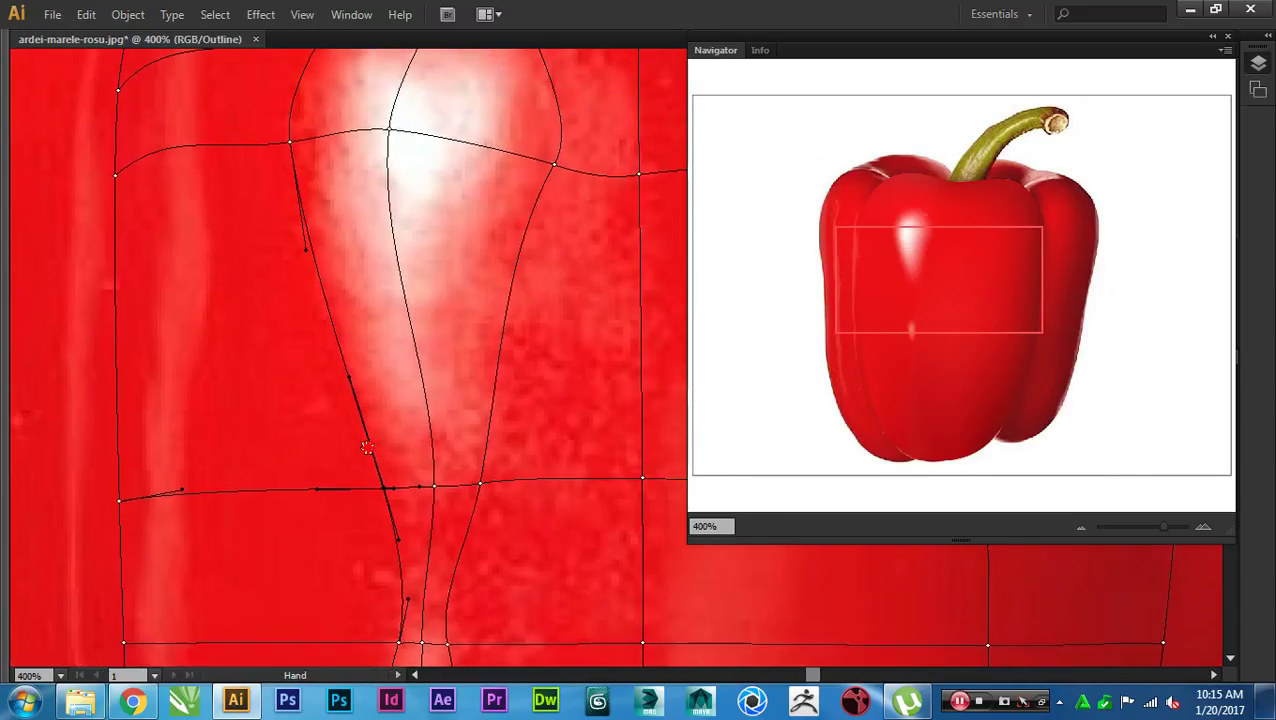
Step: Move the main highlight's right mesh point down and slightly inward, and lengthen its handle toward the highlight's center
mouse_move(544, 168)
mouse_down()
mouse_move(553, 178)
mouse_move(541, 186)
mouse_up()
scroll(548, 310, up, 3)
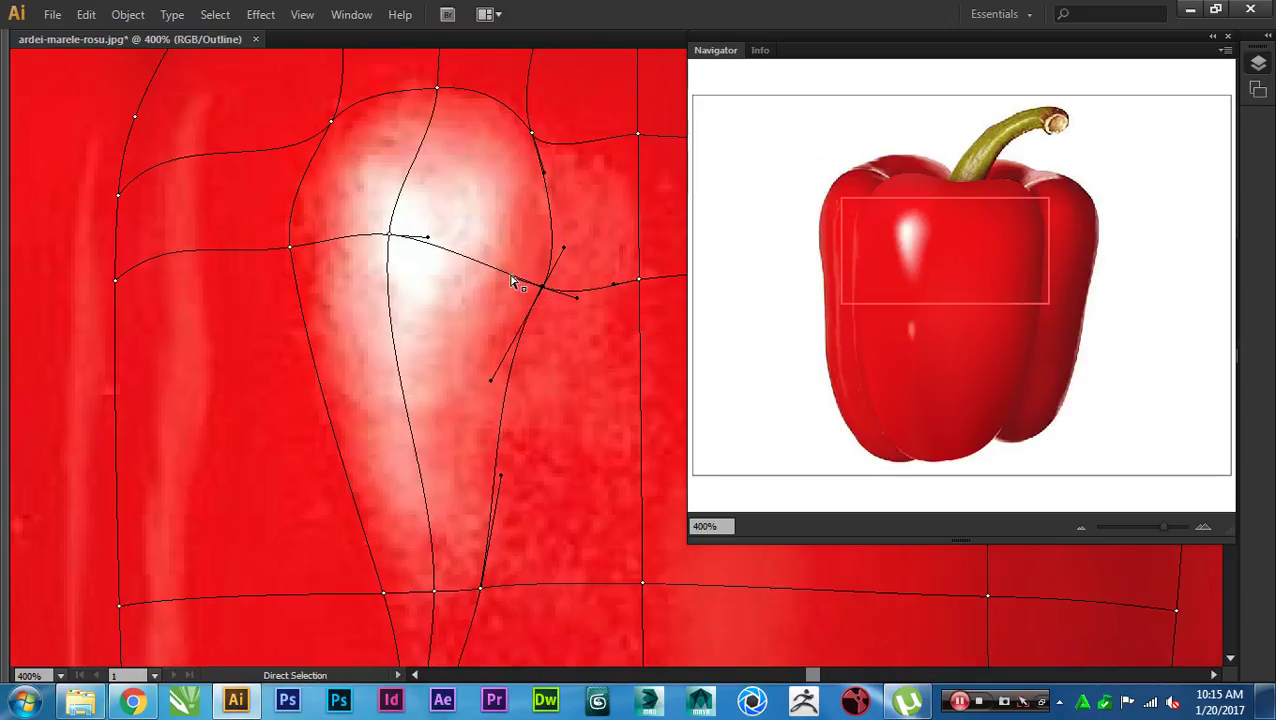
click(508, 275)
click(541, 287)
drag(513, 279, 492, 271)
scroll(526, 331, down, 1)
key(space)
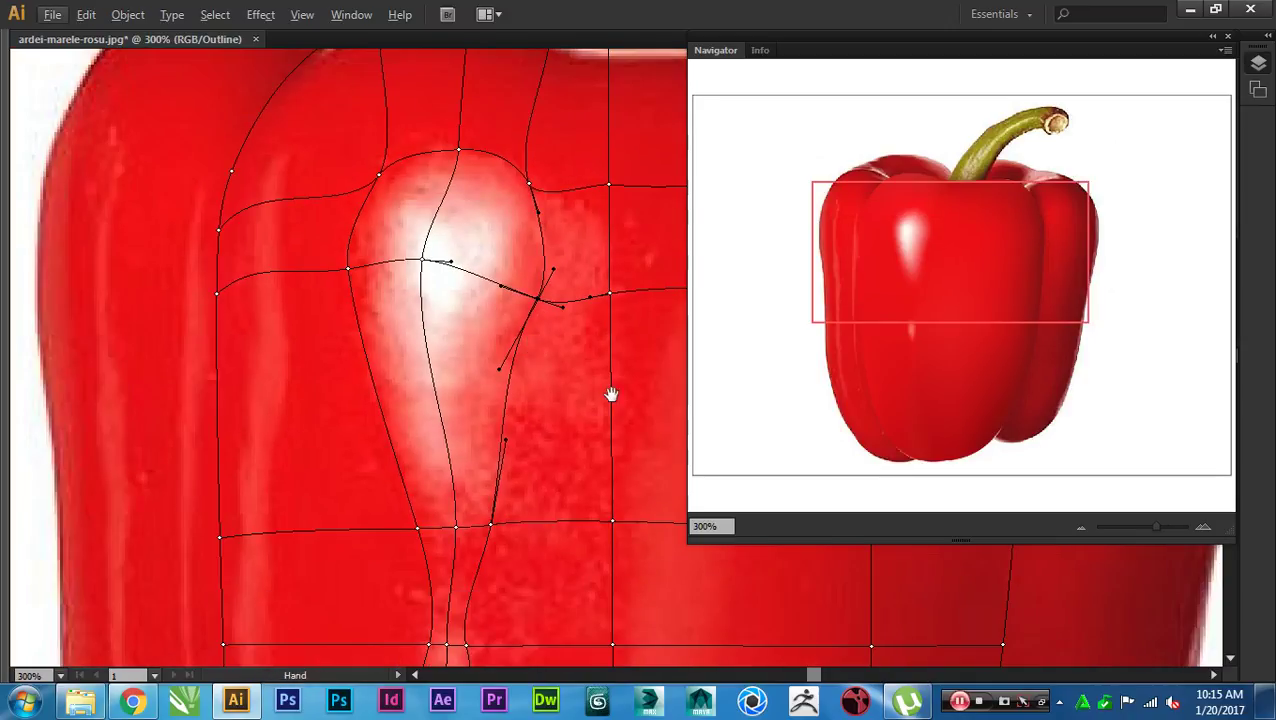
Step: Close the Navigator and display the whole pepper in full preview to examine the colored lobe
scroll(527, 362, down, 4)
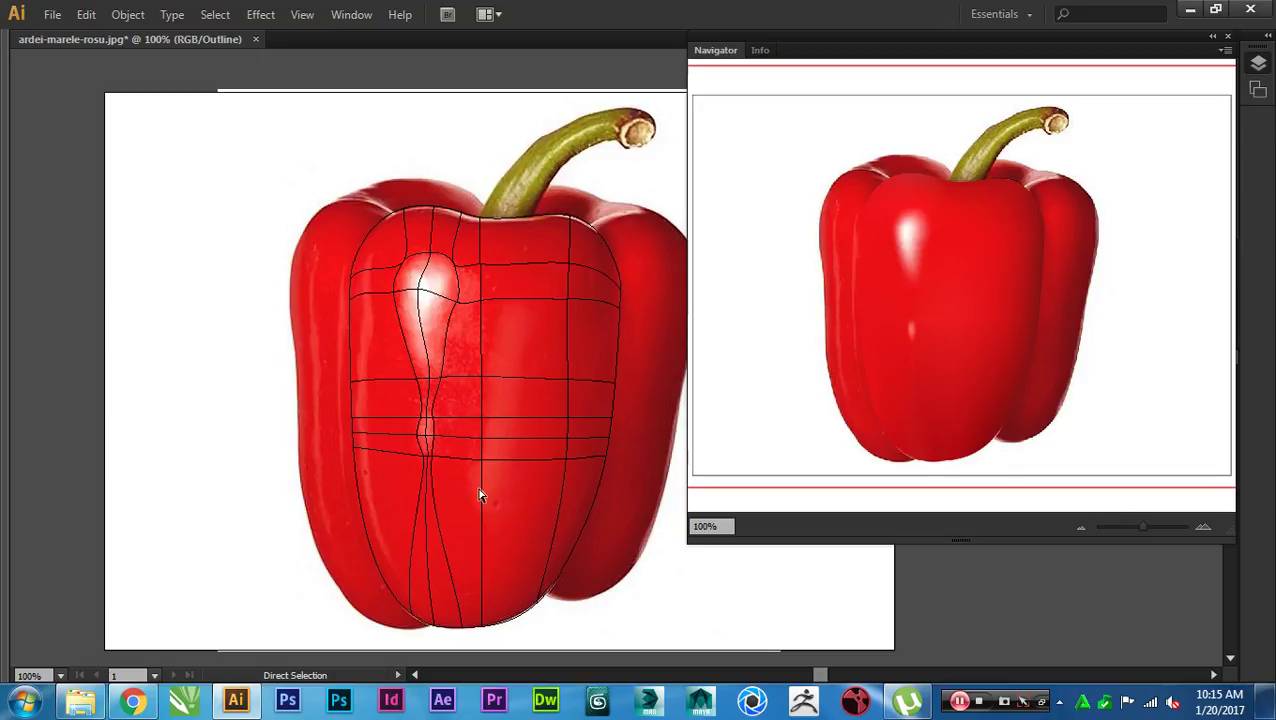
key(v)
key(Tab)
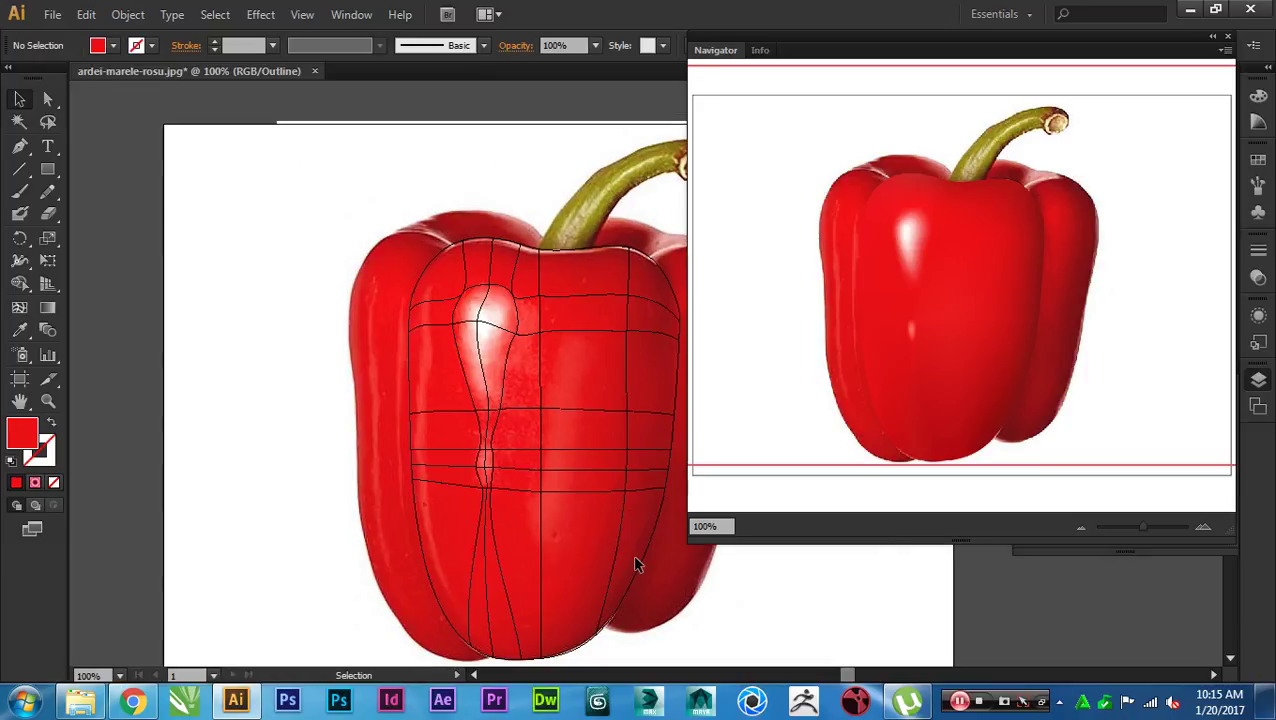
click(1228, 37)
key(ctrl+y)
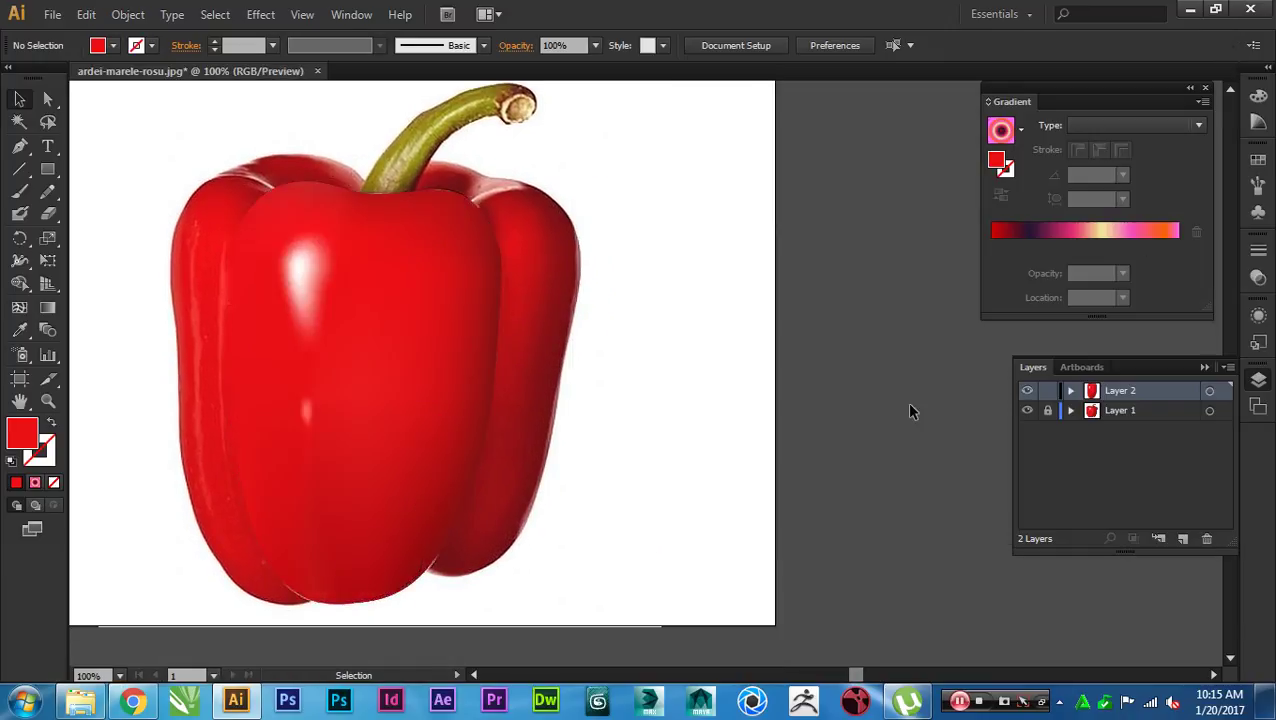
mouse_move(815, 390)
mouse_down()
mouse_move(755, 390)
mouse_move(840, 393)
mouse_up()
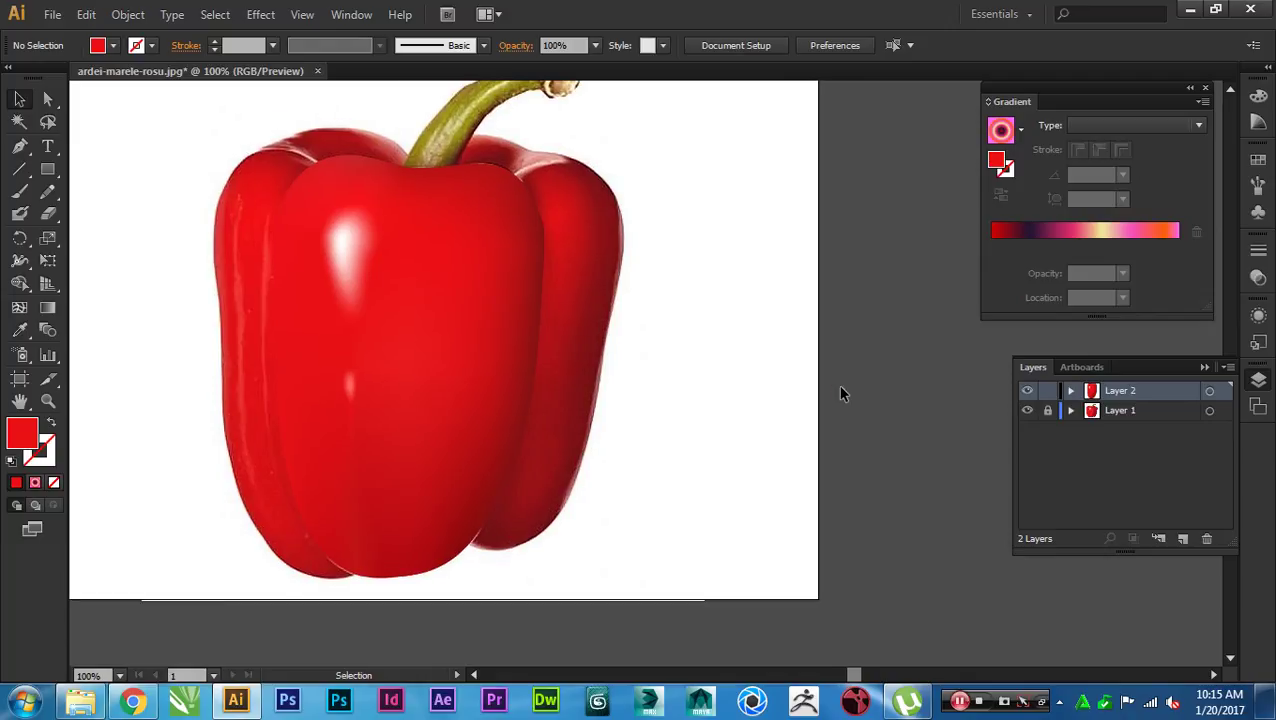
Step: Move the lobe mesh beside the pepper to compare it with the photo, and undo the move
click(305, 383)
drag(345, 380, 746, 373)
click(584, 413)
key(Tab)
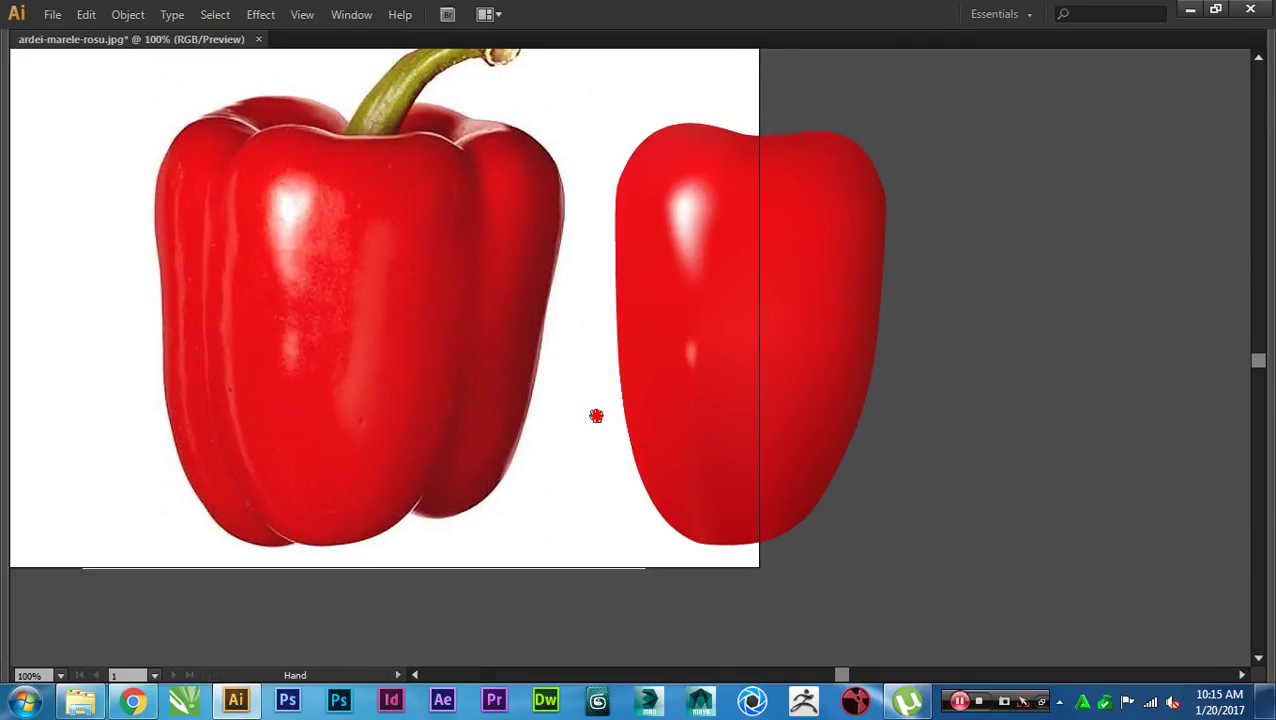
drag(596, 416, 678, 433)
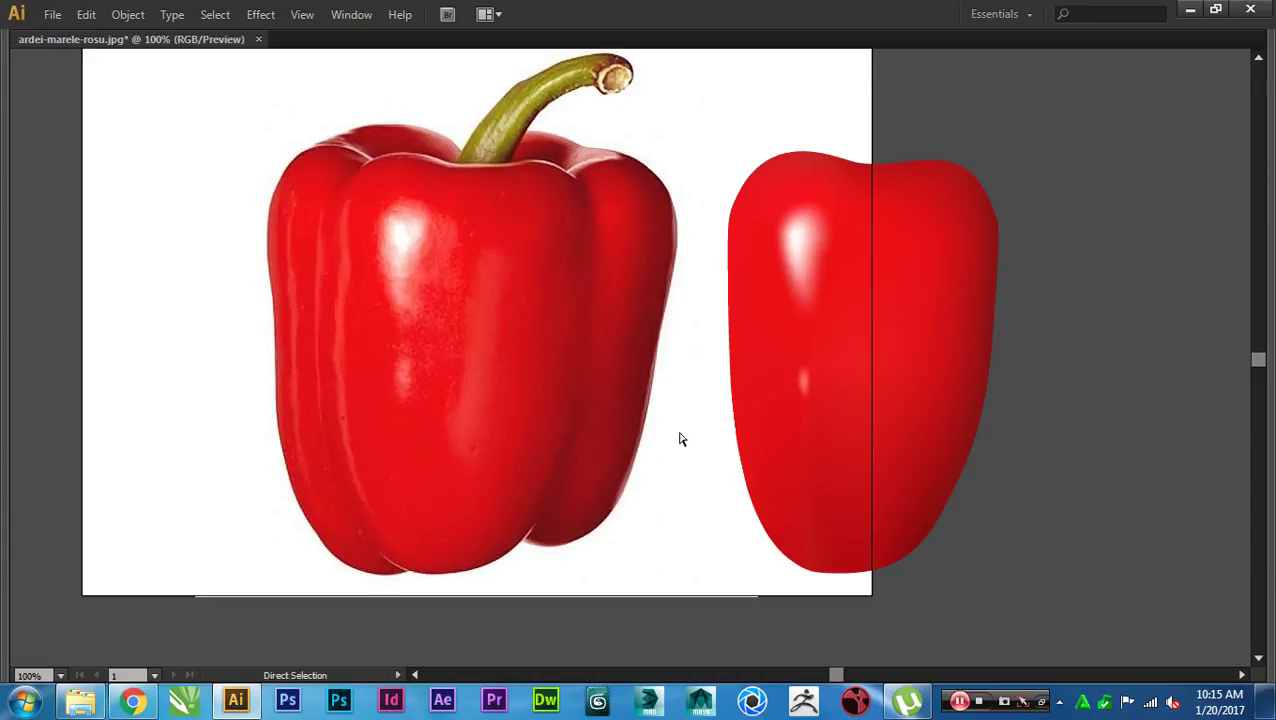
key(ctrl+z)
Step: Examine the lobe in place at 150% and 100%, shift it partly off the photo, and undo the shift
drag(680, 455, 938, 496)
key(ctrl+plus)
drag(951, 385, 984, 455)
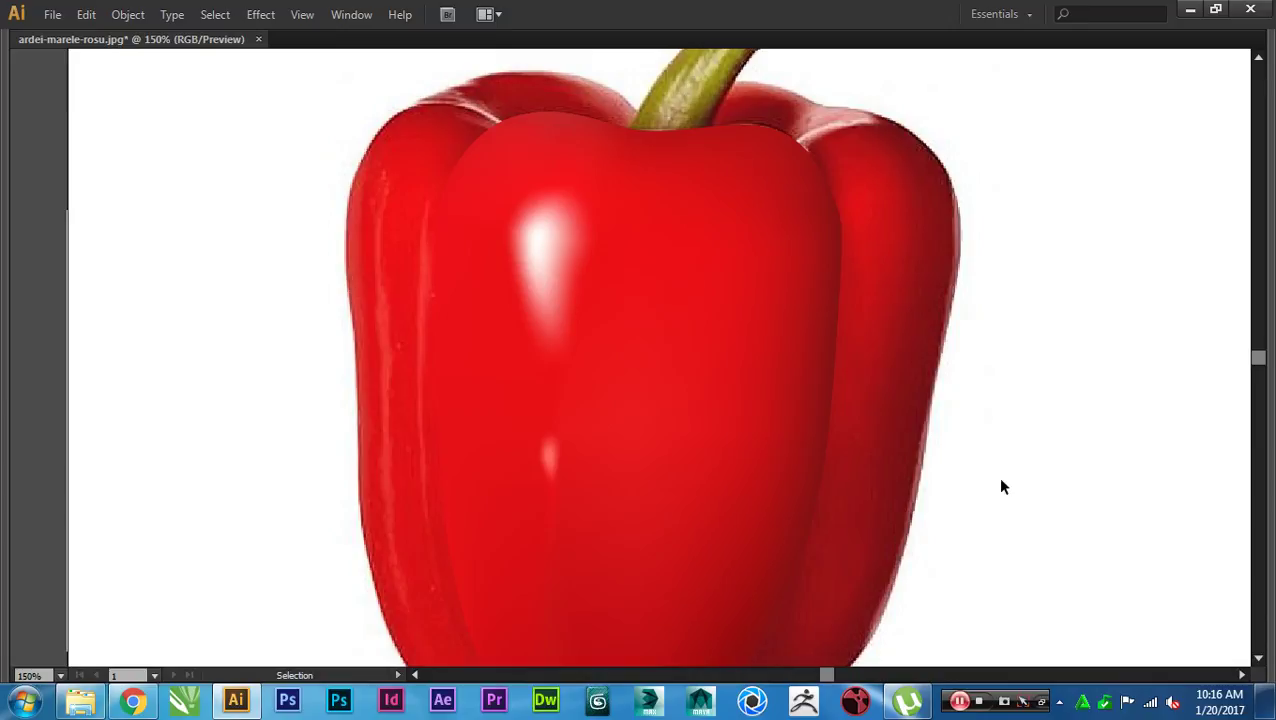
drag(1000, 484, 1003, 424)
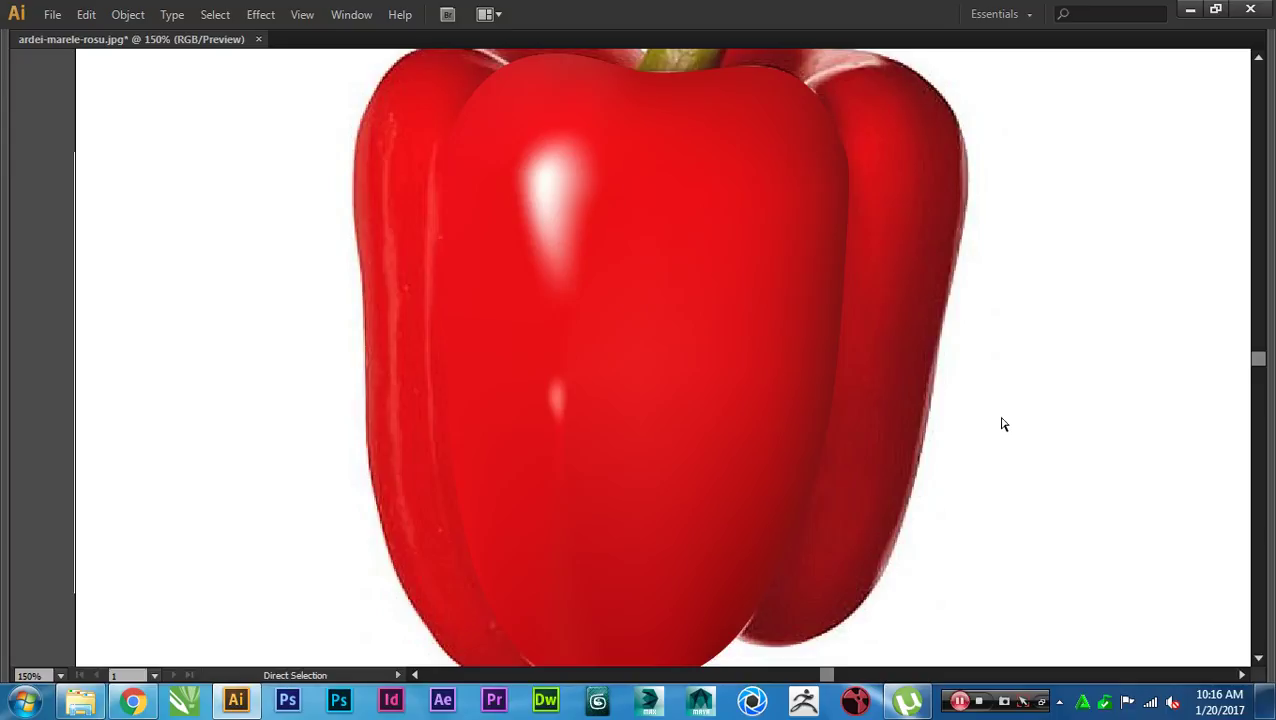
key(ctrl+1)
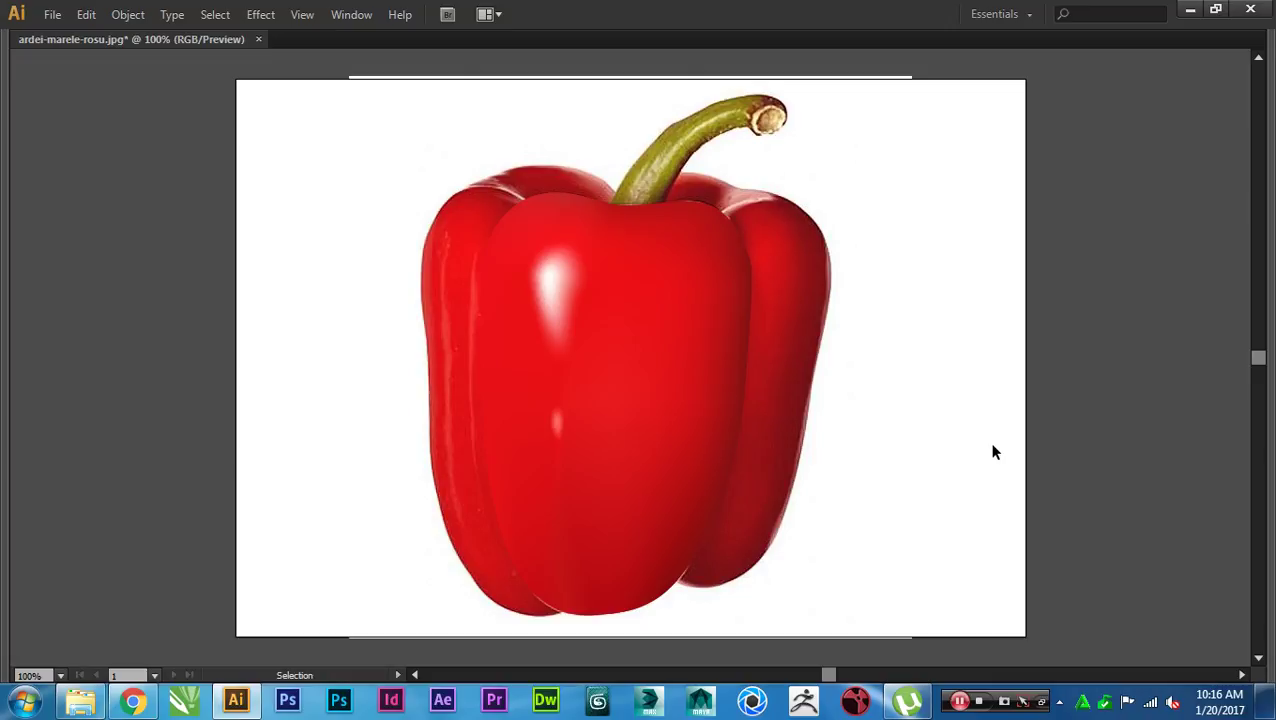
drag(670, 360, 895, 400)
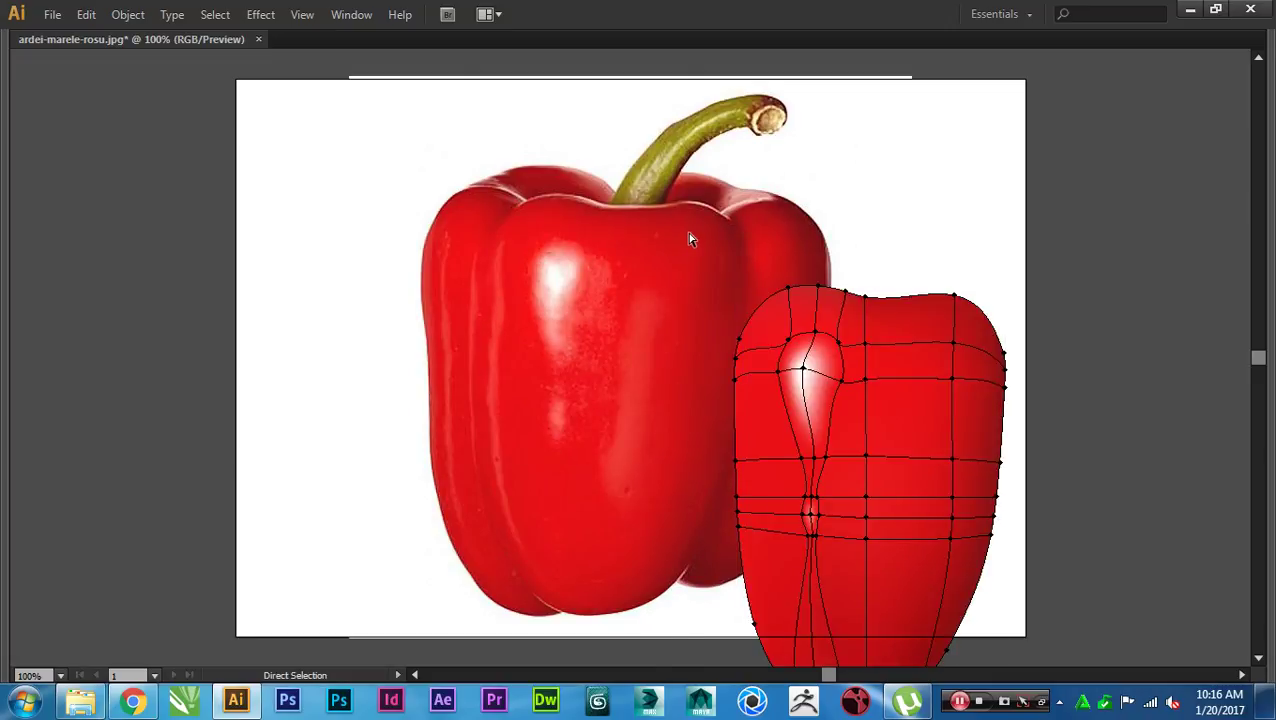
key(ctrl+z)
Step: Reopen the Navigator and show Layer 2 as outlines over the photo at the lobe's top edge
scroll(606, 250, up, 4)
key(Tab)
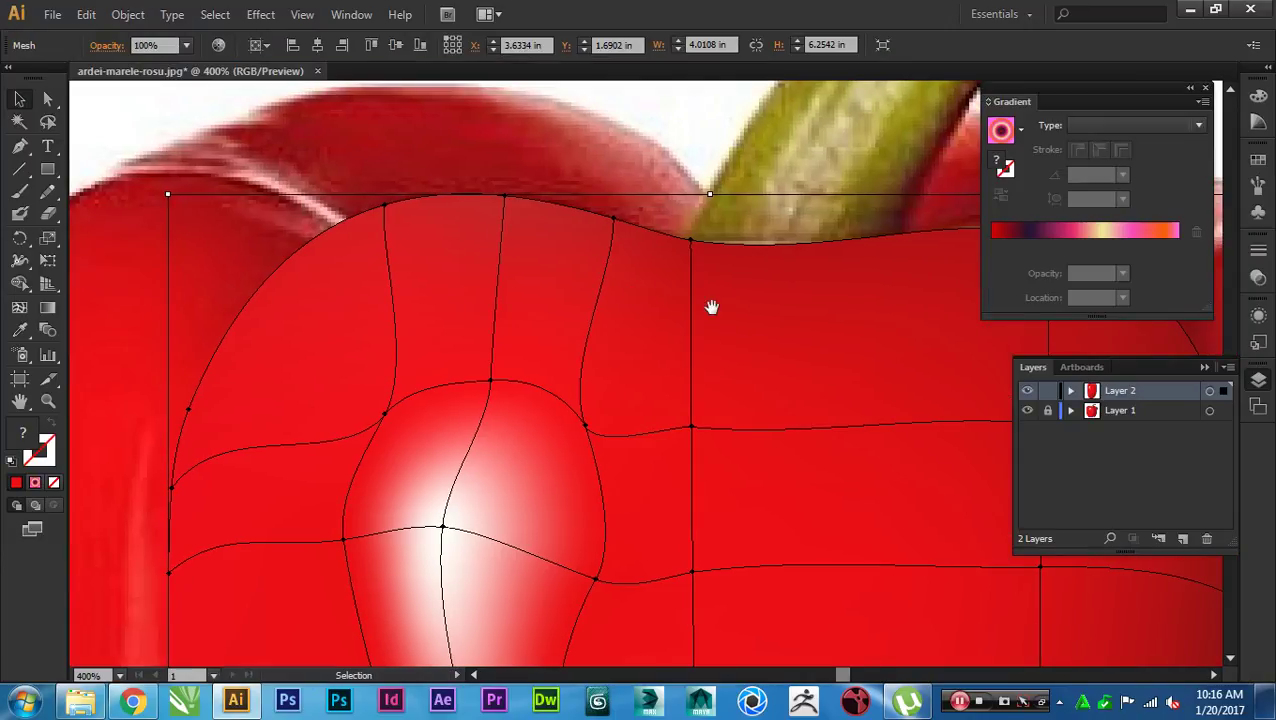
click(352, 16)
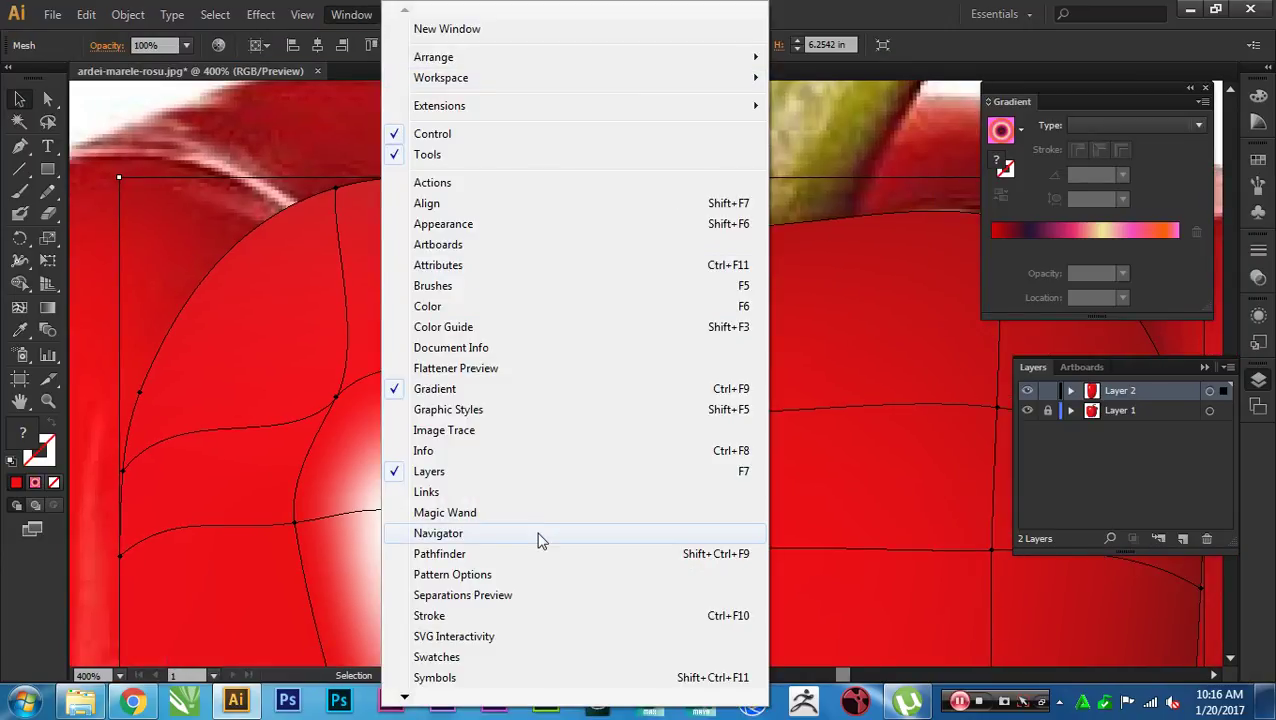
click(470, 534)
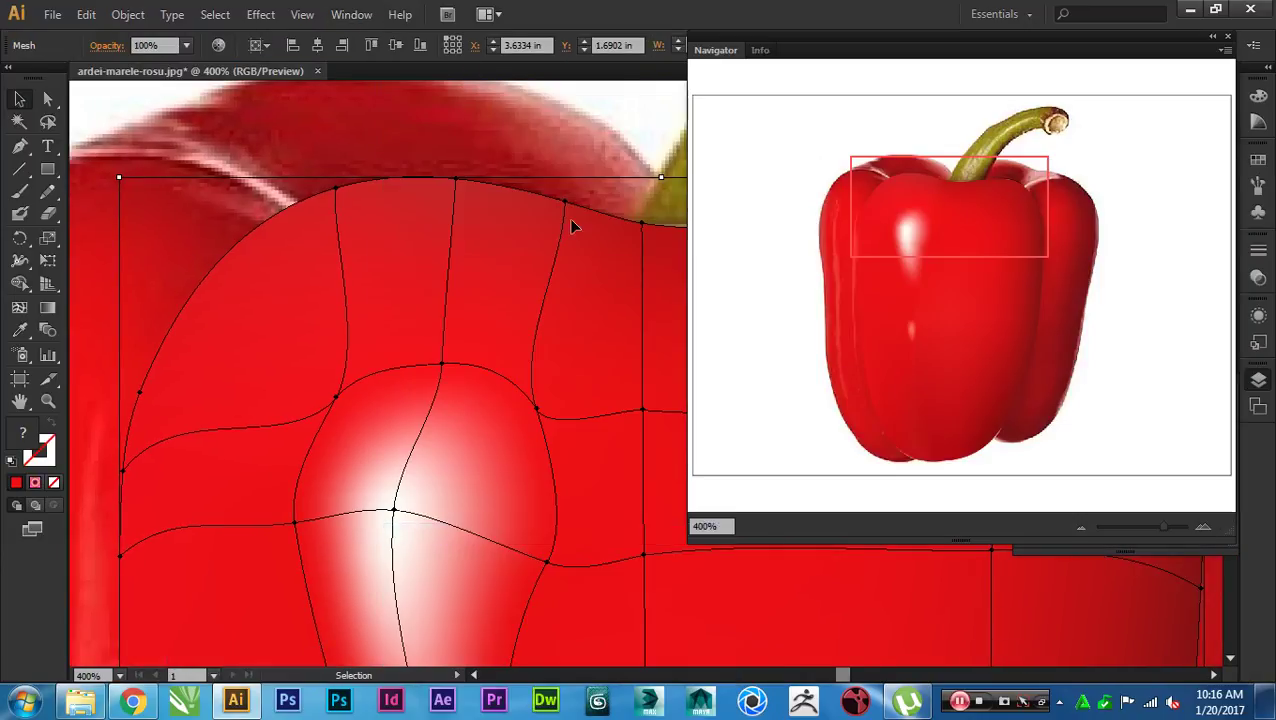
drag(588, 242, 316, 248)
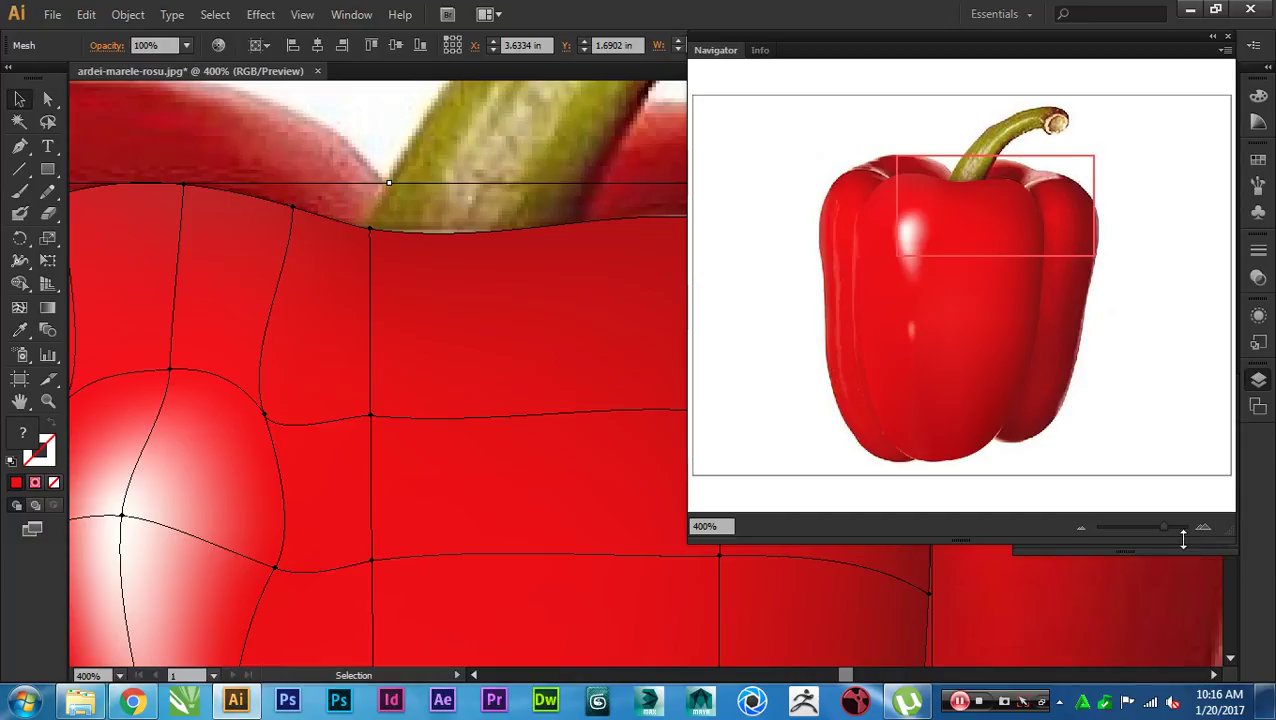
key(F7)
ctrl+click(1028, 390)
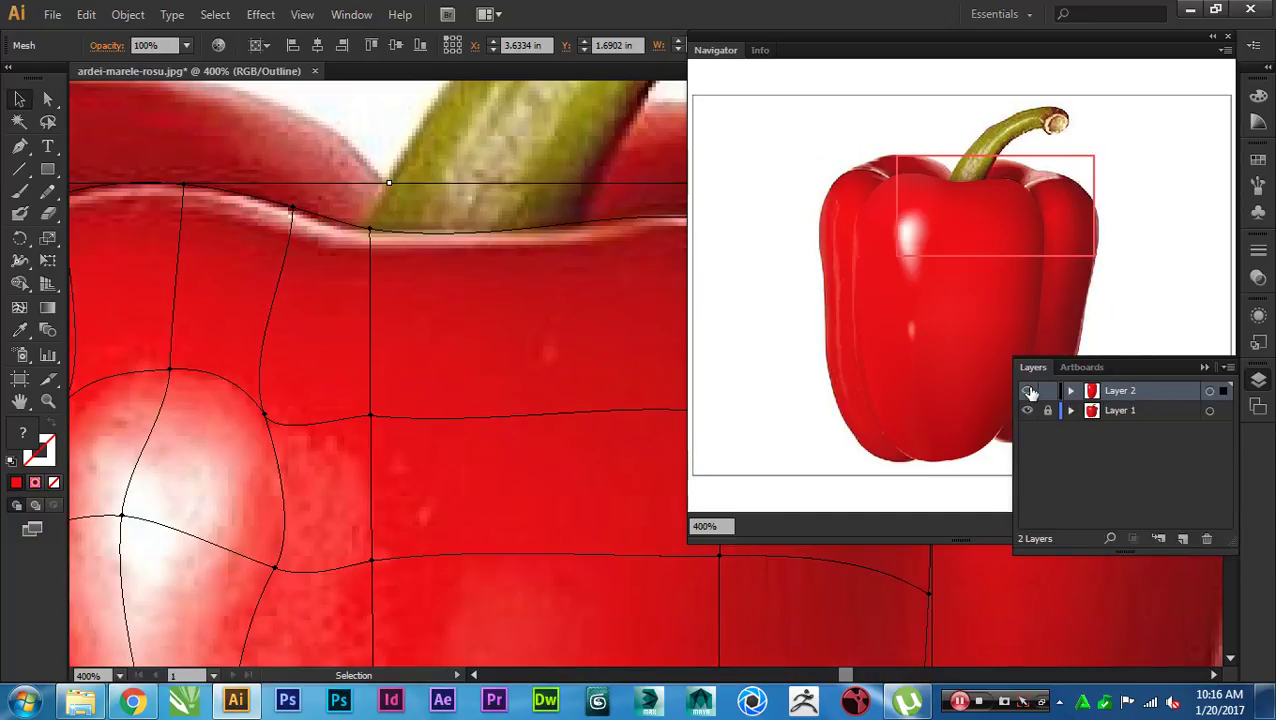
Step: Add a horizontal mesh line just beneath the pale rim along the lobe's top edge
drag(454, 353, 444, 353)
key(u)
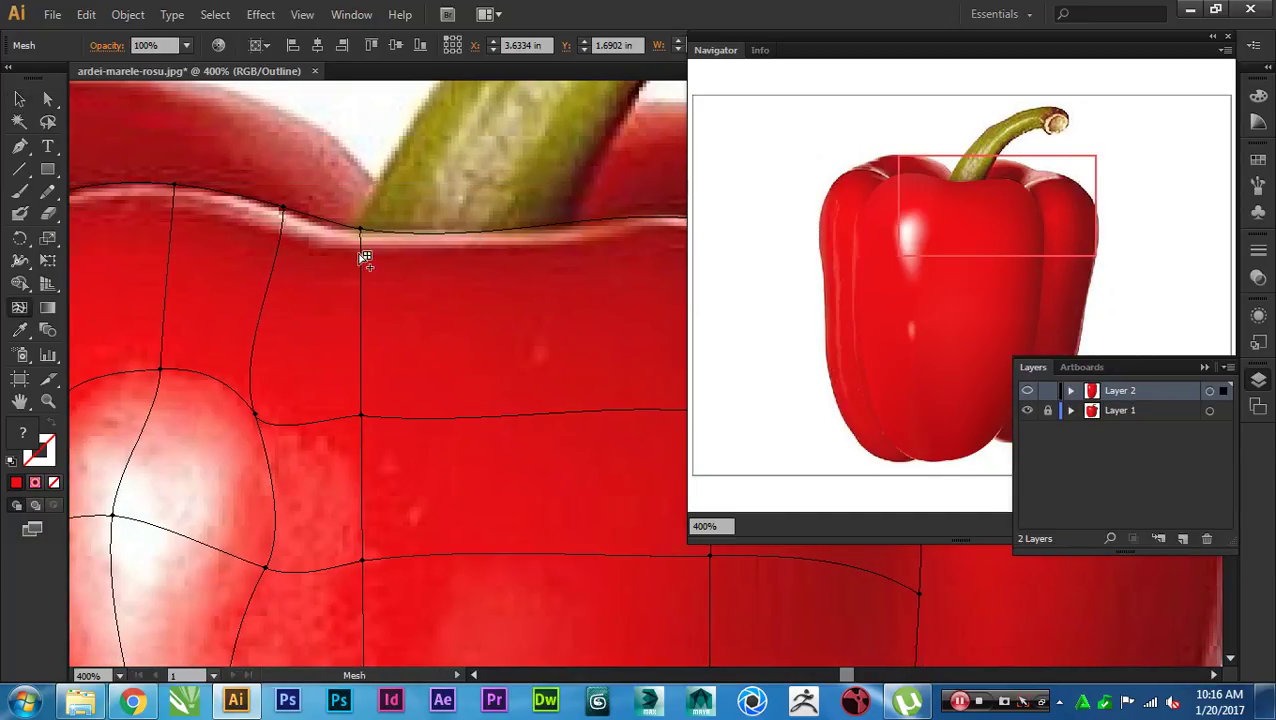
click(360, 254)
Step: Recolor the top-edge mesh point at the stem's left base with the tan sampled from the photo's rim
key(a)
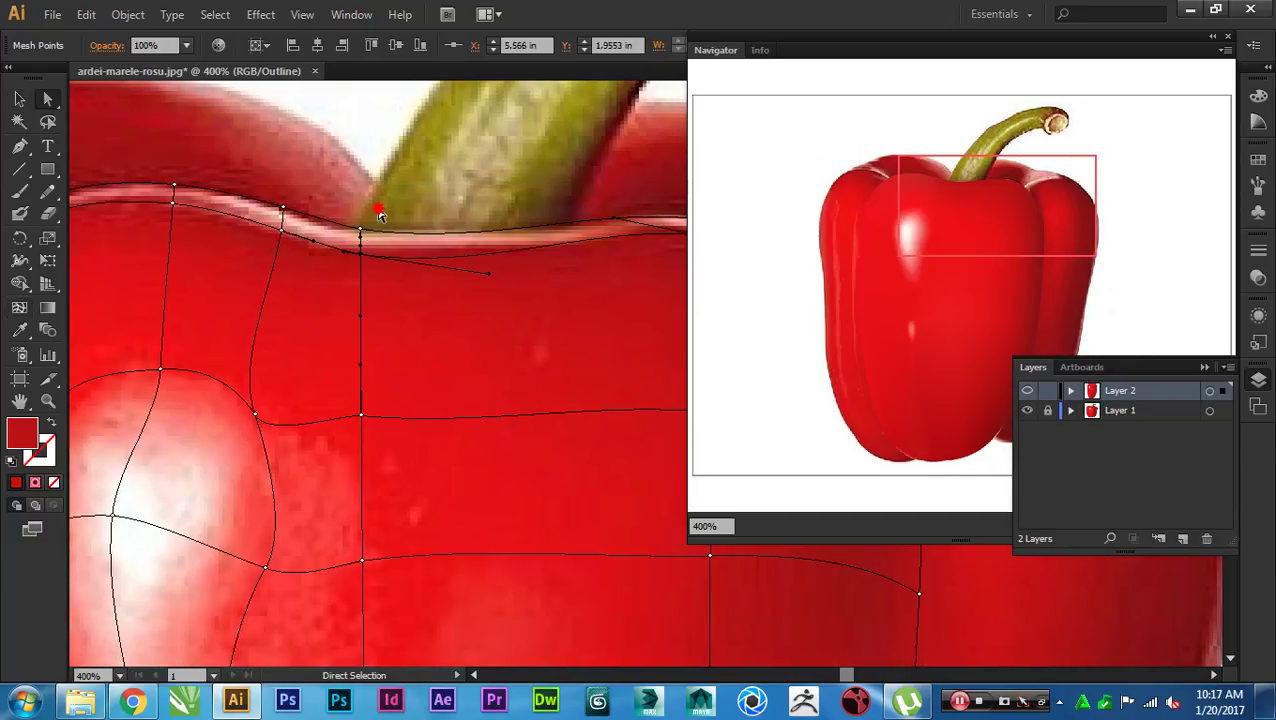
click(359, 229)
key(i)
click(363, 232)
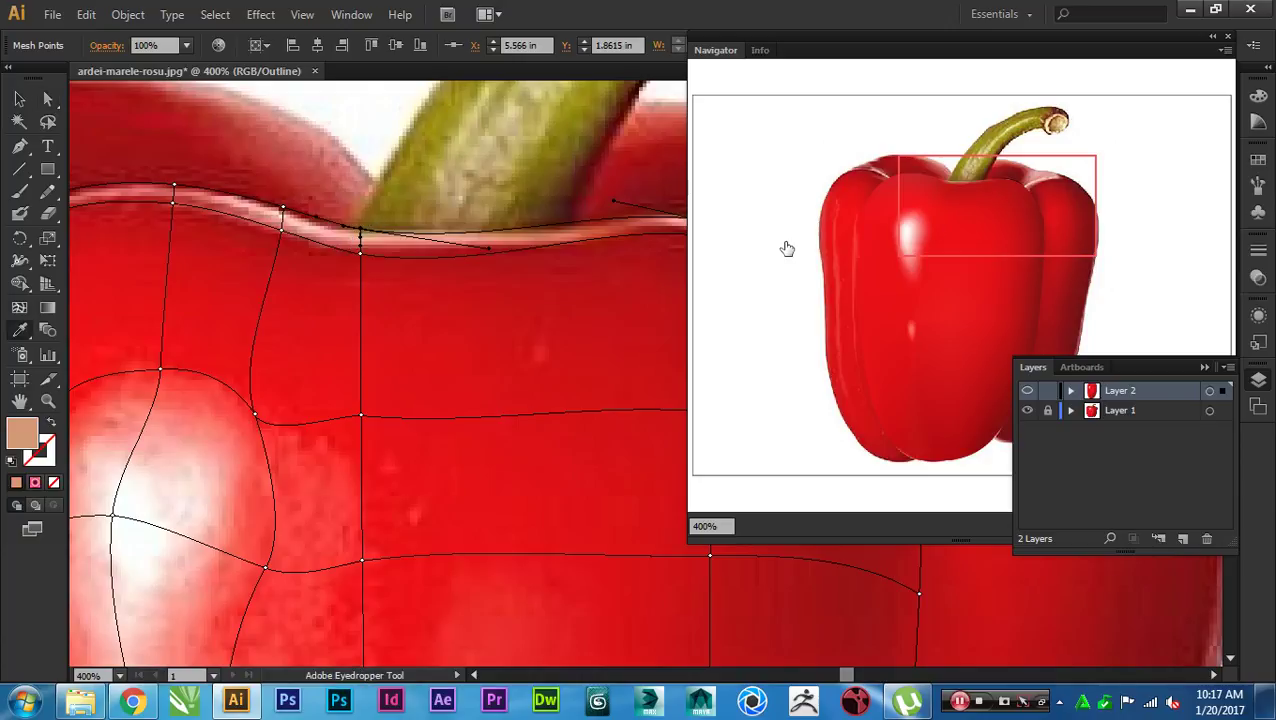
Step: Recolor the next top-edge mesh point left of the stem with the light pink sampled from the rim
key(a)
click(287, 222)
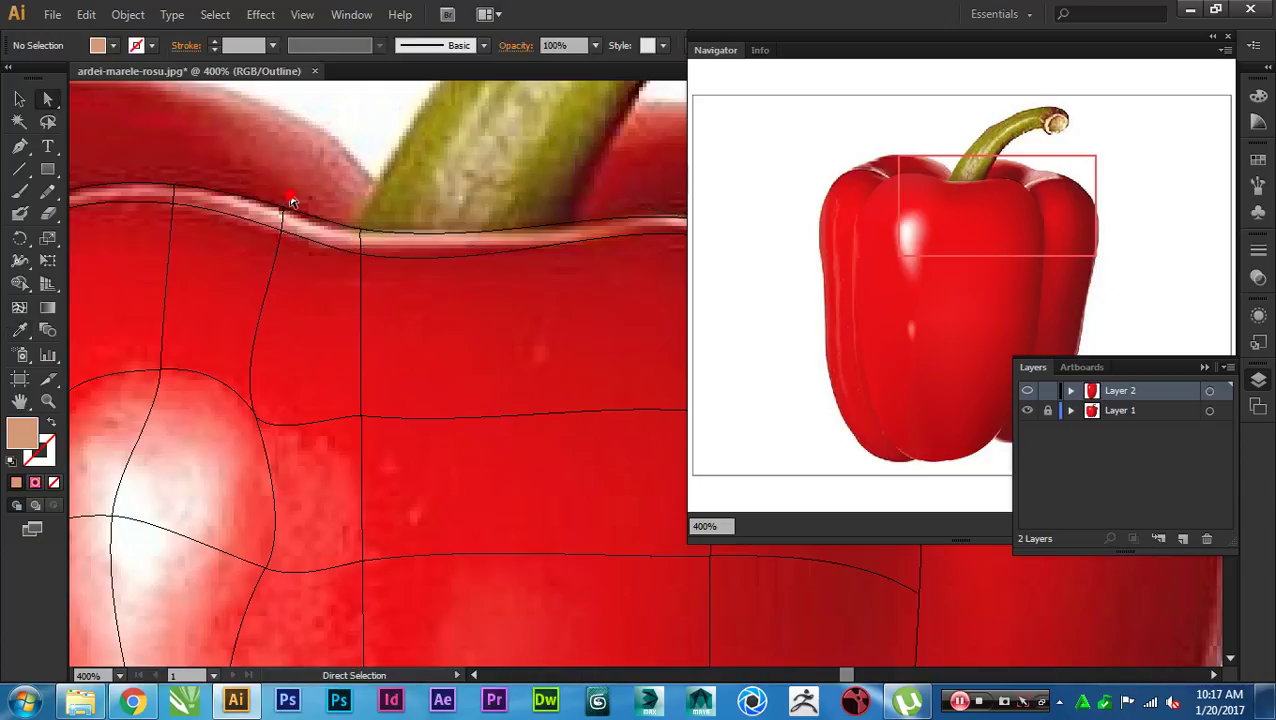
click(282, 226)
key(i)
click(290, 216)
key(a)
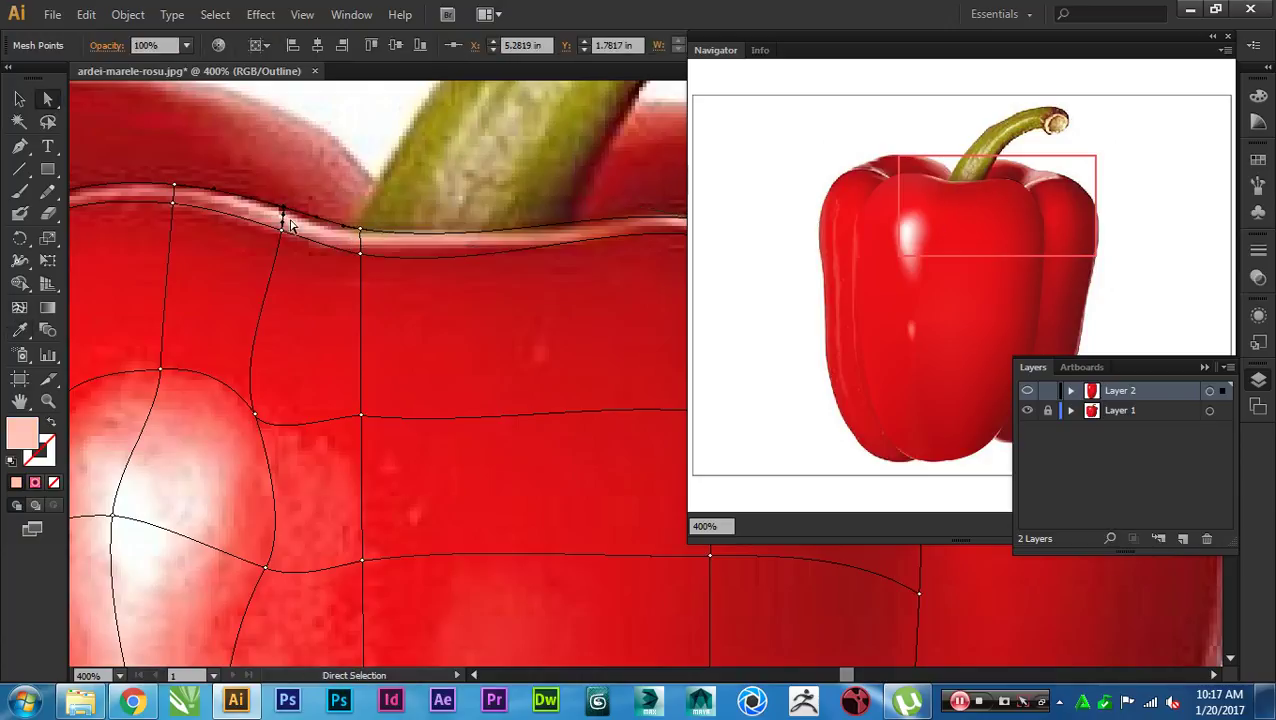
Step: Recolor the top-edge mesh point right of the stem with the pink sampled from the rim, and deselect the mesh
scroll(393, 242, right, 5)
key(i)
key(a)
click(476, 228)
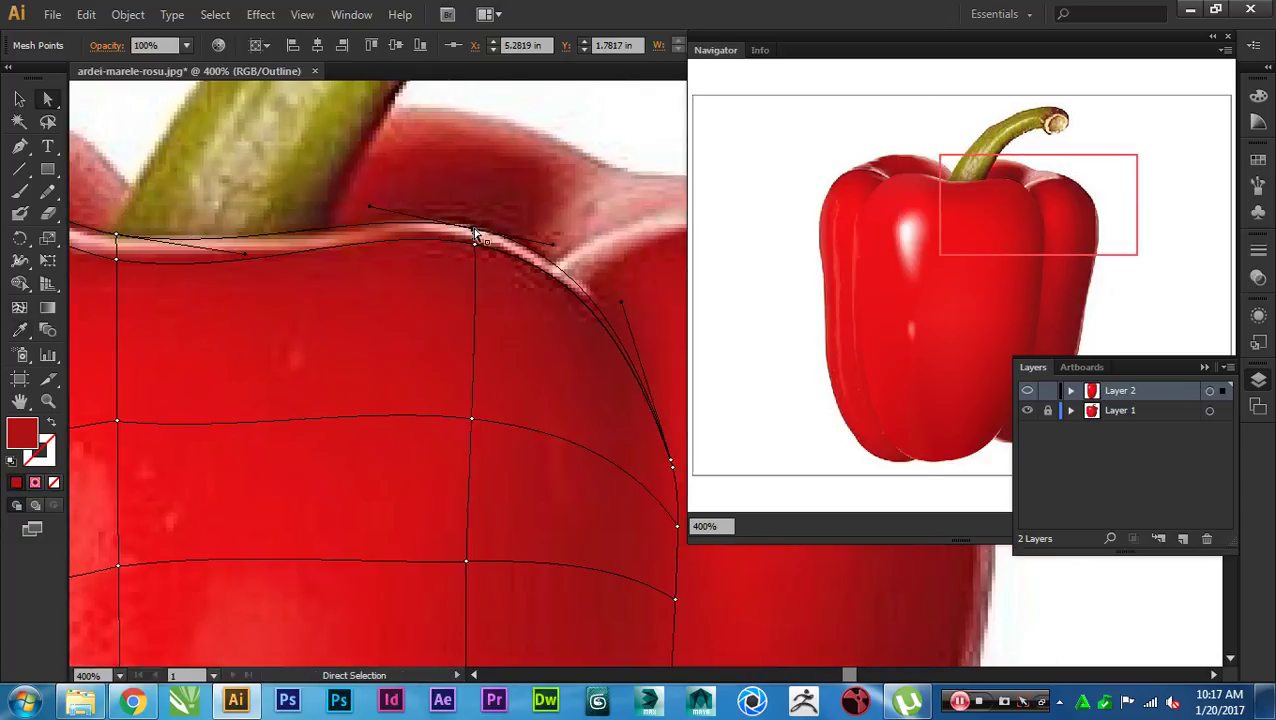
key(i)
click(475, 228)
key(a)
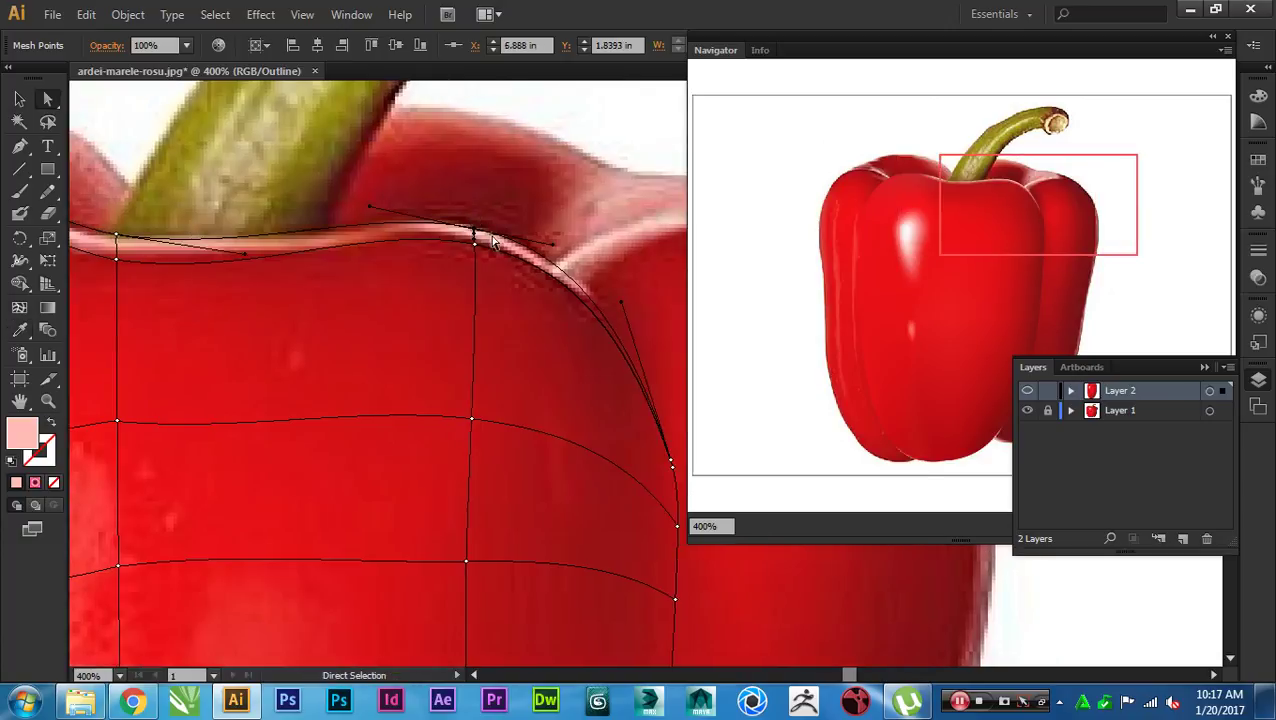
click(666, 252)
scroll(503, 331, down, 1)
drag(503, 331, 608, 296)
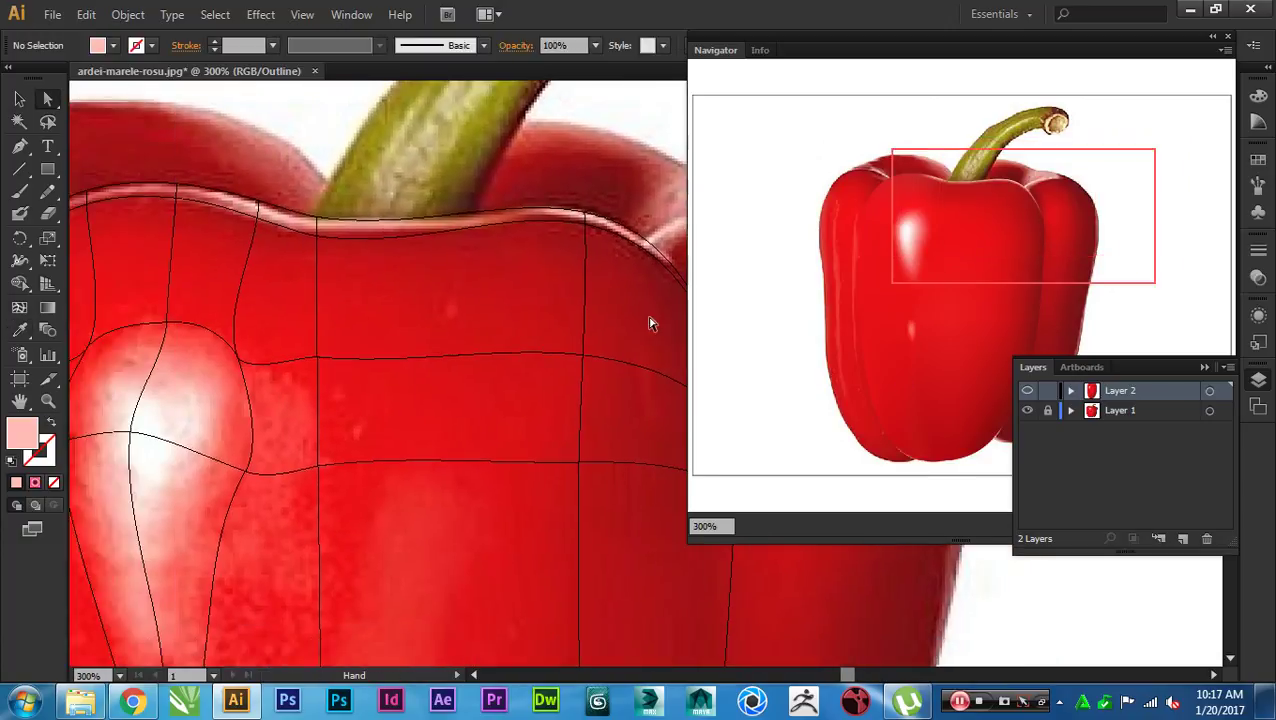
Step: Hide the photo on Layer 1 and try to switch Layer 2 from outline to preview to check the mesh colors
click(1026, 411)
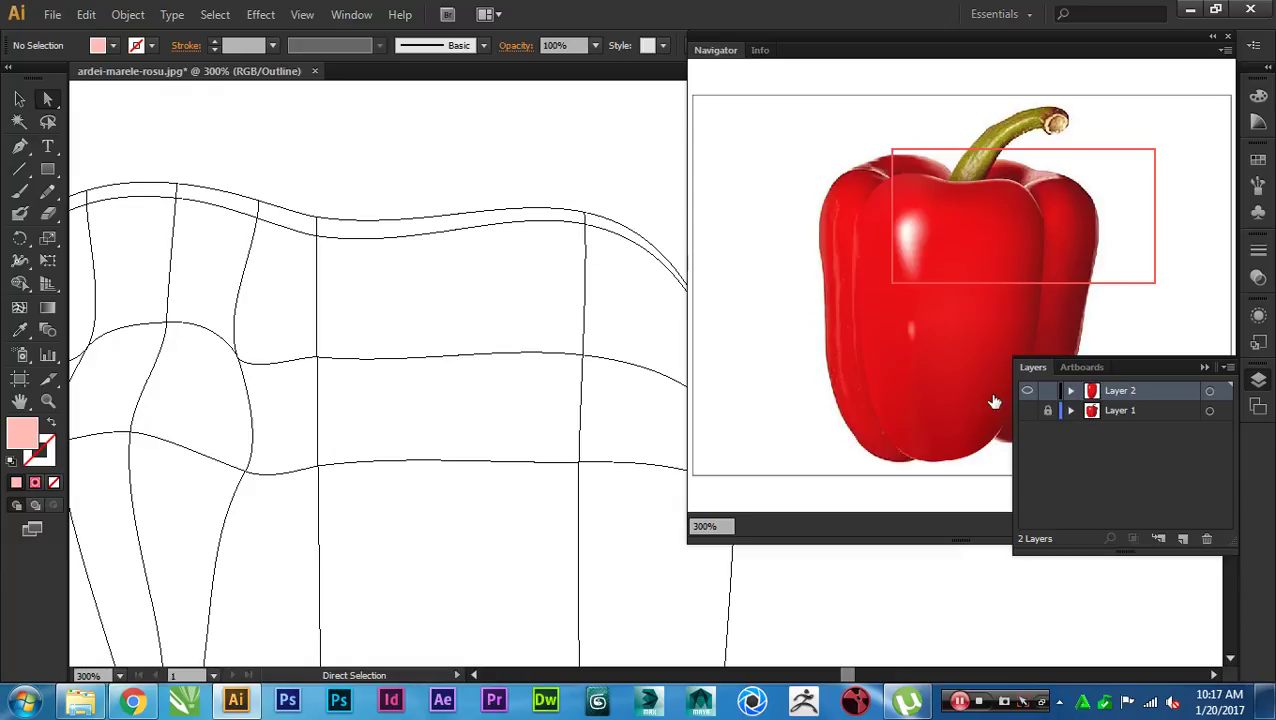
click(1025, 395)
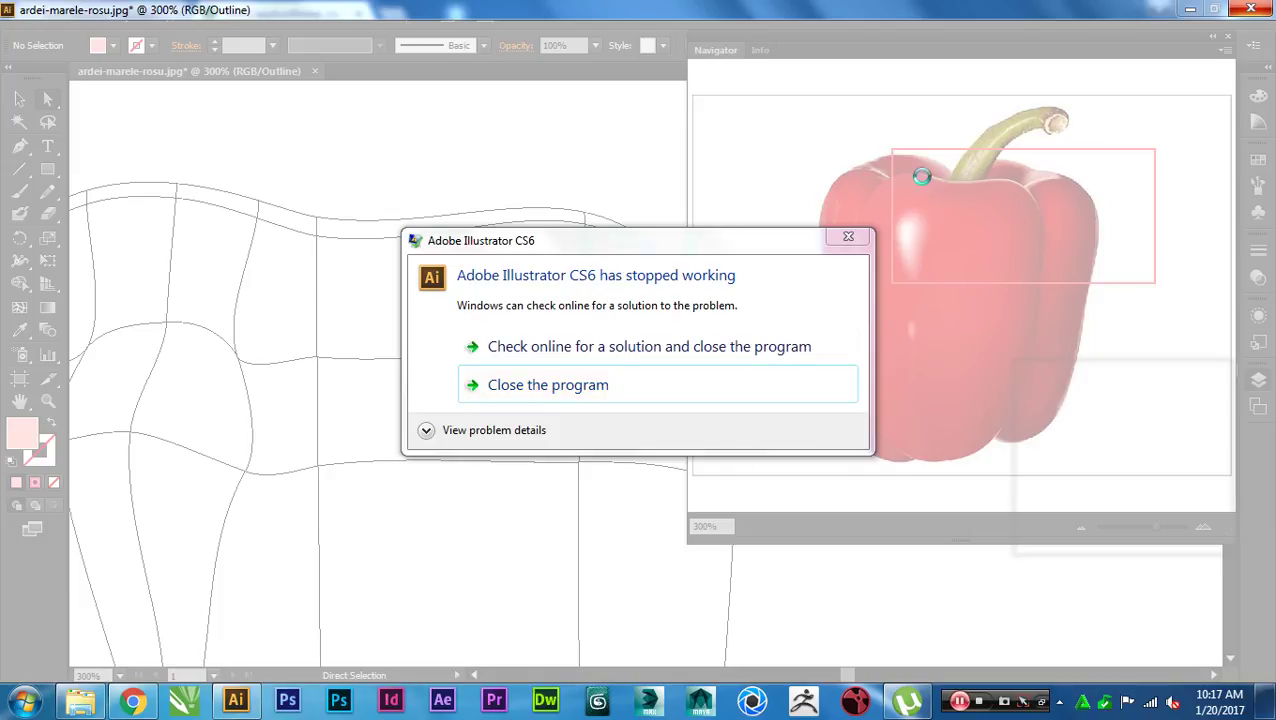
Step: Close the crashed Illustrator program, the face topology browser page and the images folder window to clear the desktop
click(597, 397)
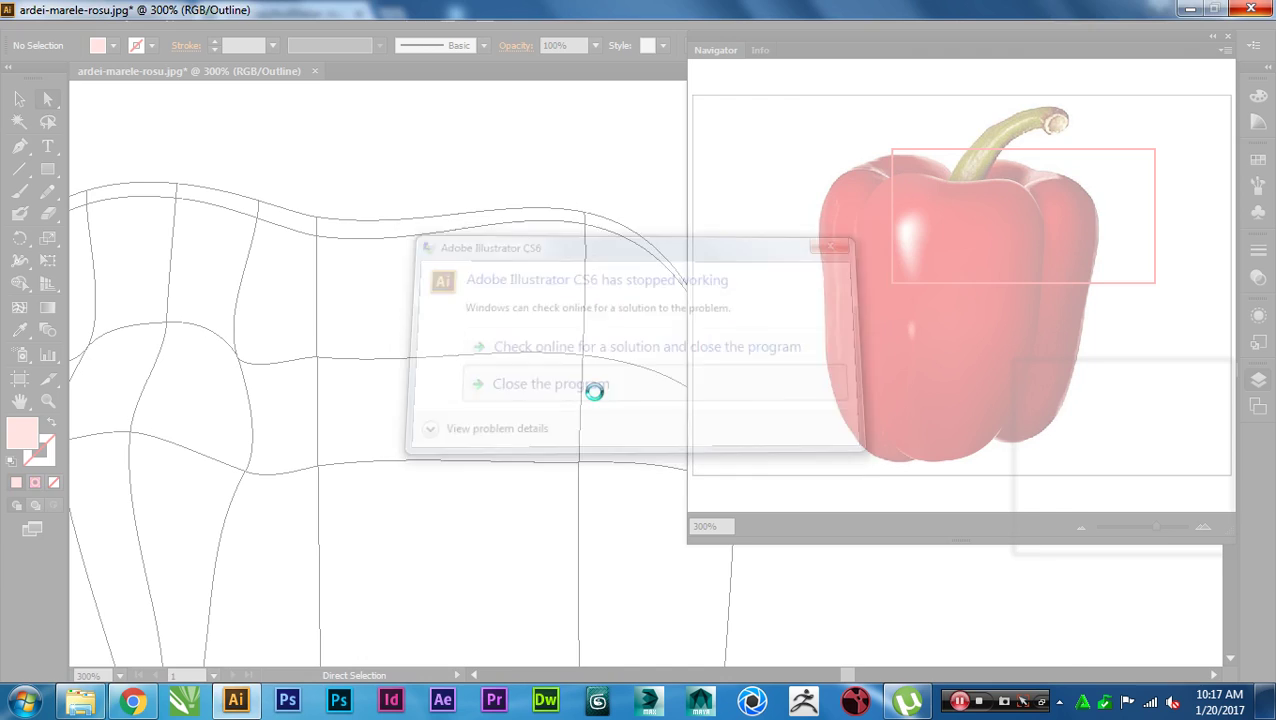
key(ctrl+w)
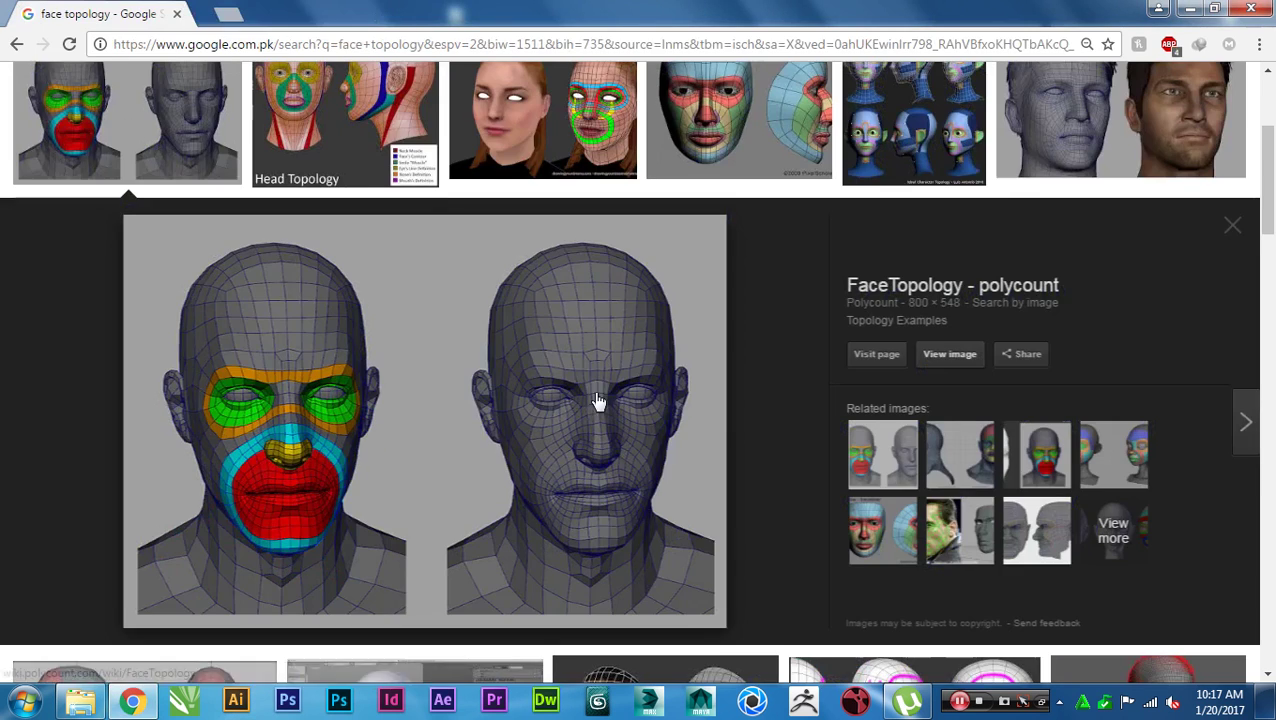
key(ctrl+w)
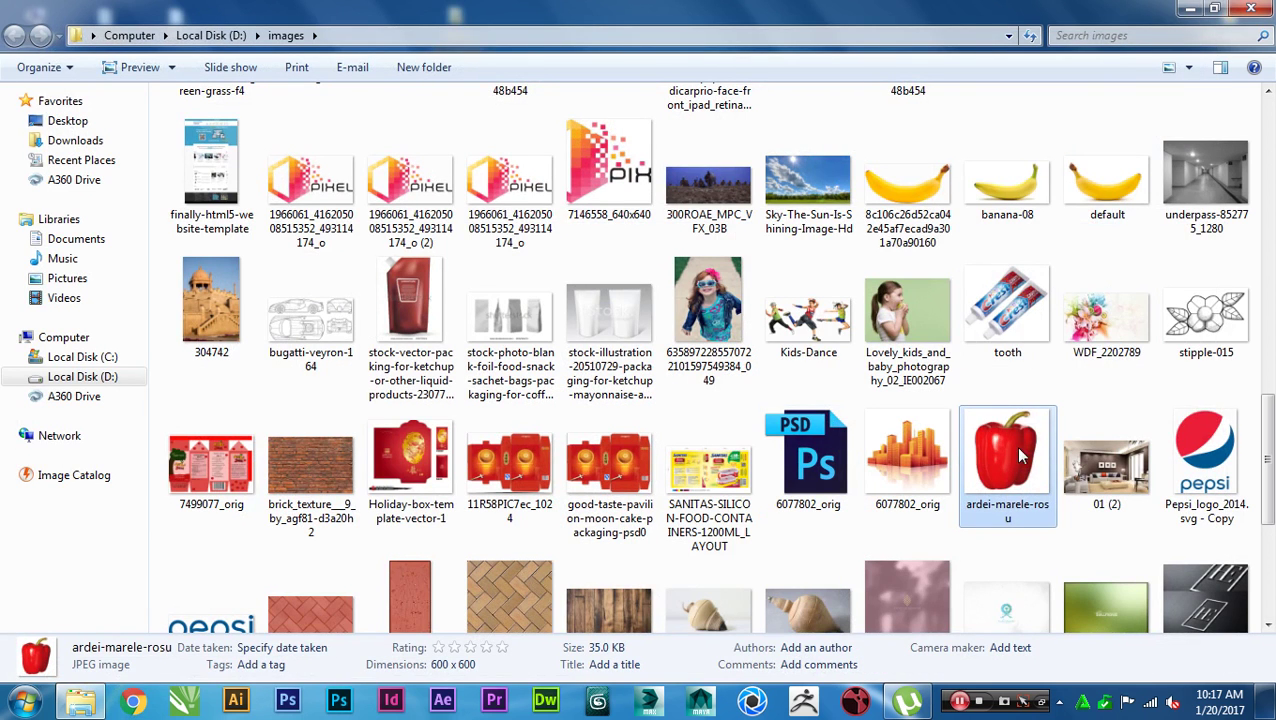
click(1250, 8)
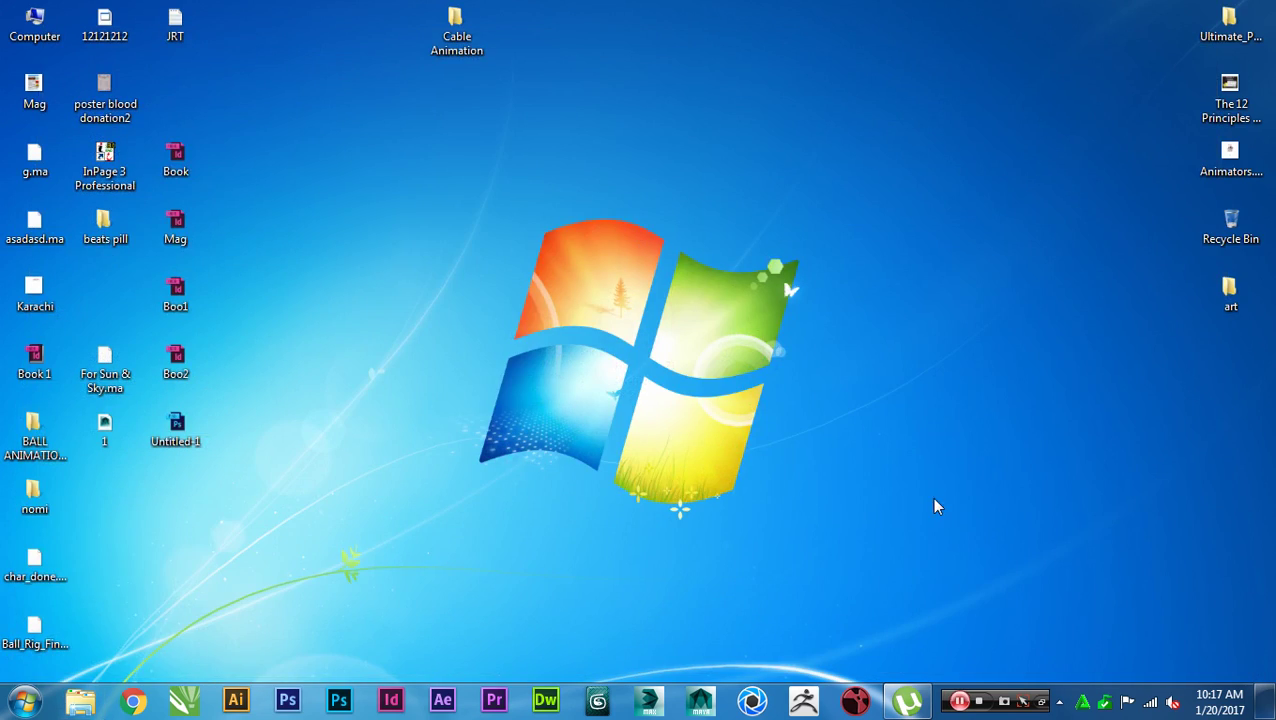